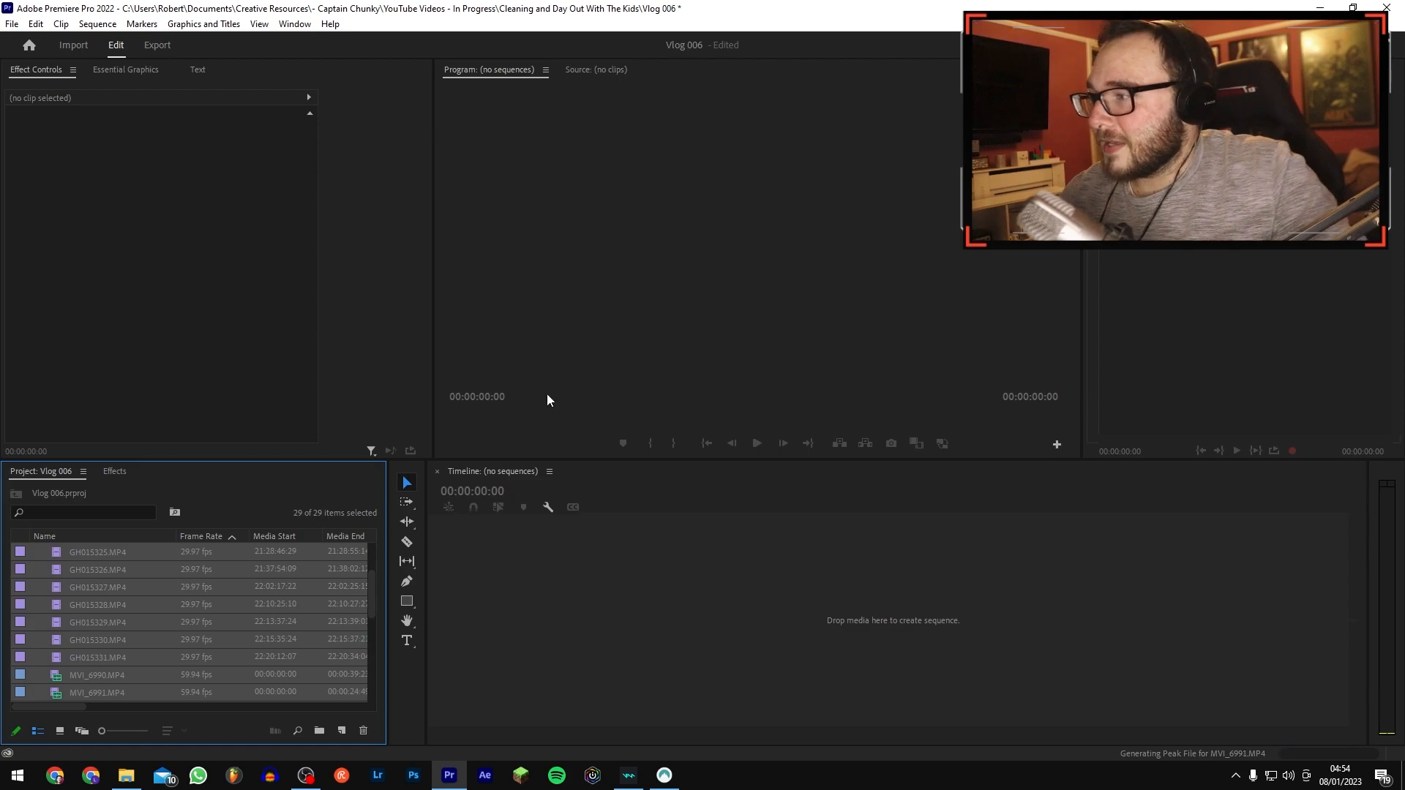
Step: Review the frame rates of the imported GH and MVI clips in the project
scroll(153, 625, down, 1)
click(117, 631)
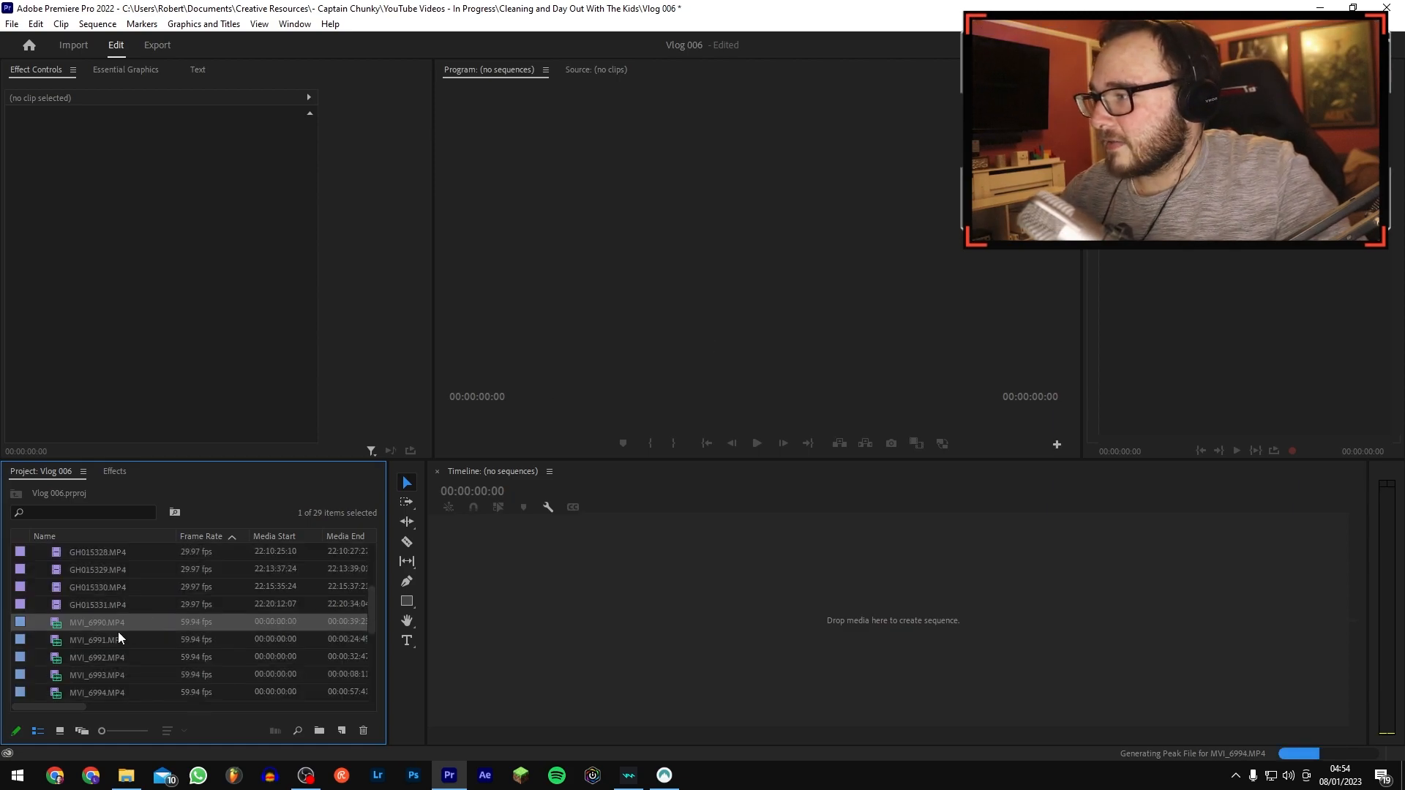
scroll(123, 635, down, 2)
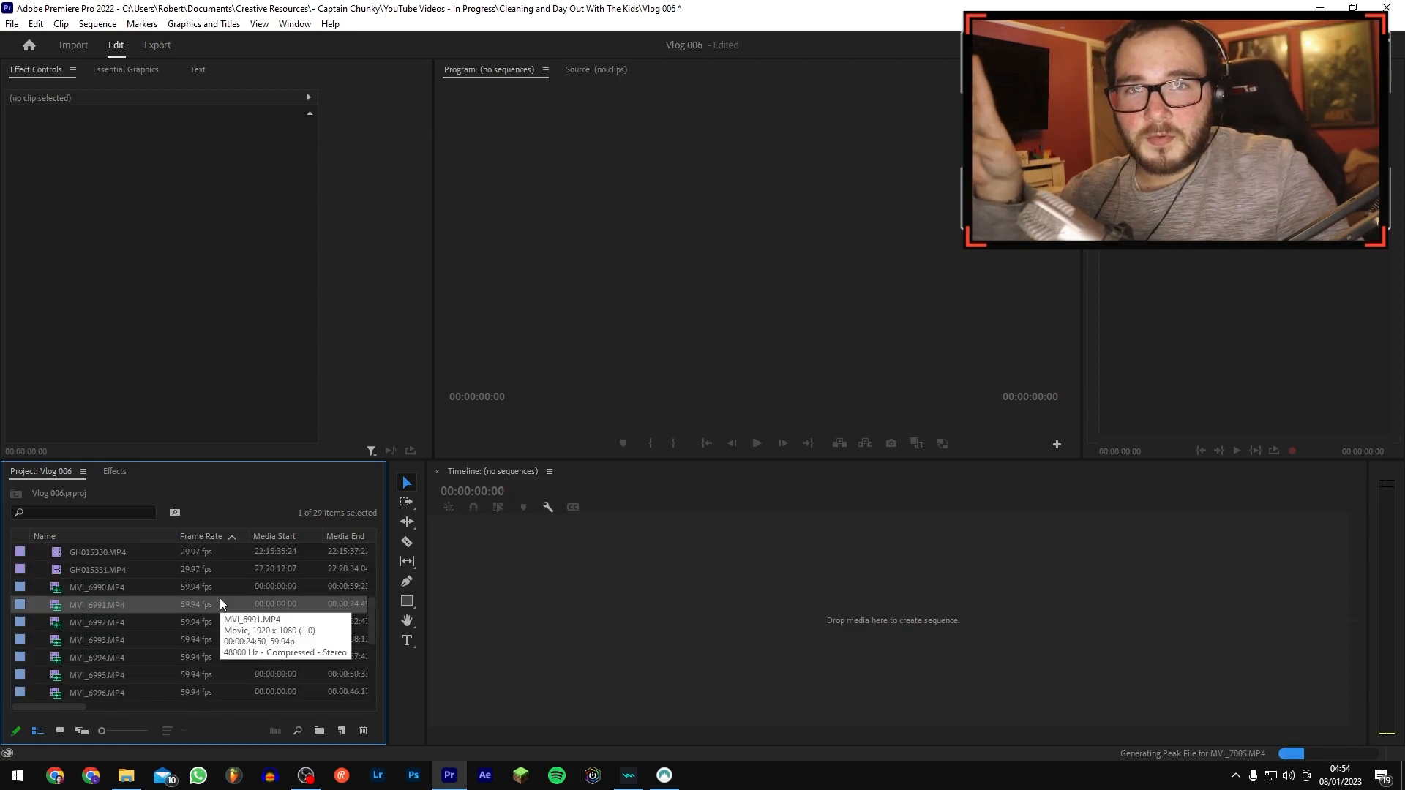
scroll(220, 600, down, 4)
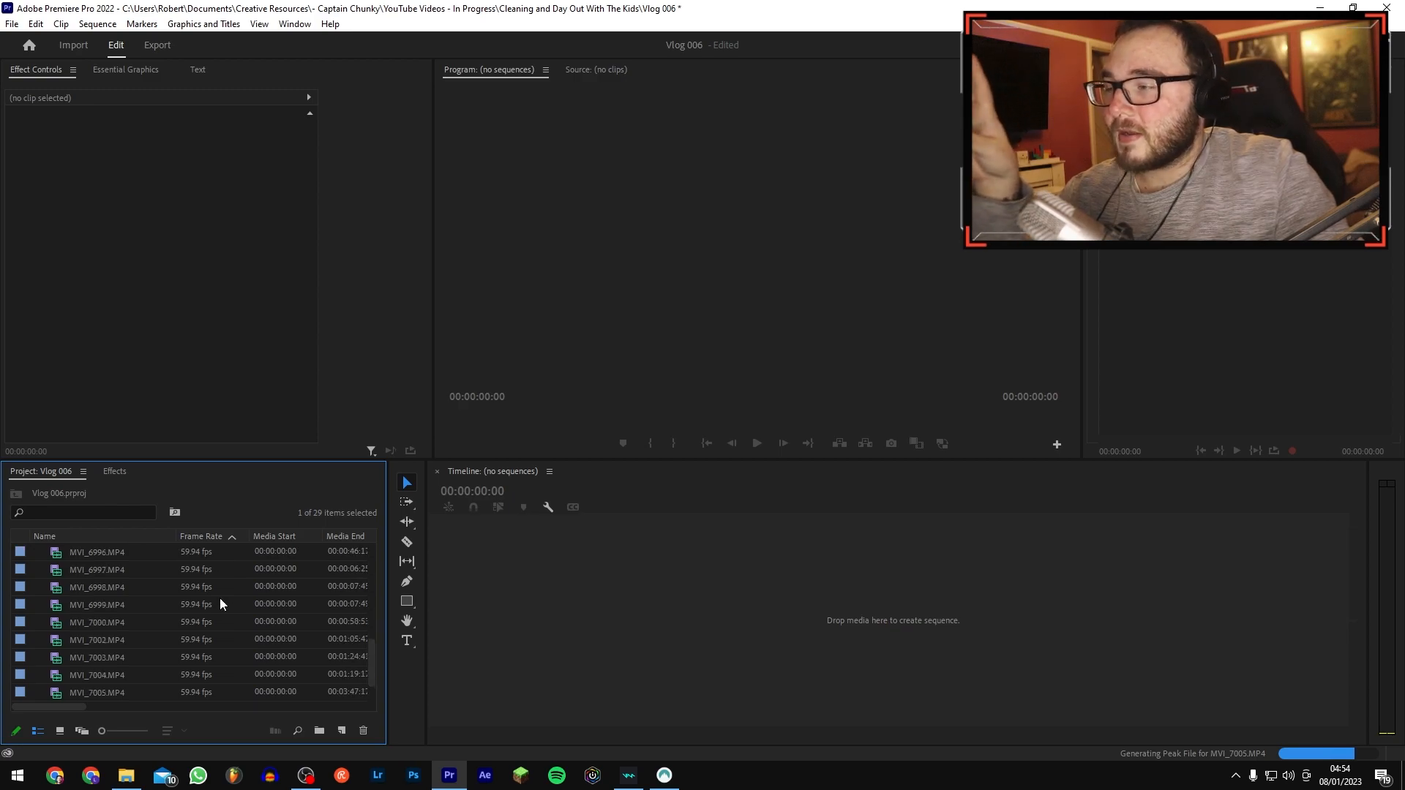
Step: Review the DSLR 1080p30 preset's details and the timebase options for a new sequence, without creating one
click(348, 732)
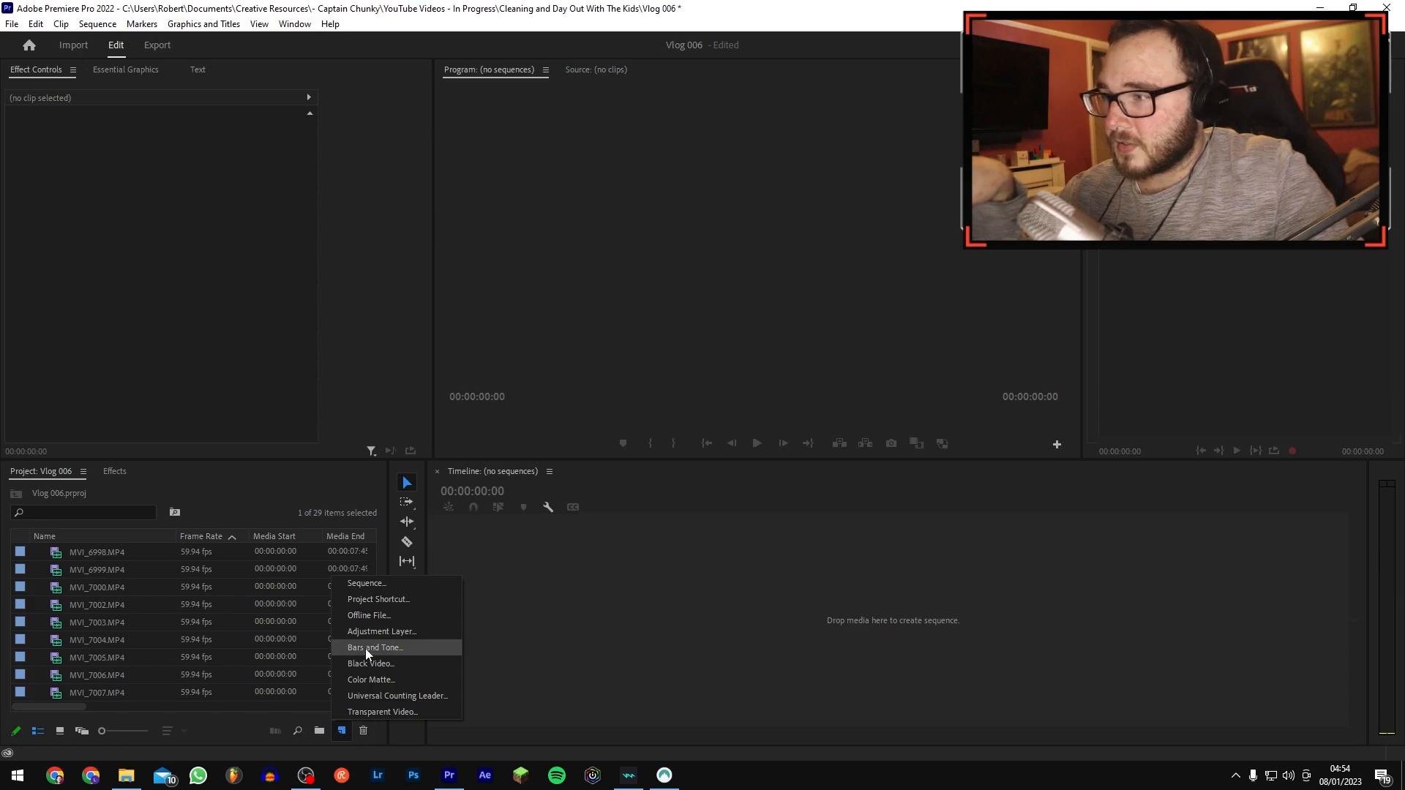
click(354, 587)
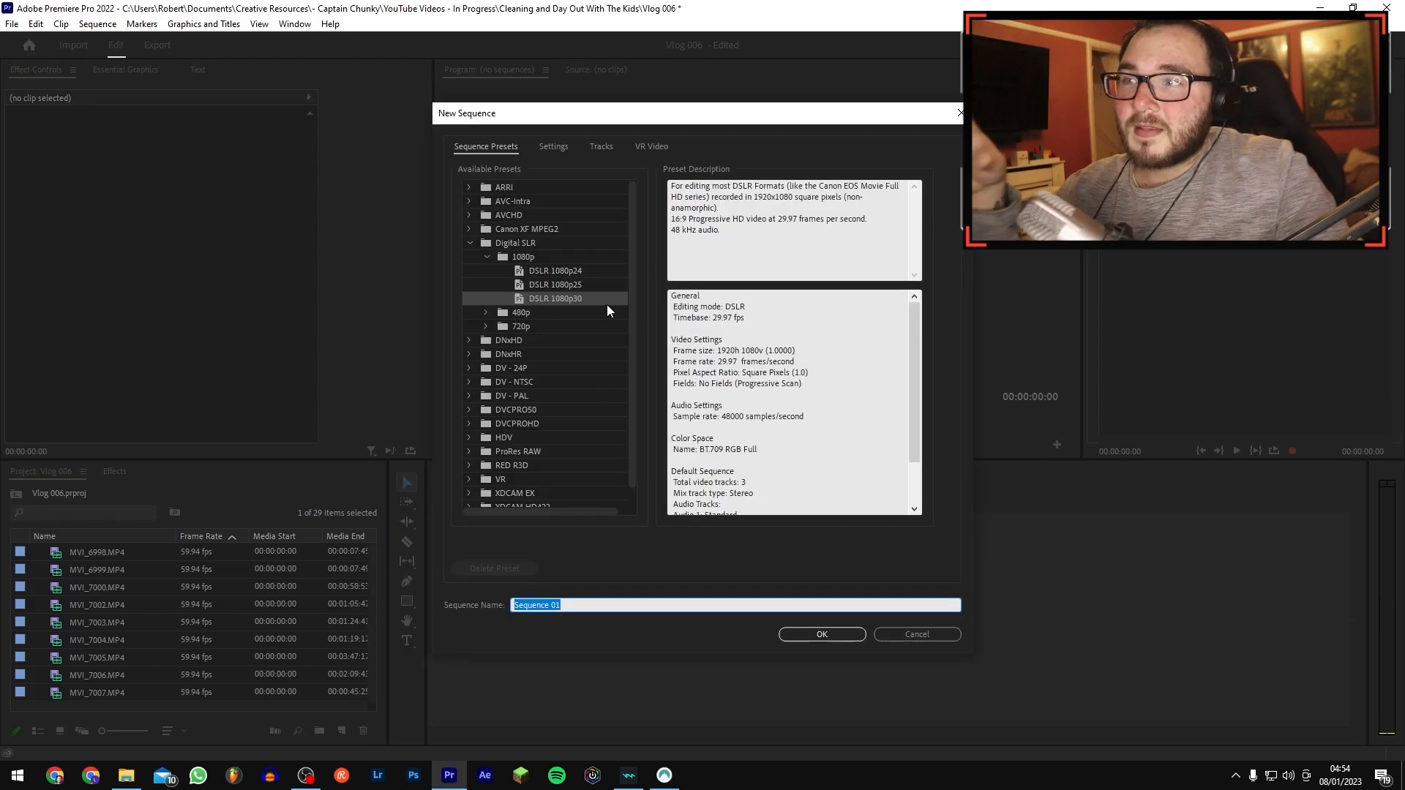
click(709, 318)
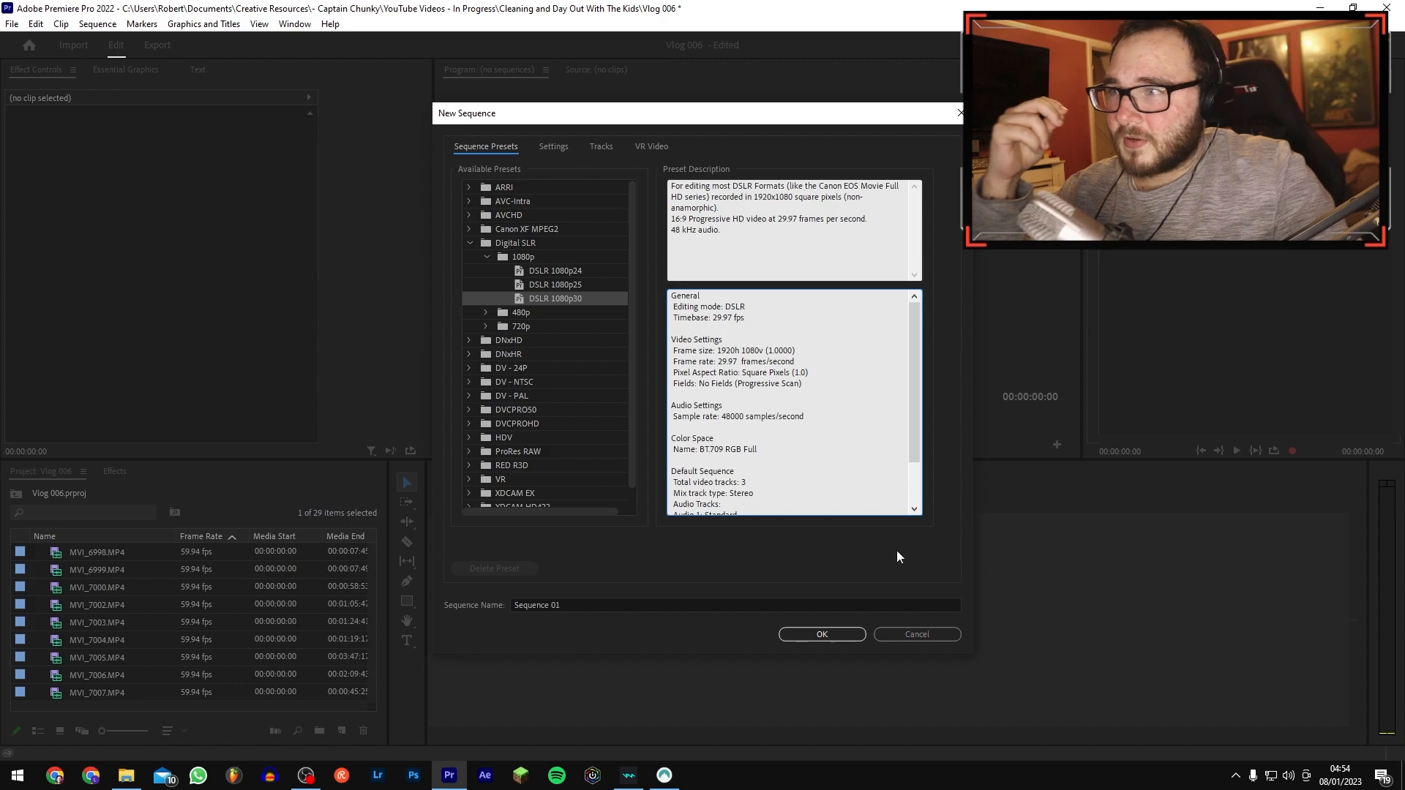
click(553, 146)
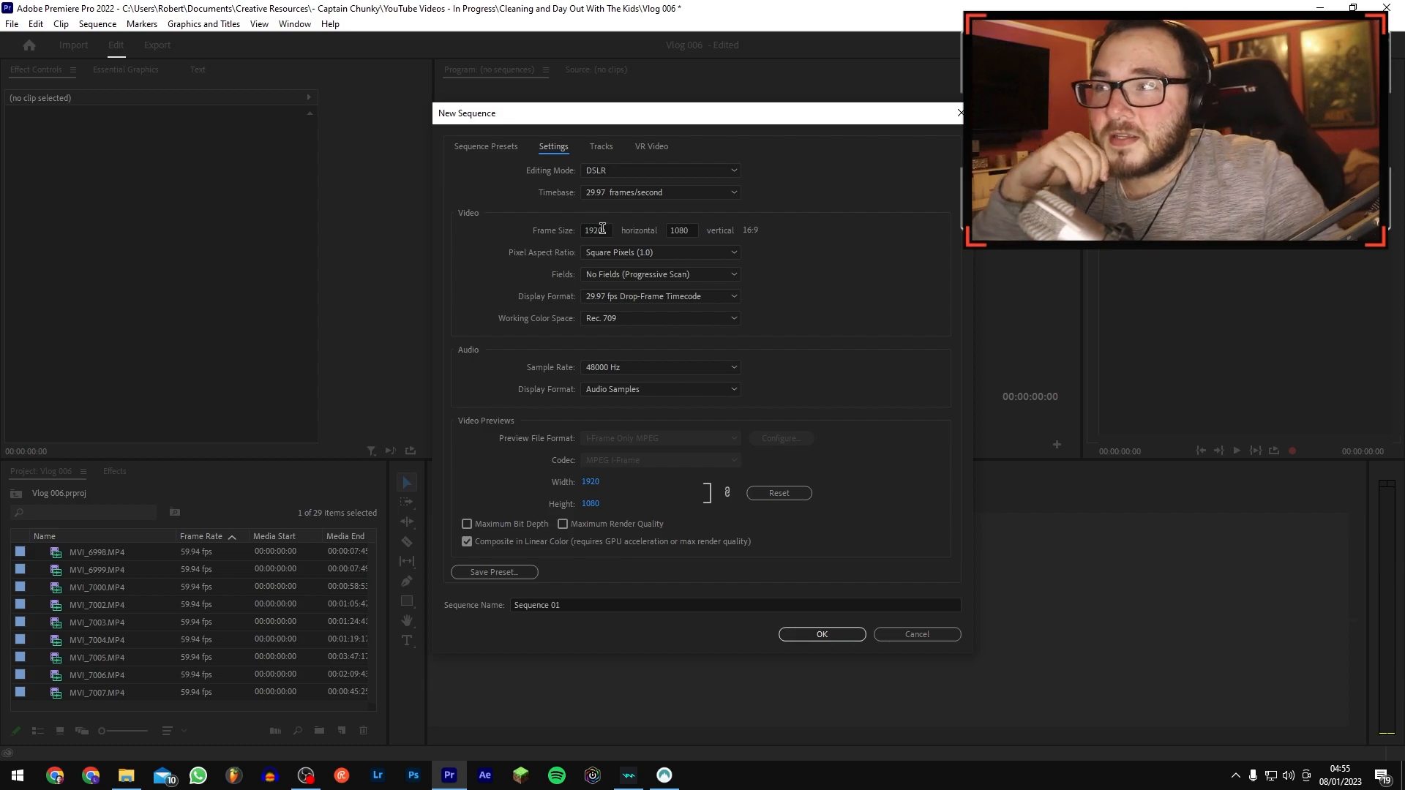
click(597, 196)
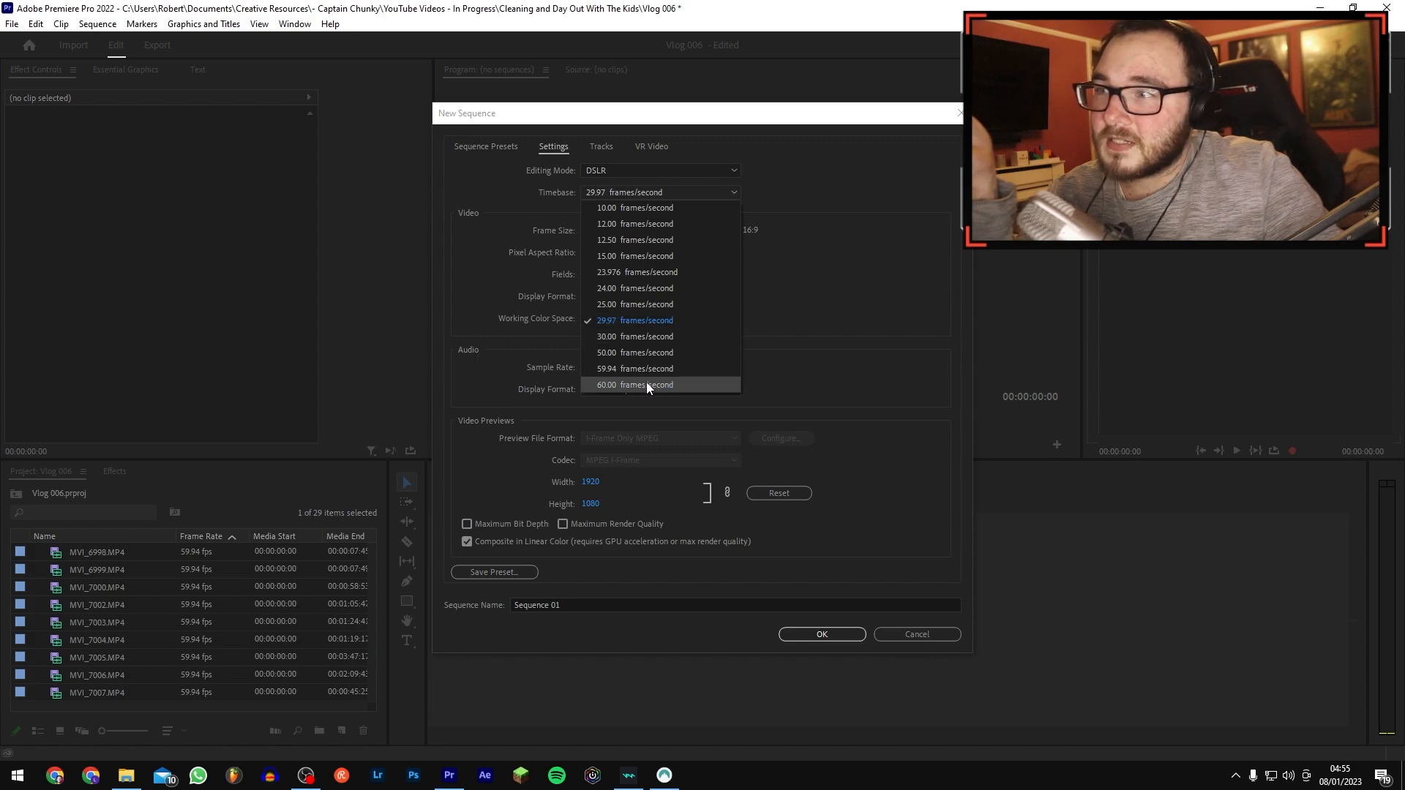
click(810, 266)
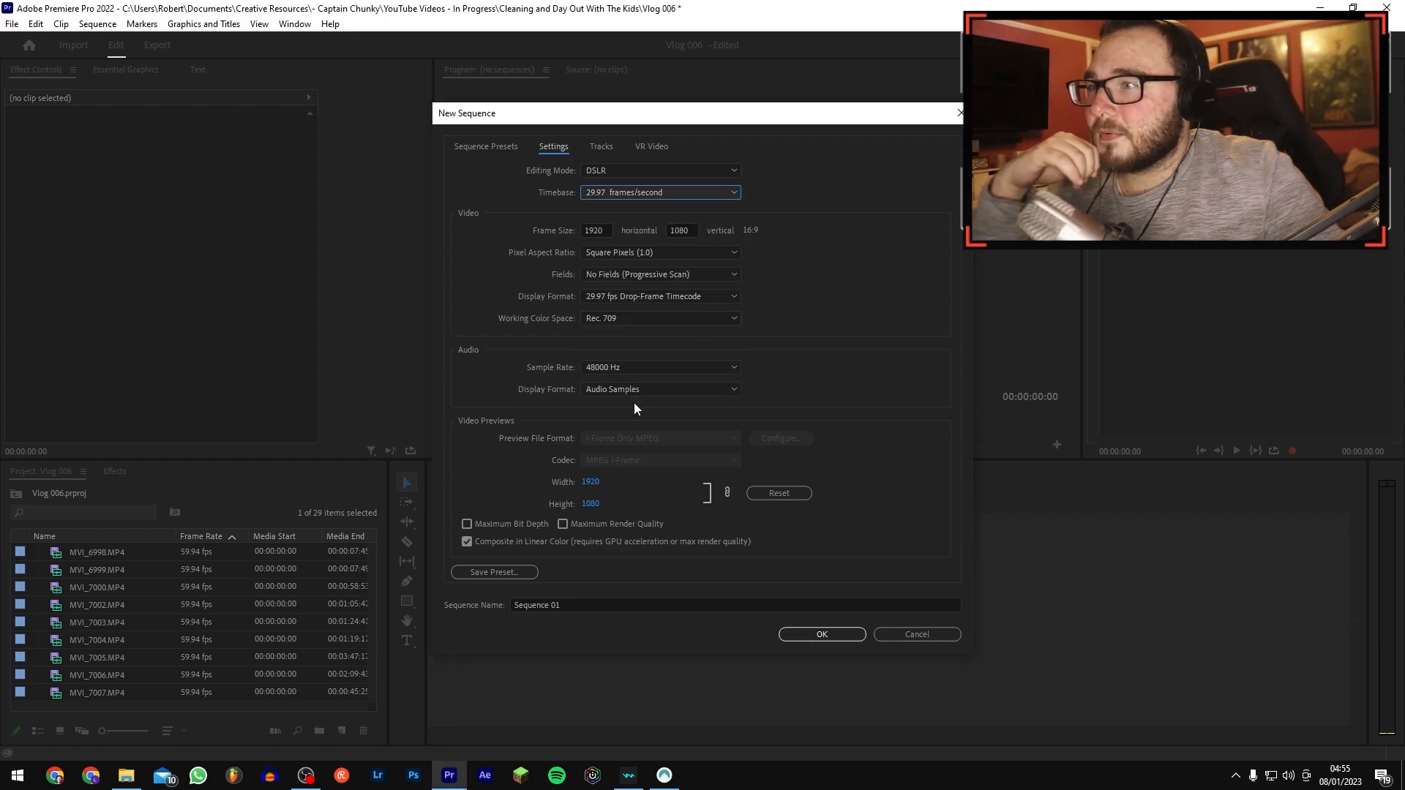
click(924, 632)
Step: Create a sequence in the empty timeline from all clips MVI_6990.MP4 through MVI_7007.MP4
scroll(183, 594, up, 1)
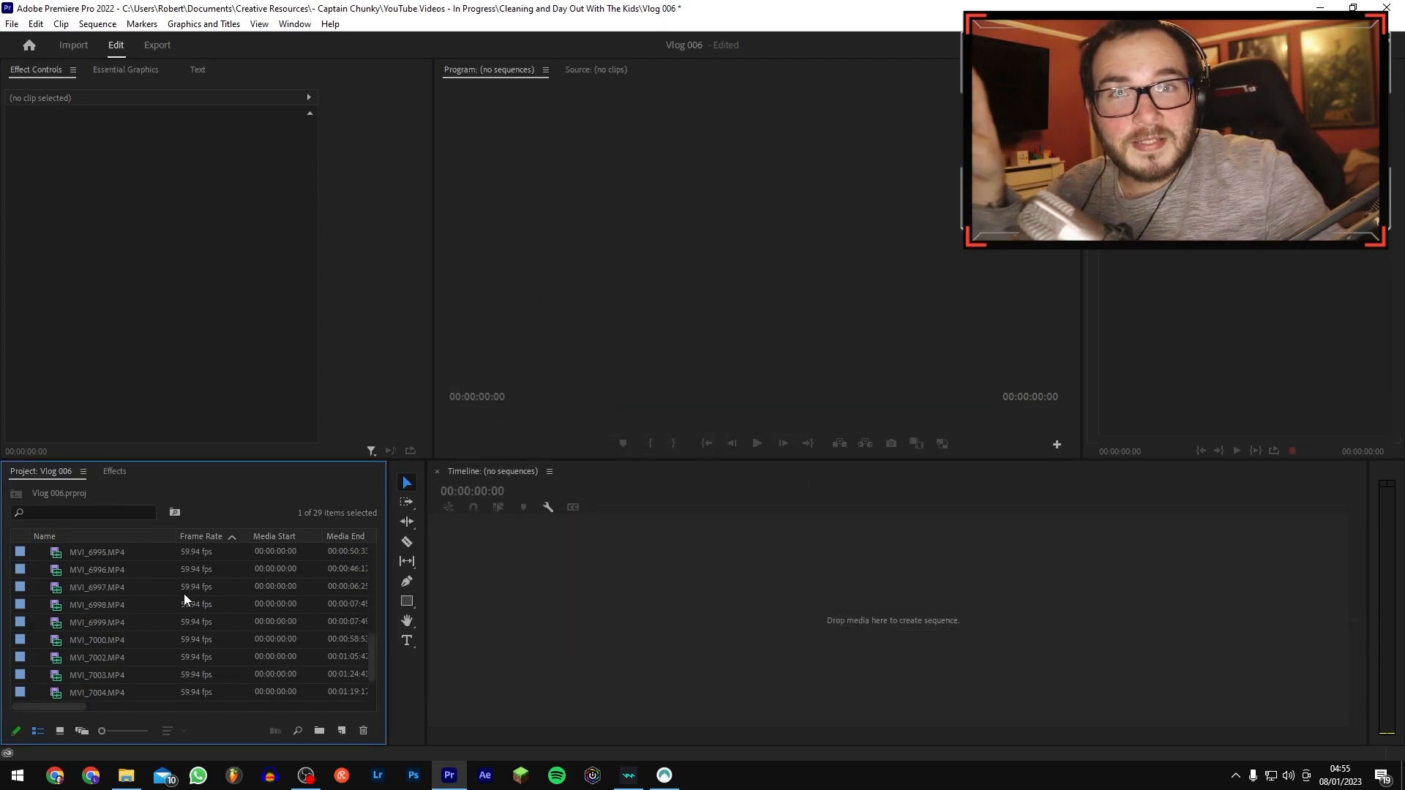
scroll(183, 595, up, 1)
scroll(183, 599, up, 1)
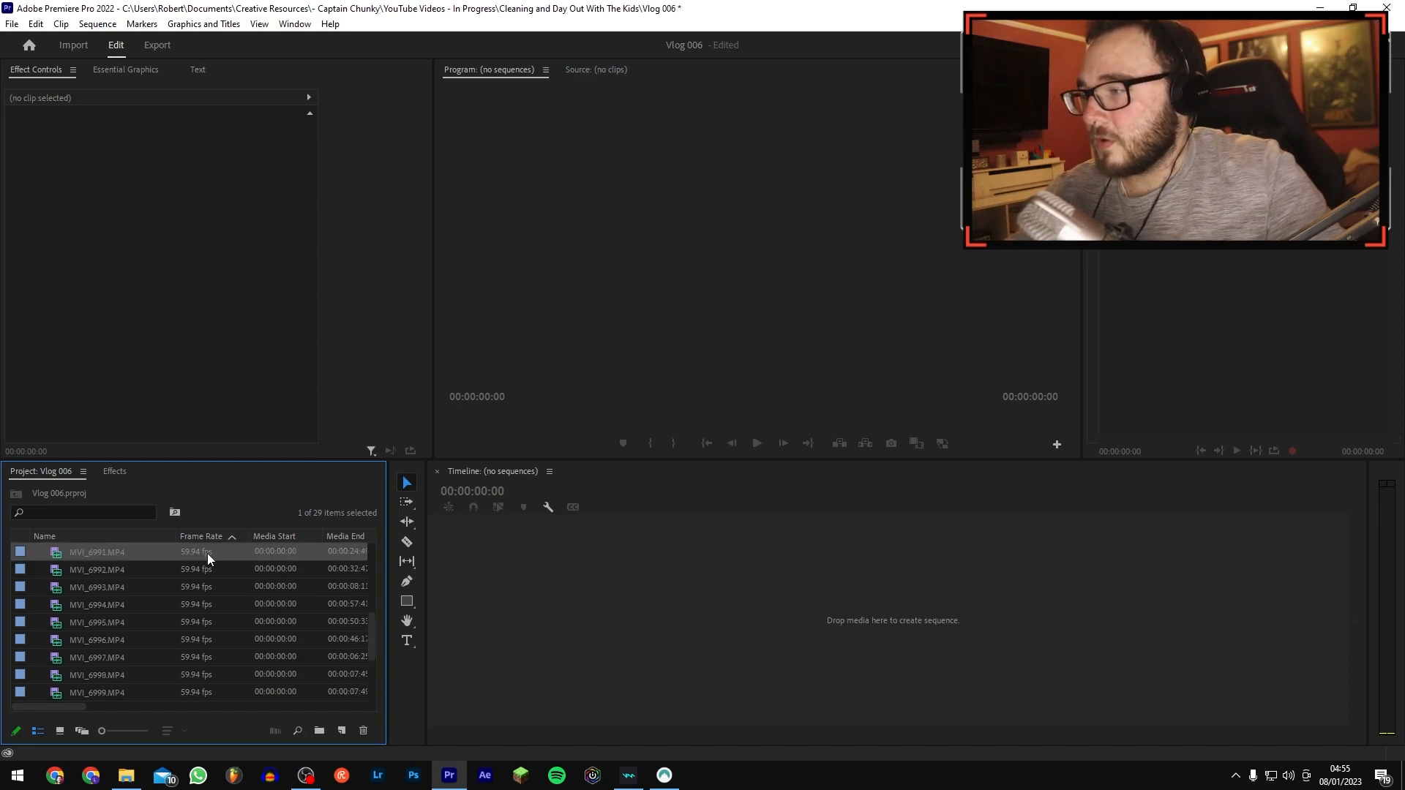
mouse_move(208, 553)
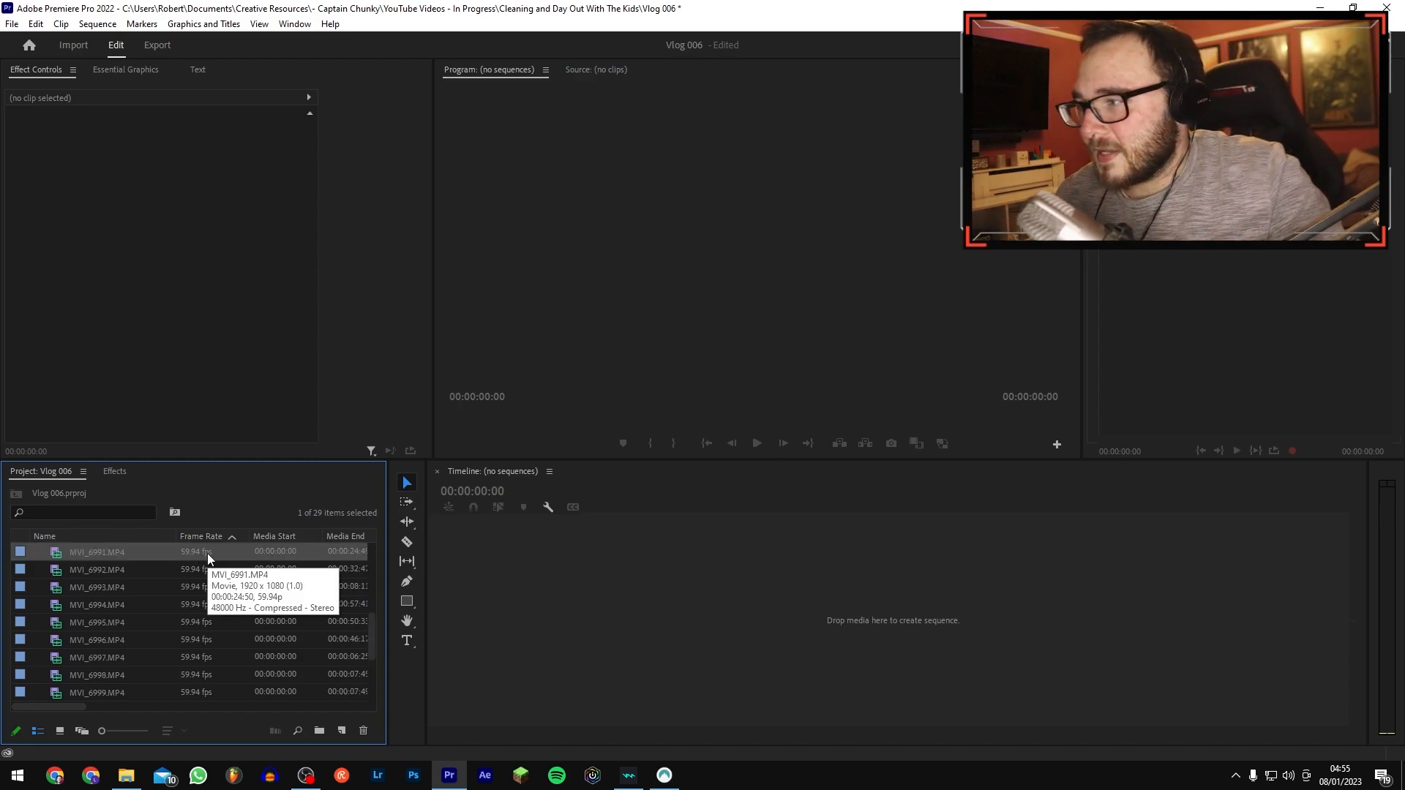
scroll(112, 551, up, 3)
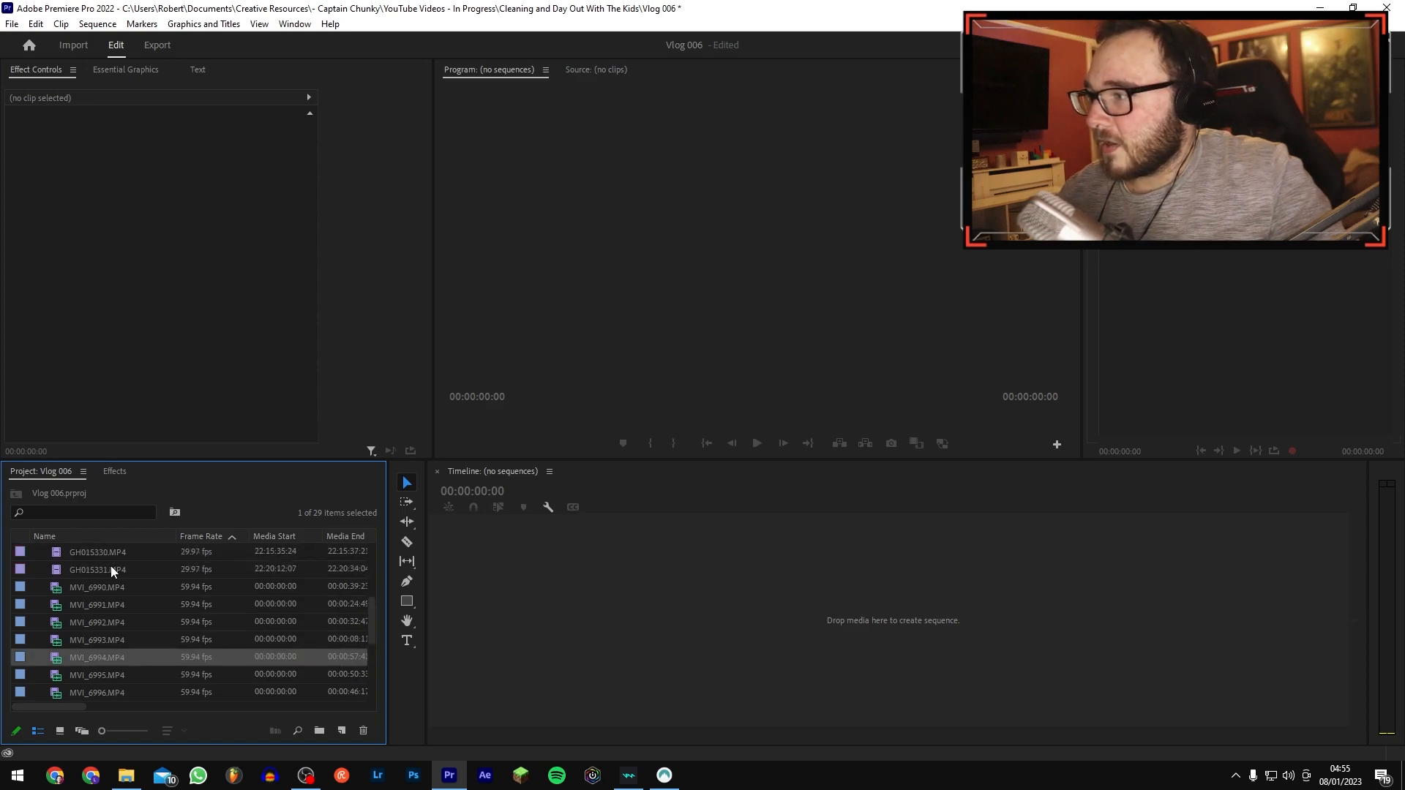
click(111, 586)
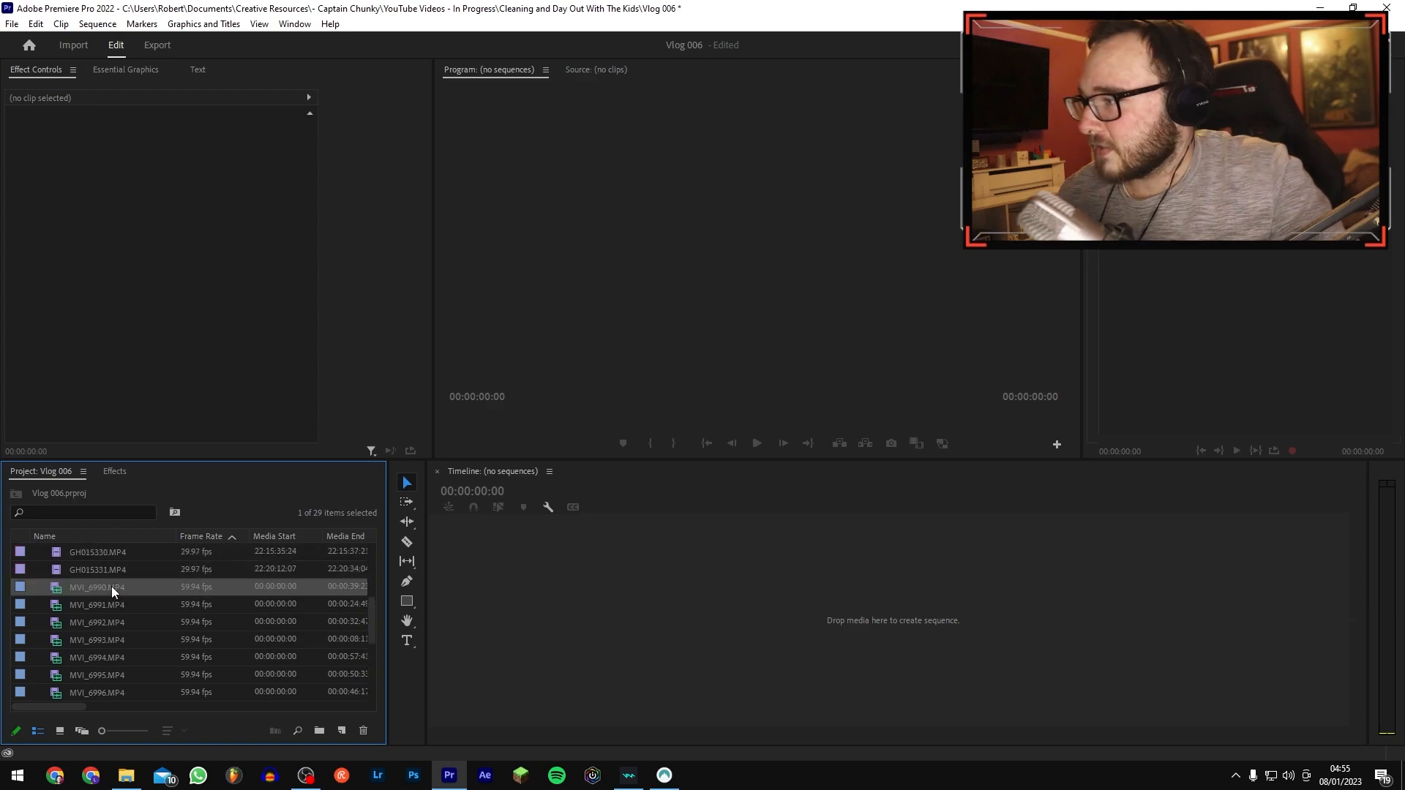
scroll(111, 586, down, 3)
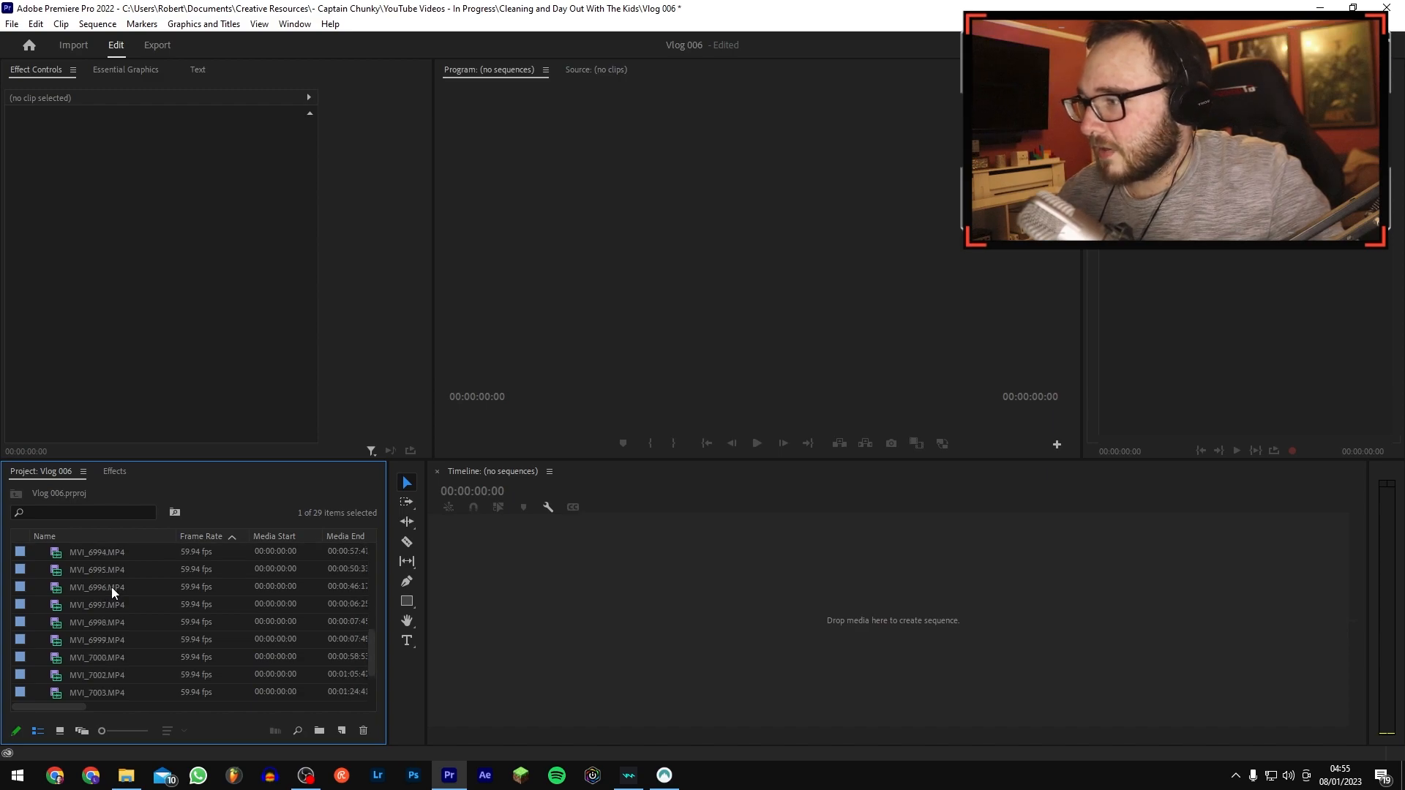
shift+click(124, 692)
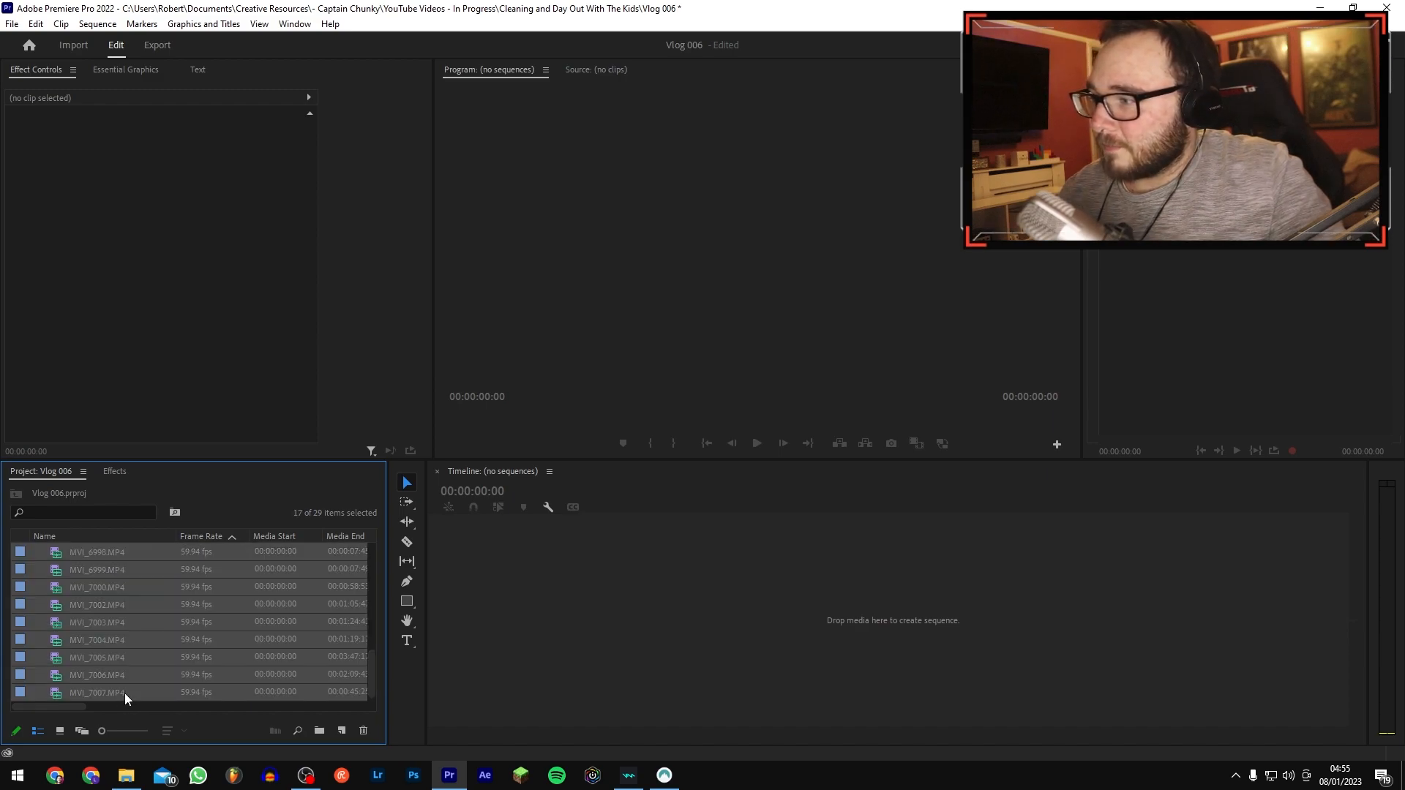
scroll(124, 692, up, 3)
scroll(124, 692, up, 1)
drag(124, 692, 500, 590)
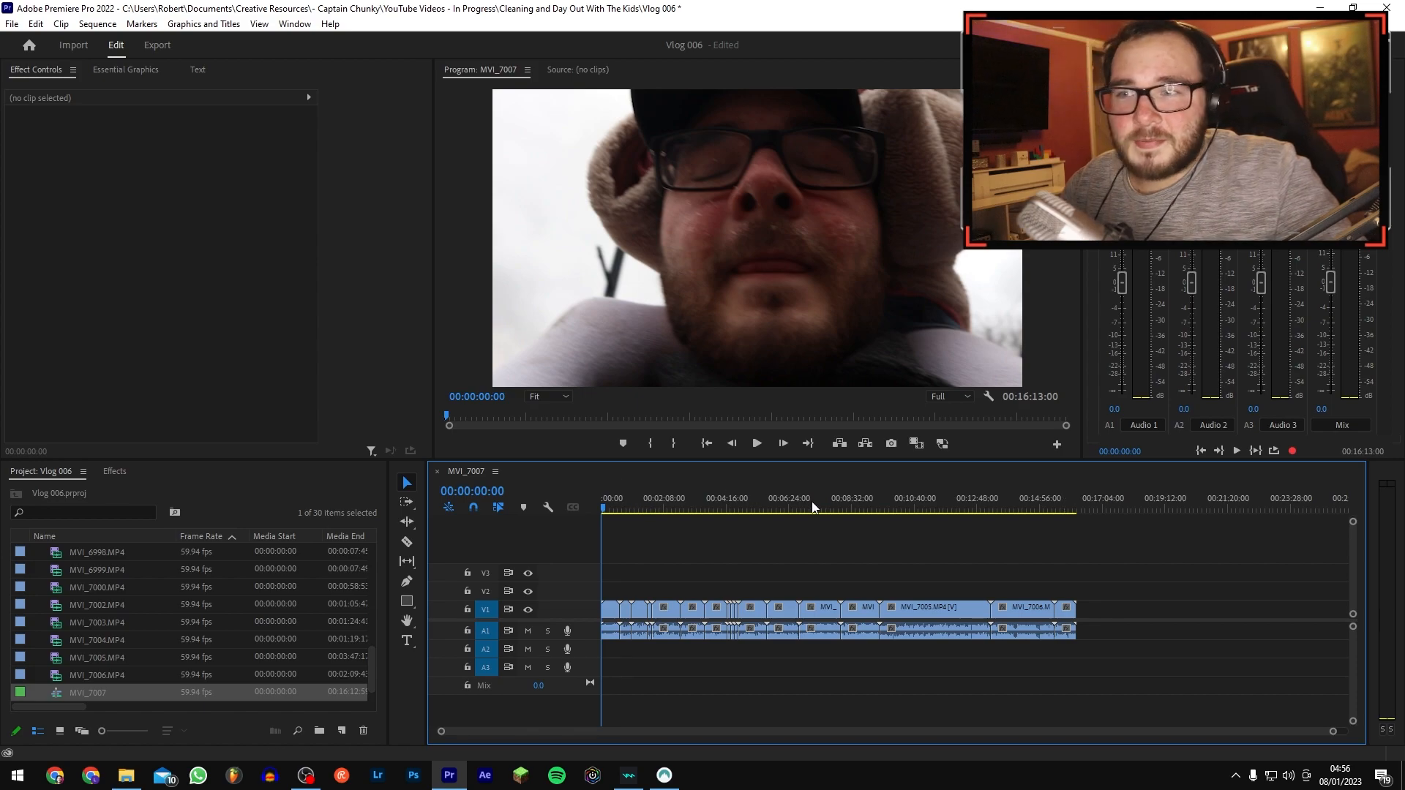
Step: Examine the end of the assembled sequence up close, then return to its start with the full timeline in view
click(1073, 503)
key(=)
key(=)
key(=)
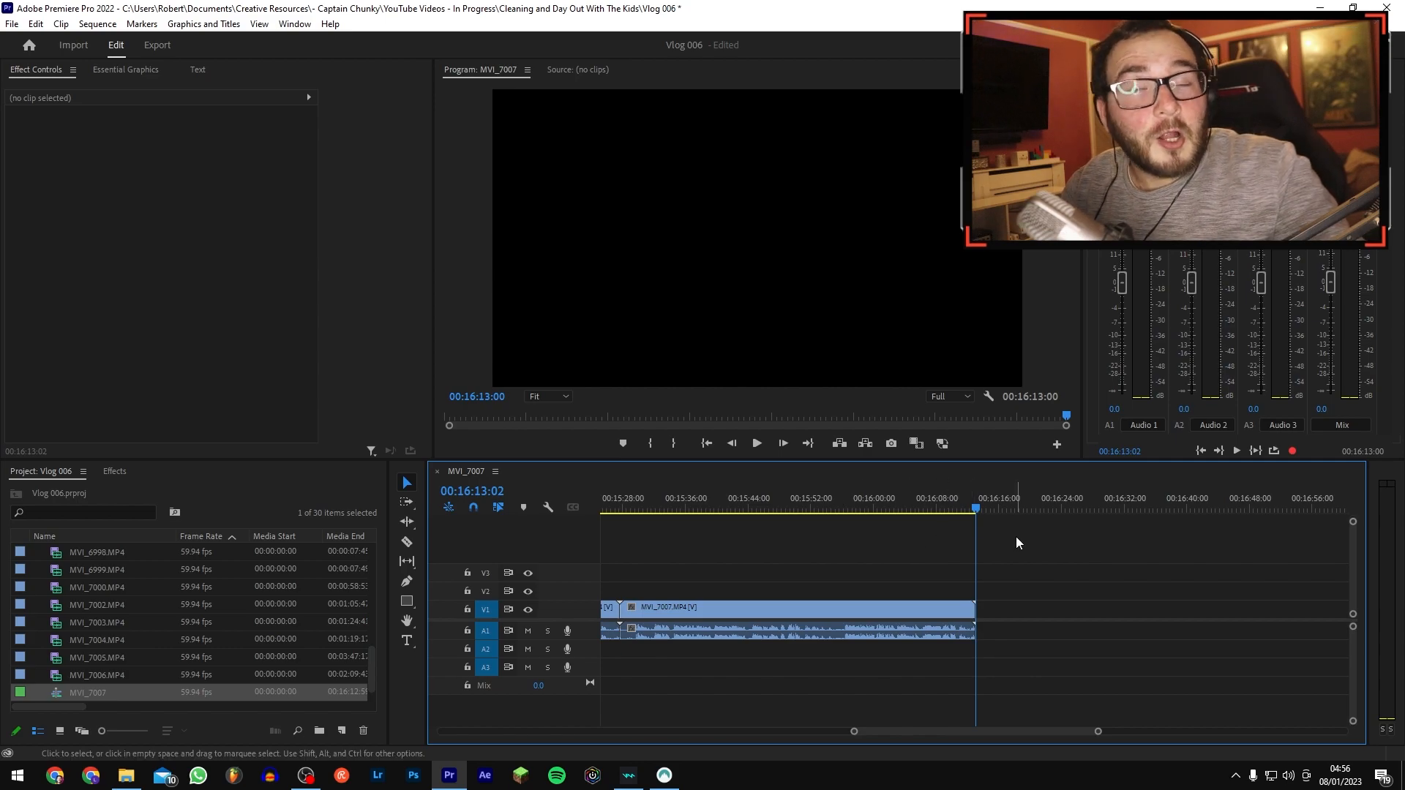
key(minus)
key(minus)
key(minus)
key(minus)
drag(674, 505, 446, 500)
key(minus)
Step: Place the playhead exactly on the cut between MVI_7004.MP4 and MVI_7005.MP4
scroll(122, 592, up, 7)
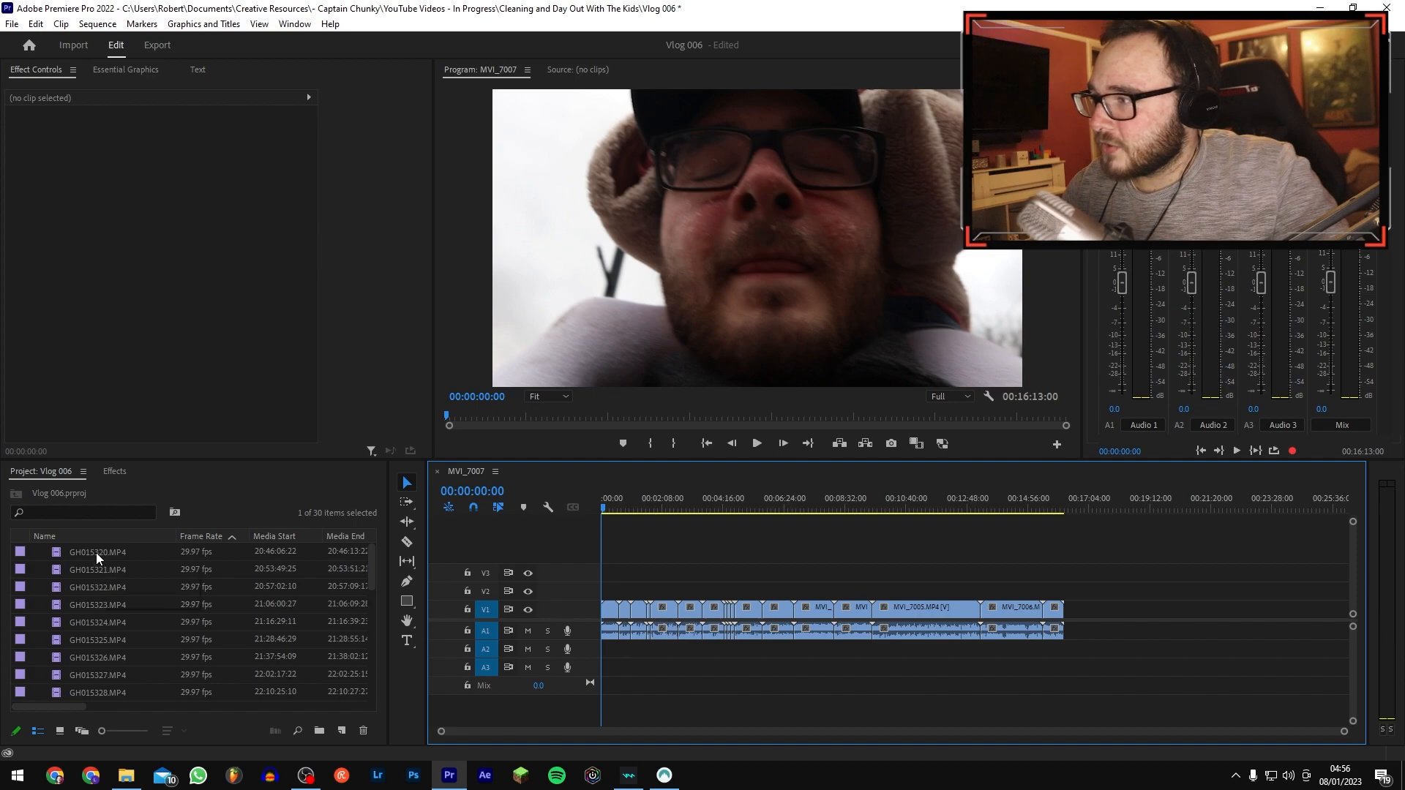
click(95, 553)
drag(964, 518, 878, 510)
key(=)
key(=)
key(=)
key(=)
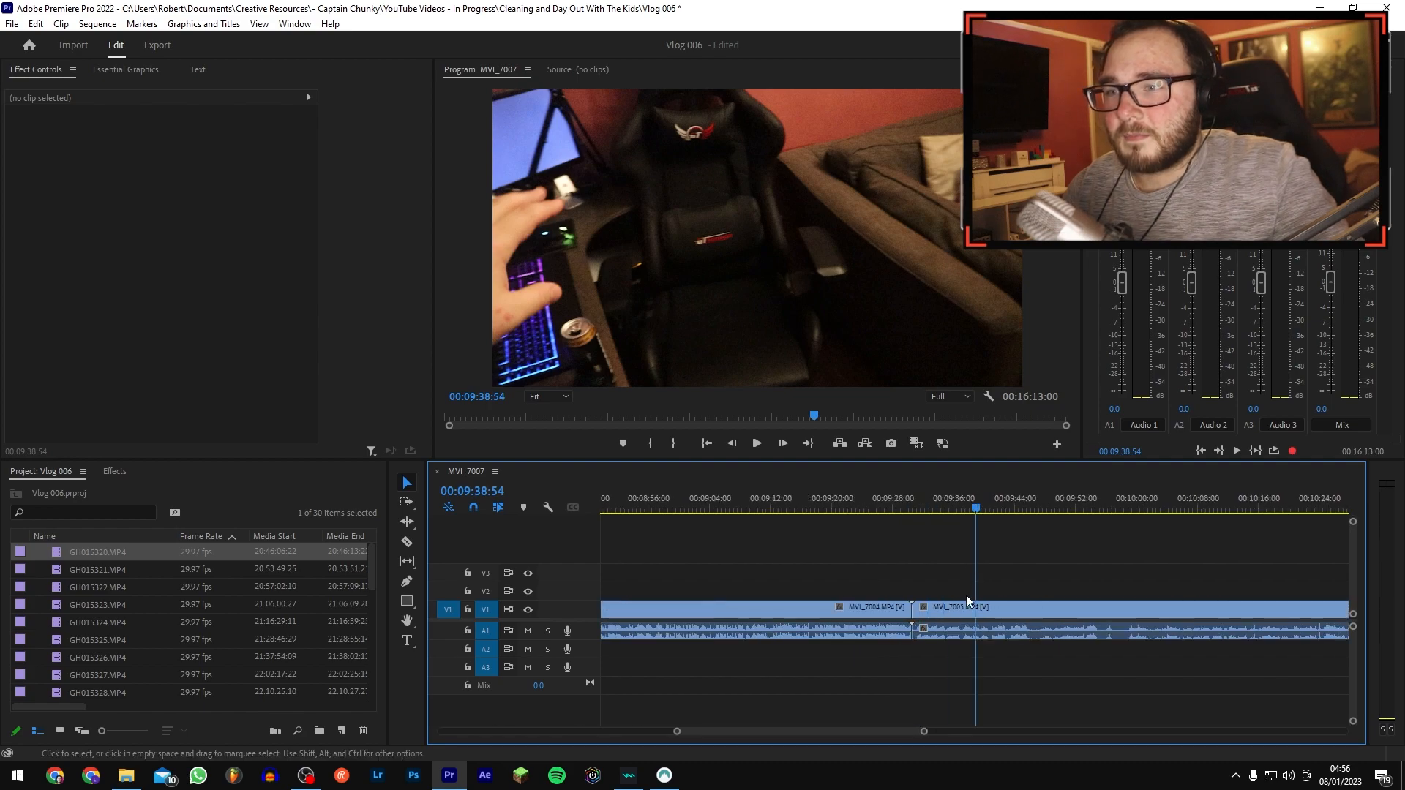
key(Up)
Step: Insert the clips GH015320.MP4 through GH015331.MP4 on V1 at the cut between MVI_7004.MP4 and MVI_7005.MP4
drag(116, 554, 911, 626)
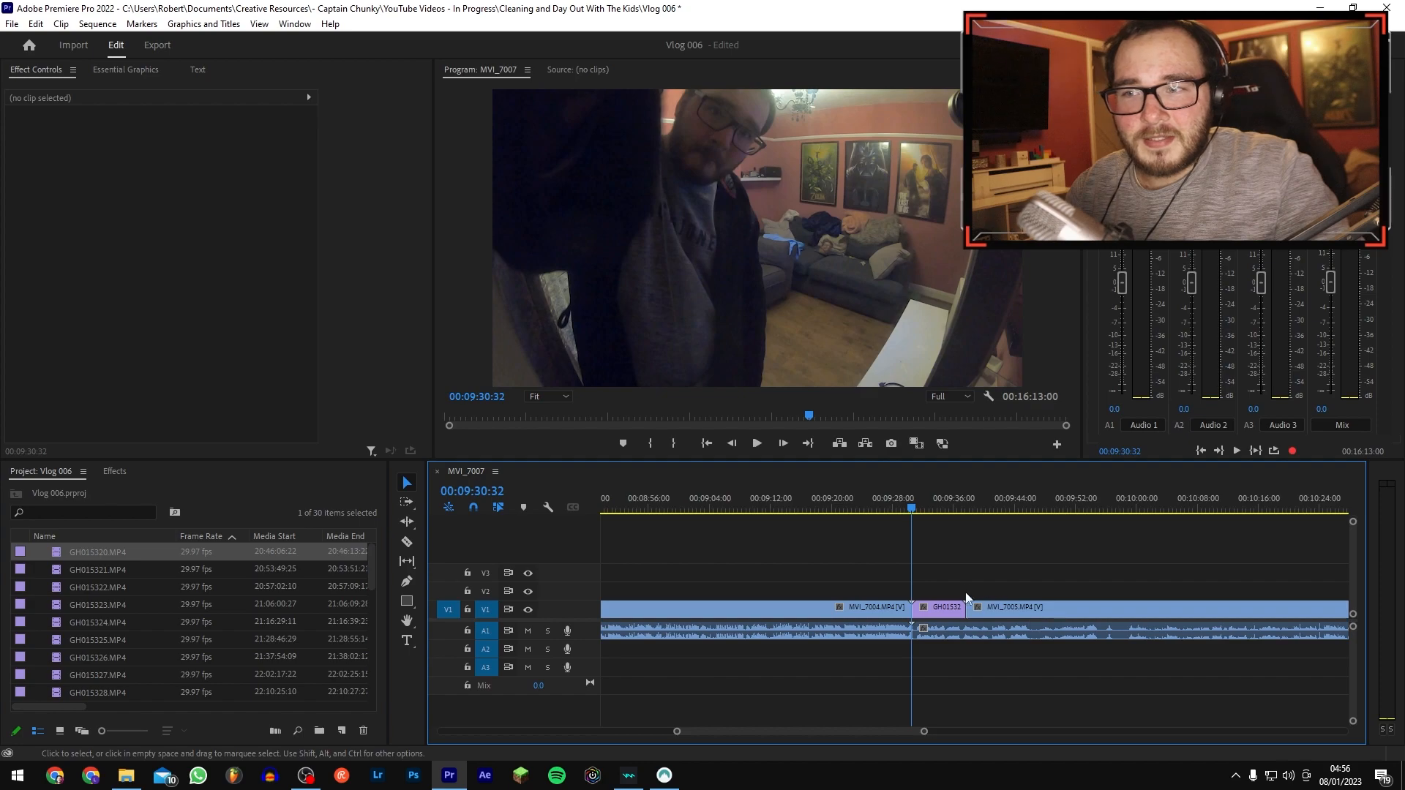
key(ctrl+z)
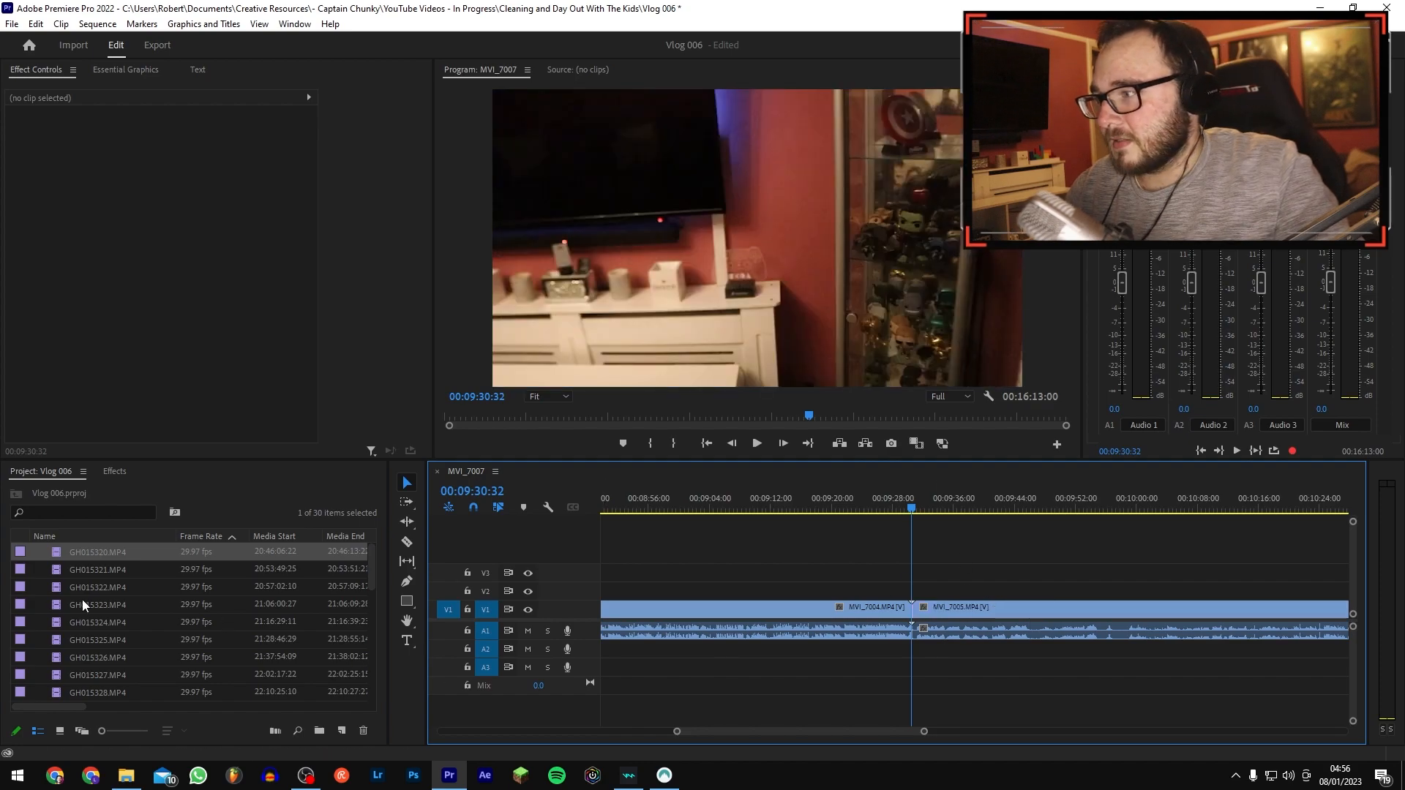
scroll(82, 599, down, 2)
scroll(82, 599, down, 1)
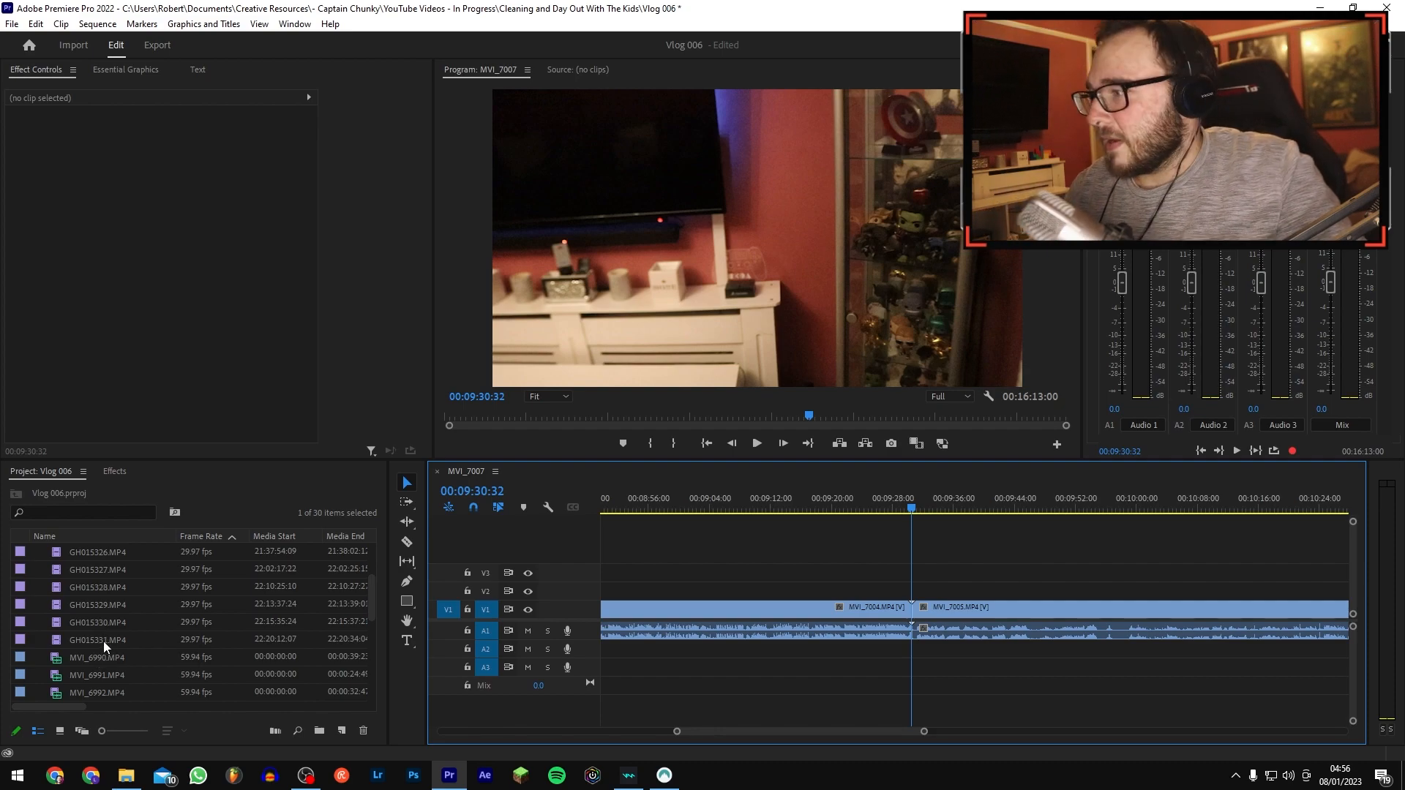
scroll(104, 640, up, 2)
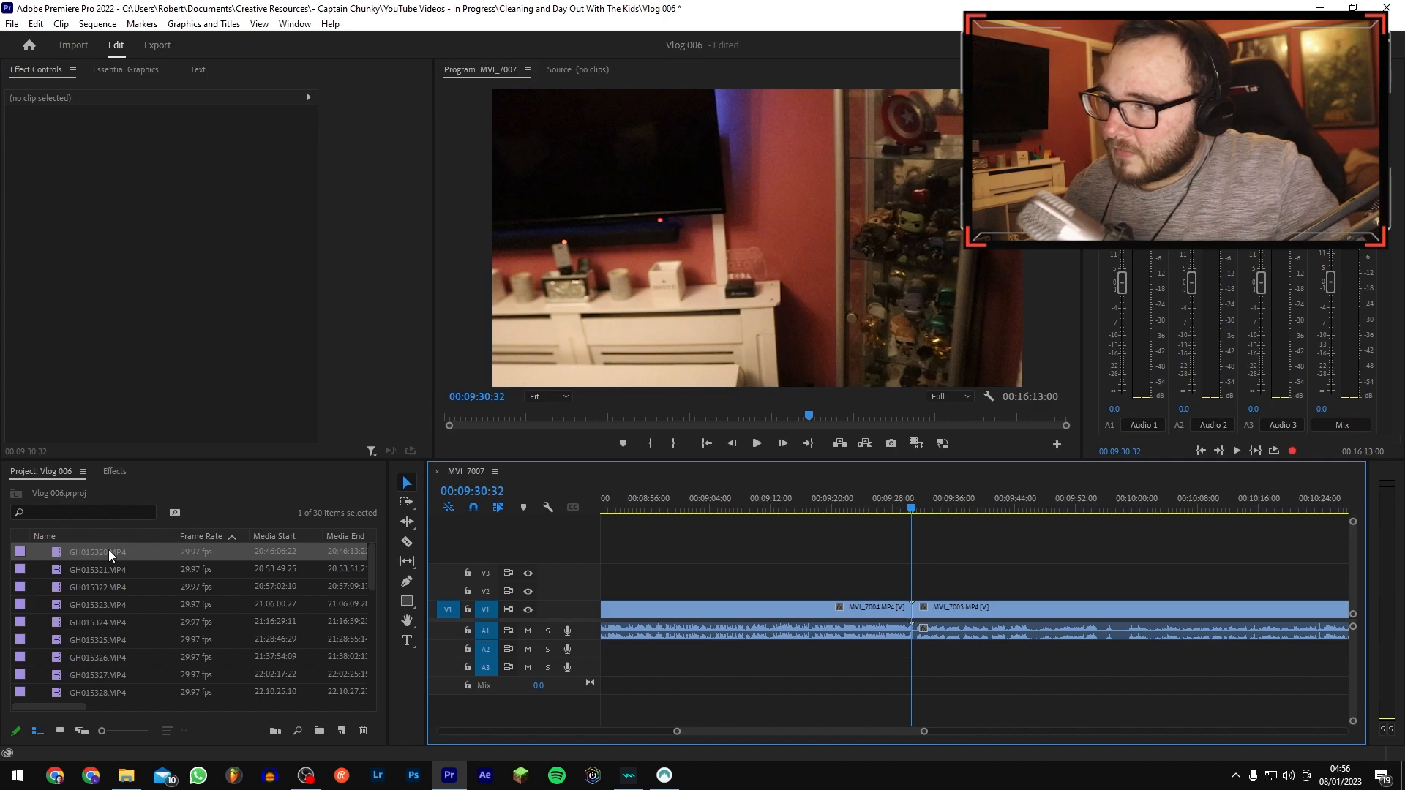
scroll(108, 550, down, 2)
shift+click(116, 638)
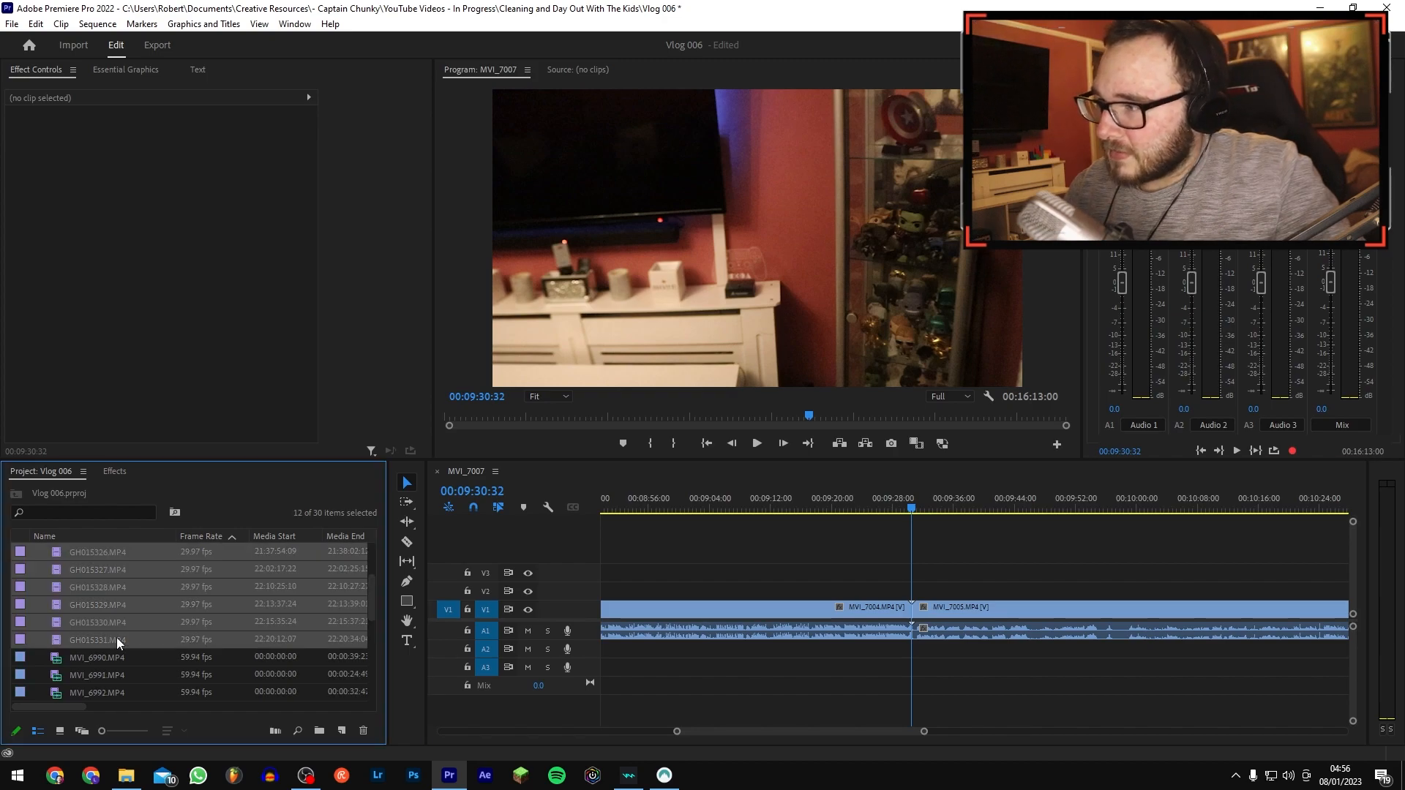
scroll(116, 638, up, 2)
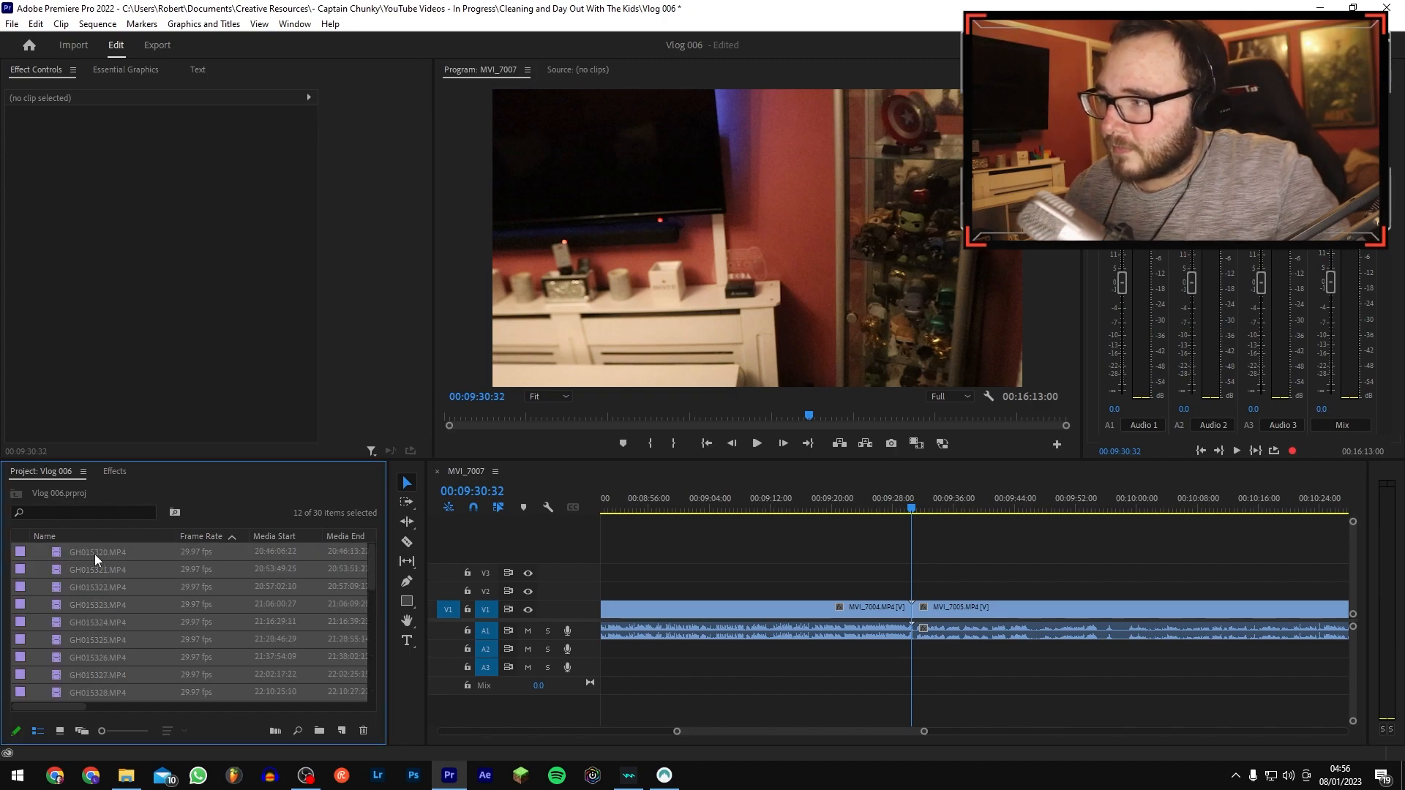
drag(91, 550, 1249, 612)
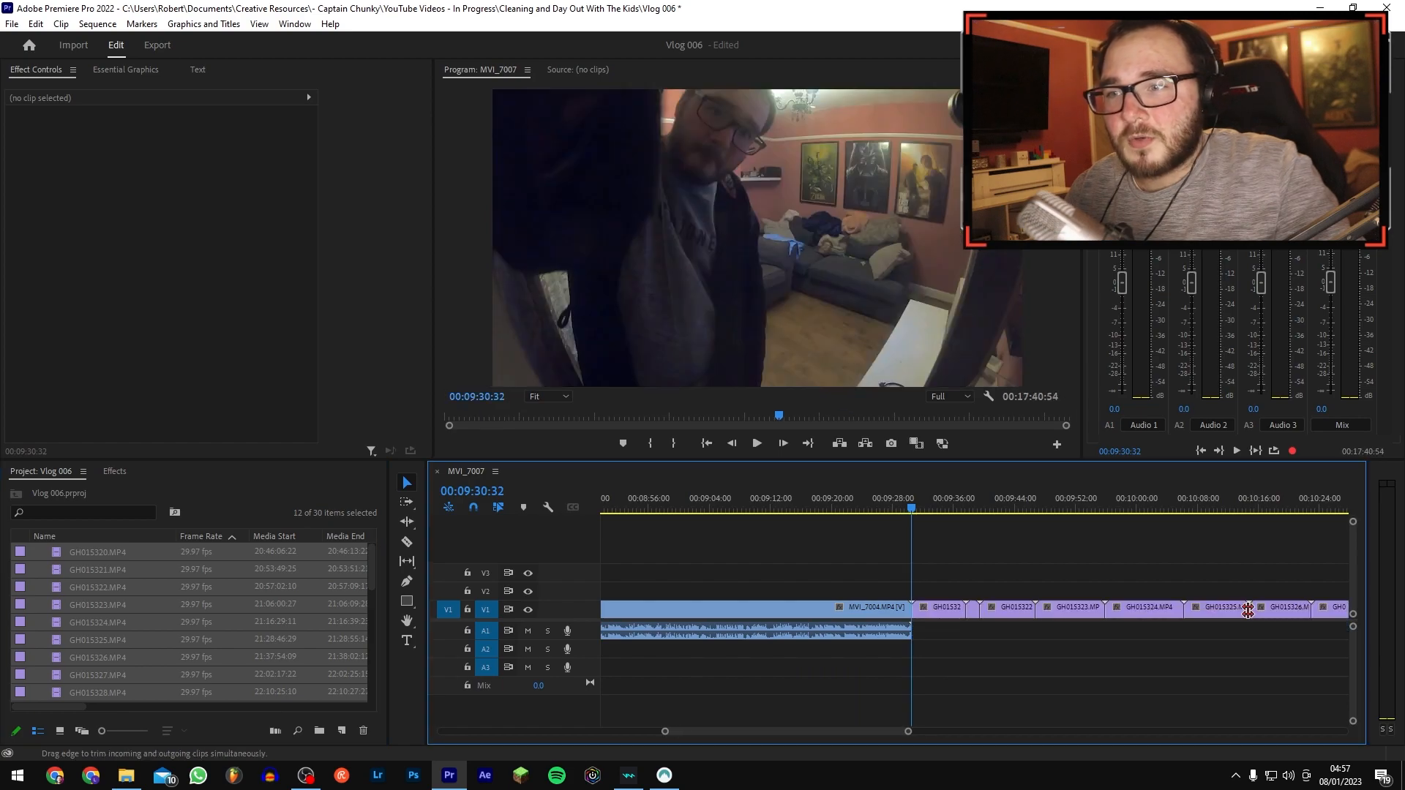
Step: Examine the assembled timeline from the inserted GH clips to the sequence's end, then back at its beginning
key(minus)
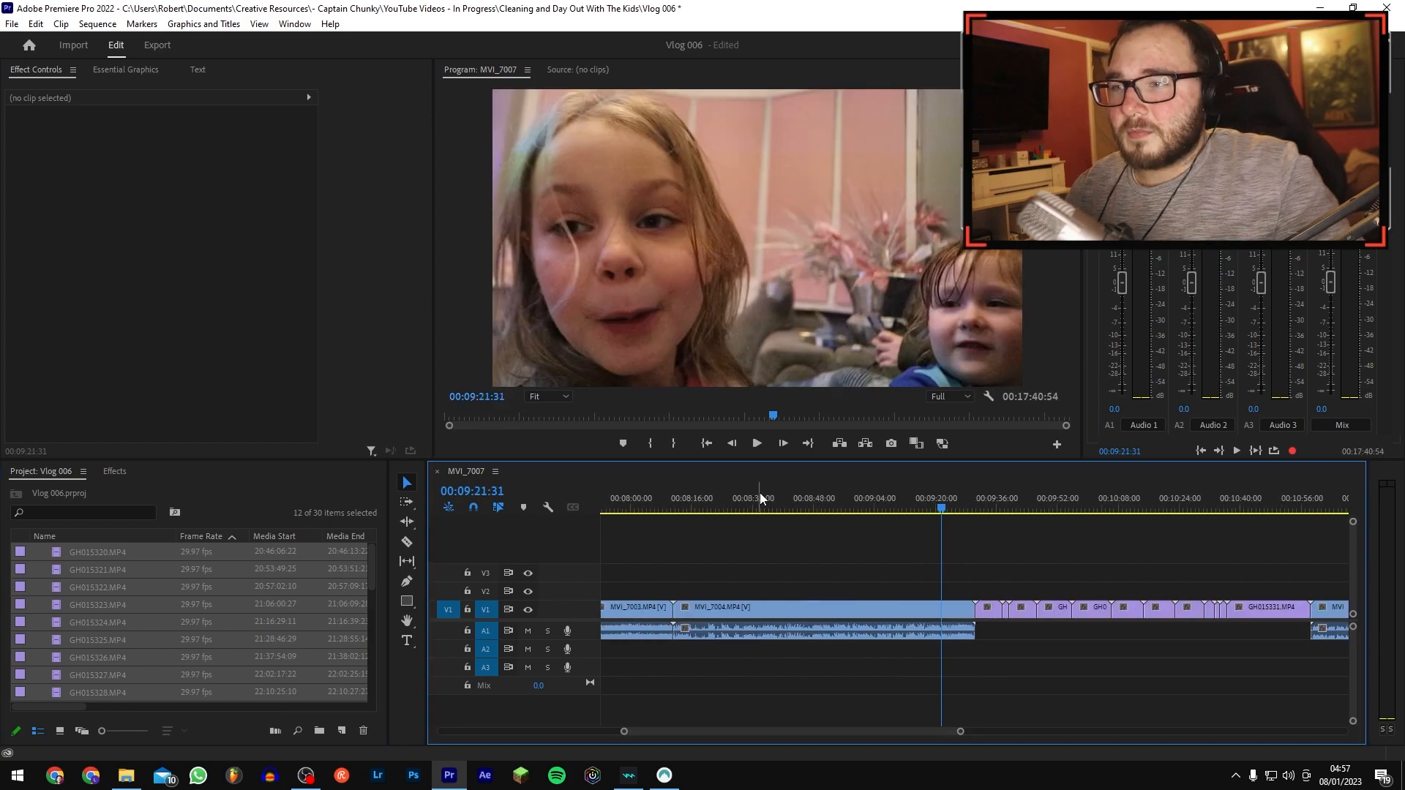
drag(989, 497, 1217, 516)
key(minus)
key(minus)
key(minus)
key(minus)
click(1070, 505)
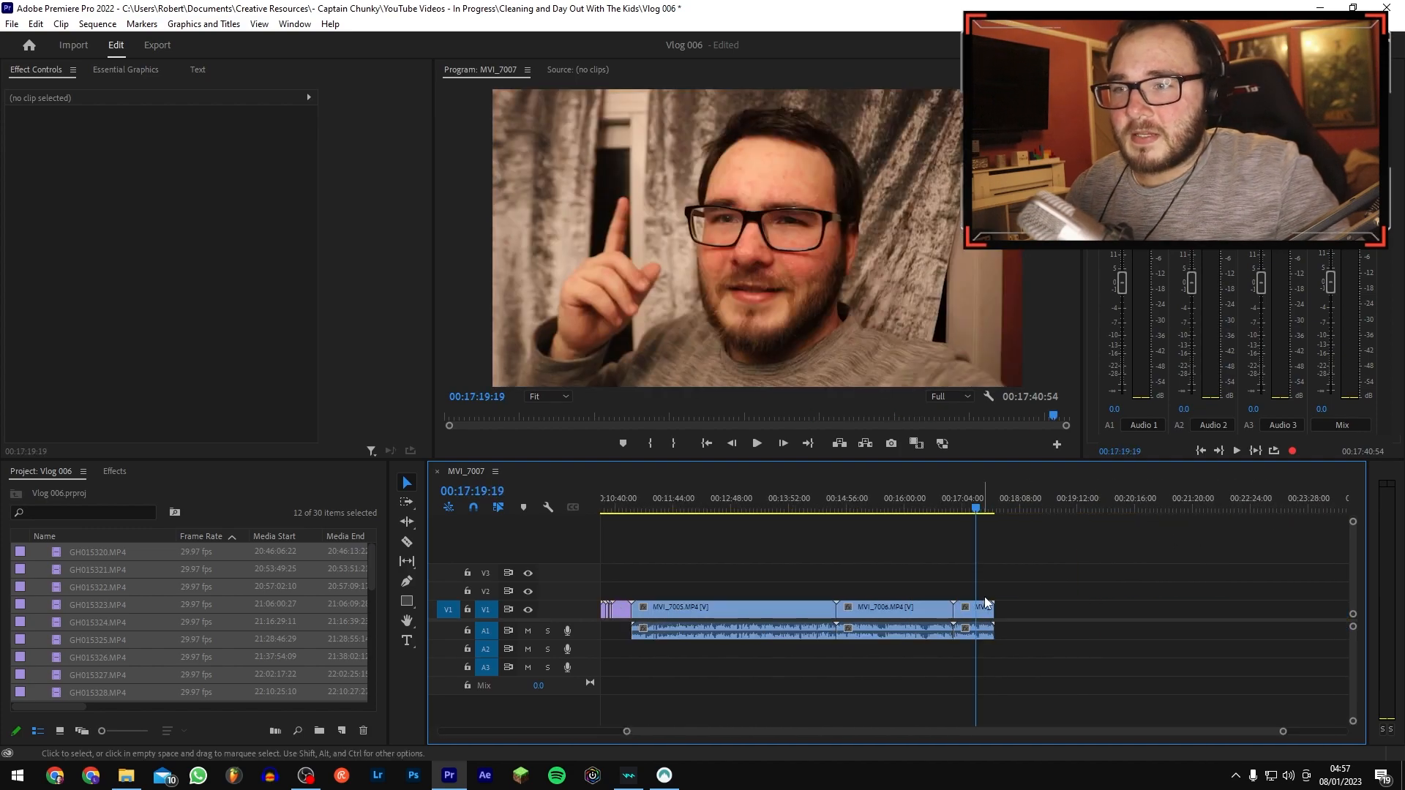
drag(1069, 613, 863, 622)
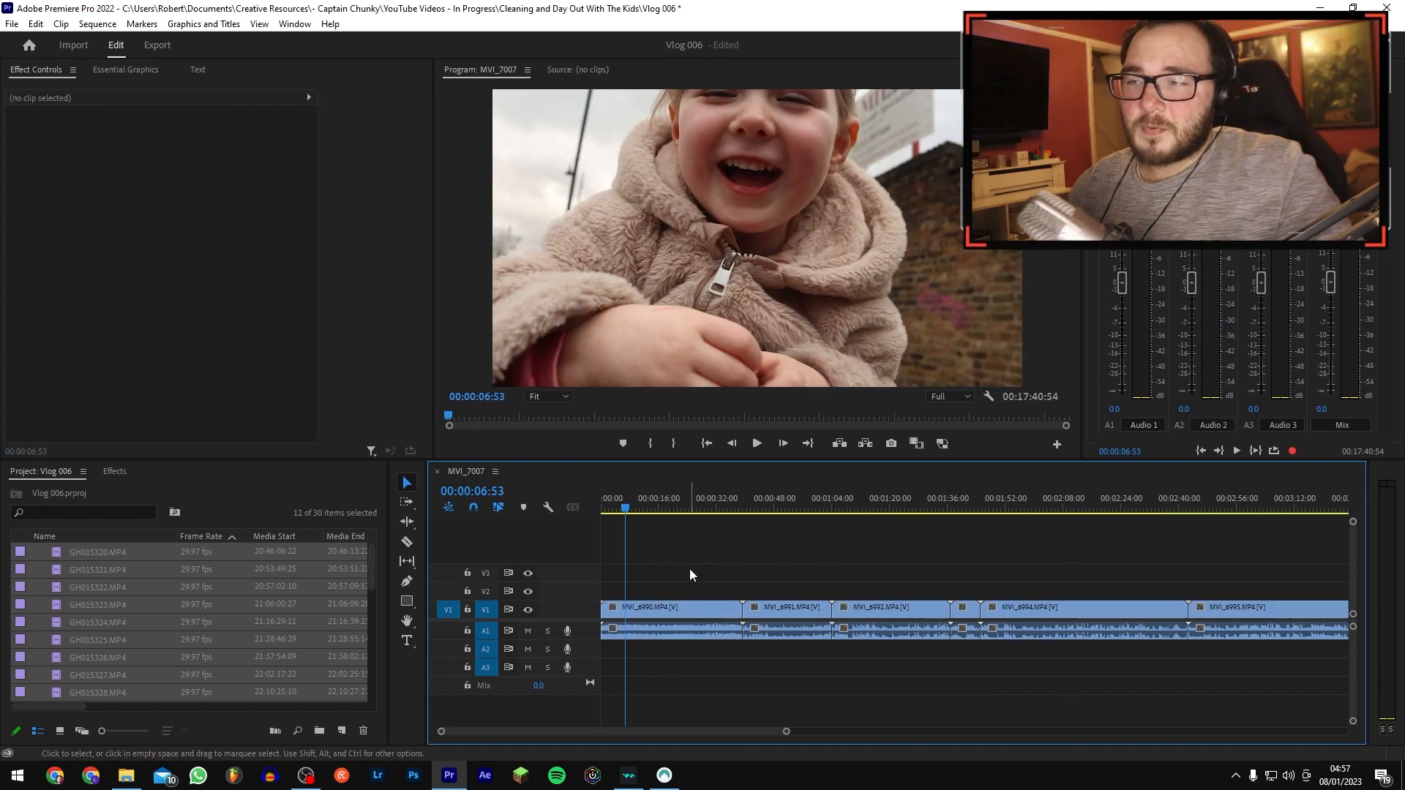
key(backslash)
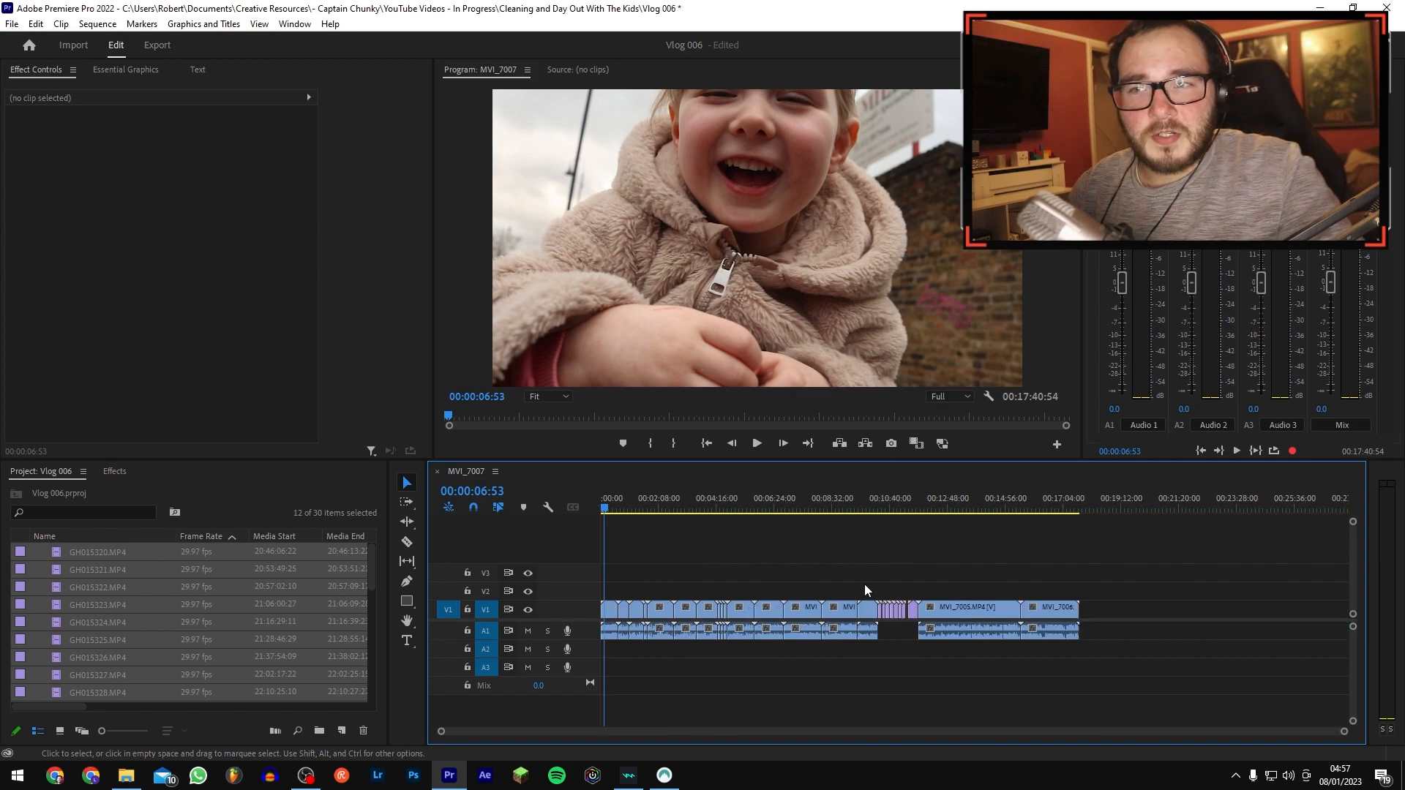
key(equal)
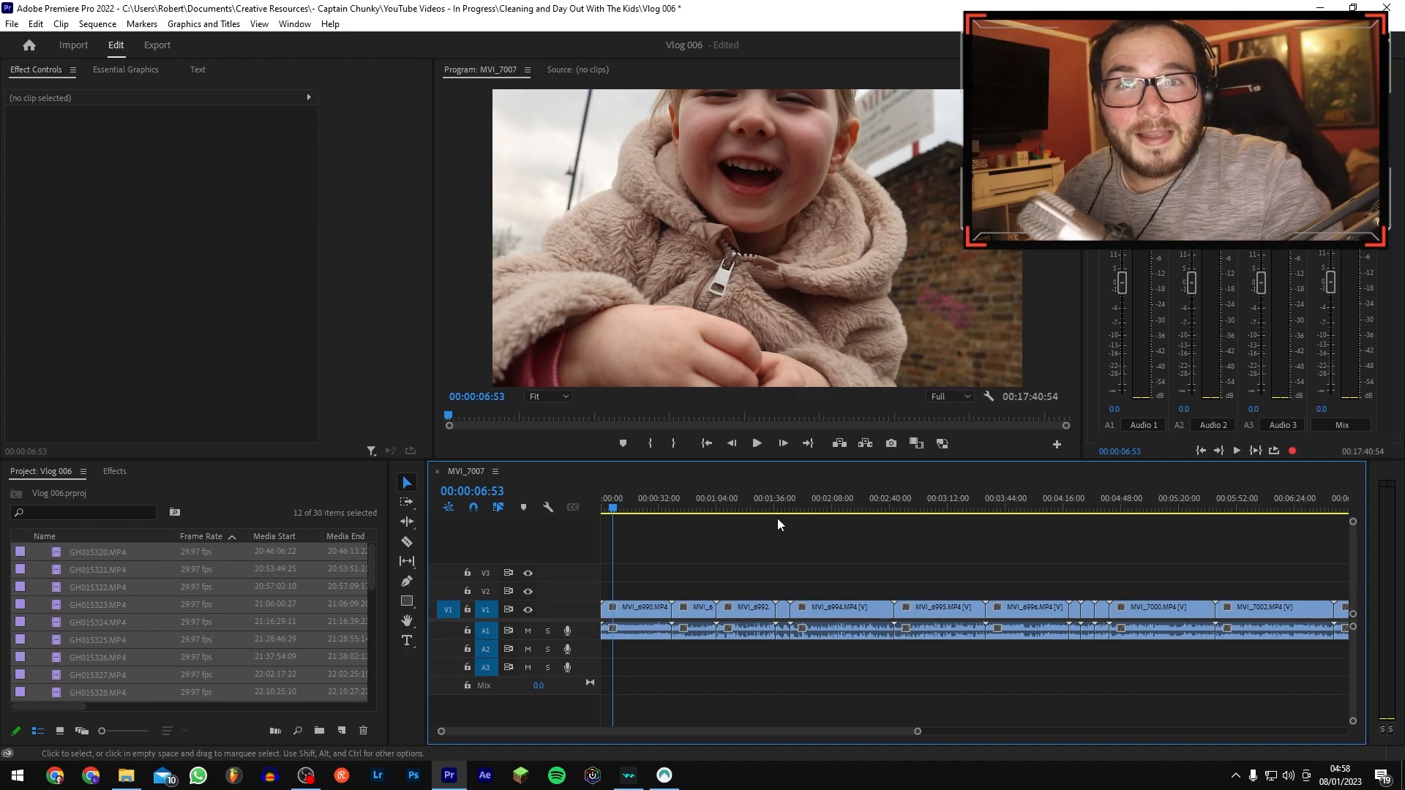
Step: Switch to the YouTube Studio audio library in the browser and preview the tracks Girasol and Little Fish
key(alt+Tab)
click(492, 62)
click(525, 164)
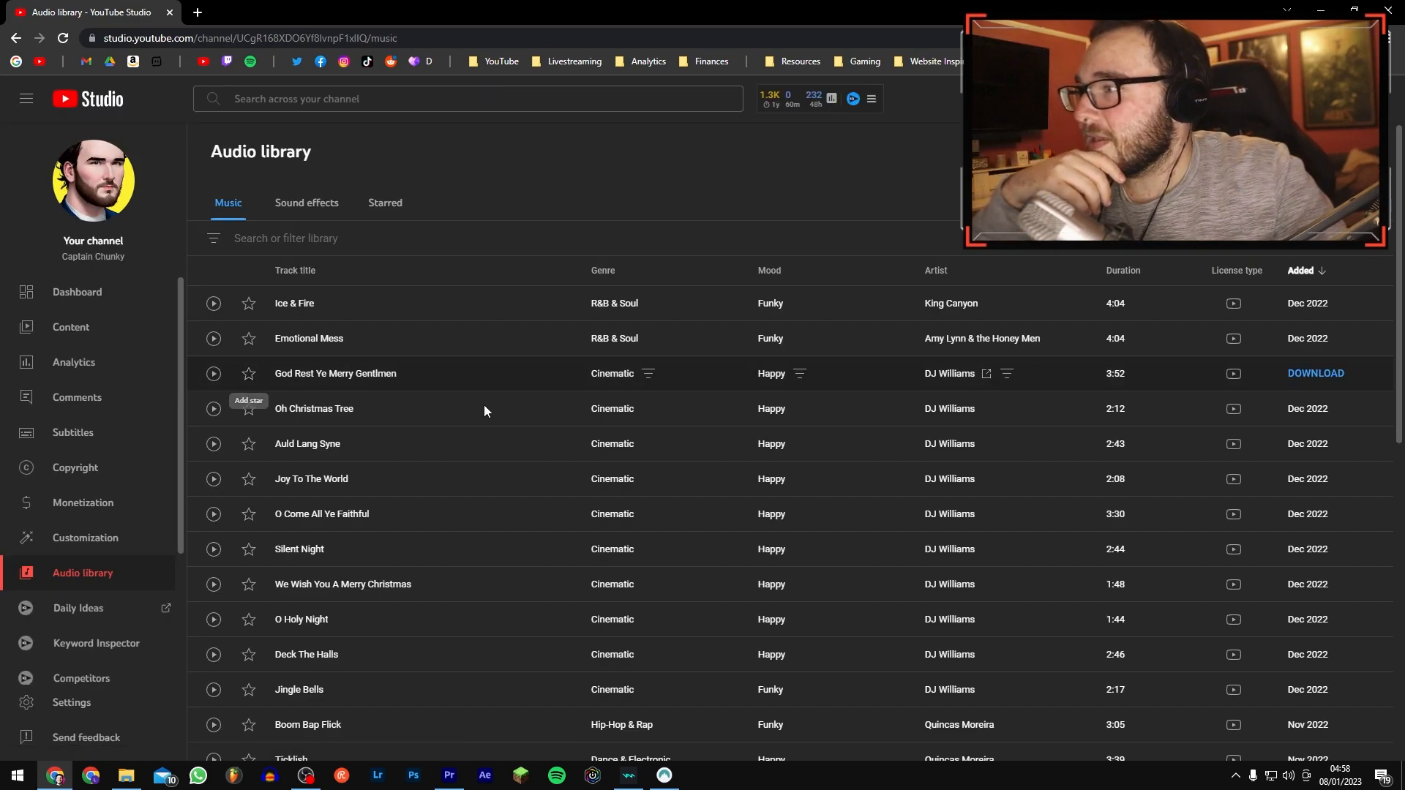
scroll(551, 436, down, 6)
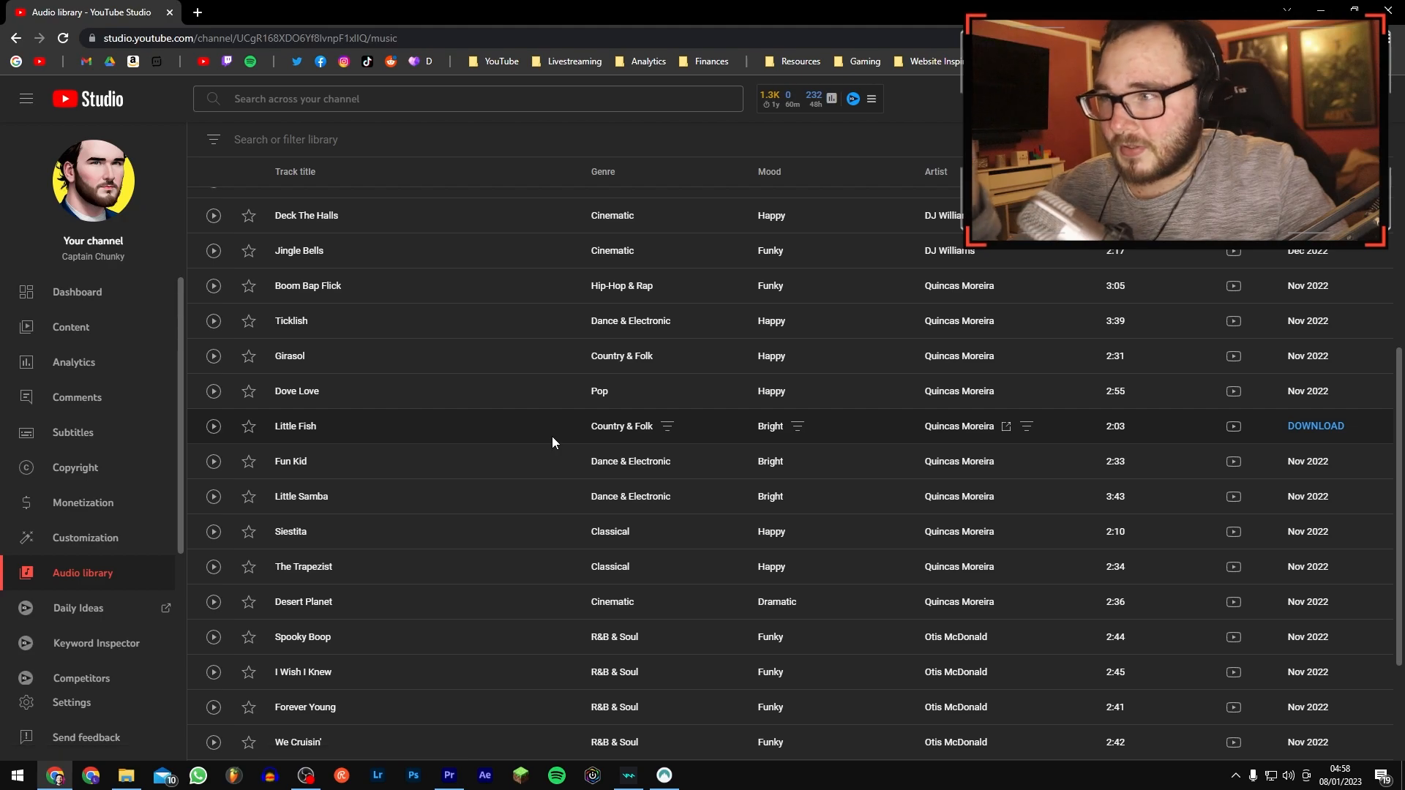
click(214, 358)
click(213, 427)
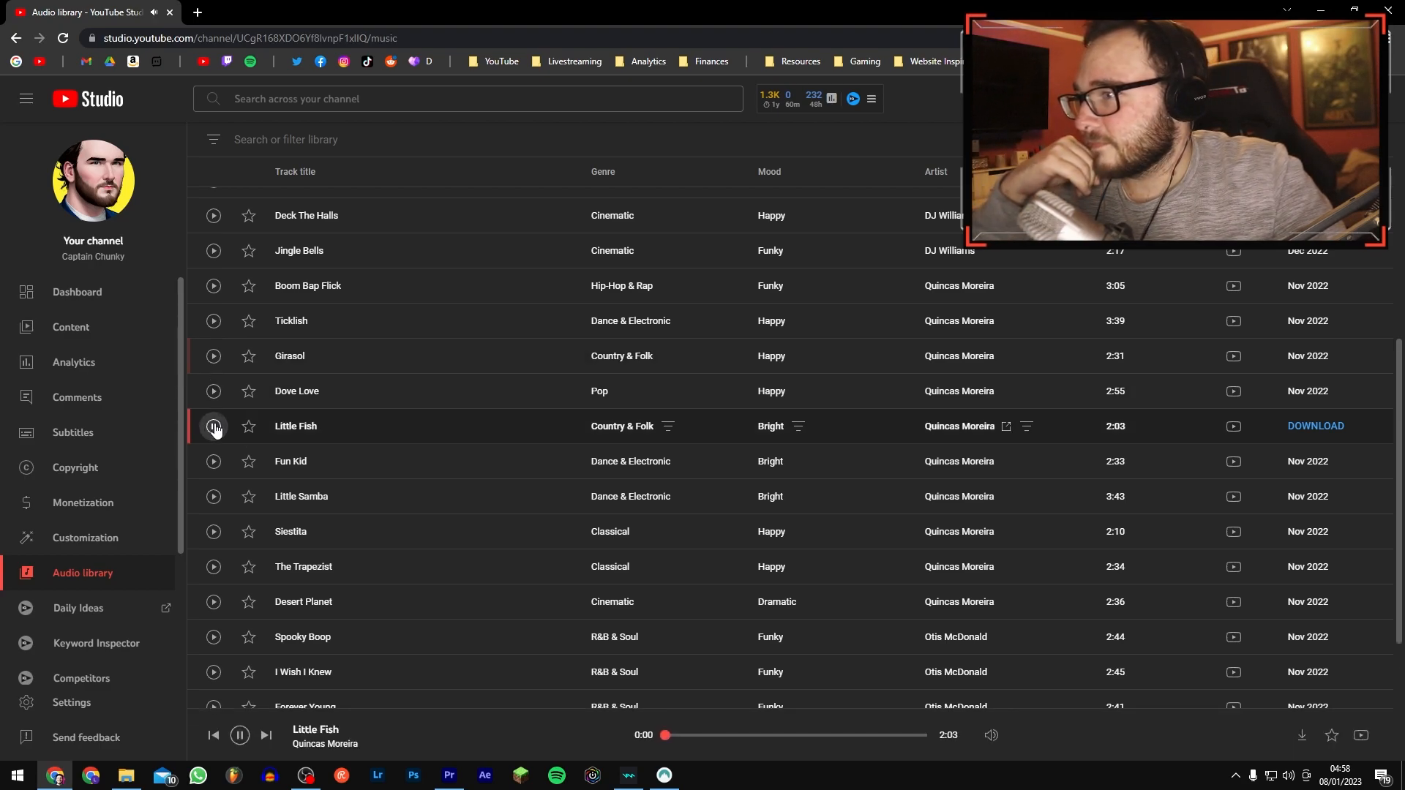
Step: Preview the tracks Little Samba and I Wish I Knew in the audio library
scroll(210, 466, down, 1)
click(212, 421)
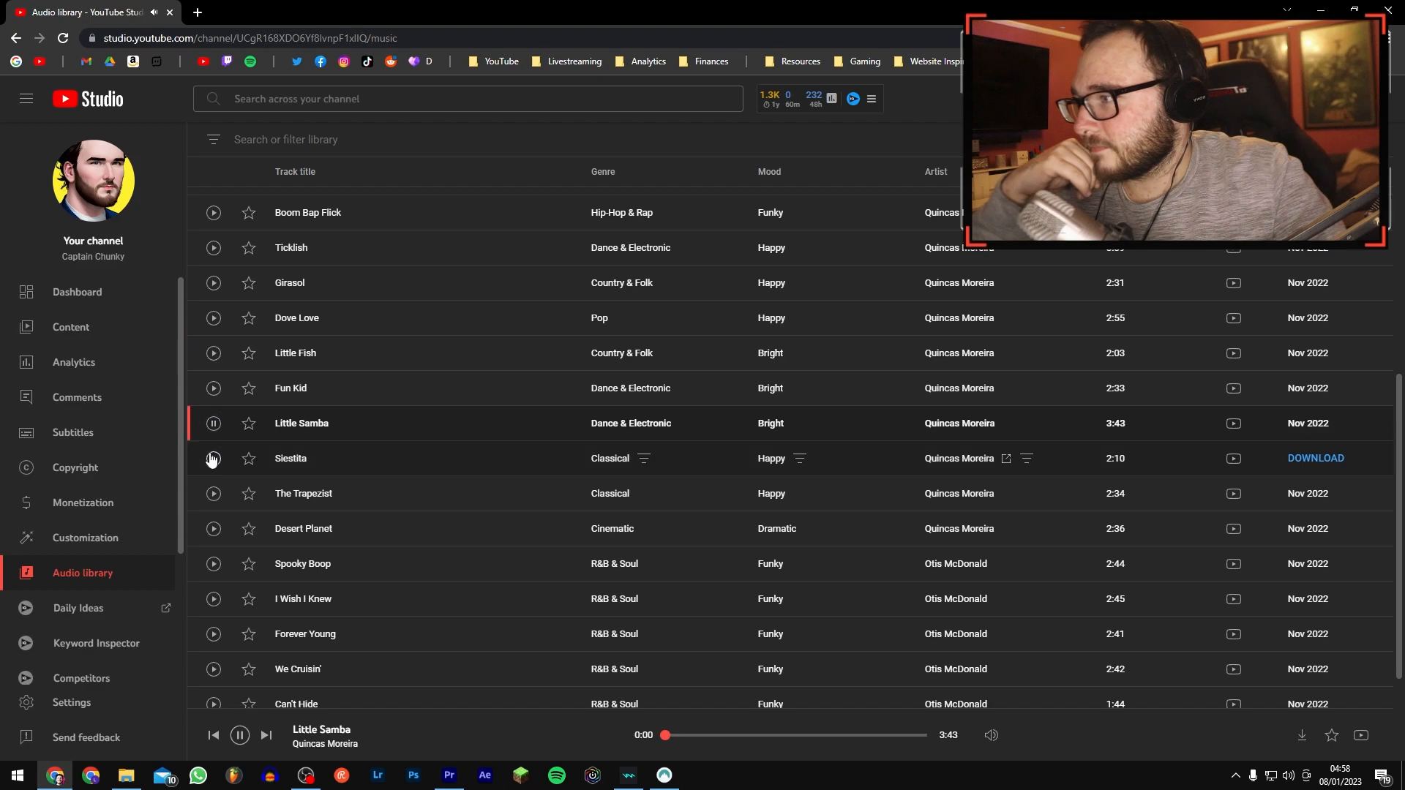
scroll(212, 439, down, 2)
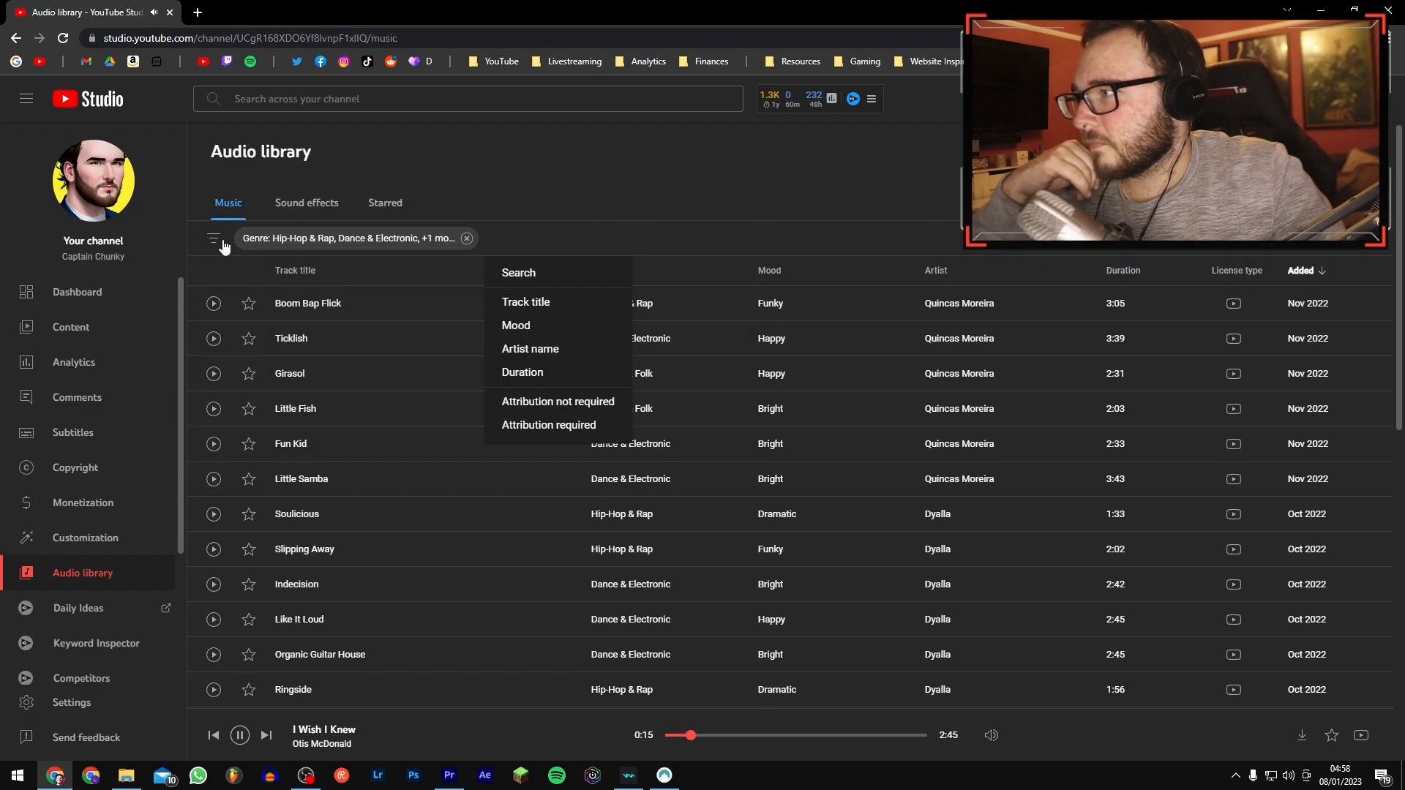
Step: Pause the playing track and add a mood filter of Happy and Inspirational to the genre-filtered music list
click(217, 242)
click(218, 242)
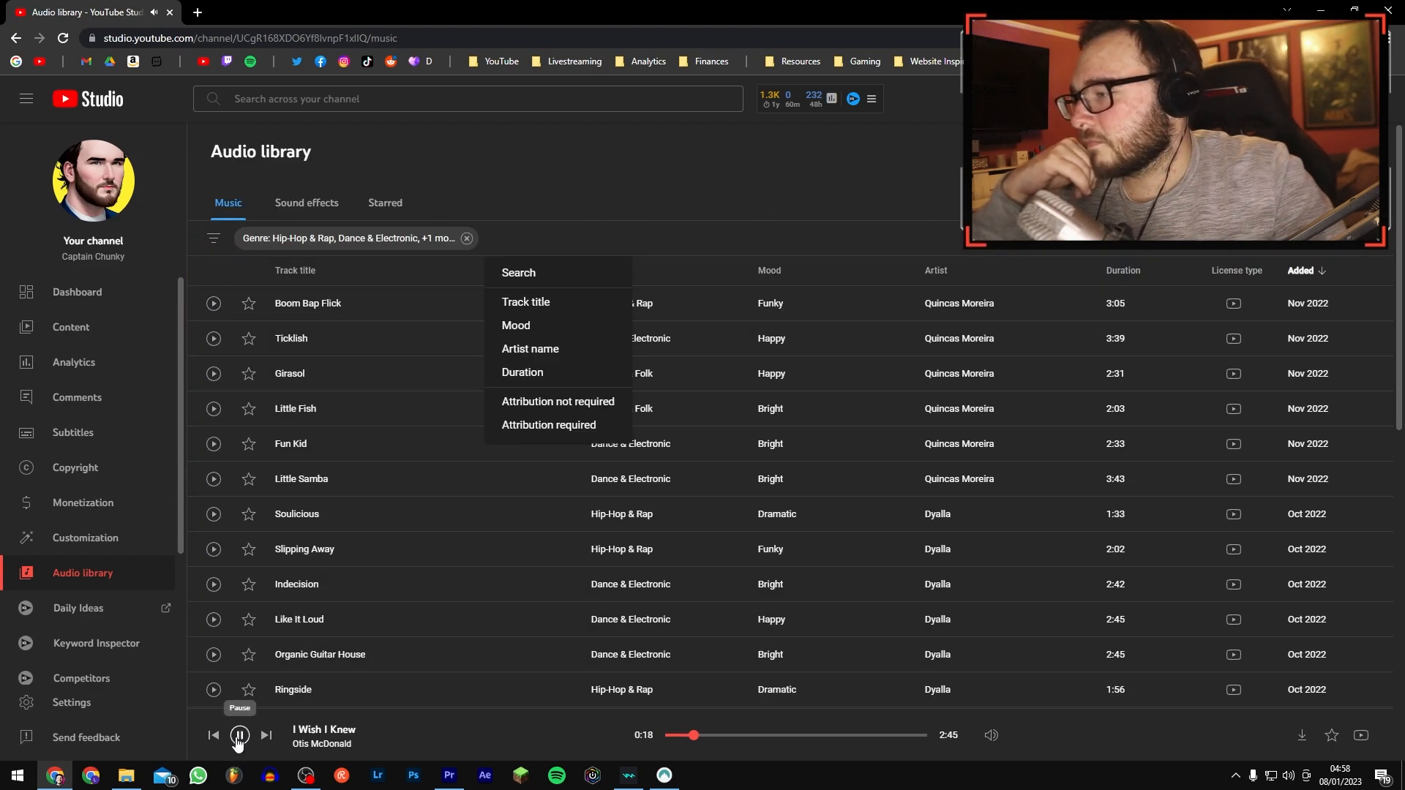
click(239, 739)
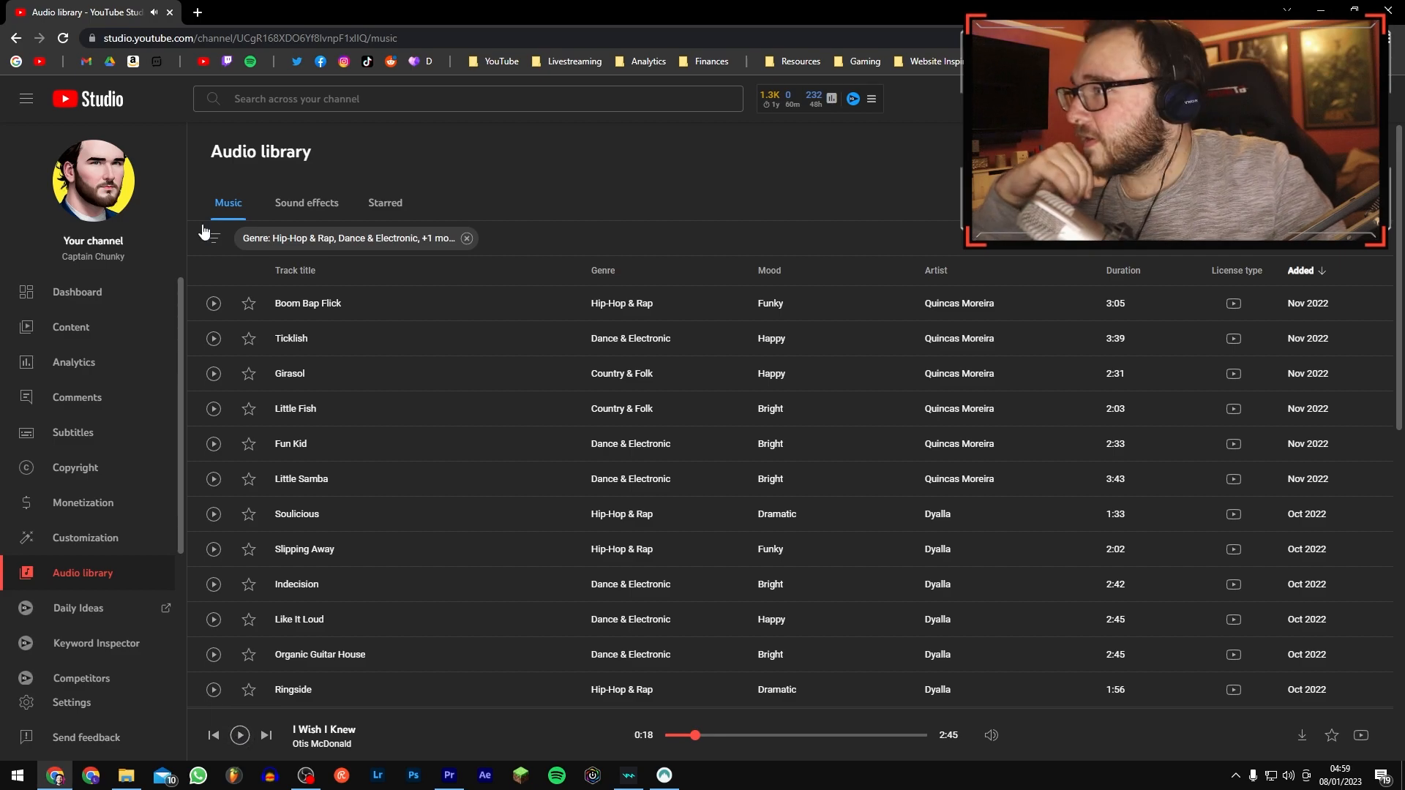
click(215, 243)
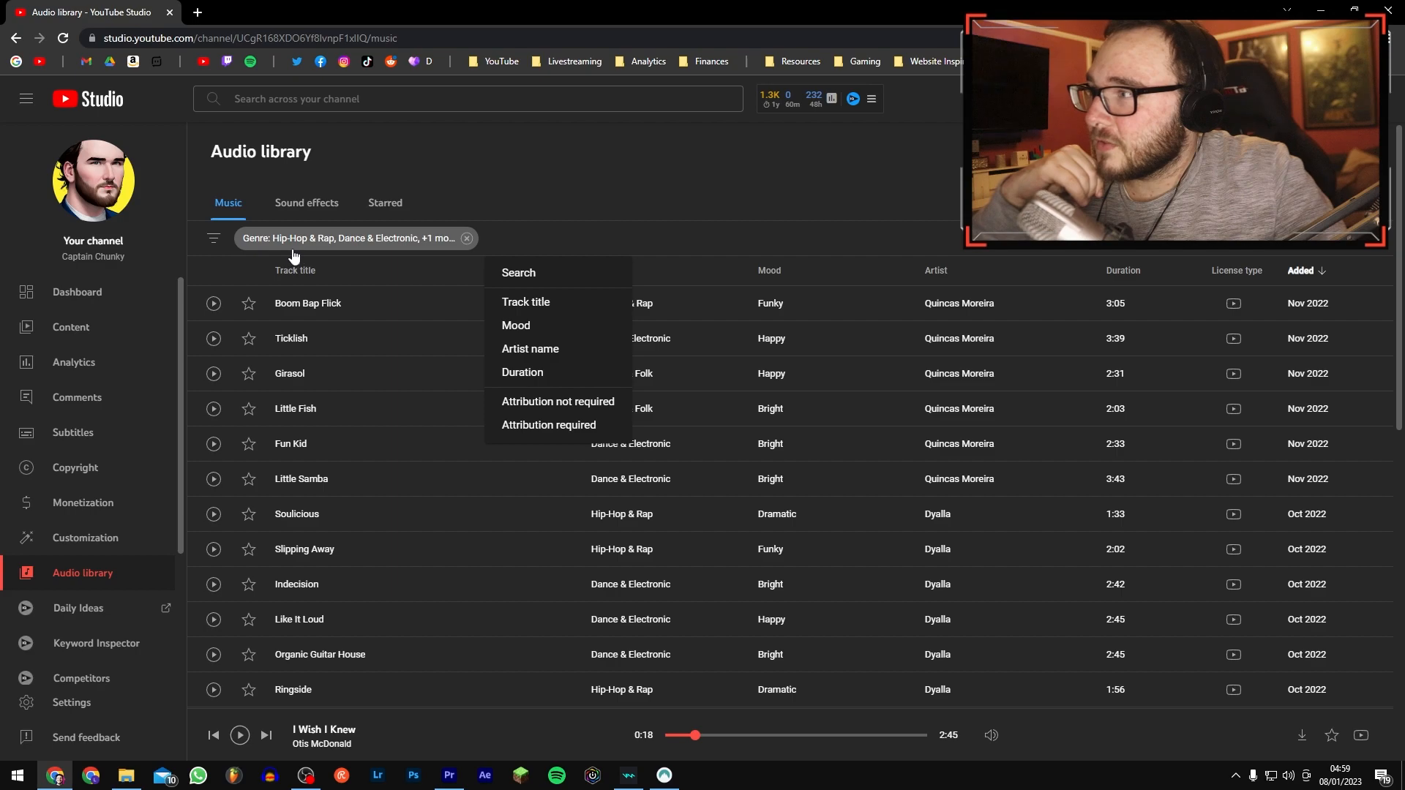
click(530, 332)
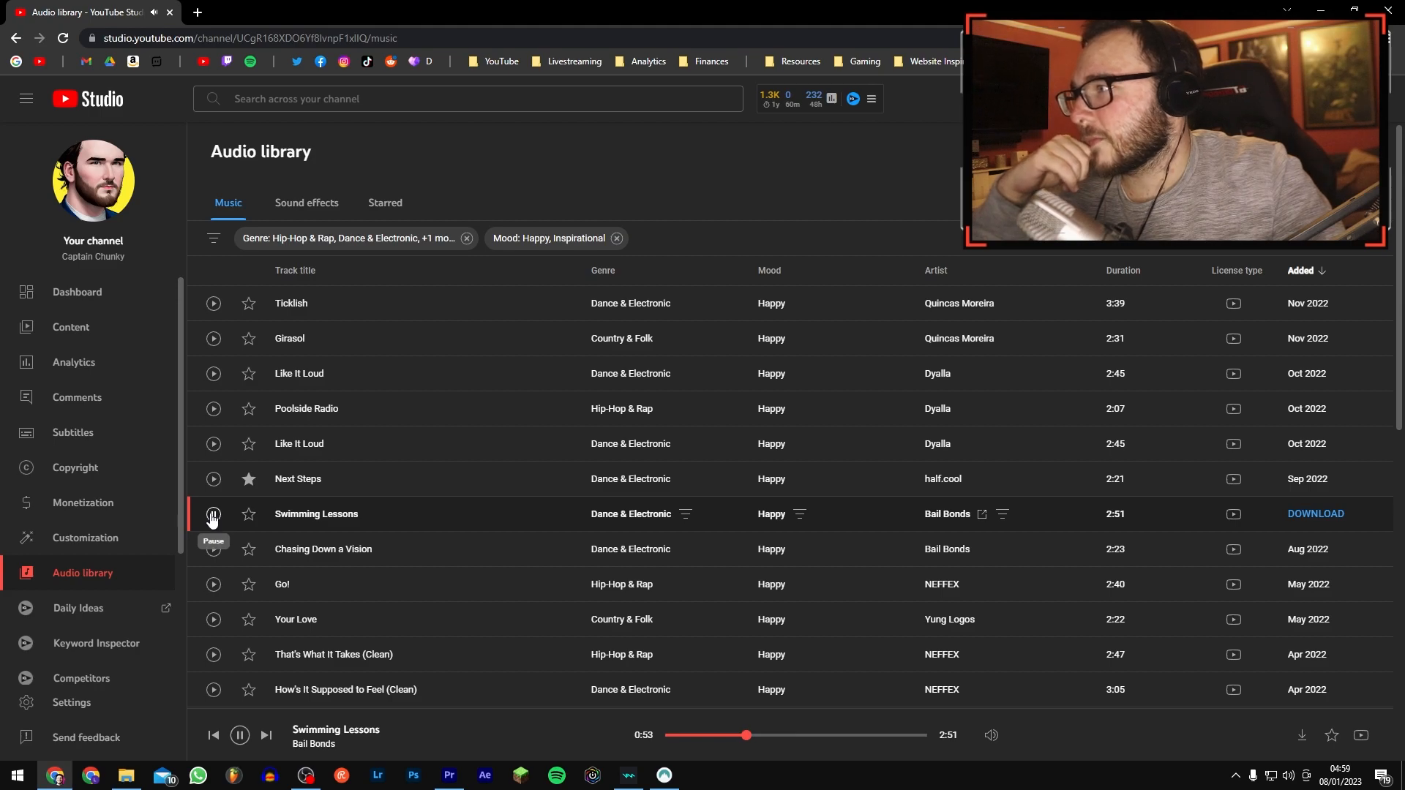
Step: Stop the preview of Swimming Lessons by Bail Bonds and download that track
click(213, 515)
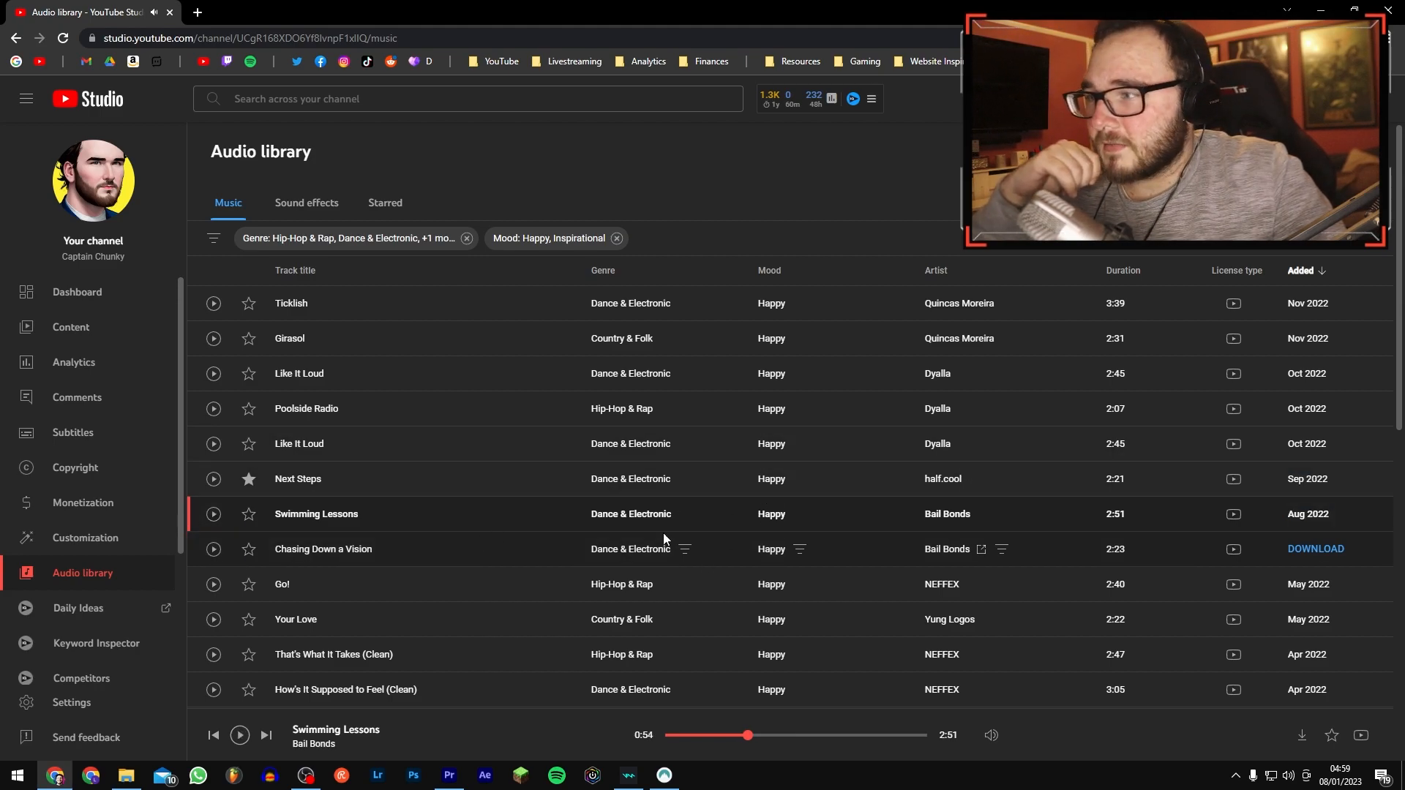
click(1317, 513)
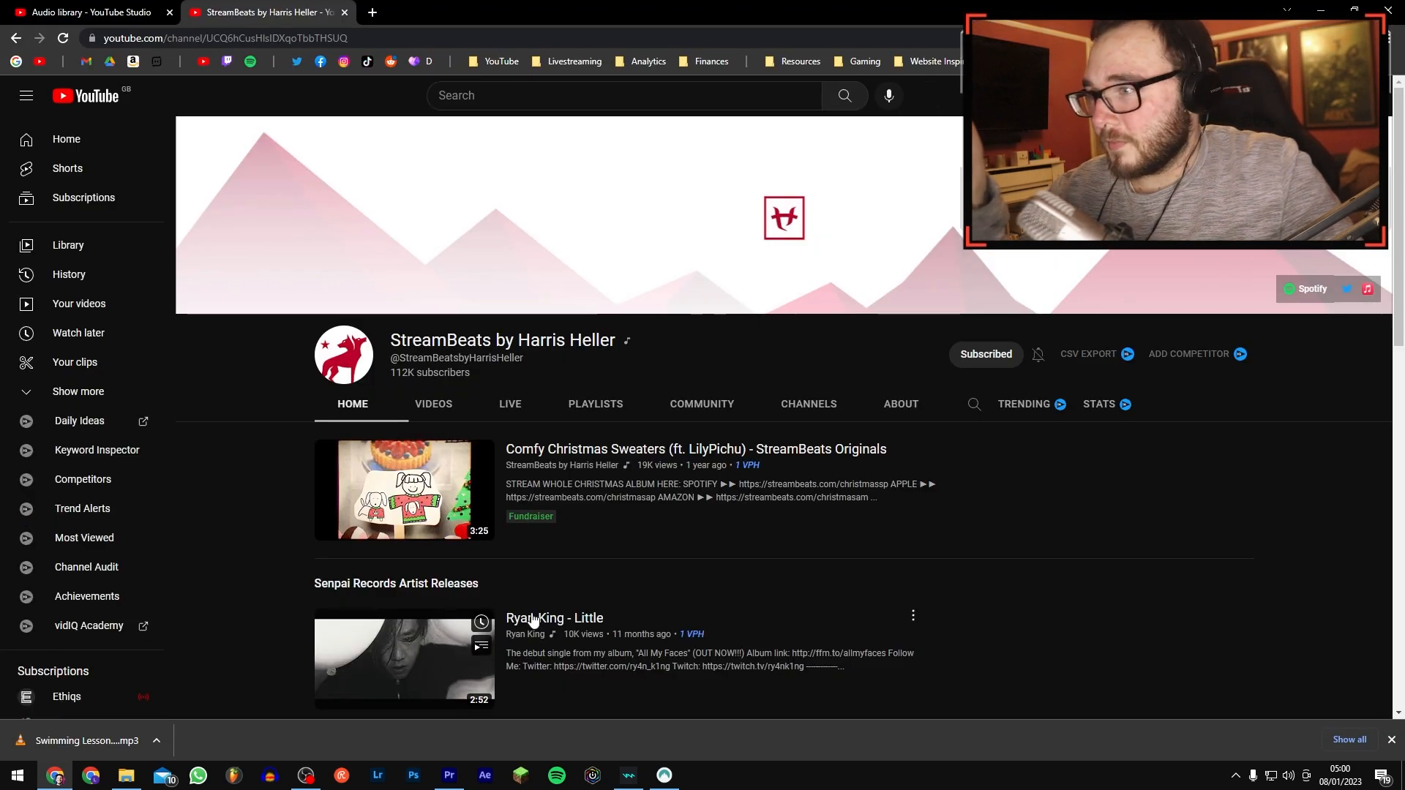
Step: Examine the StreamBeats YouTube channel, the senpai.tv download links and the Epidemic Sound homepage as other sources of royalty-free music
double_click(439, 340)
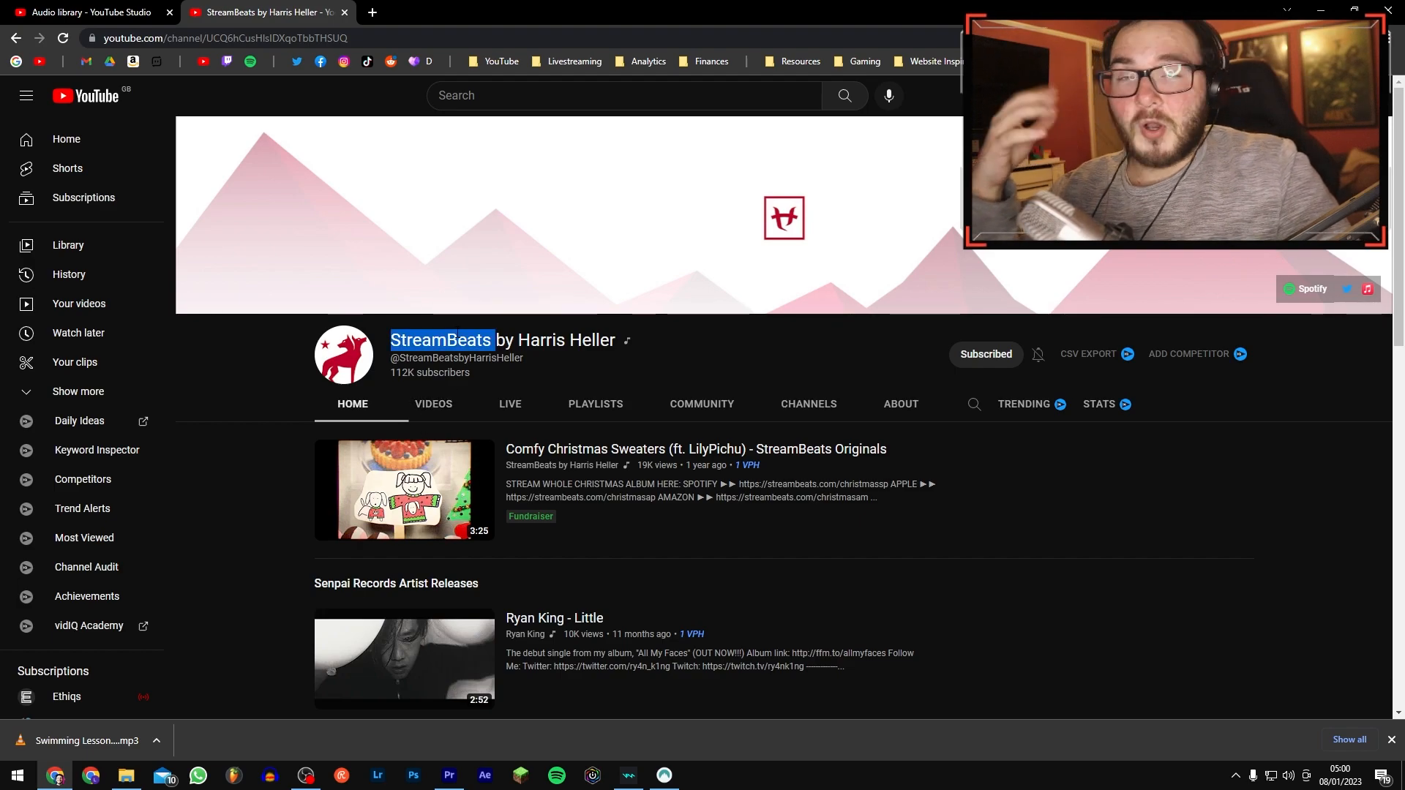
click(439, 341)
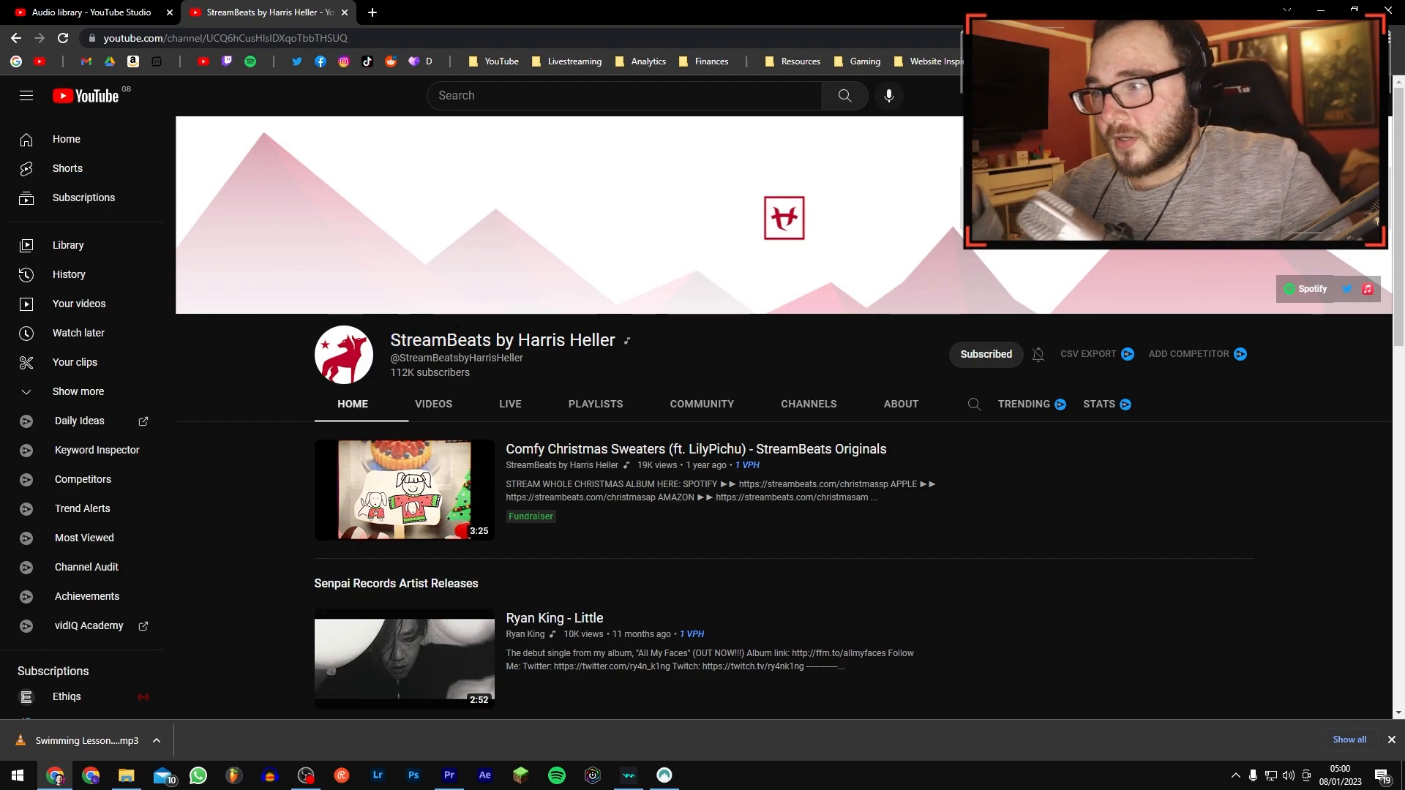
scroll(457, 338, down, 7)
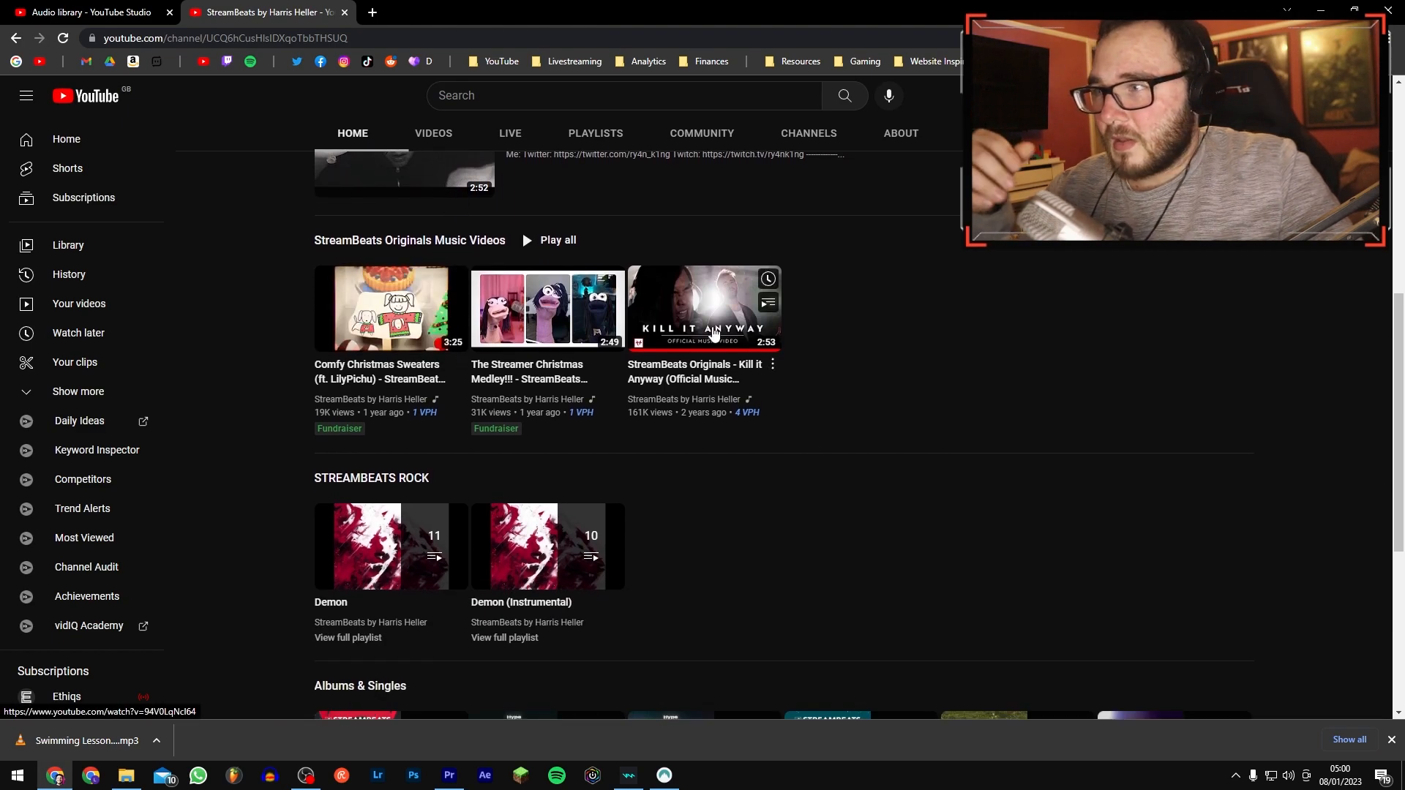
key(alt+Left)
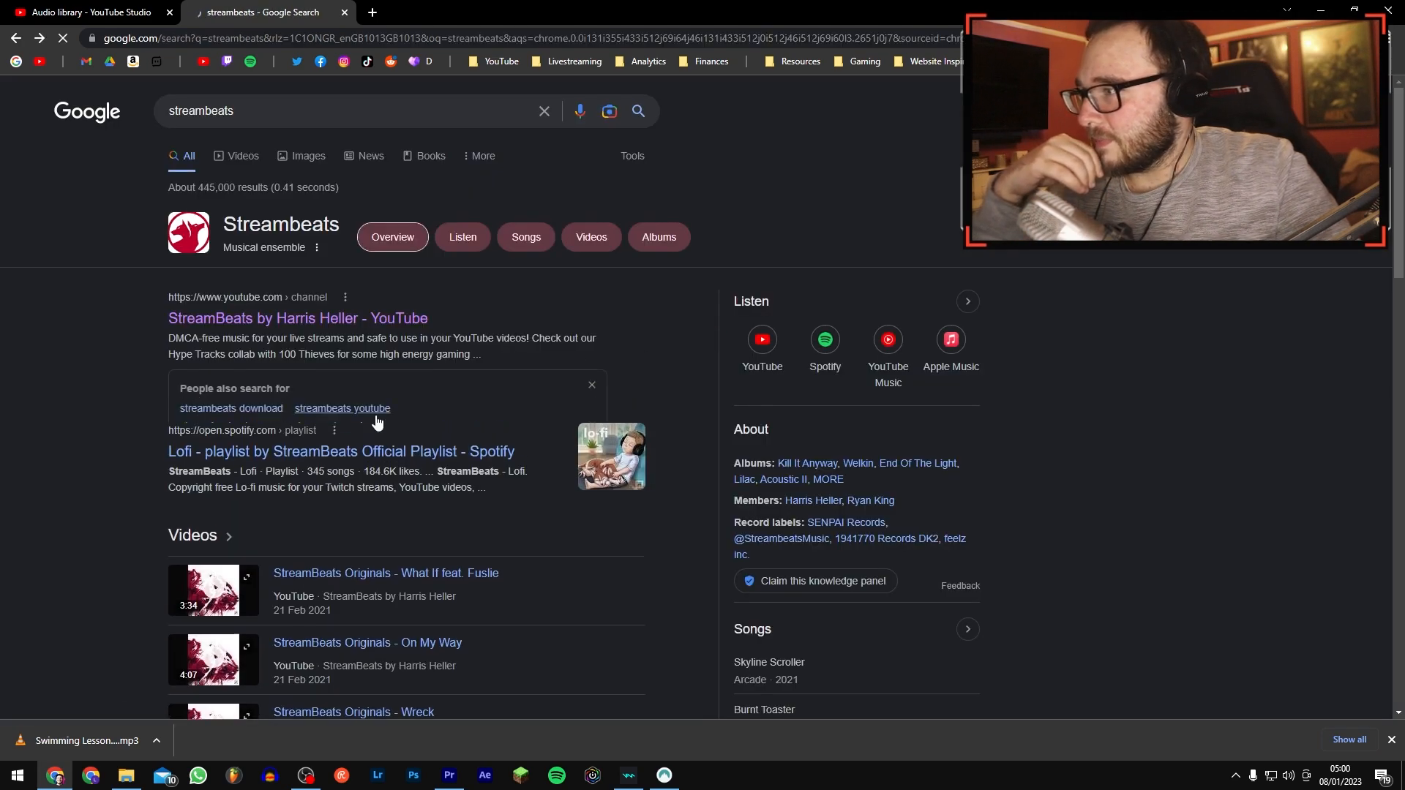
scroll(350, 393, down, 10)
scroll(350, 392, up, 3)
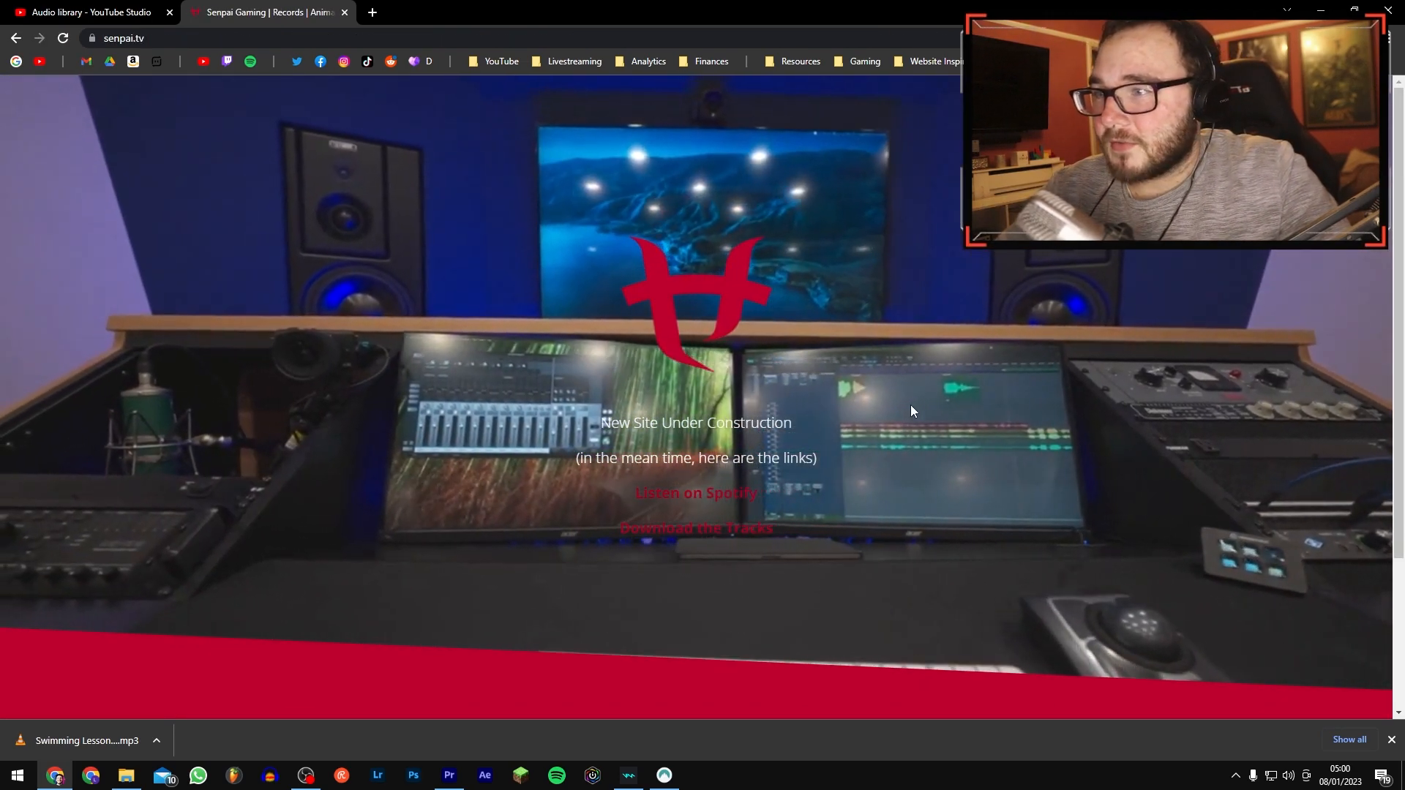
click(657, 532)
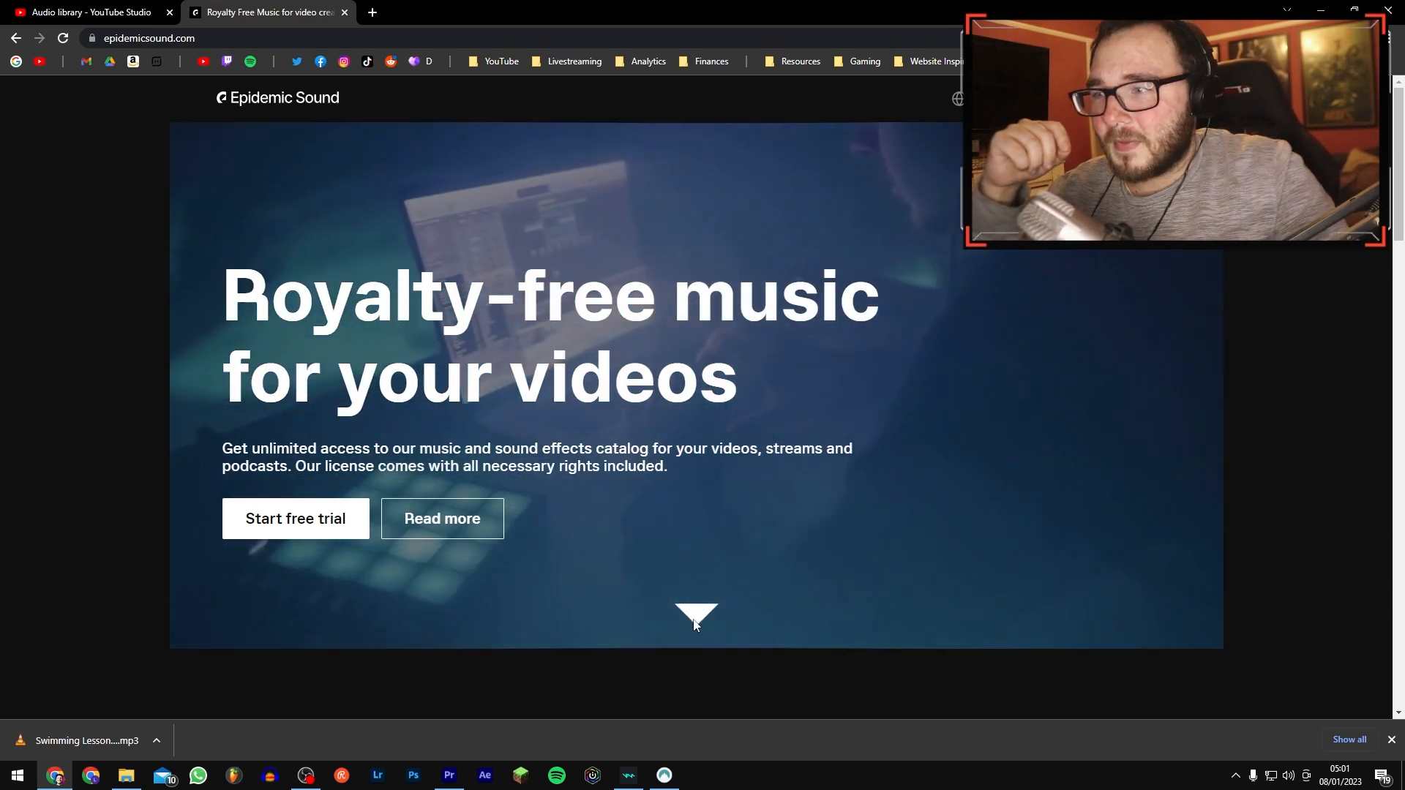
scroll(692, 618, down, 5)
scroll(688, 608, down, 1)
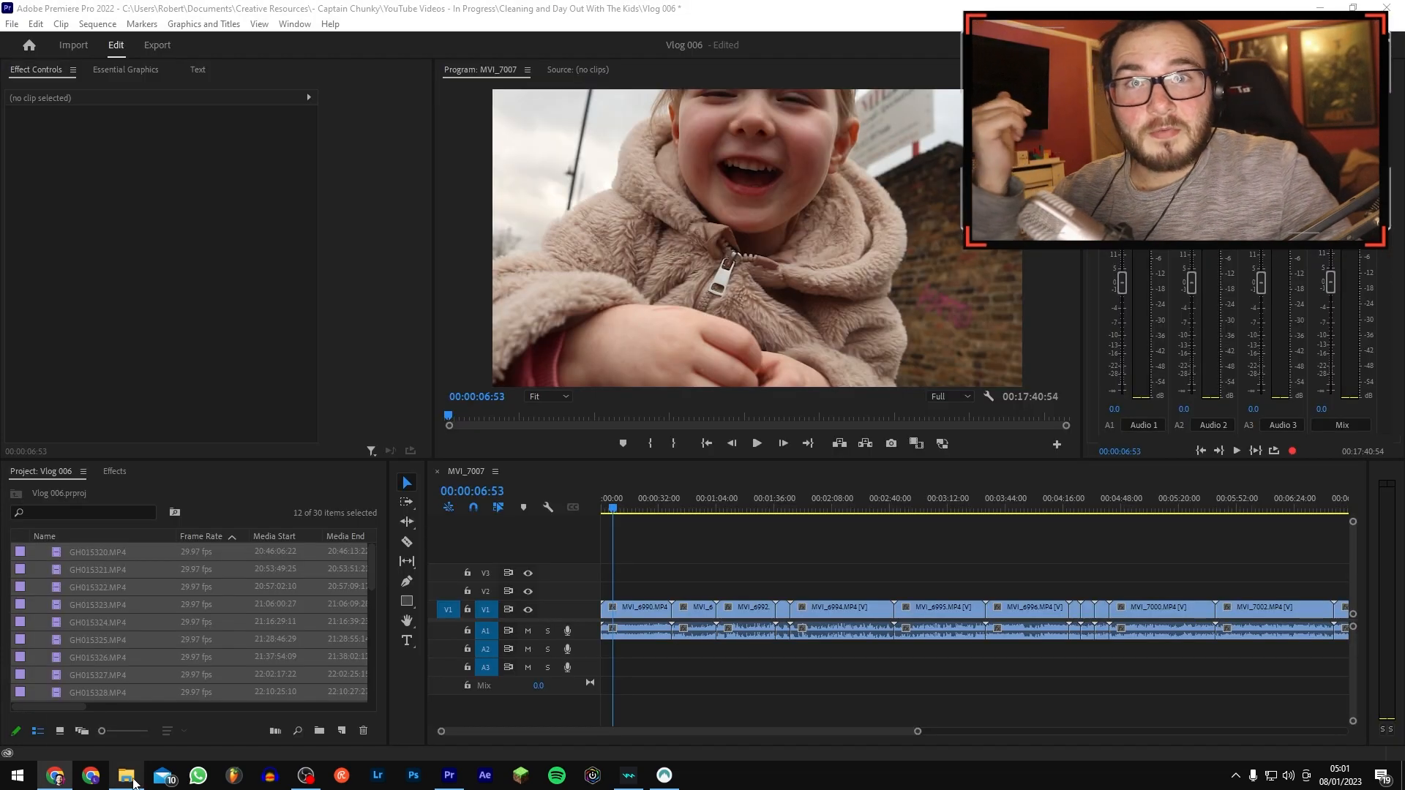
Step: Switch to File Explorer and import the Swimming Lessons track from the Downloads folder into the Vlog 006 project in Premiere Pro
click(175, 724)
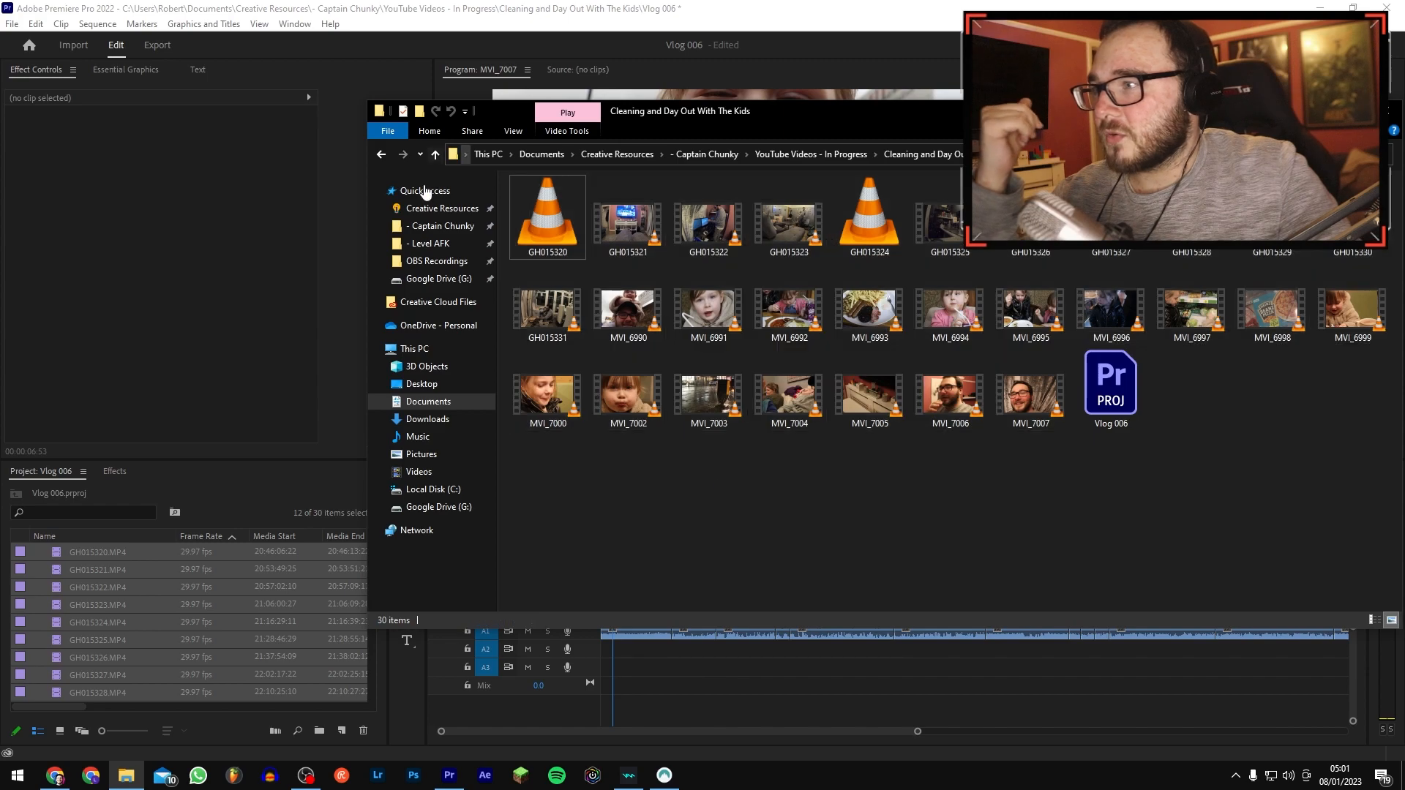
click(423, 419)
drag(569, 235, 230, 567)
click(125, 700)
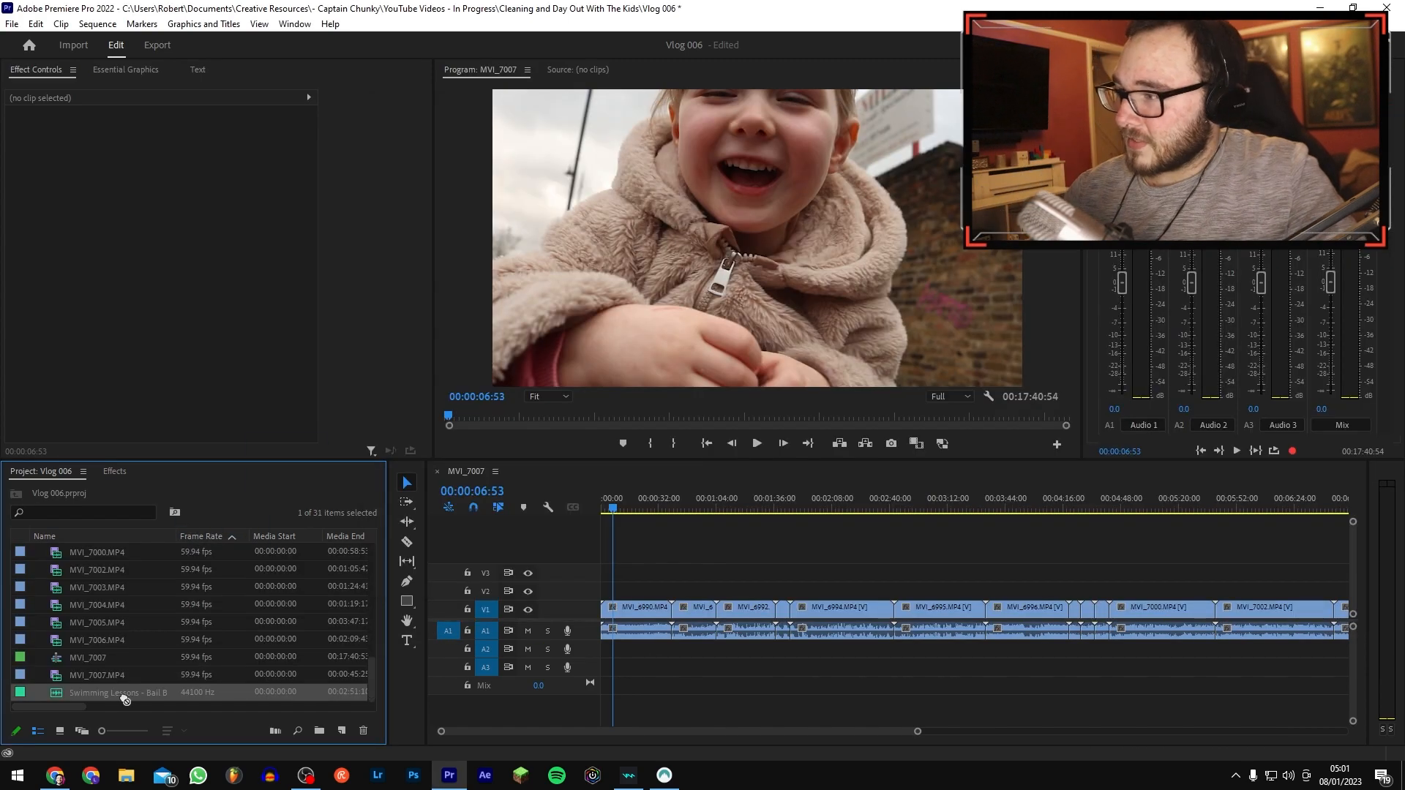
Step: Place the Swimming Lessons music on audio track A2 at the very start of the sequence
drag(240, 693, 594, 656)
key(=)
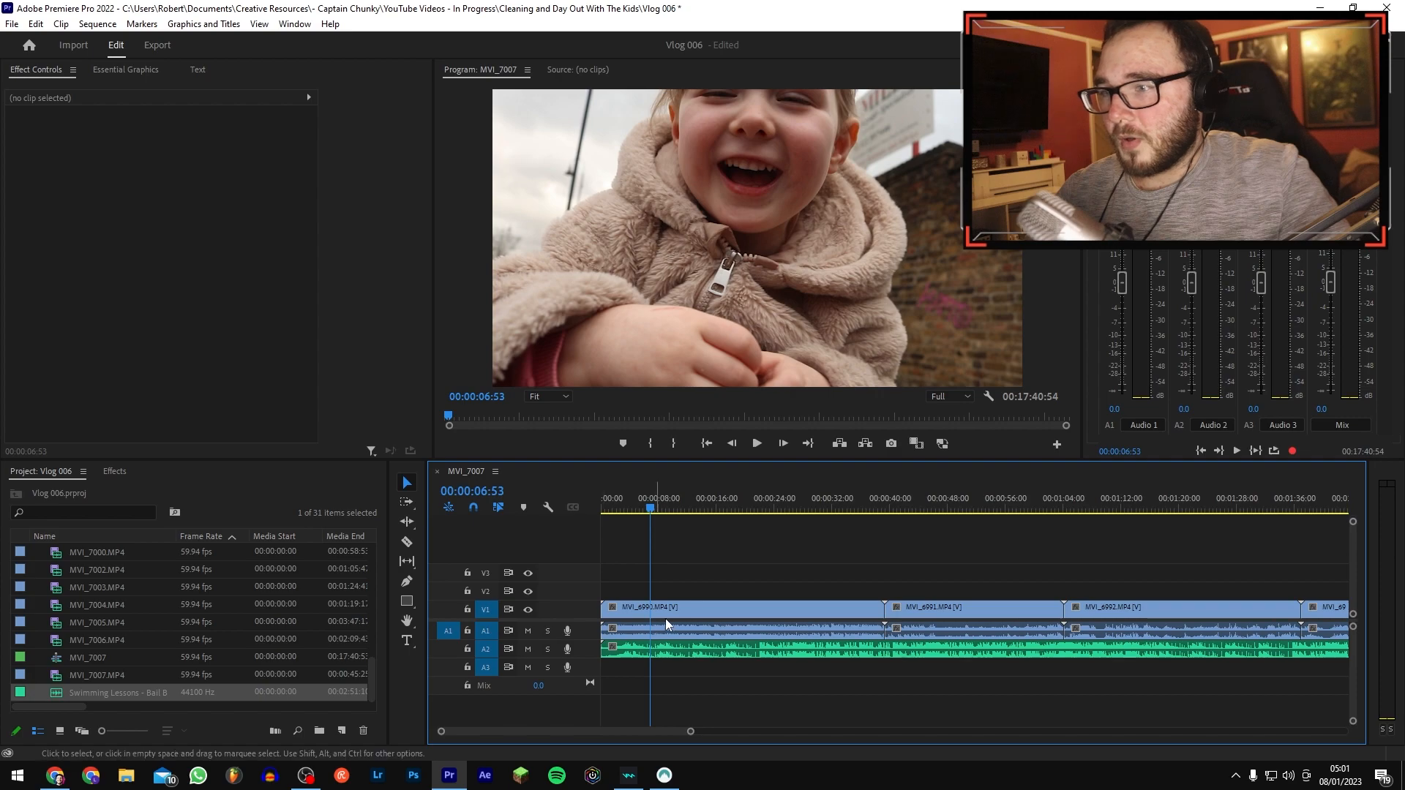
Step: Scrub through the opening clip, check the music's extent, and play from about 26 seconds to hear it against the clip's audio
drag(655, 503, 838, 504)
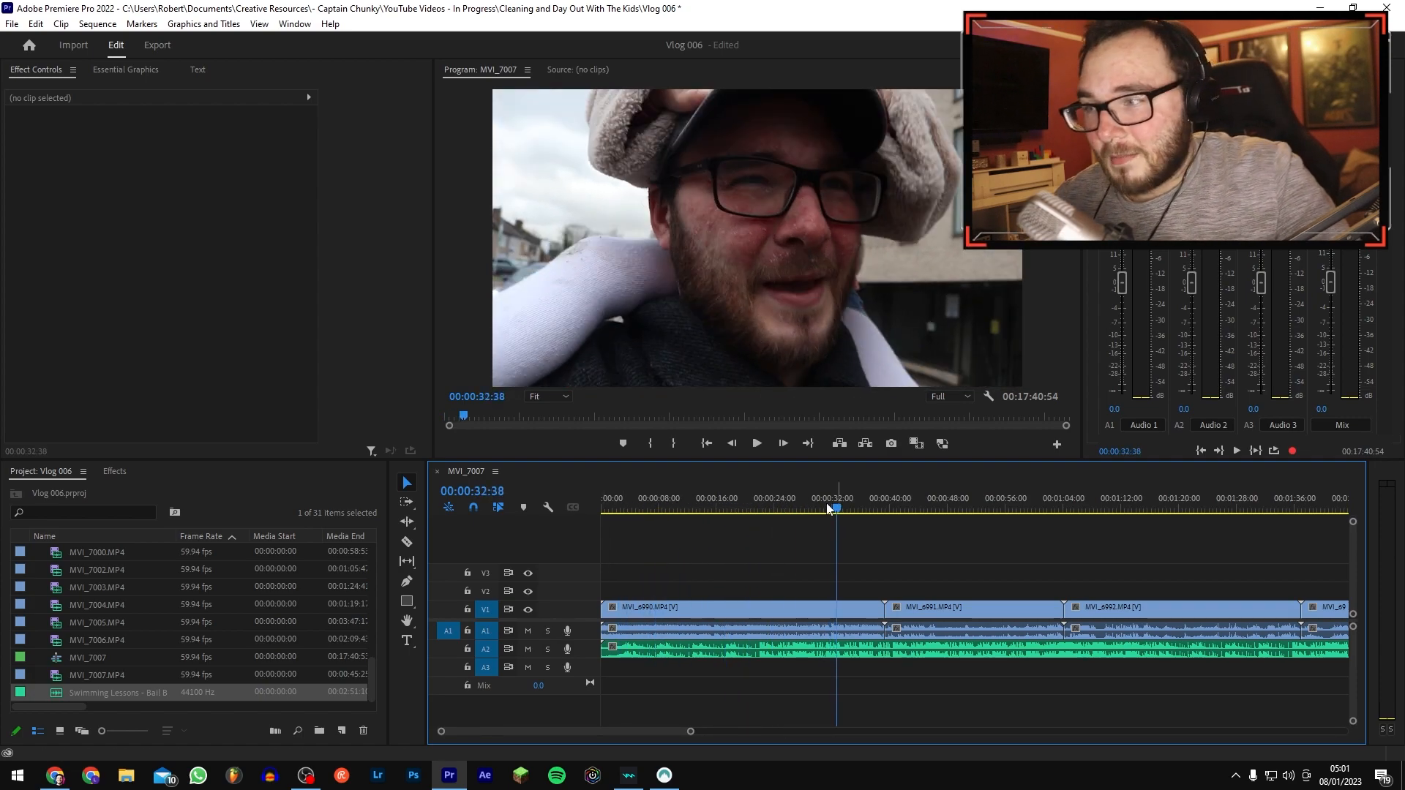
drag(666, 497, 518, 511)
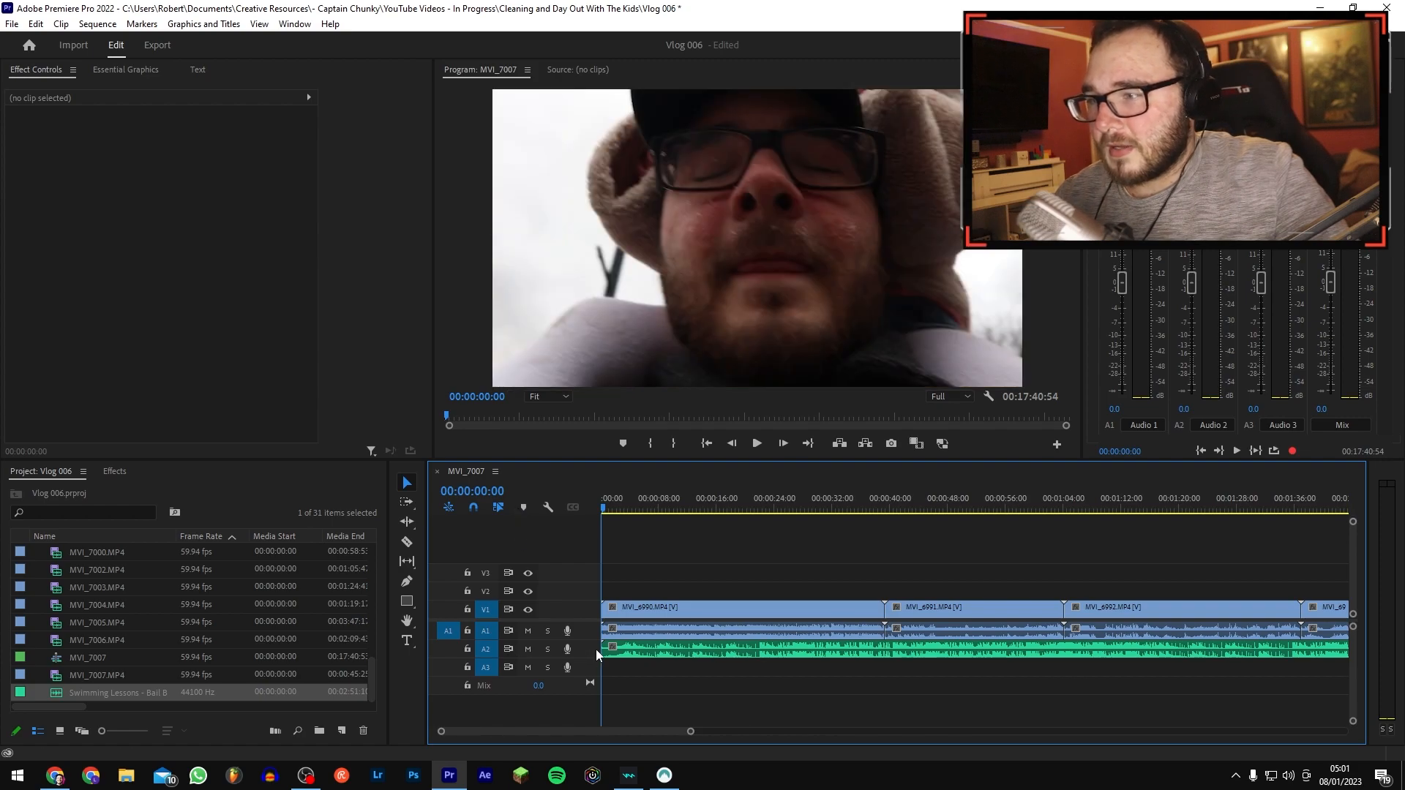
key(minus)
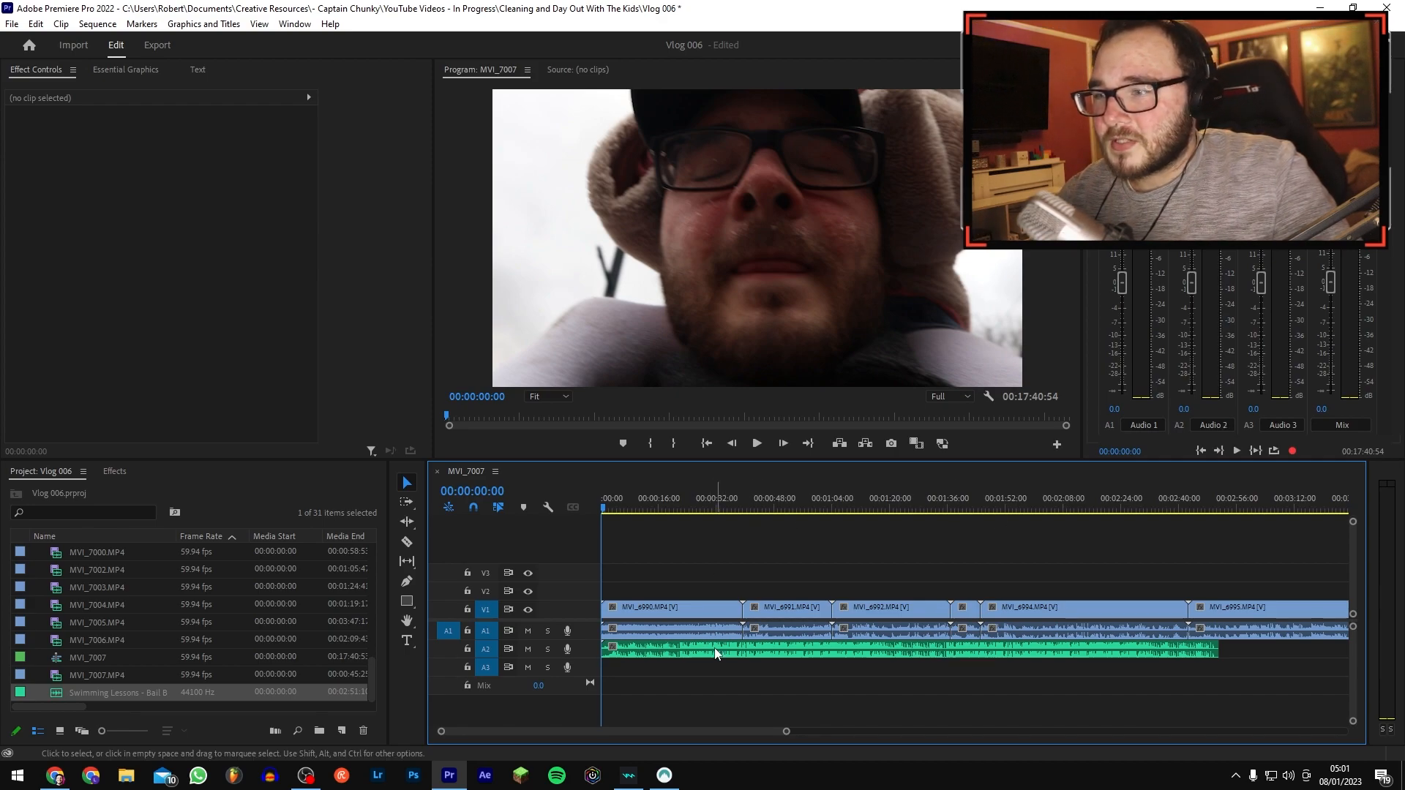
key(equal)
key(equal)
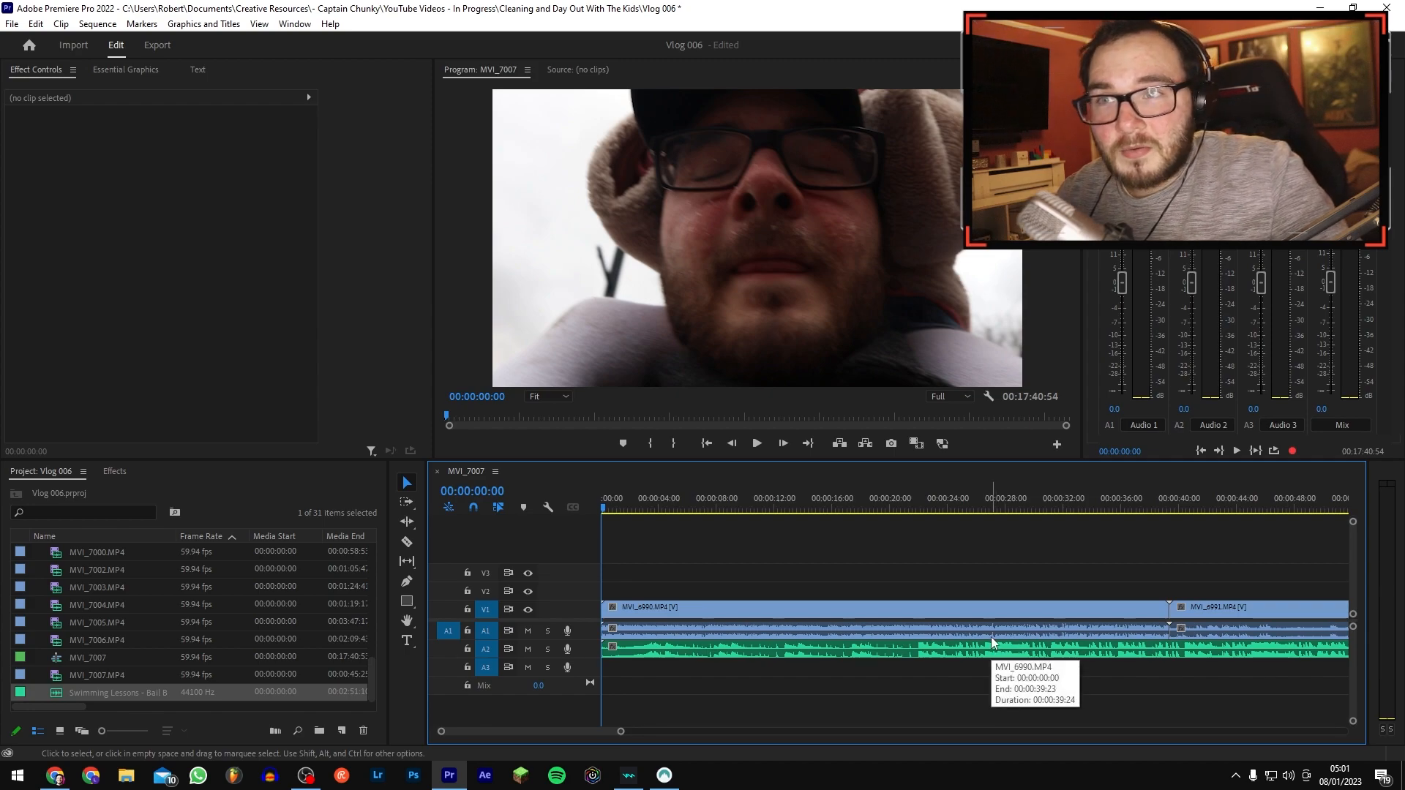
click(983, 505)
key(space)
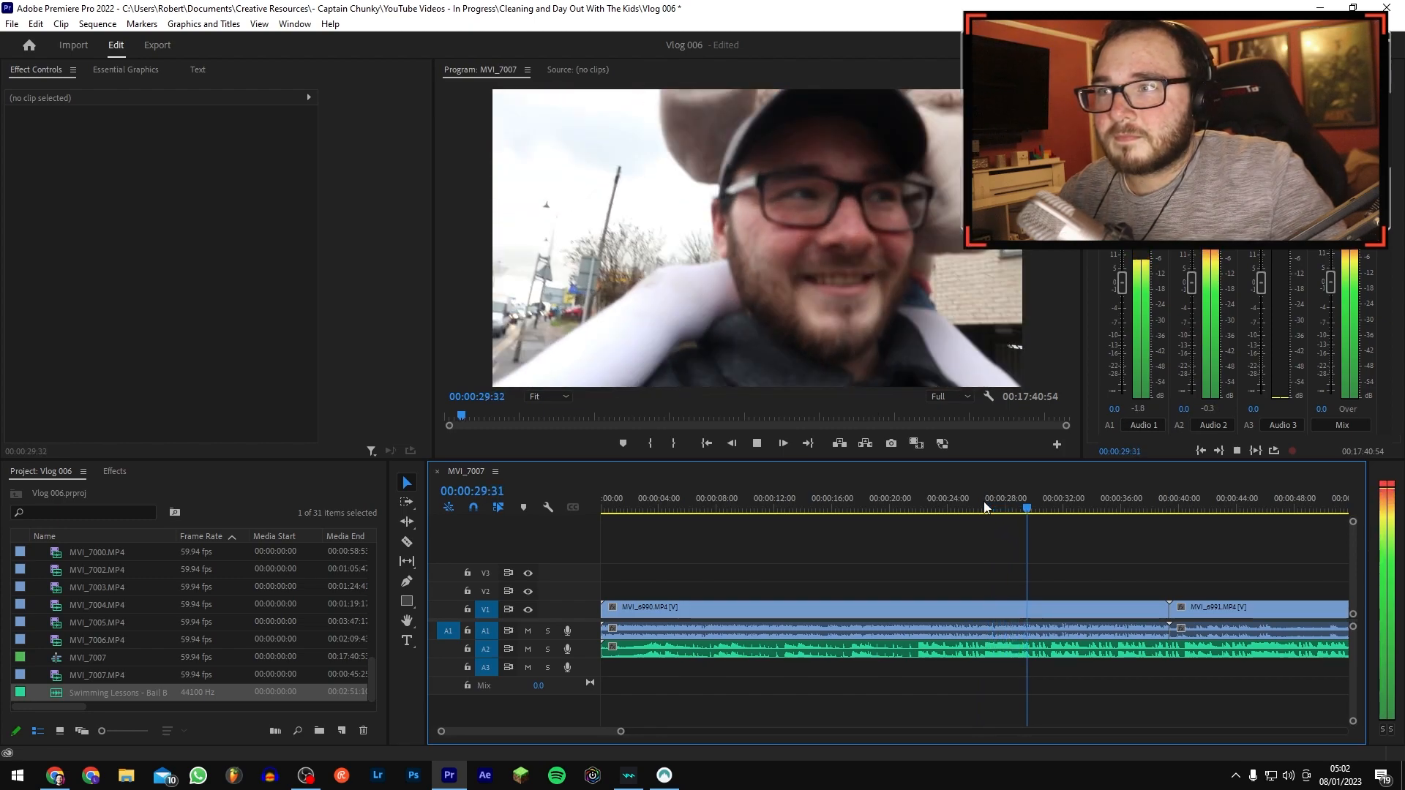
key(space)
Step: Set the Audio 2 track volume to -12 dB and play the passage from about 27 seconds
click(1187, 409)
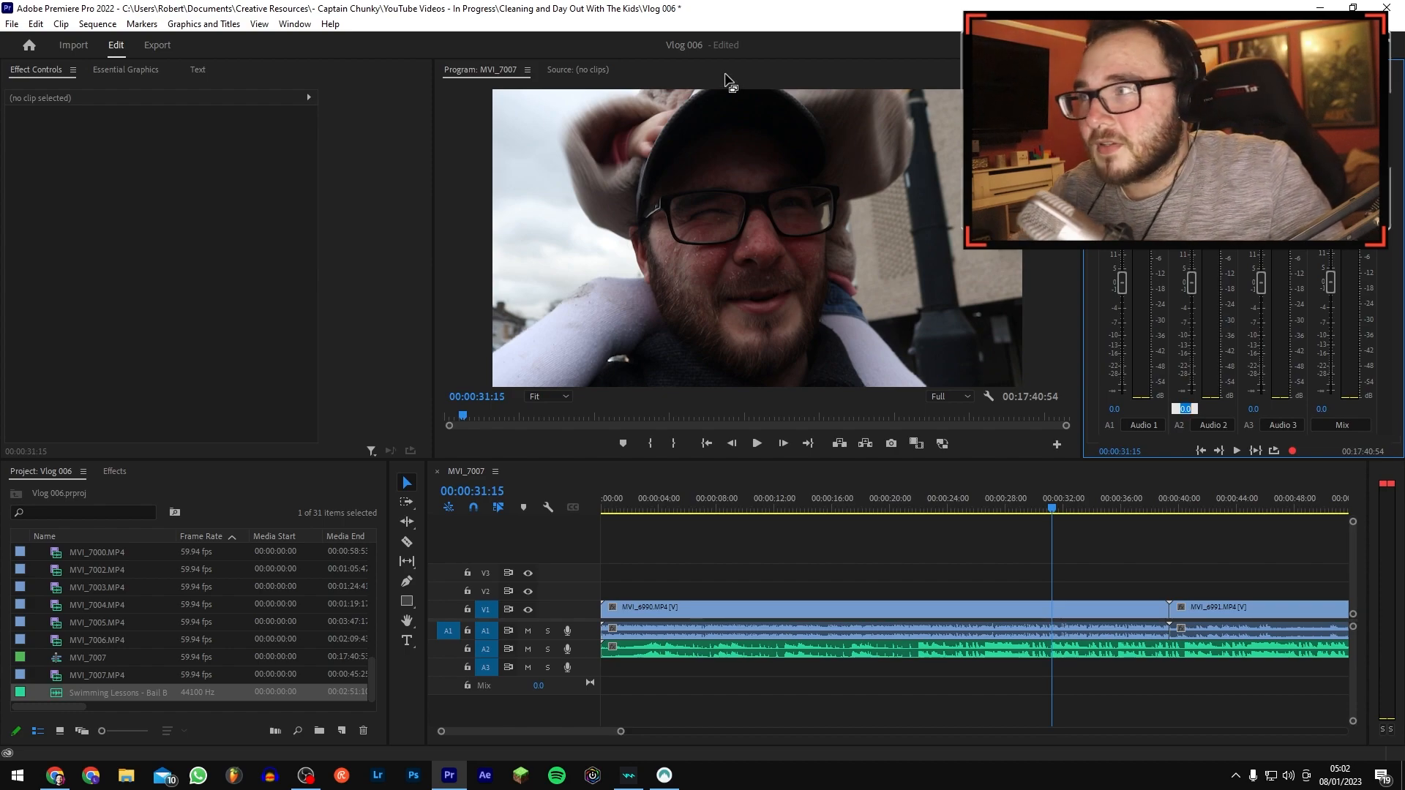
click(293, 23)
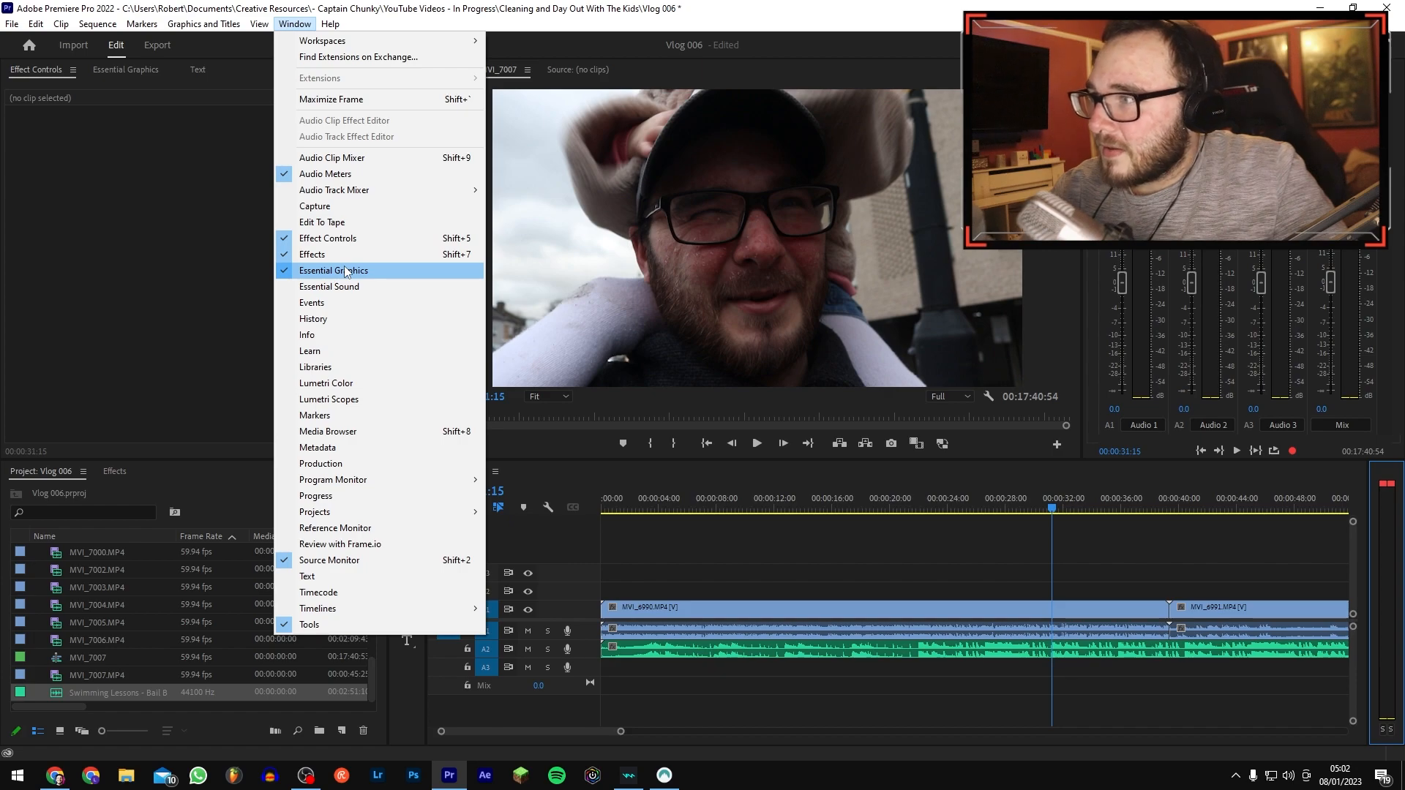
click(955, 583)
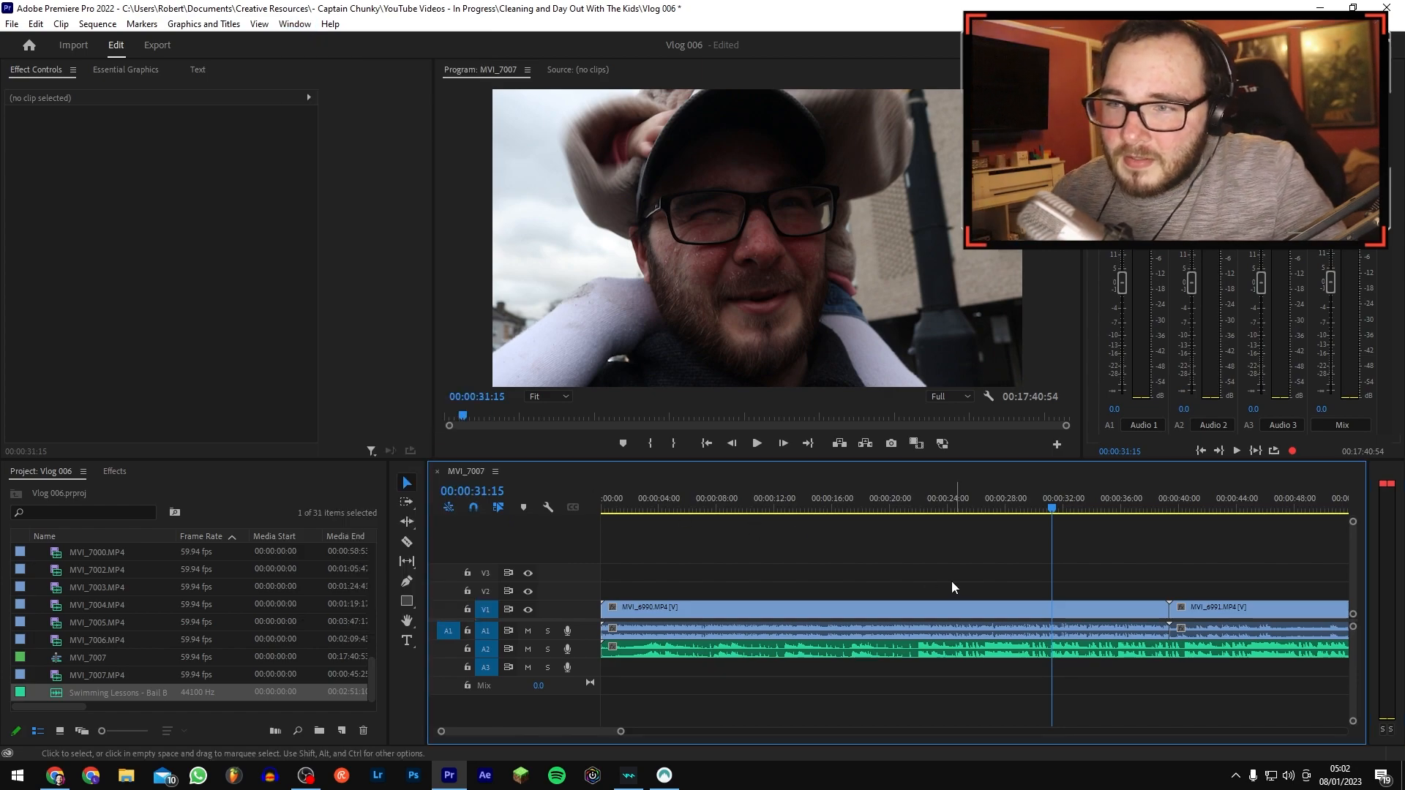
click(1184, 407)
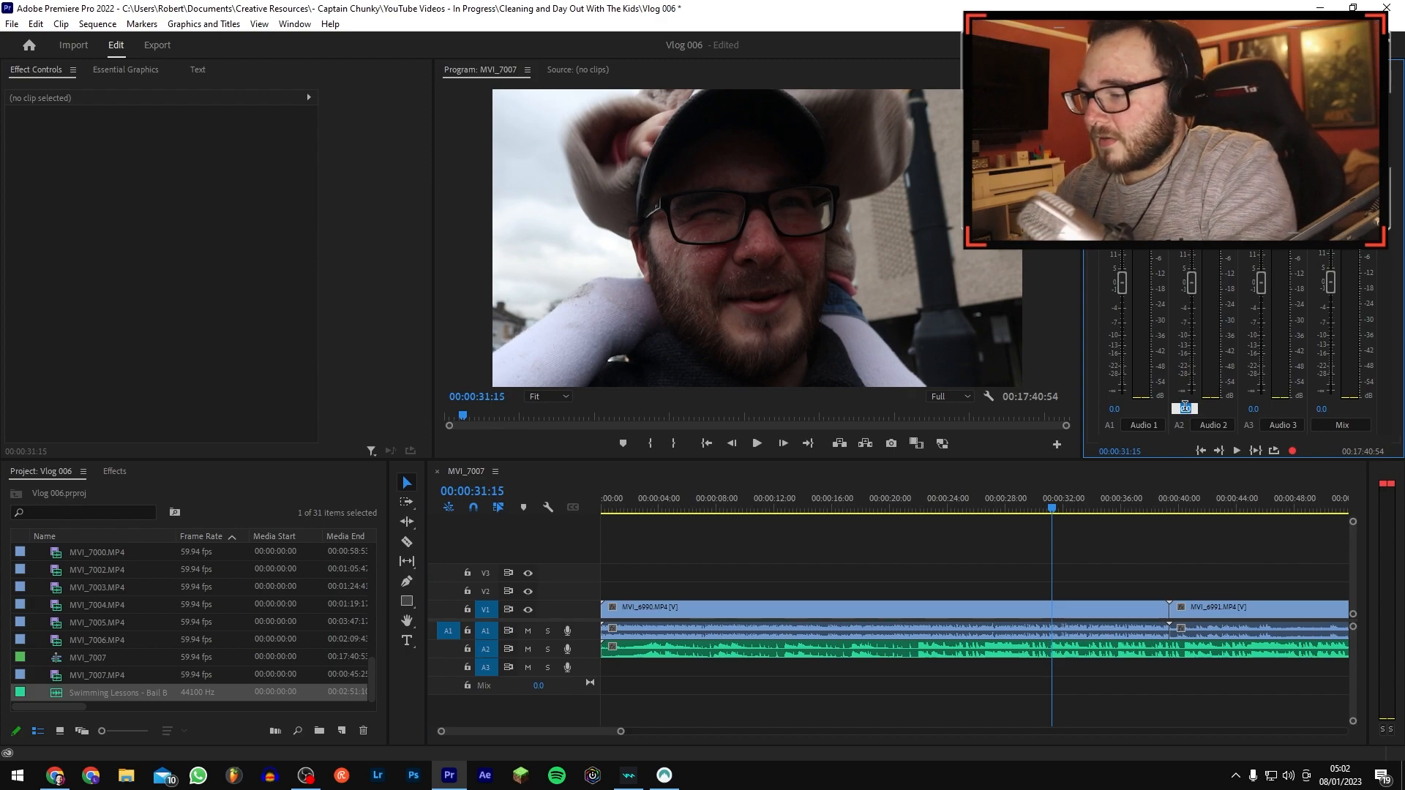
key(Return)
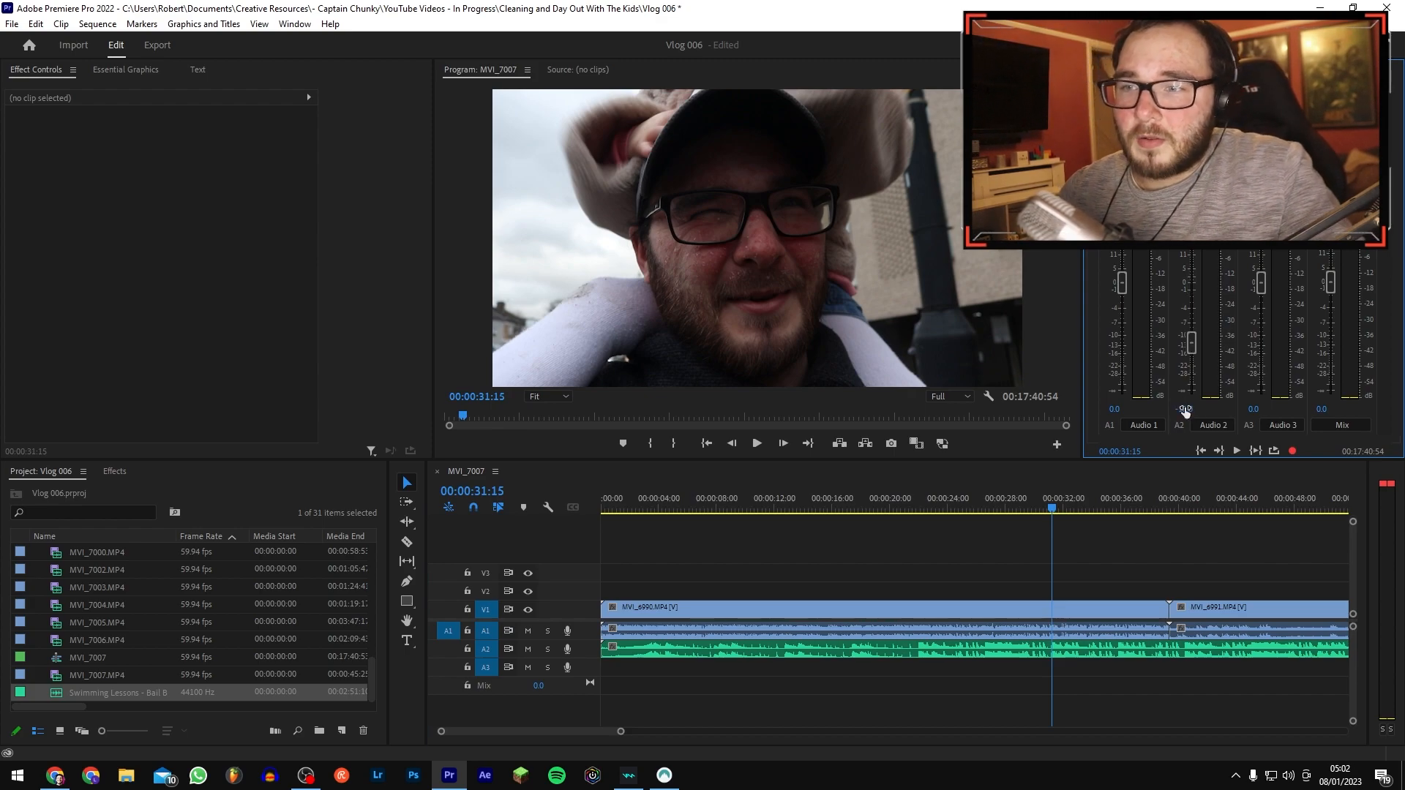
click(993, 511)
key(space)
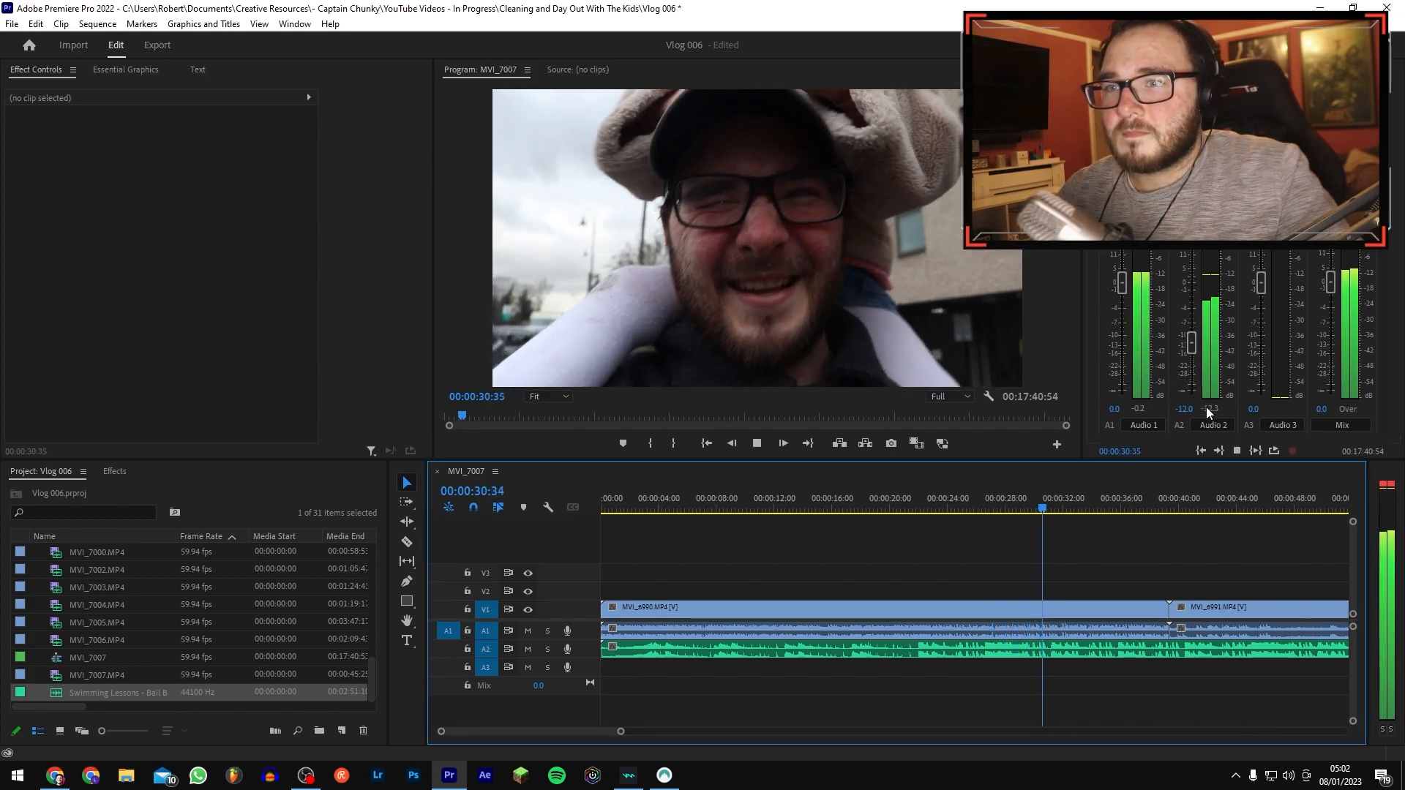
Step: Set the Audio 2 track volume to -15 dB and play the passage from about 26 seconds again
click(1183, 408)
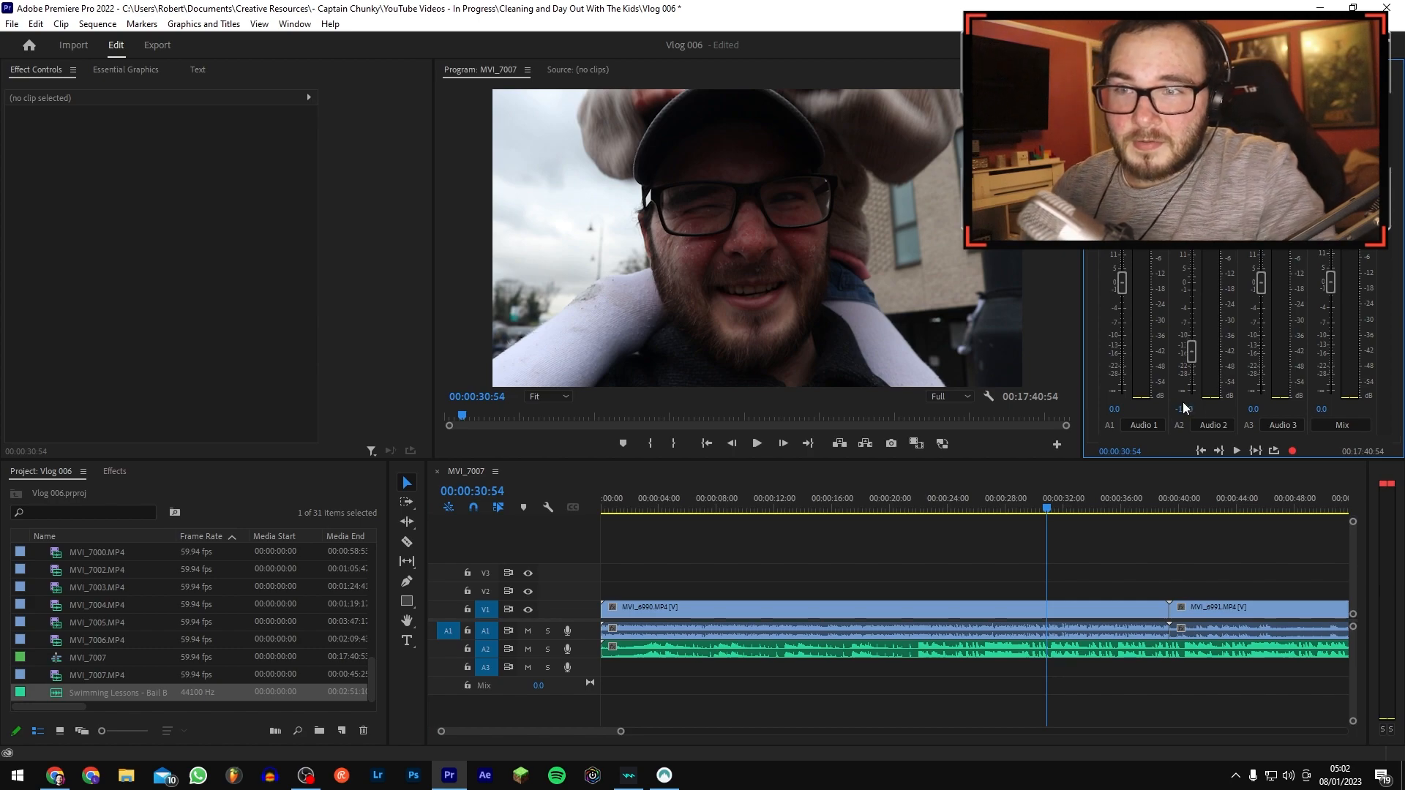
click(988, 512)
key(space)
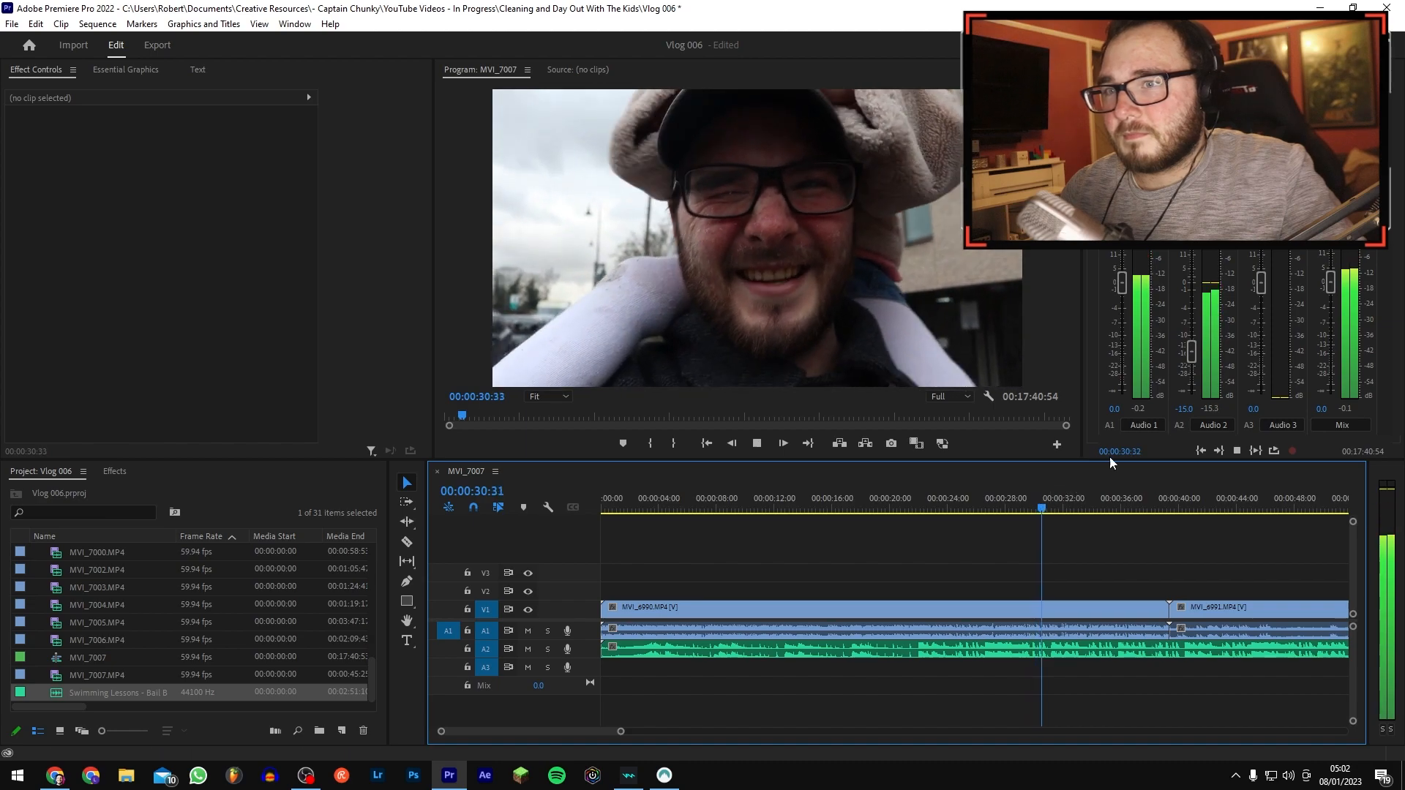
key(space)
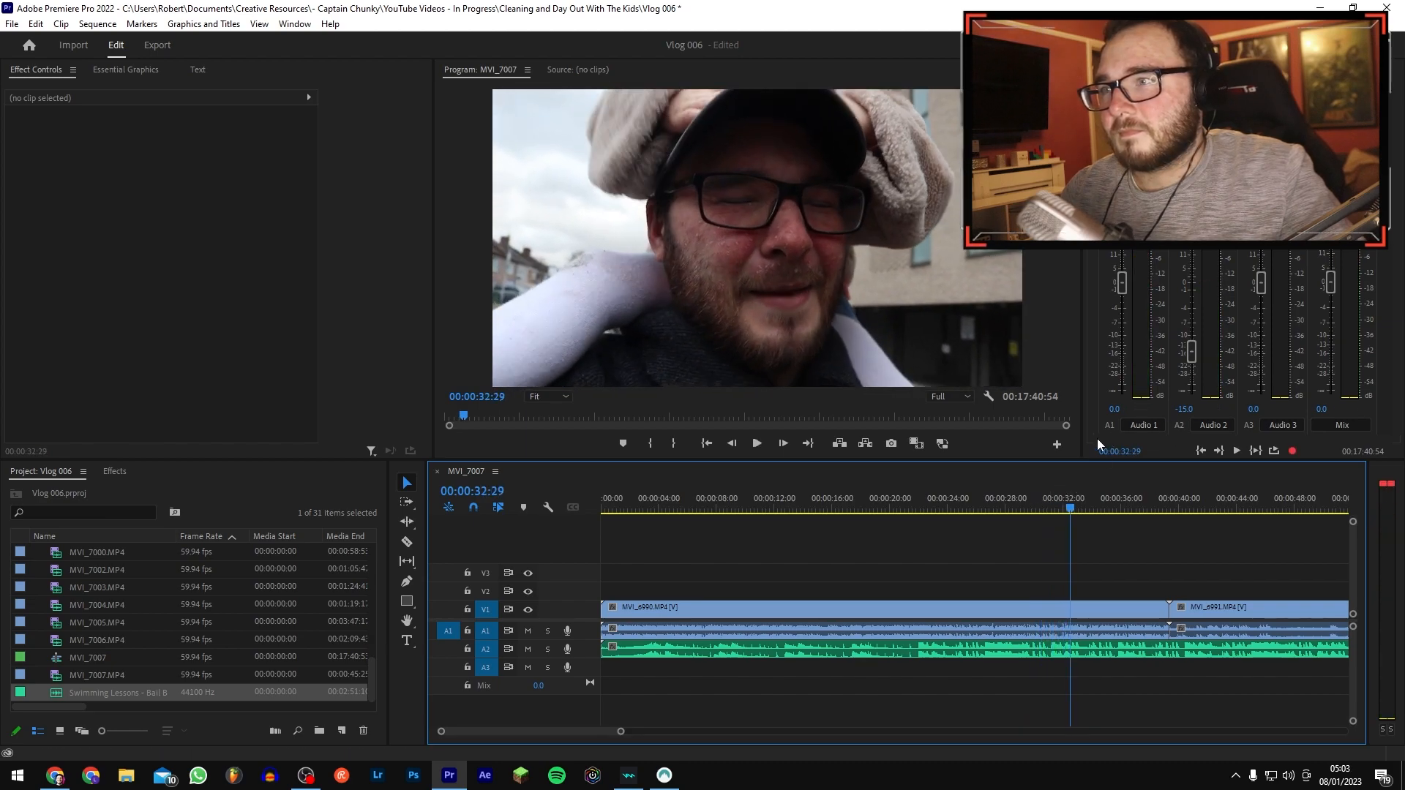
Step: Play the first few seconds of the sequence to check the music level at its beginning
key(Home)
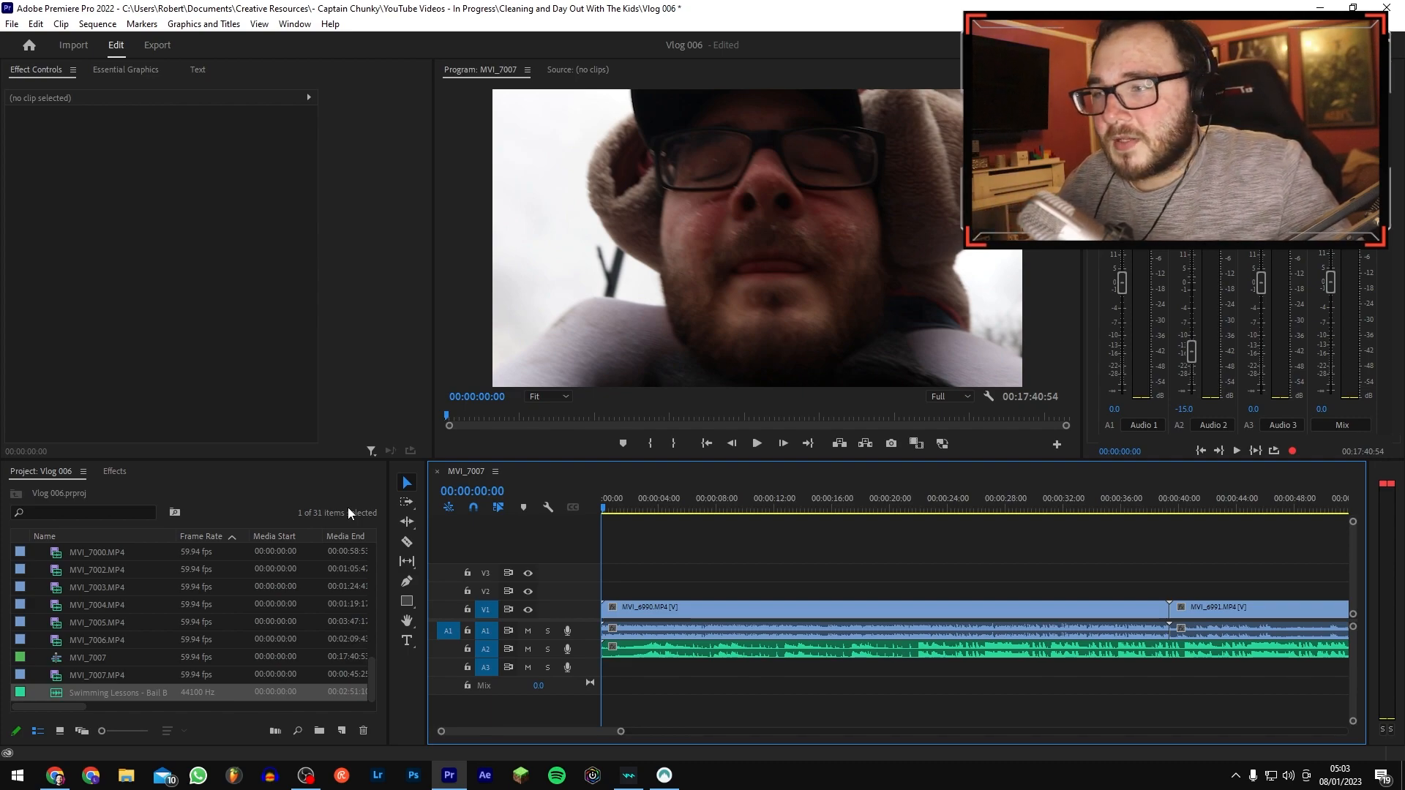
key(space)
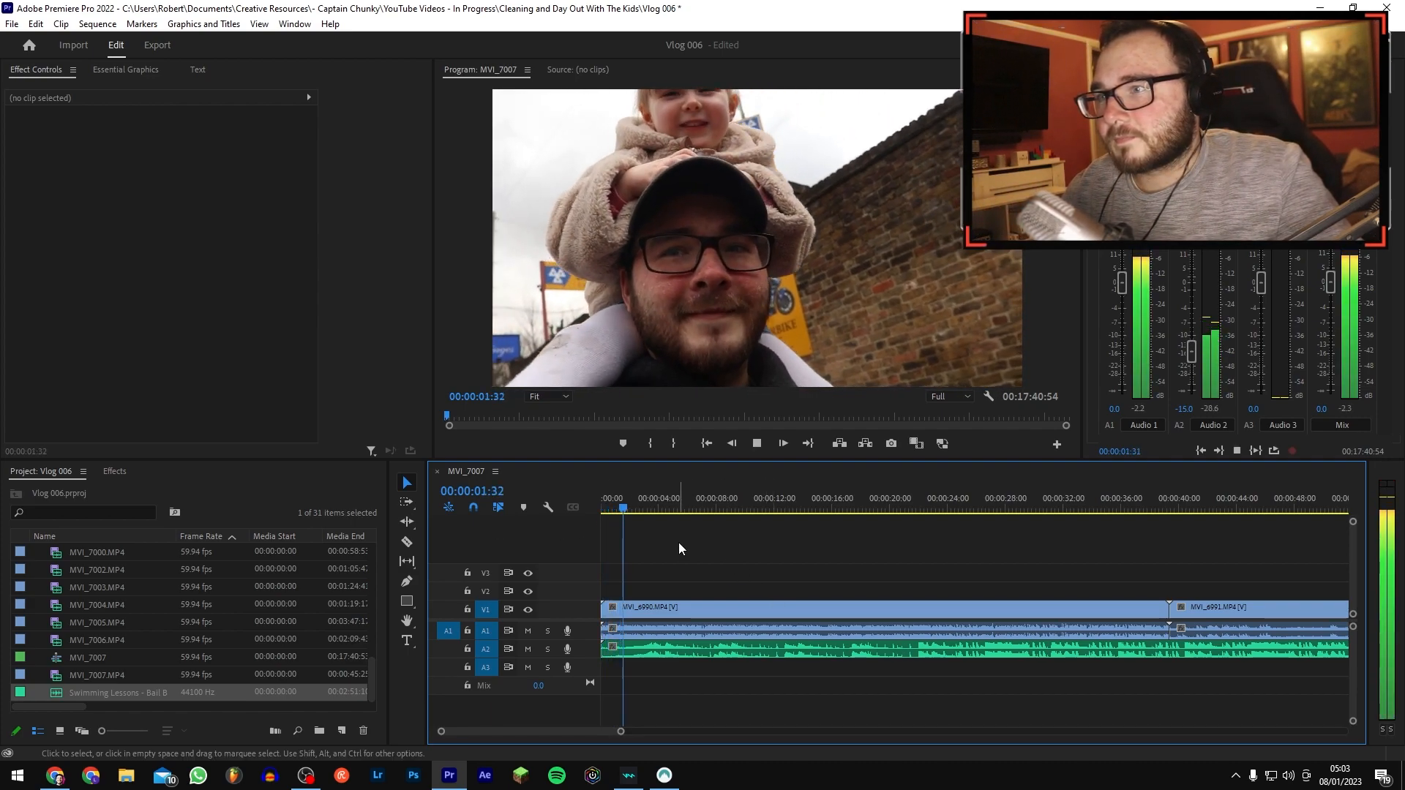
key(space)
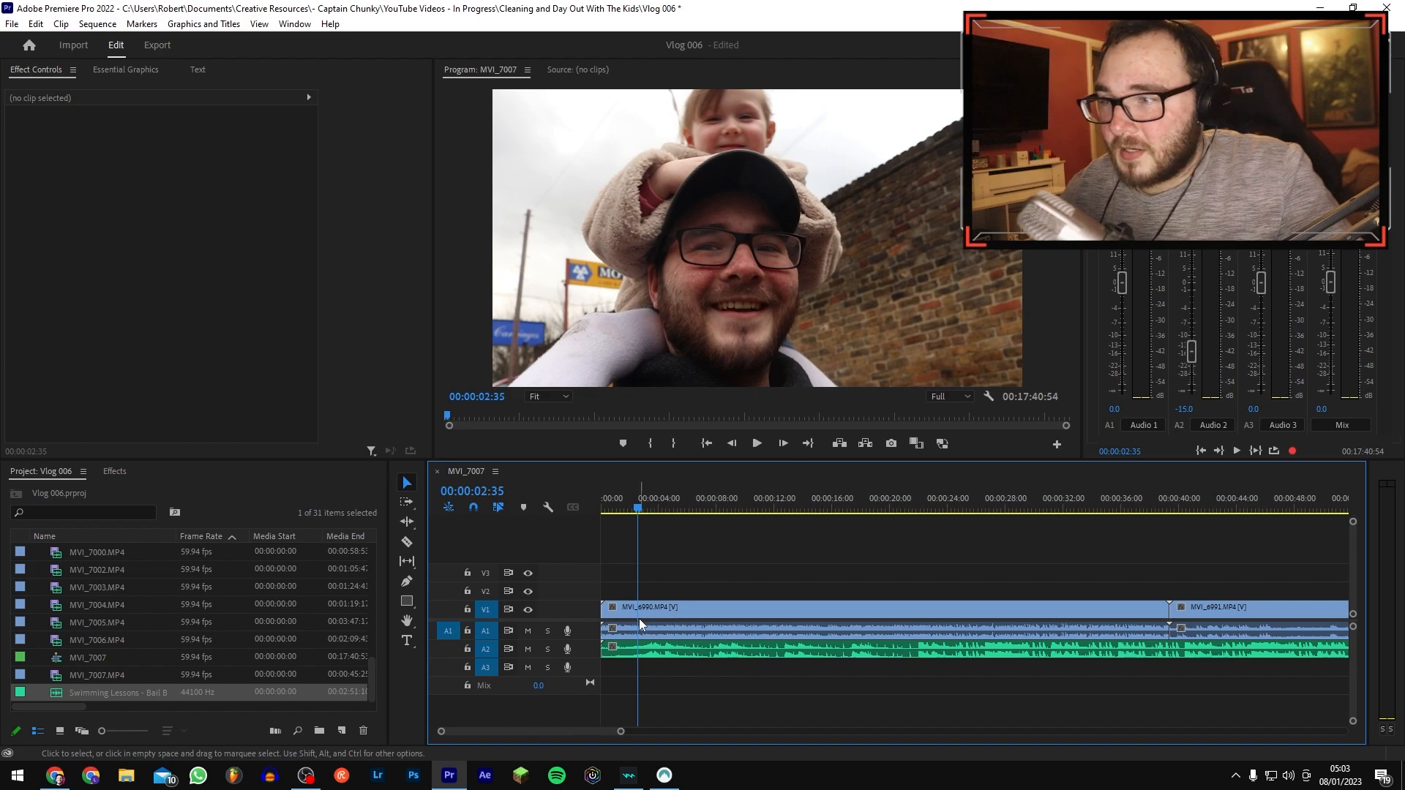
Step: Ripple-trim the opening clip's start up to 00:00:02:35, play the result, and split the clip at 00:00:04:18
key(q)
key(space)
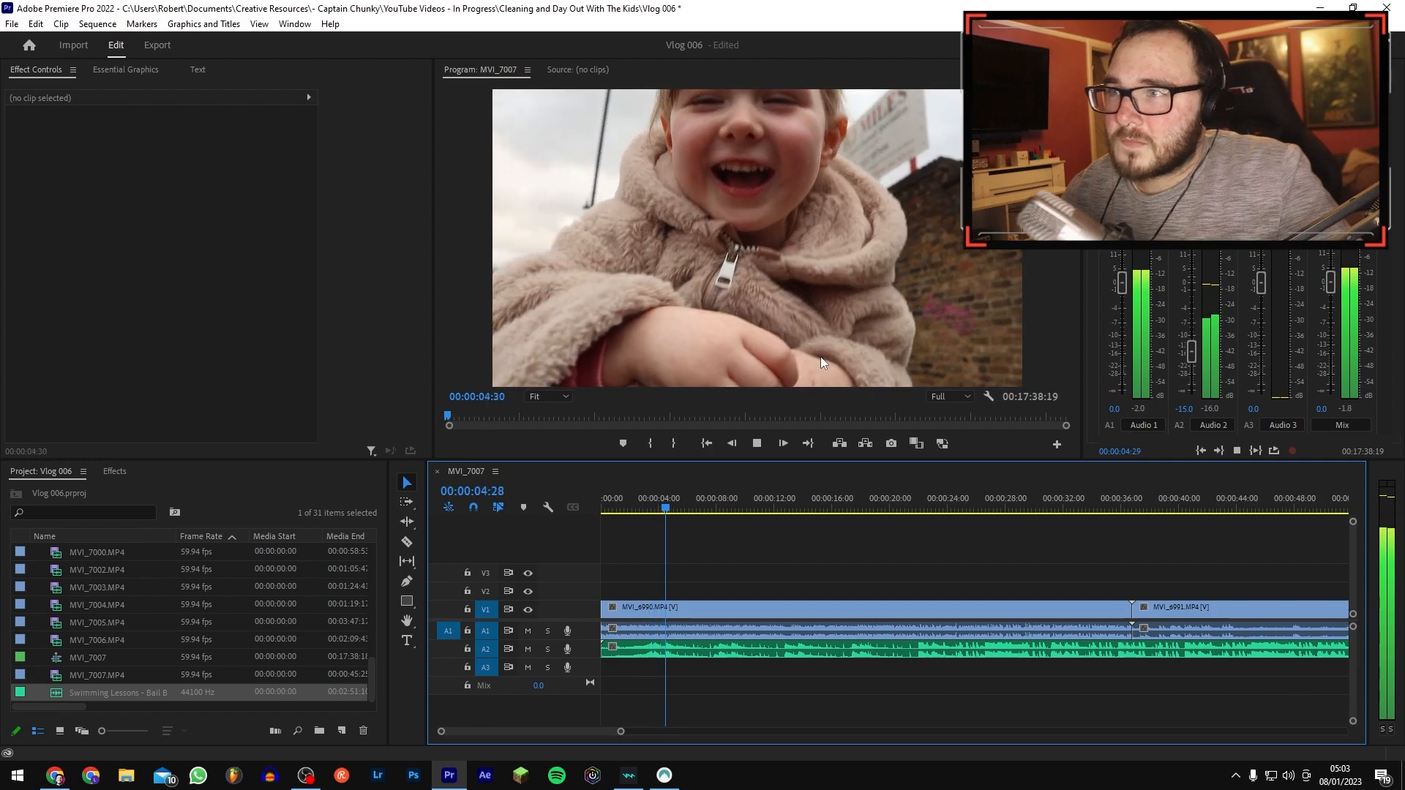
key(space)
key(c)
click(664, 607)
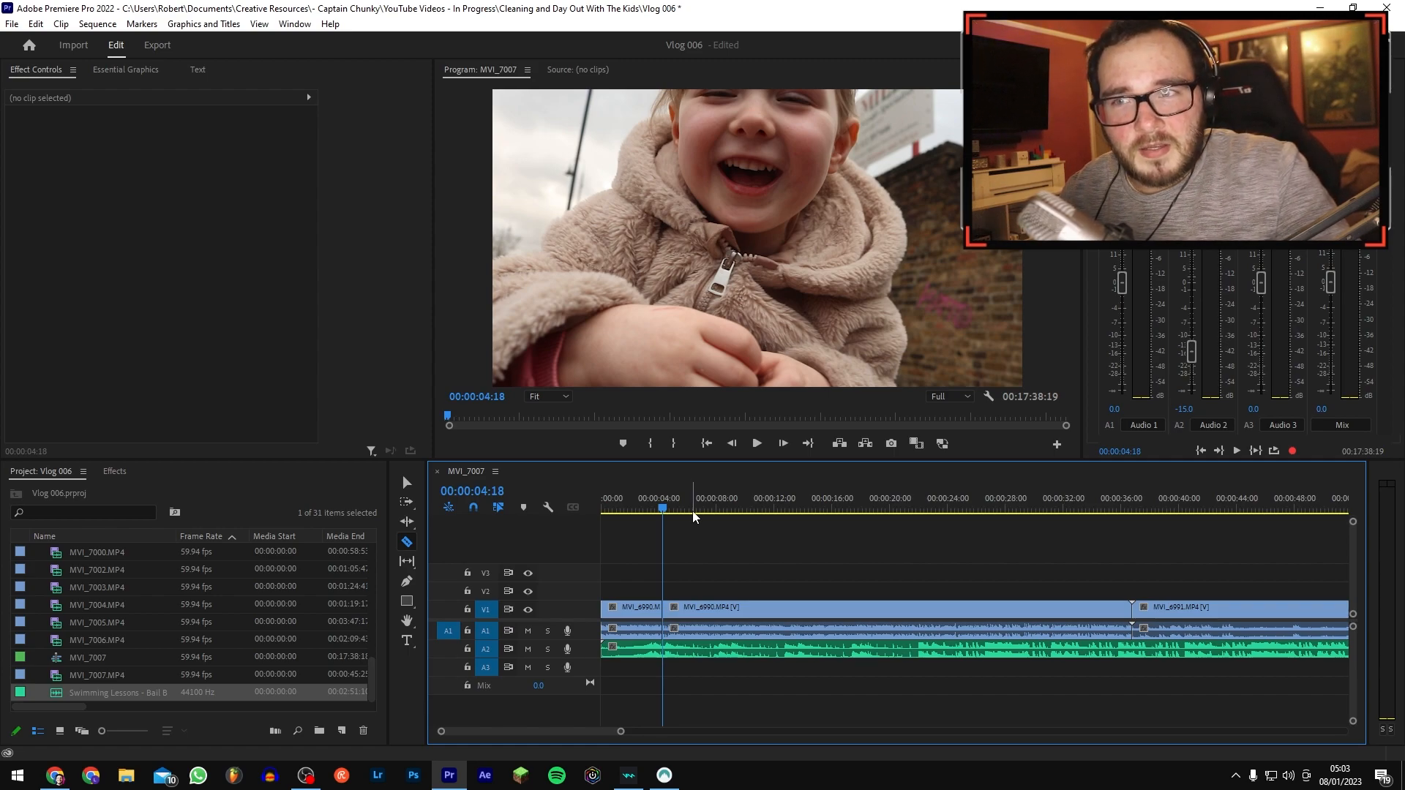
Step: Play past the 00:00:04:18 cut to find where the unwanted part ends and split the clip at 00:00:05:17
key(=)
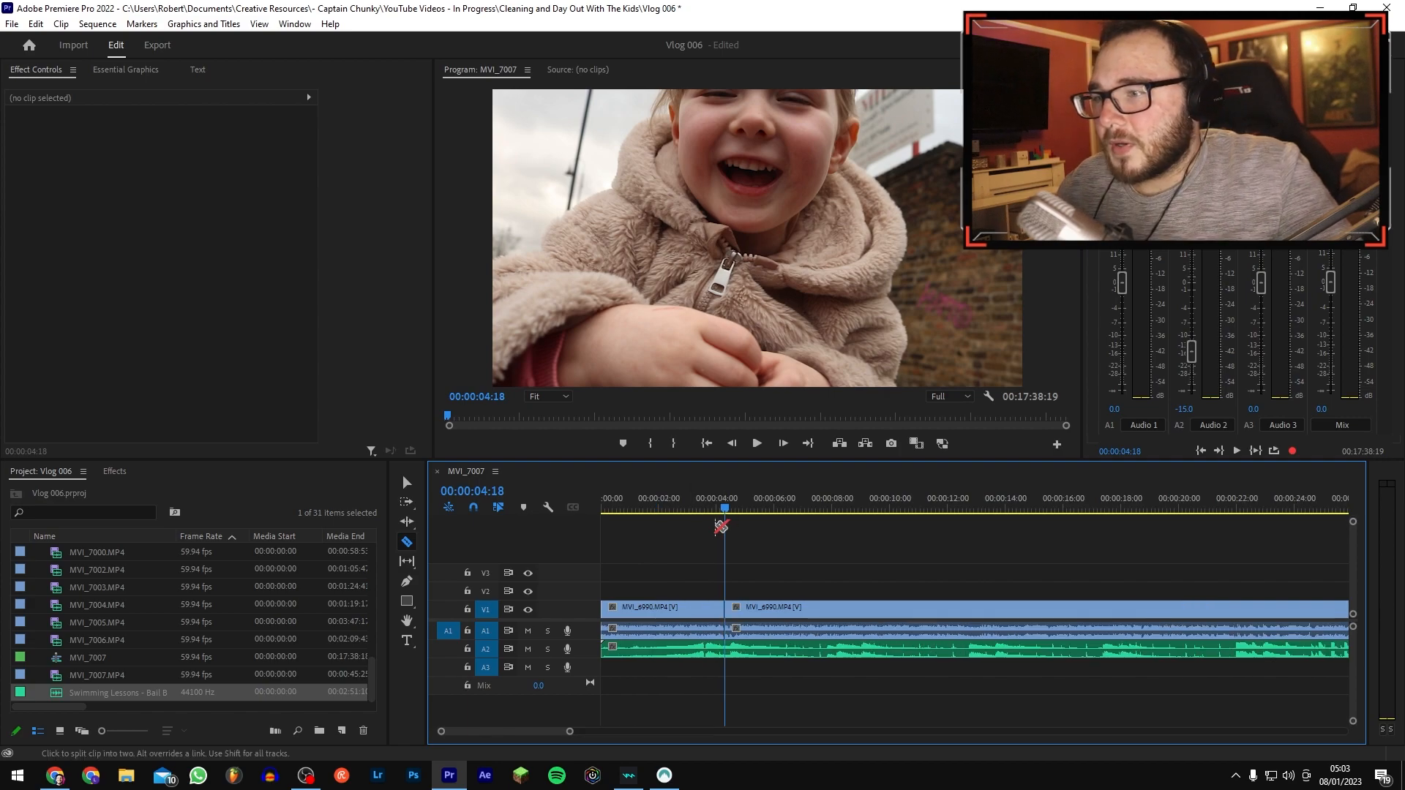
drag(628, 510, 711, 510)
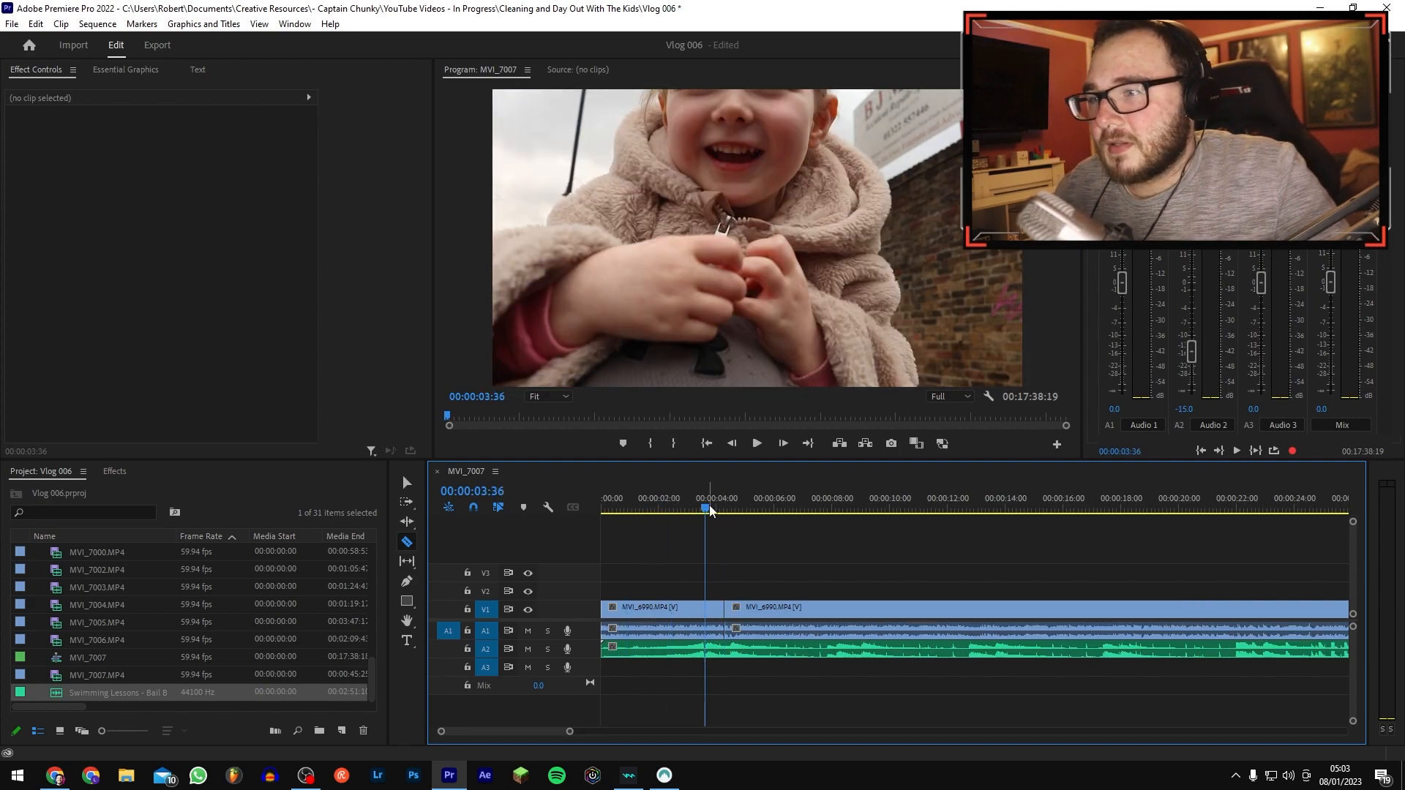
key(space)
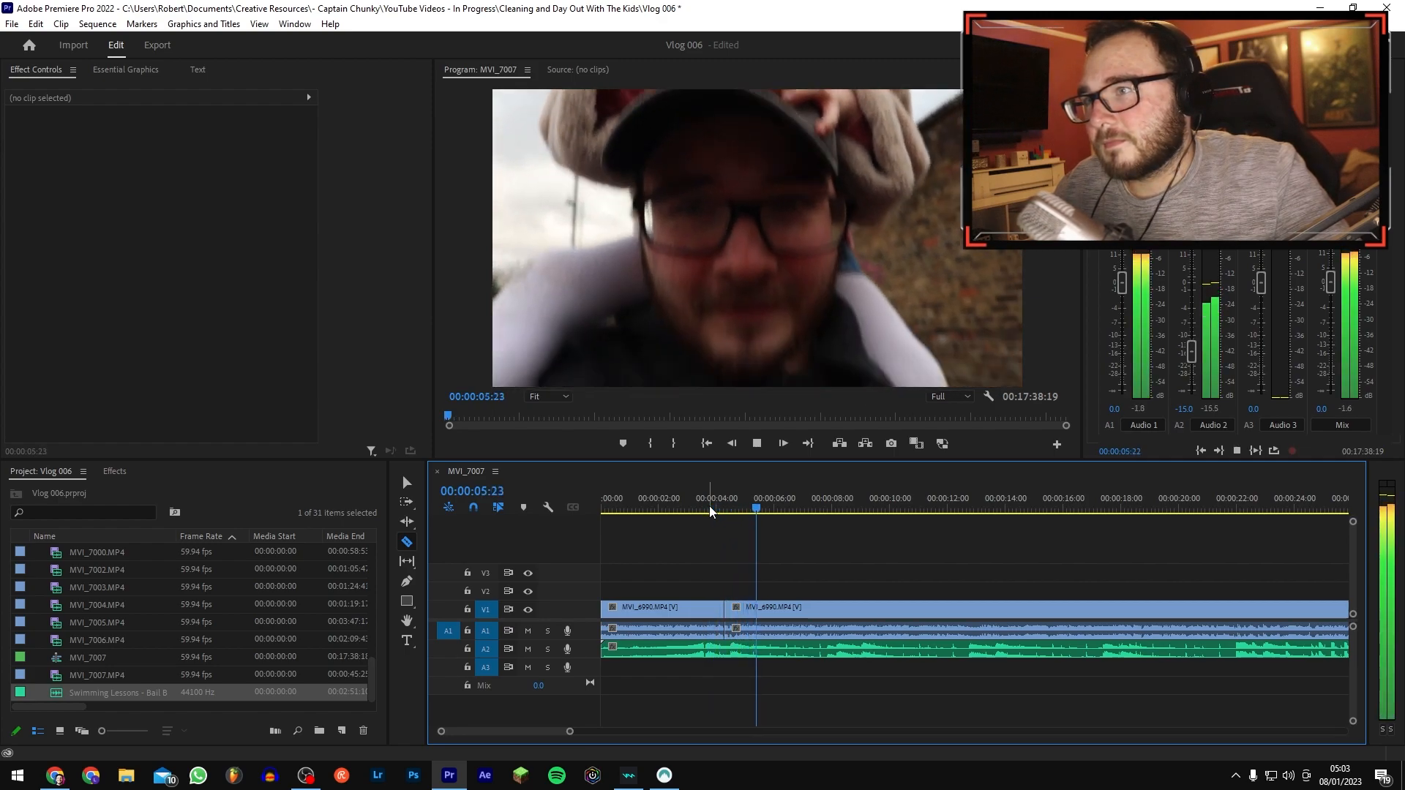
key(space)
click(741, 510)
key(space)
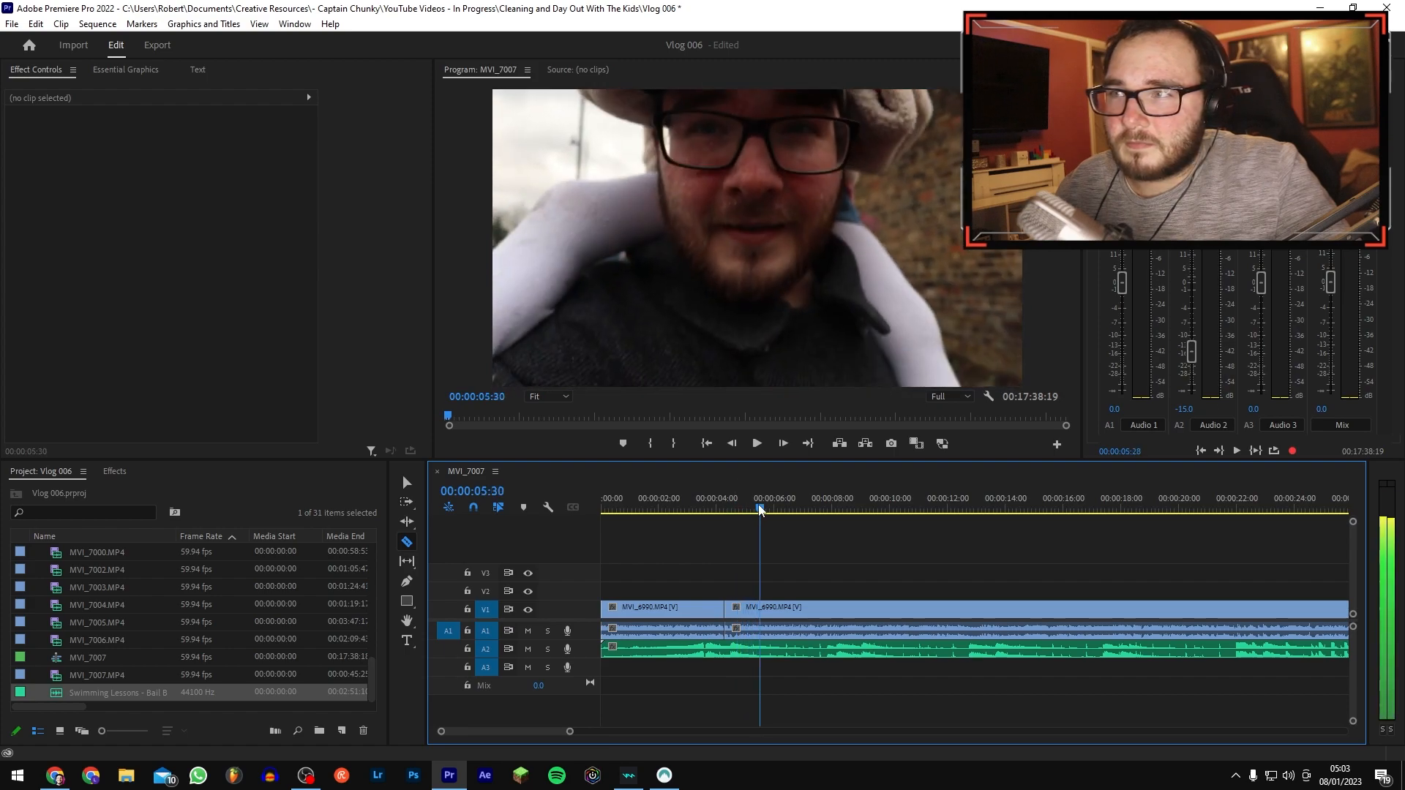
key(space)
key(v)
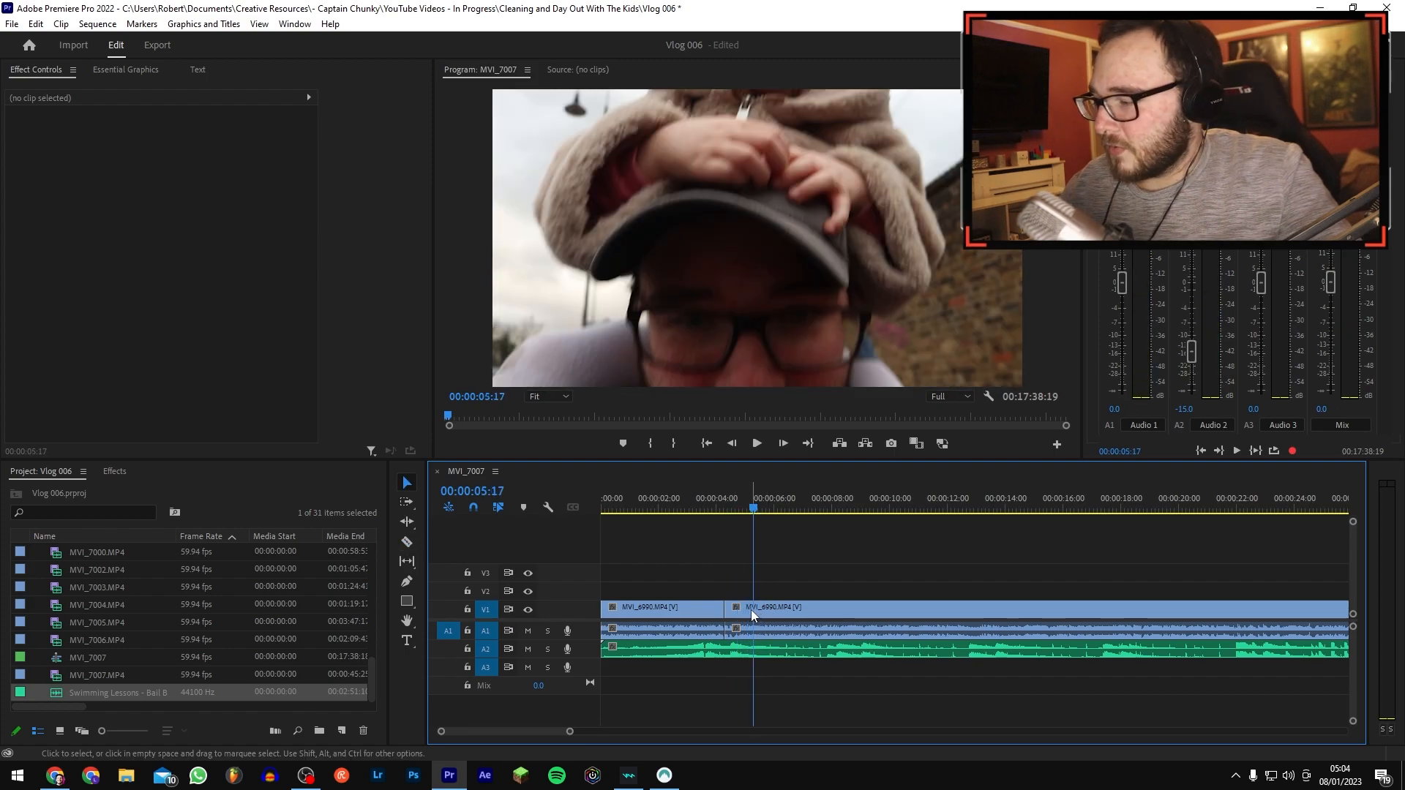
click(408, 543)
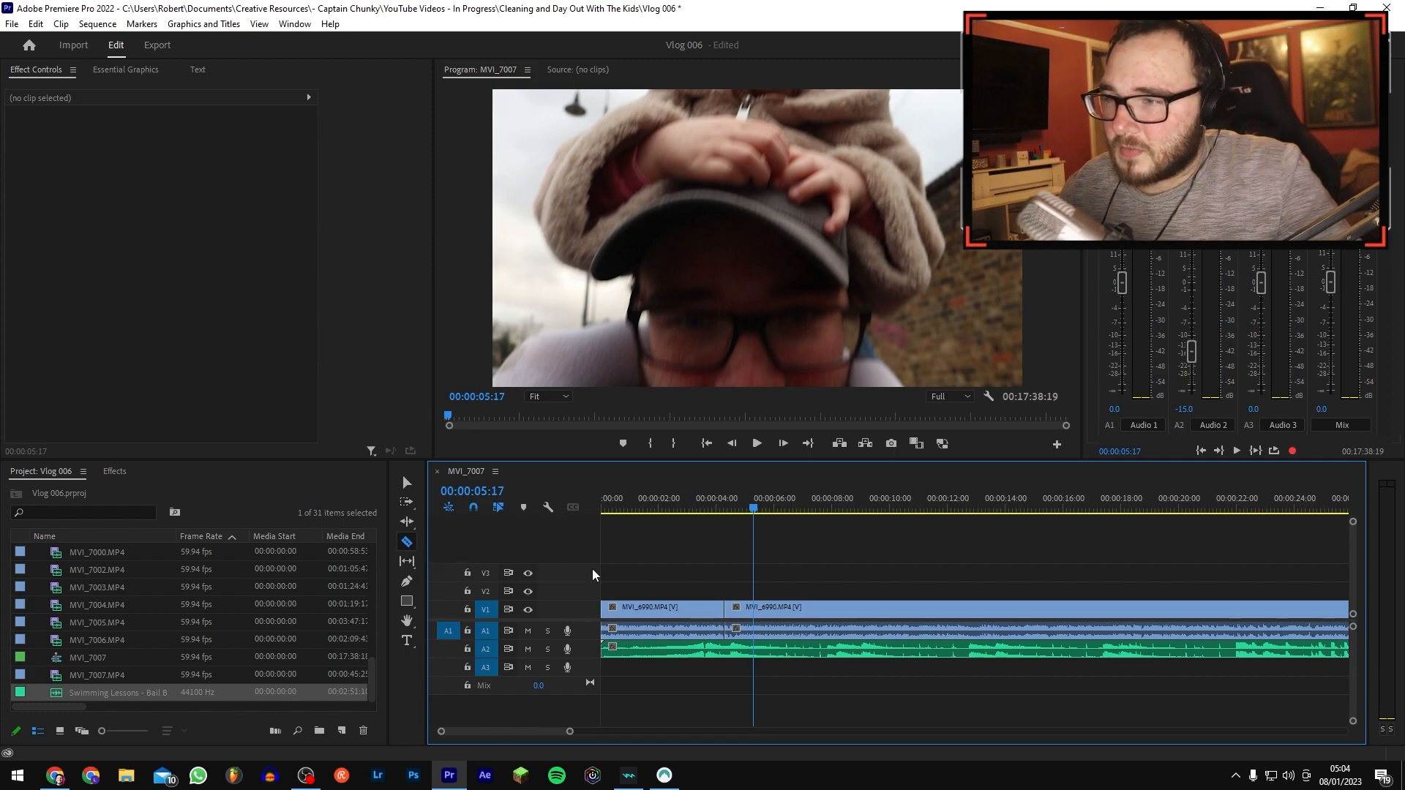
click(754, 609)
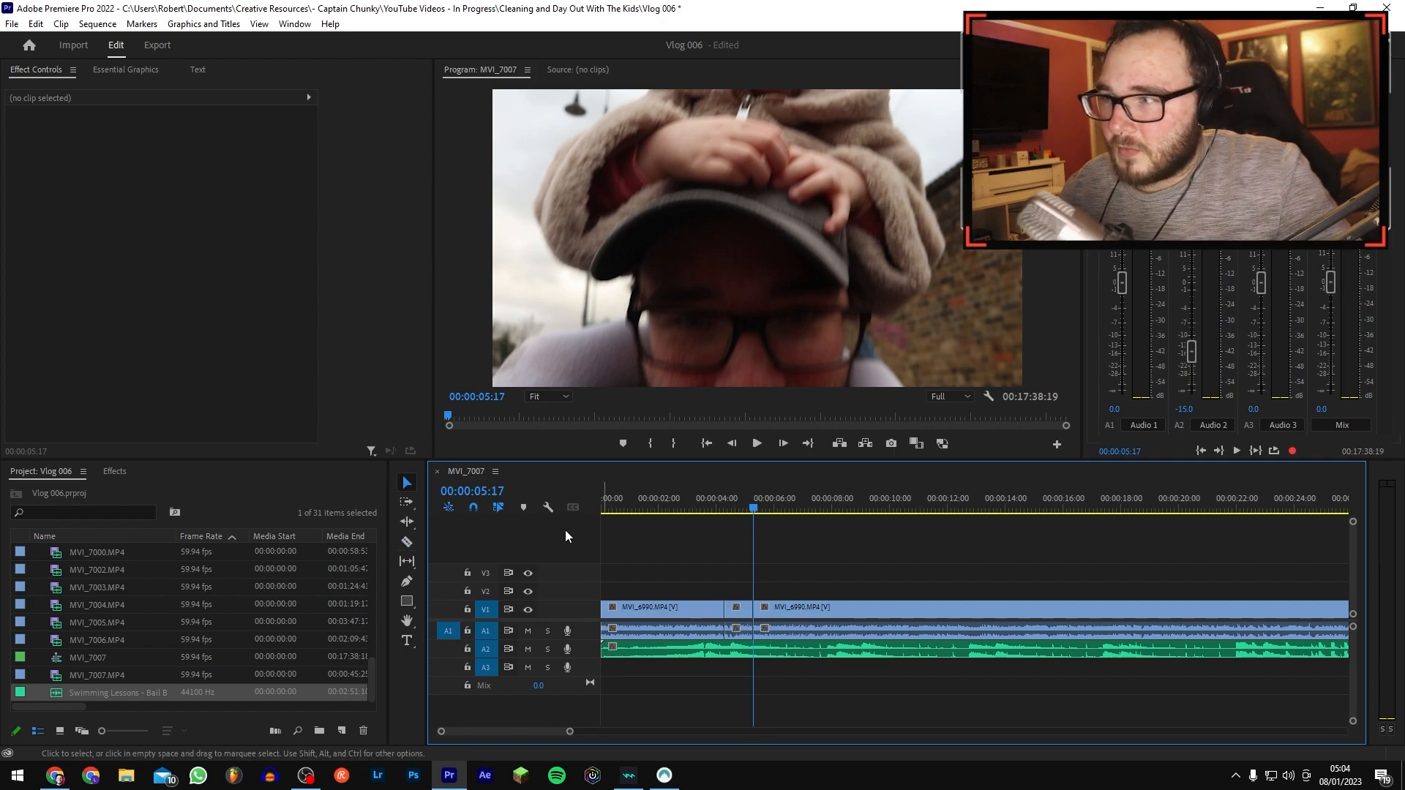
Step: Try deleting the short segment between 00:00:04:18 and 00:00:05:17 and closing its gap, and undo both deletions
click(408, 484)
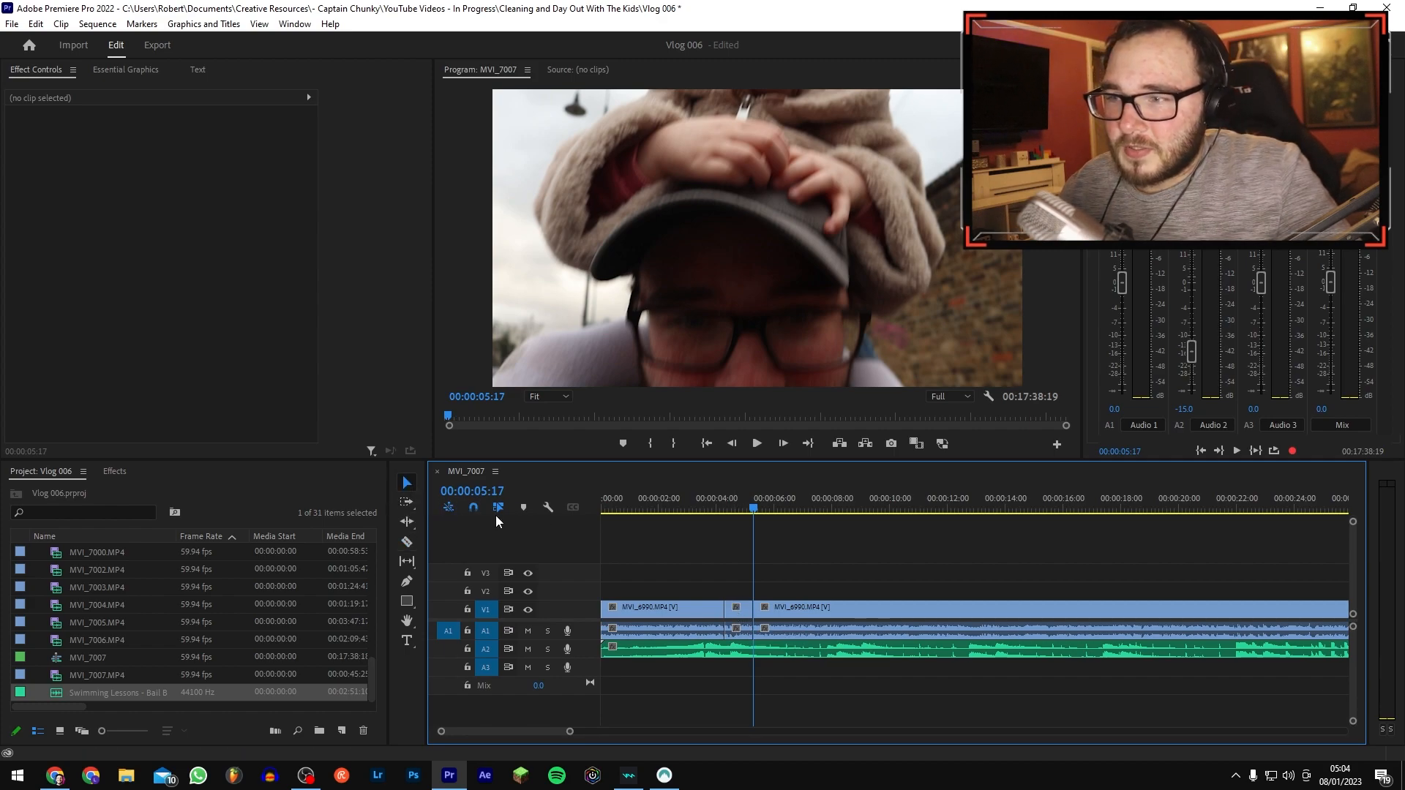
click(738, 617)
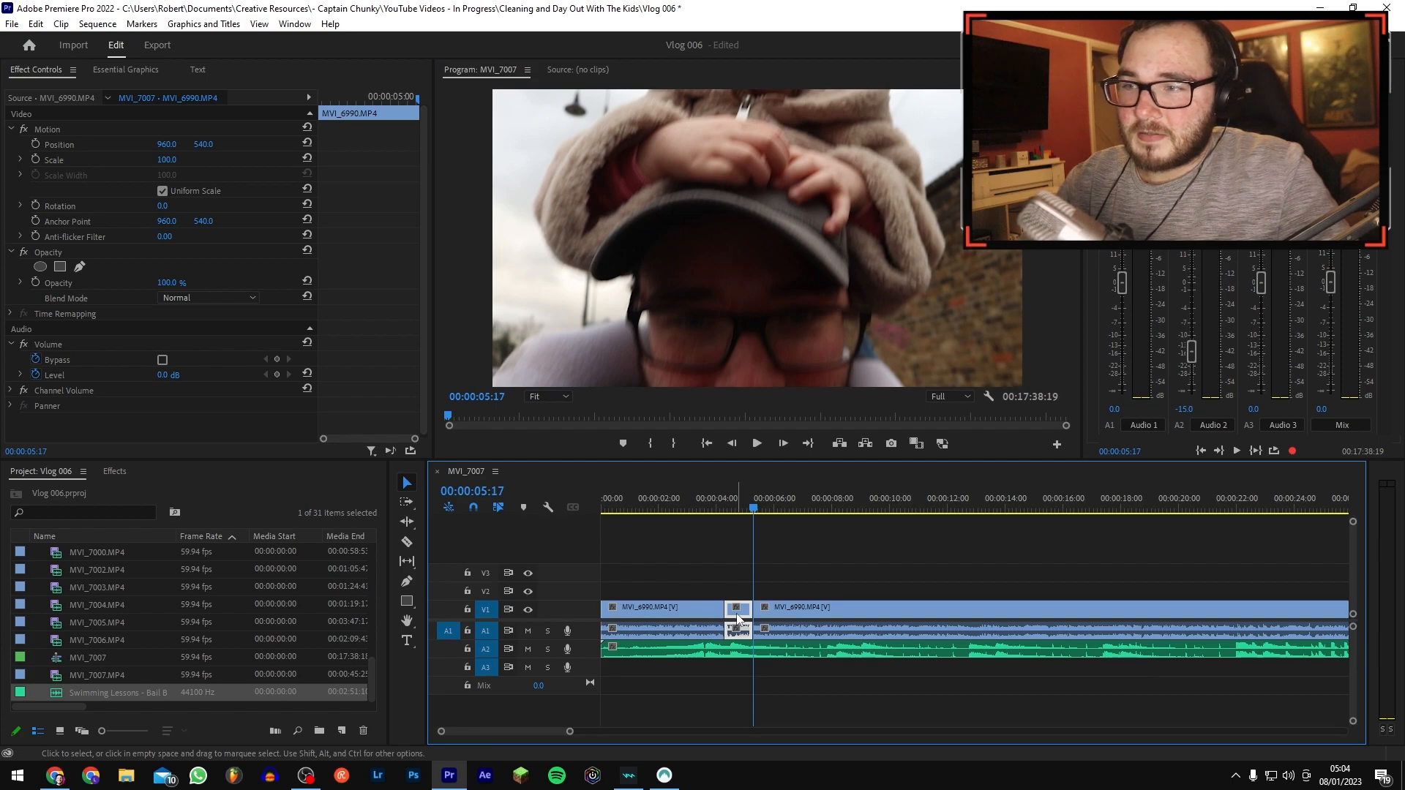
key(Delete)
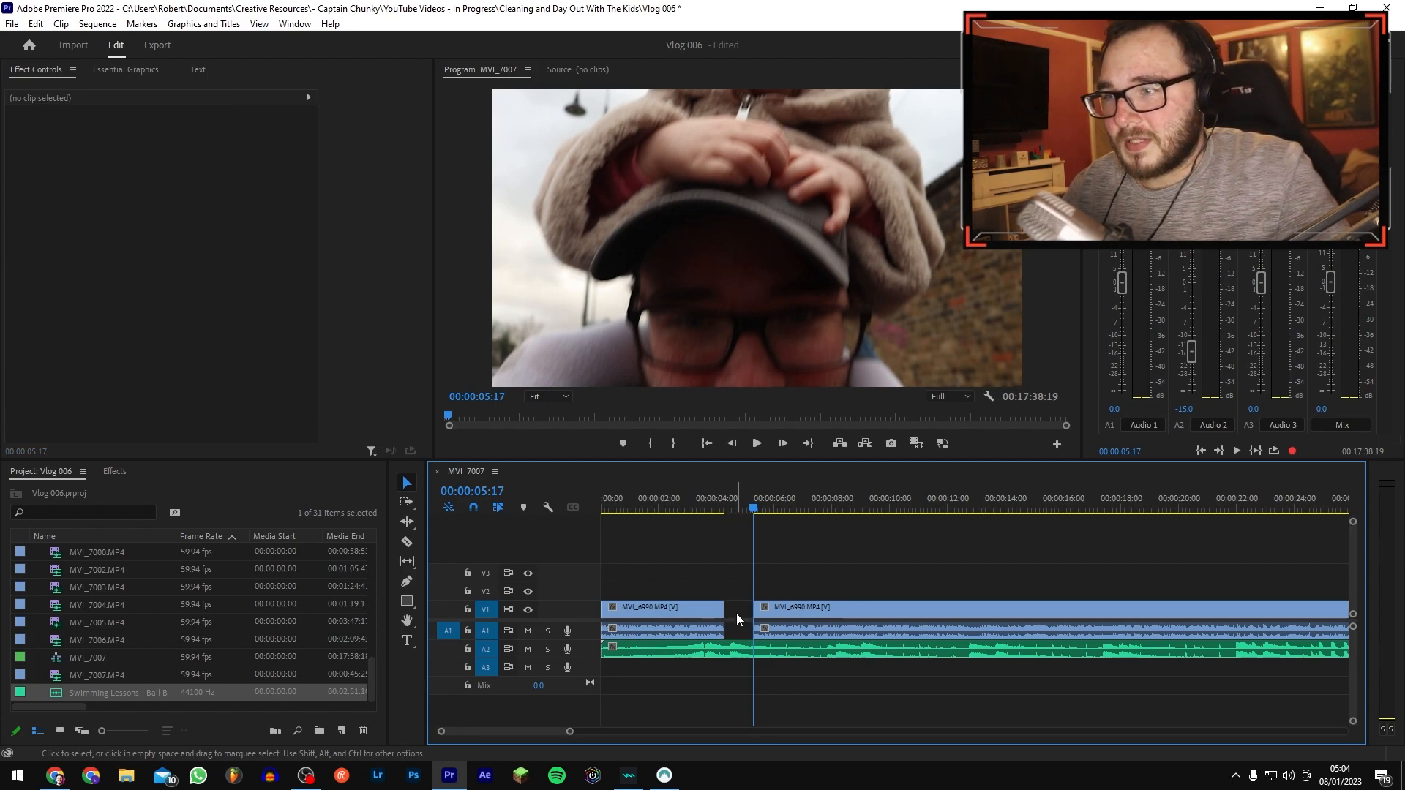
key(Delete)
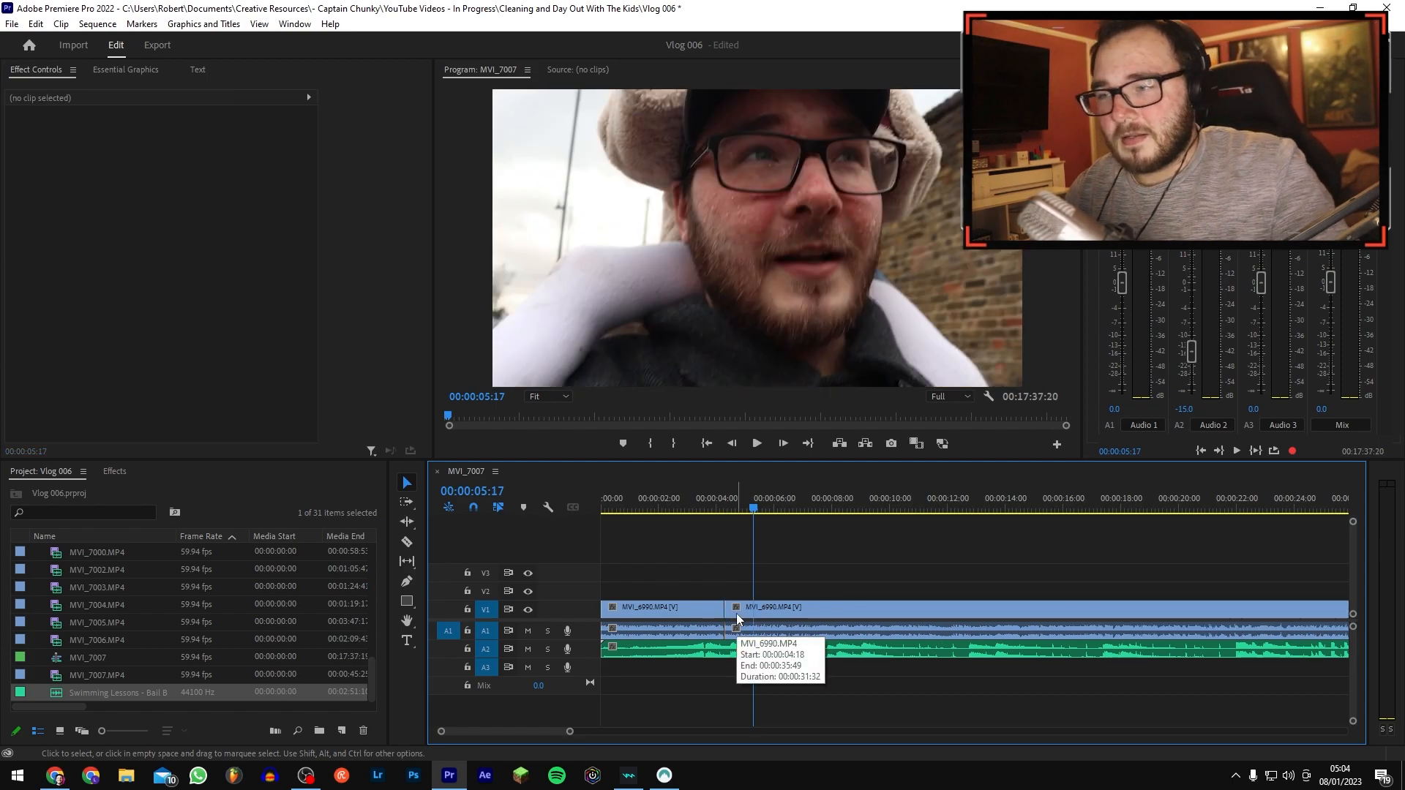
key(ctrl+z)
key(ctrl+z)
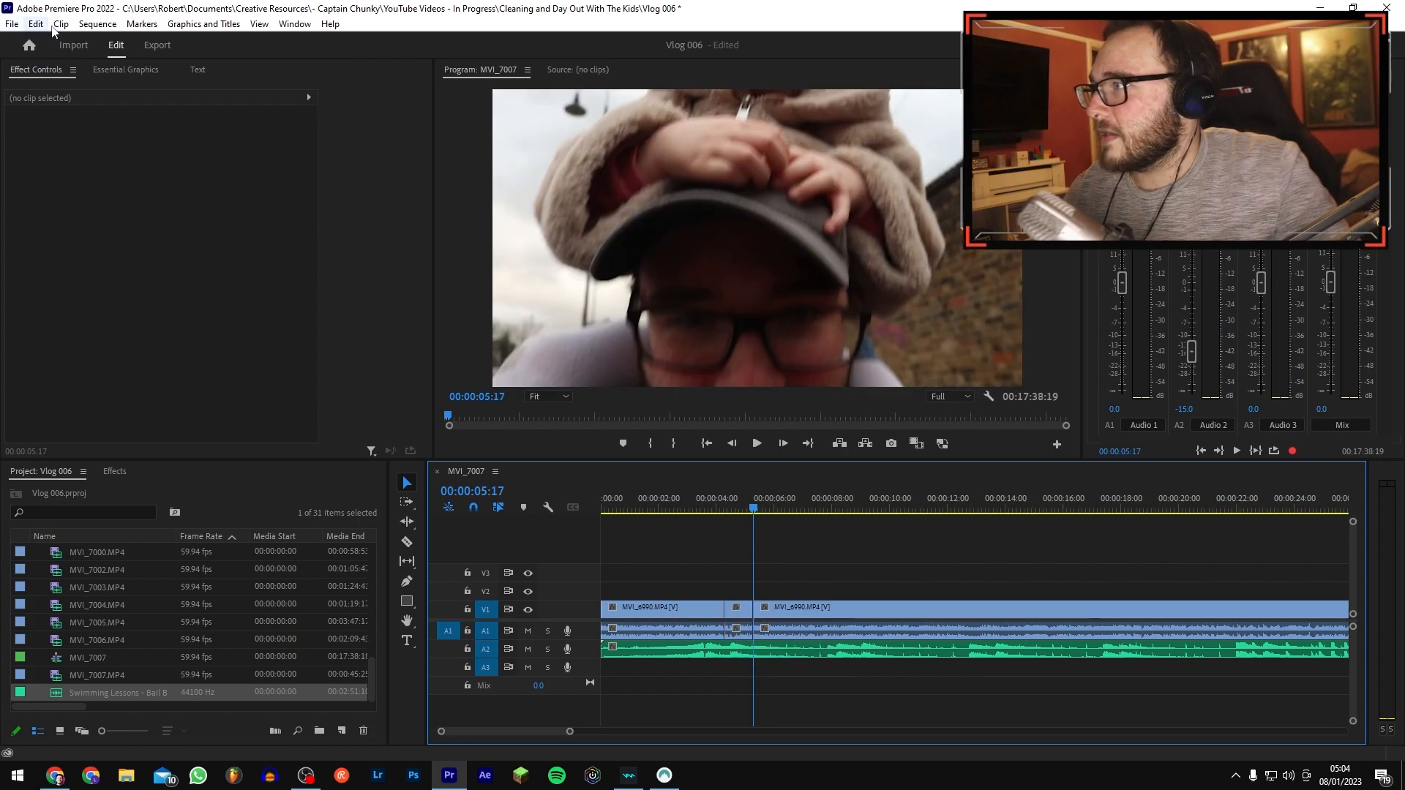
Step: Look up the key assigned to Ripple Delete in the keyboard shortcuts
key(ctrl+alt+k)
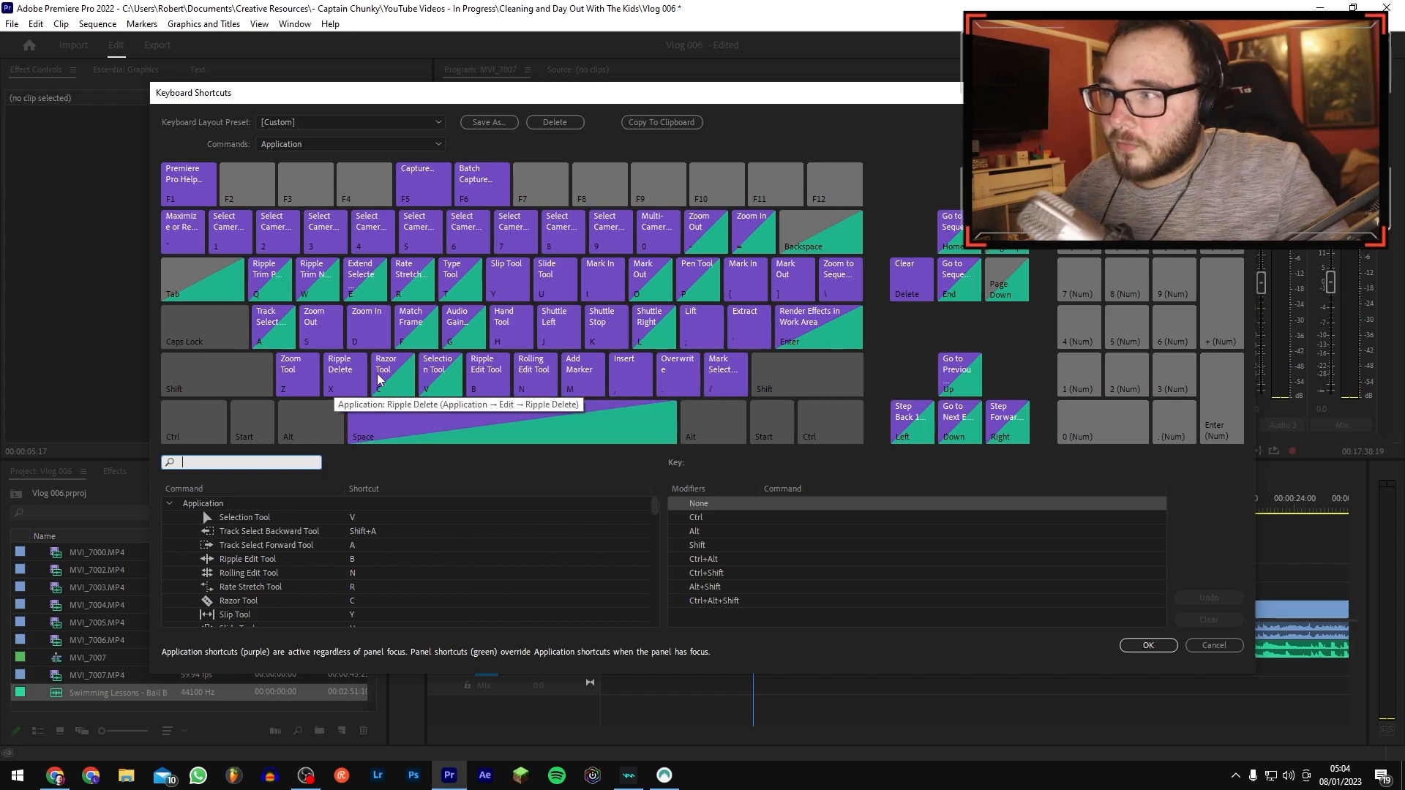
click(1235, 644)
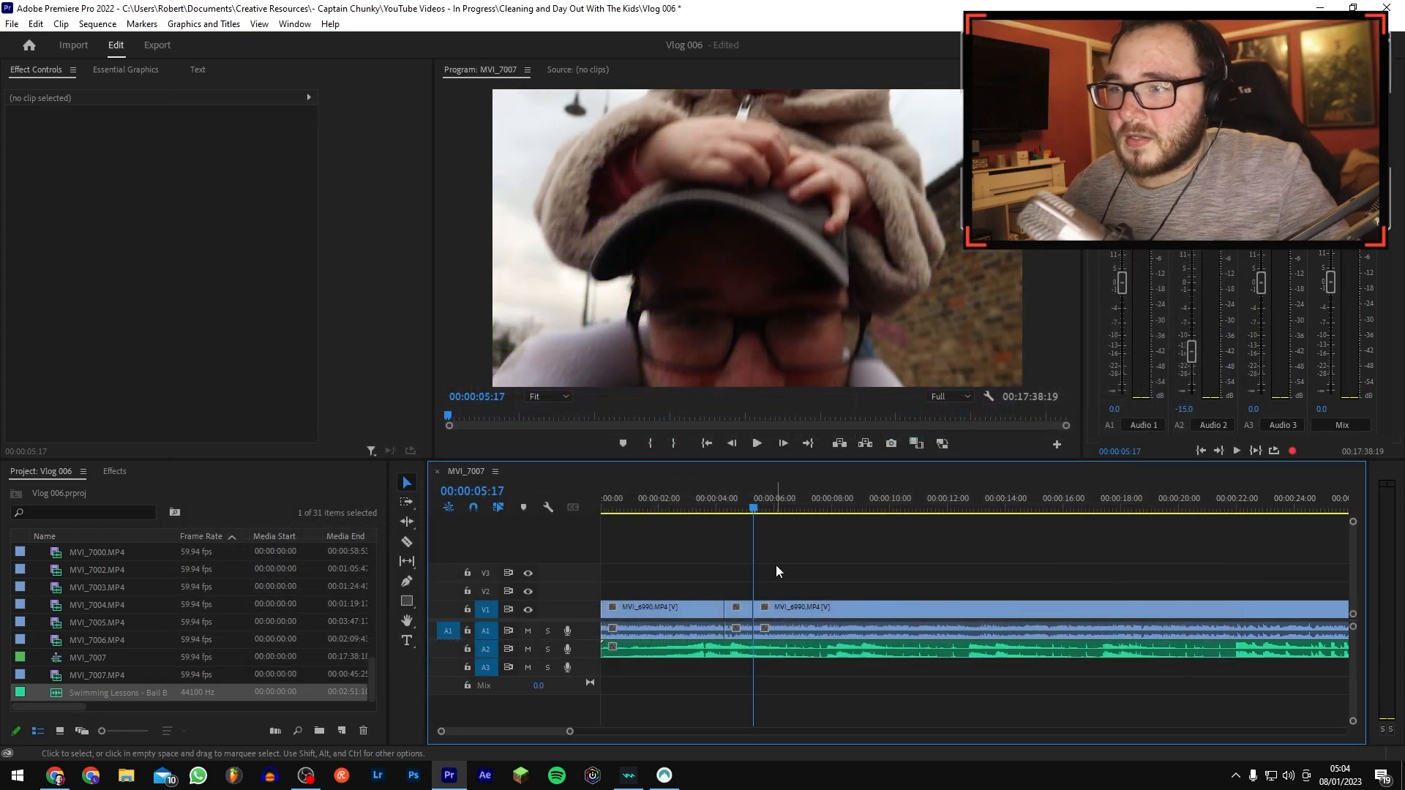
Step: Recut the opening clip at 00:00:05:17 and ripple-delete the short segment between 00:00:04:18 and that cut
key(c)
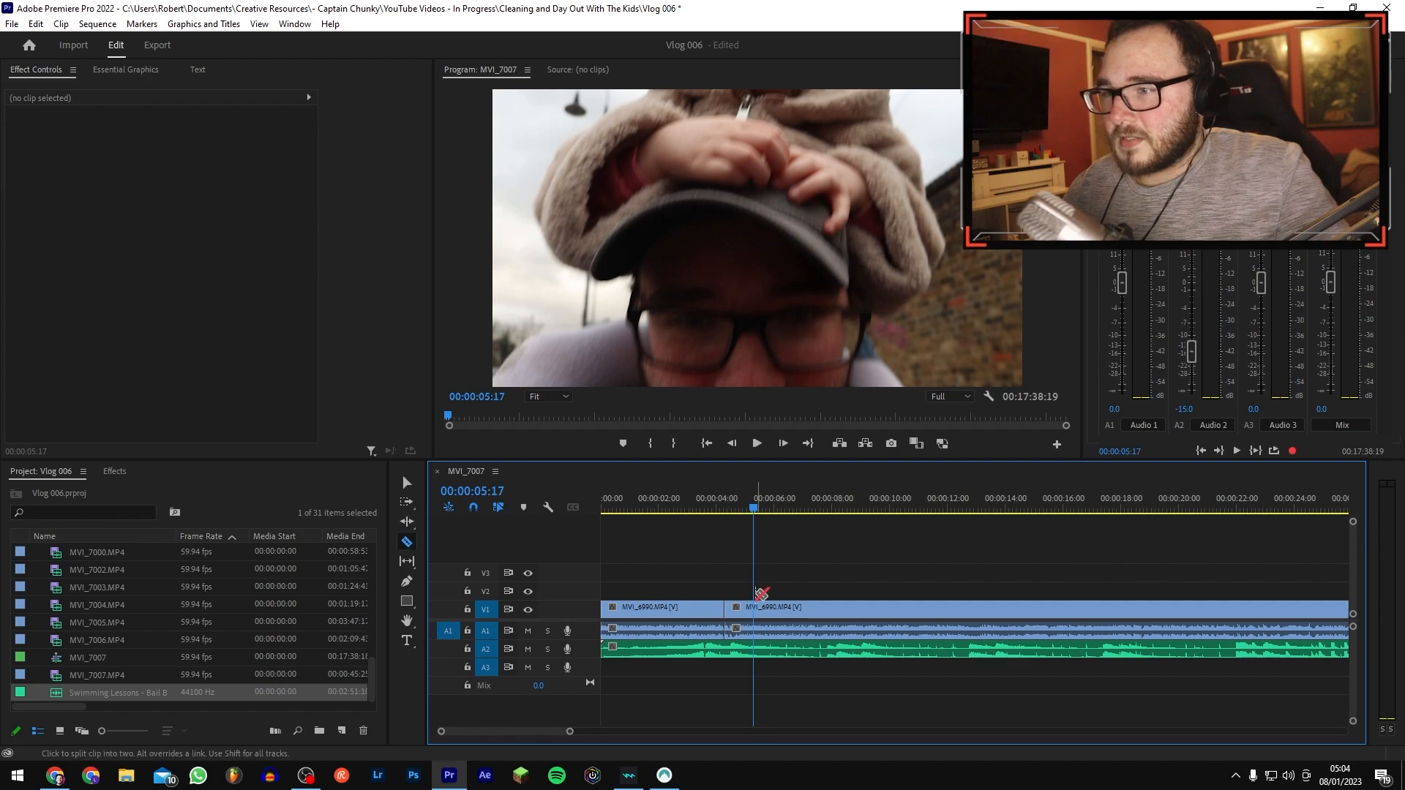
key(v)
click(740, 611)
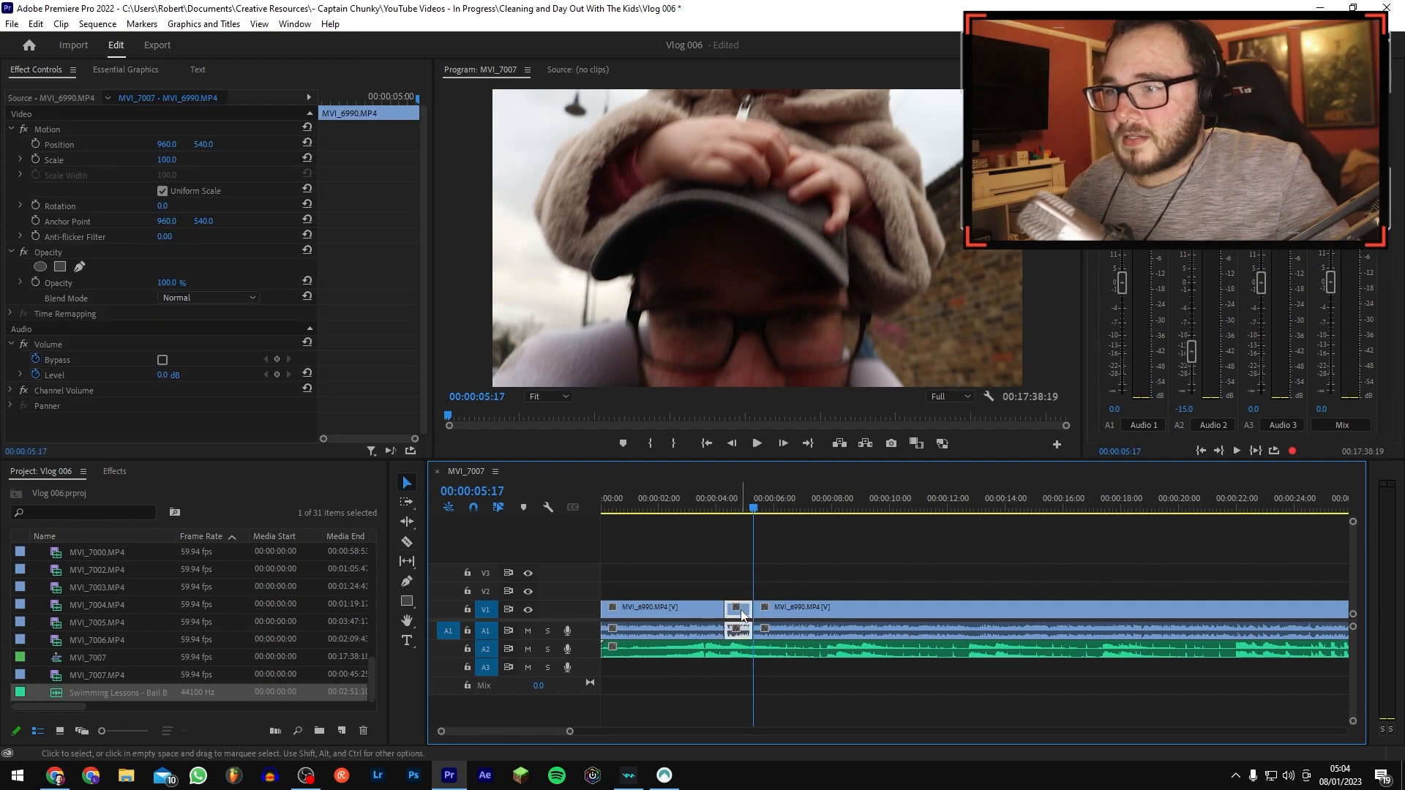
key(shift+Delete)
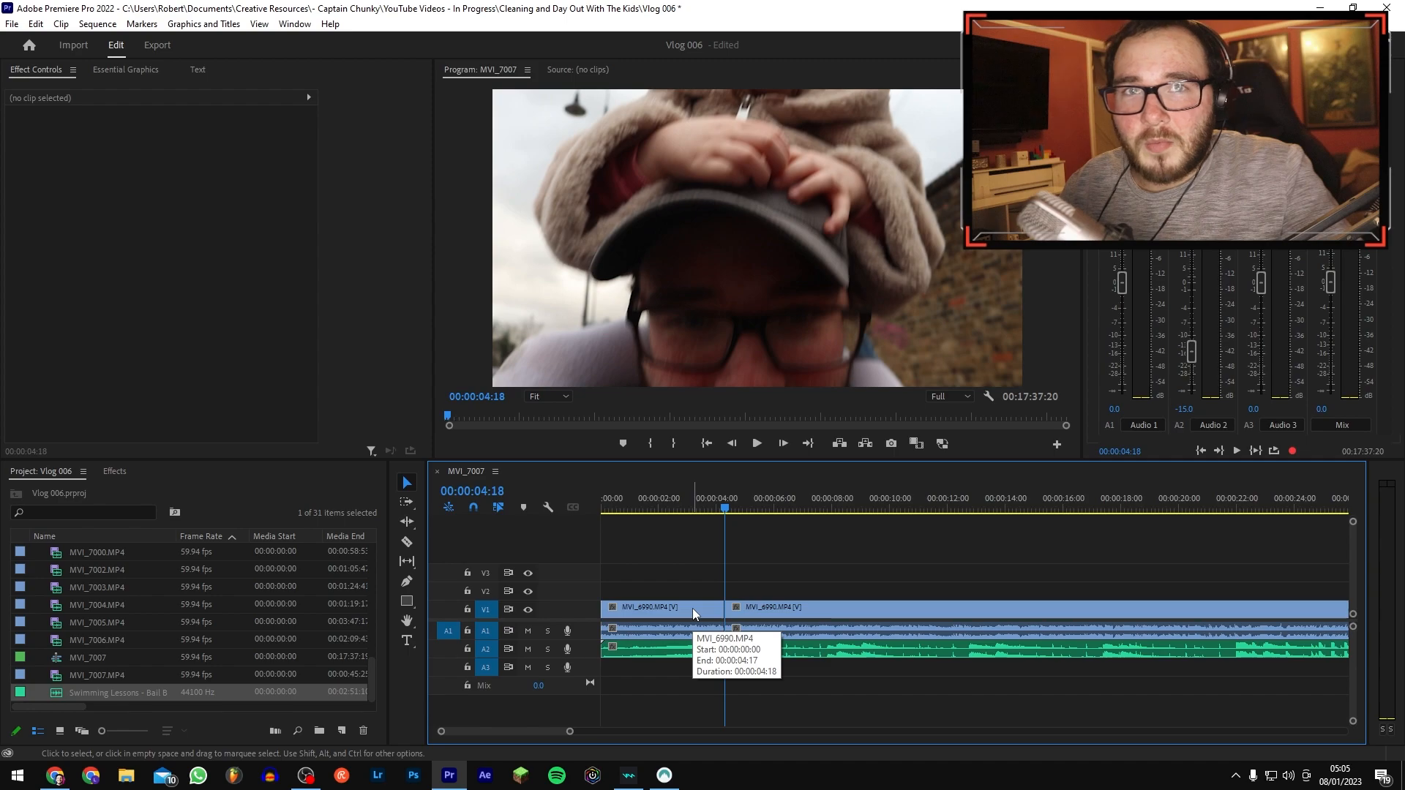
Step: Play on from 00:00:04:18 and split the opening clip at about 8 seconds, where the next unwanted part begins
key(space)
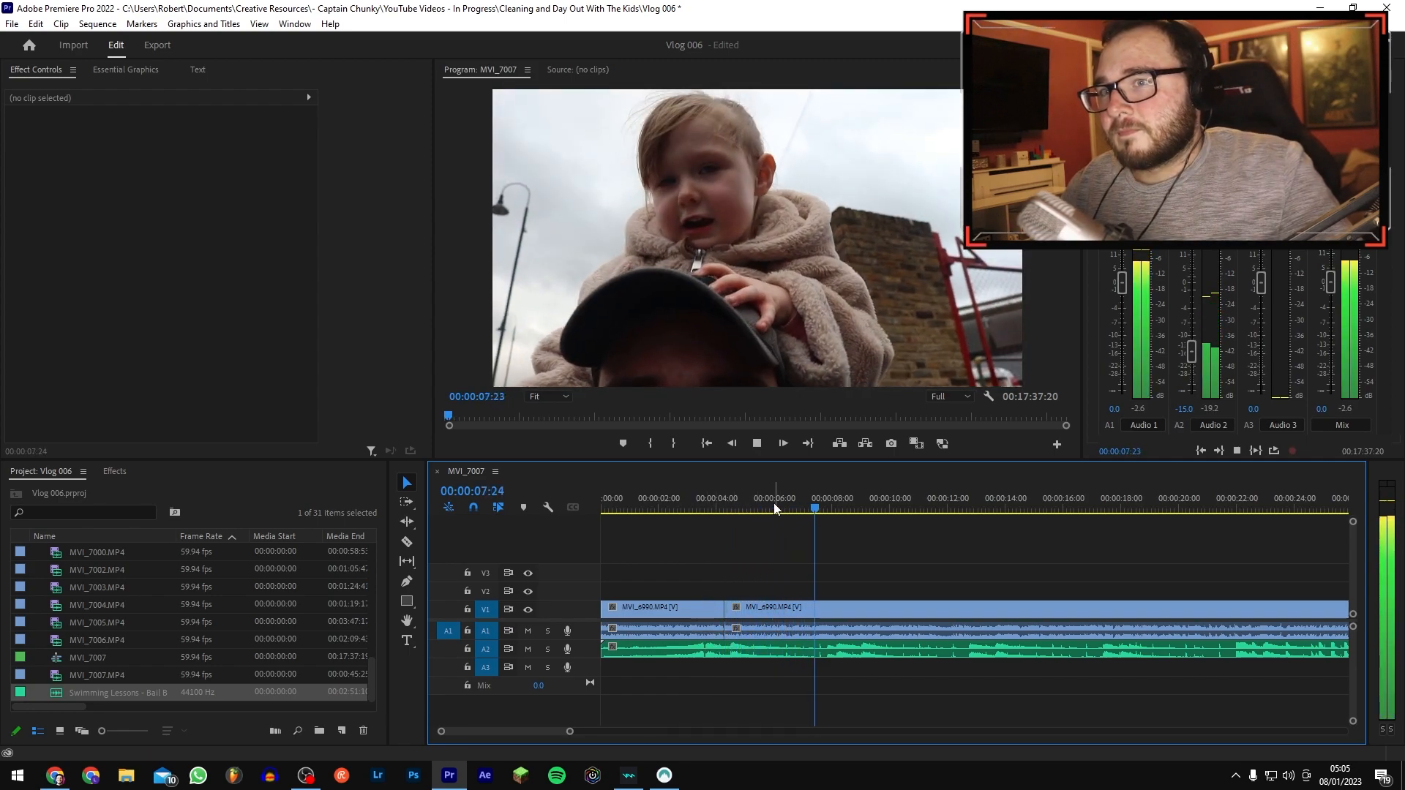
key(space)
key(=)
key(=)
key(=)
key(c)
click(810, 634)
key(v)
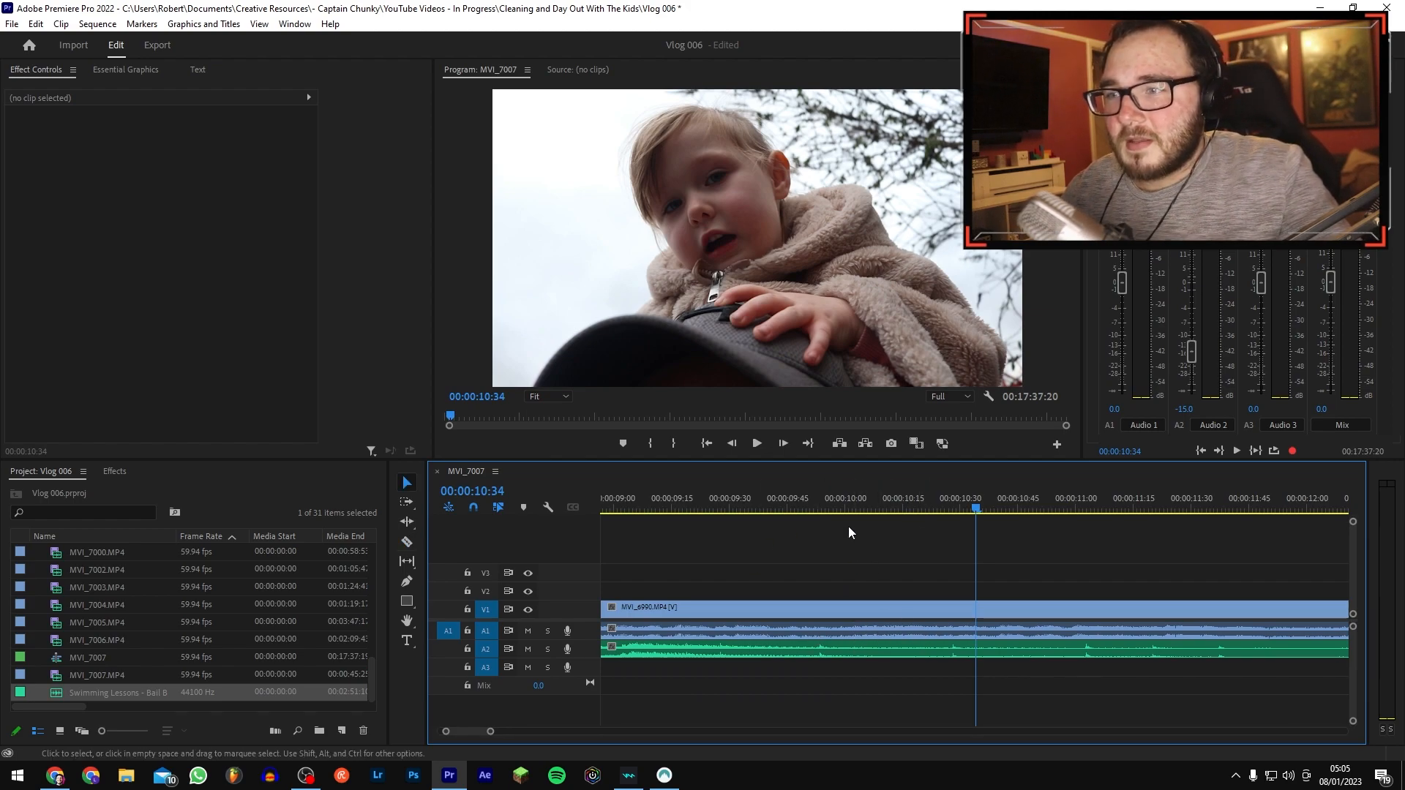
Step: Find the end of the unwanted part, split the clip at 00:00:10:40, and ripple-delete the section back to the previous cut
mouse_move(858, 502)
mouse_down()
mouse_move(945, 512)
mouse_move(849, 512)
mouse_up()
click(770, 498)
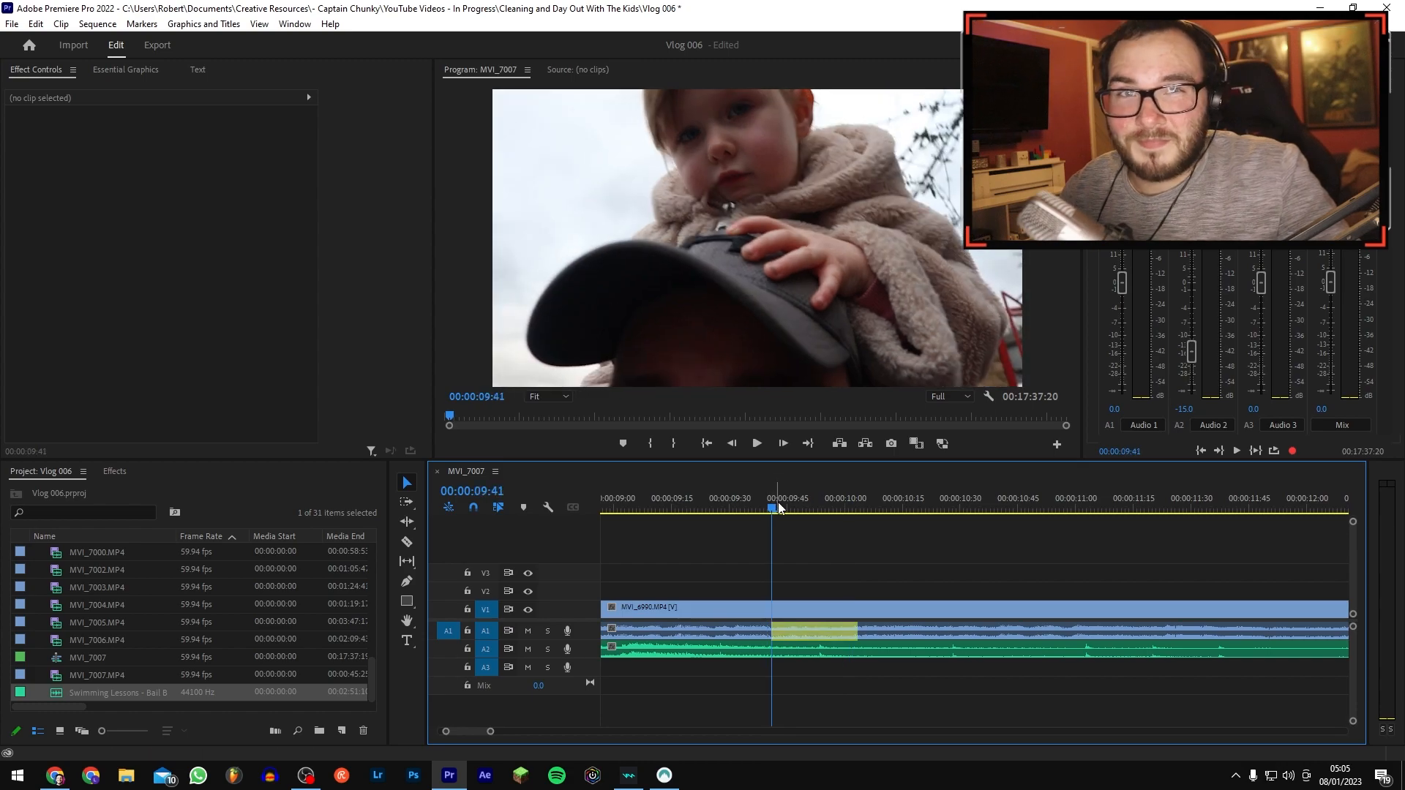
key(space)
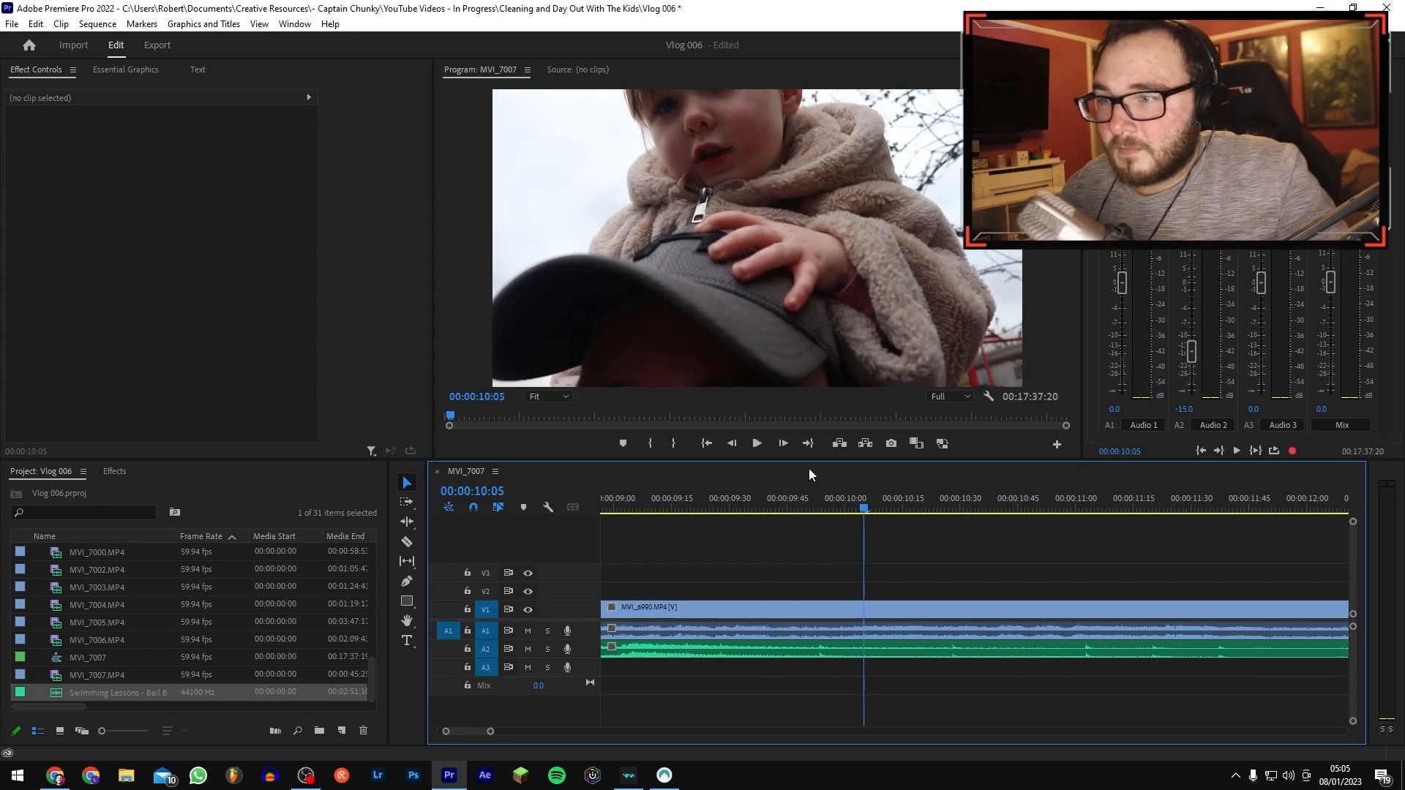
key(space)
click(1000, 507)
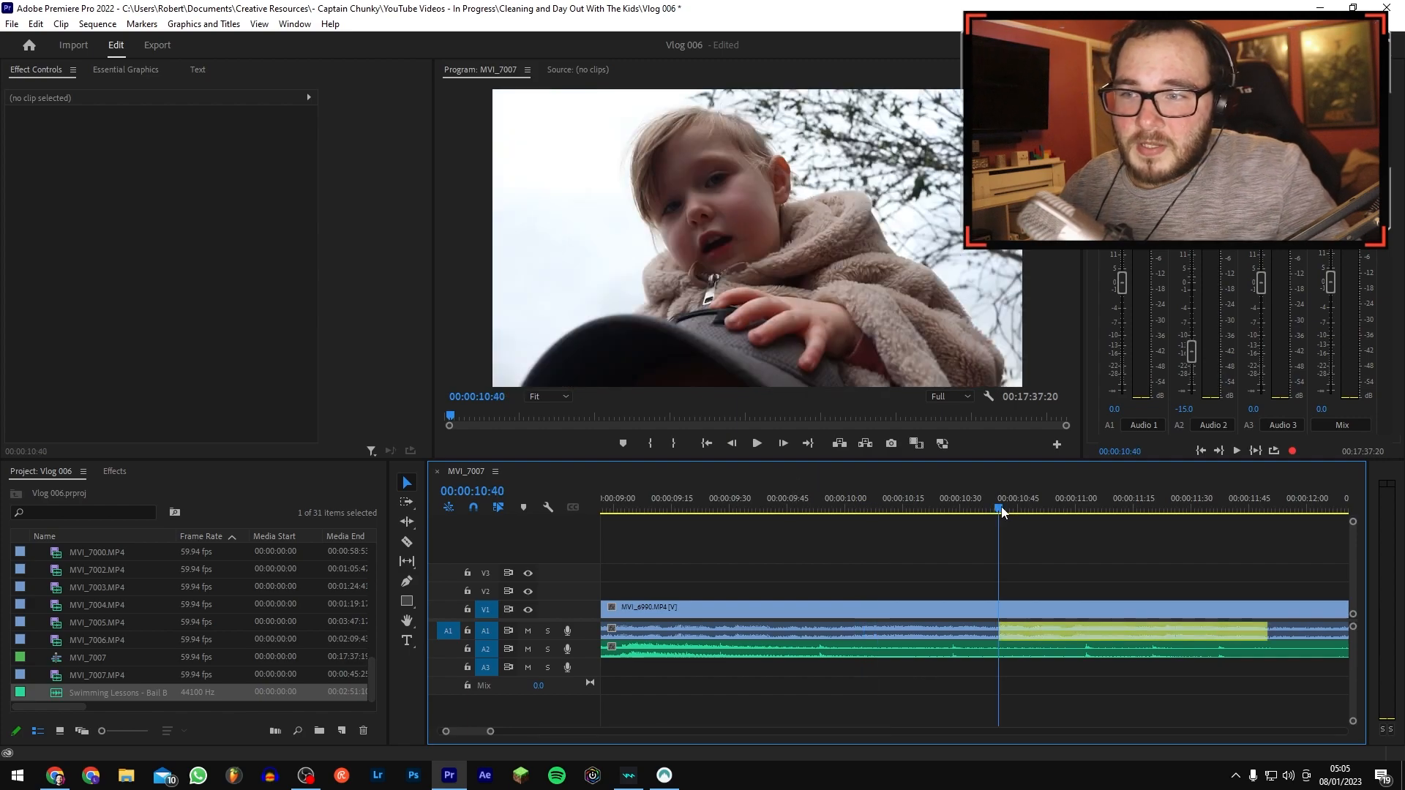
key(space)
click(1002, 507)
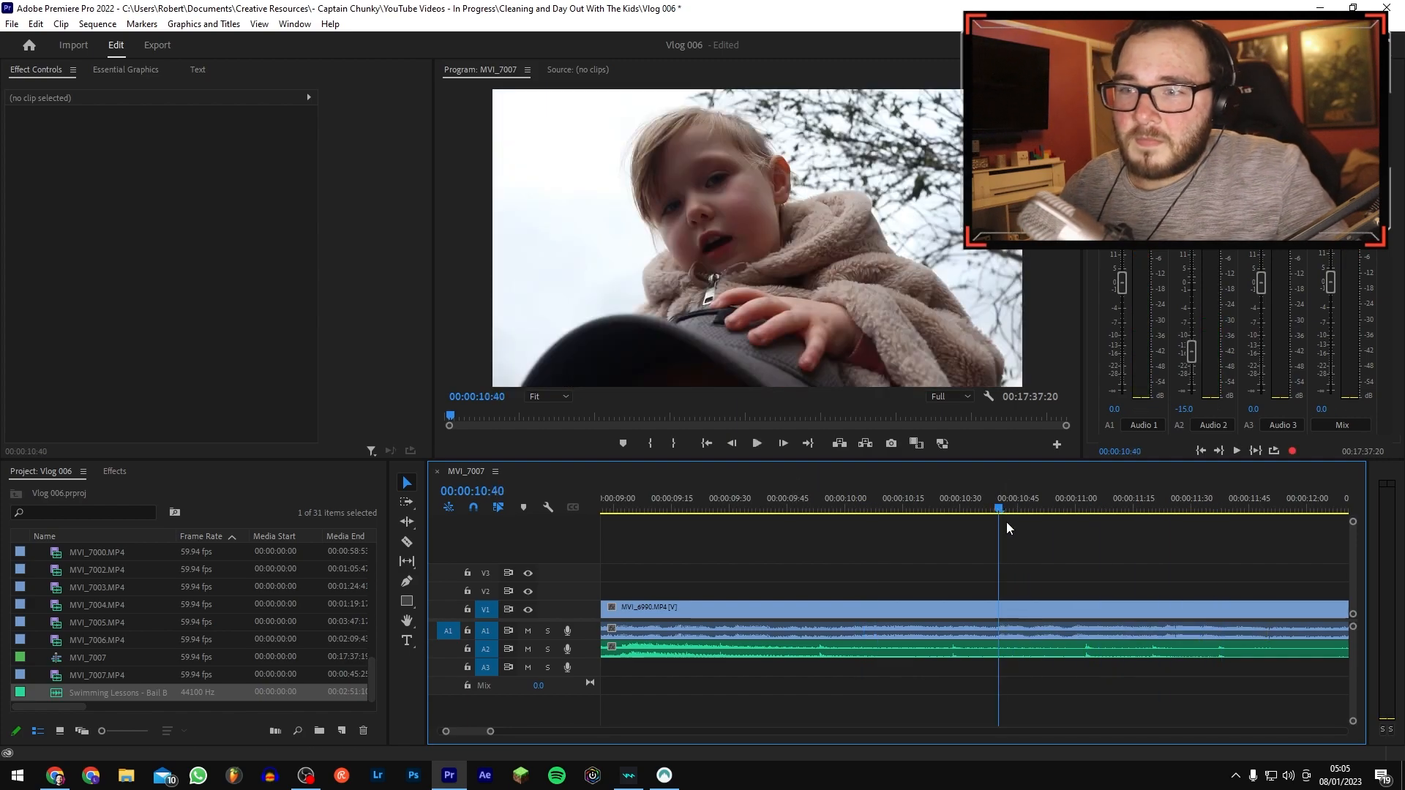
key(c)
click(995, 613)
key(v)
click(951, 613)
key(shift+Delete)
Step: Play from about 6 seconds across the new cut and split the opening clip at 00:00:10:31
key(minus)
click(792, 506)
key(space)
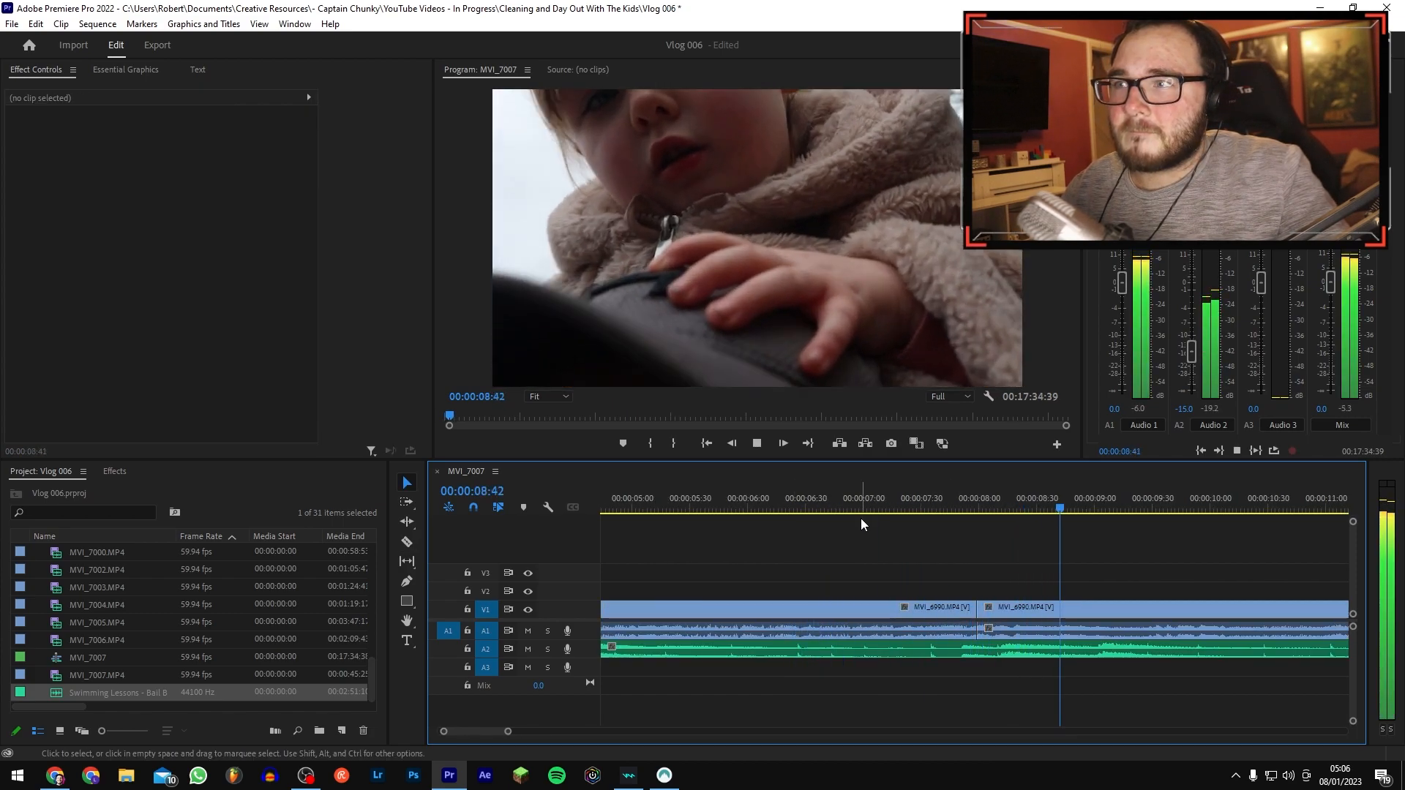
key(minus)
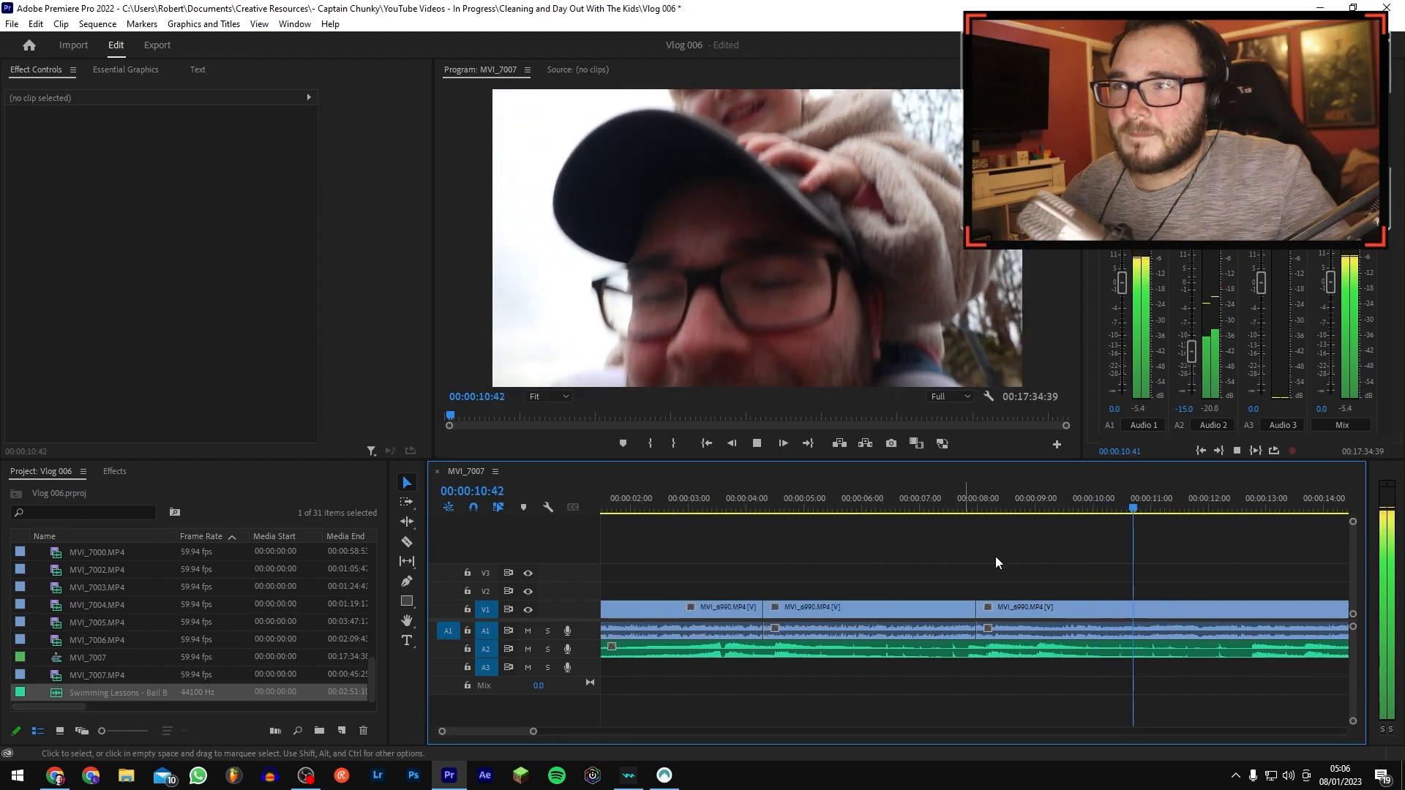
click(1123, 505)
key(c)
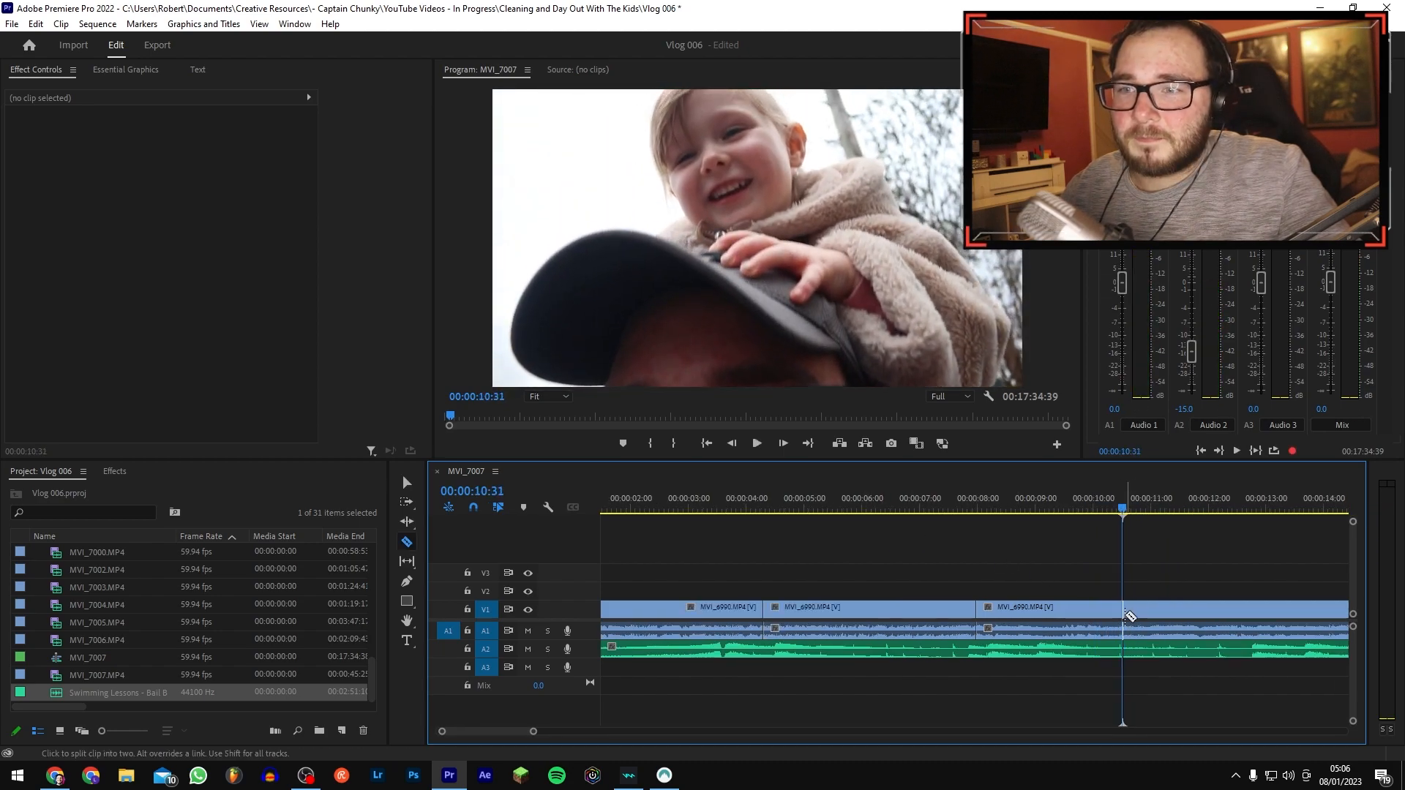
click(1126, 618)
Step: Remove the opening clip's section from 00:00:10:31 to about 14 seconds, closing the gap
key(minus)
key(minus)
key(v)
click(803, 499)
drag(799, 505, 785, 508)
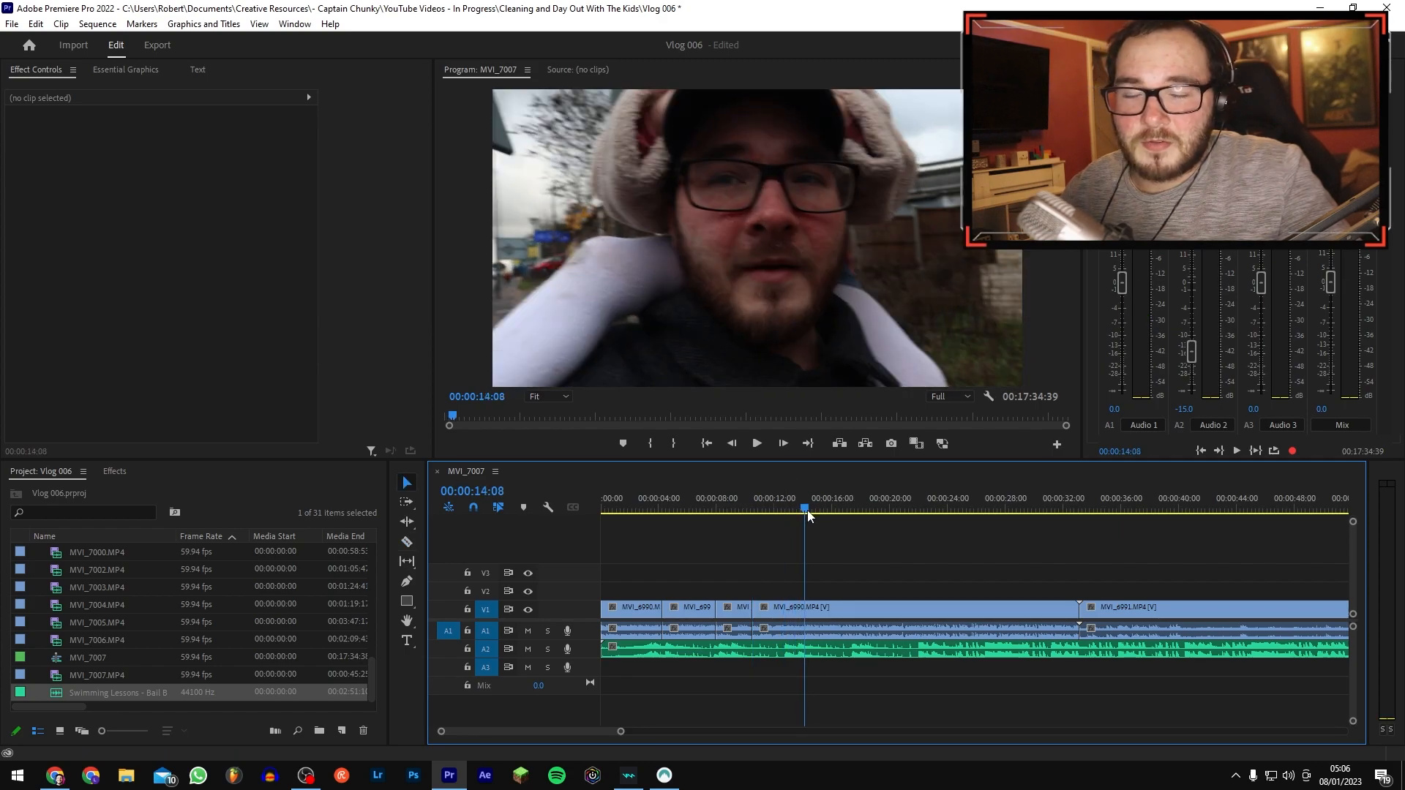
key(equal)
drag(975, 511, 832, 500)
Step: Play on, split the opening clip at about 18.5 and 21 seconds, and ripple out a short unwanted stretch
key(space)
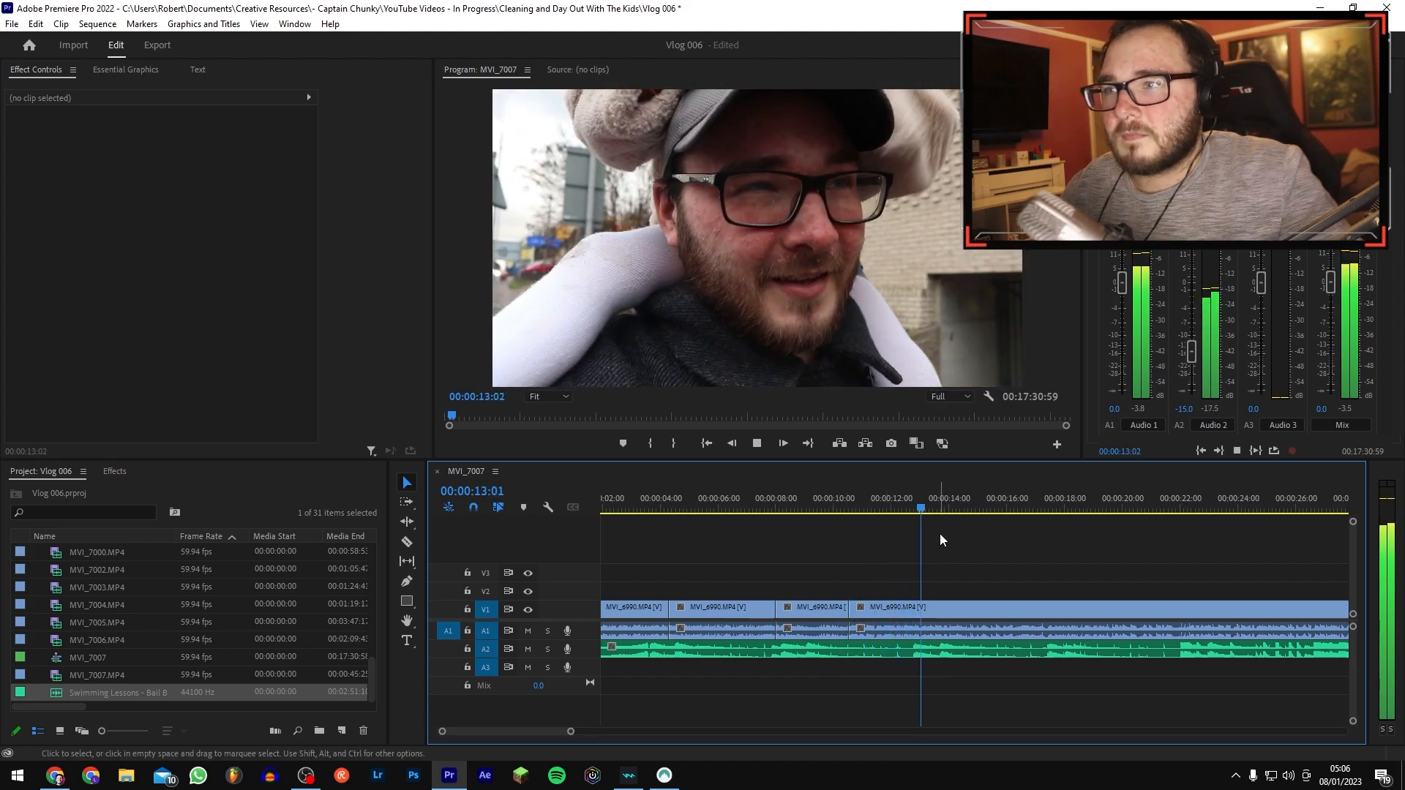
key(c)
click(876, 607)
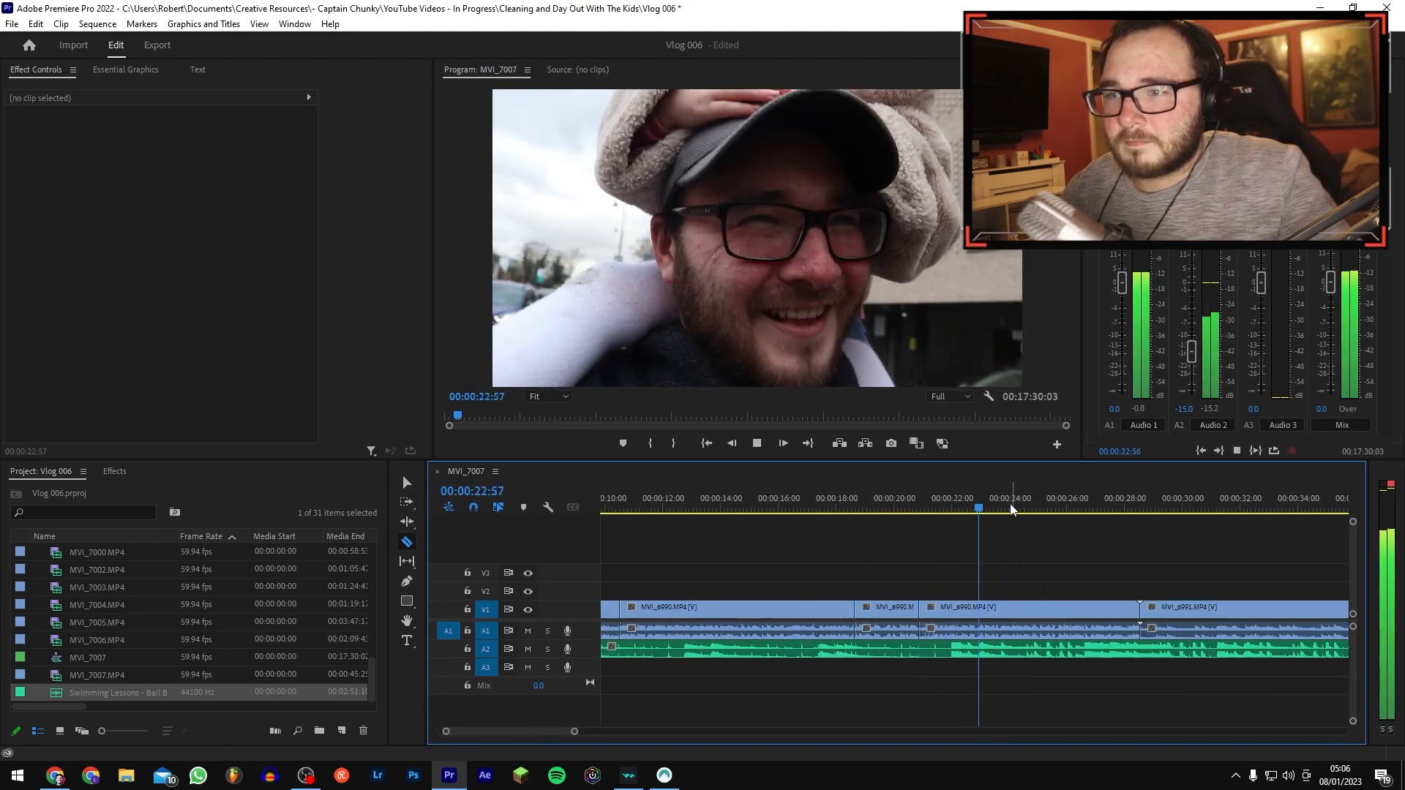
click(940, 607)
Step: Play on to about 26 seconds and ripple-trim the rest of the opening clip from there
key(l)
key(l)
key(k)
key(w)
key(minus)
Step: Return the playhead to near the sequence's start and set the Audio 2 track volume to -10 dB
key(v)
drag(783, 516, 611, 512)
key(equal)
key(equal)
key(equal)
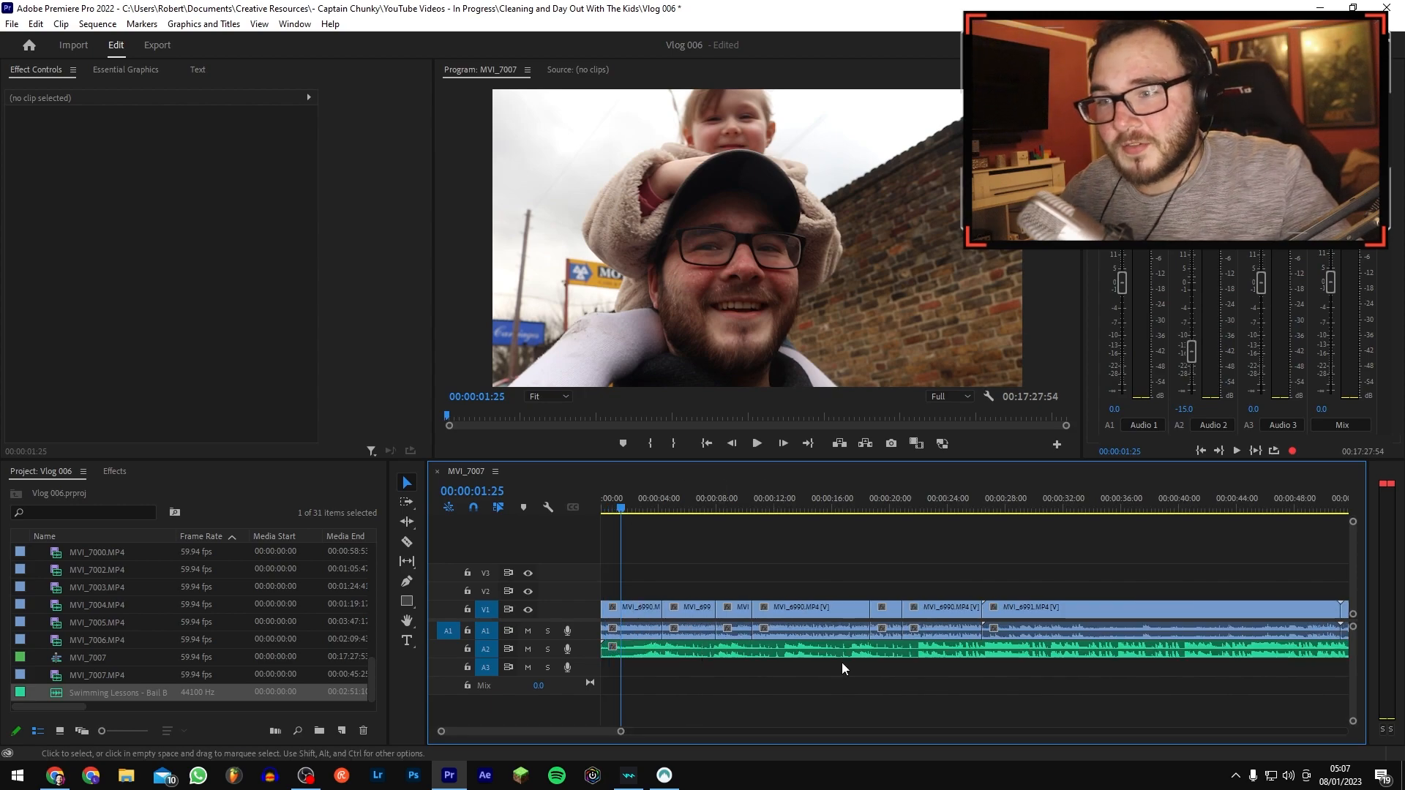
click(1185, 409)
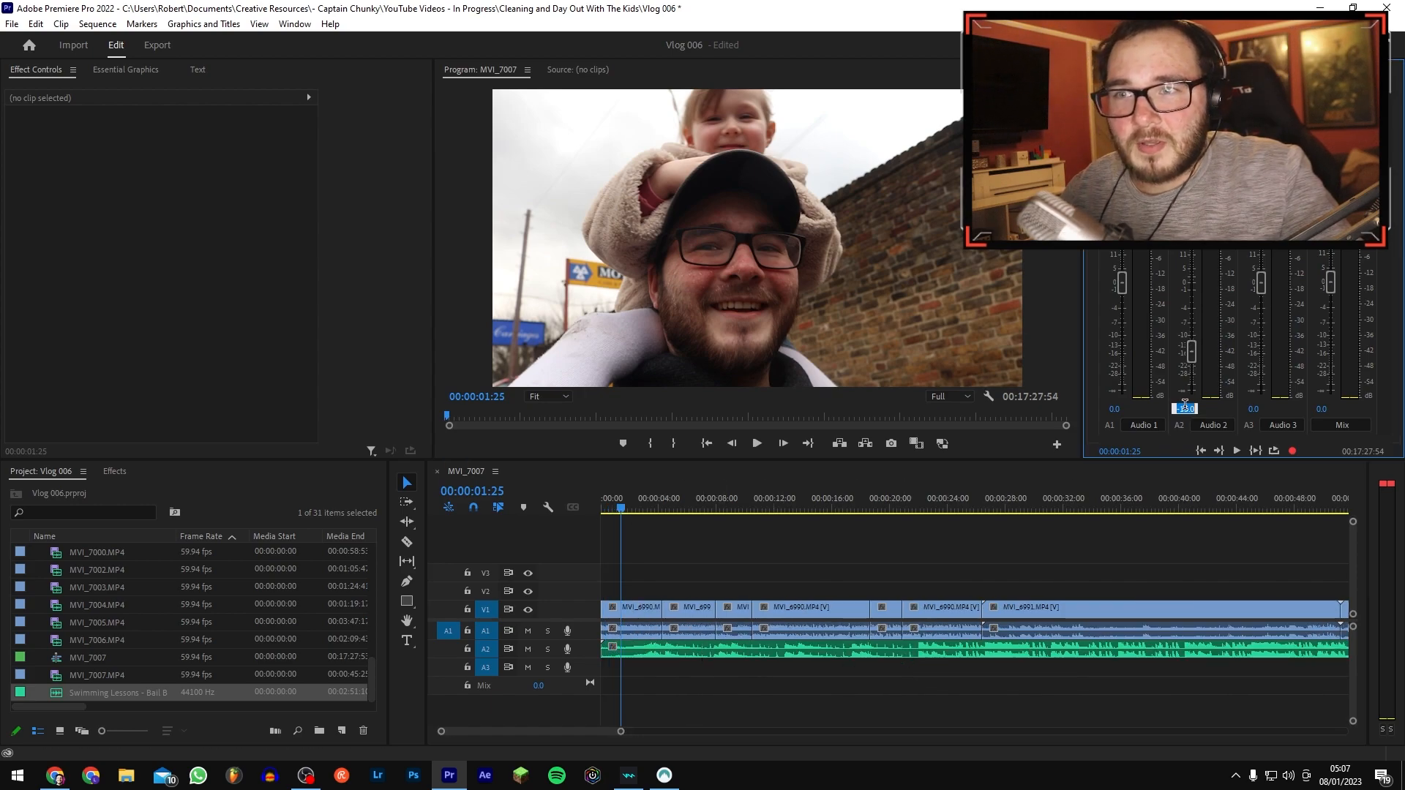
text(-10)
key(Return)
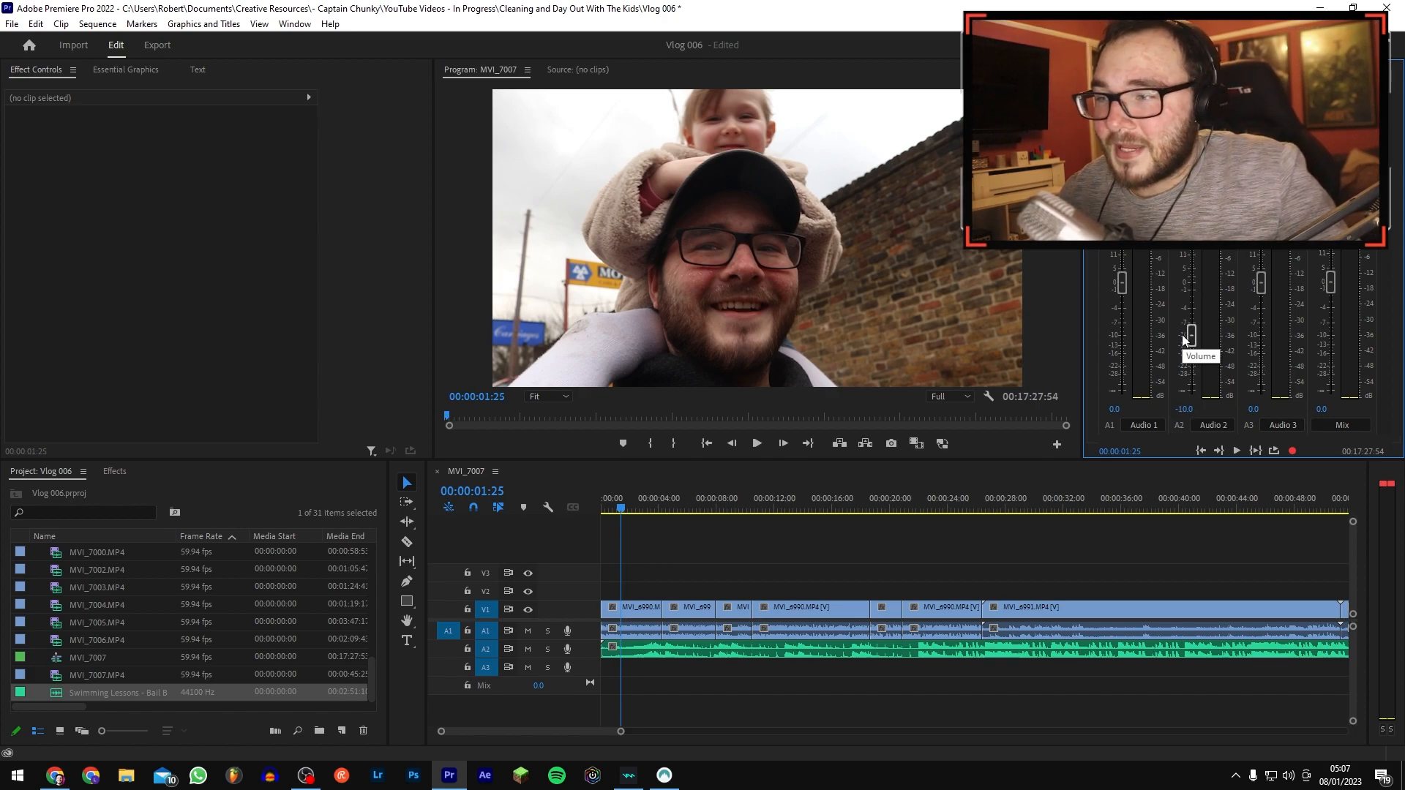
Step: Select the music clip on Audio 2 and play the sequence from its start to check the audio balance
click(625, 504)
drag(951, 651, 665, 648)
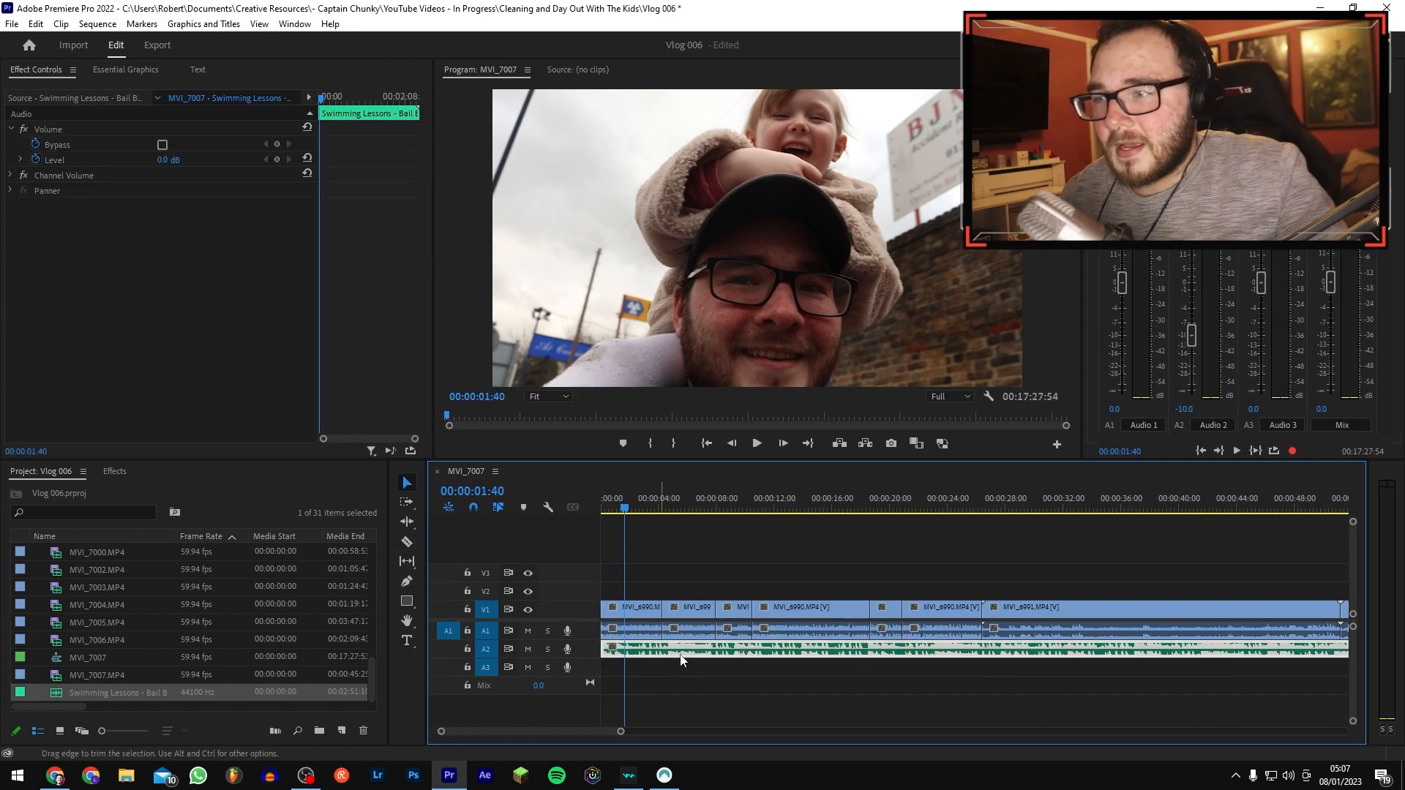
key(Home)
key(space)
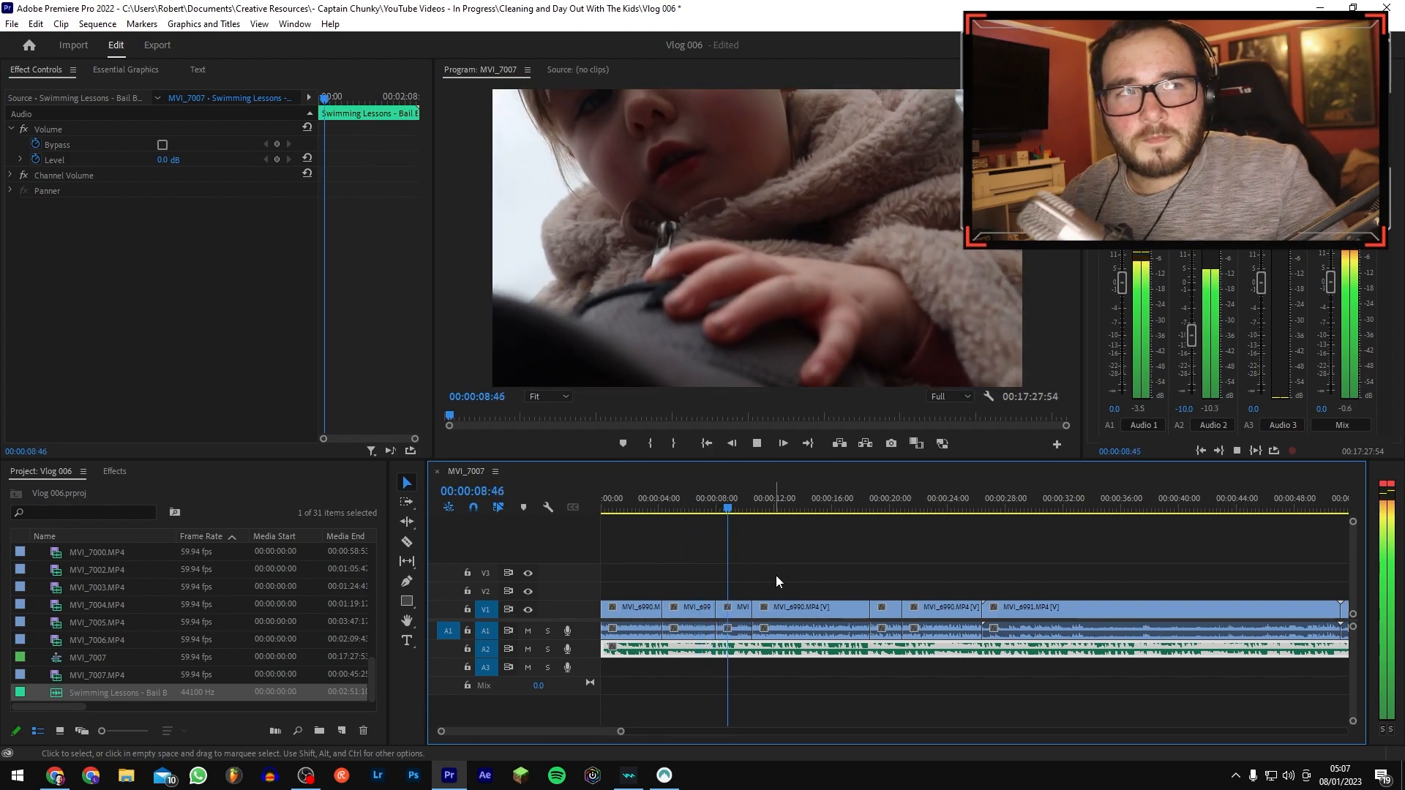
Step: Split the opening clip at about 16.5 and 17.2 seconds, and ripple out the stretch from the second split to 00:00:17:56
click(842, 504)
key(c)
click(849, 608)
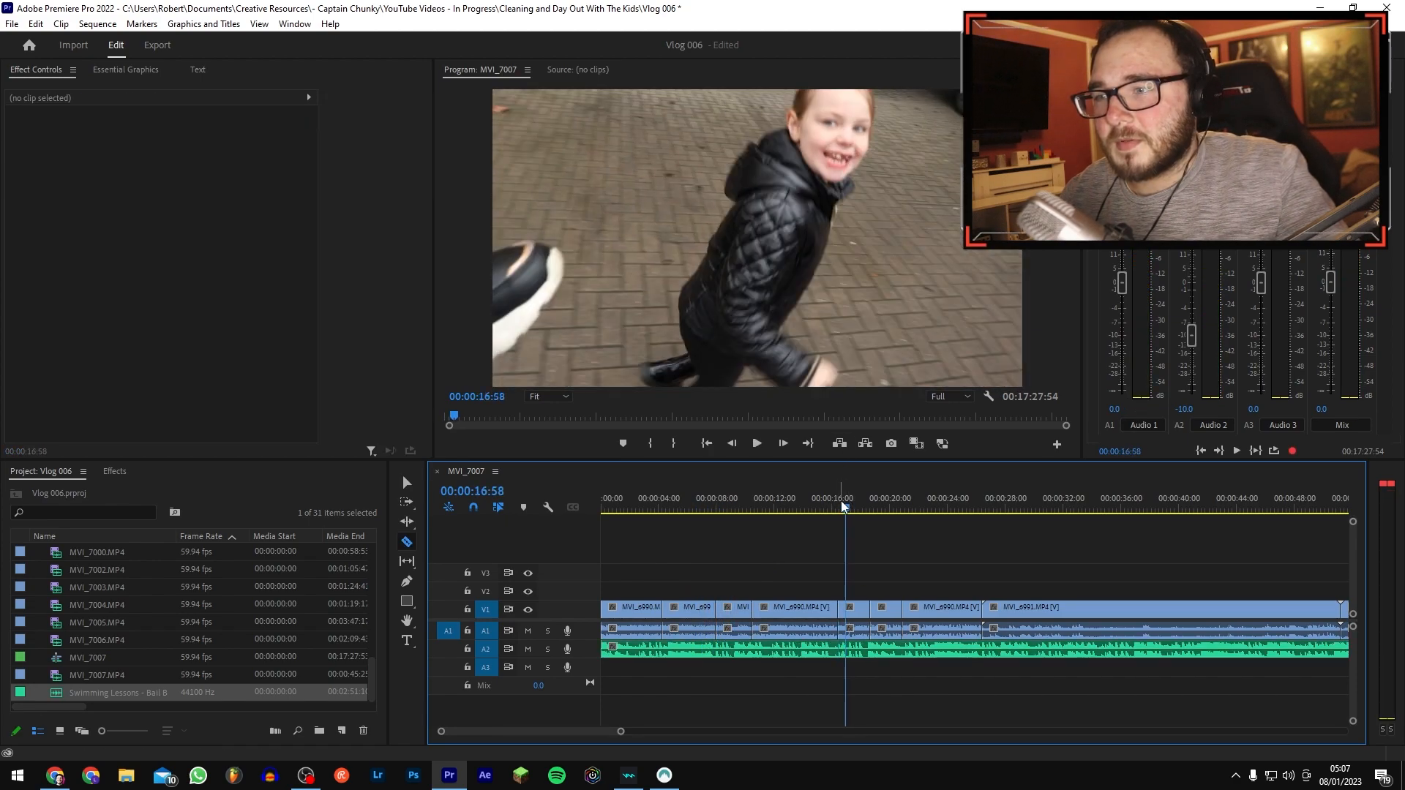
key(=)
key(space)
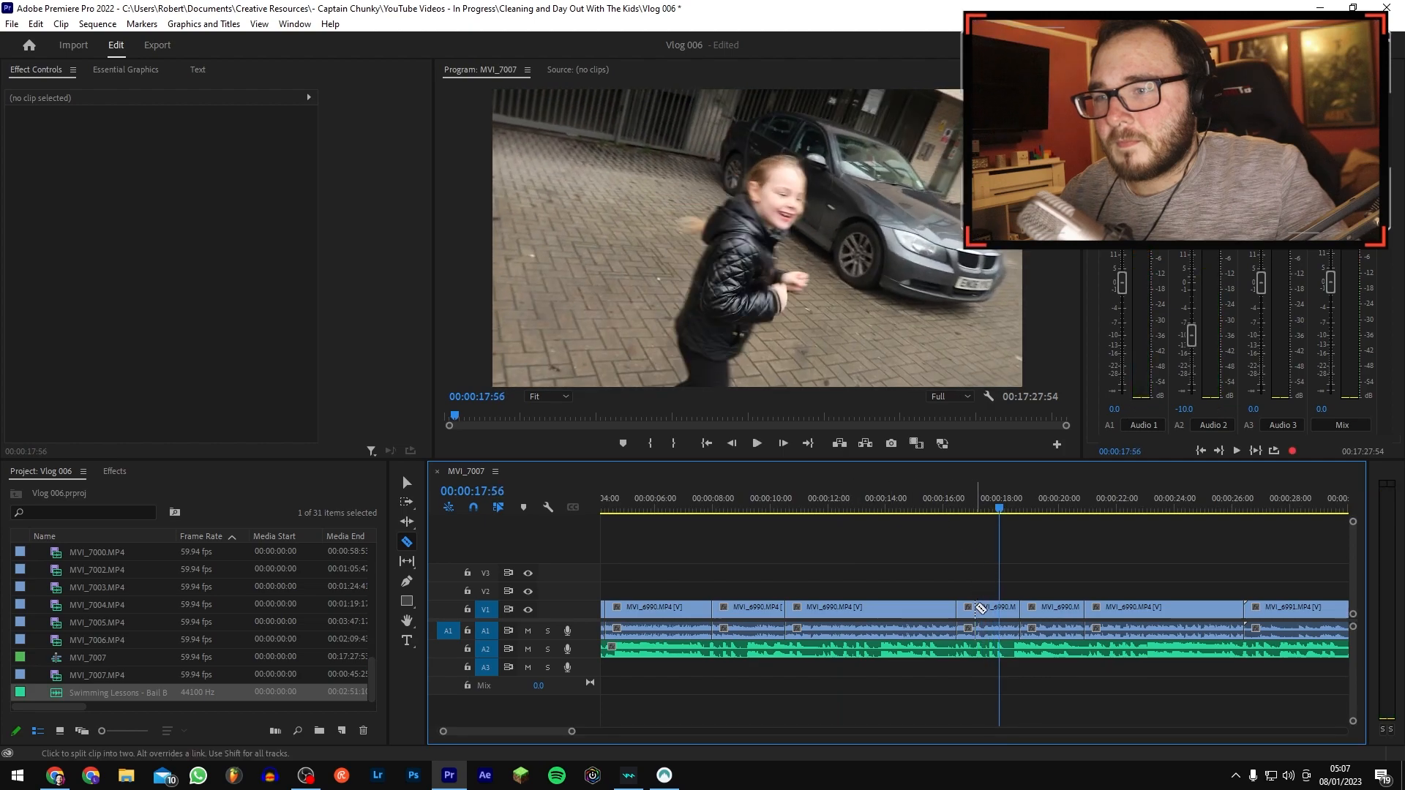
click(979, 610)
key(v)
key(q)
Step: Play from 00:00:16:18 to 00:00:26:13 to review the cuts against the music, with more of the sequence in view
click(946, 497)
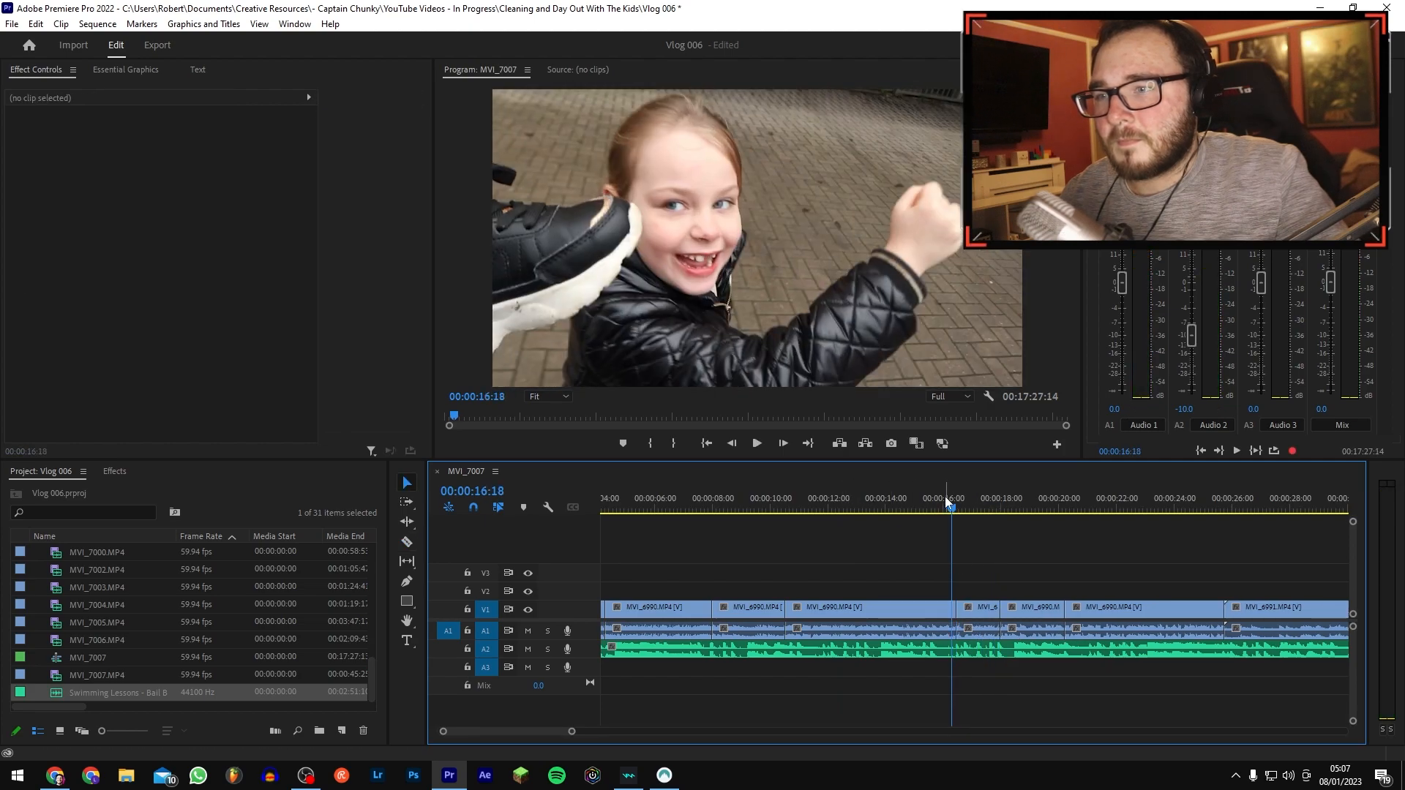
key(space)
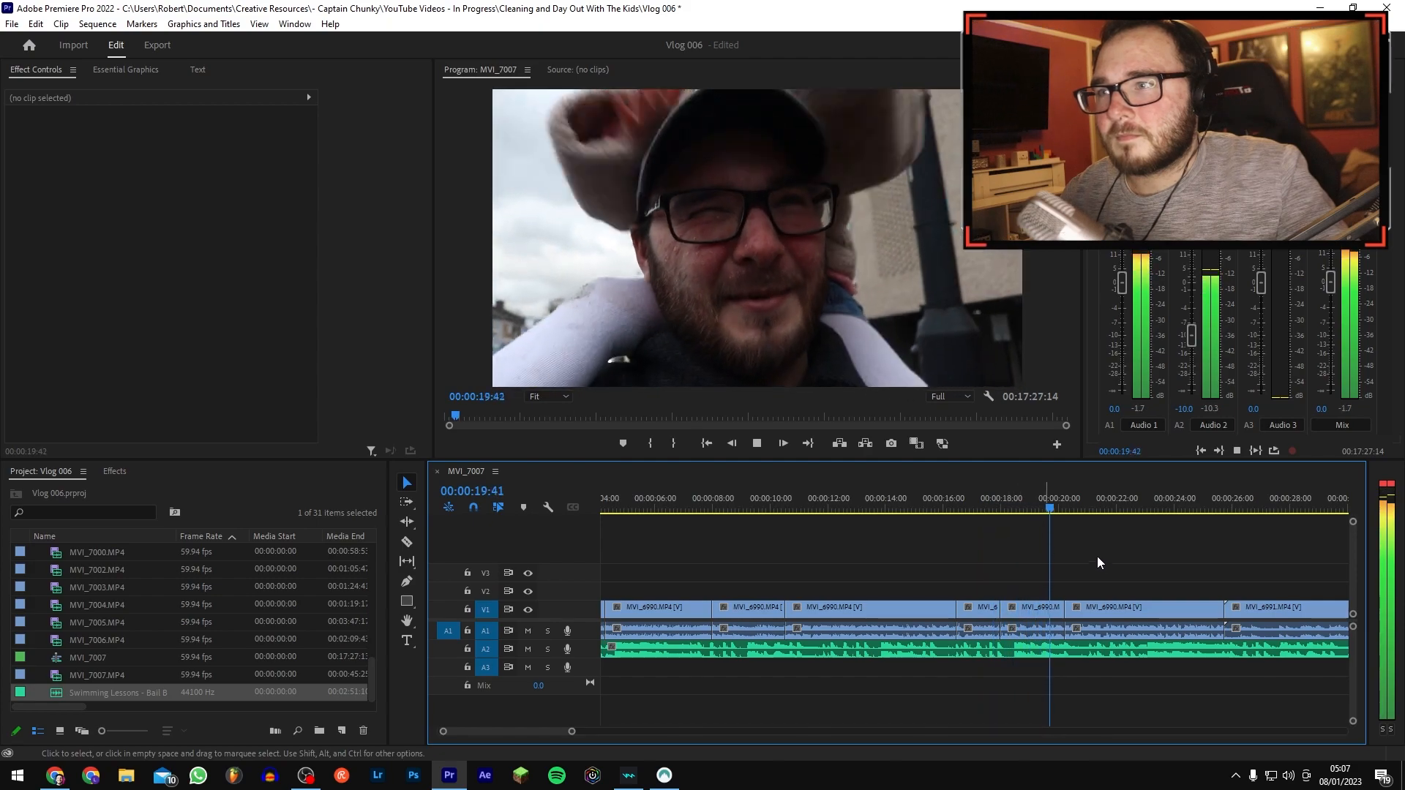
scroll(1087, 564, down, 3)
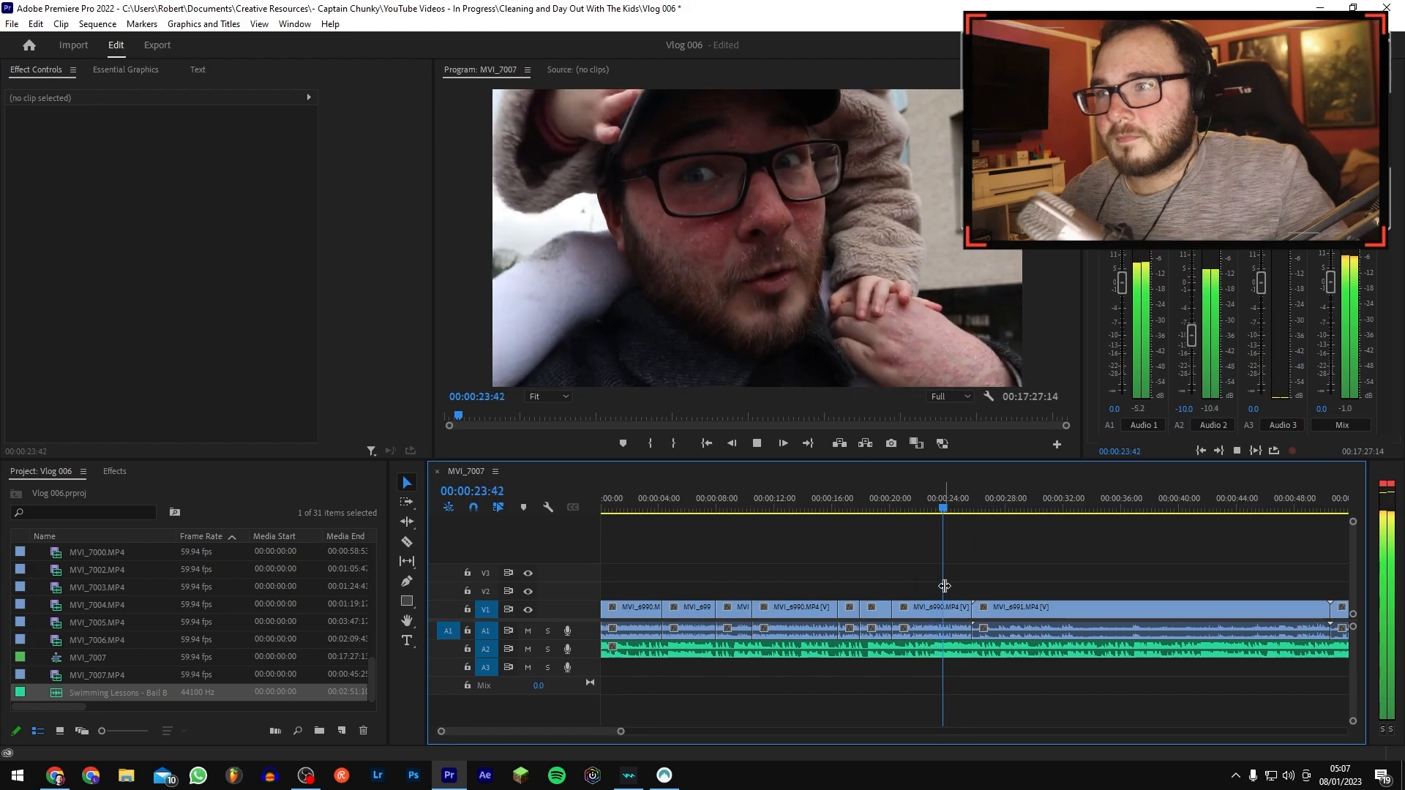
scroll(915, 590, down, 8)
key(space)
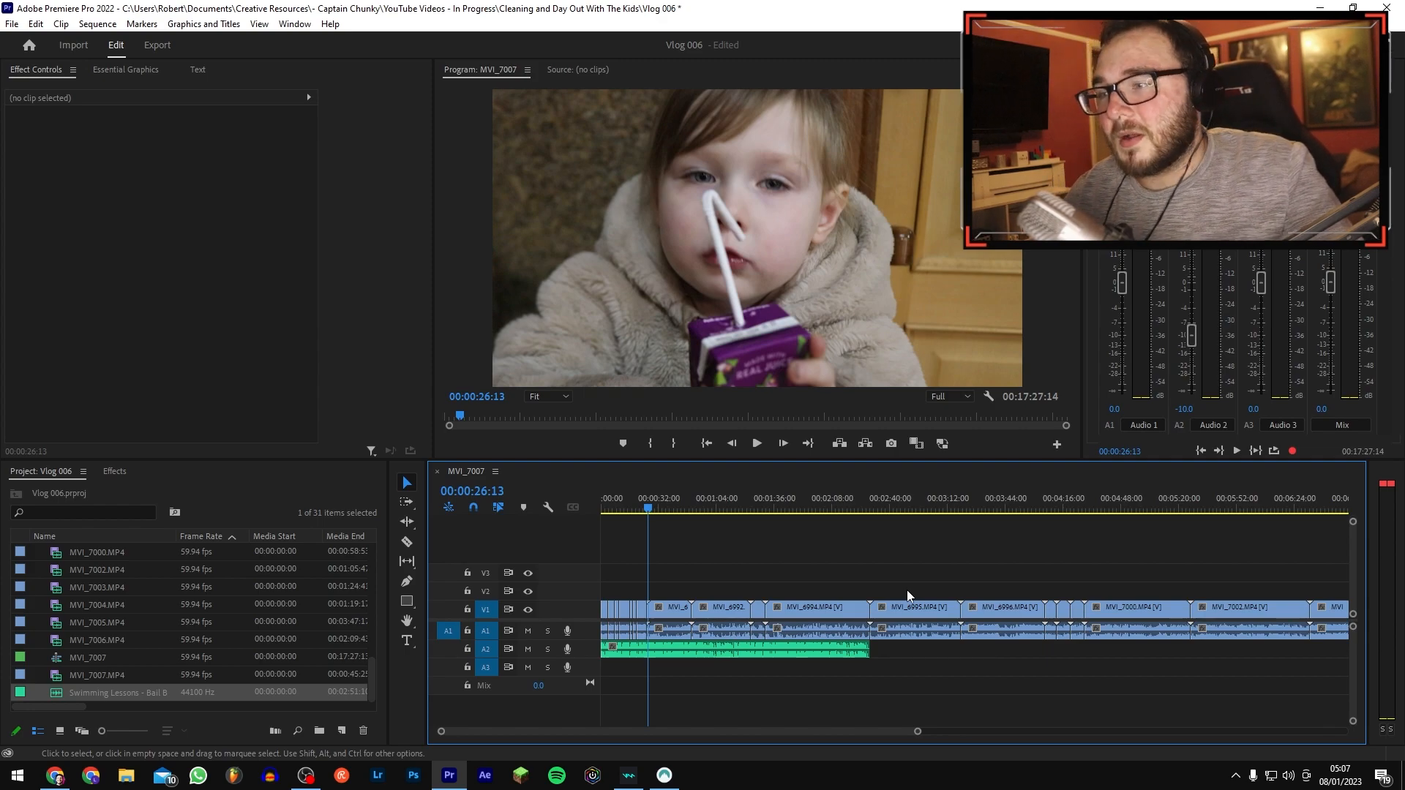
scroll(724, 660, down, 2)
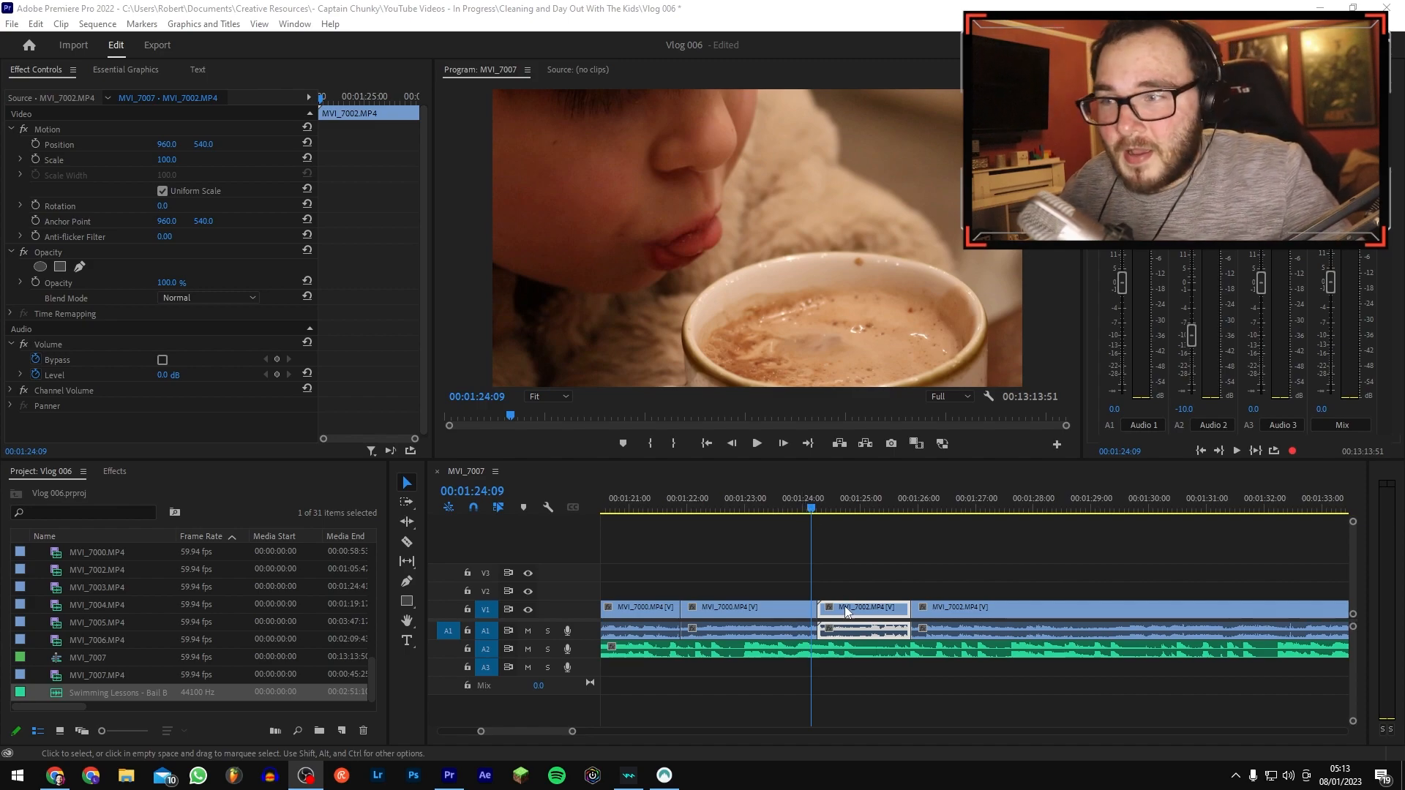
Step: Play past the first MVI_7002.MP4 segment to 00:01:26:19 and ripple-extend the segment's end to that point
click(863, 583)
click(894, 517)
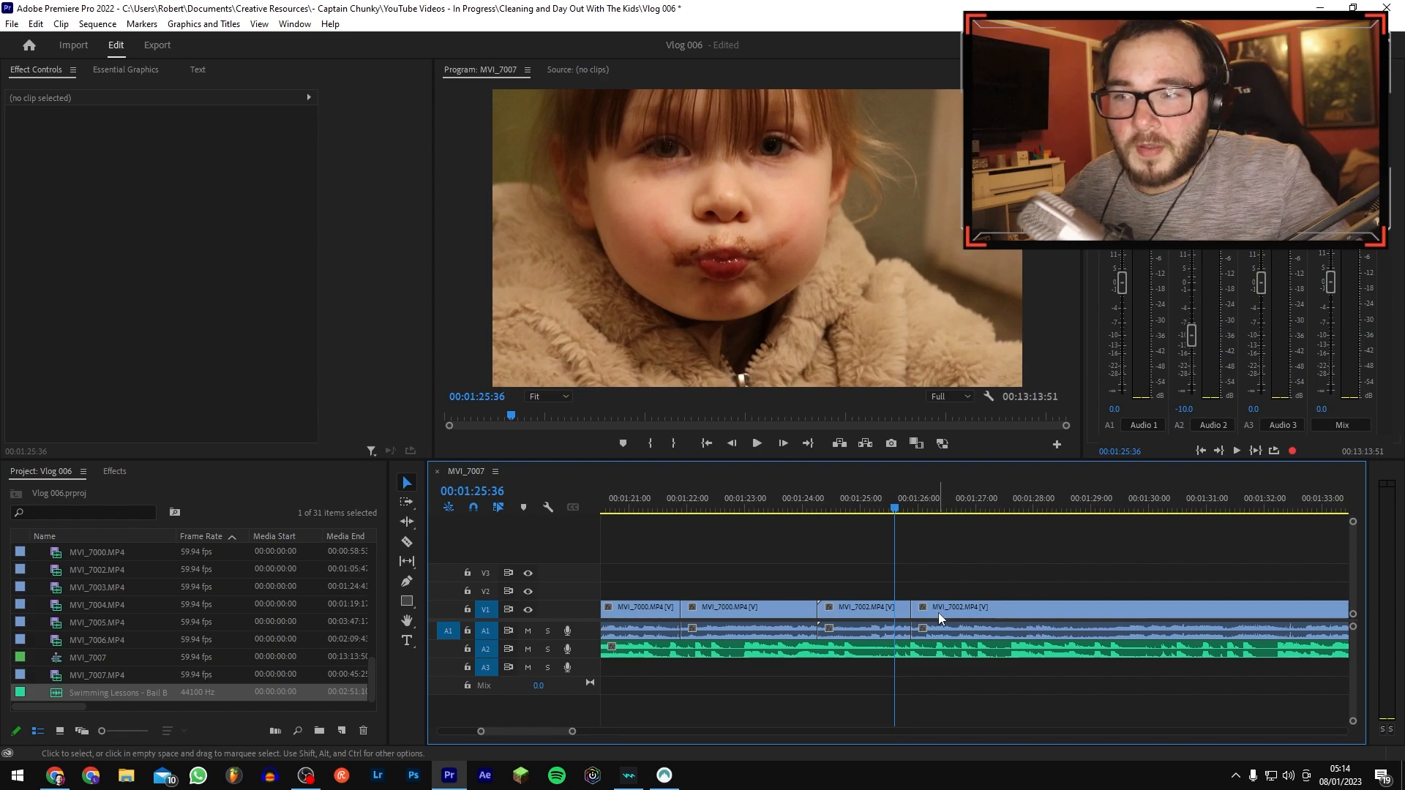
click(853, 499)
key(space)
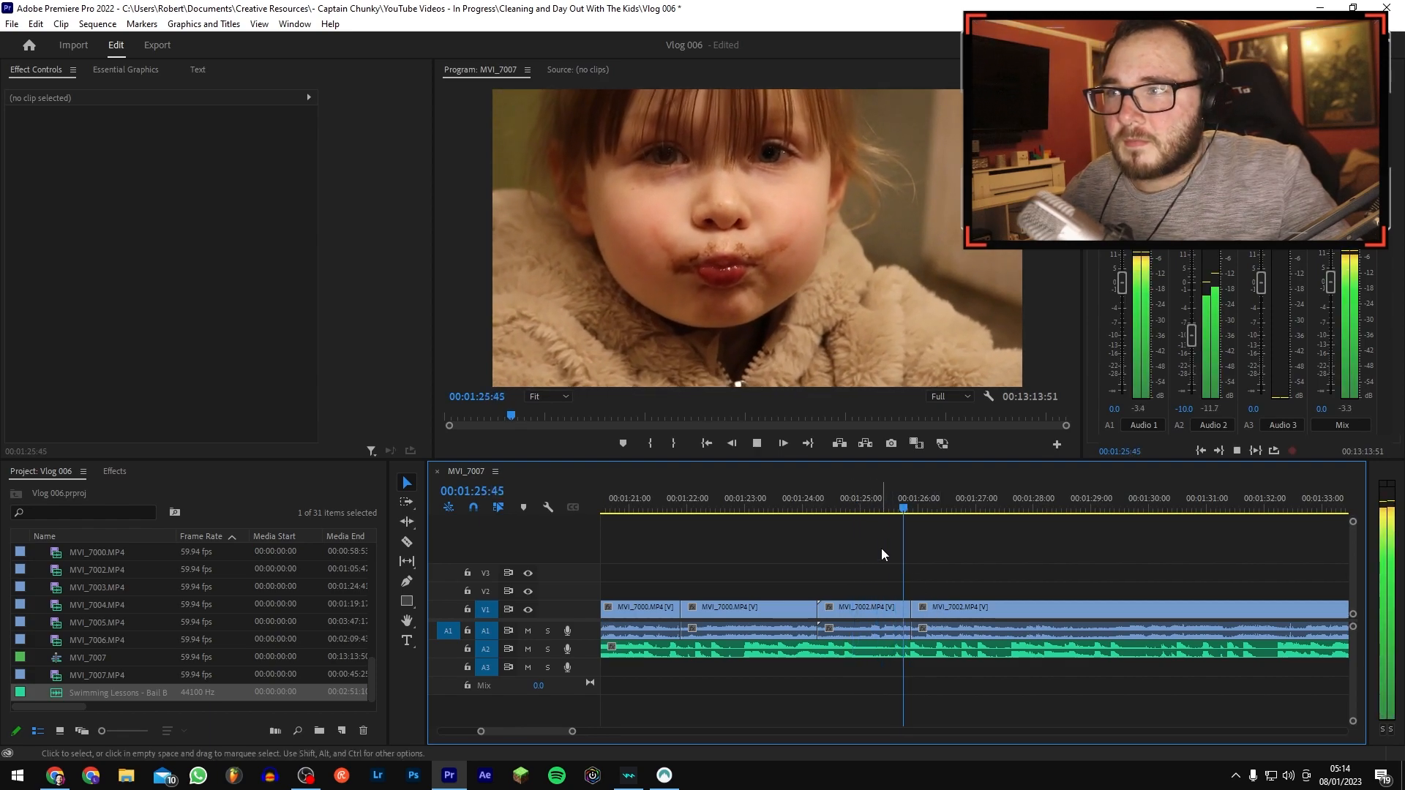
key(space)
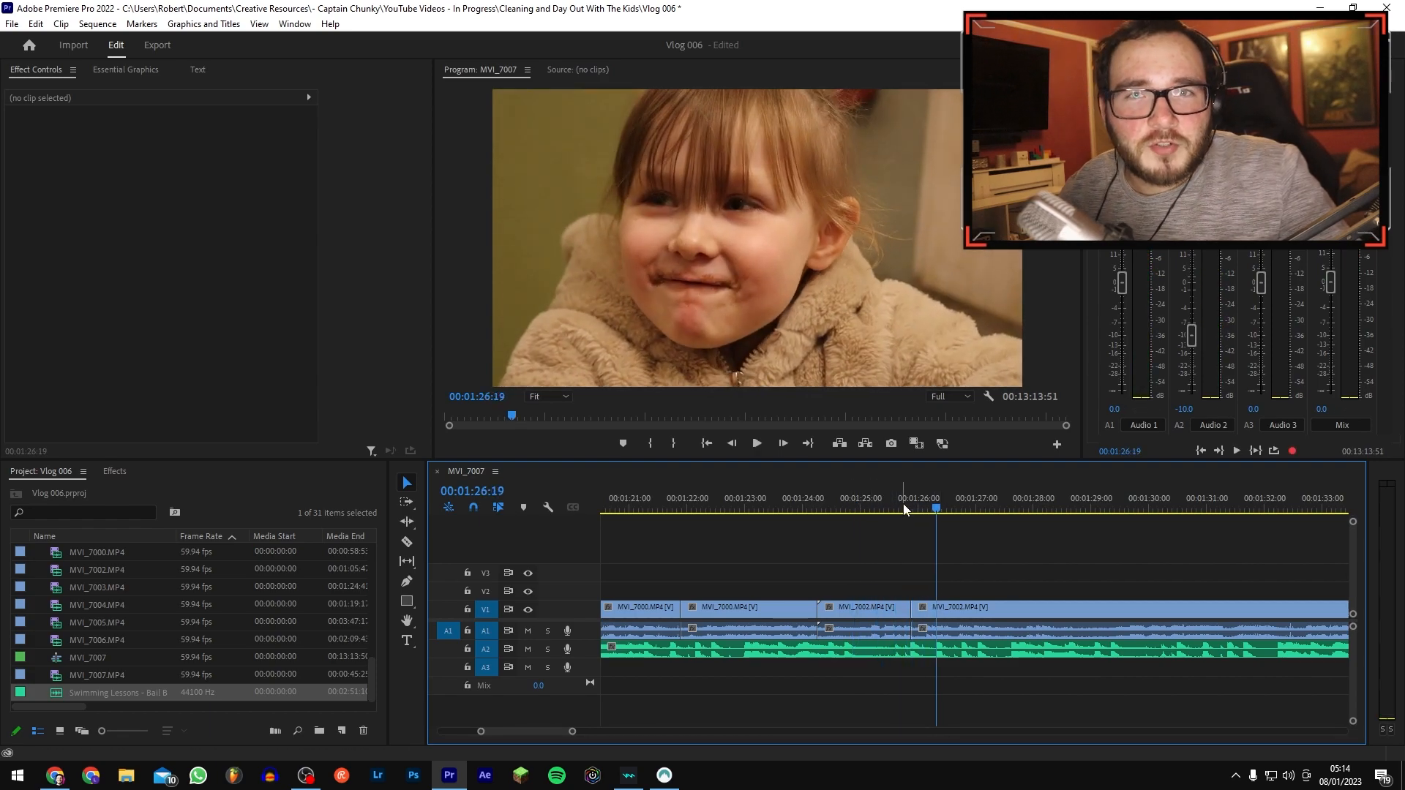
click(895, 612)
drag(910, 627, 993, 623)
click(901, 613)
drag(1127, 635, 1201, 644)
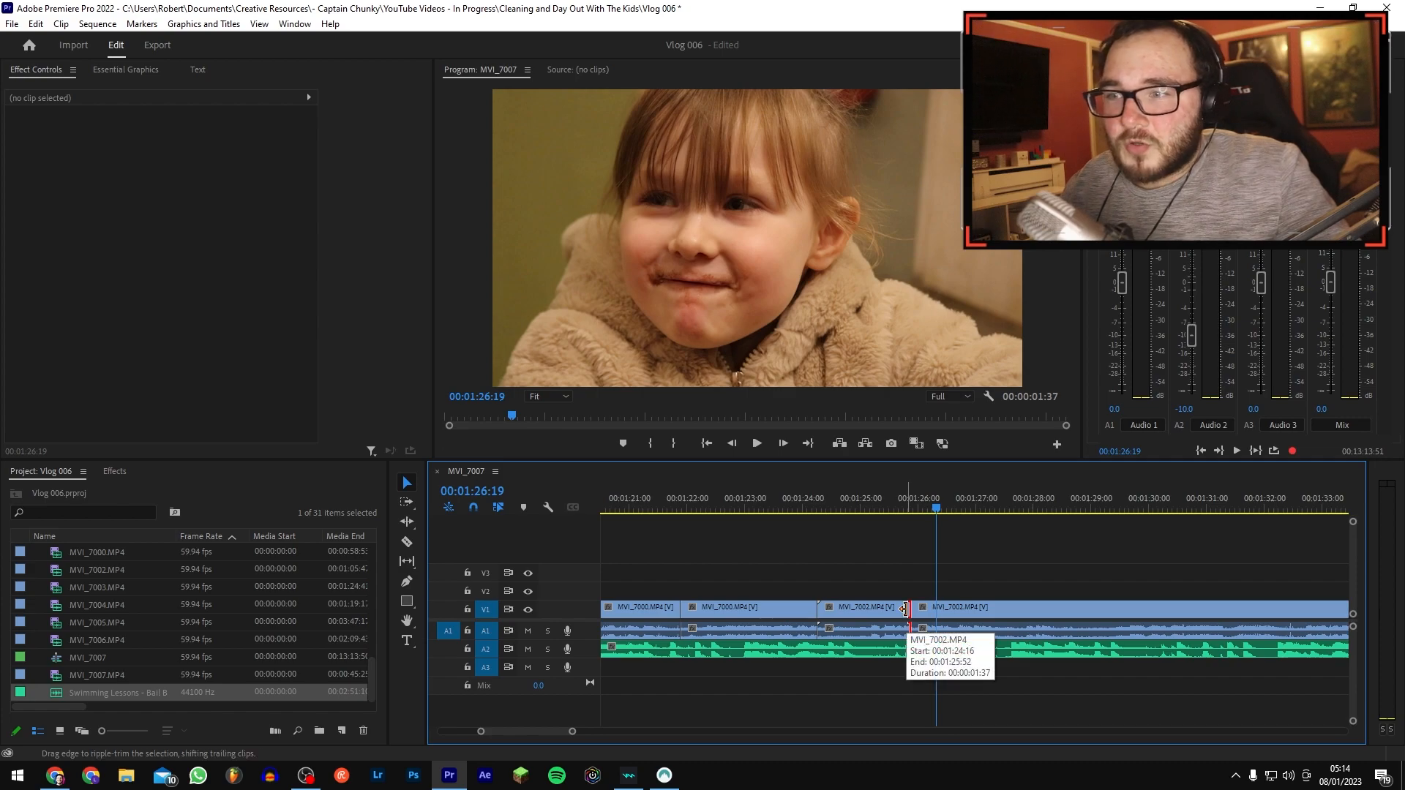
drag(904, 611, 934, 610)
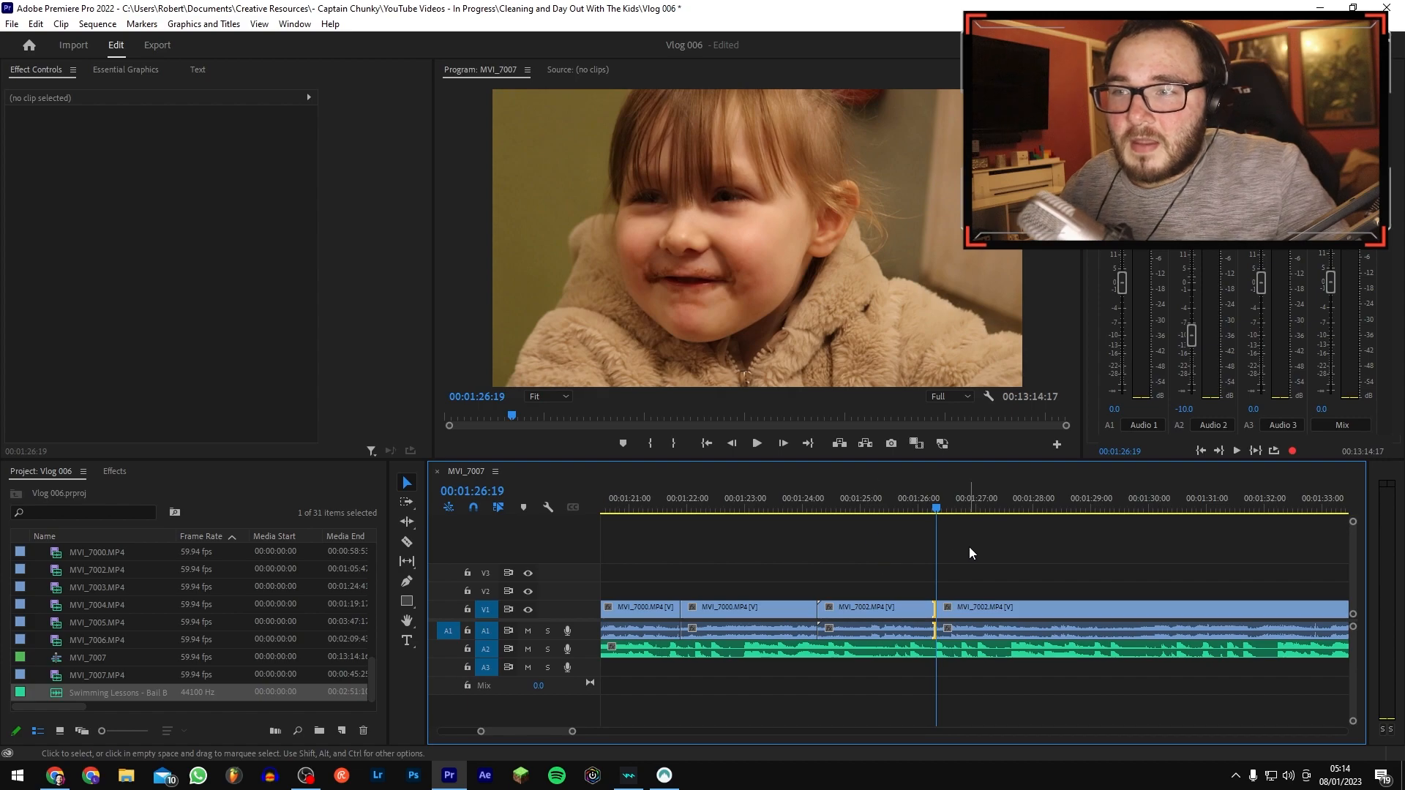
drag(885, 512, 923, 500)
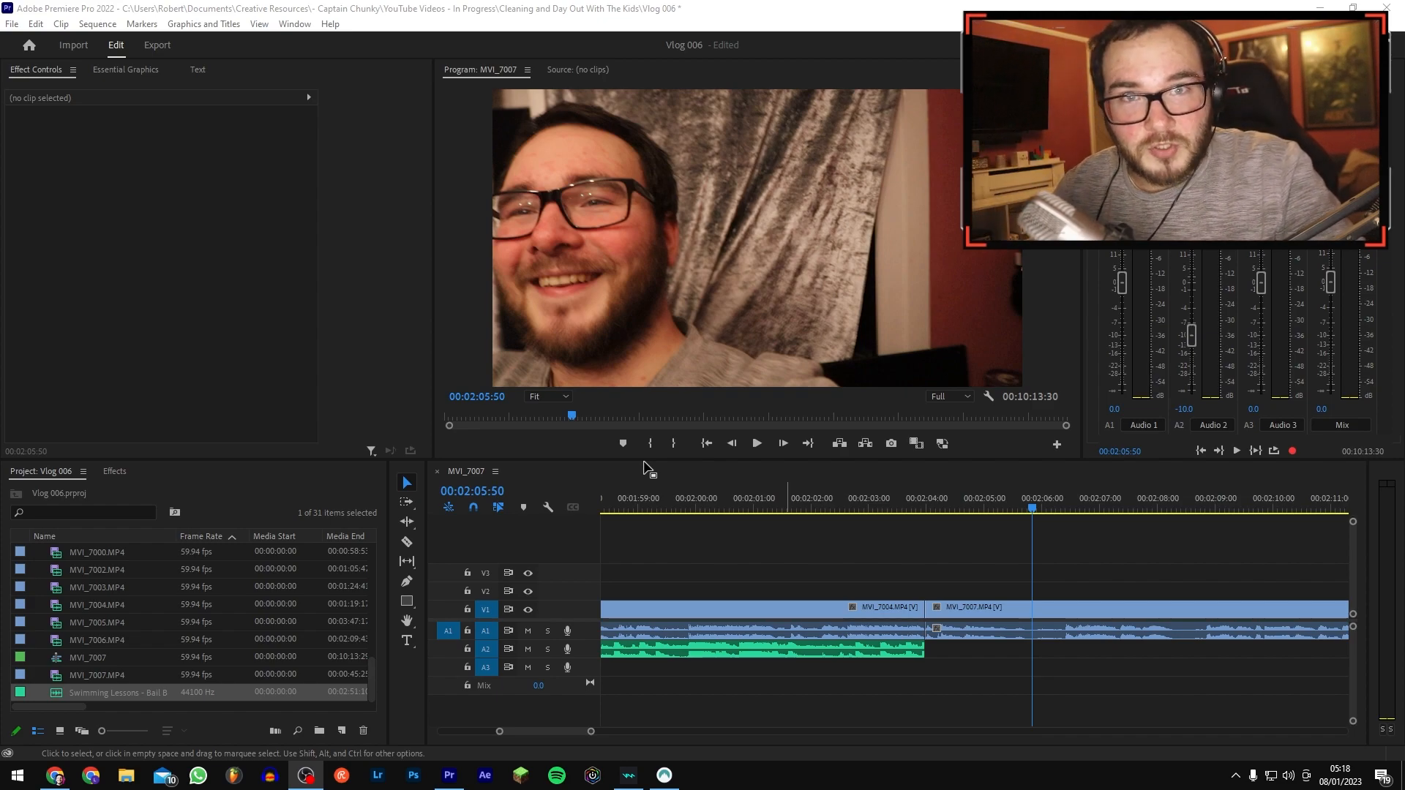
Step: Examine the timeline around 00:02:04, where the music on Audio 2 ends and MVI_7007.MP4 begins
click(898, 572)
key(minus)
key(minus)
key(minus)
key(minus)
key(minus)
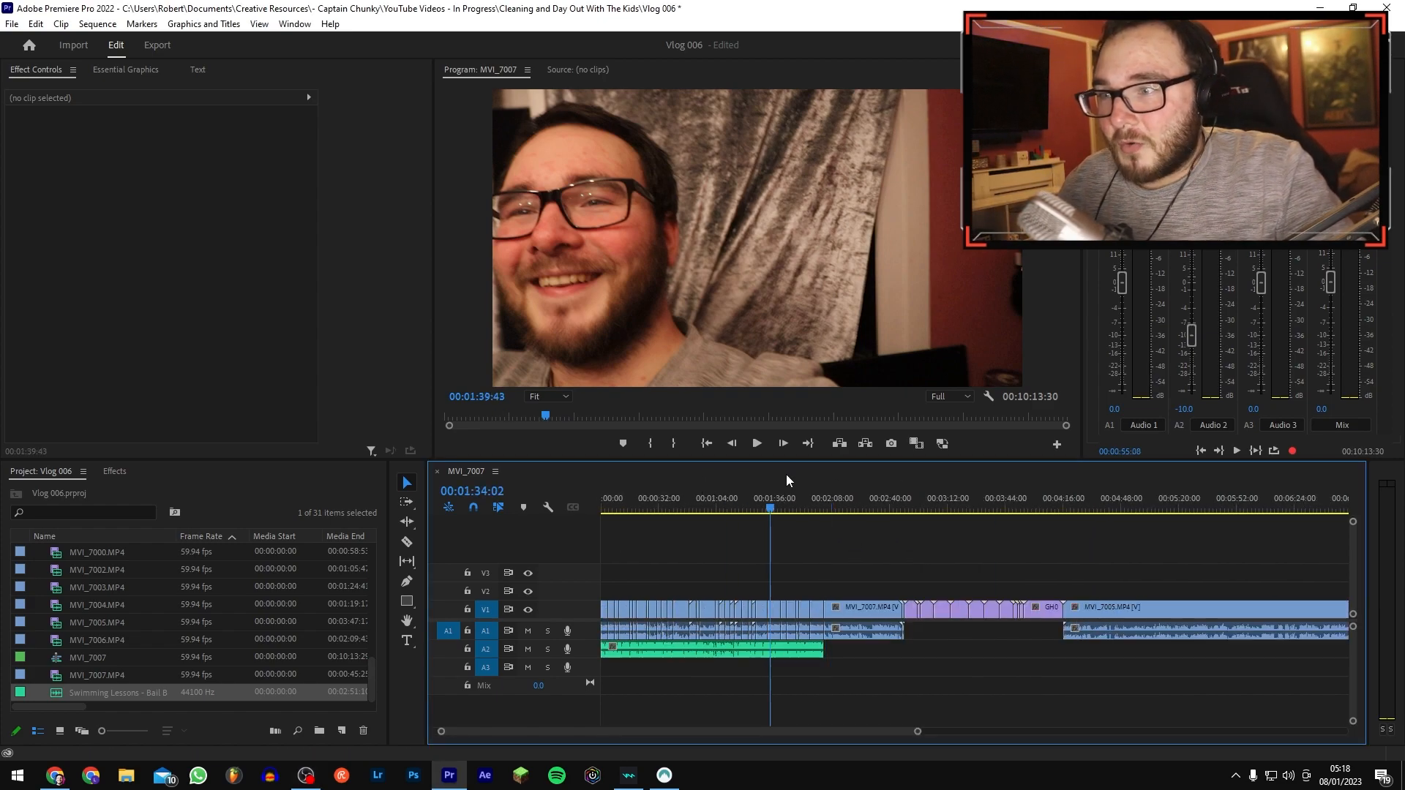
drag(818, 484, 837, 487)
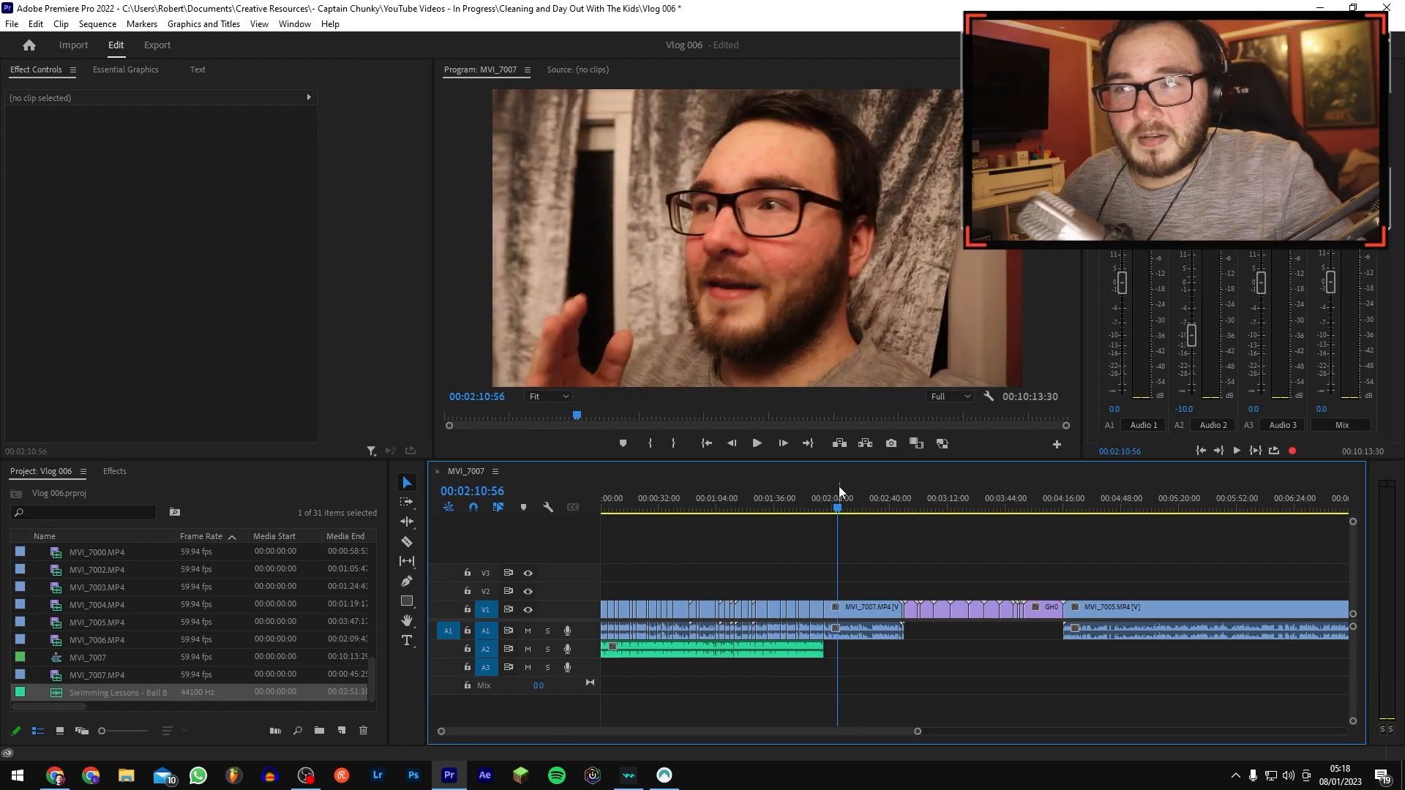
key(equal)
key(equal)
key(equal)
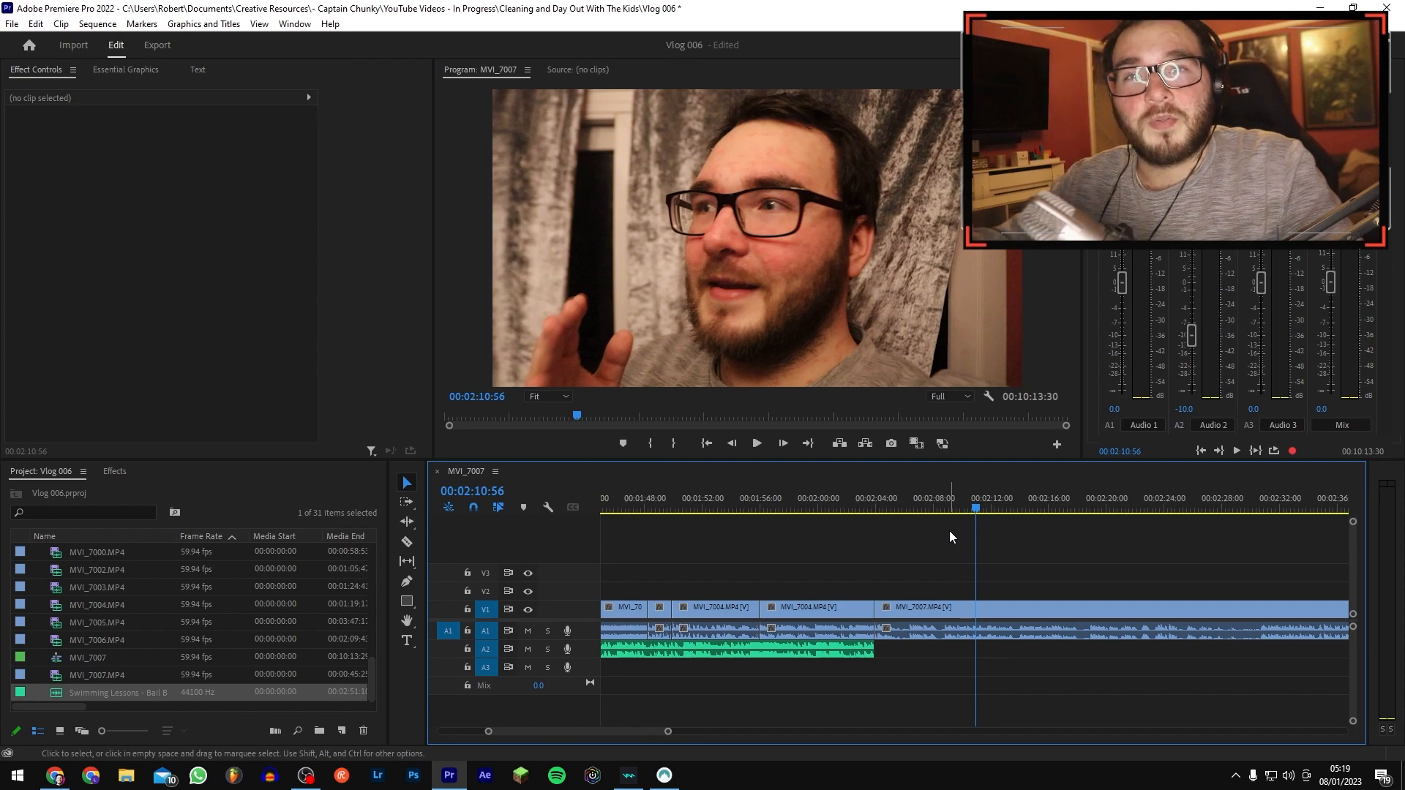
key(minus)
Step: Play from 00:01:57:58 across the change to MVI_7007.MP4, and inspect the clip at 00:02:06:25
click(884, 499)
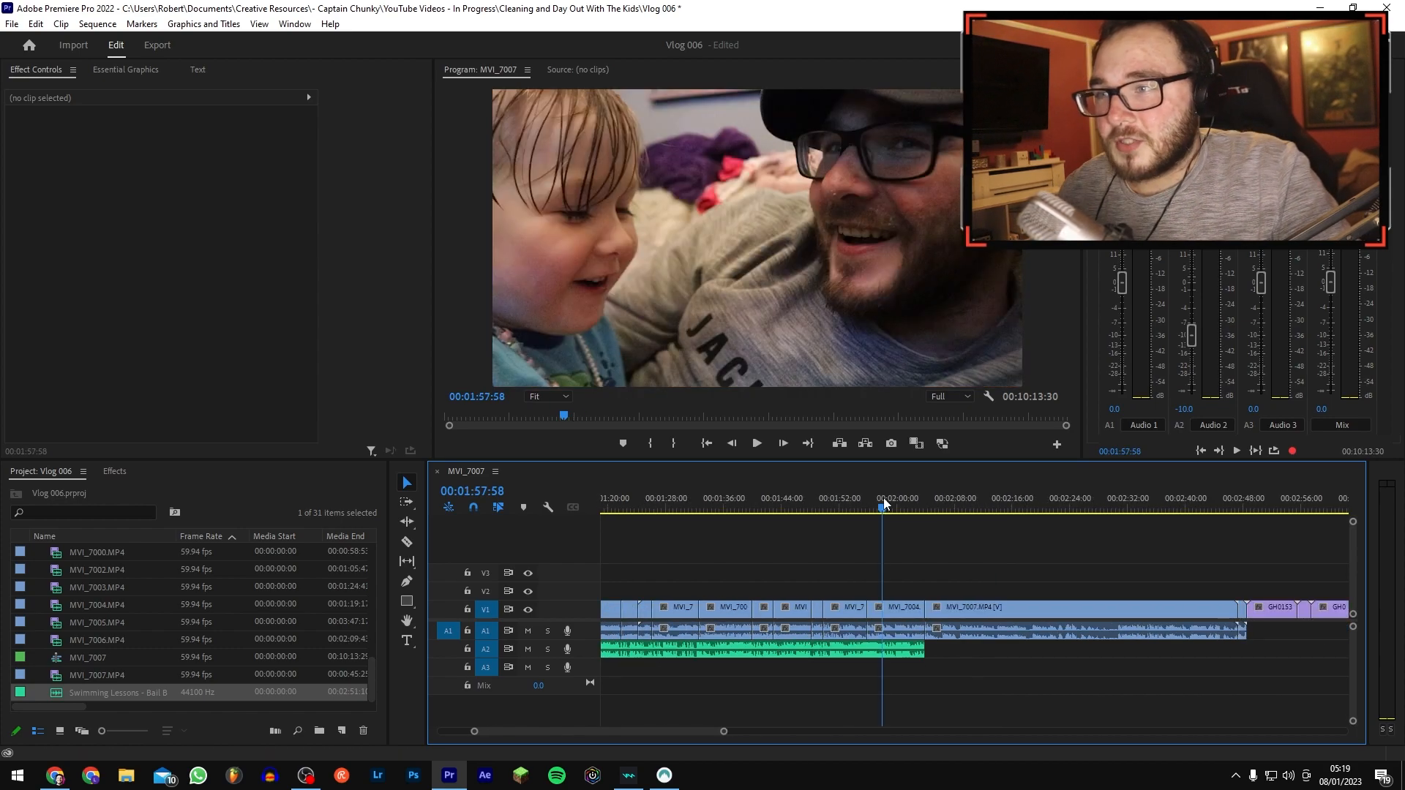
key(space)
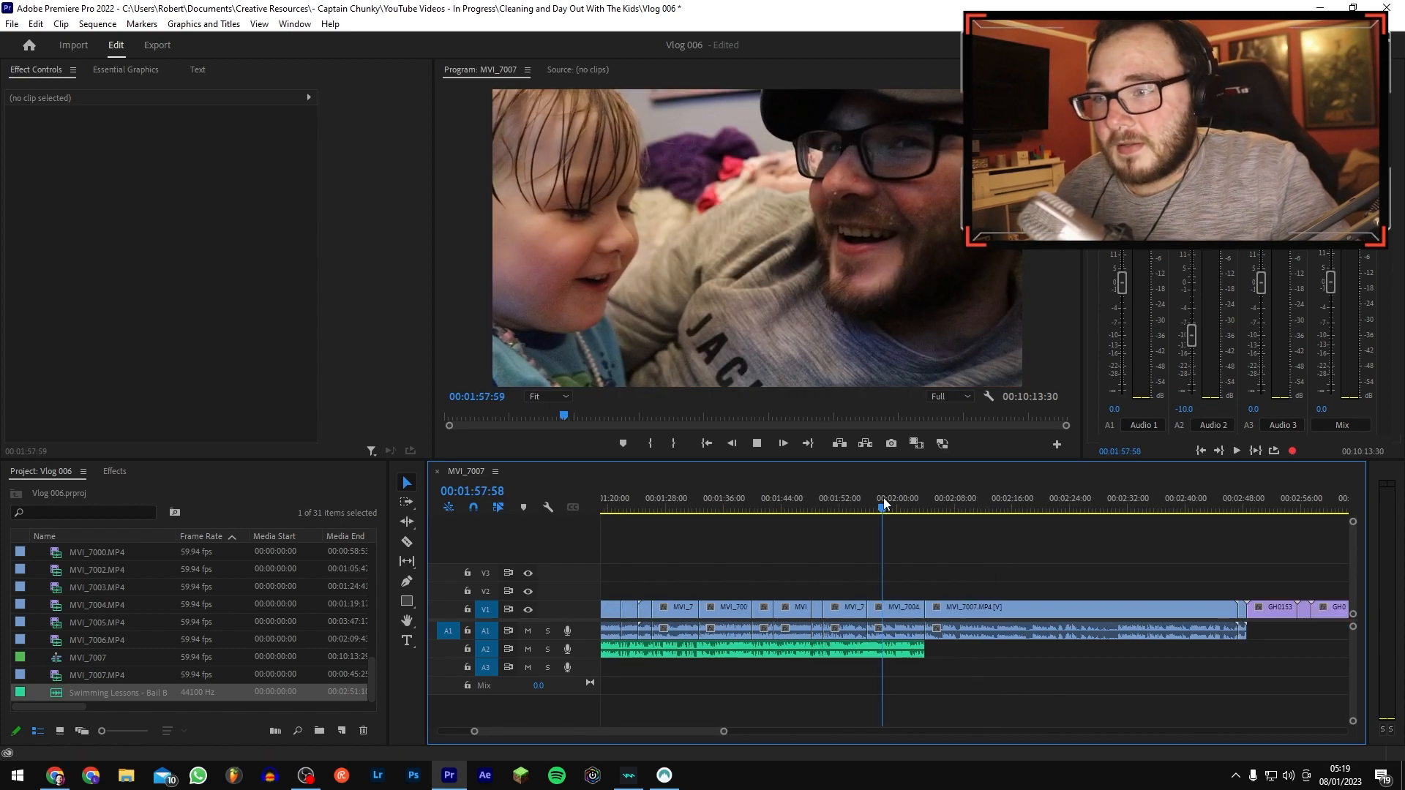
key(equal)
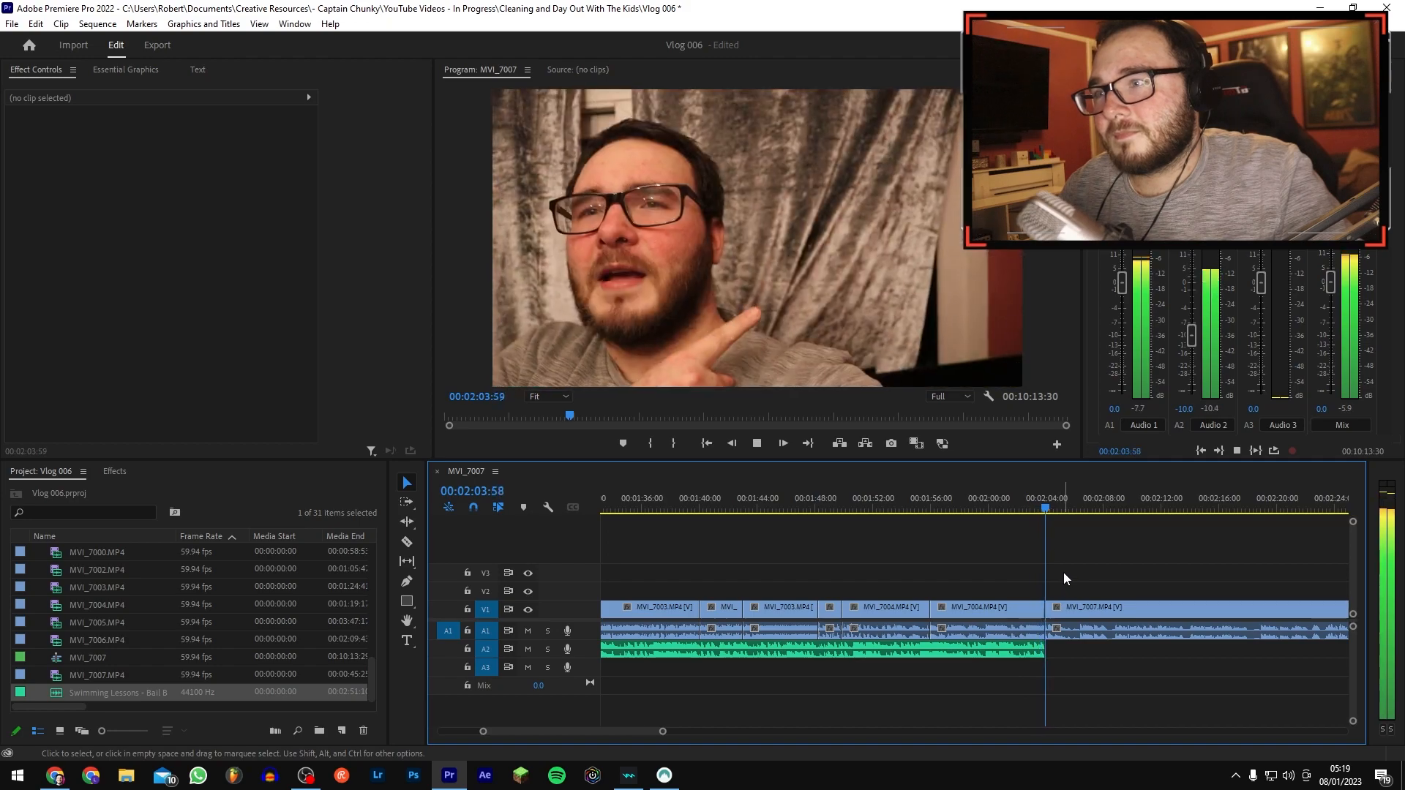
key(space)
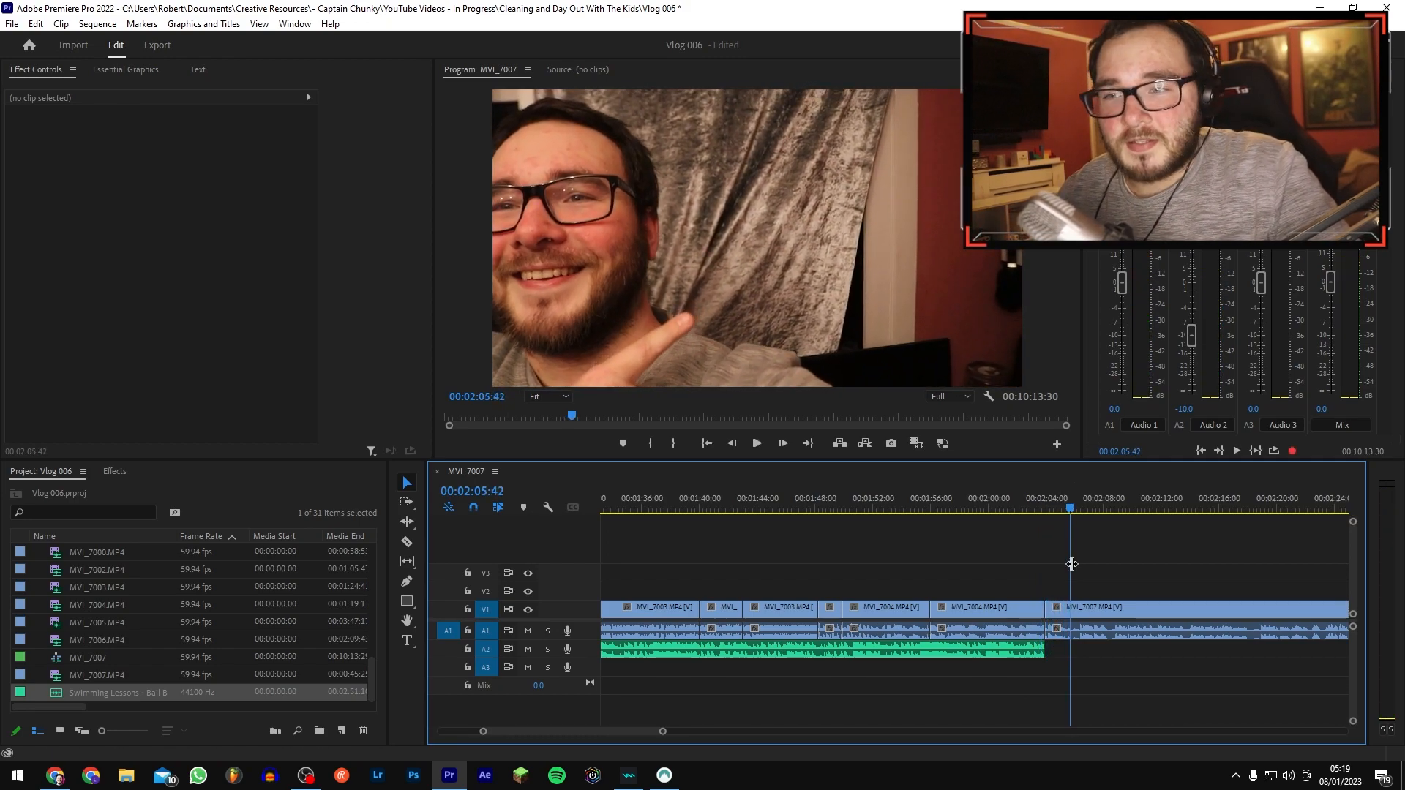
key(equal)
click(999, 515)
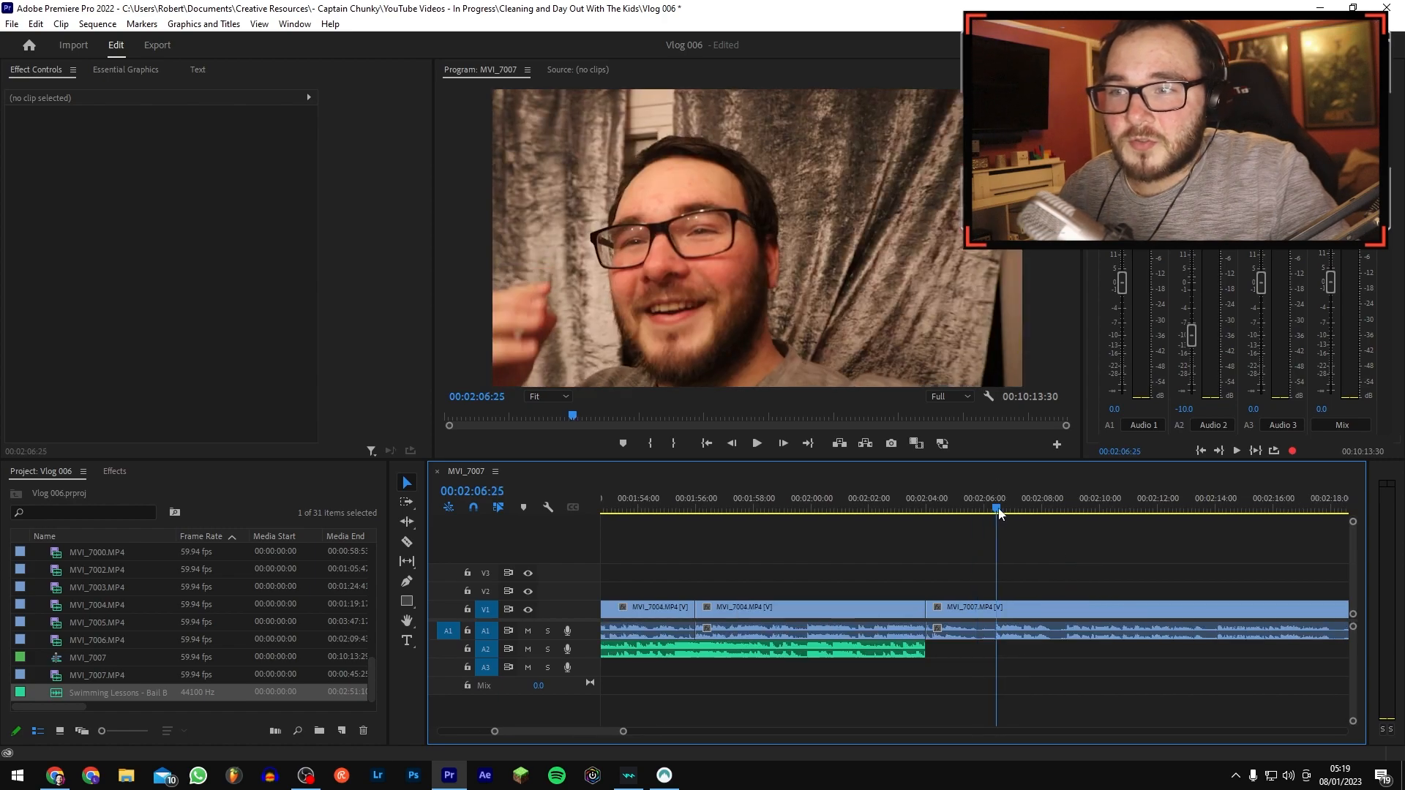
key(equal)
Step: Play MVI_7007.MP4 from 00:02:10:19 to 00:02:11:46, split out an unwanted piece of it, and ripple-delete that piece
click(982, 504)
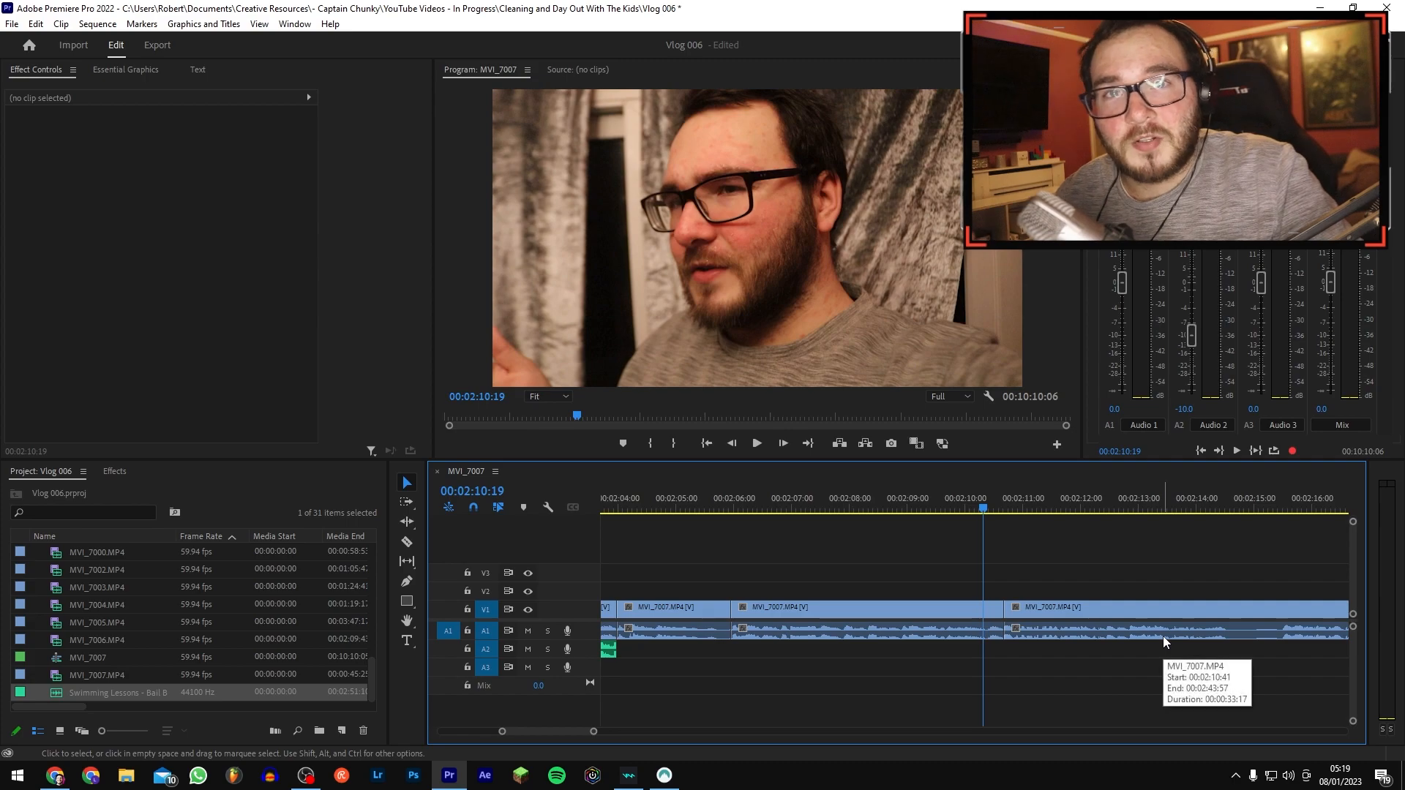
key(space)
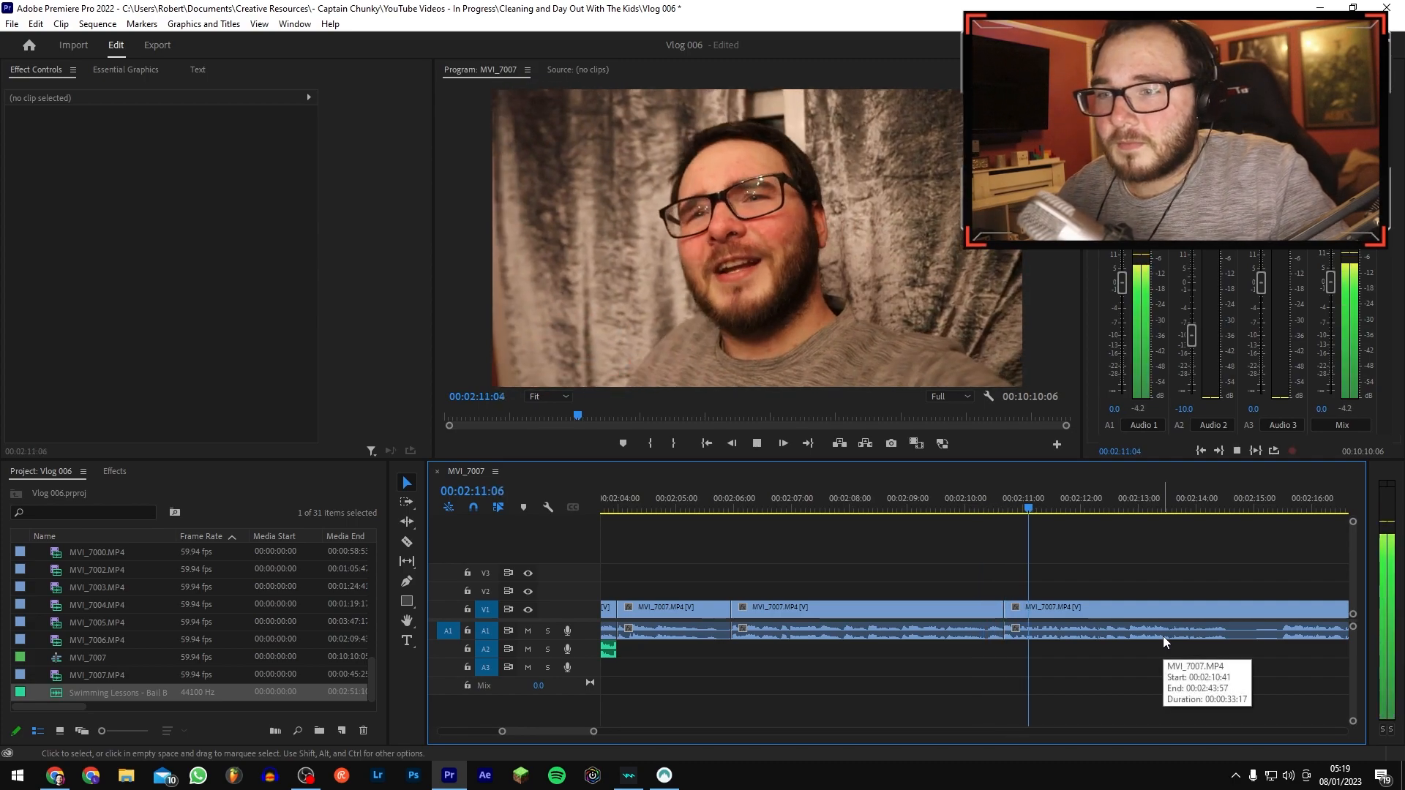
key(equal)
key(space)
key(c)
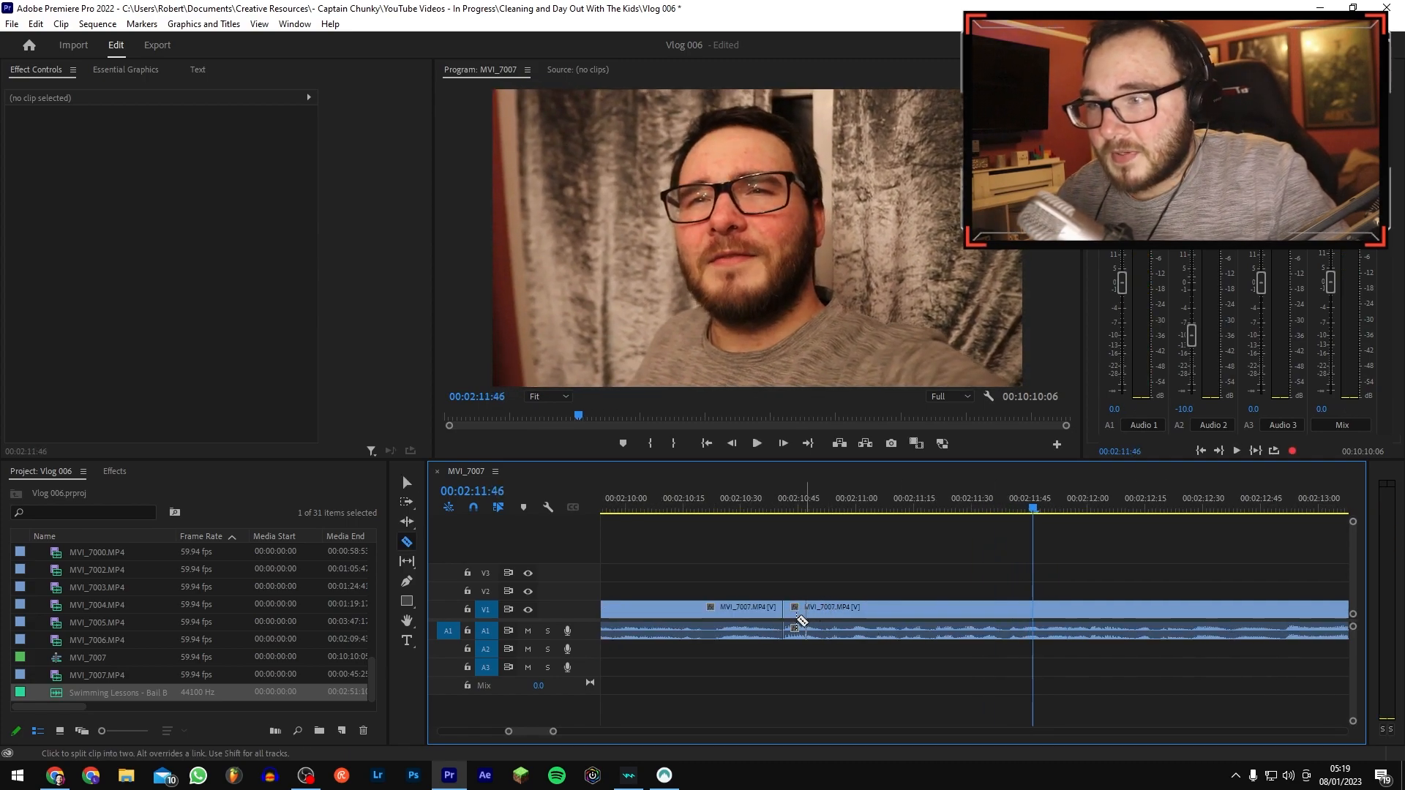
click(796, 506)
key(space)
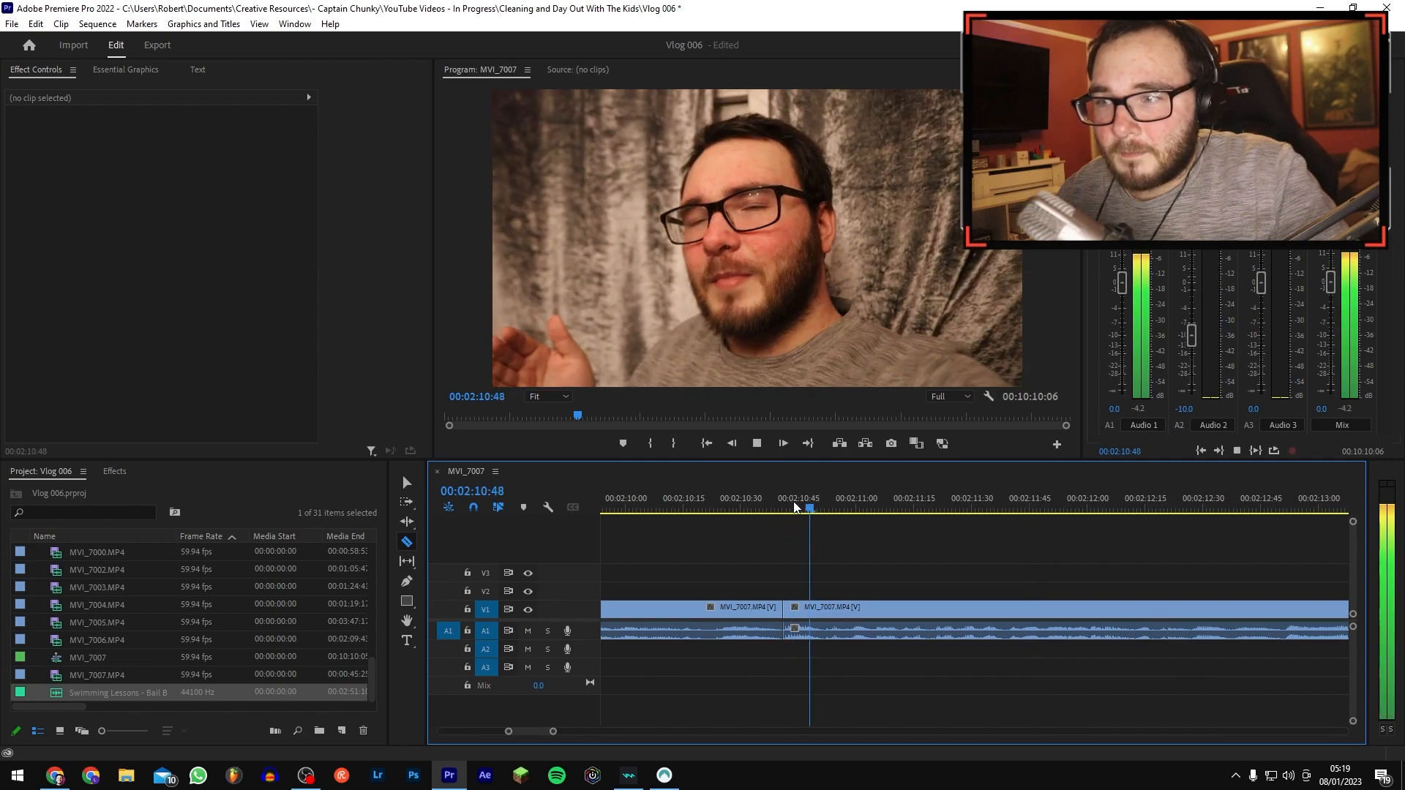
key(space)
key(minus)
click(1040, 609)
click(997, 611)
key(v)
click(999, 612)
key(shift+Delete)
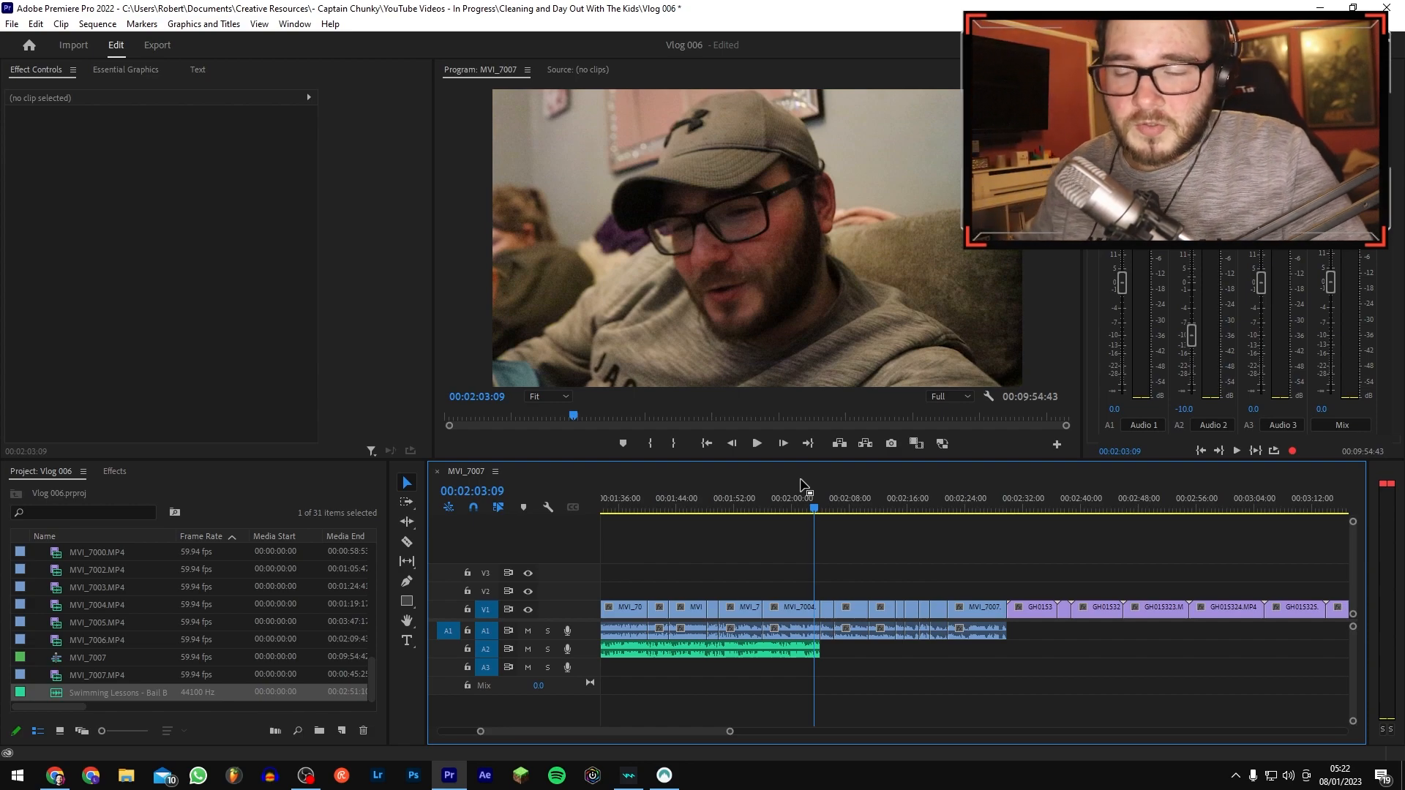
Step: Play from 00:02:02:01 to 00:02:05:37 and place the Slowly Until We Get There track on Audio 2 at the second MVI_7007.MP4 segment's start
key(equal)
key(equal)
click(944, 507)
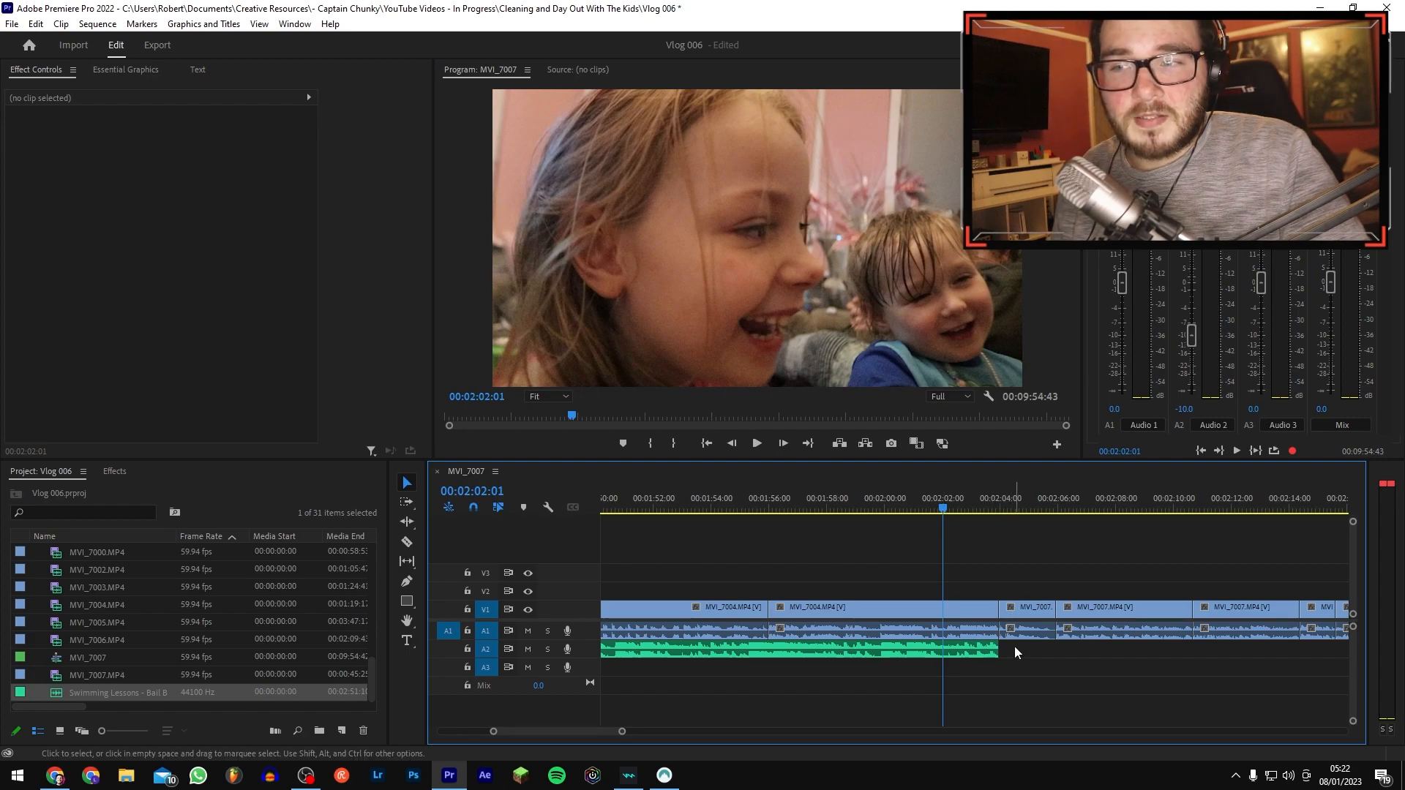
key(space)
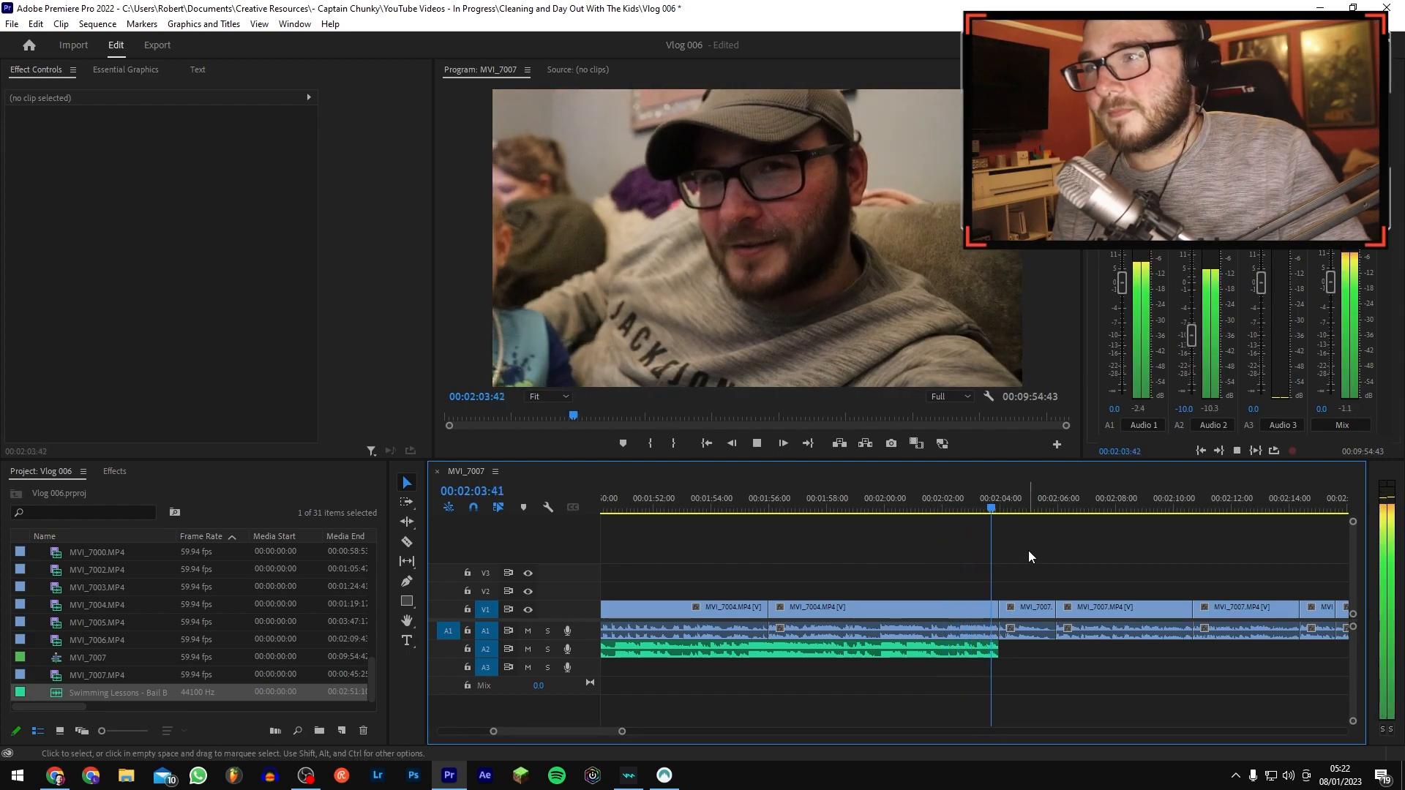
key(space)
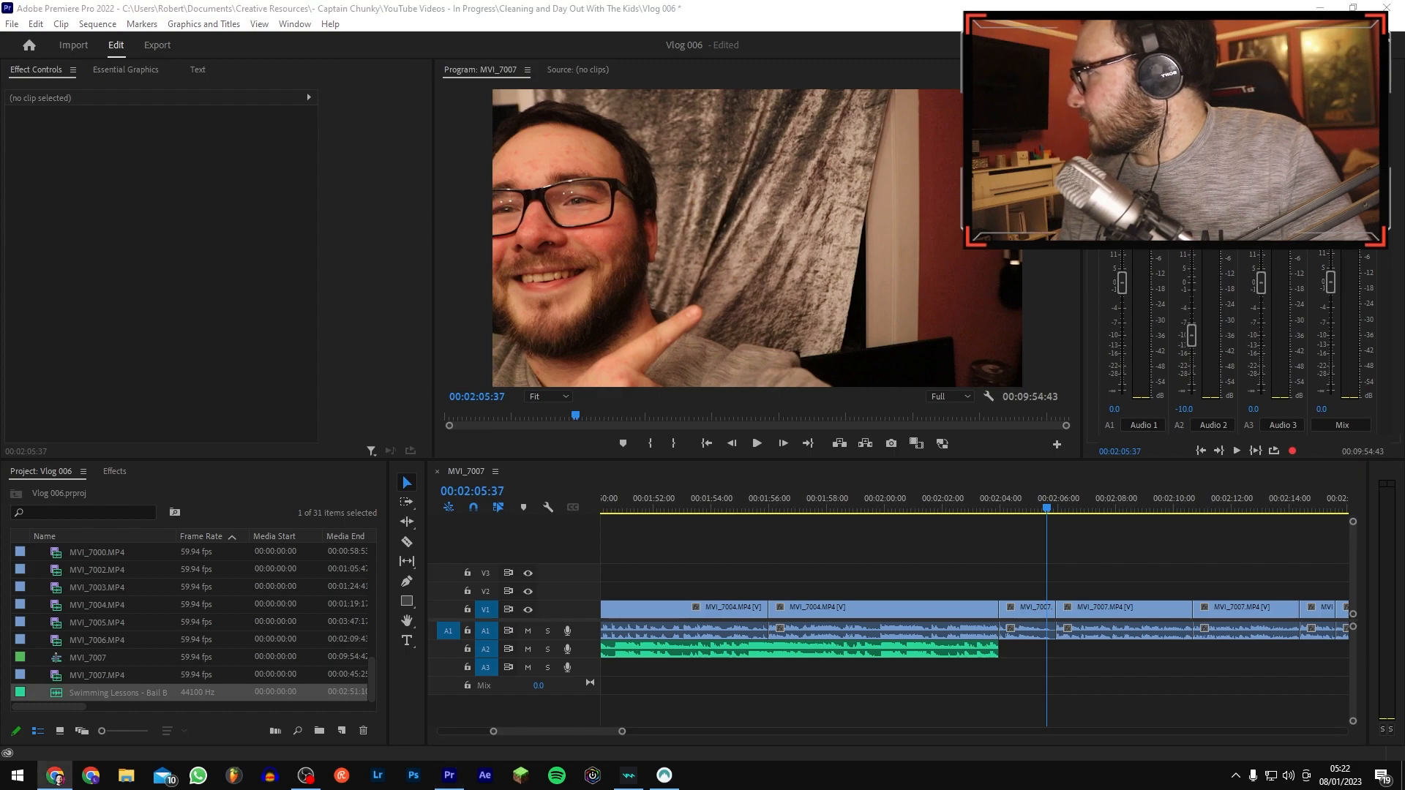
drag(972, 674, 1041, 695)
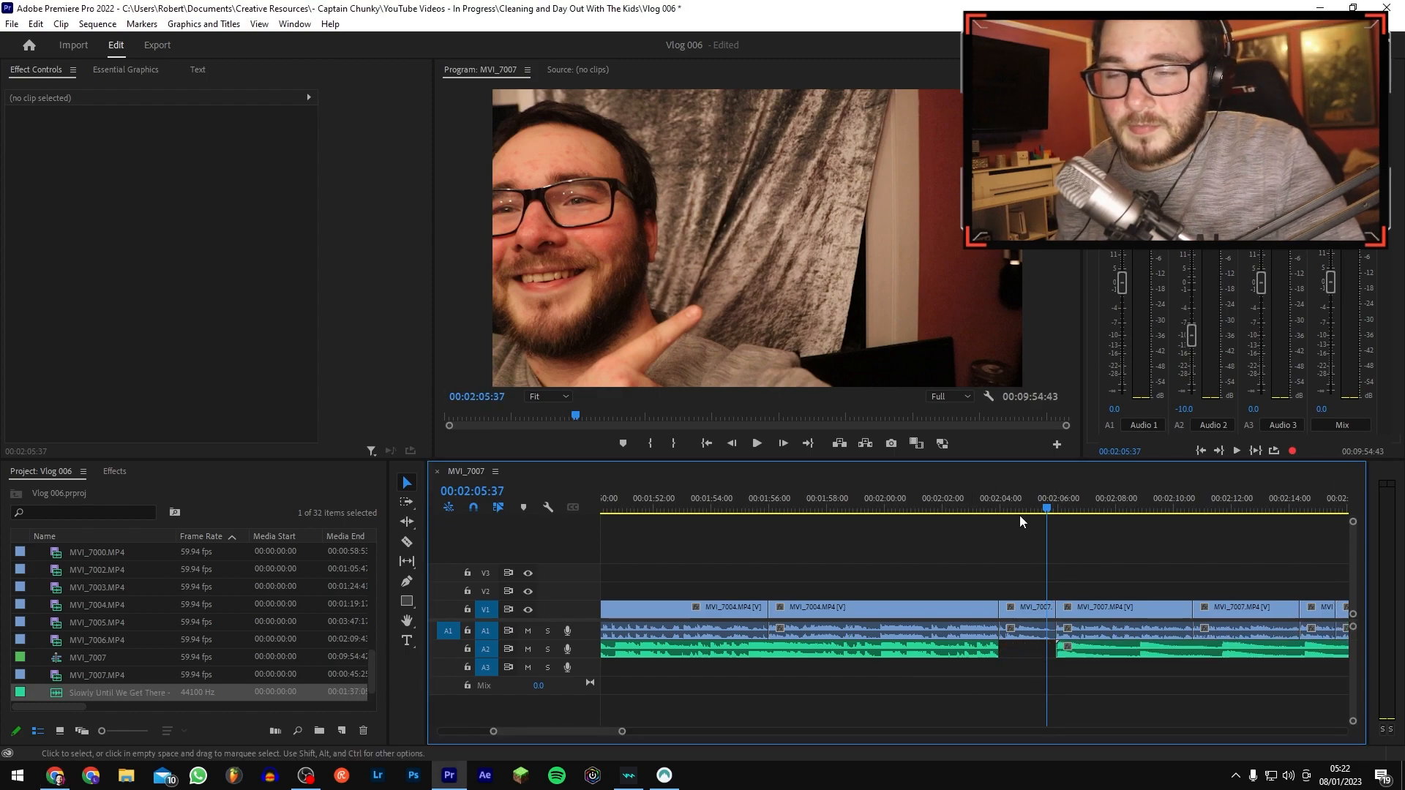
Step: Scrub through the gap between the music tracks, set the second music clip's level to -3.4 dB, and return the playhead to 00:02:00:58
click(913, 497)
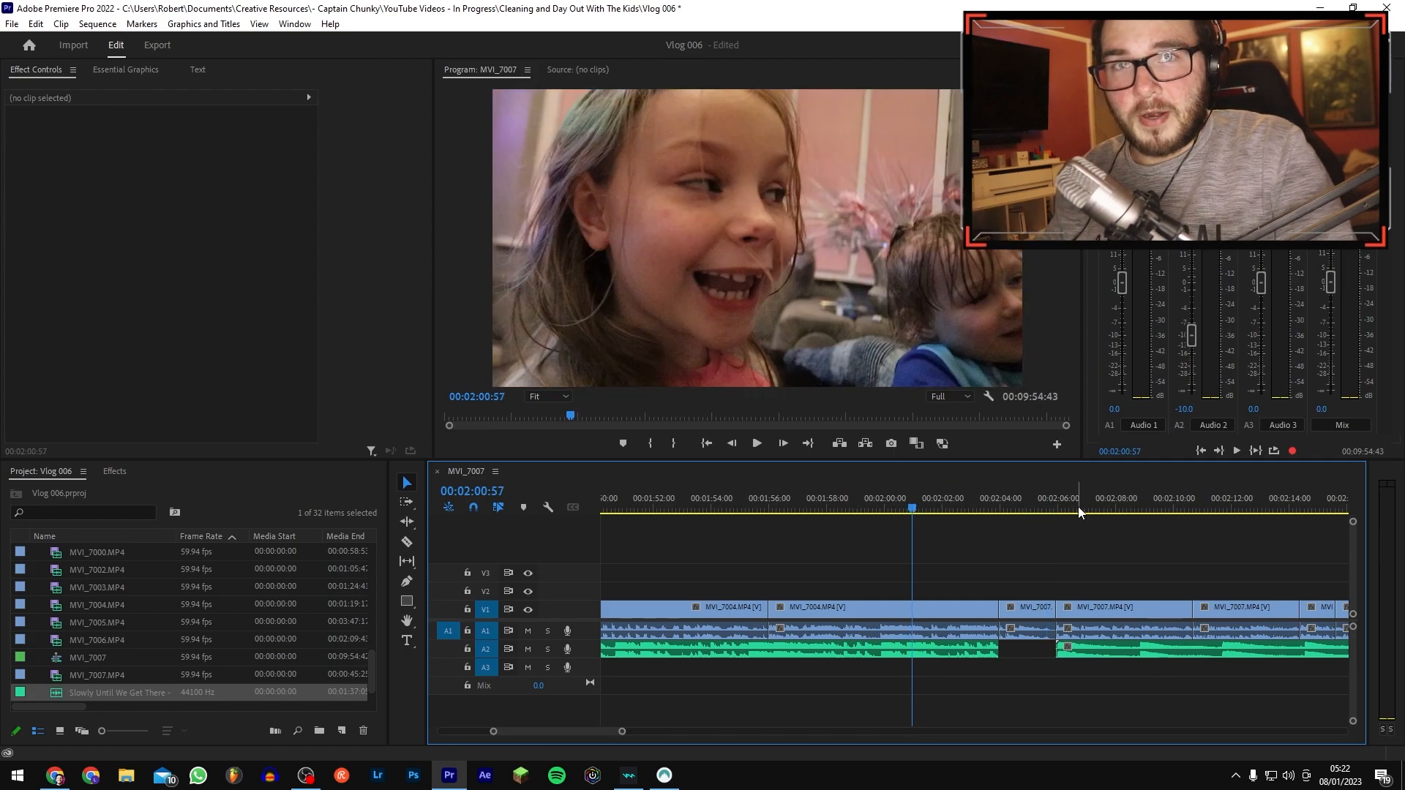
click(916, 497)
drag(915, 494, 1034, 494)
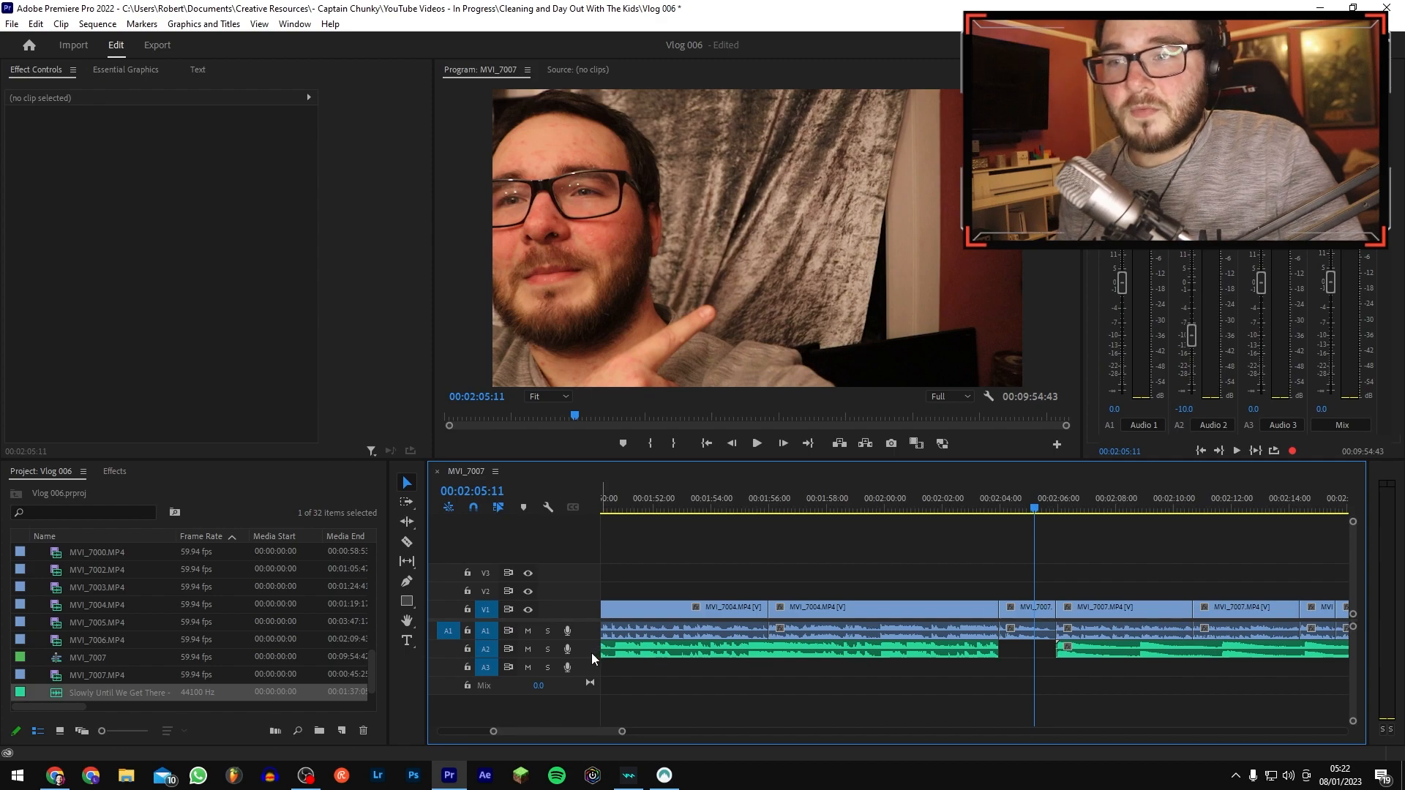
click(1098, 649)
click(913, 506)
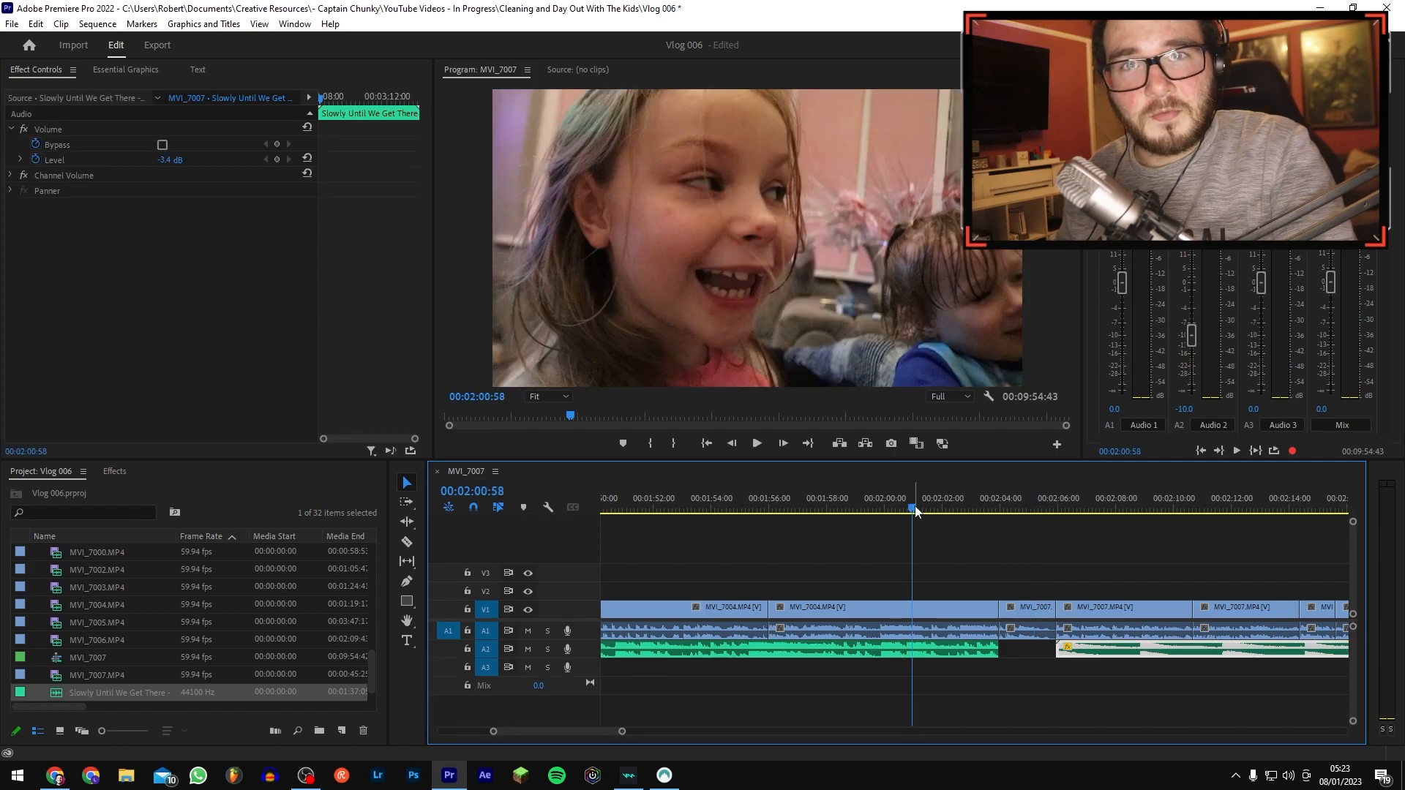
Step: Play the sequence from 00:02:00:58 to 00:02:09:47 to check the change between the two music tracks
key(space)
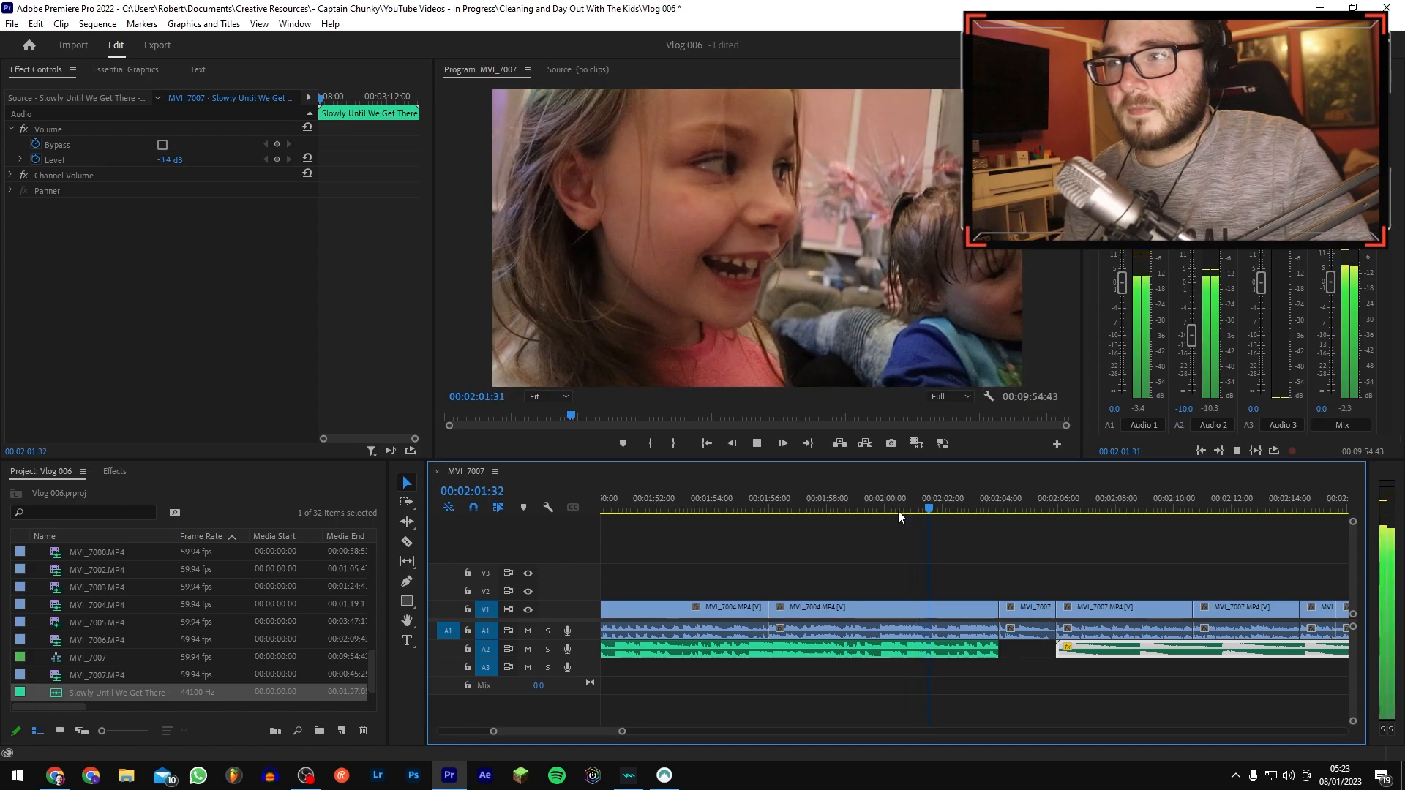
click(1193, 559)
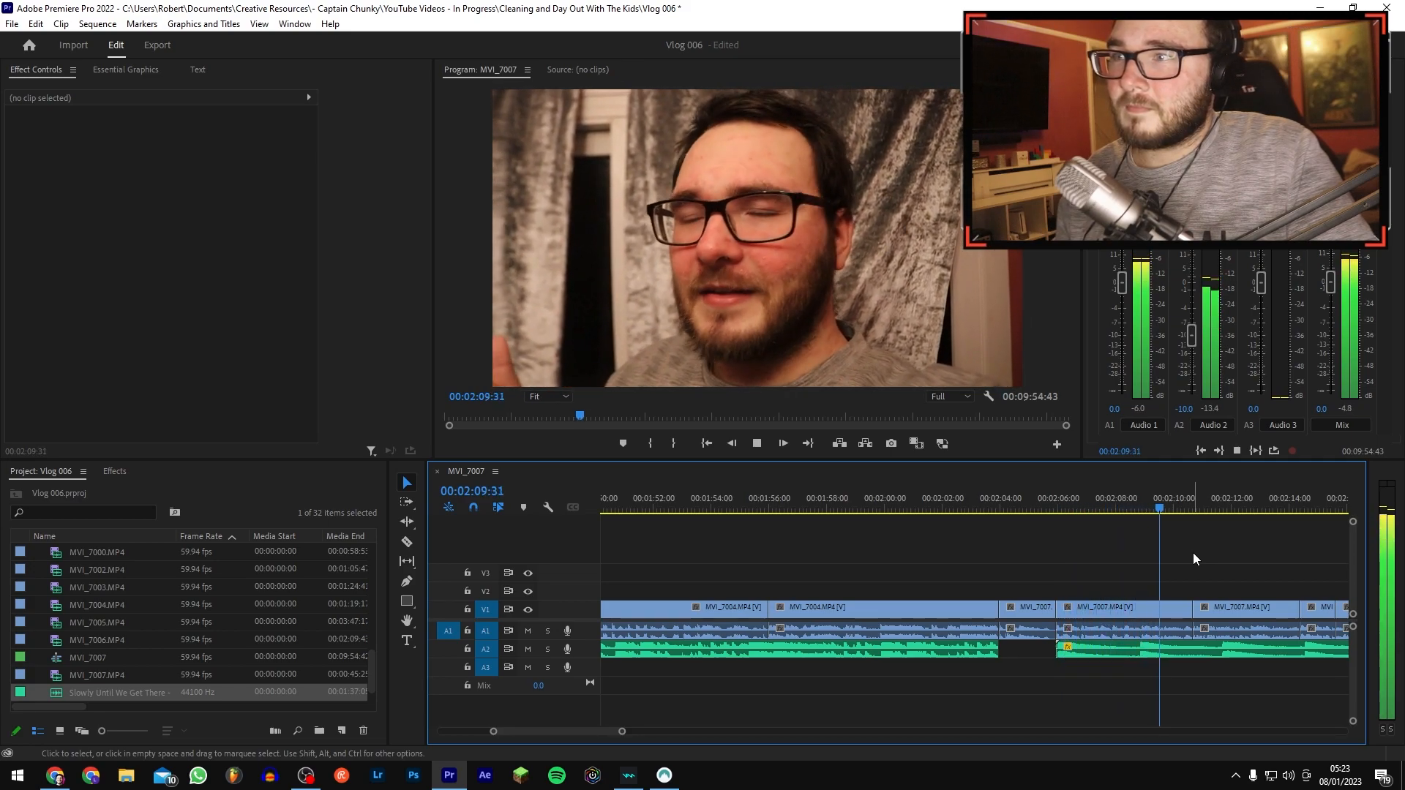
key(space)
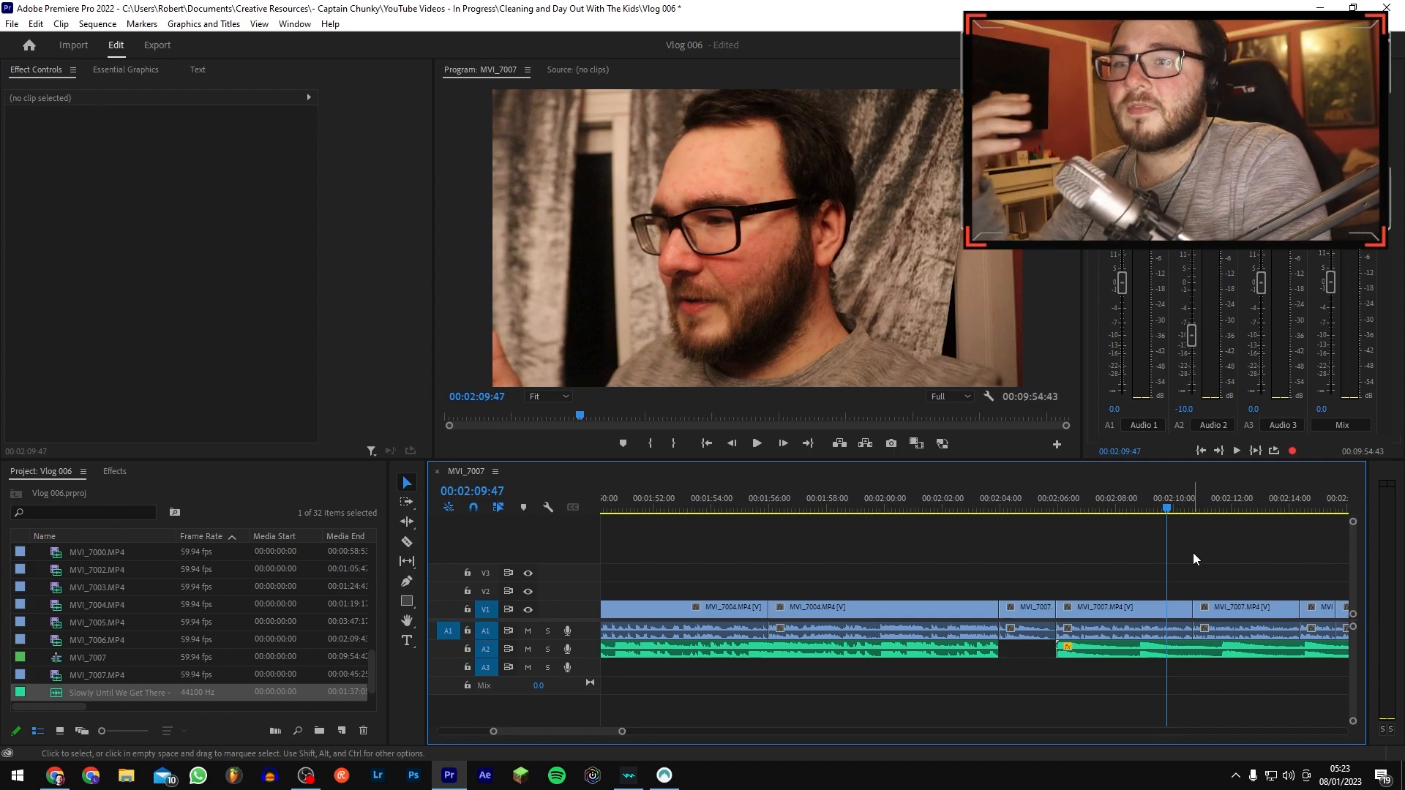
Step: Split MVI_7007.MP4 just before 00:02:09 and set the scale of the piece under the playhead to 110
key(c)
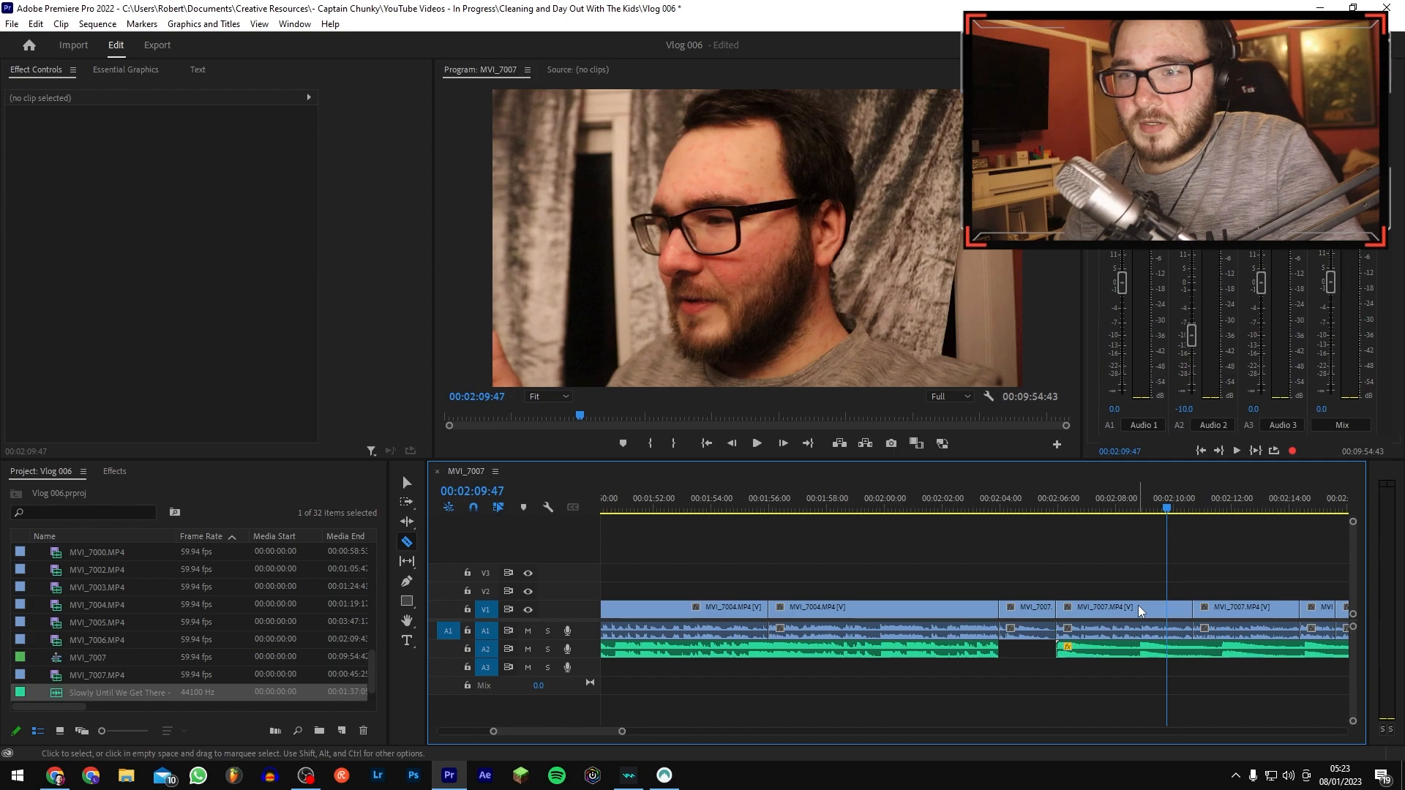
click(1141, 610)
key(v)
click(1166, 610)
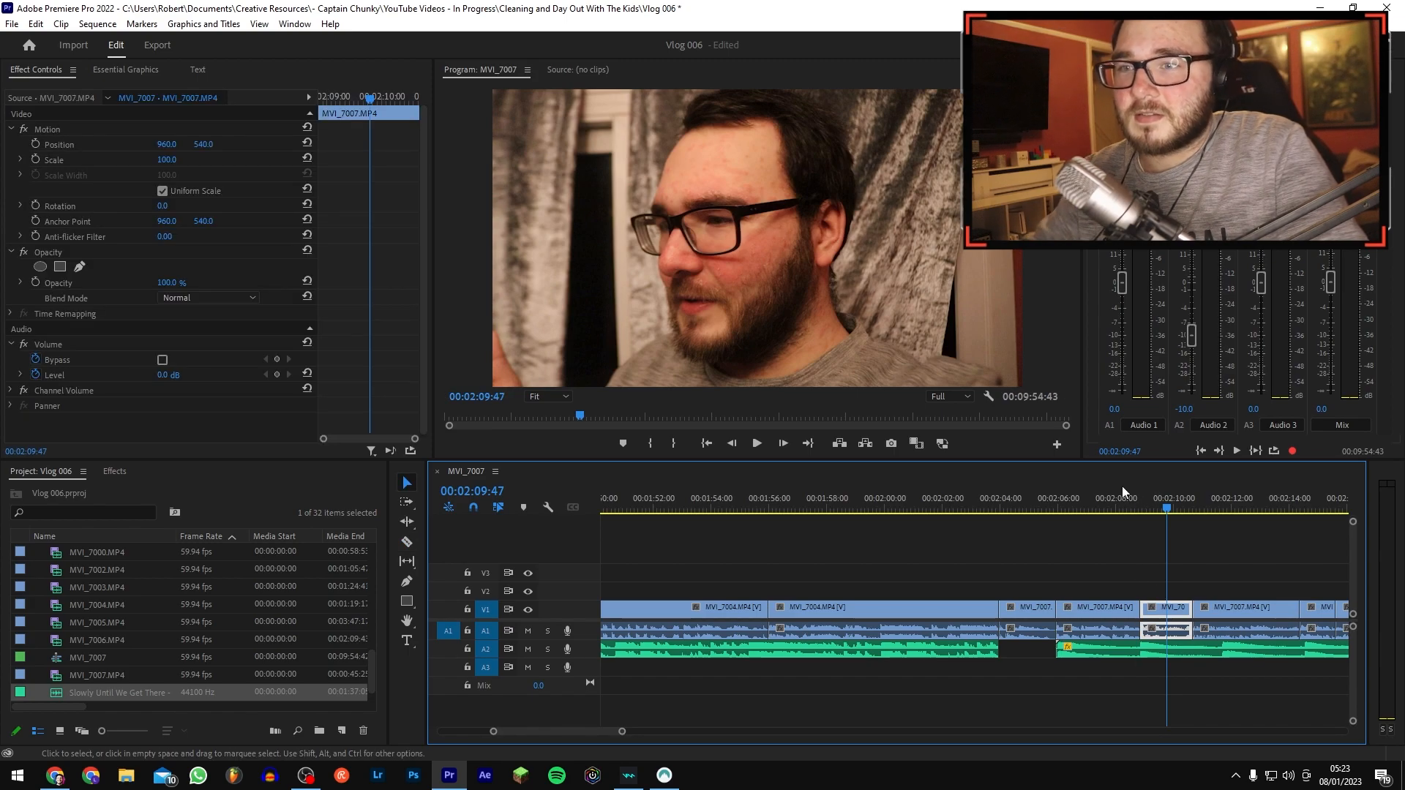
click(169, 159)
text(110)
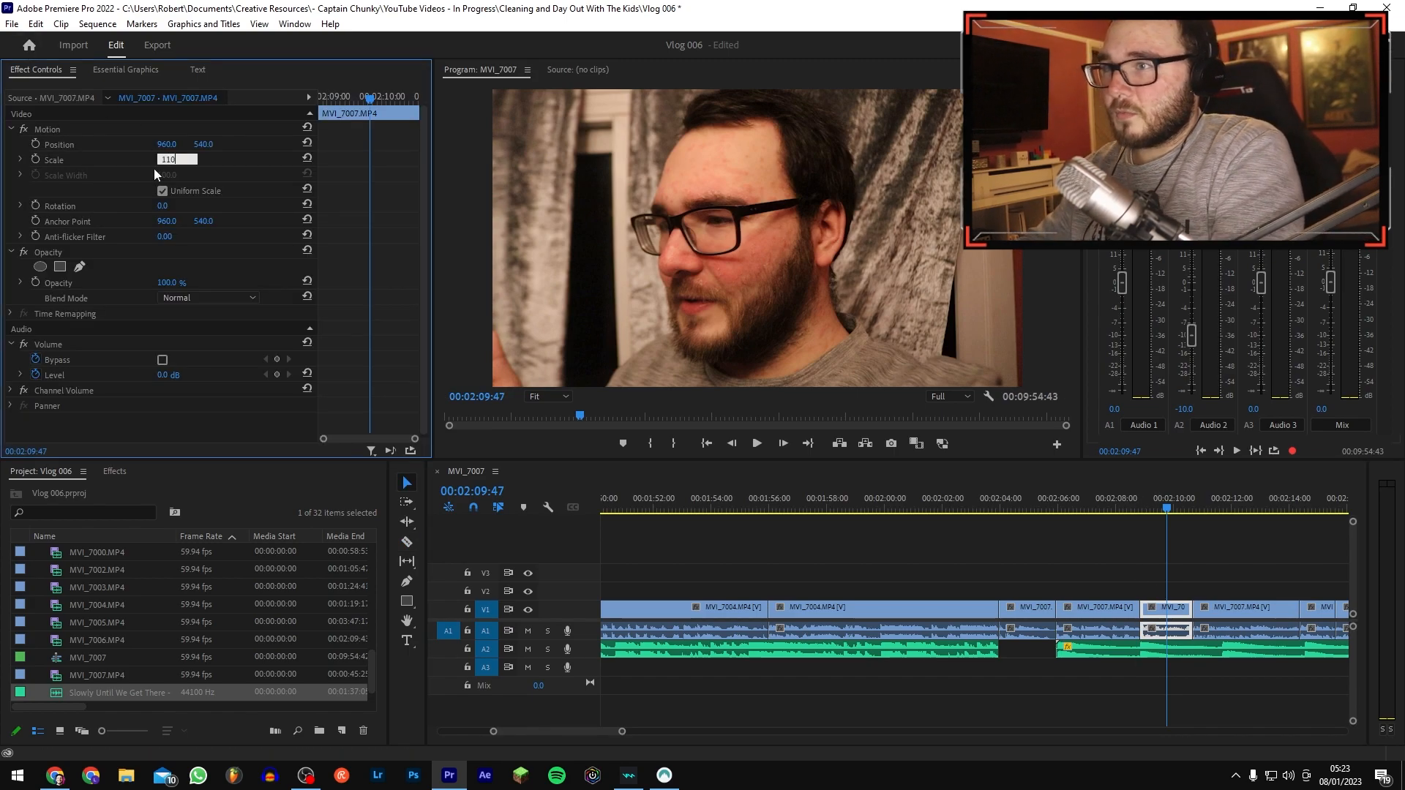
key(Return)
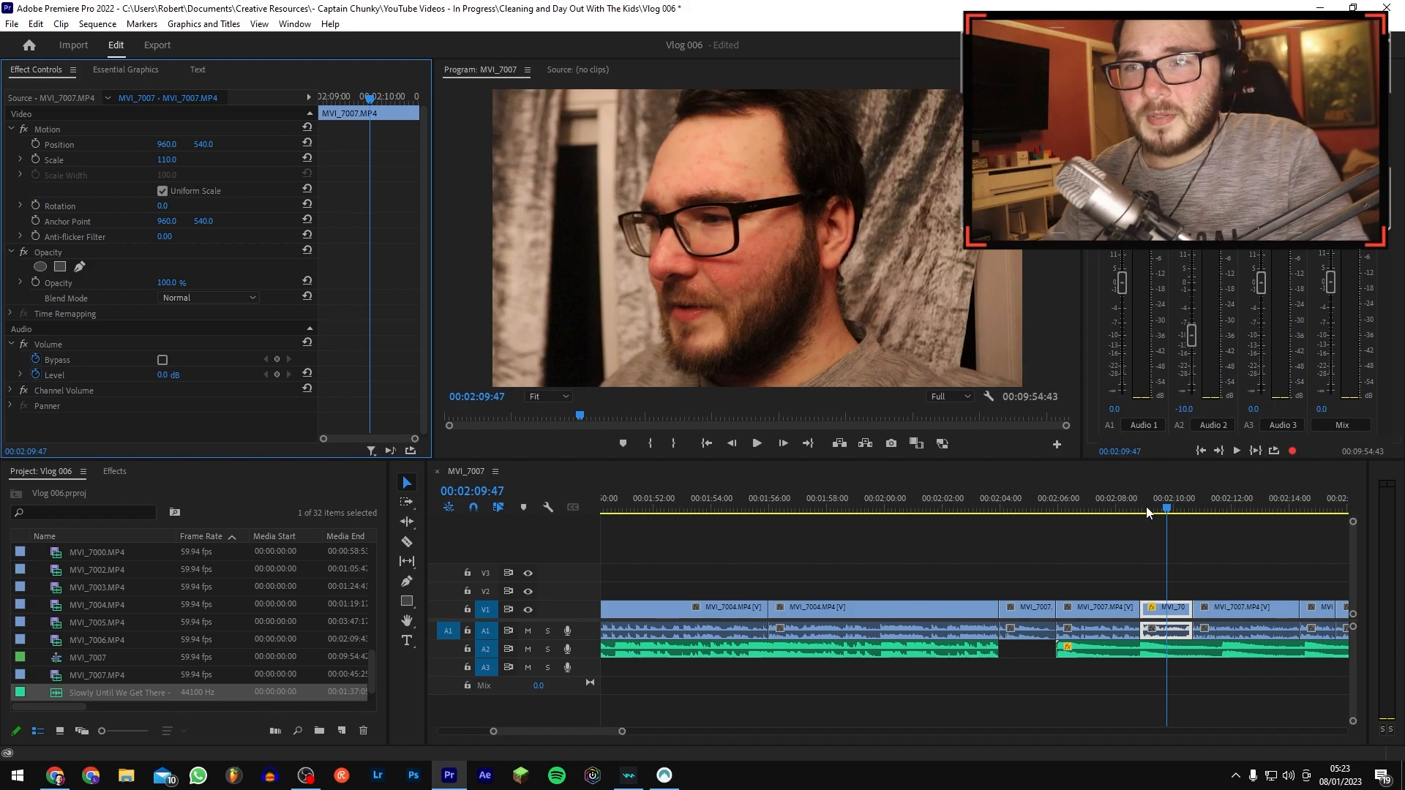
Step: Play the scaled MVI_7007.MP4 piece until 00:02:11:23, and undo the scaling, the split and the second music clip's placement
click(1117, 500)
key(space)
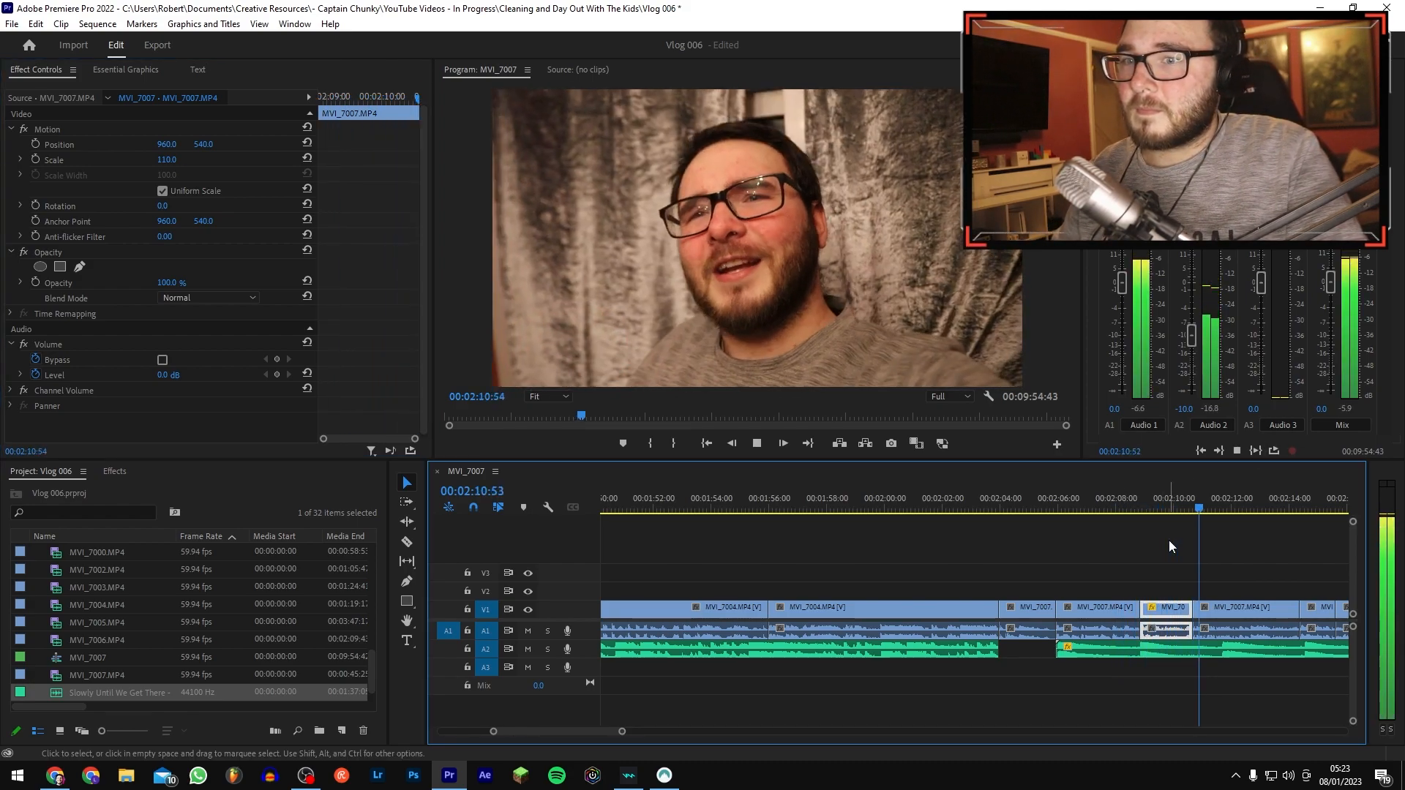
key(space)
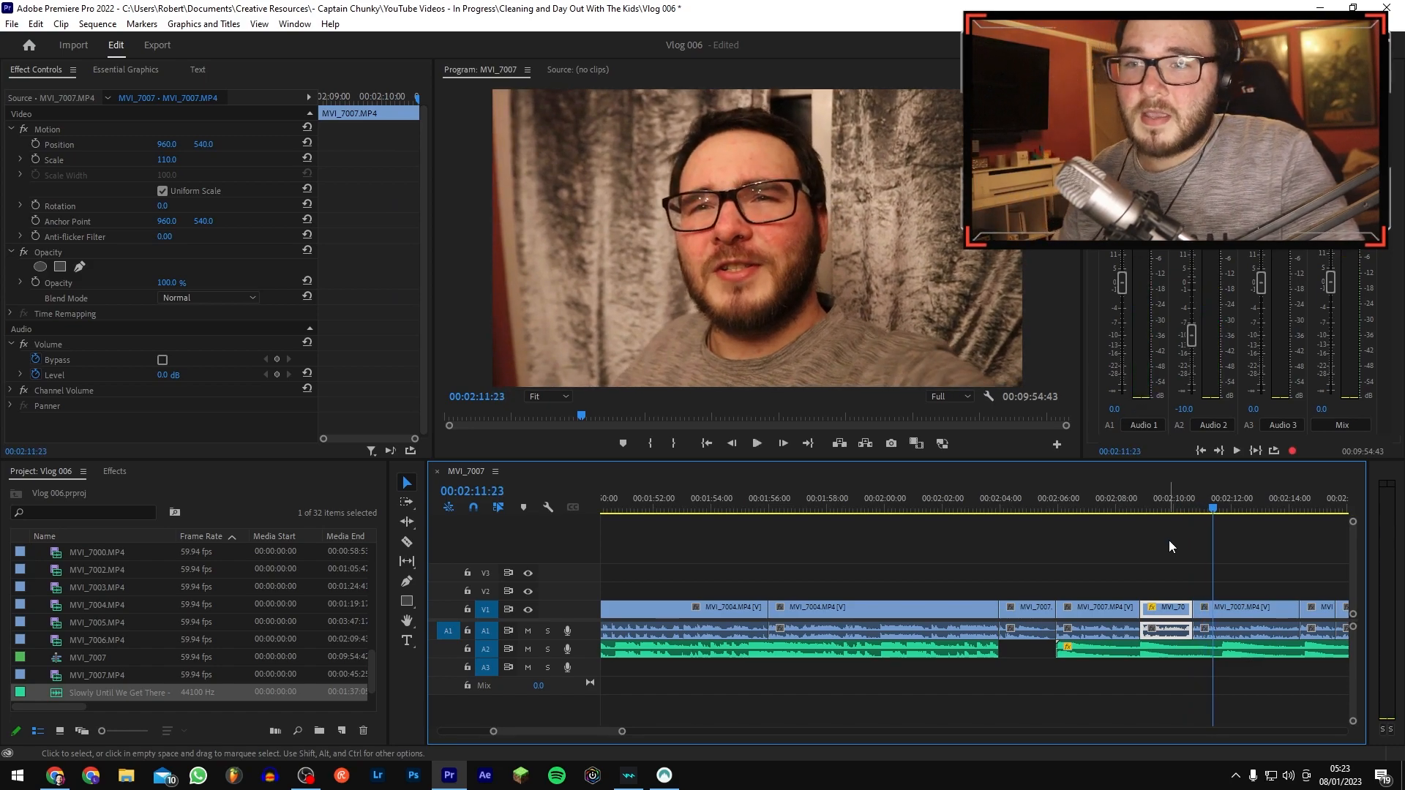
key(ctrl+z)
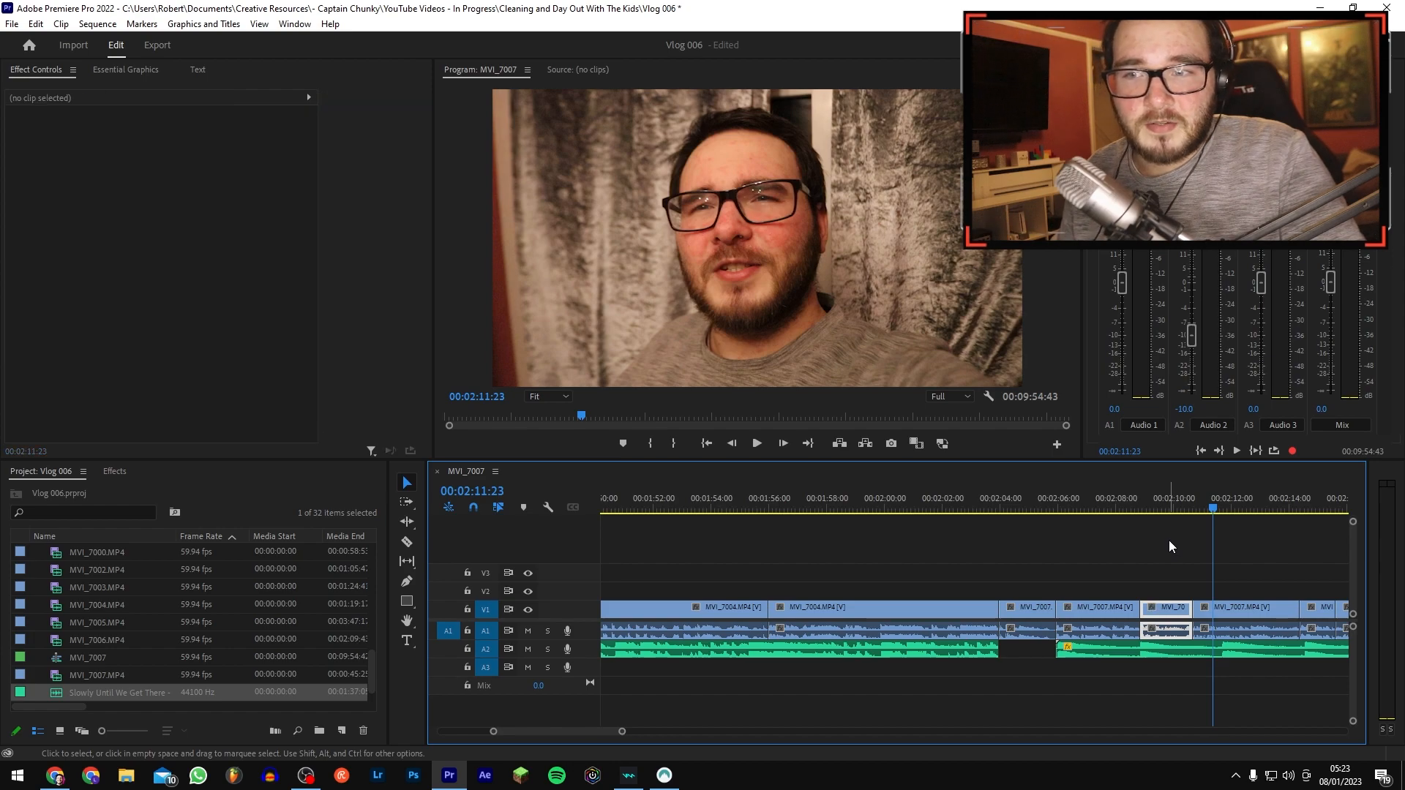
key(ctrl+z)
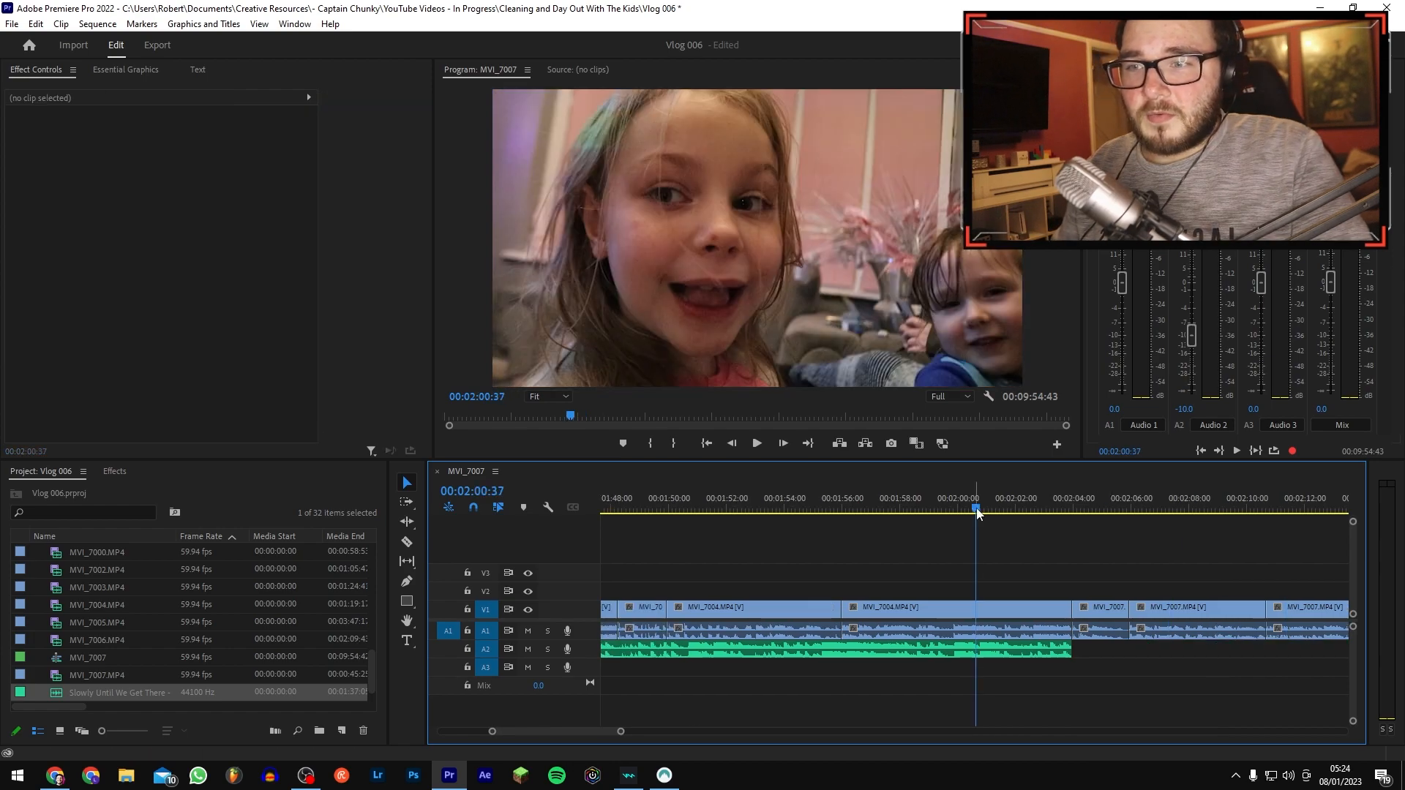
Step: Add two level keyframes to the Swimming Lessons clip, starting at 00:02:01:26, and lower the second one to fade the music out
double_click(587, 648)
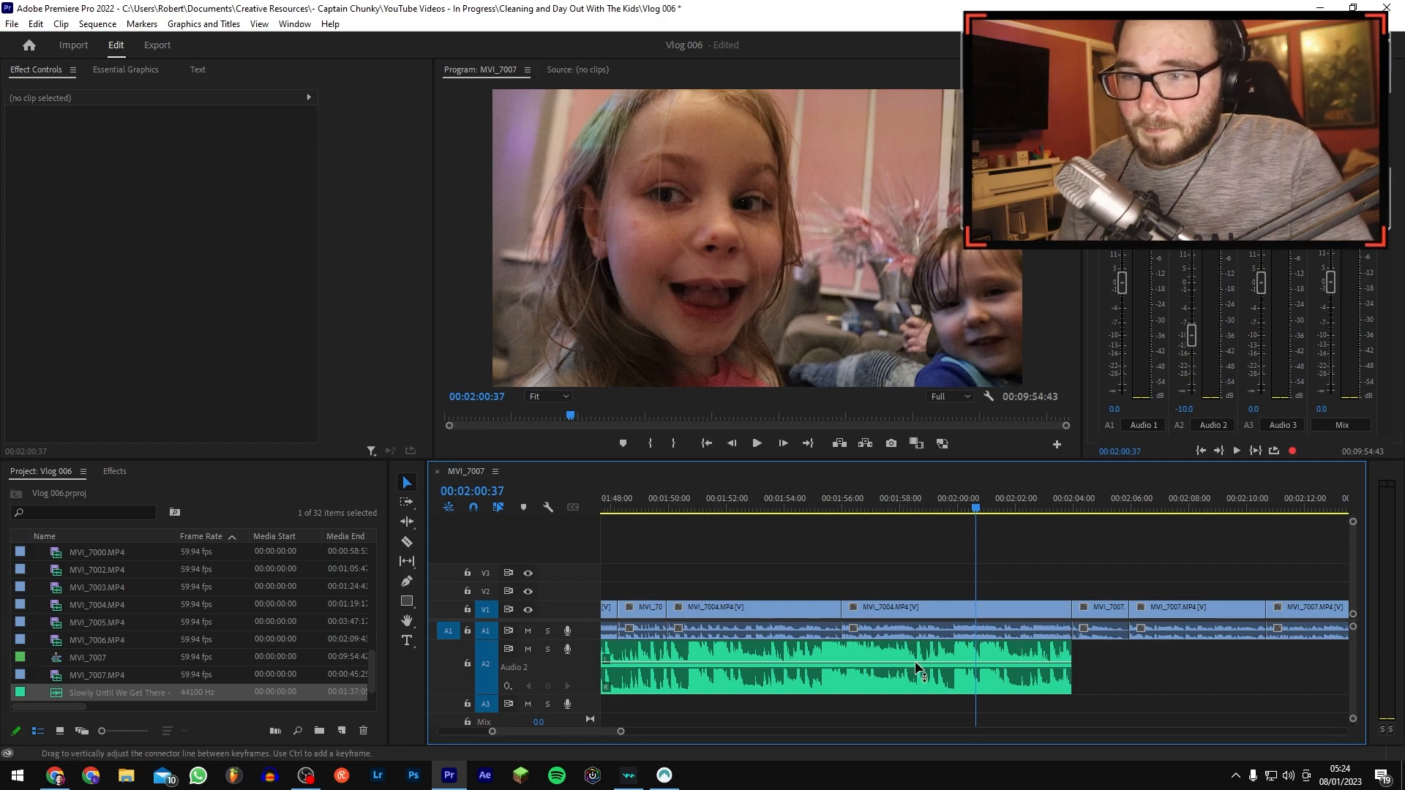
click(994, 662)
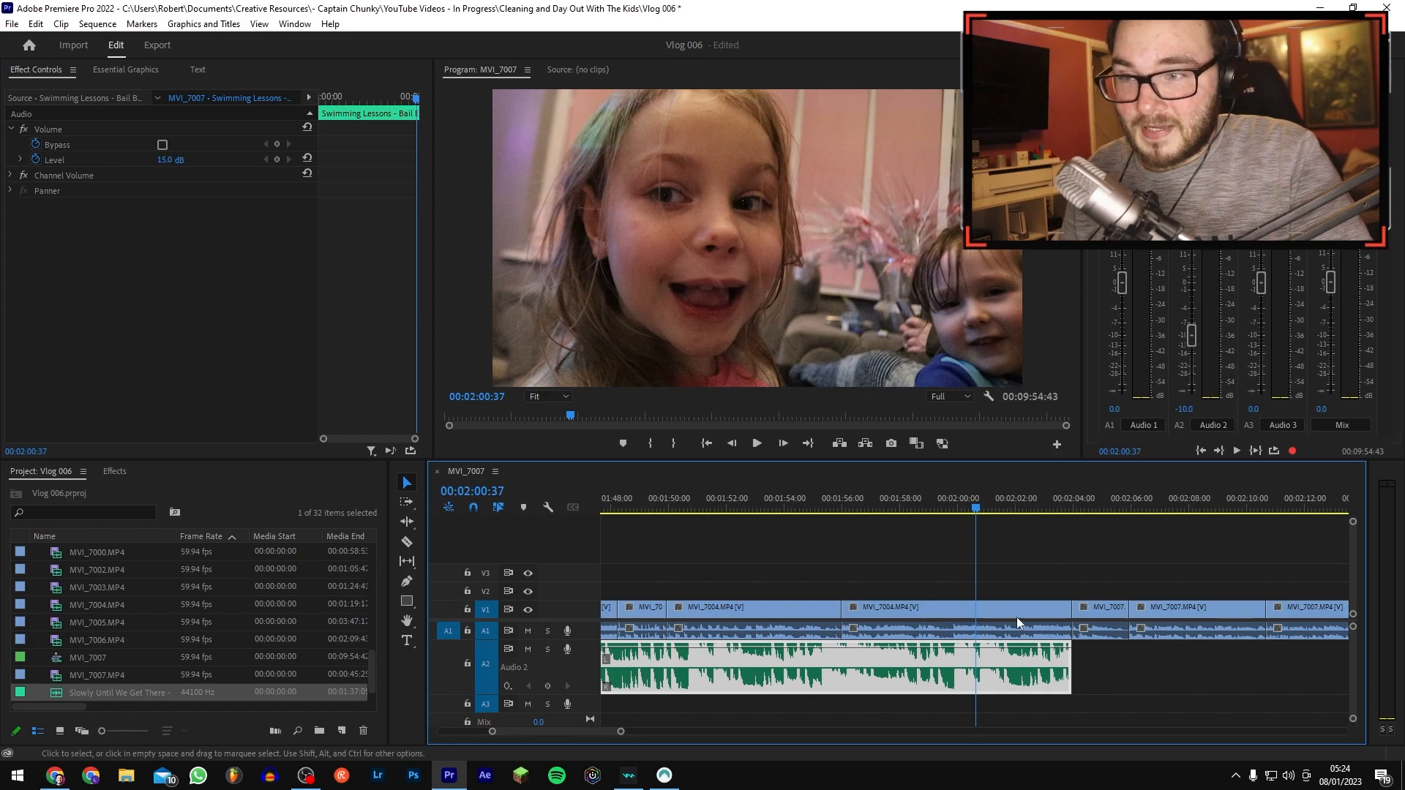
key(space)
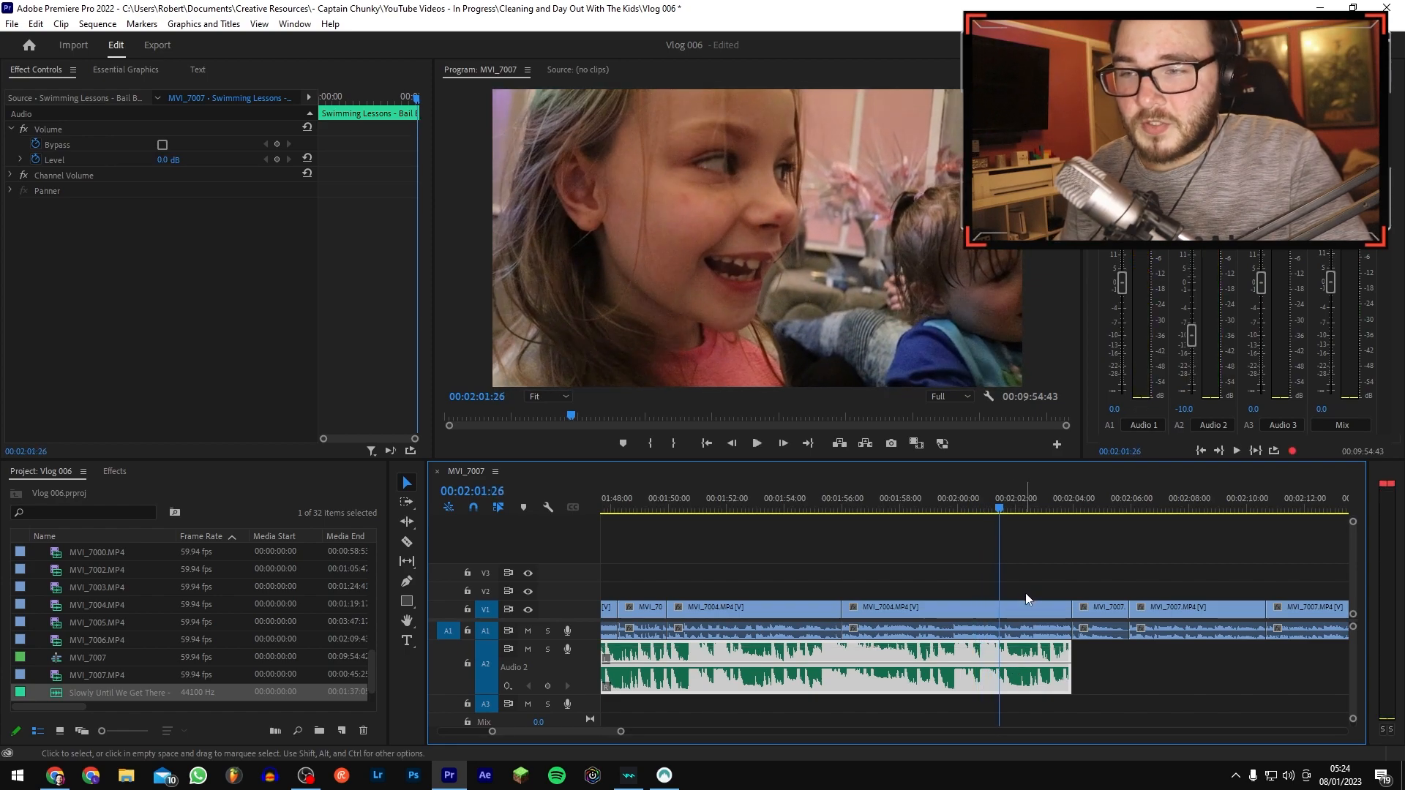
ctrl+click(1000, 664)
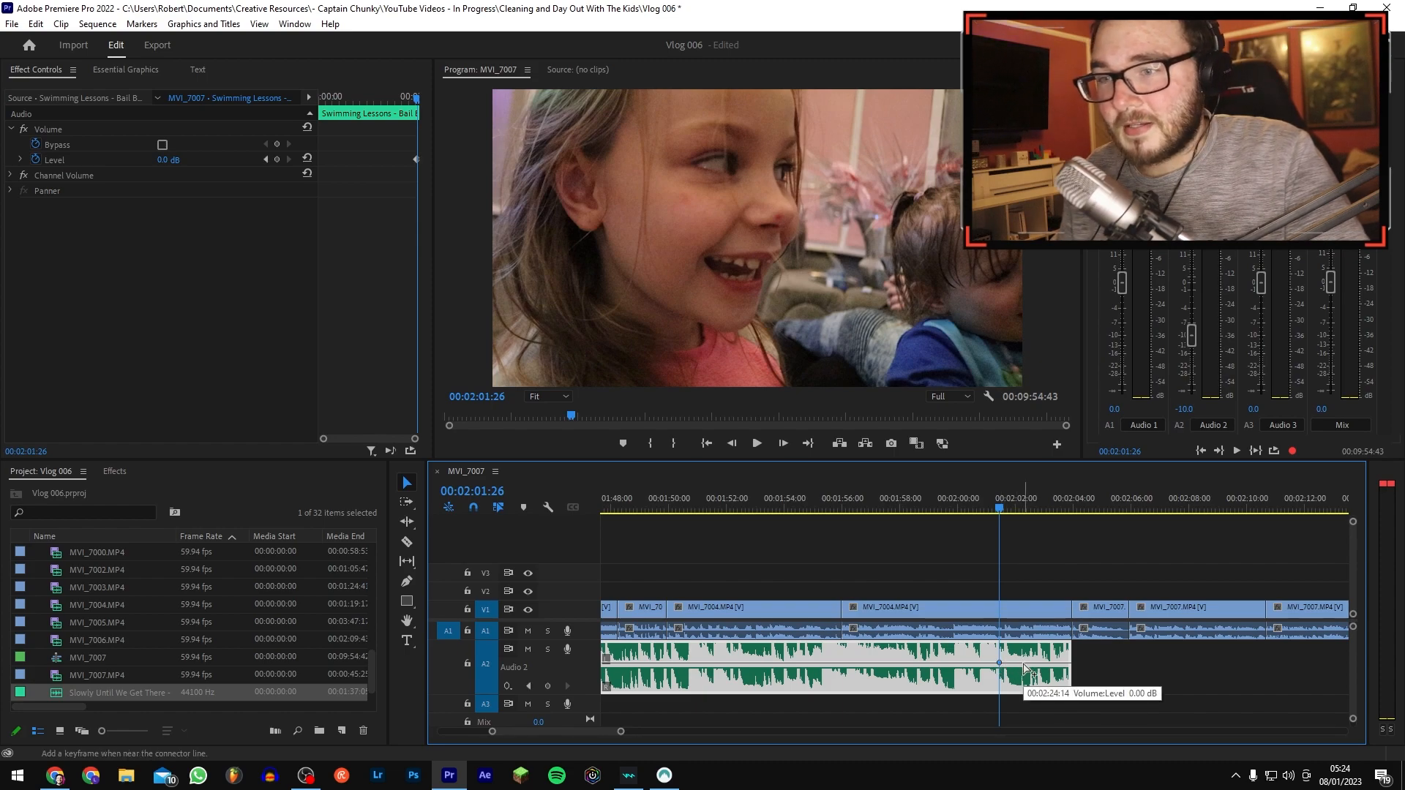
ctrl+click(1024, 664)
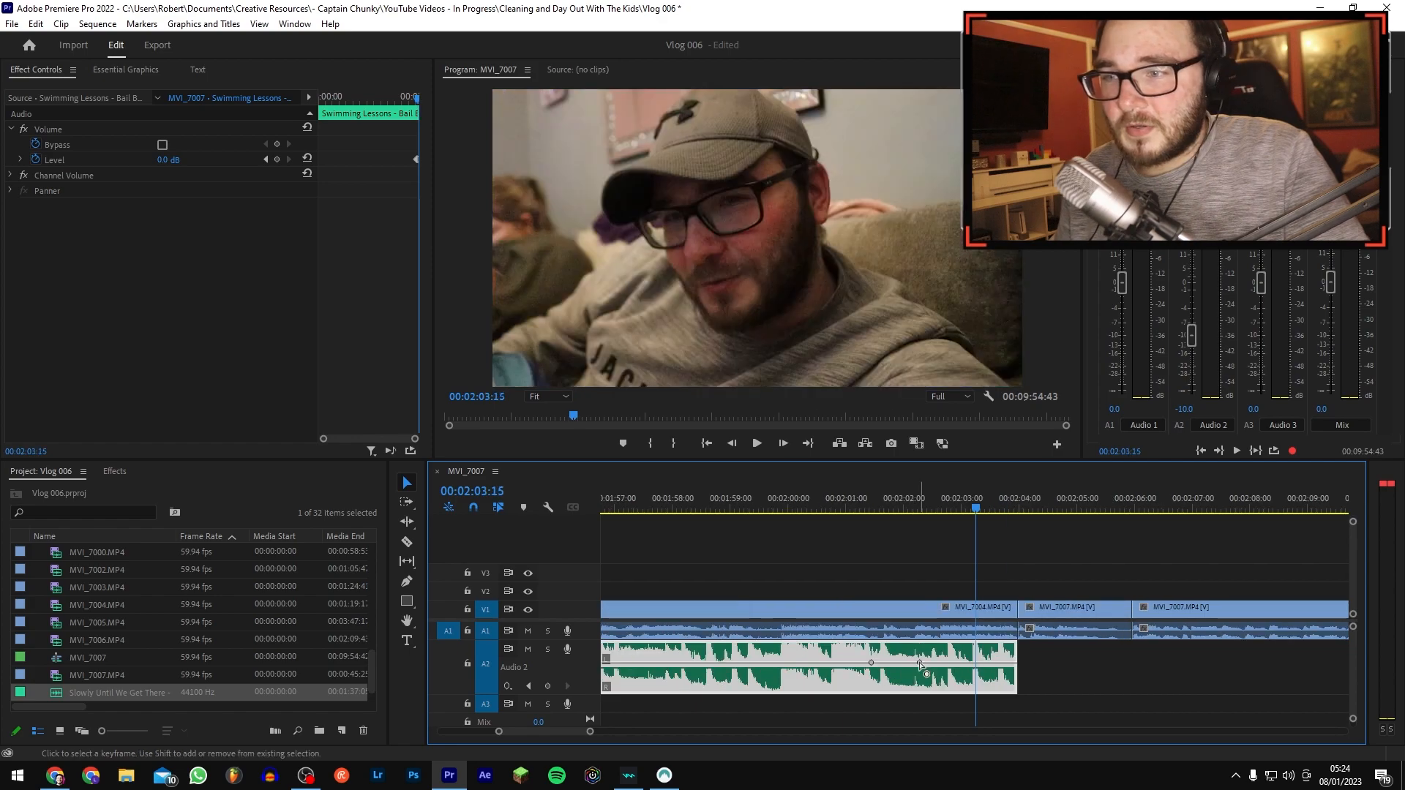
mouse_move(920, 663)
mouse_down()
mouse_move(973, 689)
mouse_move(919, 689)
mouse_up()
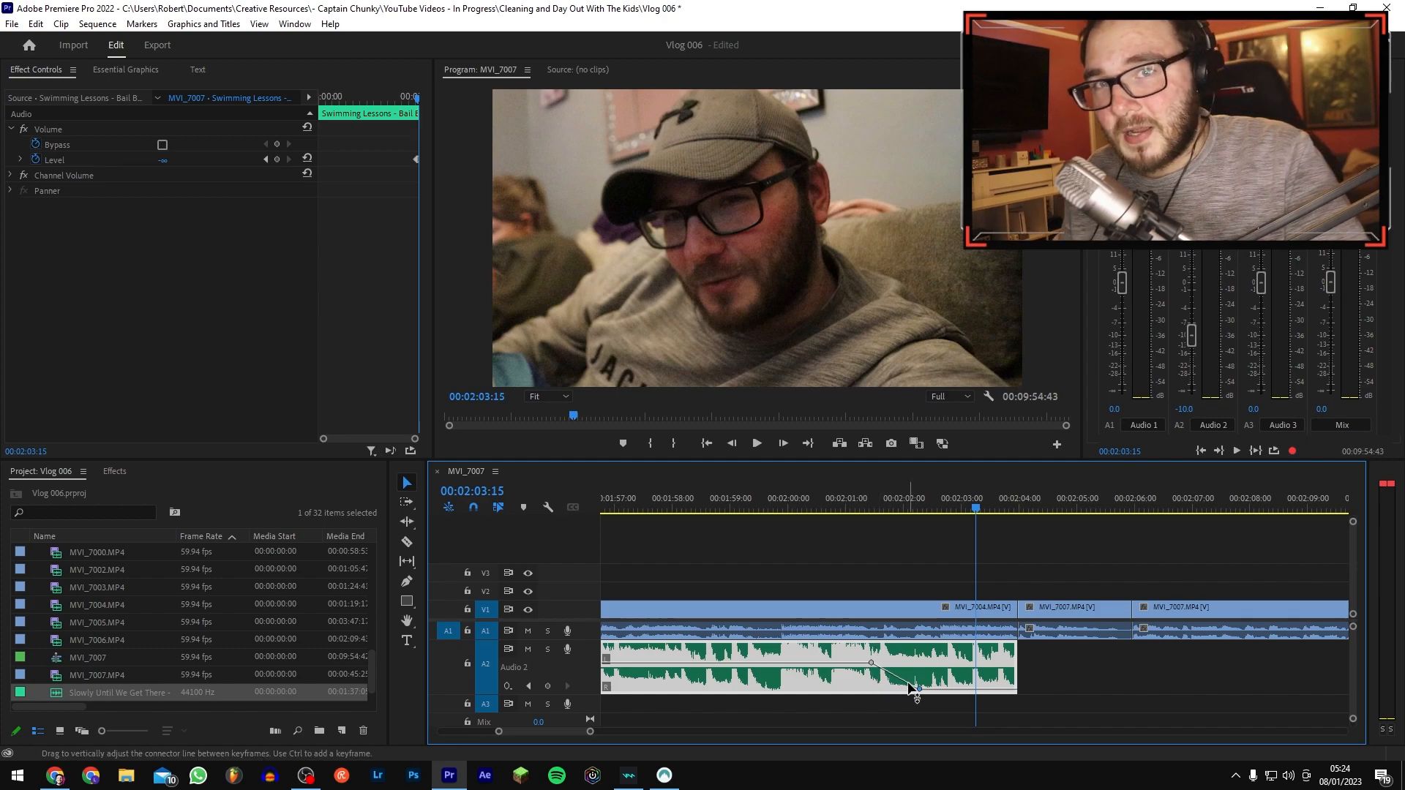
Step: Play the music fade until 00:02:02:30 and move the lowered level keyframe to the end of the Swimming Lessons clip
click(809, 507)
key(space)
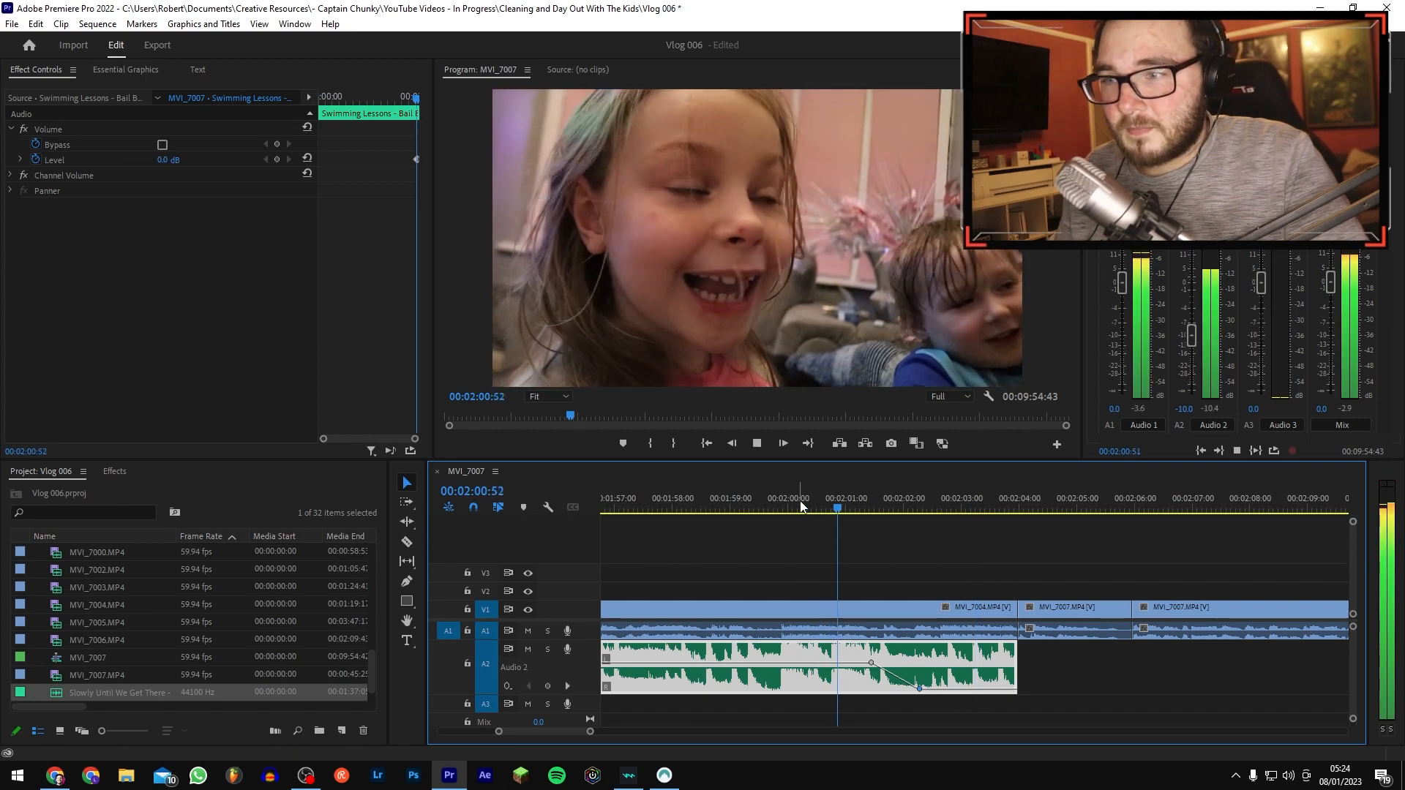
drag(920, 687, 1016, 688)
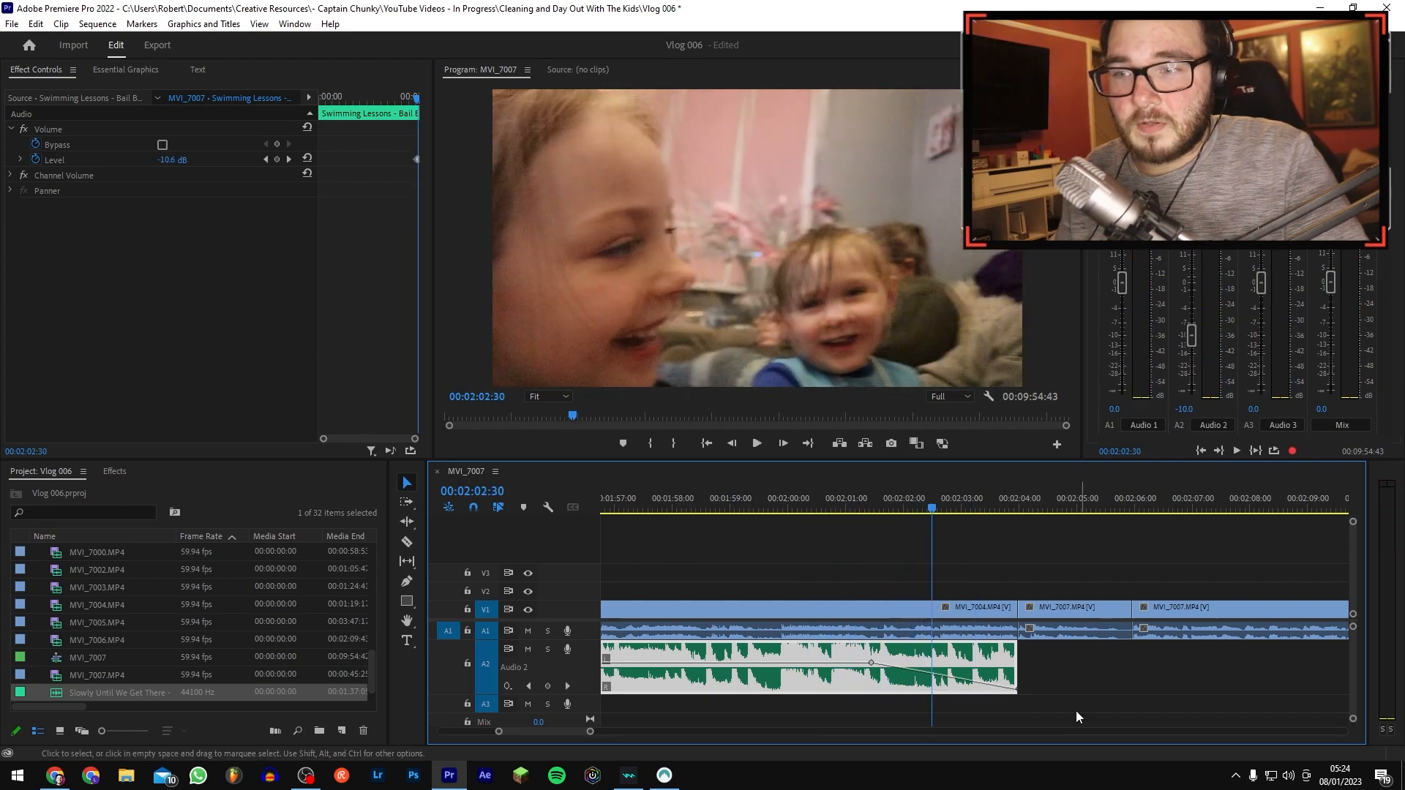
Step: Play the lengthened fade from 00:02:00:54 to 00:02:04:20 and delete the level keyframes from the Swimming Lessons clip
click(839, 497)
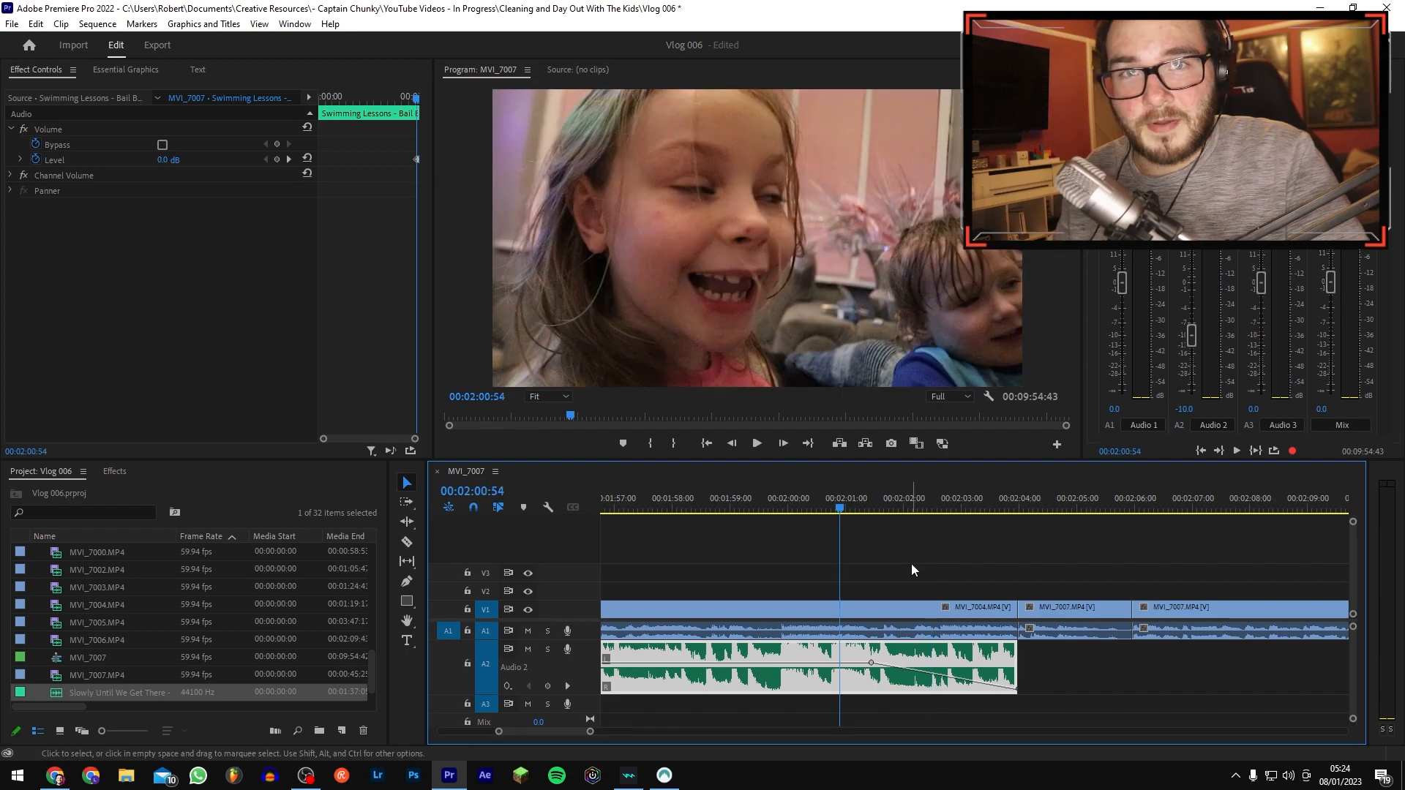
key(space)
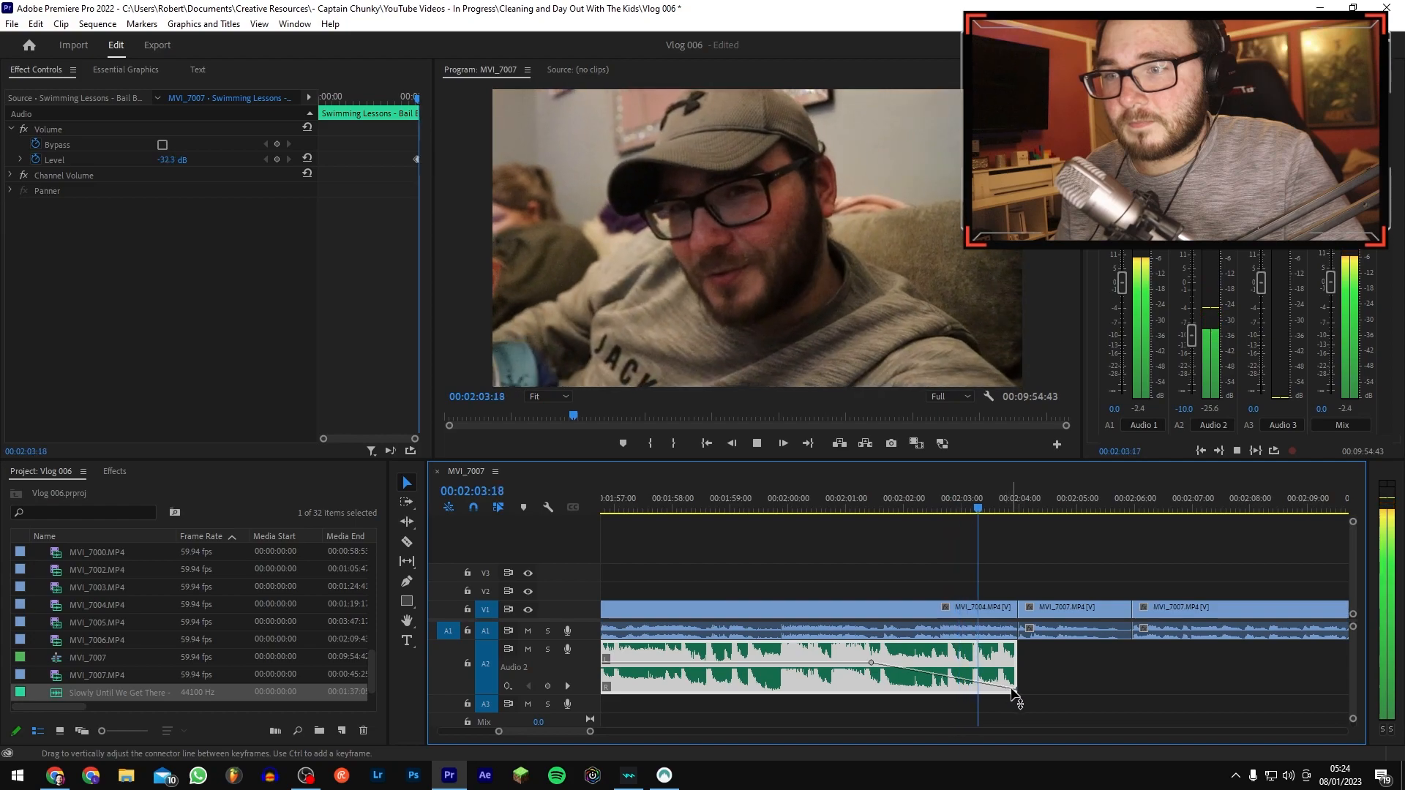
key(space)
key(Delete)
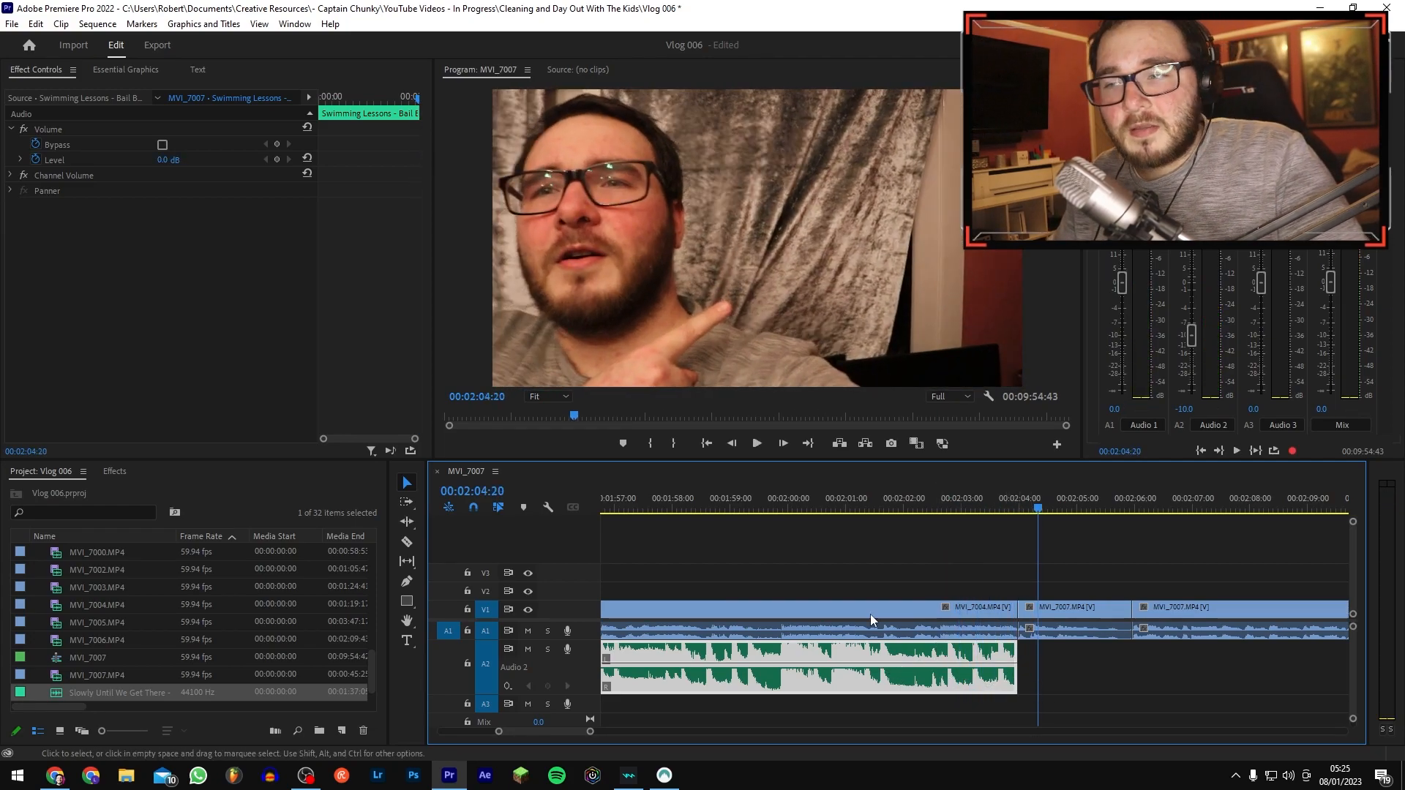
Step: Collapse the Audio 2 track and play the time-lapse cleaning footage from 00:02:29:59
double_click(585, 674)
key(minus)
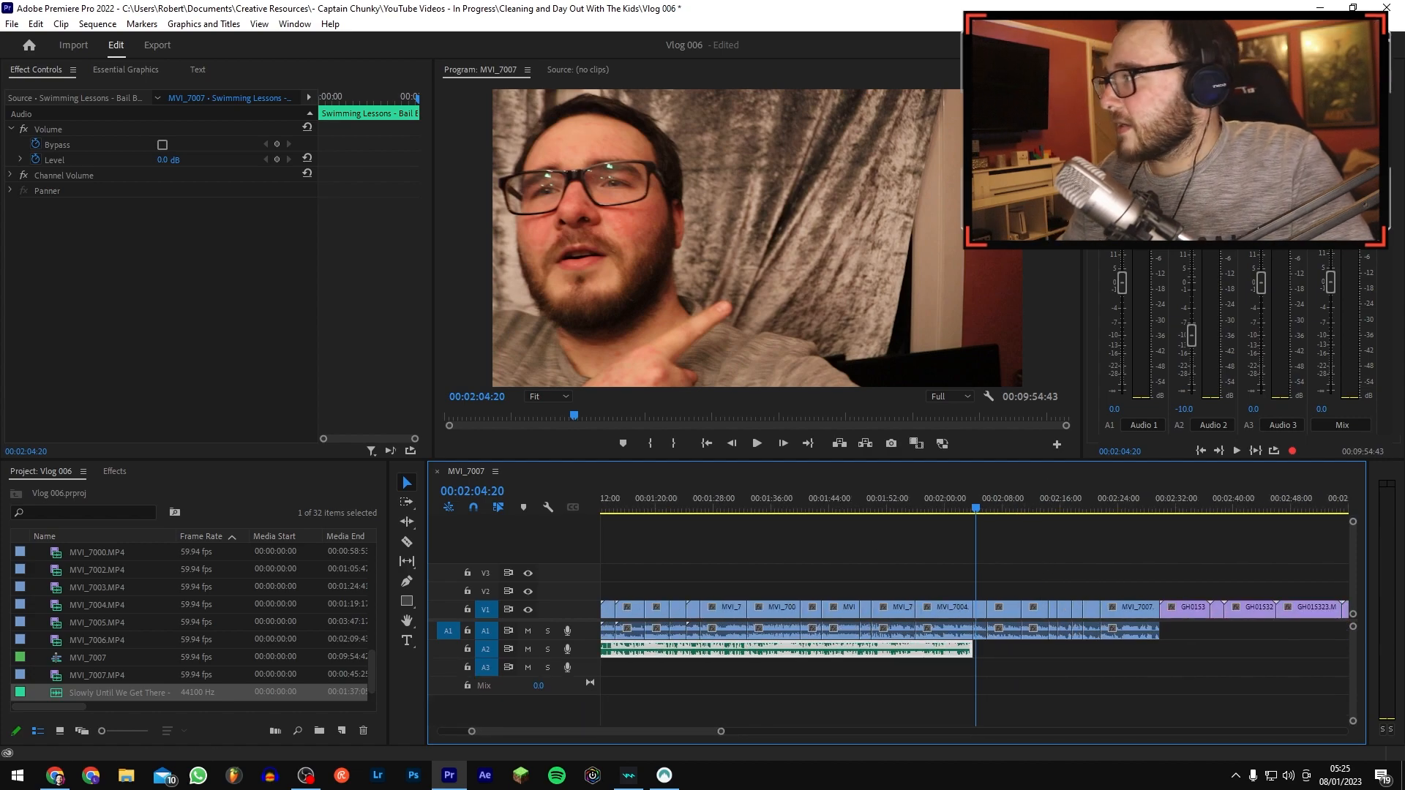
key(minus)
key(minus)
click(871, 498)
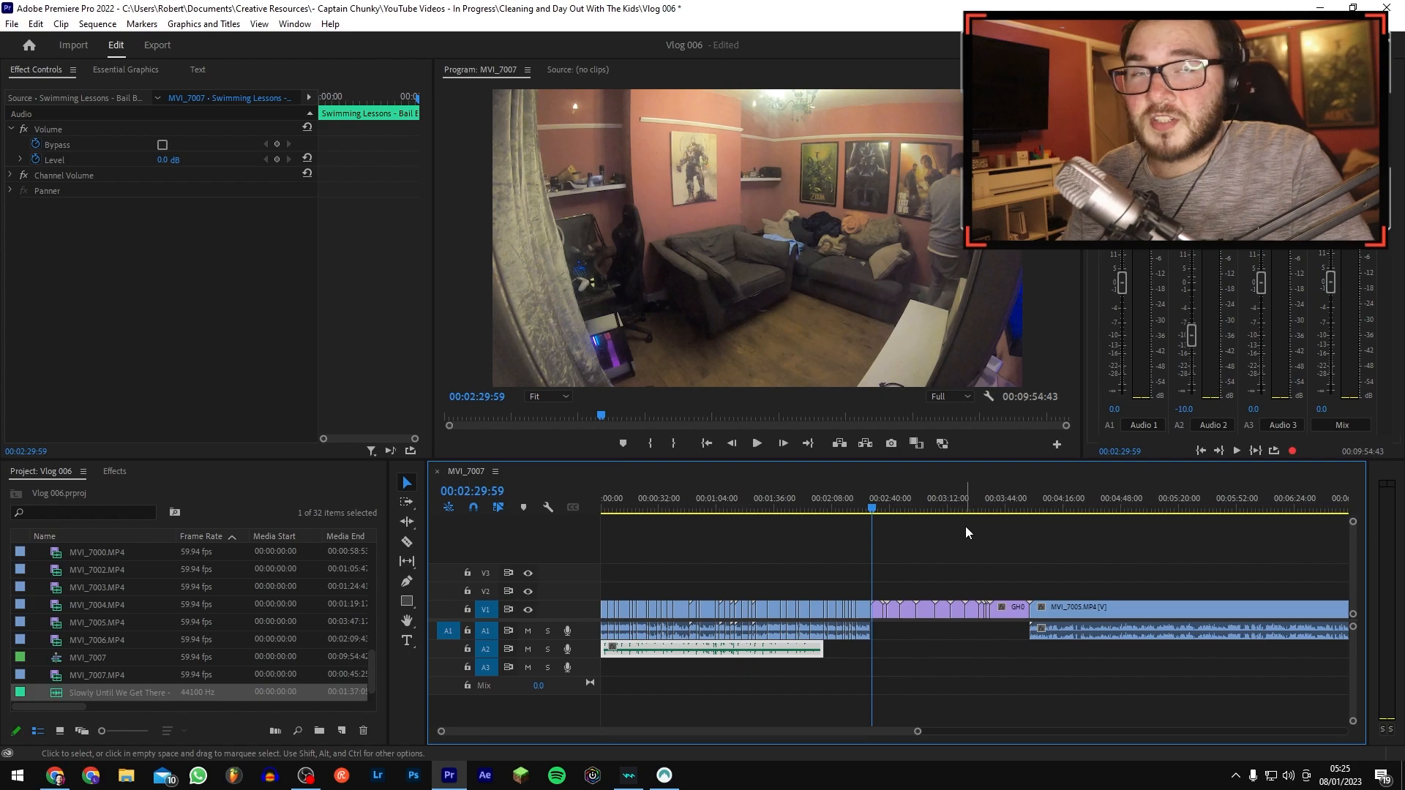
key(space)
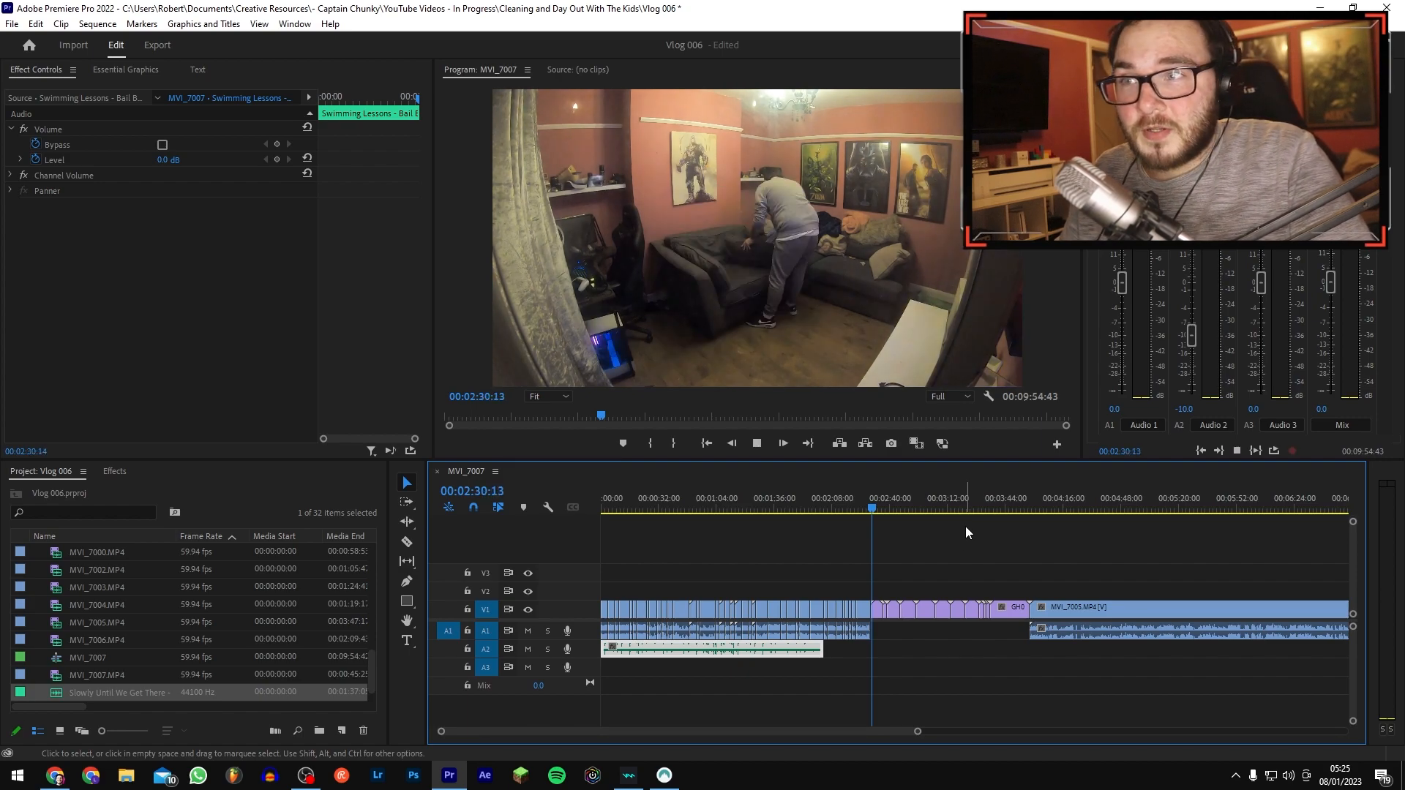
key(equal)
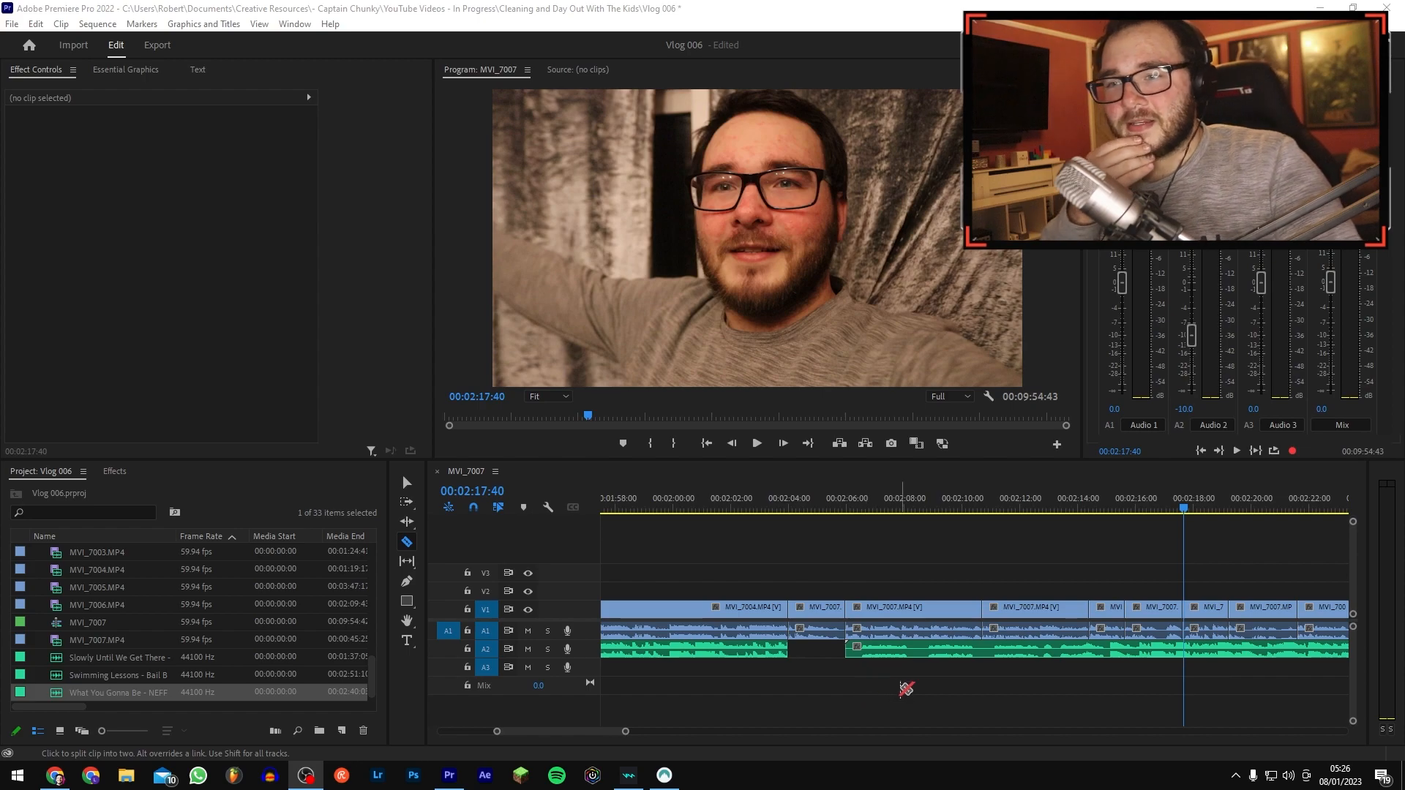
Step: Move the What You Gonna Be music clip along Audio 2 to empty space past the end of the video clips
click(905, 688)
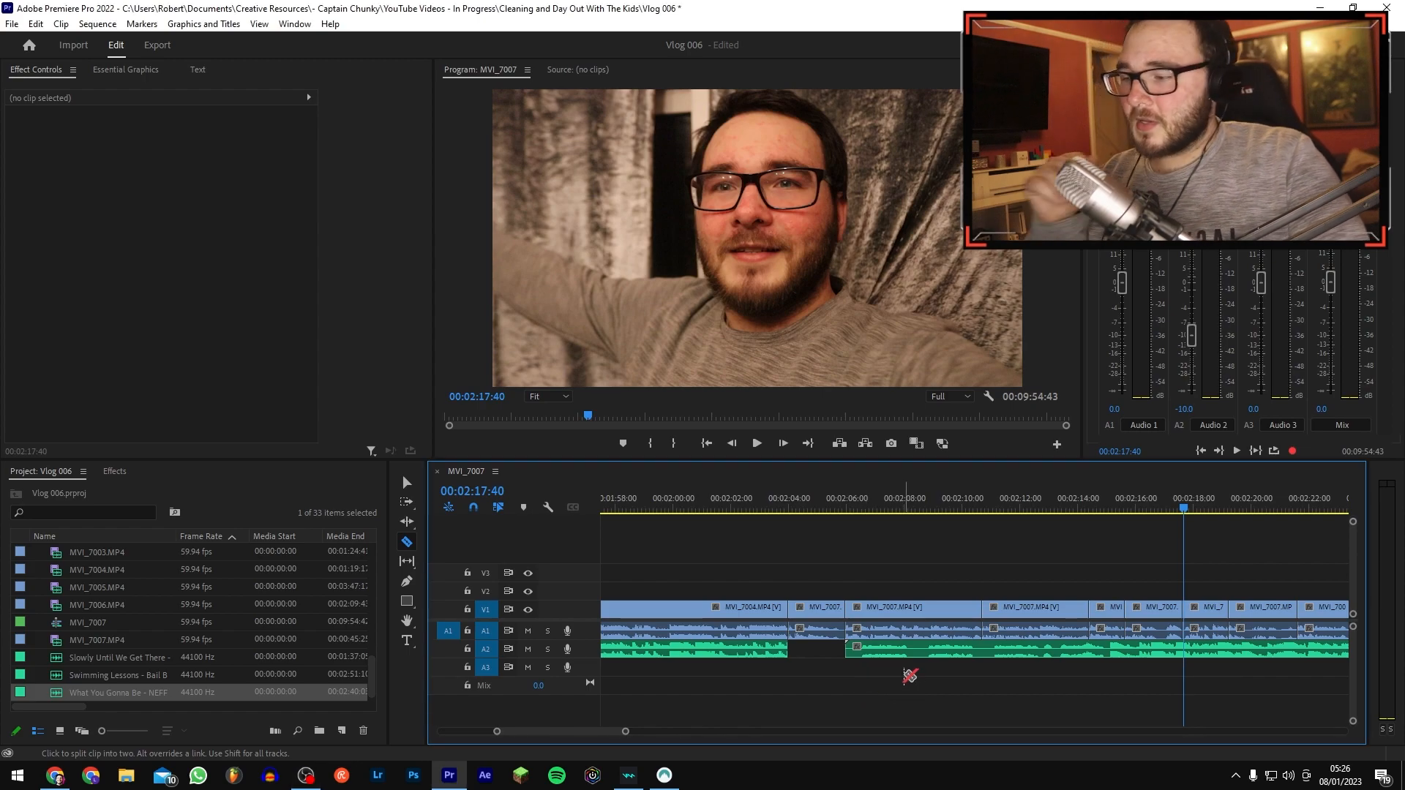
key(v)
key(minus)
key(minus)
key(minus)
key(minus)
key(minus)
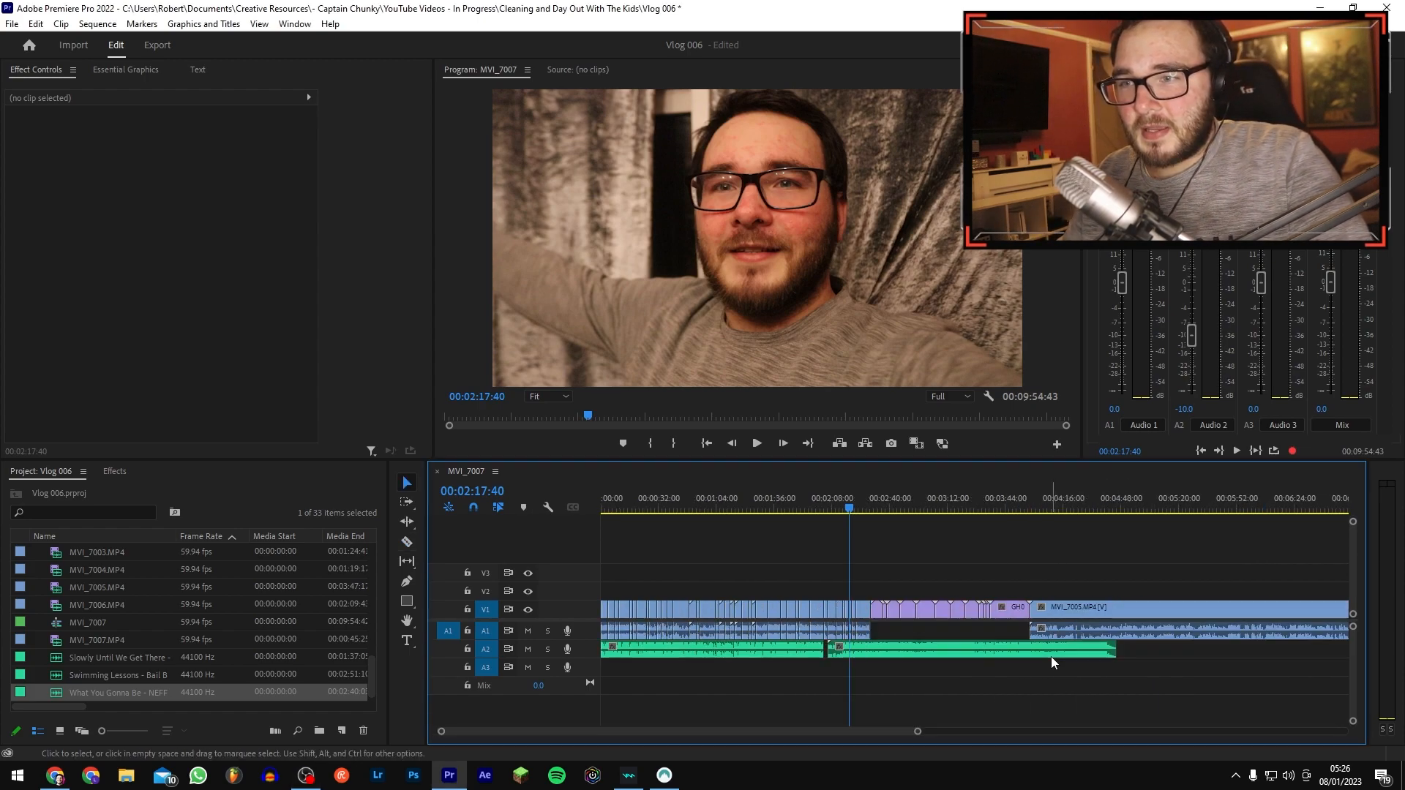
drag(811, 654, 1194, 654)
drag(1274, 657, 1275, 650)
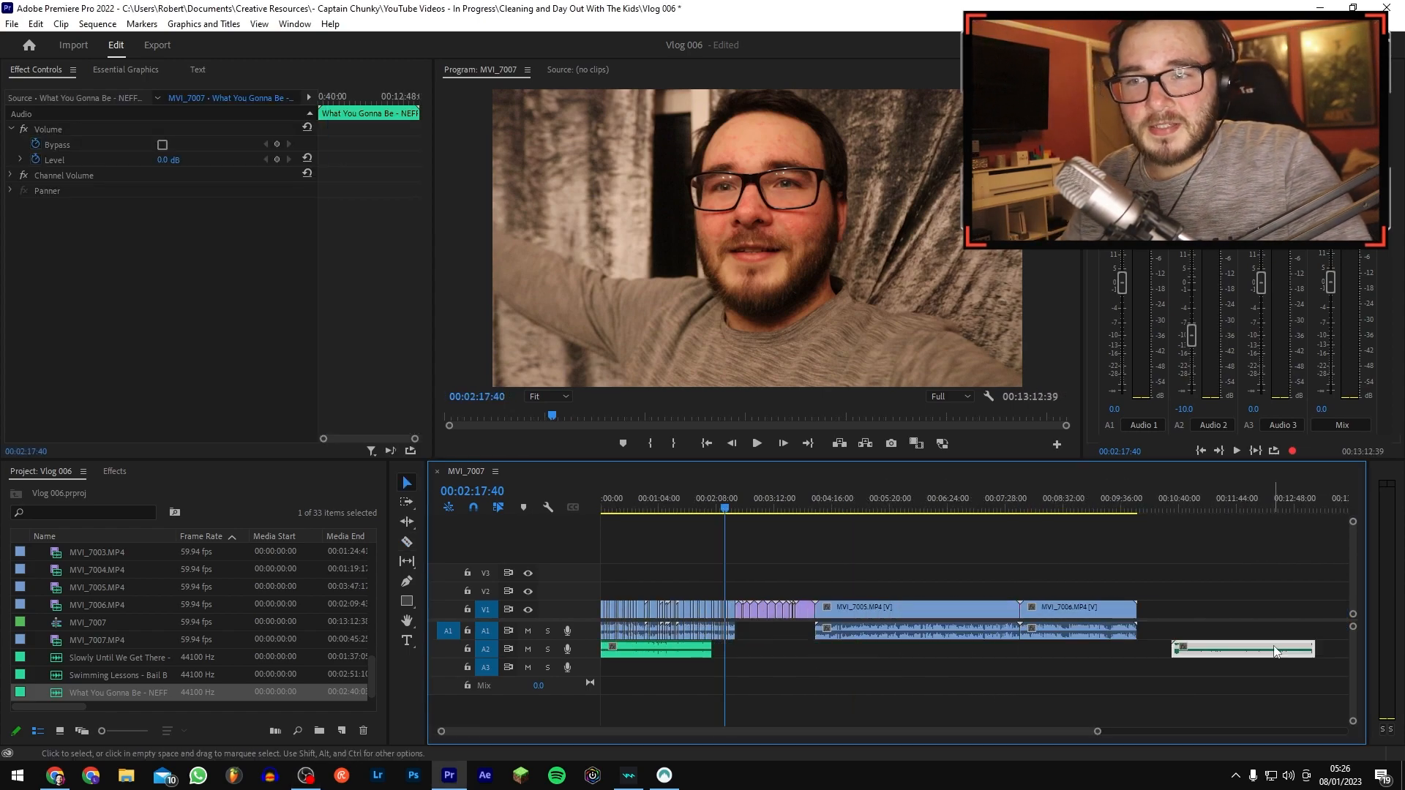
Step: Play the What You Gonna Be clip from its opening to 00:10:43:50 to find where the music picks up
click(1183, 504)
key(=)
key(=)
key(=)
key(=)
click(1027, 590)
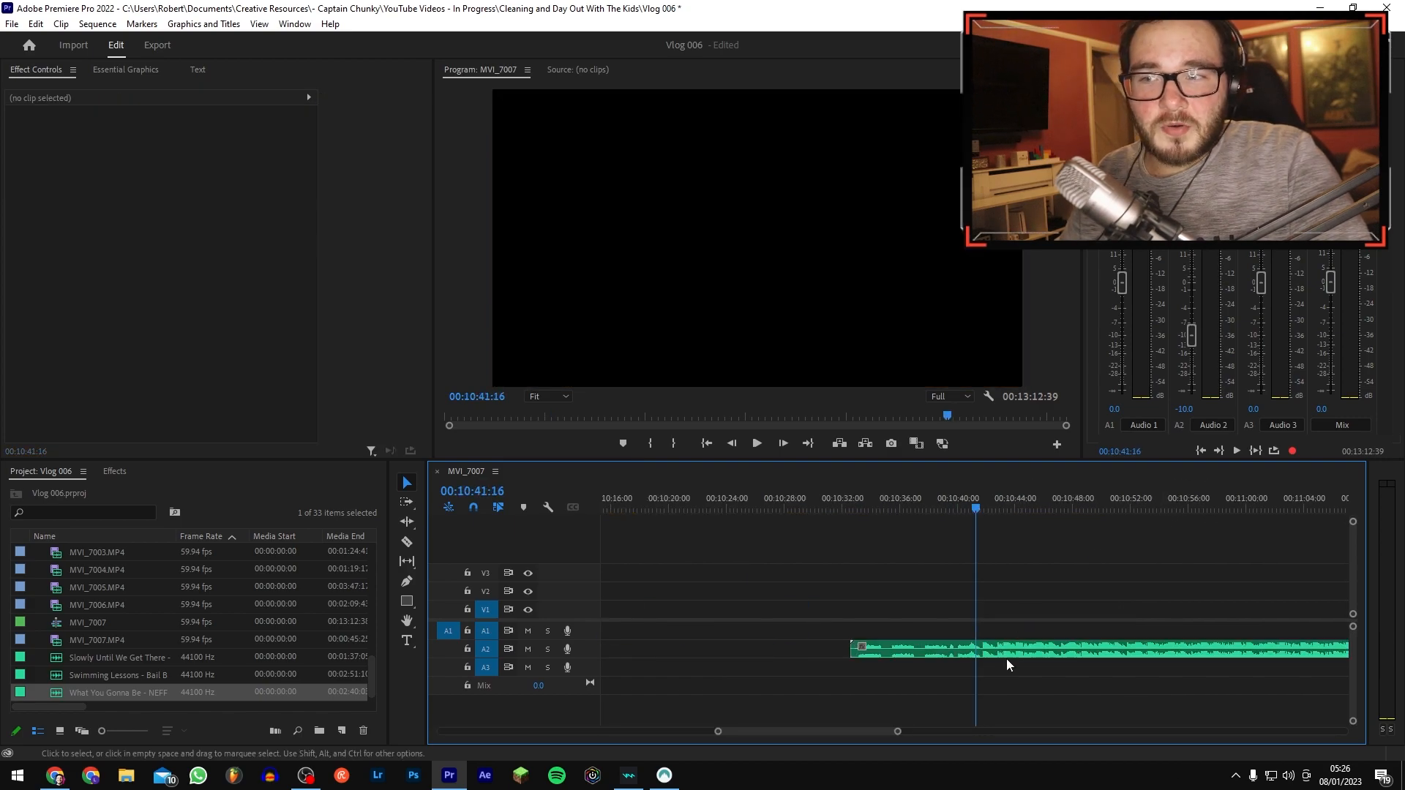
key(=)
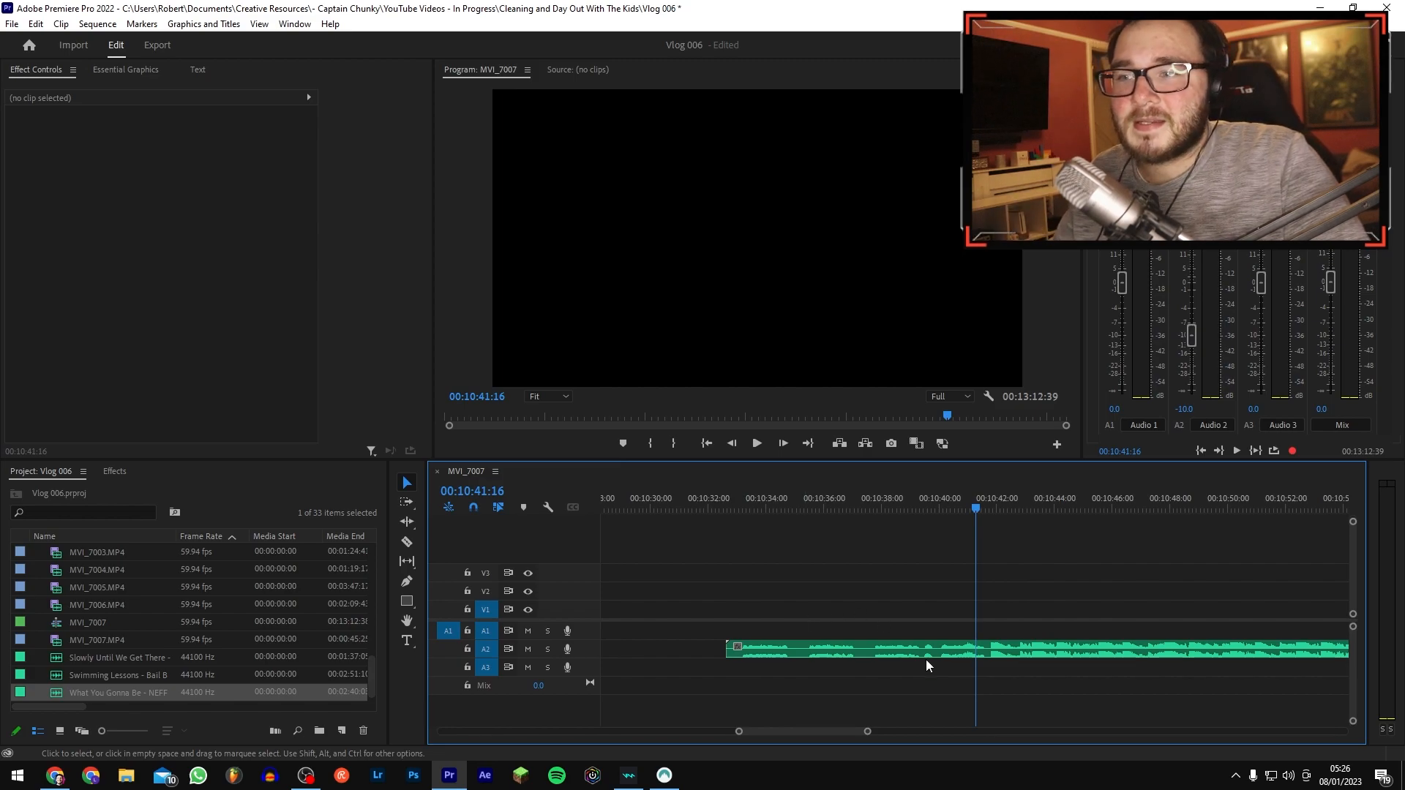
click(1006, 502)
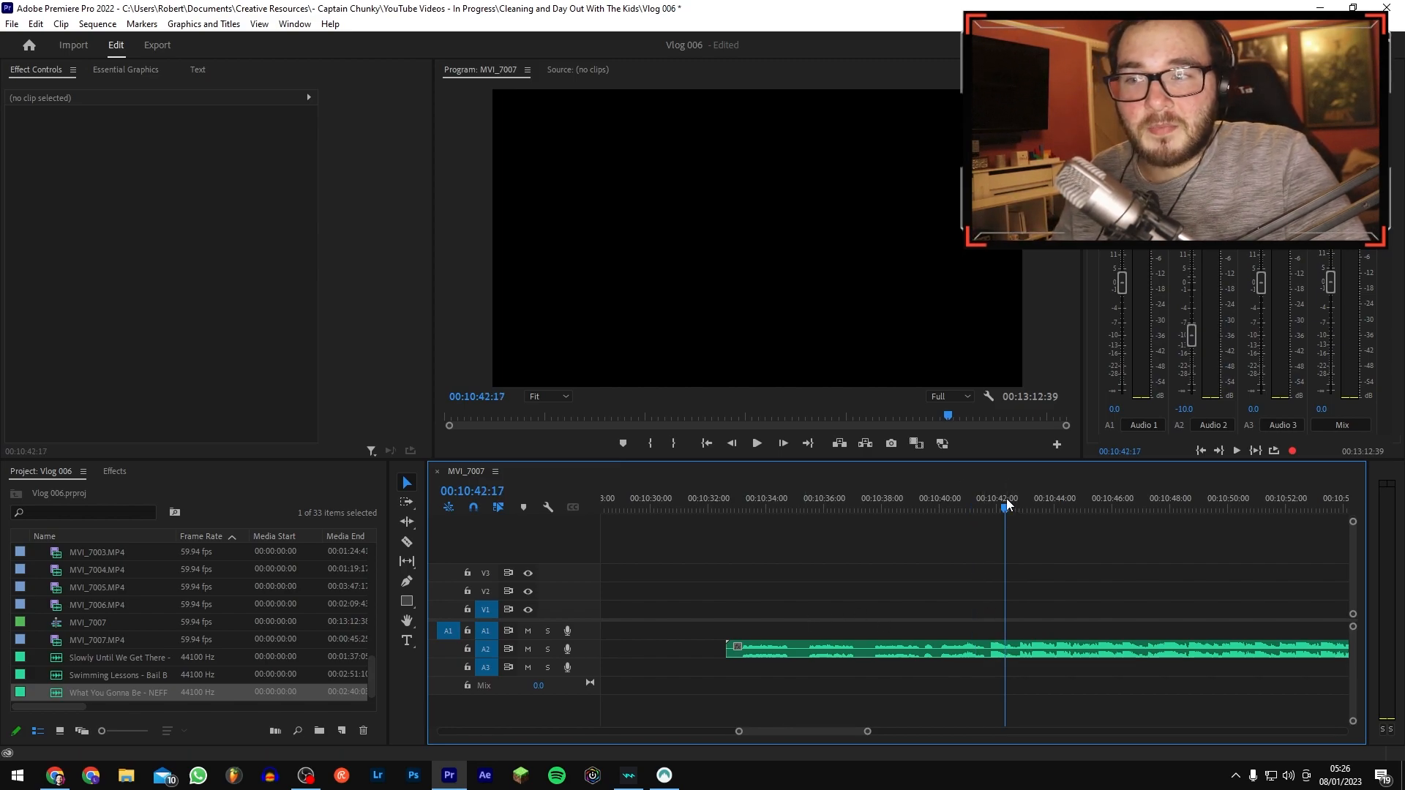
click(738, 502)
key(space)
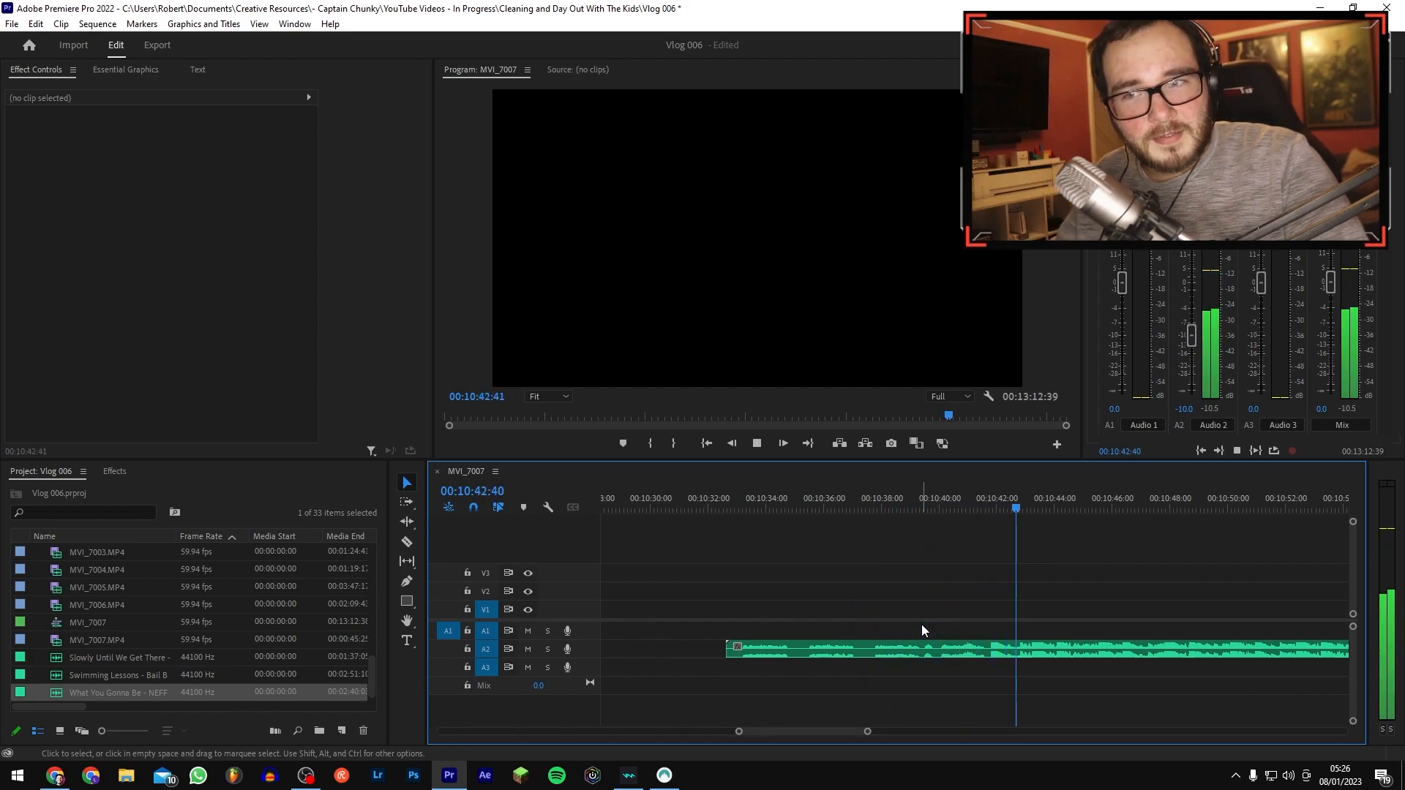
key(space)
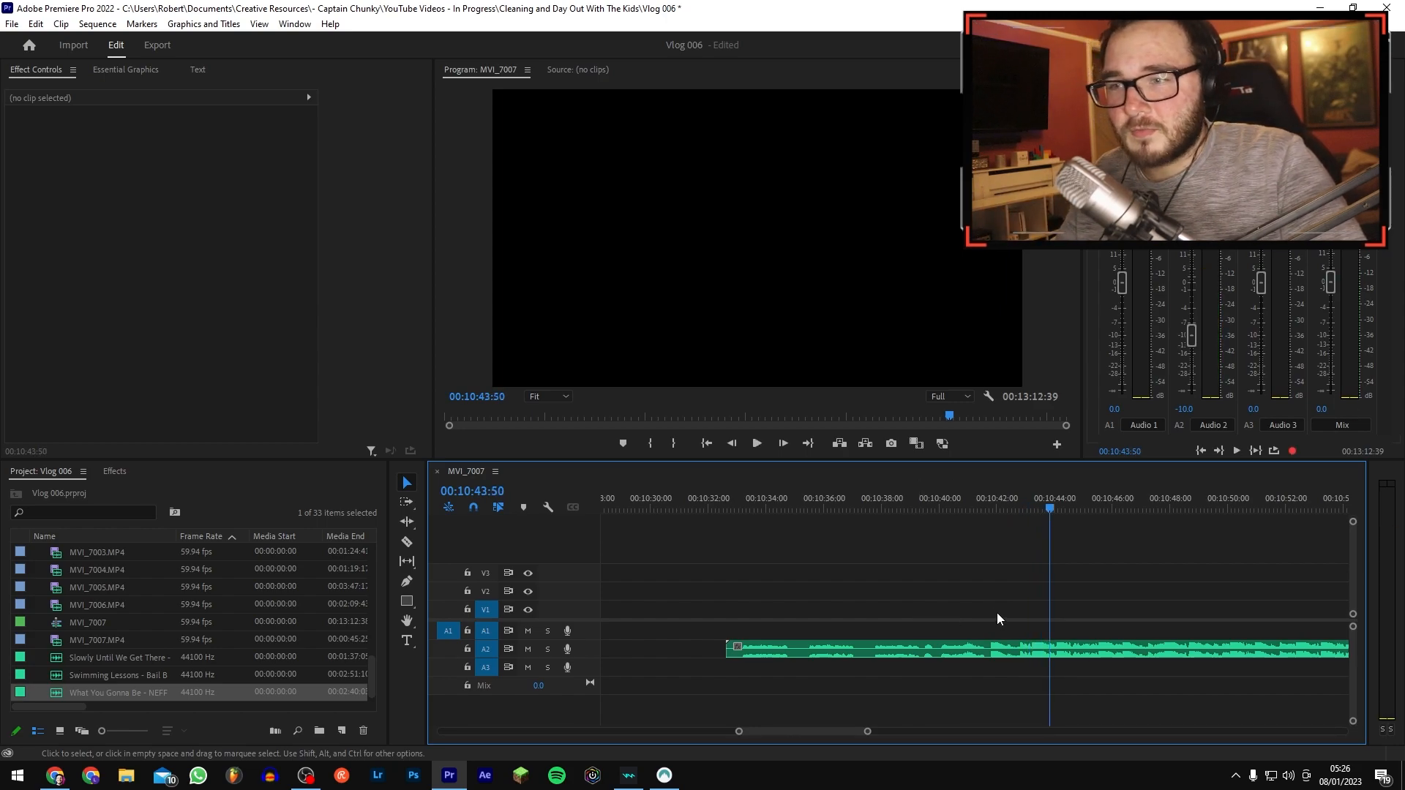
Step: Move the What You Gonna Be clip to the start of MVI_7006.MP4 on Audio 2 and return the playhead to 00:04:11:19
key(minus)
key(minus)
key(minus)
key(minus)
drag(1003, 647, 703, 650)
key(minus)
click(626, 497)
key(minus)
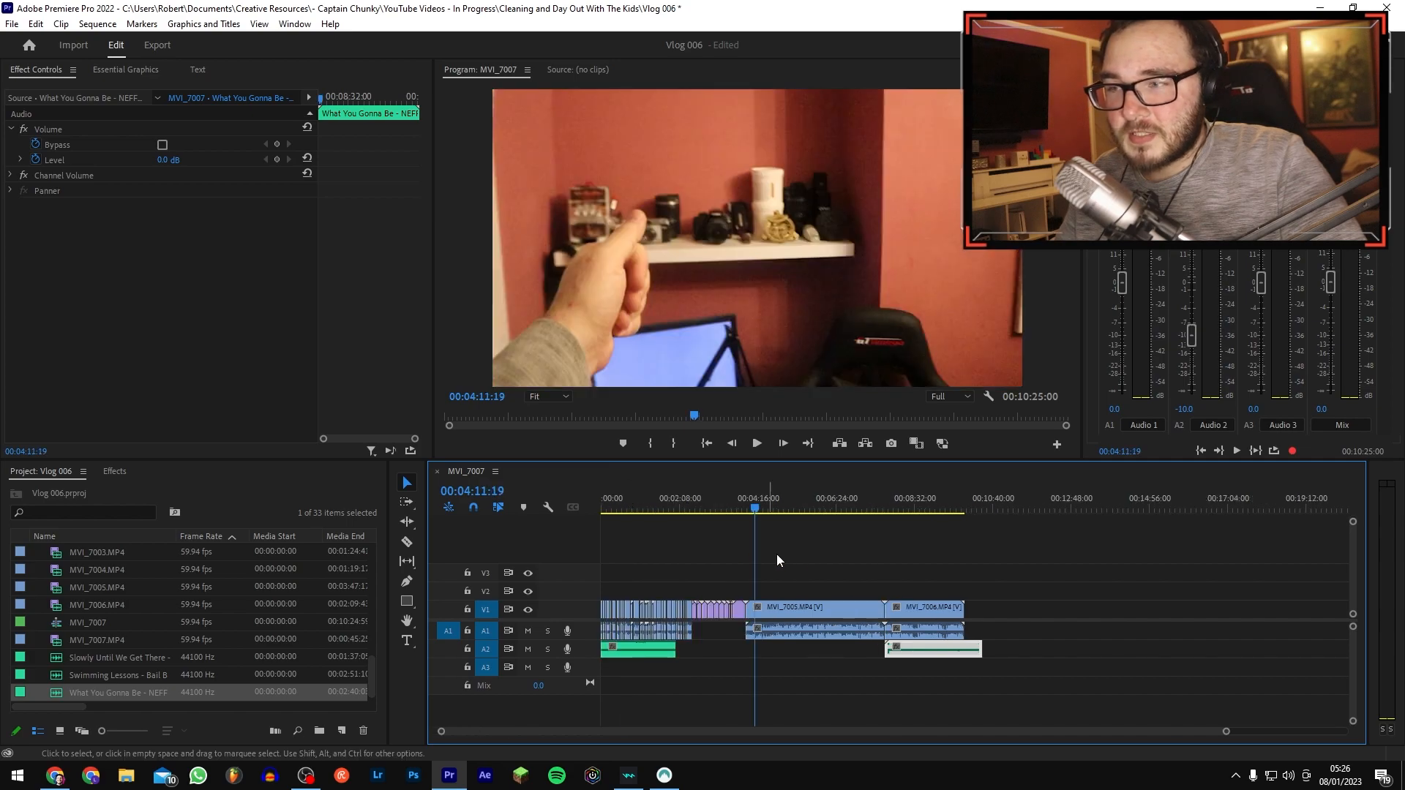
Step: Move the What You Gonna Be music clip back along Audio 2 to the start of GH015321.MP4
drag(907, 657, 718, 651)
click(682, 497)
key(equal)
key(equal)
key(equal)
key(equal)
click(1170, 498)
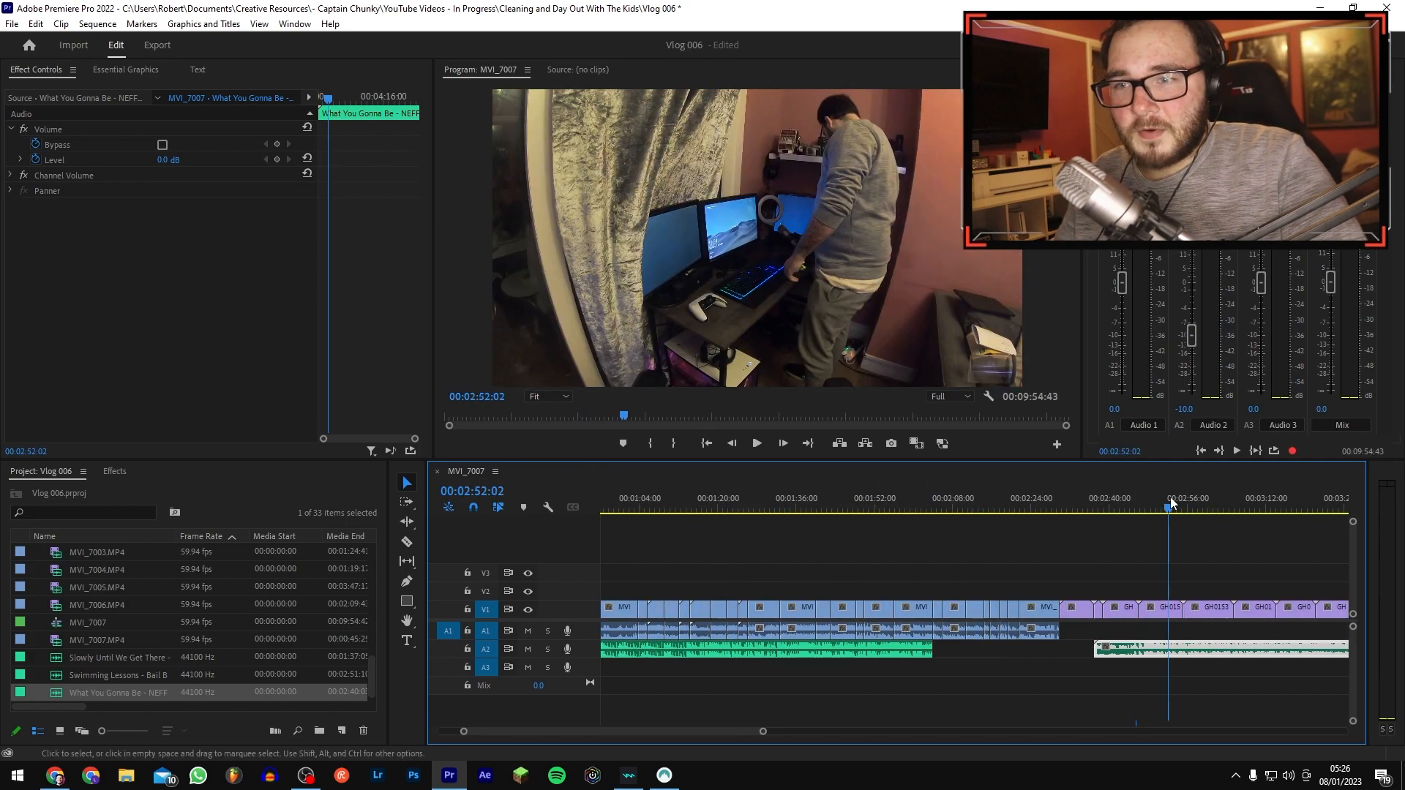
Step: Find where the music picks up and split the What You Gonna Be clip at 00:02:46:00
key(equal)
key(equal)
click(1051, 501)
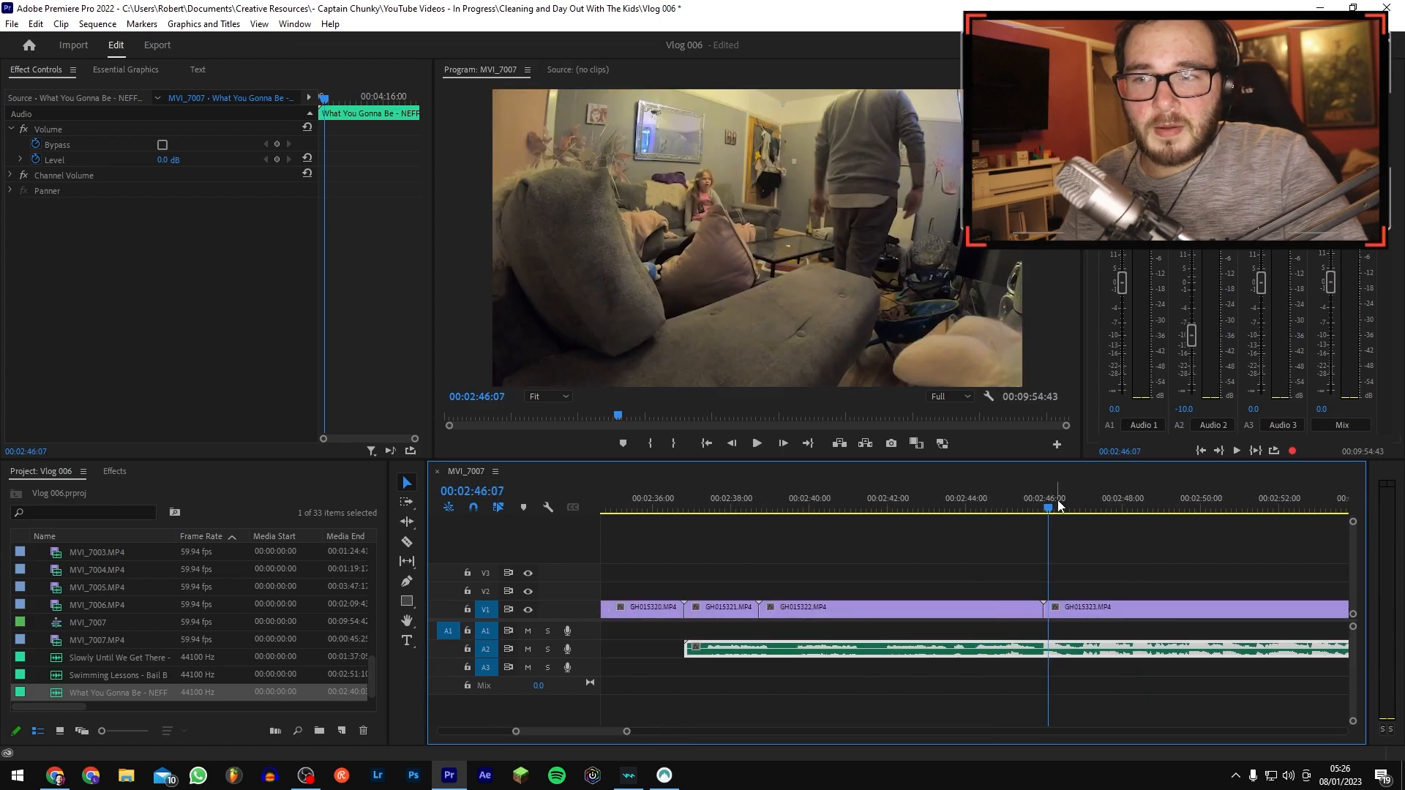
drag(1048, 505, 1082, 508)
key(equal)
key(c)
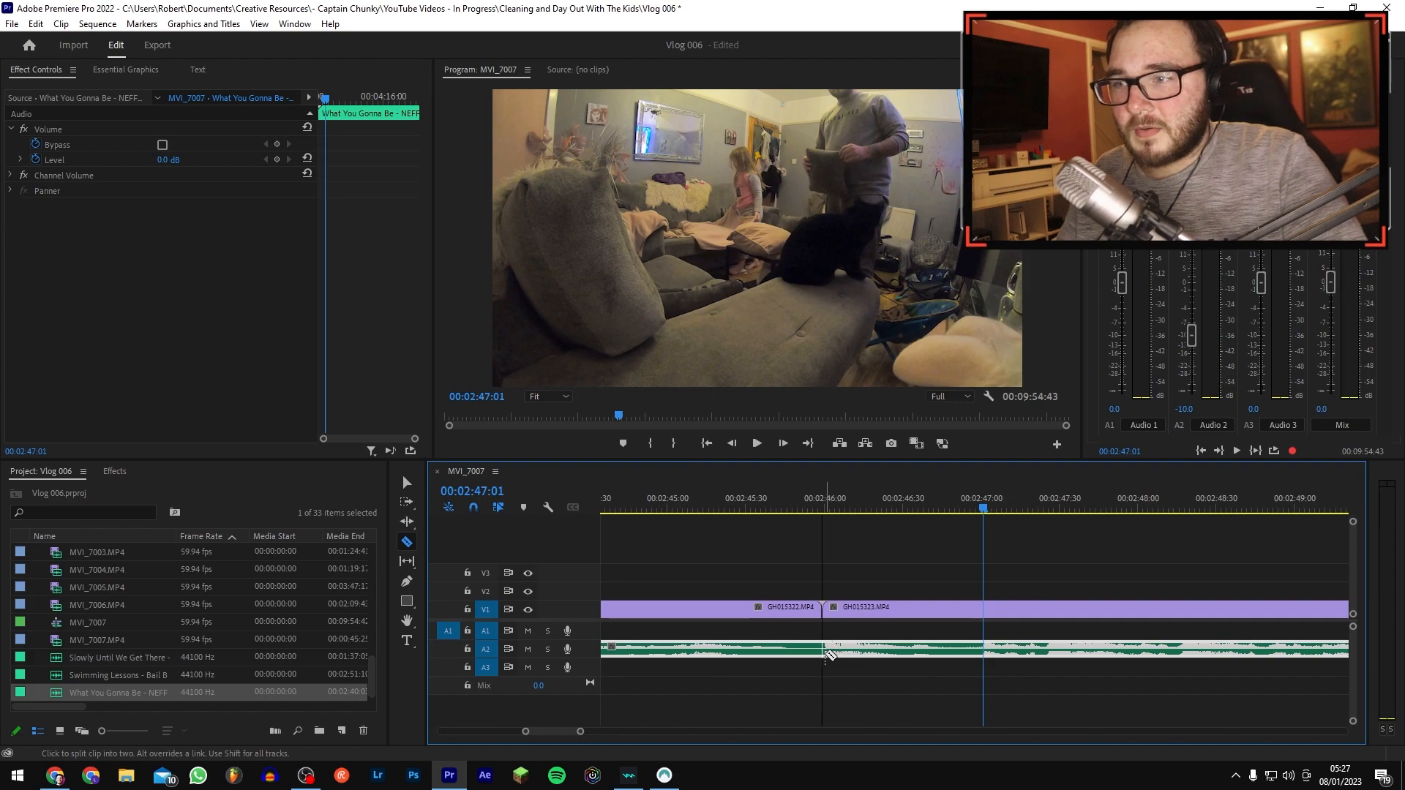
click(826, 505)
key(equal)
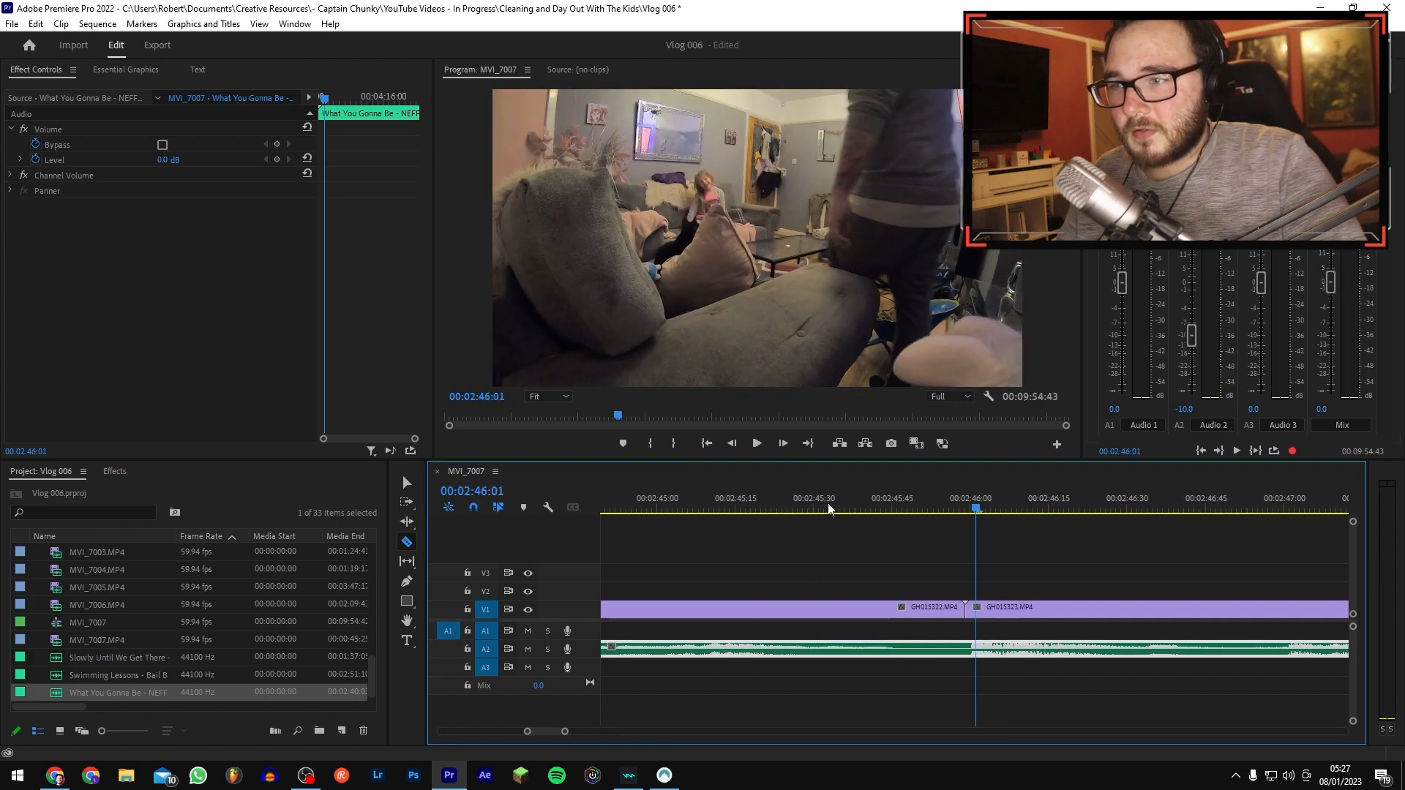
key(Left)
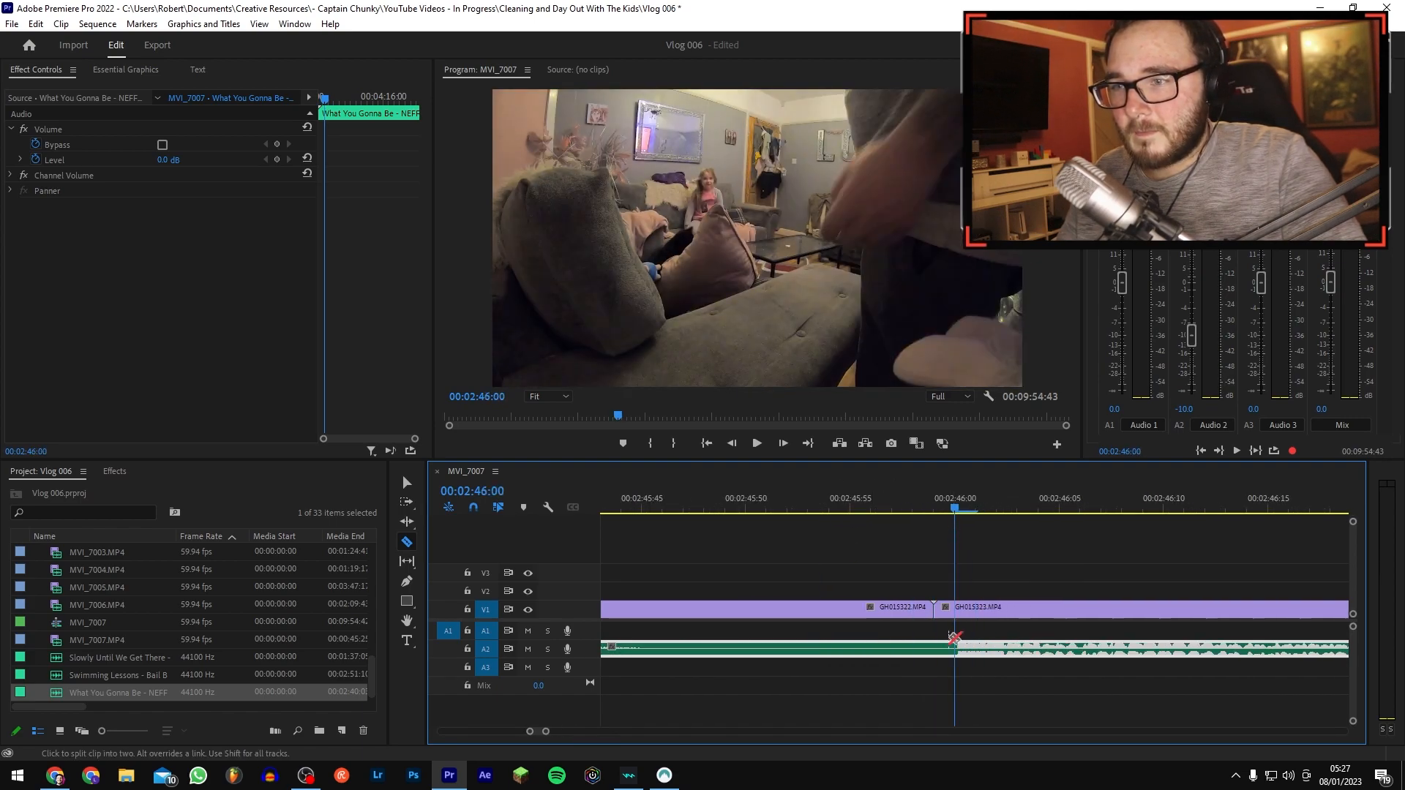
click(955, 635)
Step: Move the intro piece back to 00:02:17:38 on Audio 2 and the main music part to the start of GH015320.MP4
key(v)
key(minus)
key(minus)
key(minus)
key(minus)
key(minus)
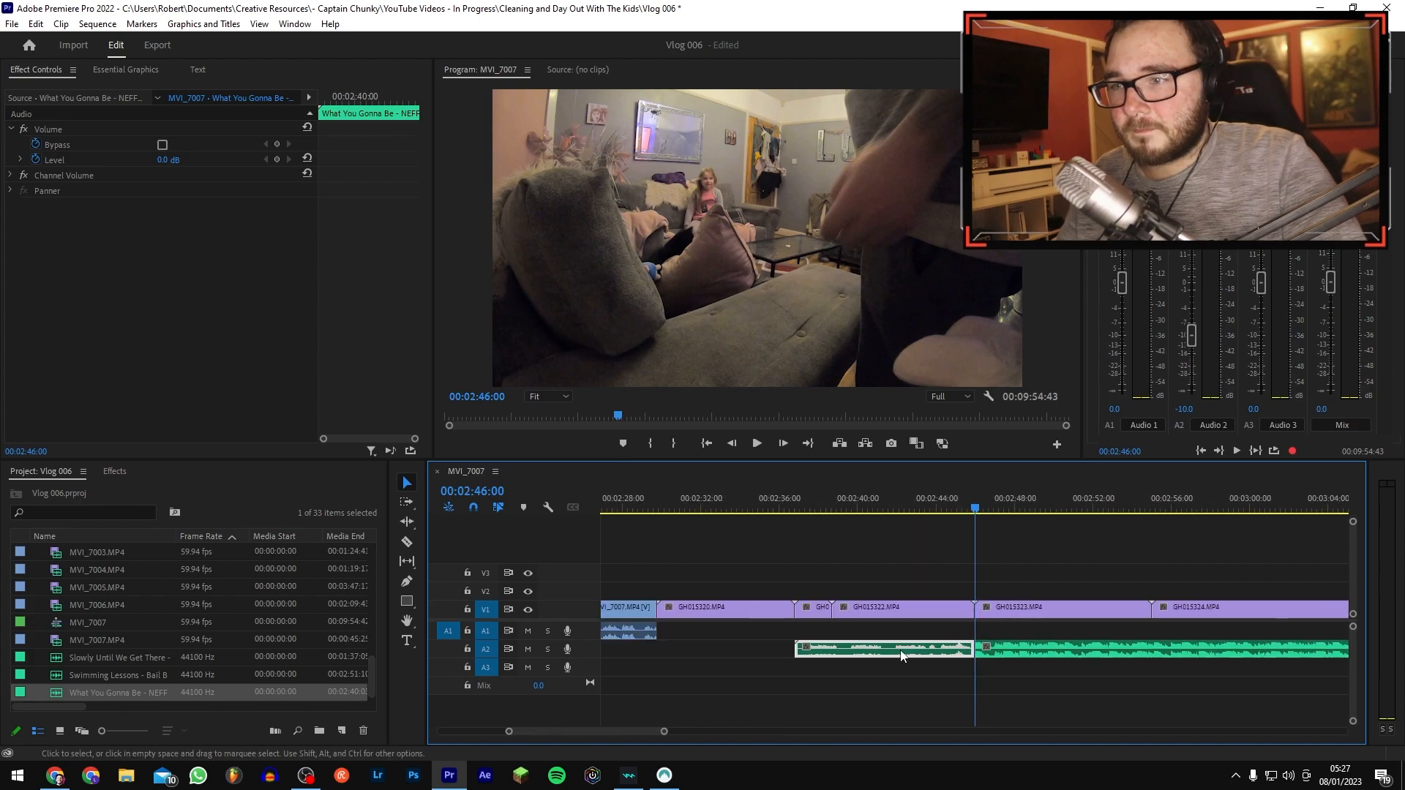
drag(942, 649, 708, 648)
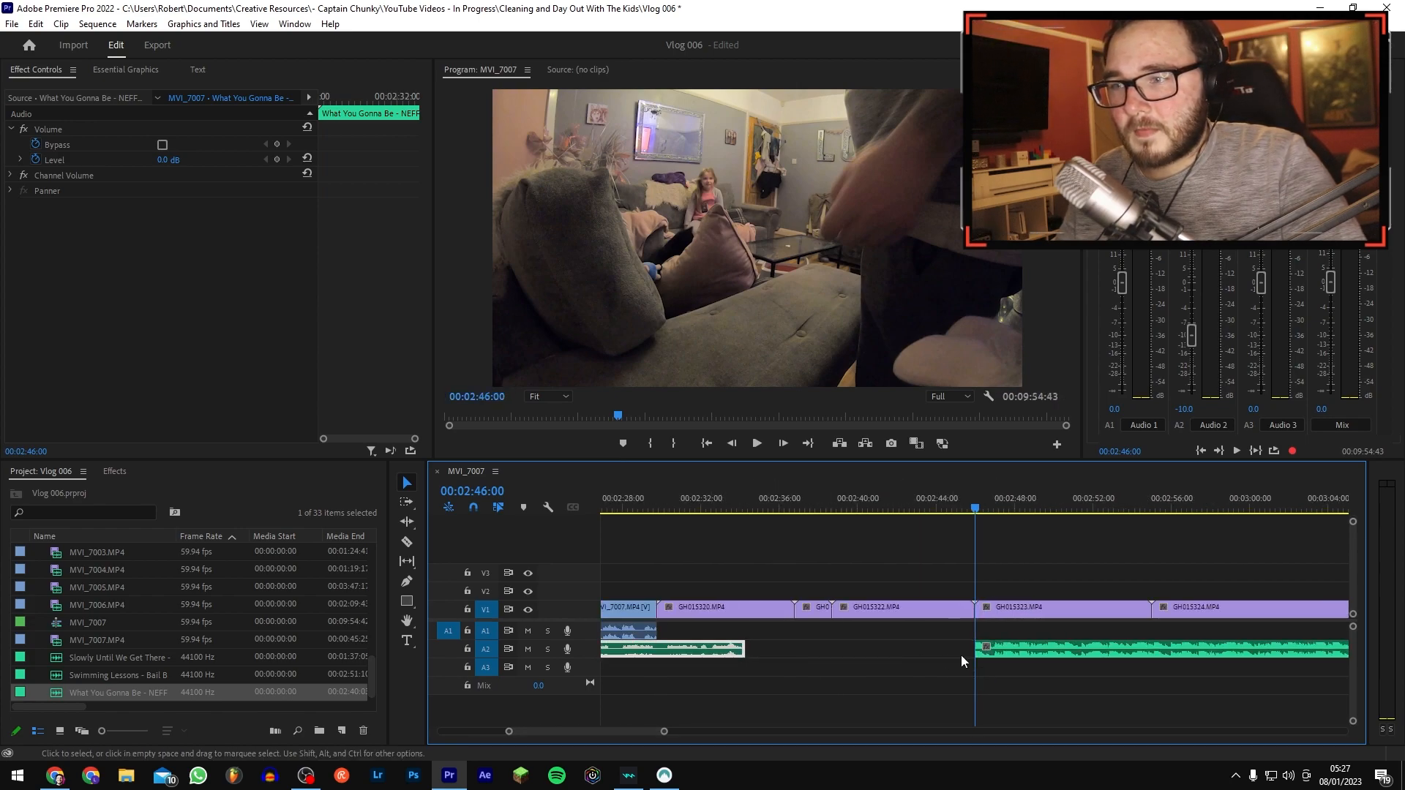
key(minus)
drag(837, 653, 765, 649)
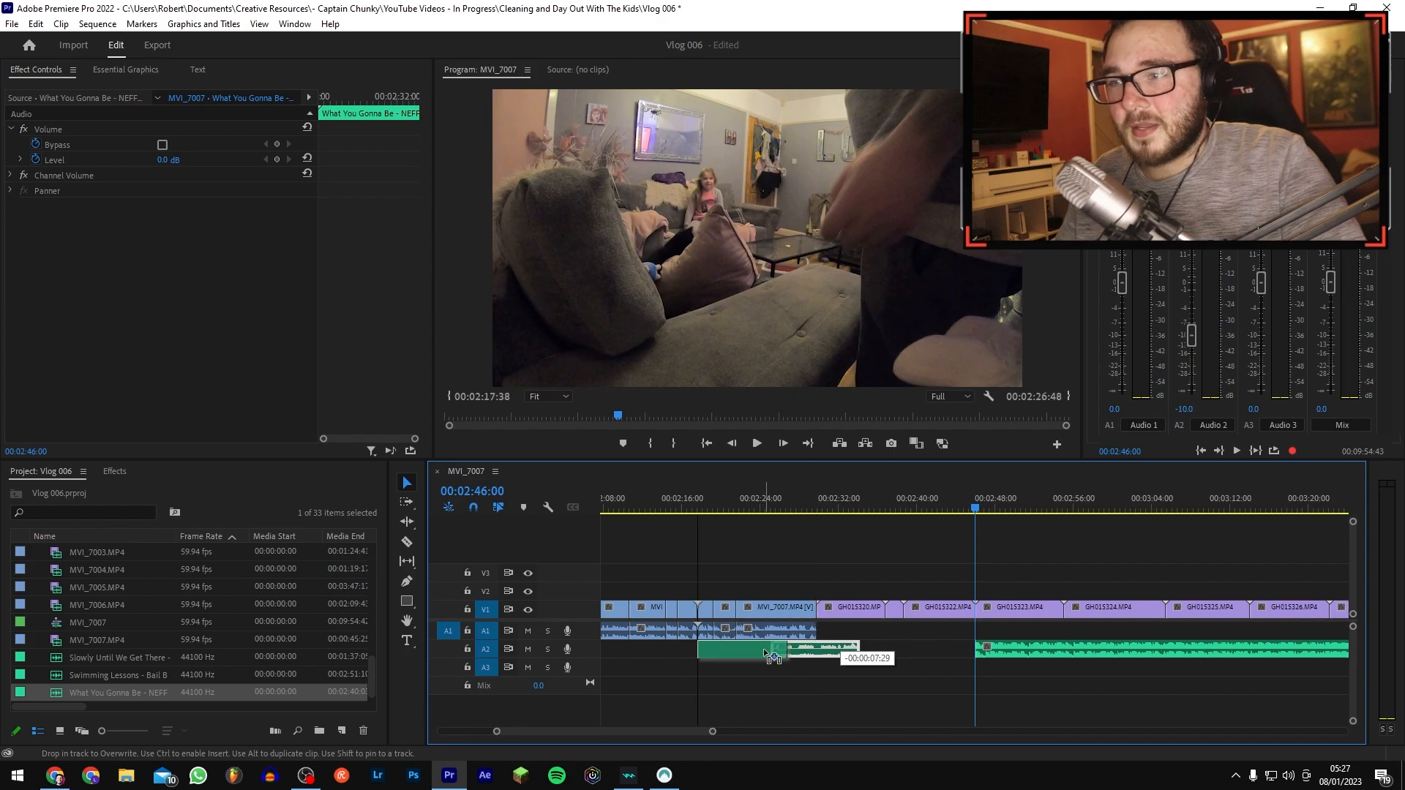
drag(1003, 657, 951, 648)
drag(851, 648, 841, 650)
Step: Play the main music part from the start of GH015320.MP4 at 00:02:29:47 to check how it fits the time-lapse
click(828, 507)
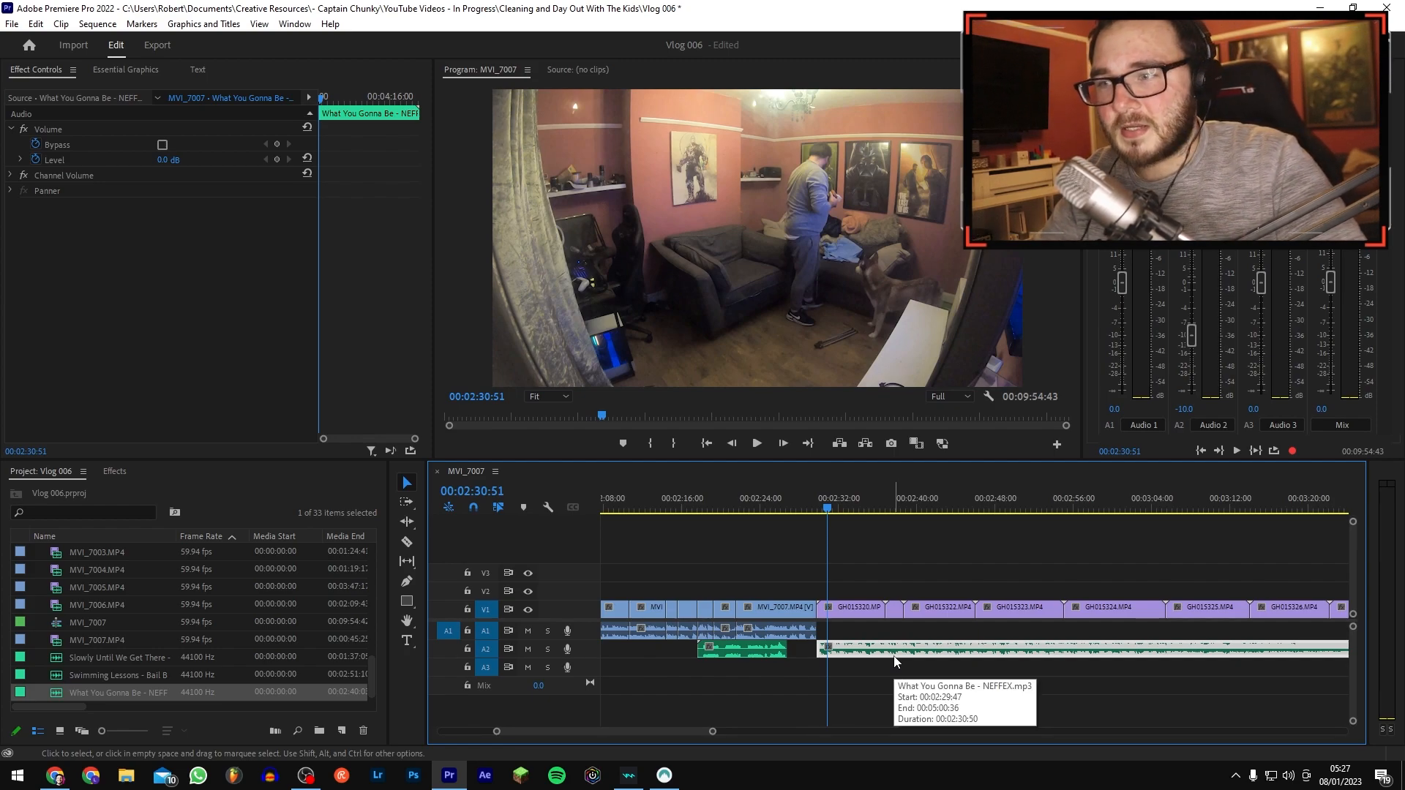
key(Up)
key(=)
key(=)
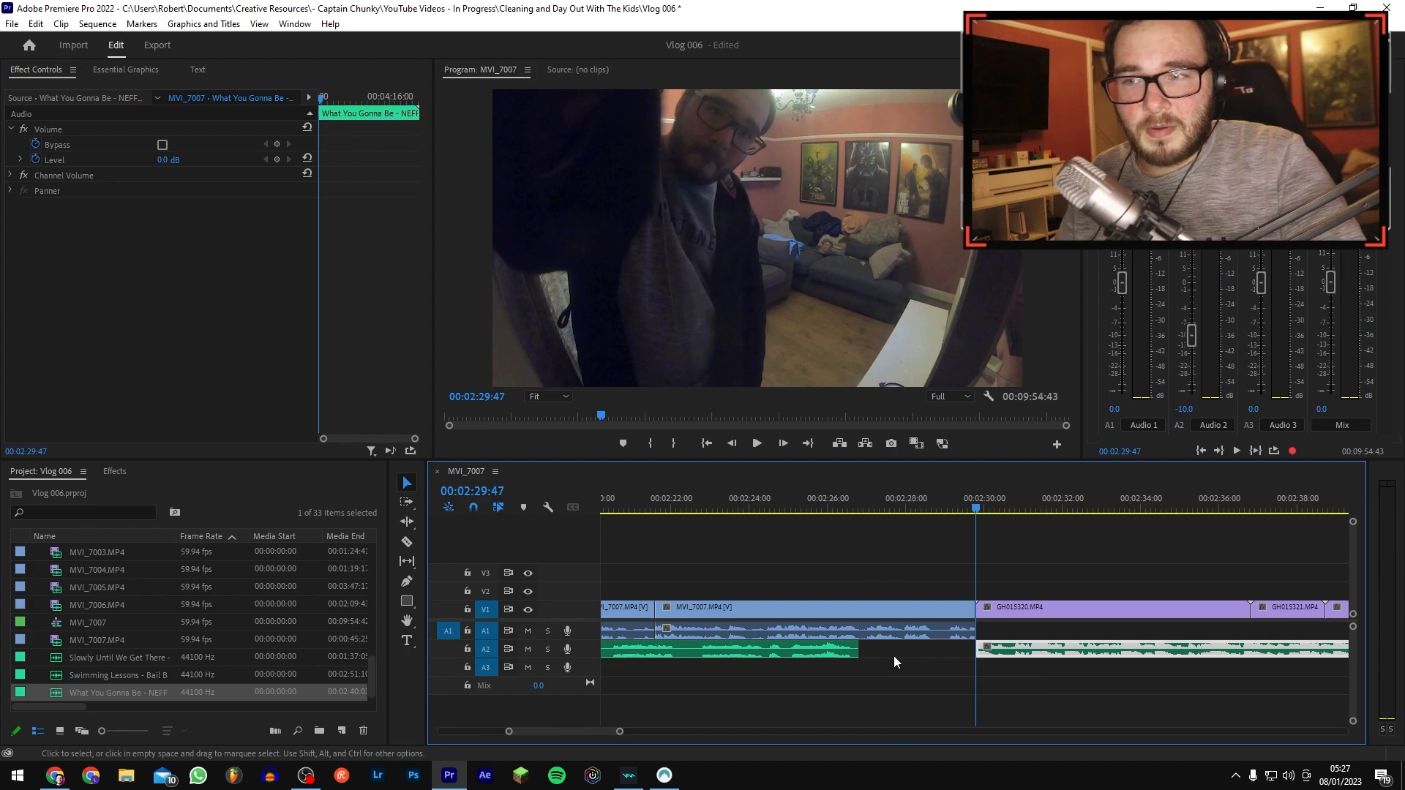
key(space)
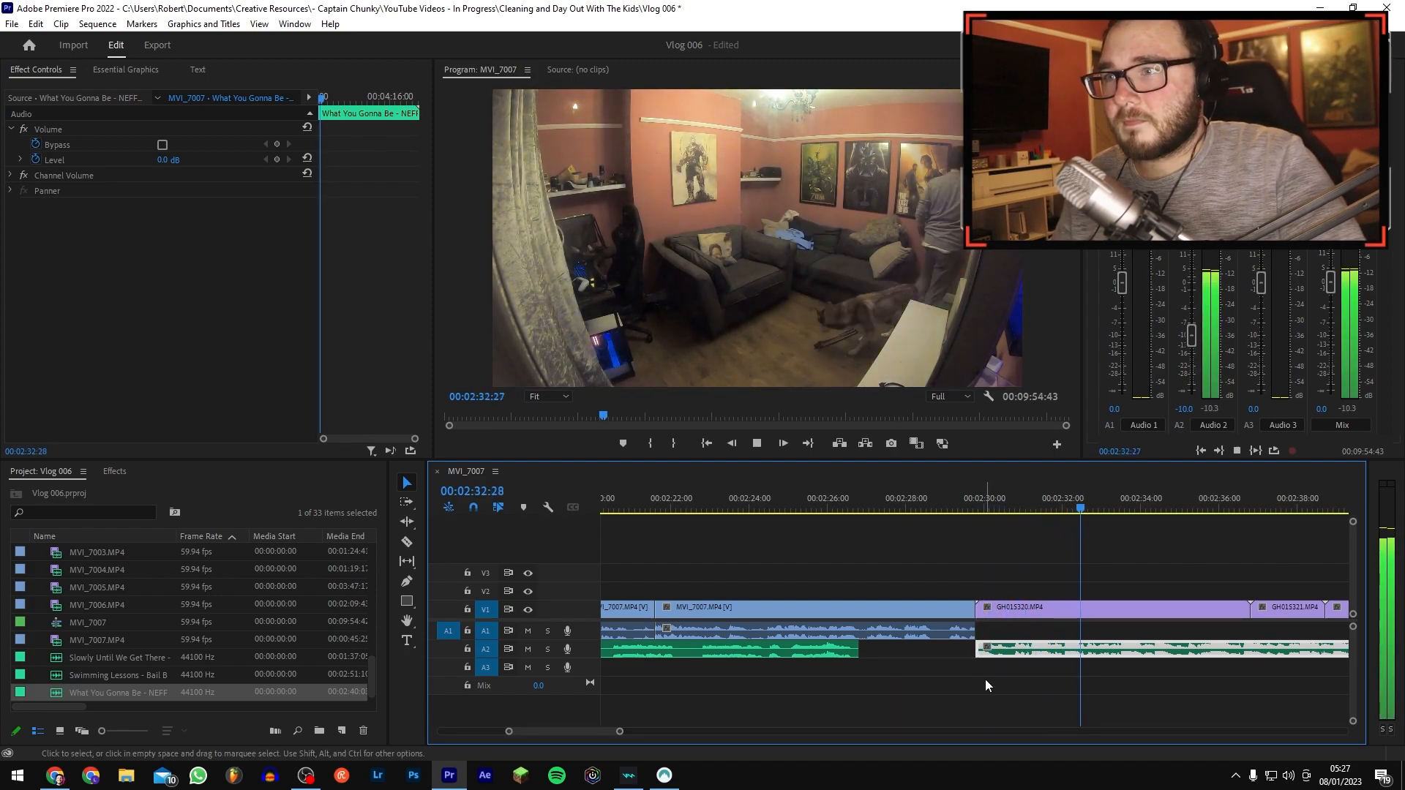
key(space)
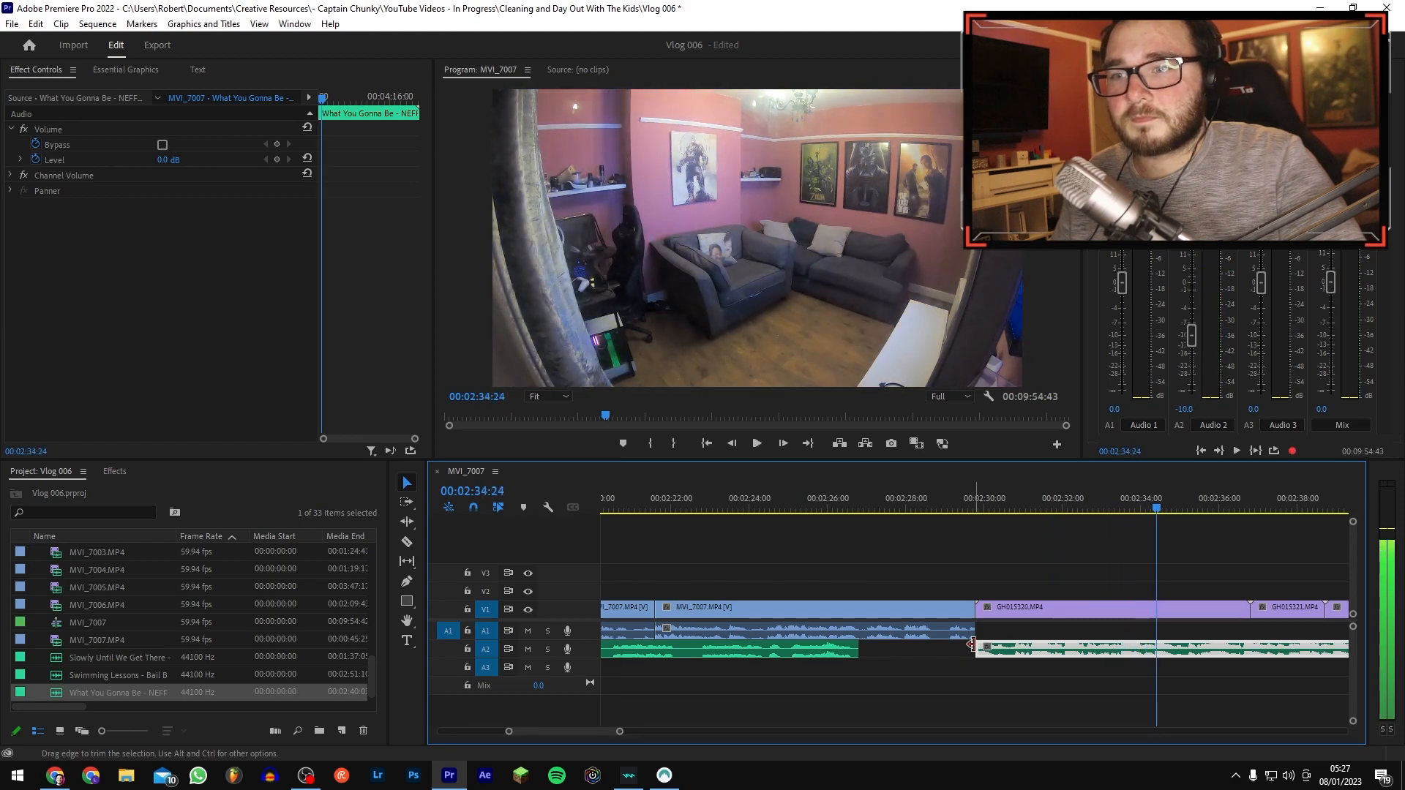
Step: Move the intro piece along Audio 2 so it ends exactly where the main music part begins
key(minus)
key(minus)
drag(800, 654, 960, 650)
Step: Scrub through the talking clips and split the music's intro piece at 00:02:25:45
drag(740, 512, 818, 515)
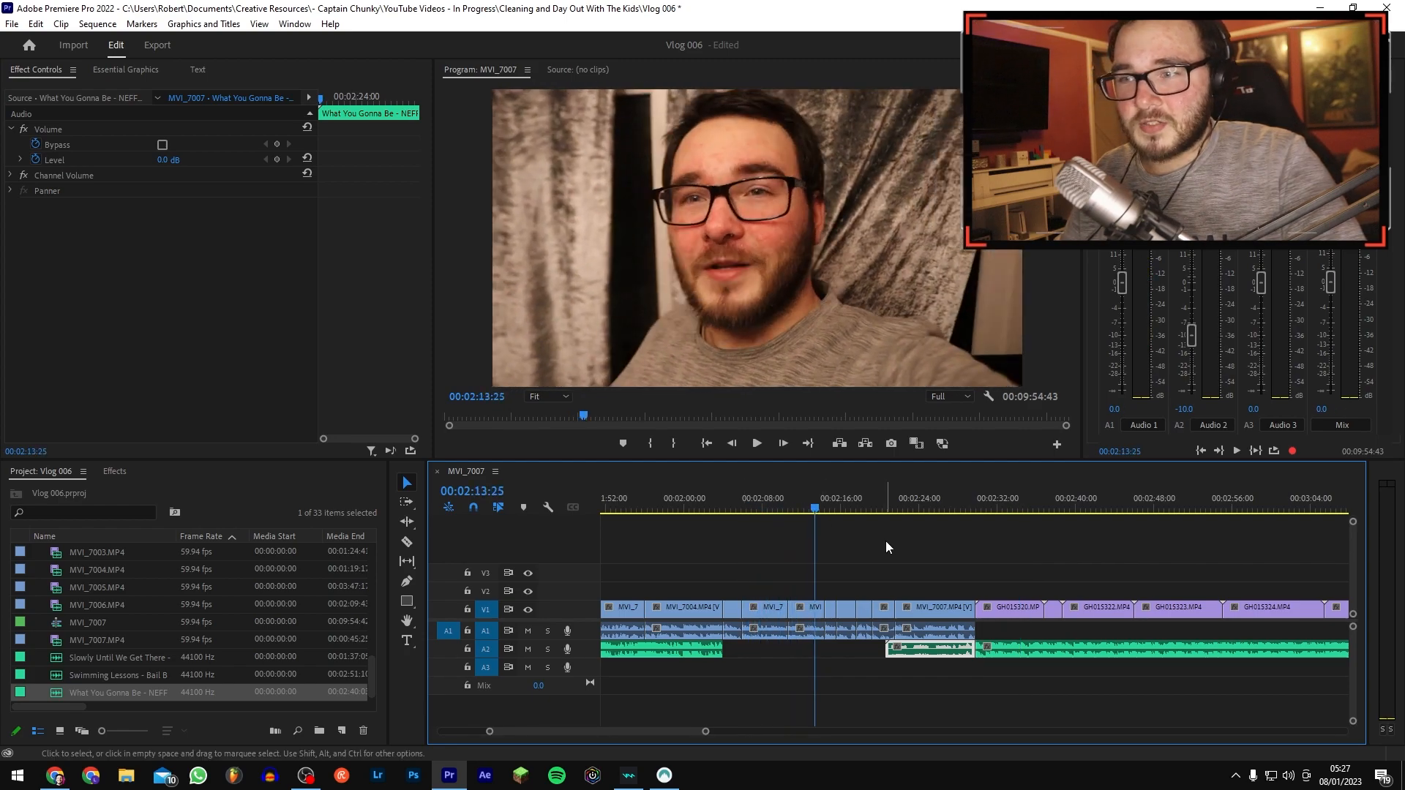
key(equal)
key(equal)
key(minus)
click(1131, 508)
drag(1131, 503, 1217, 524)
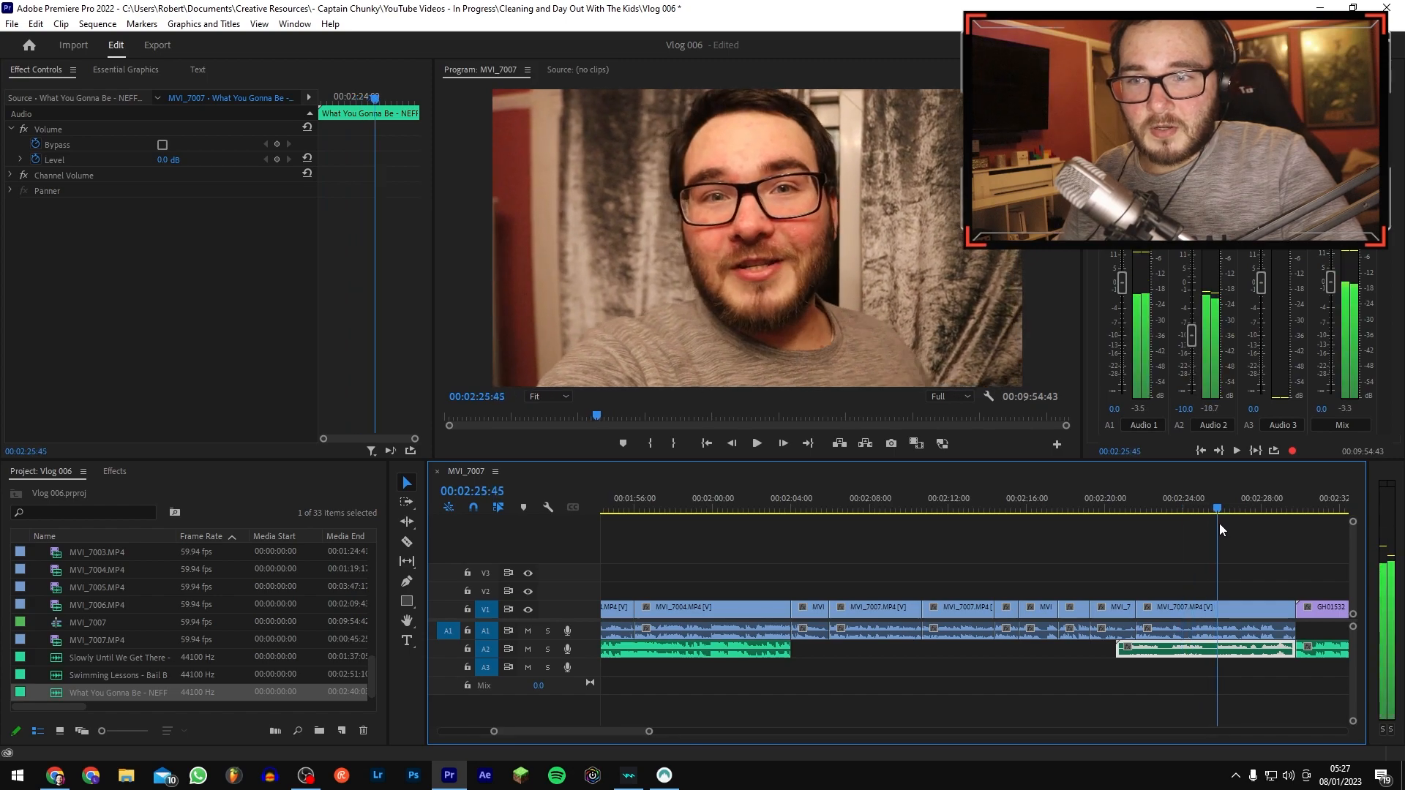
key(equal)
key(equal)
key(equal)
key(equal)
key(minus)
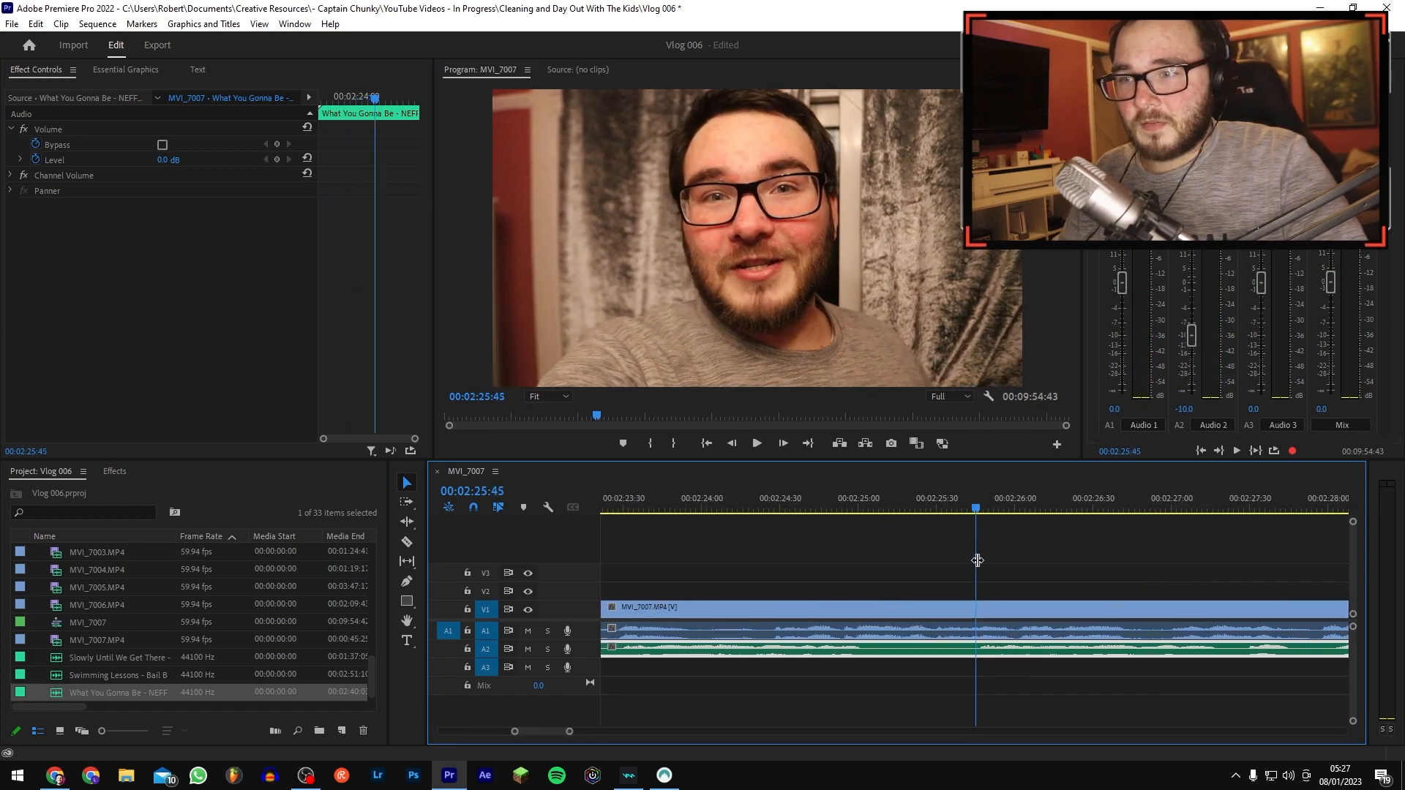
key(ctrl+k)
Step: Move the first half of the intro piece back along Audio 2 to about 00:02:06 and place the playhead at 00:02:06:15
key(minus)
key(minus)
key(minus)
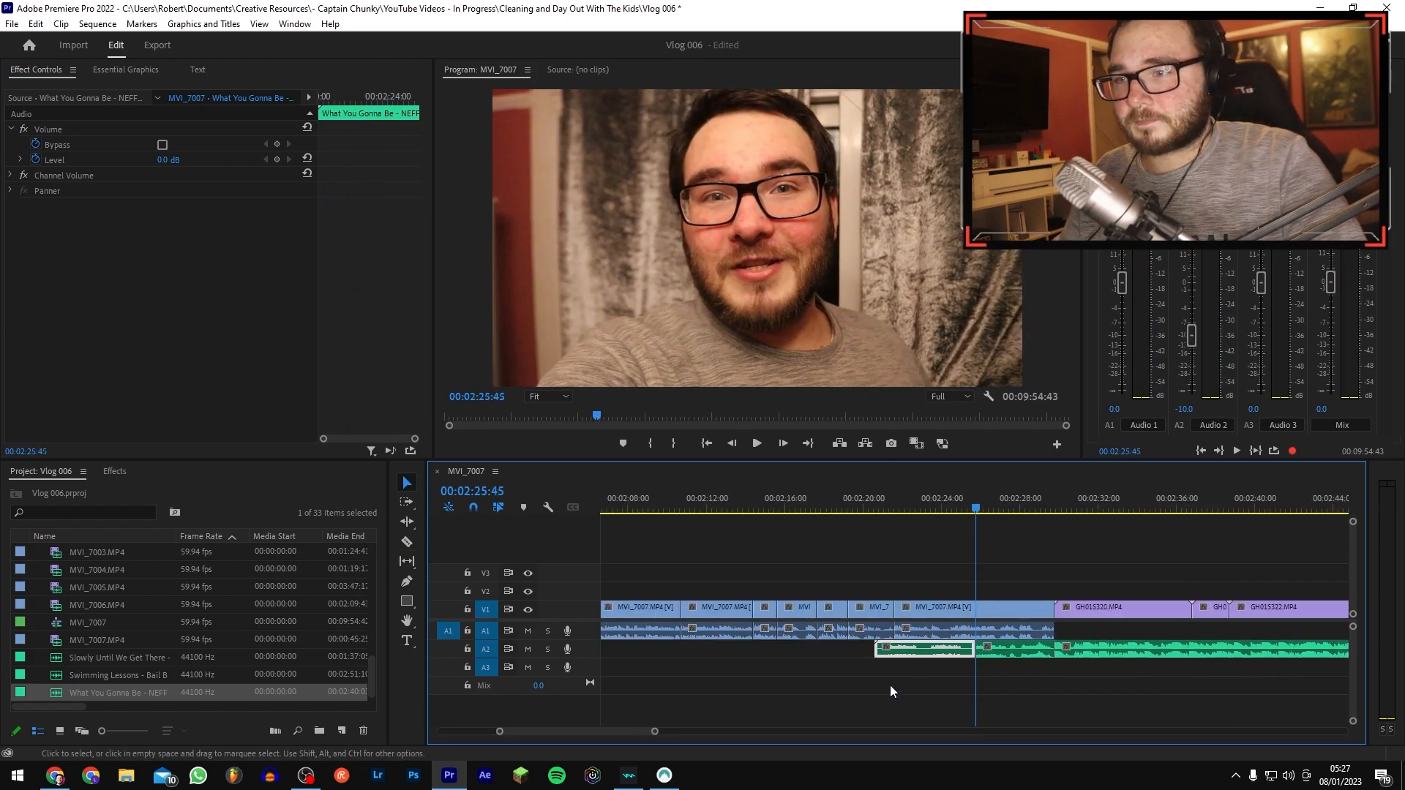
key(minus)
drag(963, 648, 815, 647)
click(785, 506)
key(equal)
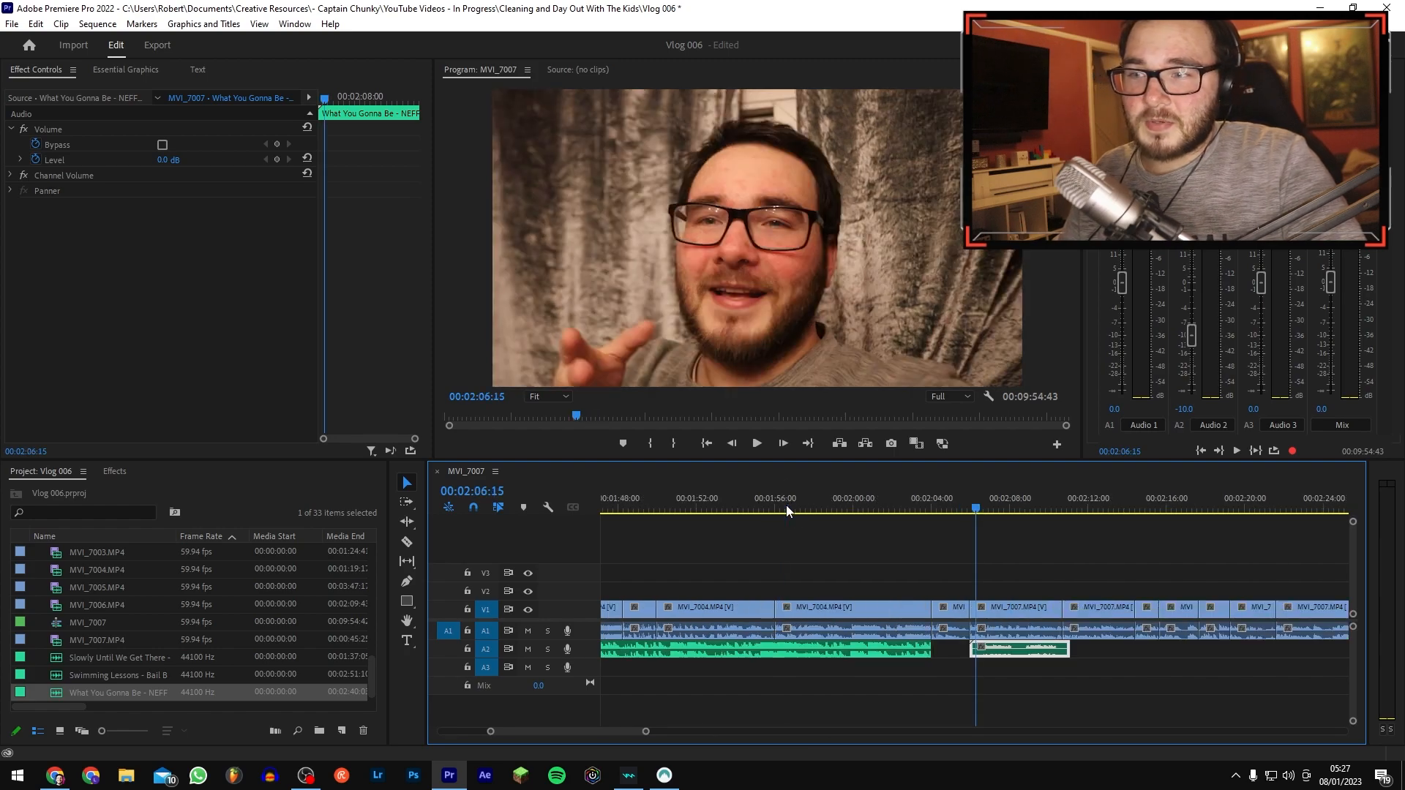
Step: Try pasting a copy of the short intro piece directly after it on Audio 2, and undo the paste
drag(1060, 632, 1067, 632)
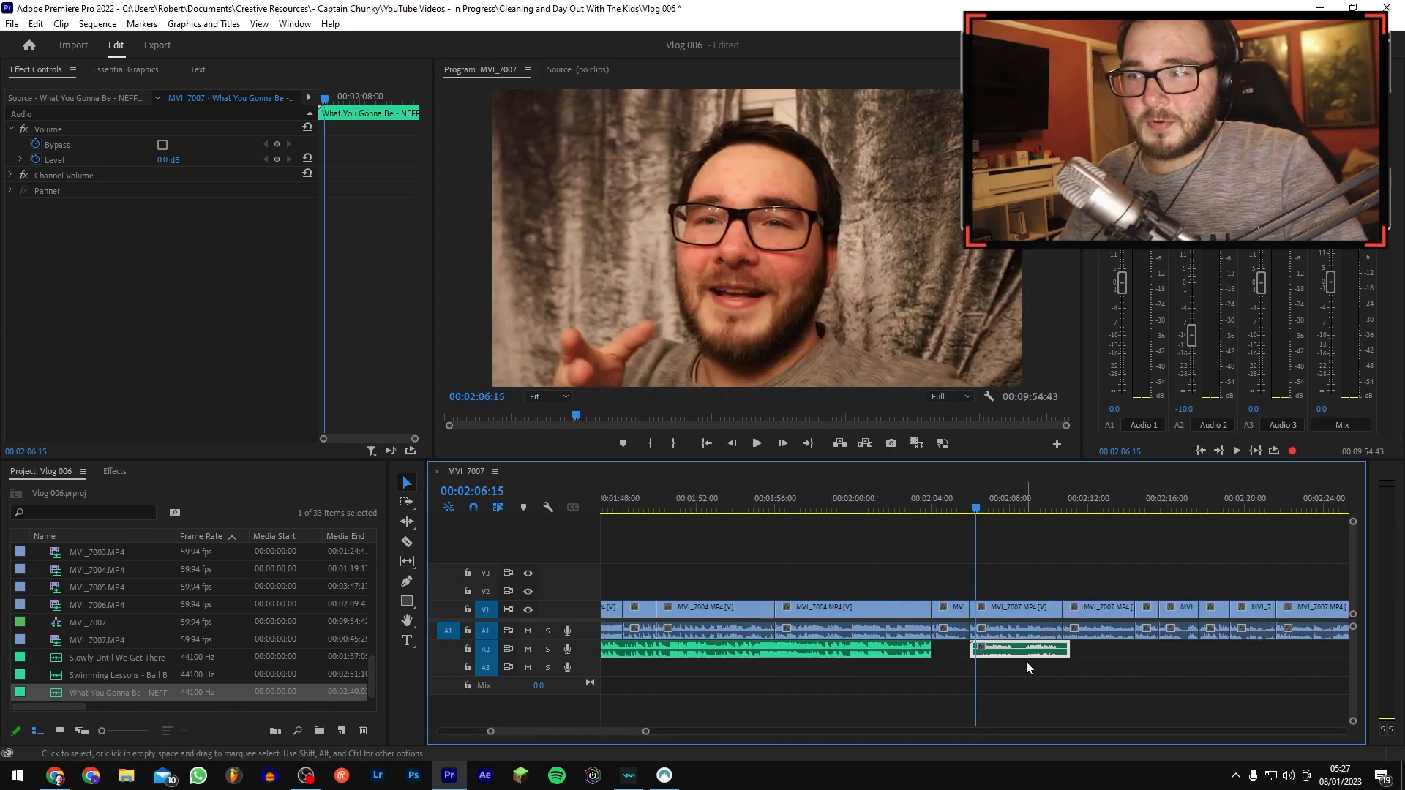
key(Down)
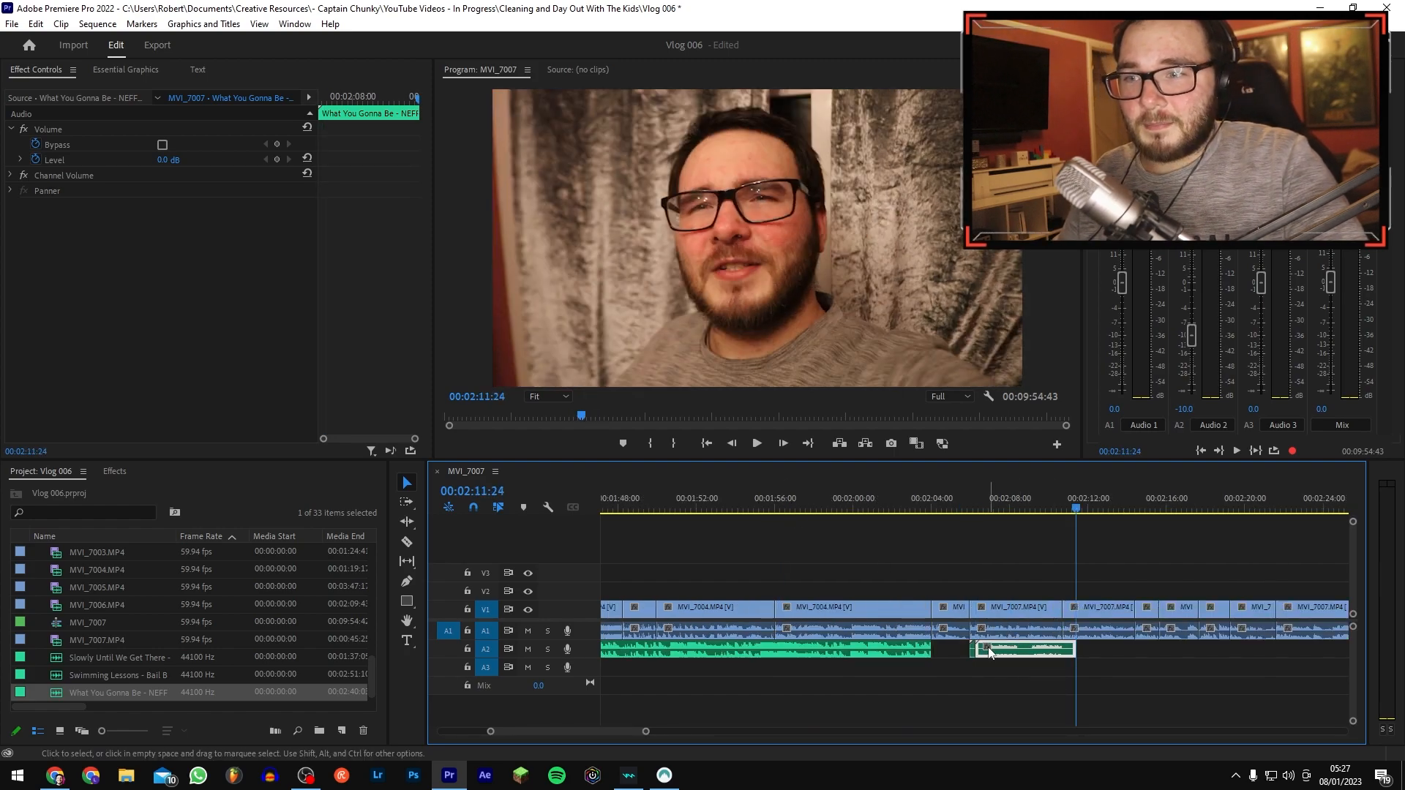
key(ctrl+z)
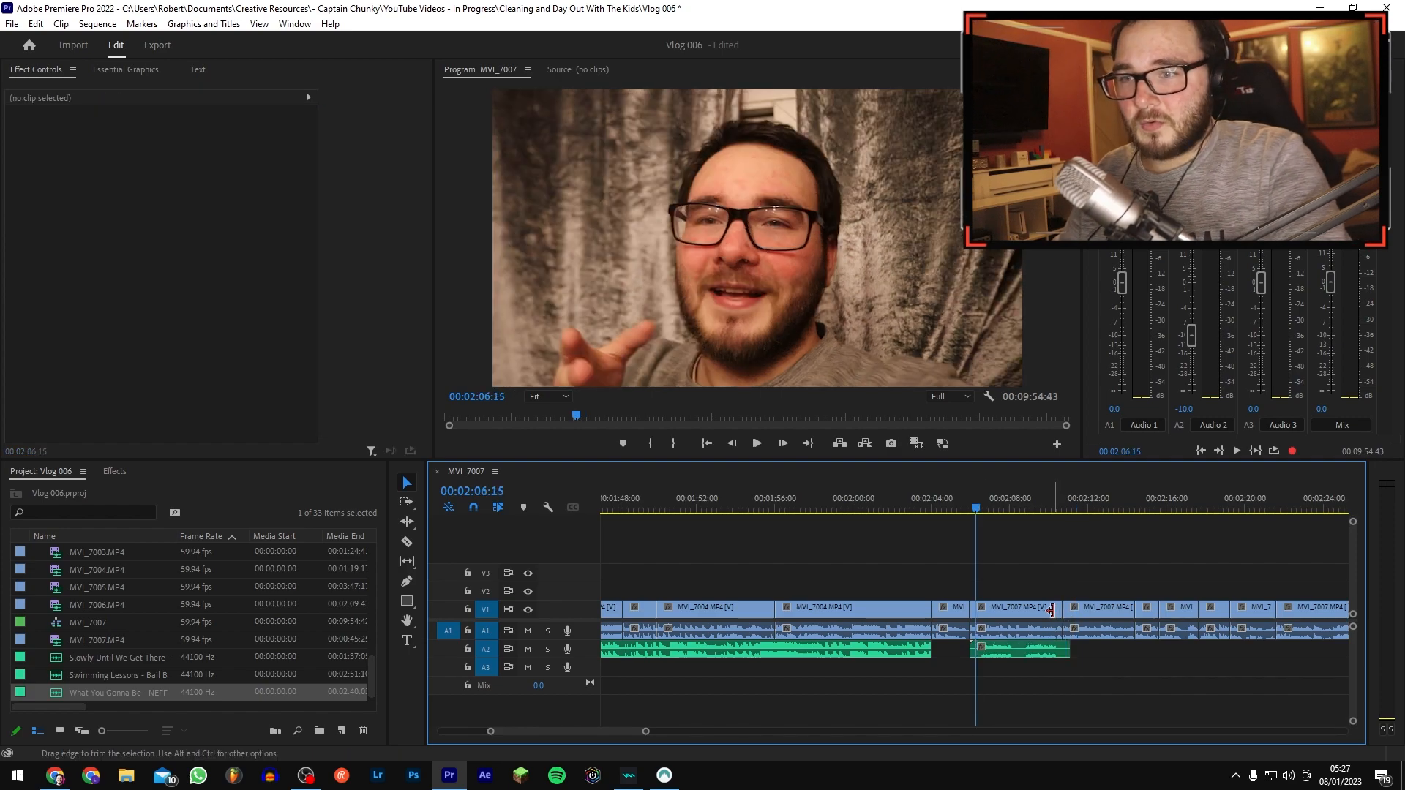
key(Down)
key(Down)
key(ctrl+v)
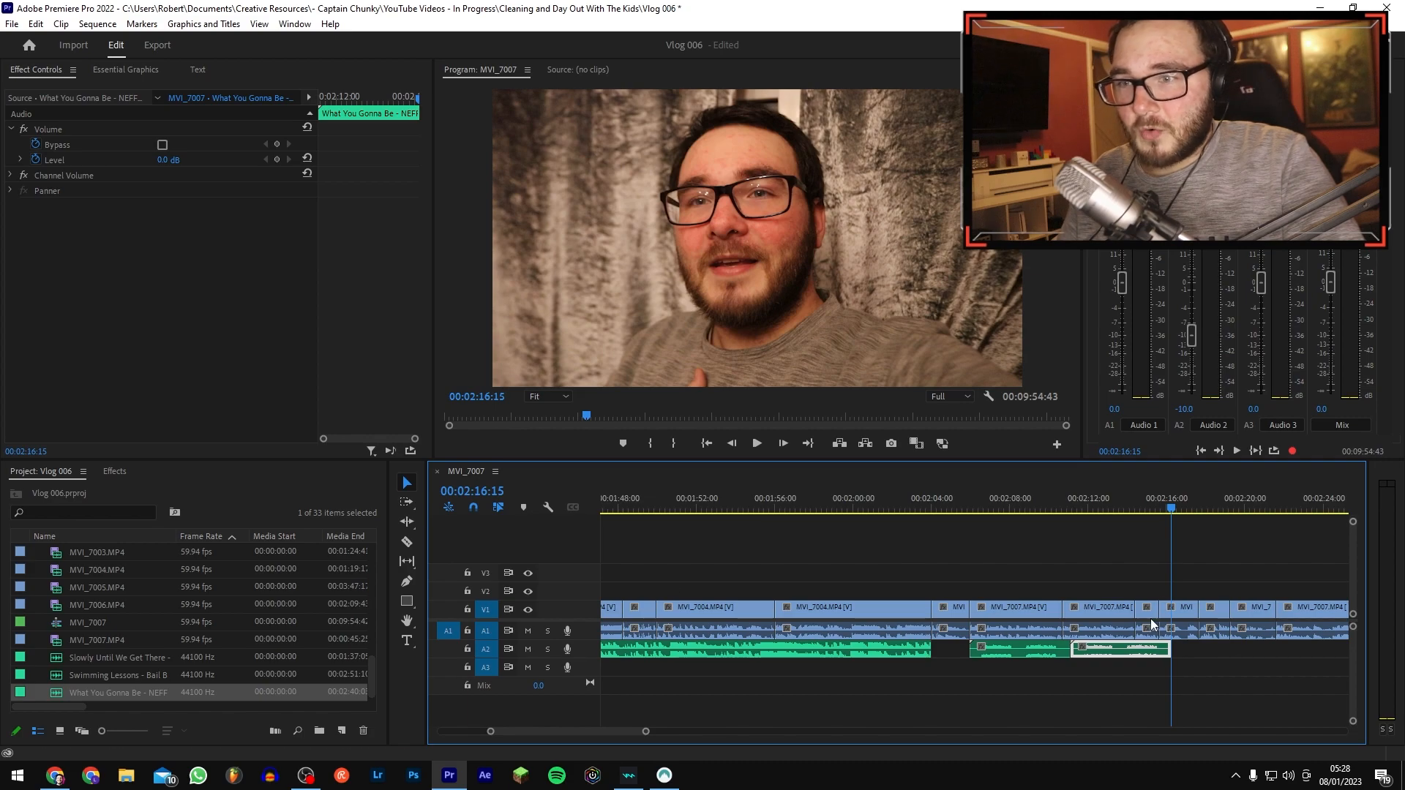
key(ctrl+z)
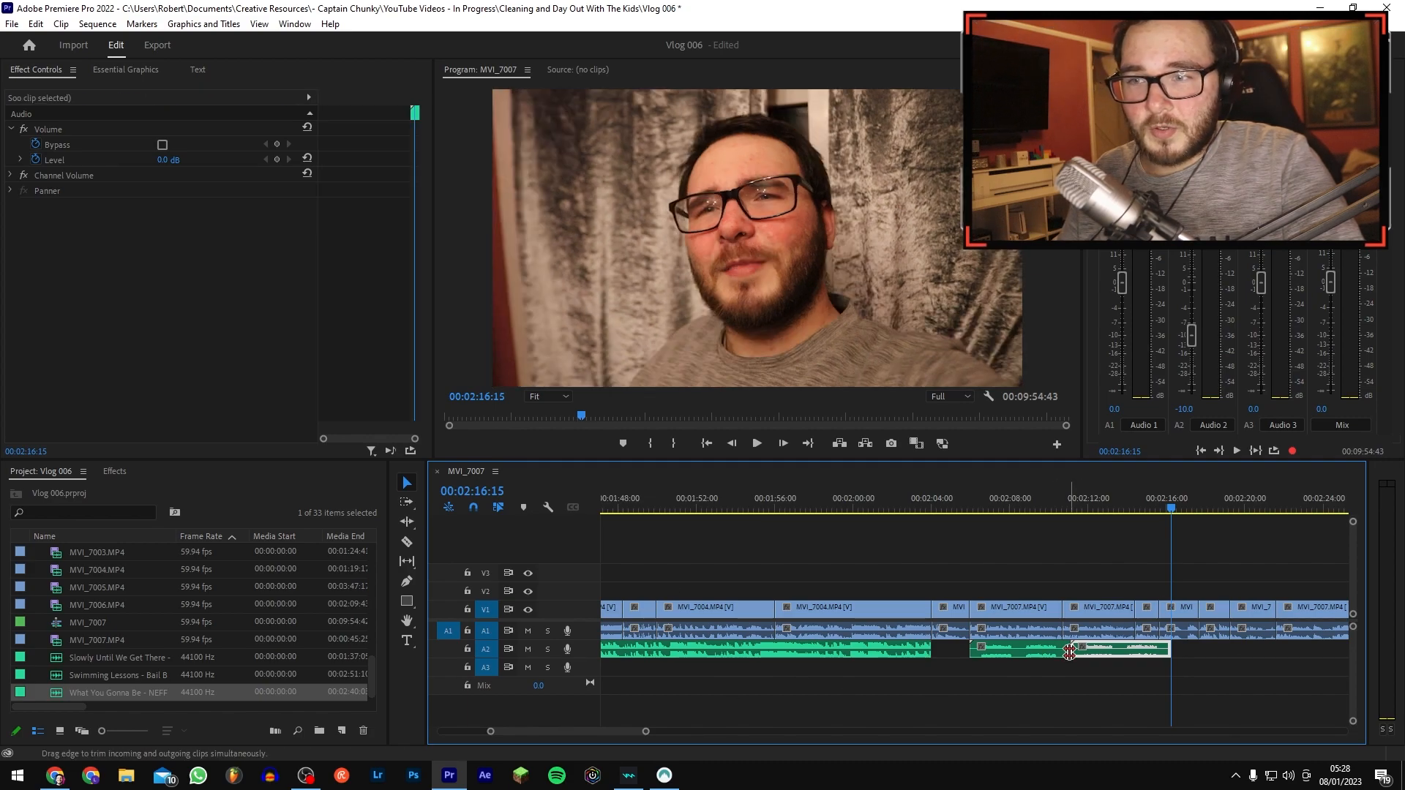
Step: Repeat the short intro piece along Audio 2 to fill the gap beneath the MVI_7007.MP4 talking clips
key(equal)
key(equal)
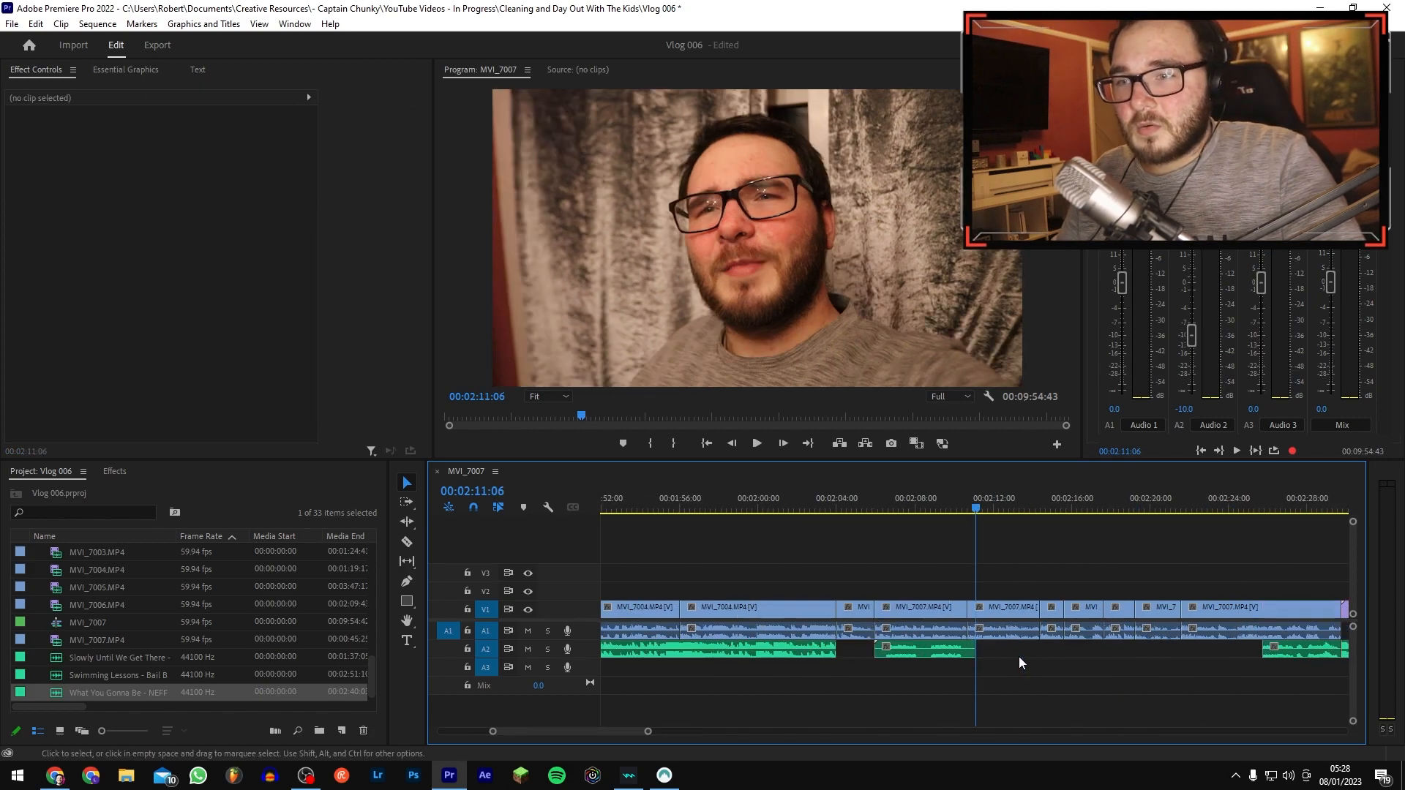
drag(864, 651, 1156, 651)
key(minus)
key(minus)
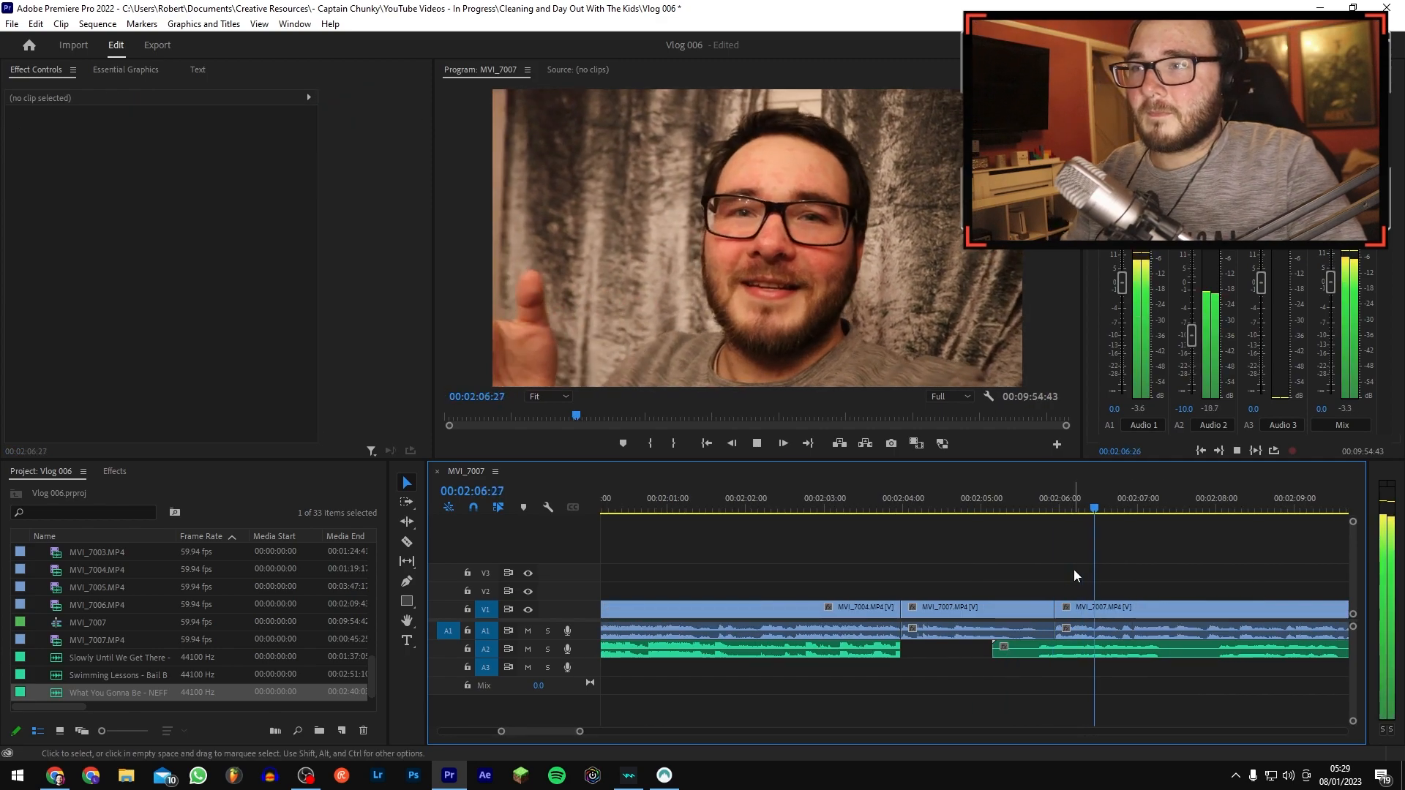
Step: Play the repeated intro pieces up to 00:02:11:57 to check the joins between them
key(minus)
key(minus)
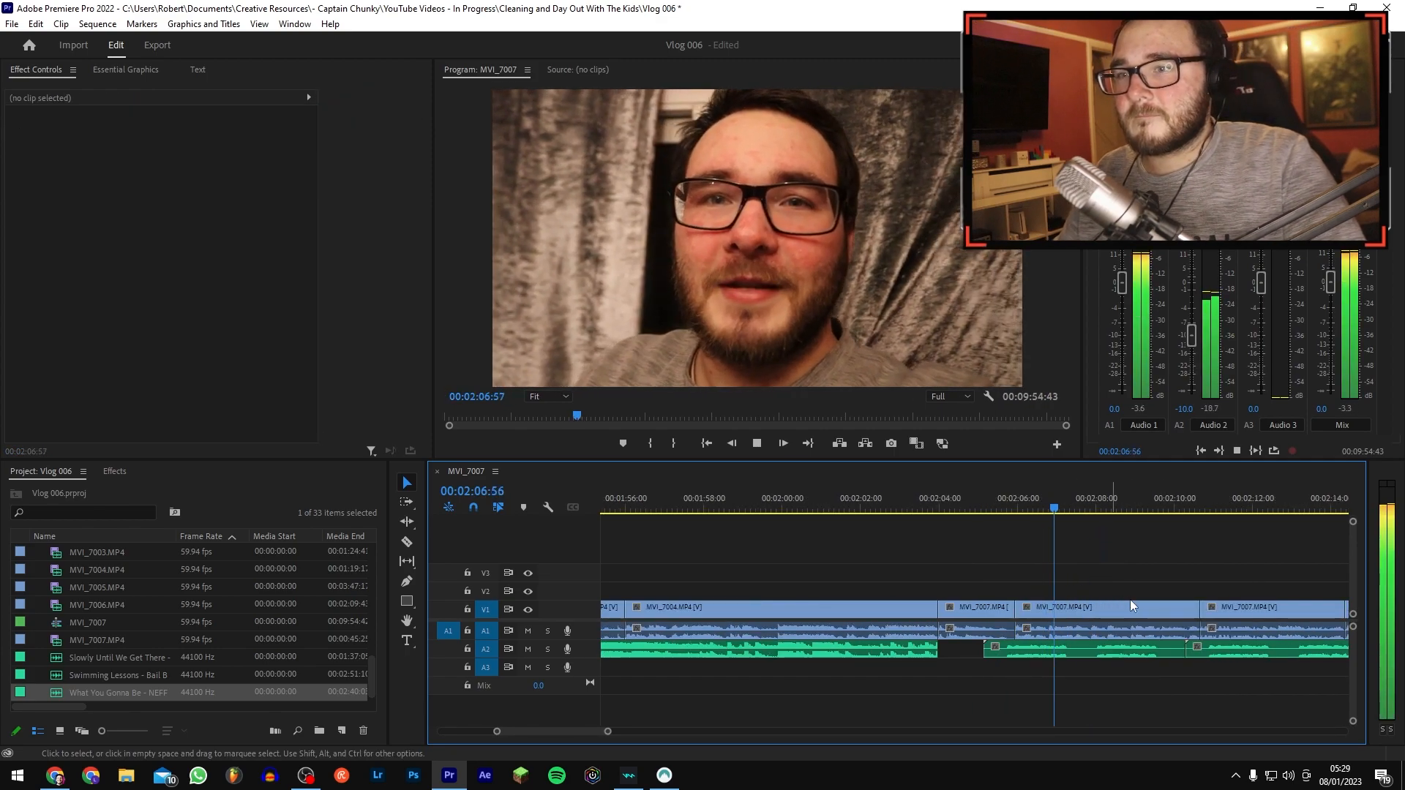
key(equal)
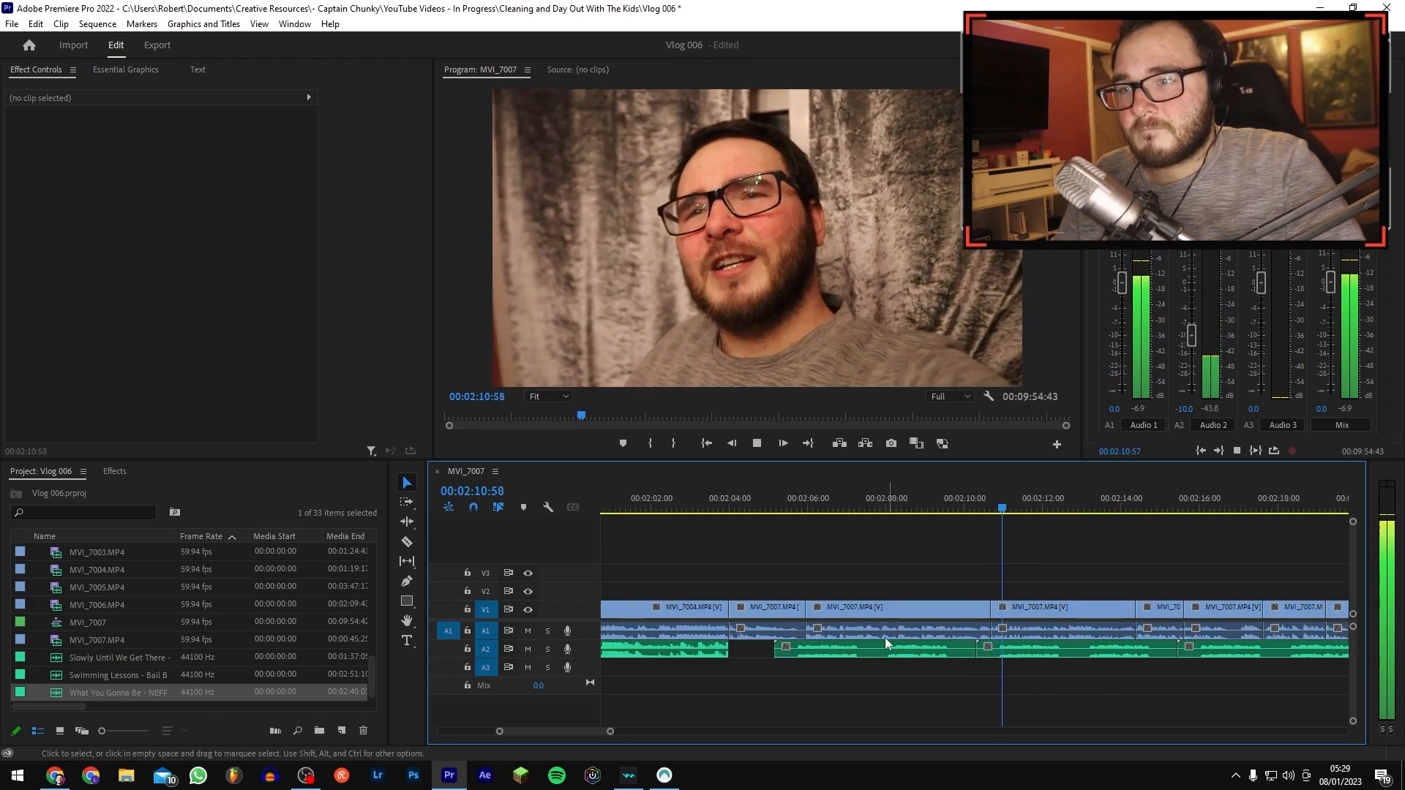
key(c)
key(space)
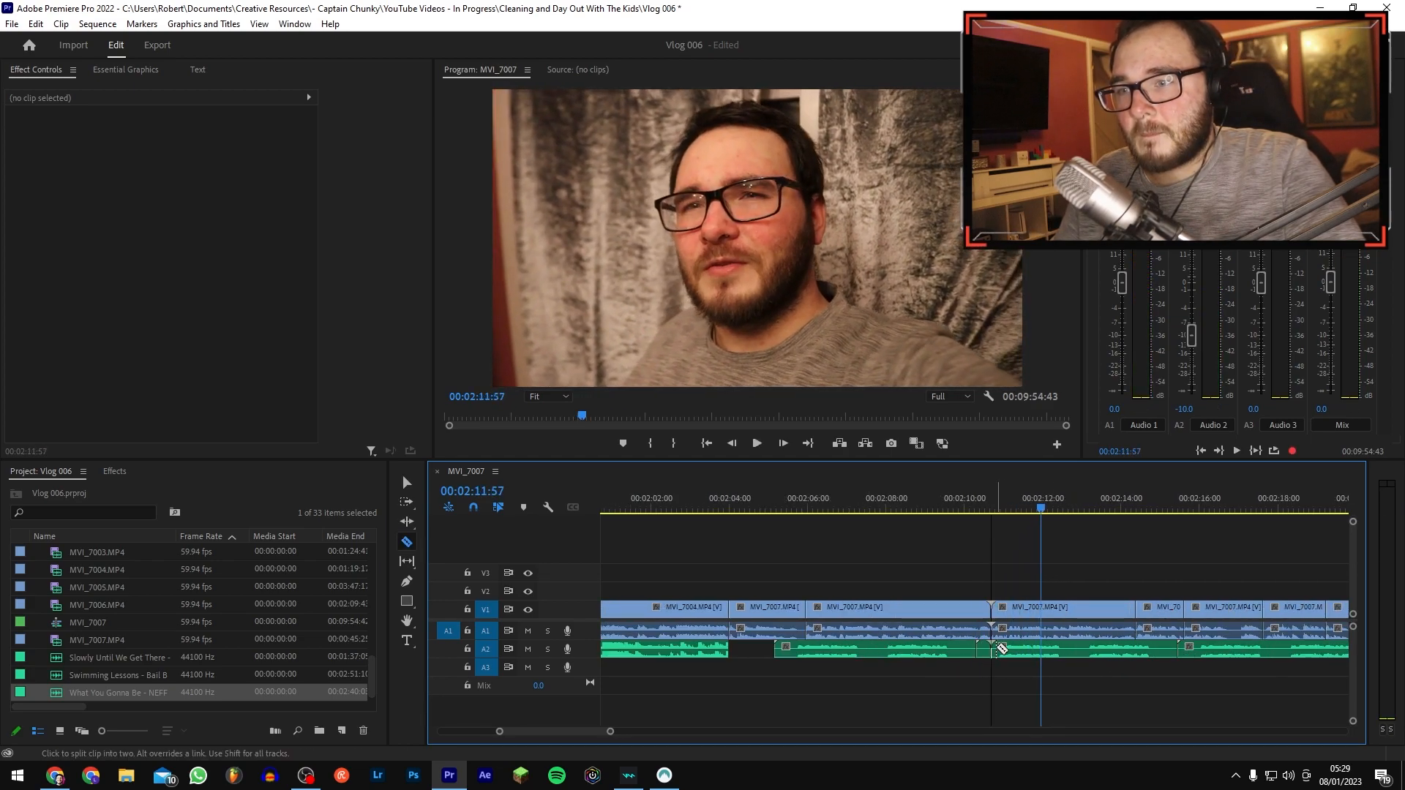
key(equal)
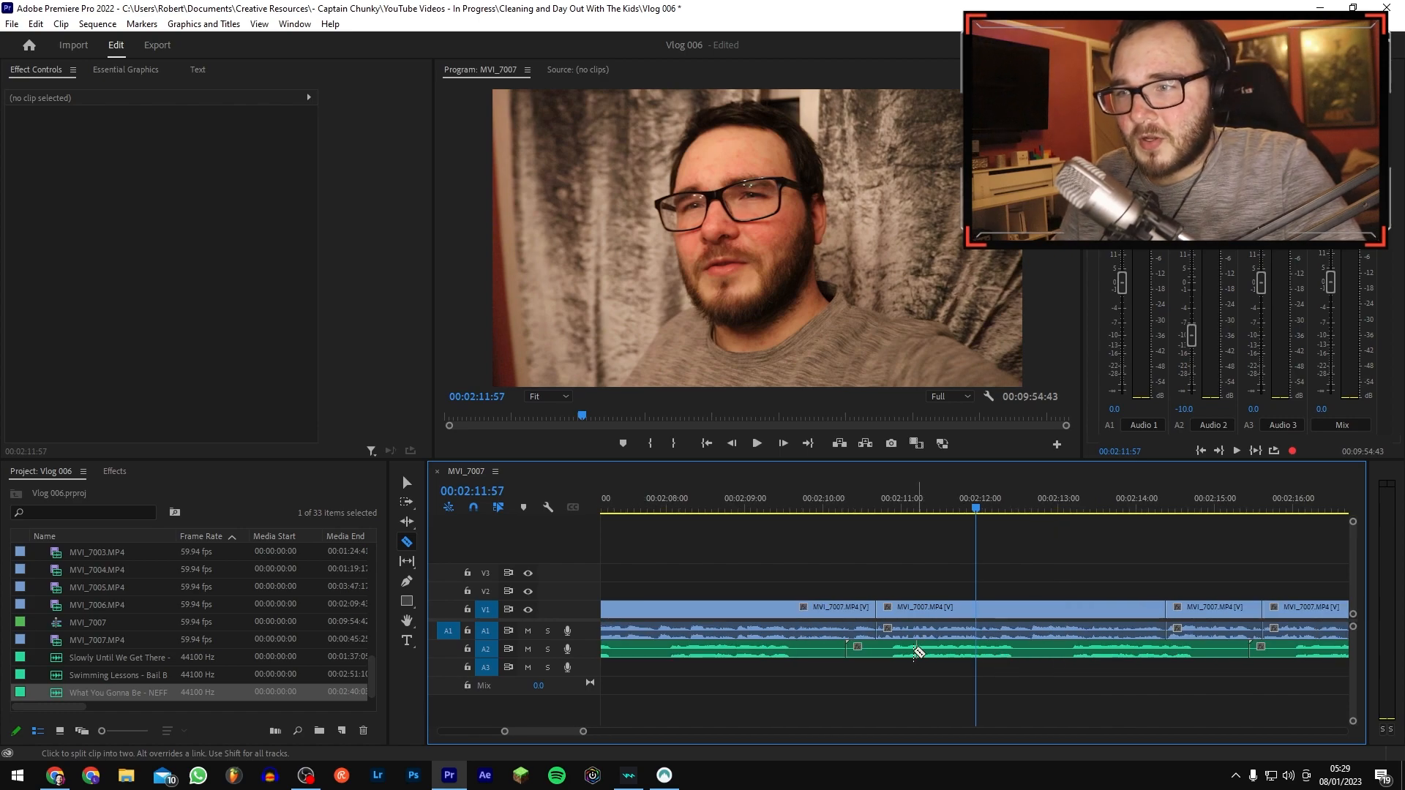
Step: Slide the repeated intro pieces later on Audio 2 to meet the last intro piece, and play the section from 00:02:05:49
key(v)
key(minus)
key(minus)
drag(890, 655, 941, 665)
click(1109, 667)
key(equal)
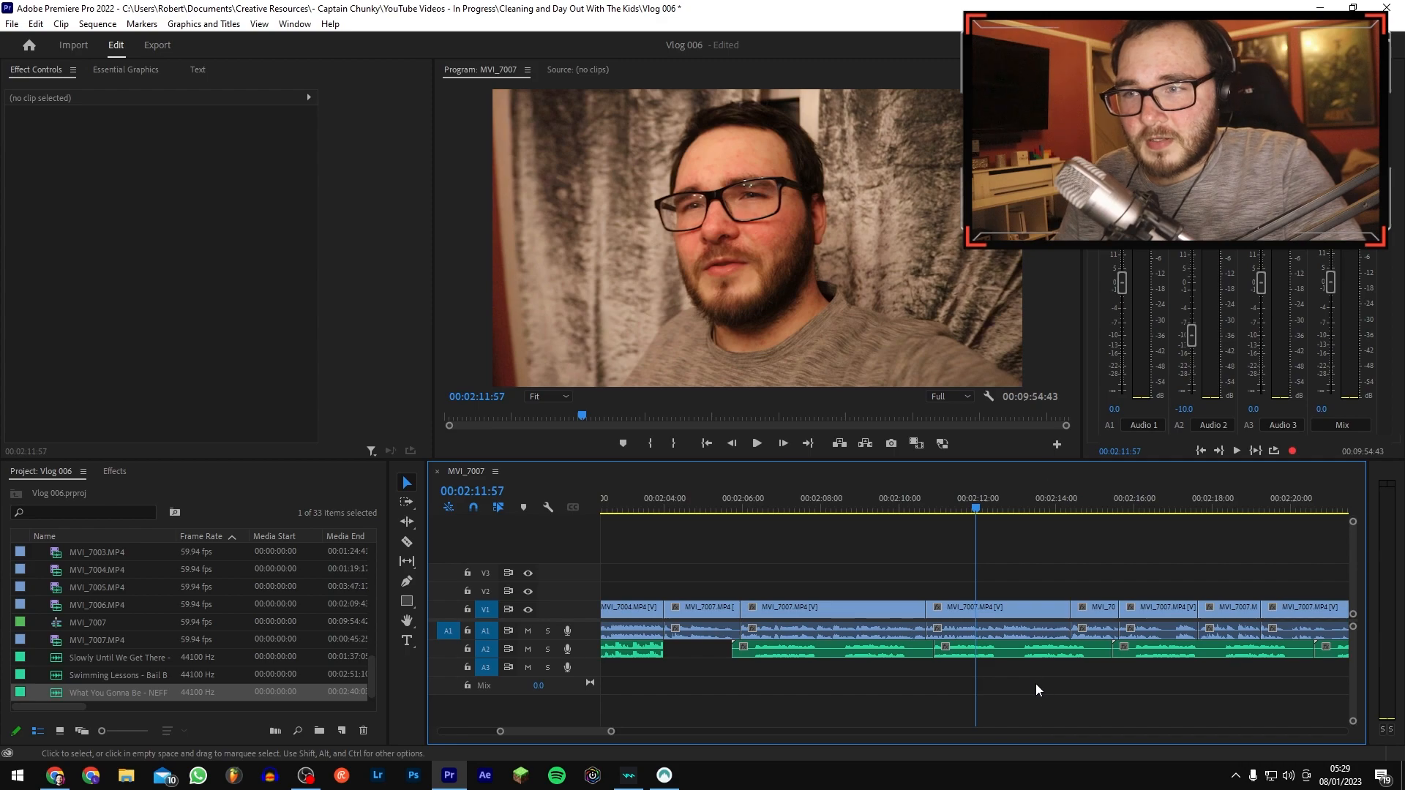
key(minus)
click(779, 507)
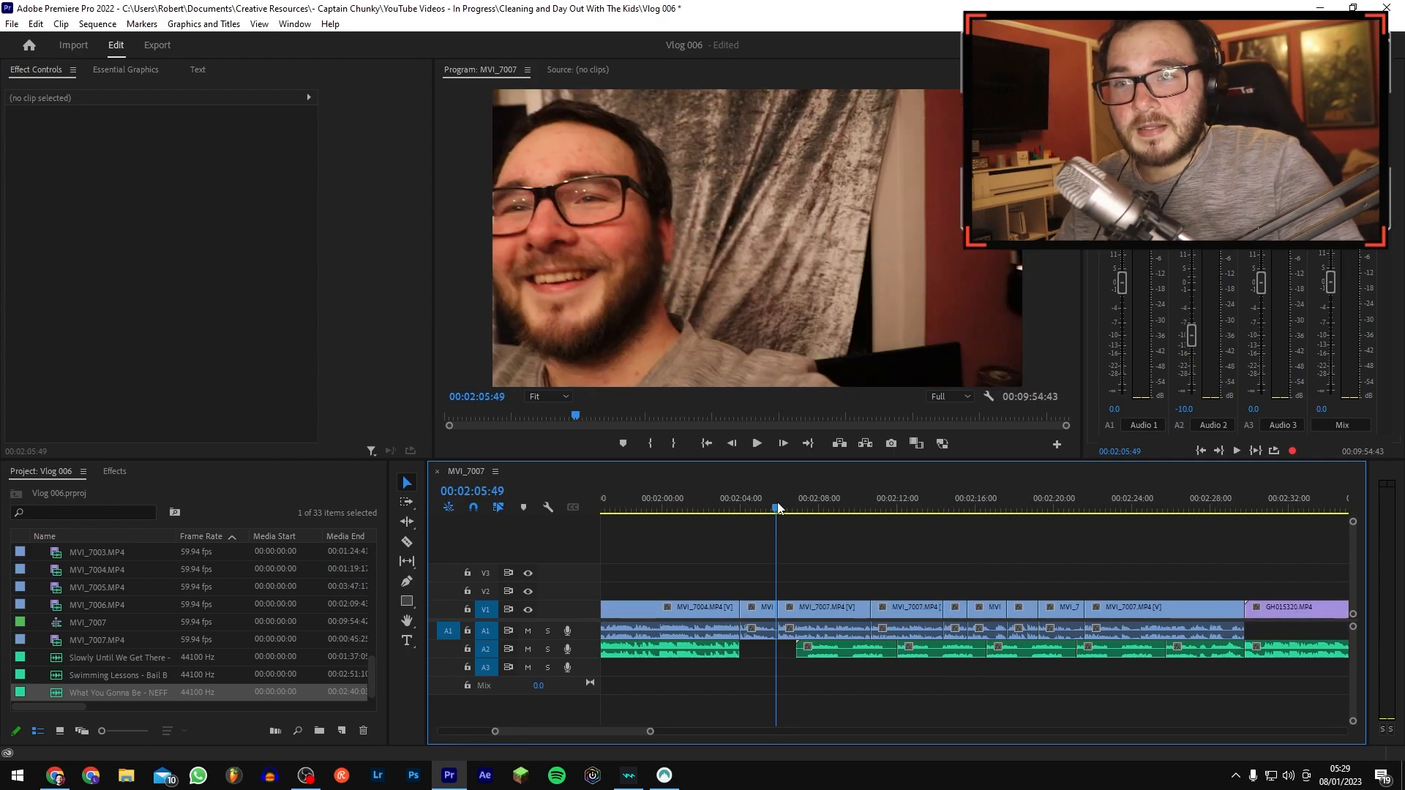
key(space)
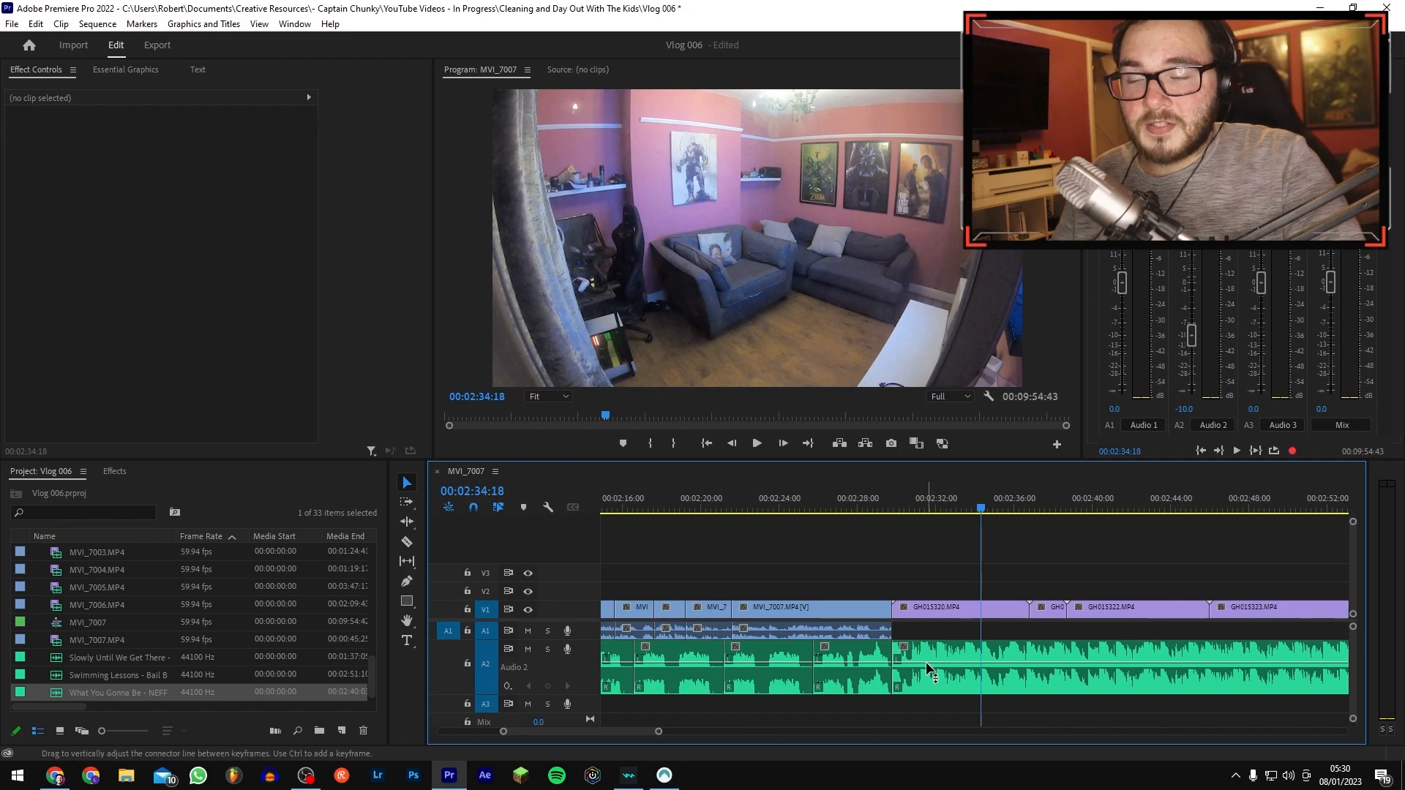
Step: Set the main What You Gonna Be part's volume level to 9.2 dB and play the transition into the time-lapse from 00:02:23:32
mouse_move(929, 669)
mouse_down()
mouse_move(929, 654)
mouse_move(919, 702)
mouse_move(934, 679)
mouse_up()
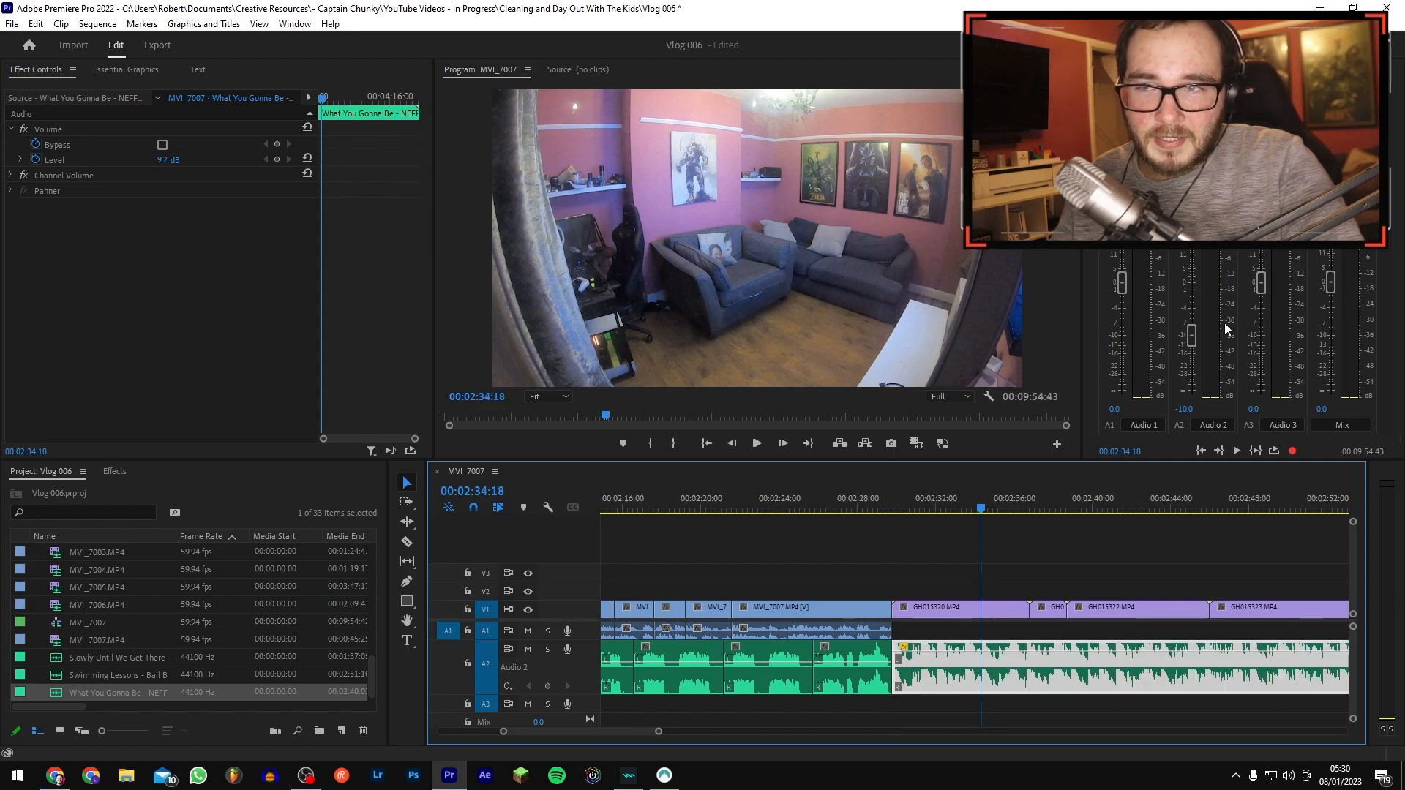
click(769, 502)
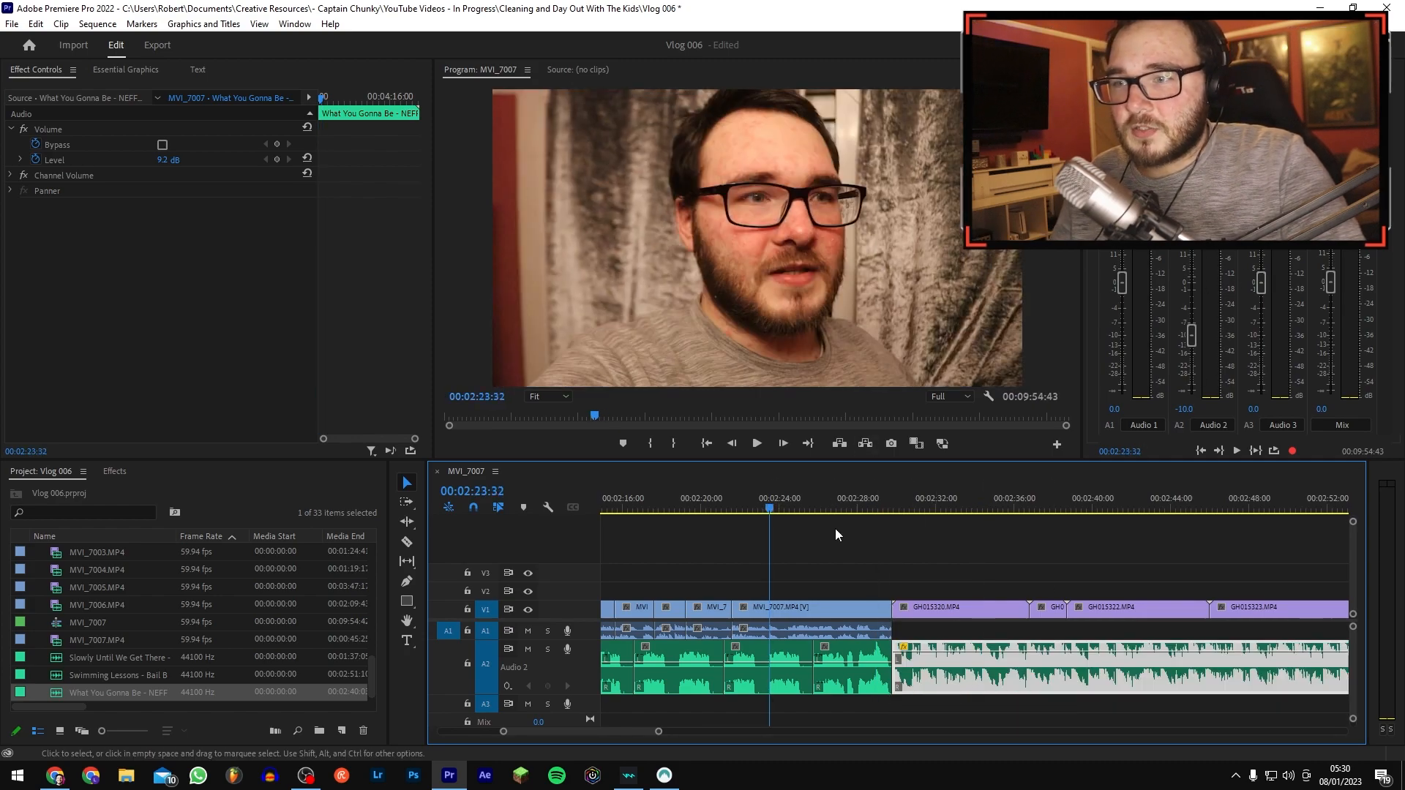
key(space)
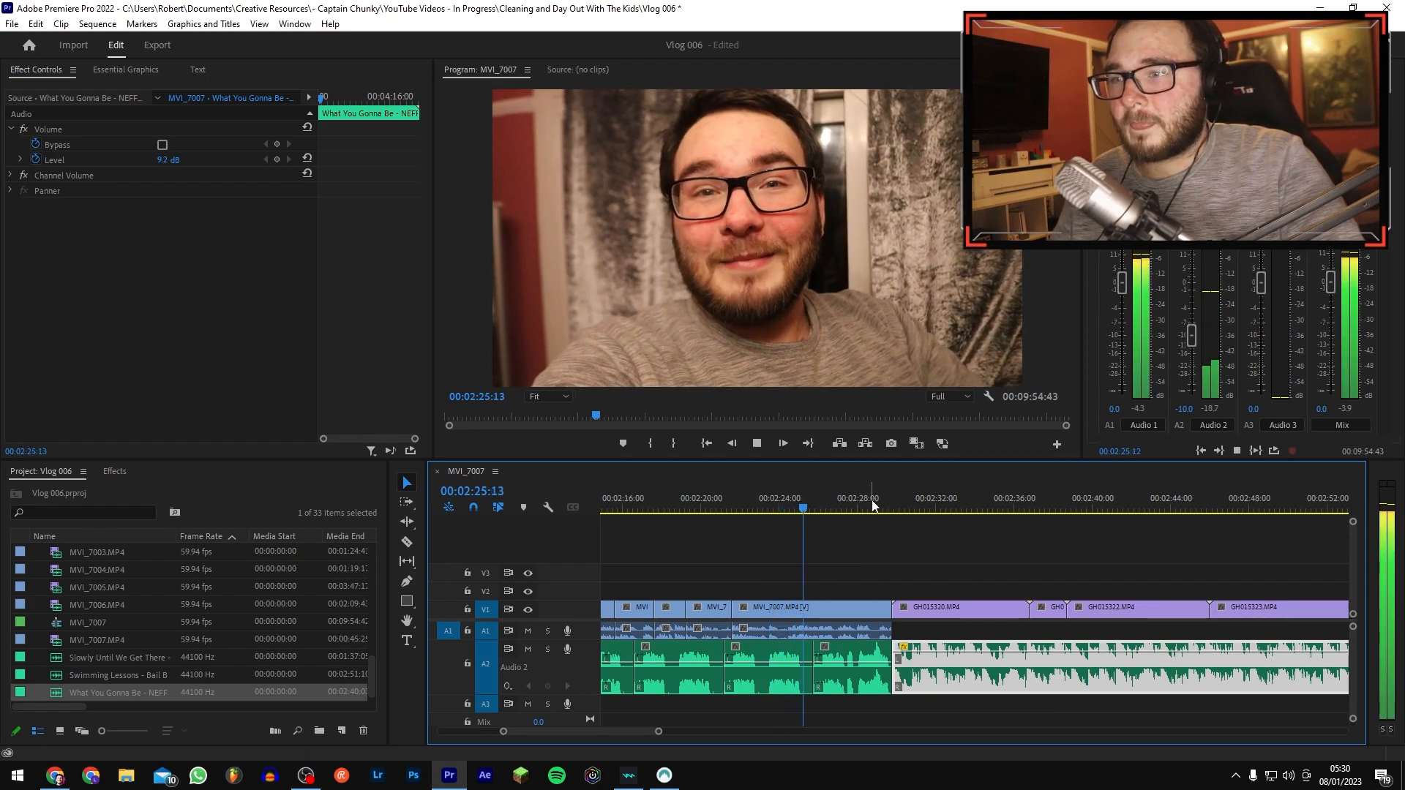
click(871, 503)
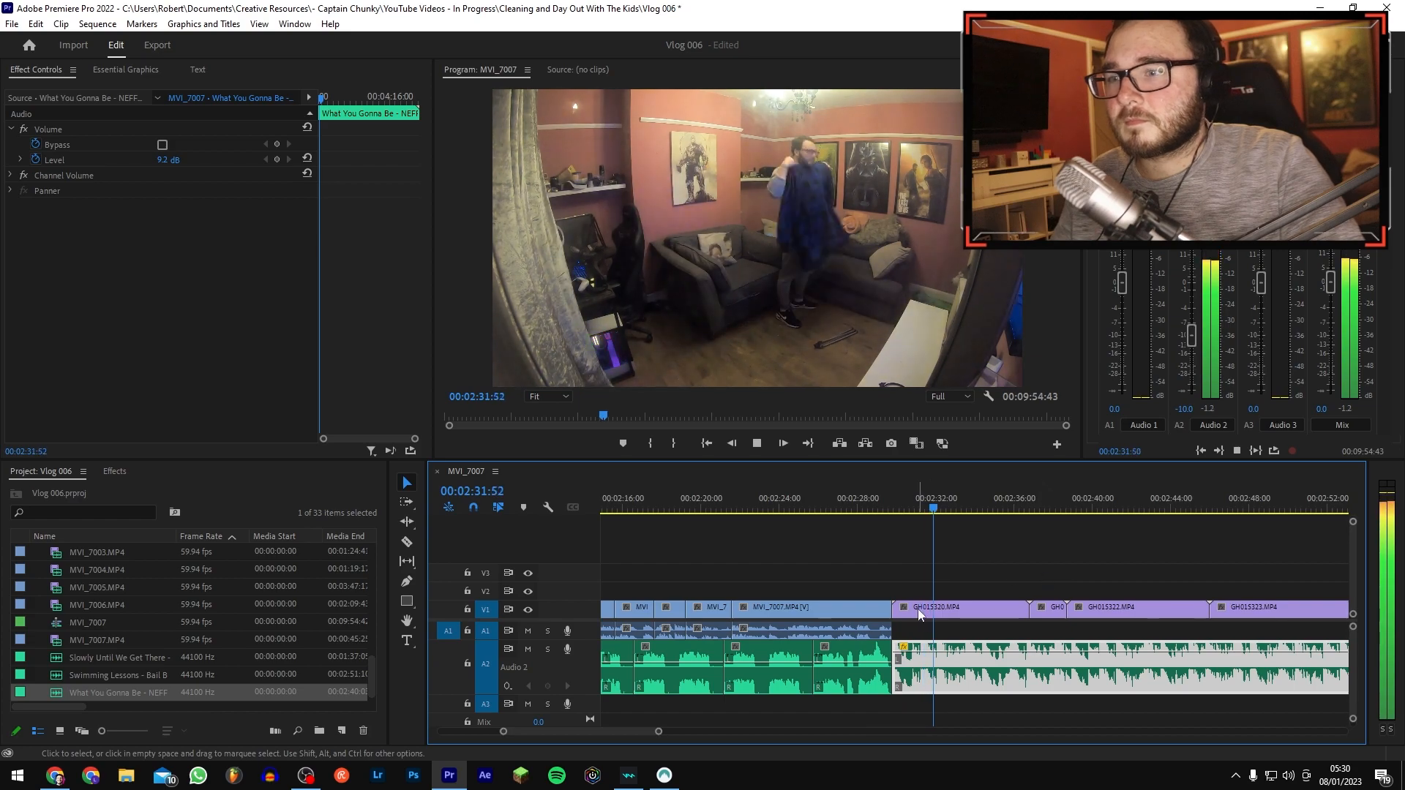
Step: Shape the fade-in at the start of the main What You Gonna Be part by adjusting its volume keyframe, and play the transition
key(space)
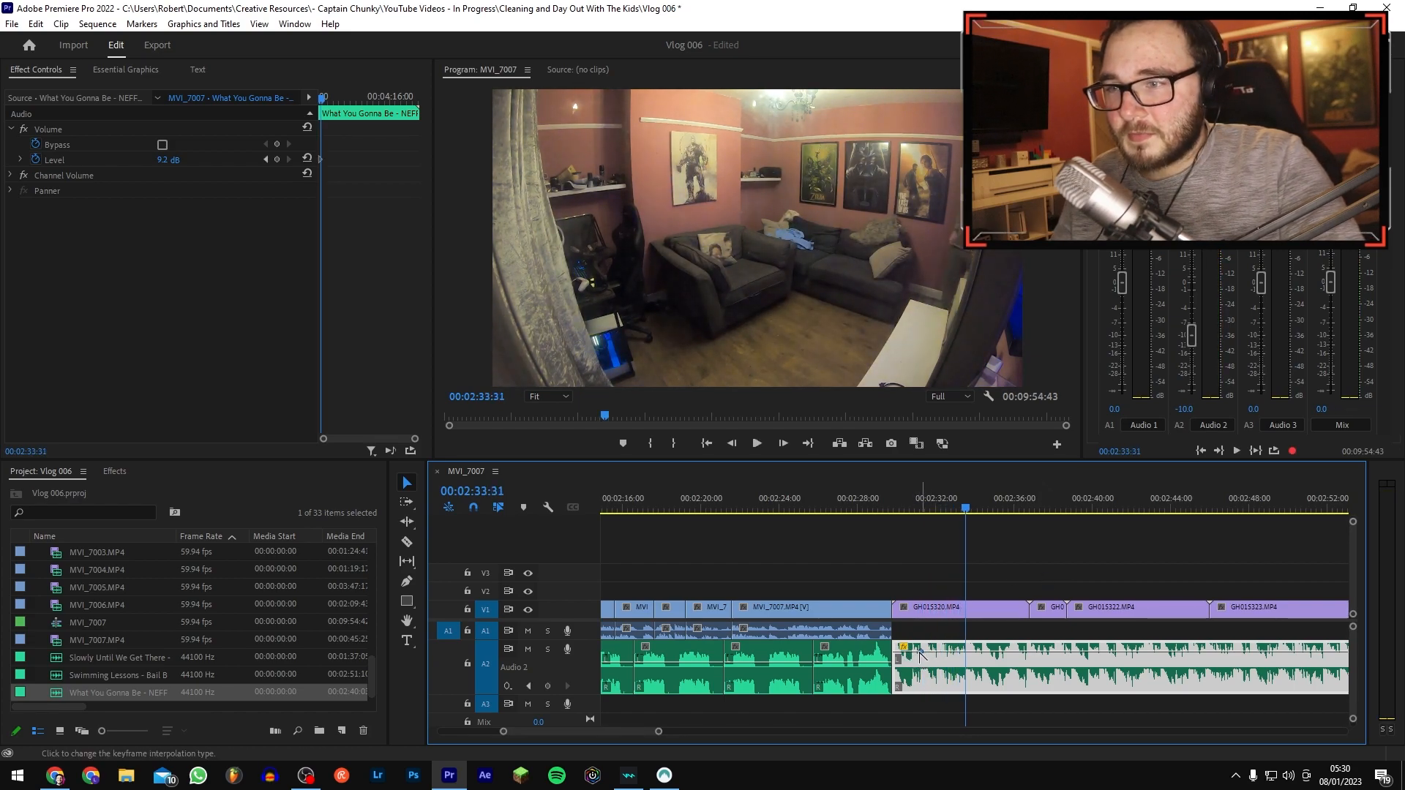
drag(914, 649, 921, 650)
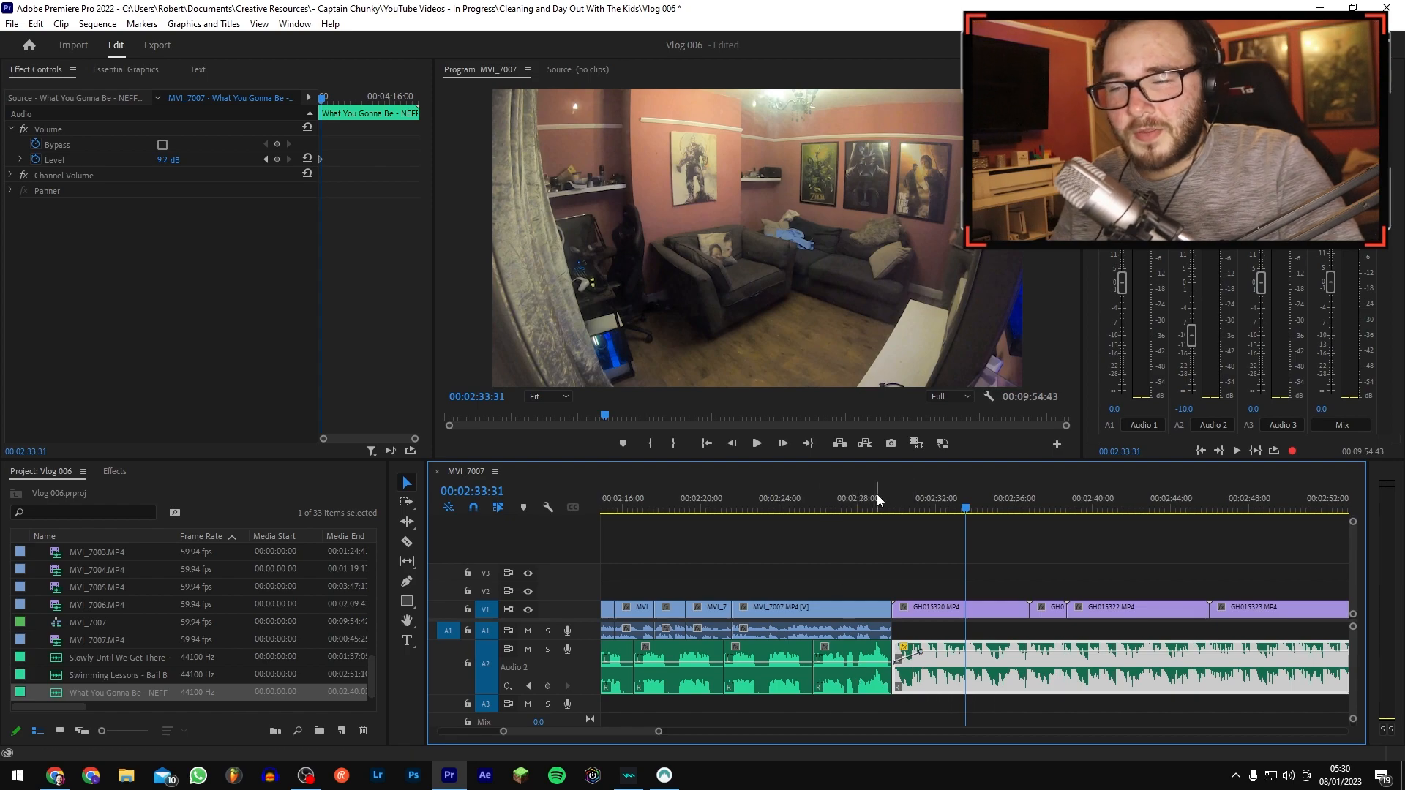
click(876, 494)
key(space)
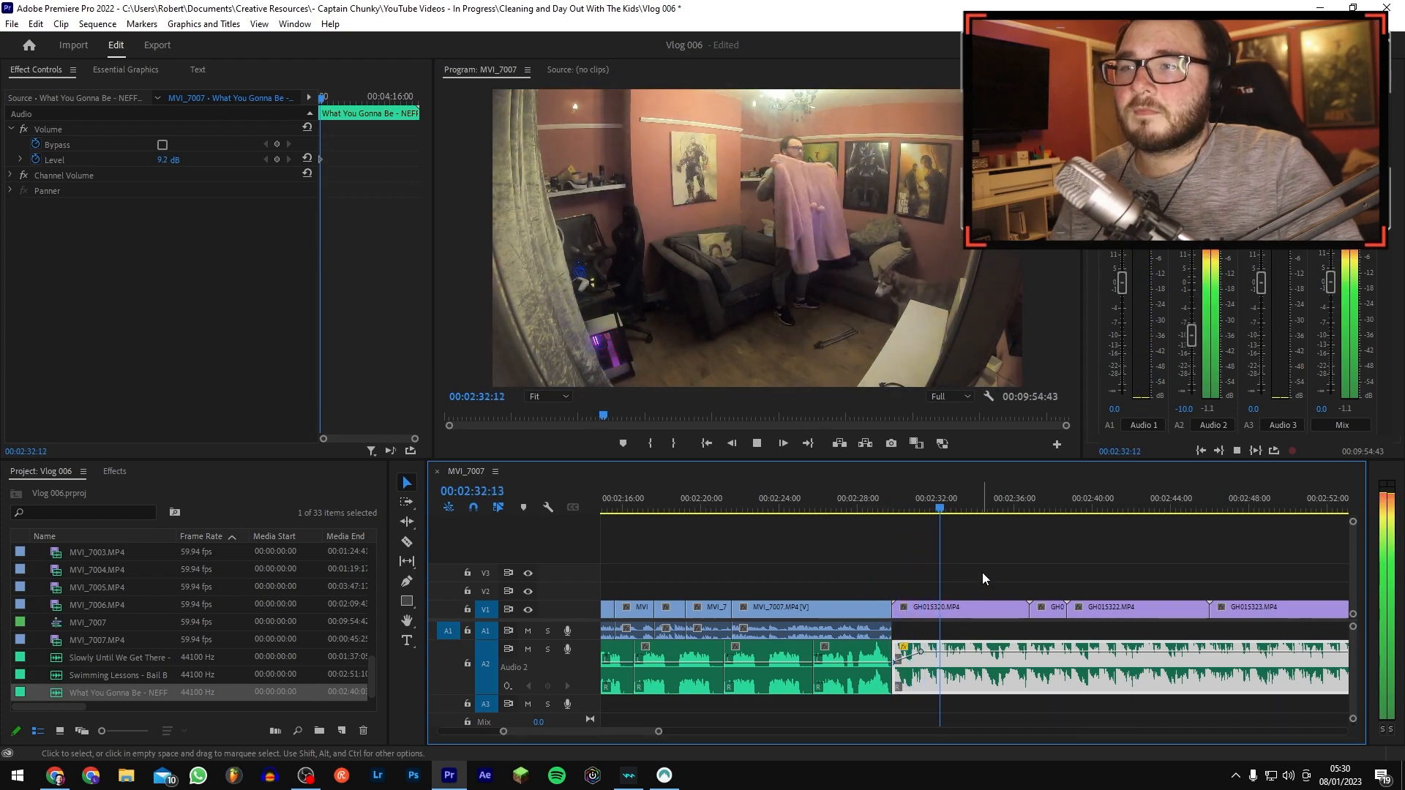
key(space)
click(989, 574)
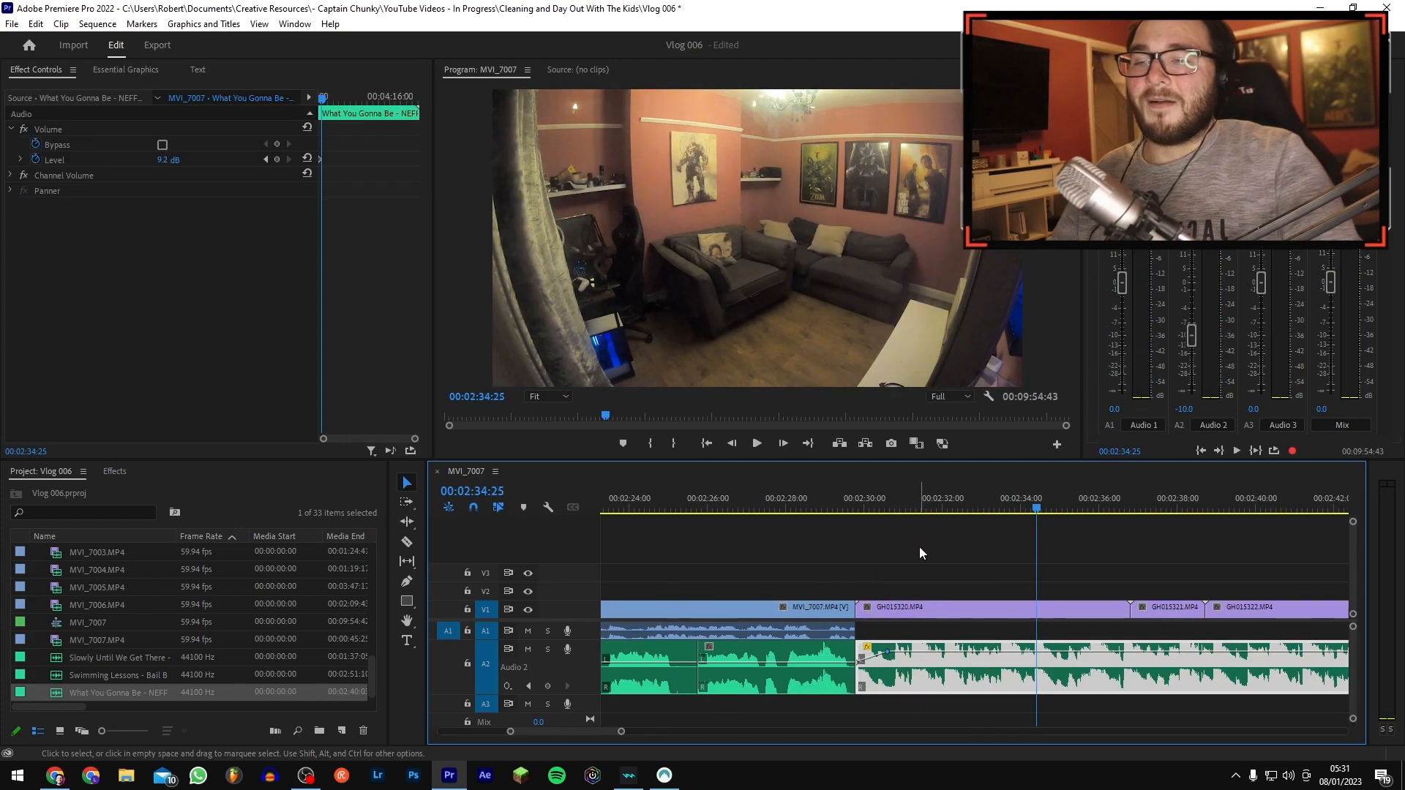
Step: Look over the music layout on Audio 2 and return the playhead to the start of the time-lapse section at 00:02:29:47
key(minus)
key(minus)
key(minus)
key(minus)
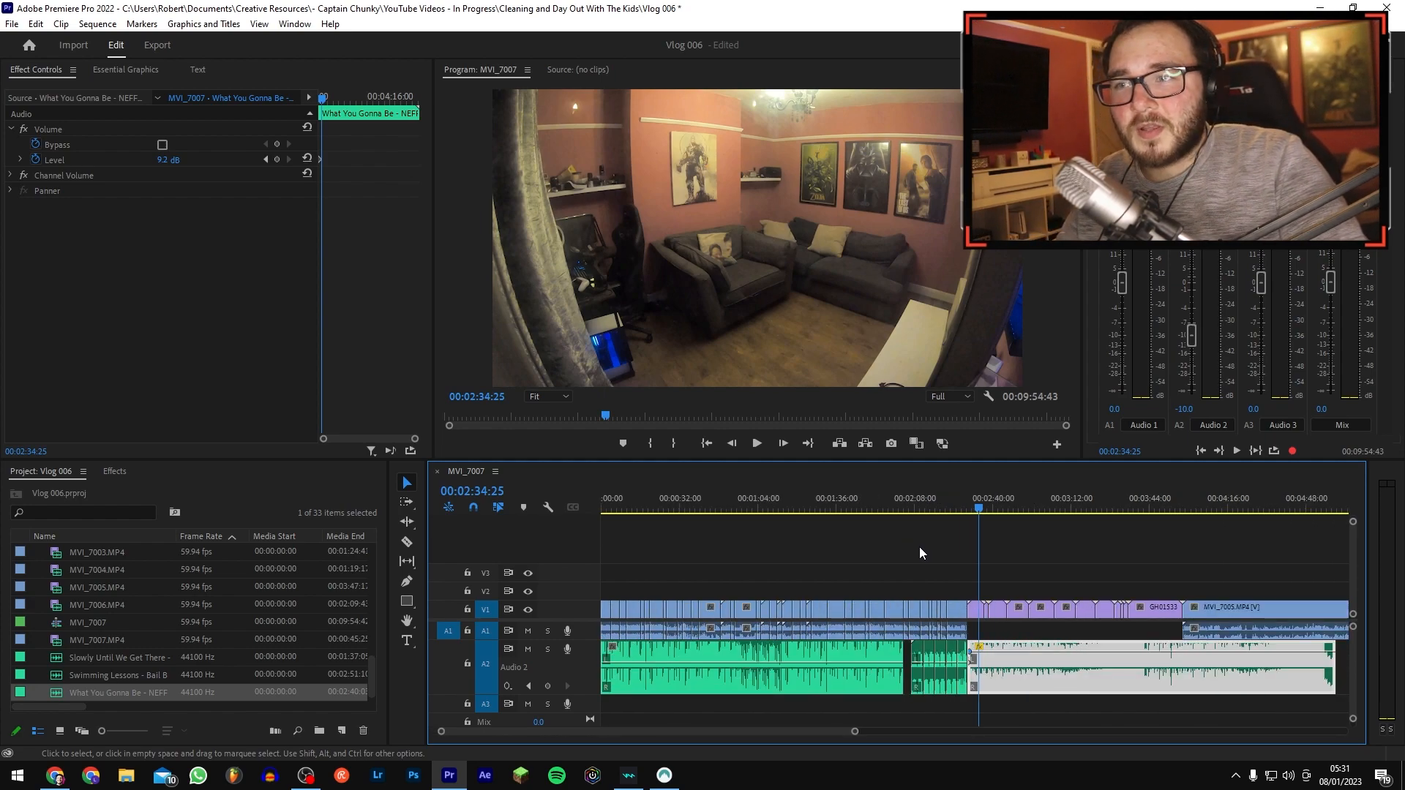
key(equal)
key(equal)
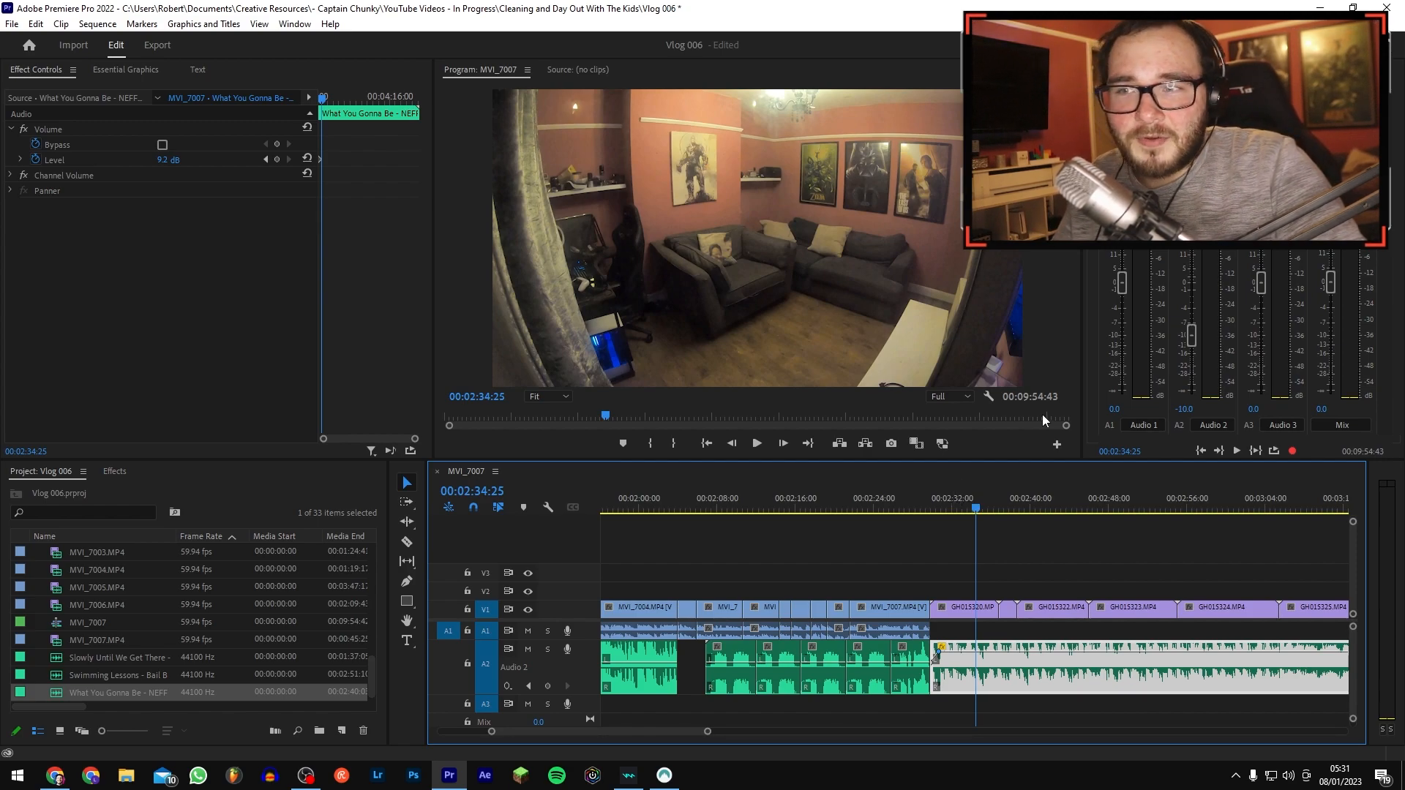
key(equal)
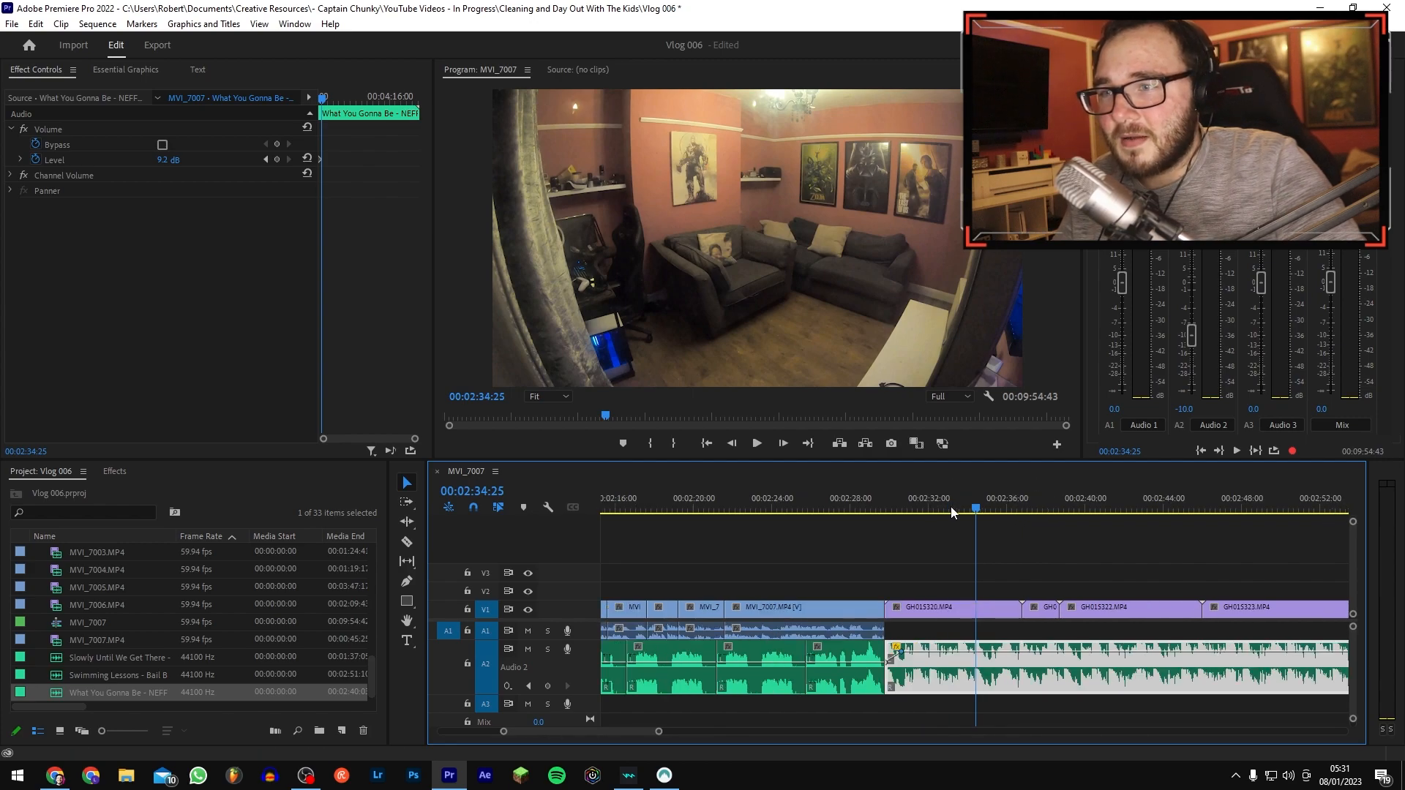
click(916, 504)
click(882, 507)
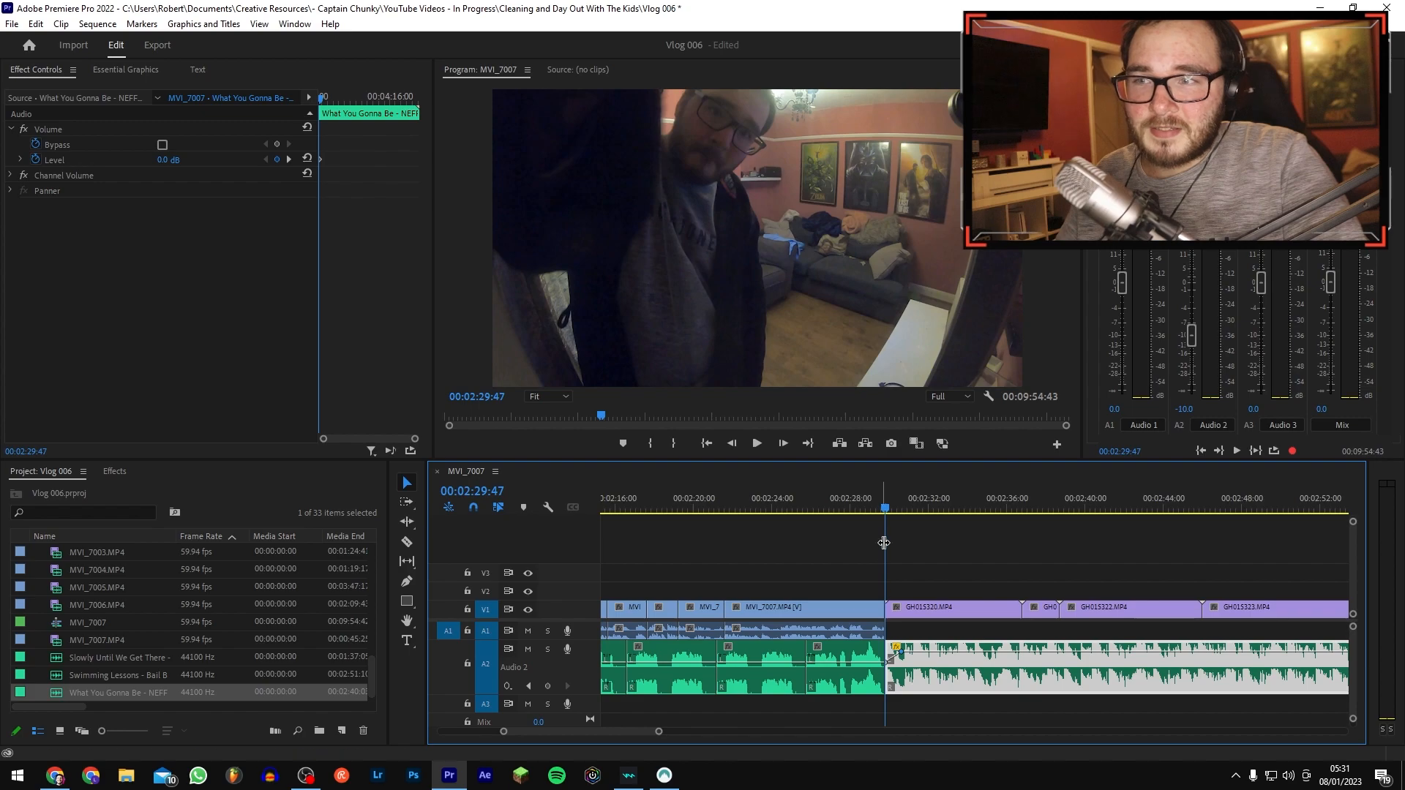
Step: Examine how the time-lapse clips line up with the main music part, scrubbing to about 00:02:50
key(minus)
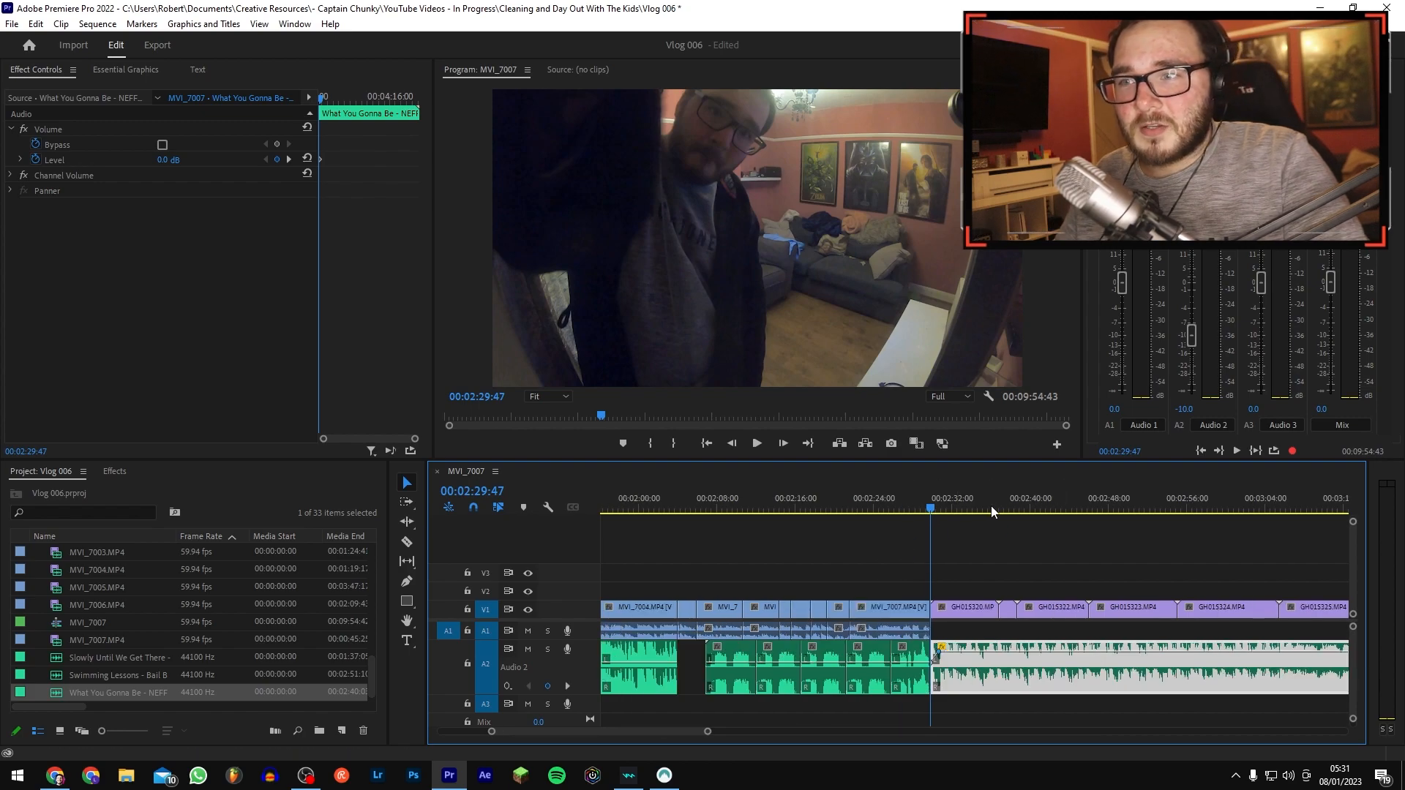
key(equal)
key(minus)
drag(1062, 503, 1180, 514)
key(equal)
key(equal)
key(equal)
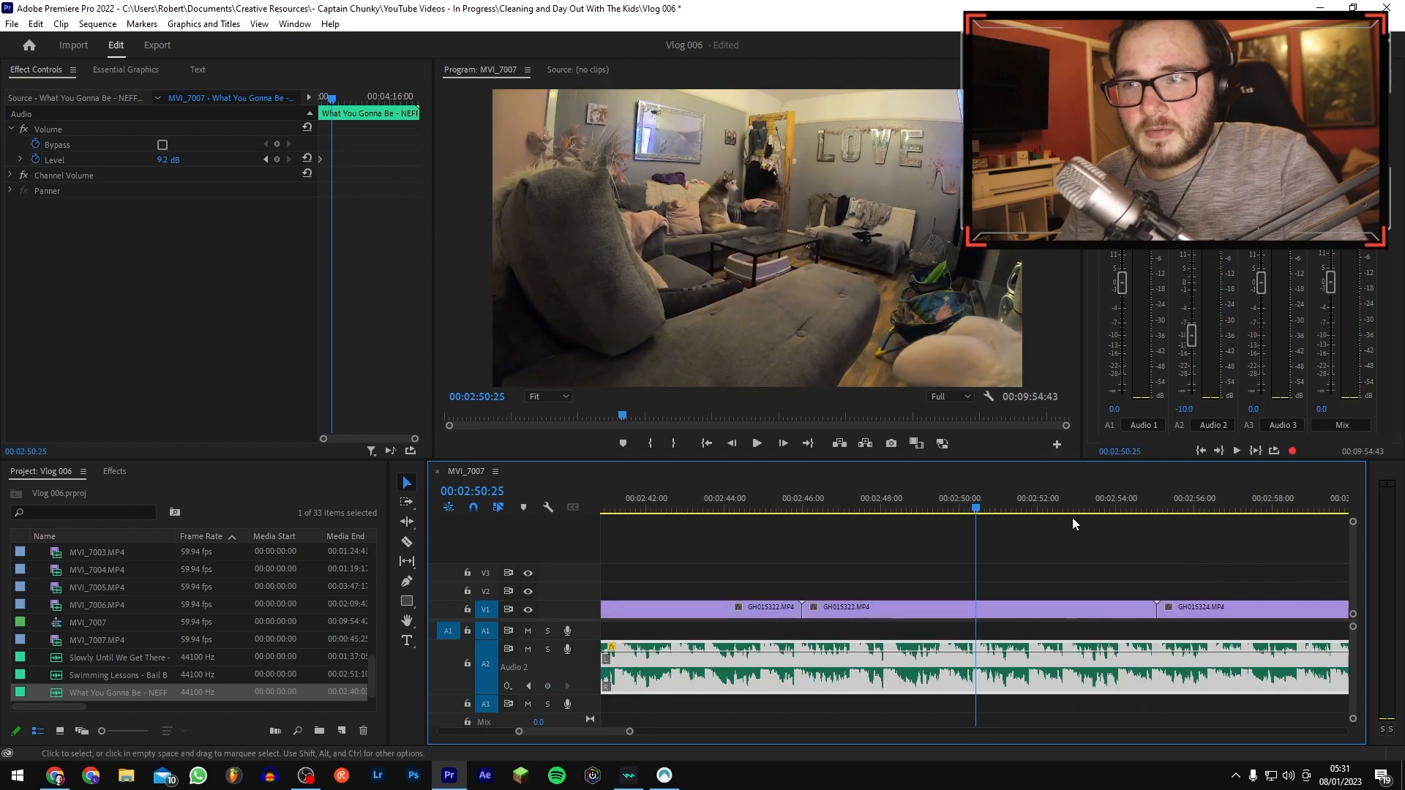
click(943, 514)
key(minus)
key(minus)
key(minus)
key(minus)
key(minus)
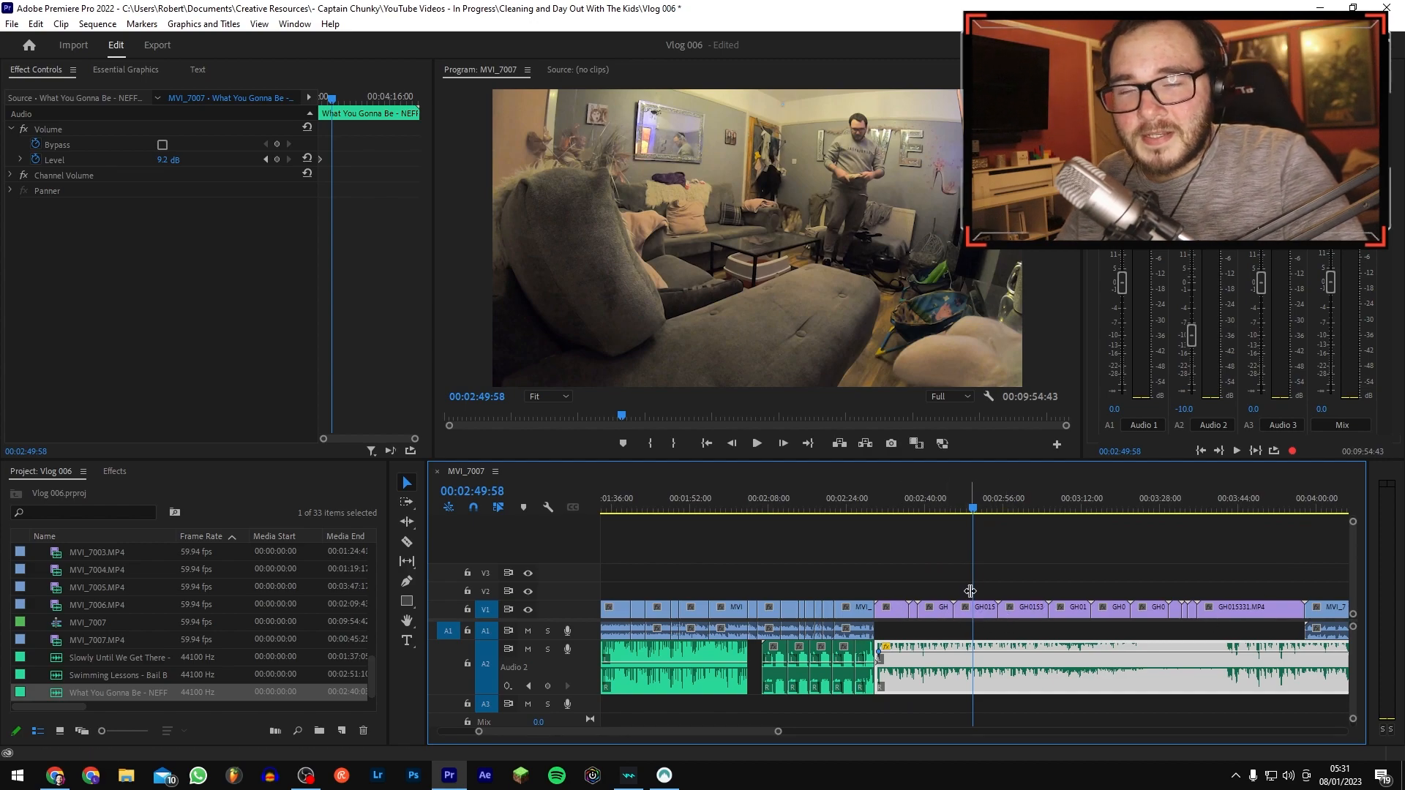
key(equal)
key(equal)
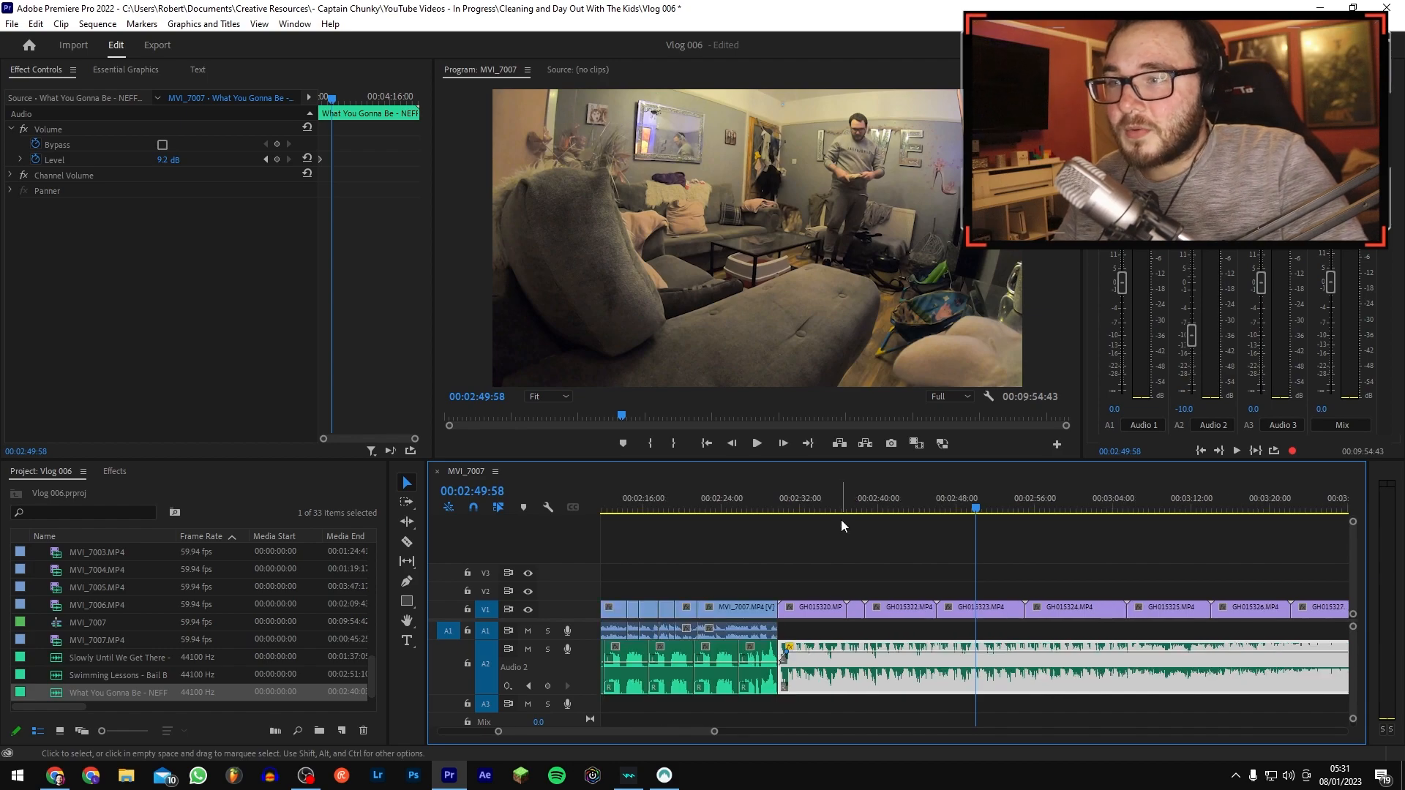
Step: Play the main music part from 00:02:29:56 and park the playhead on the beat at 00:02:32:04
click(780, 498)
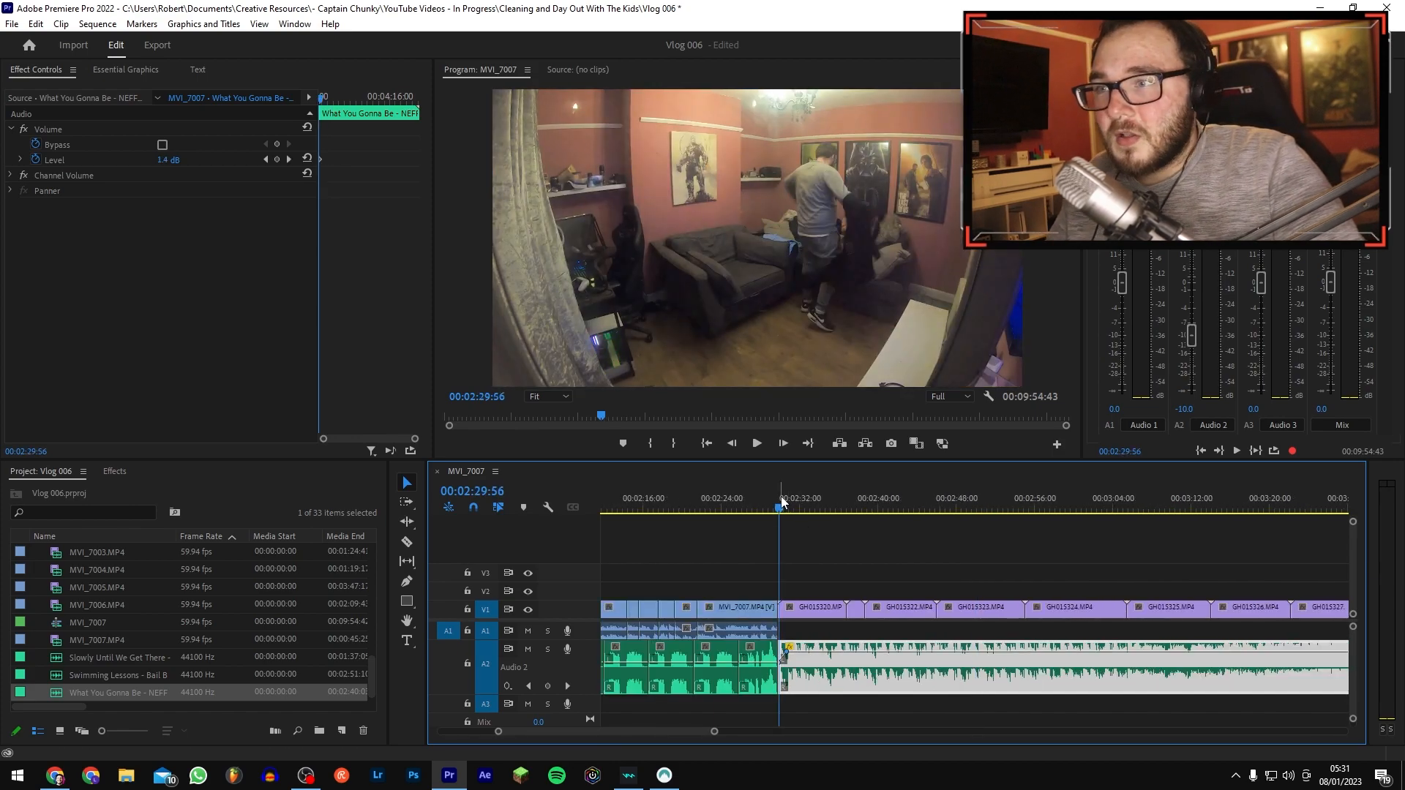
key(equal)
key(equal)
key(equal)
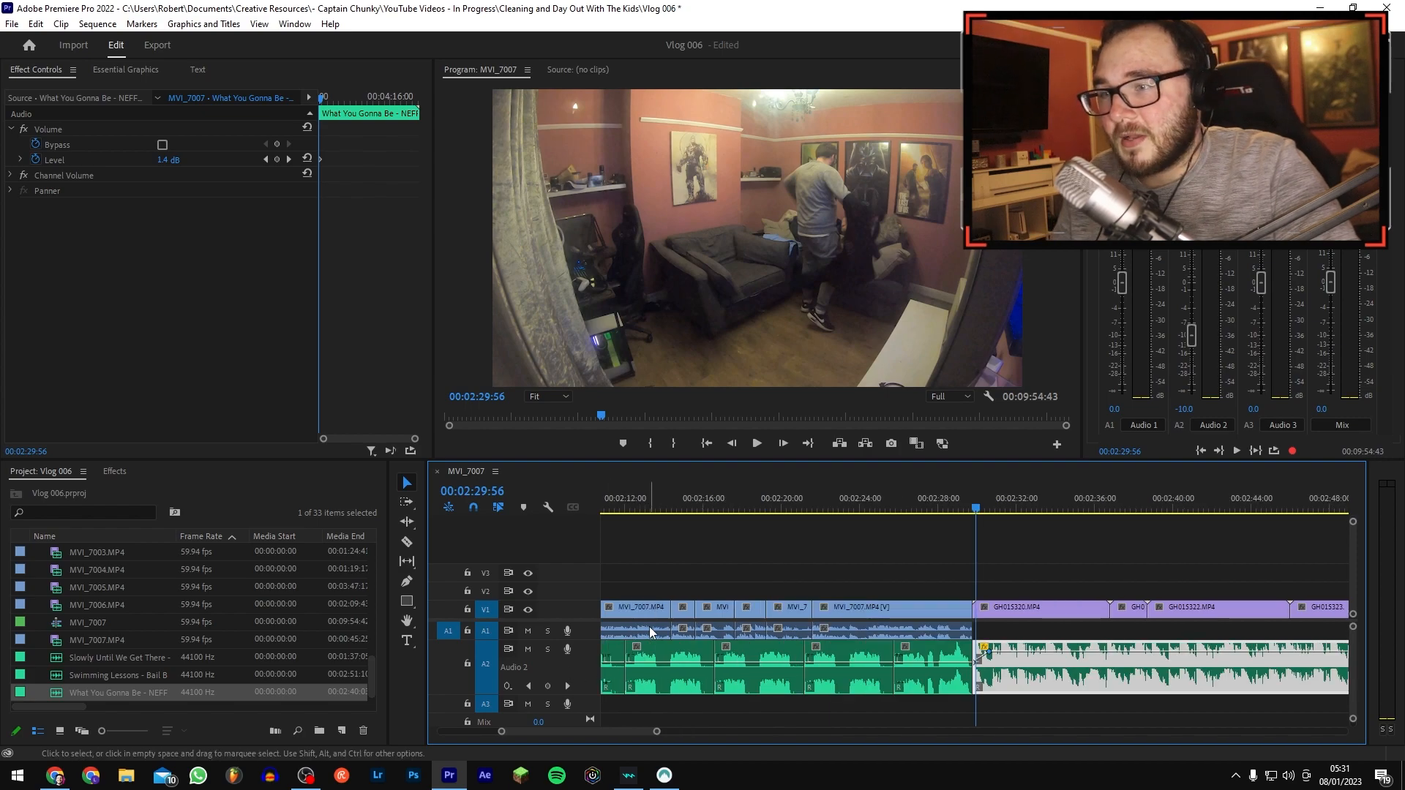
key(space)
key(minus)
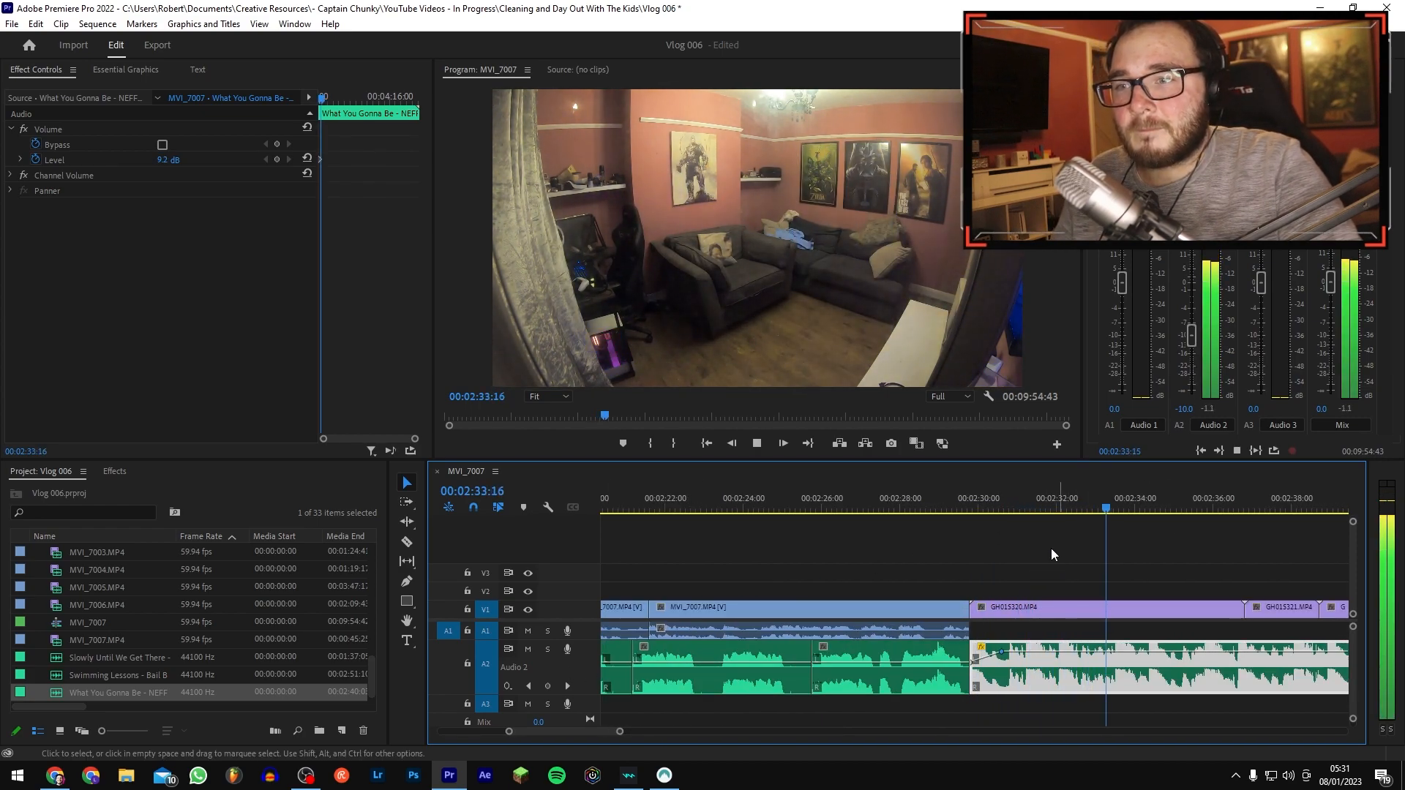
click(1058, 509)
drag(1060, 510, 1063, 515)
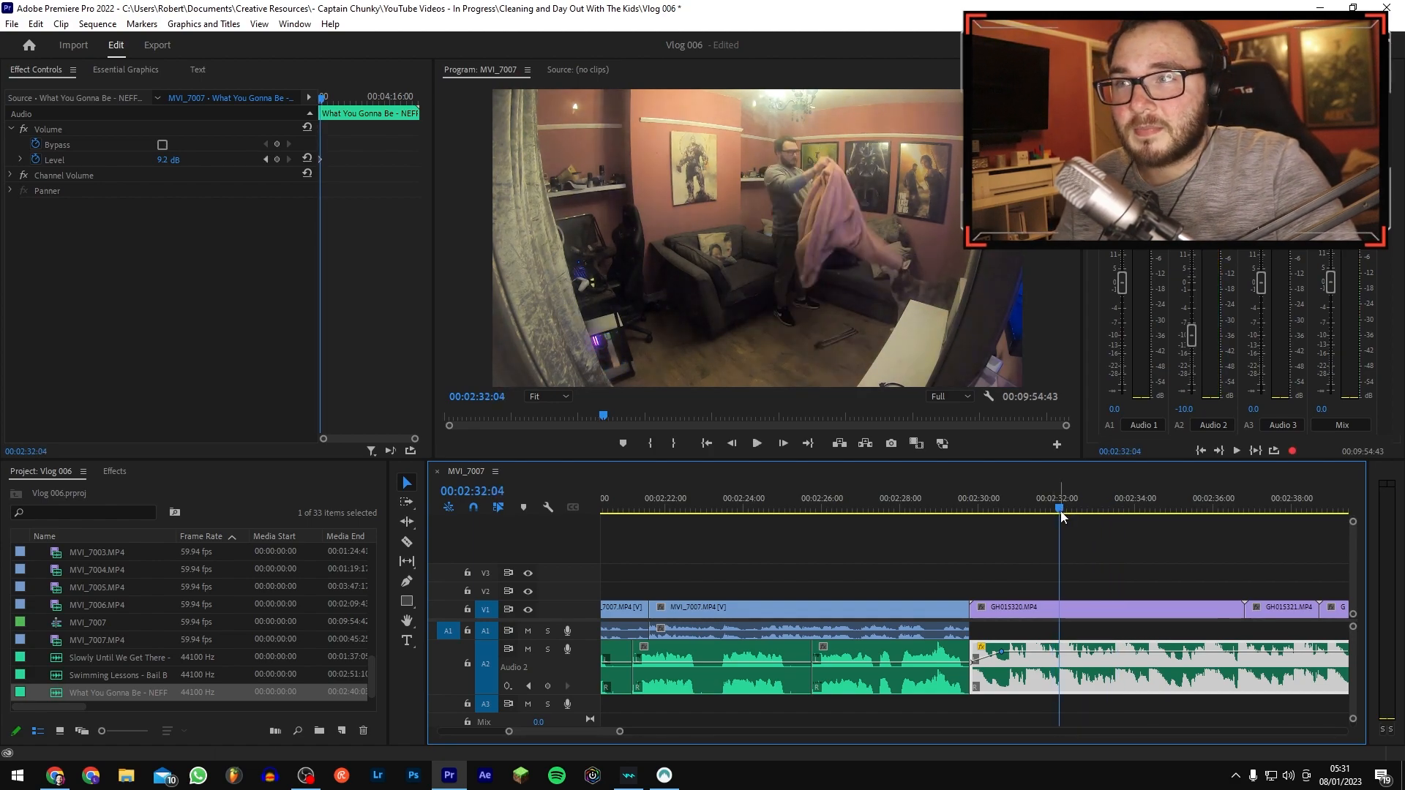
key(w)
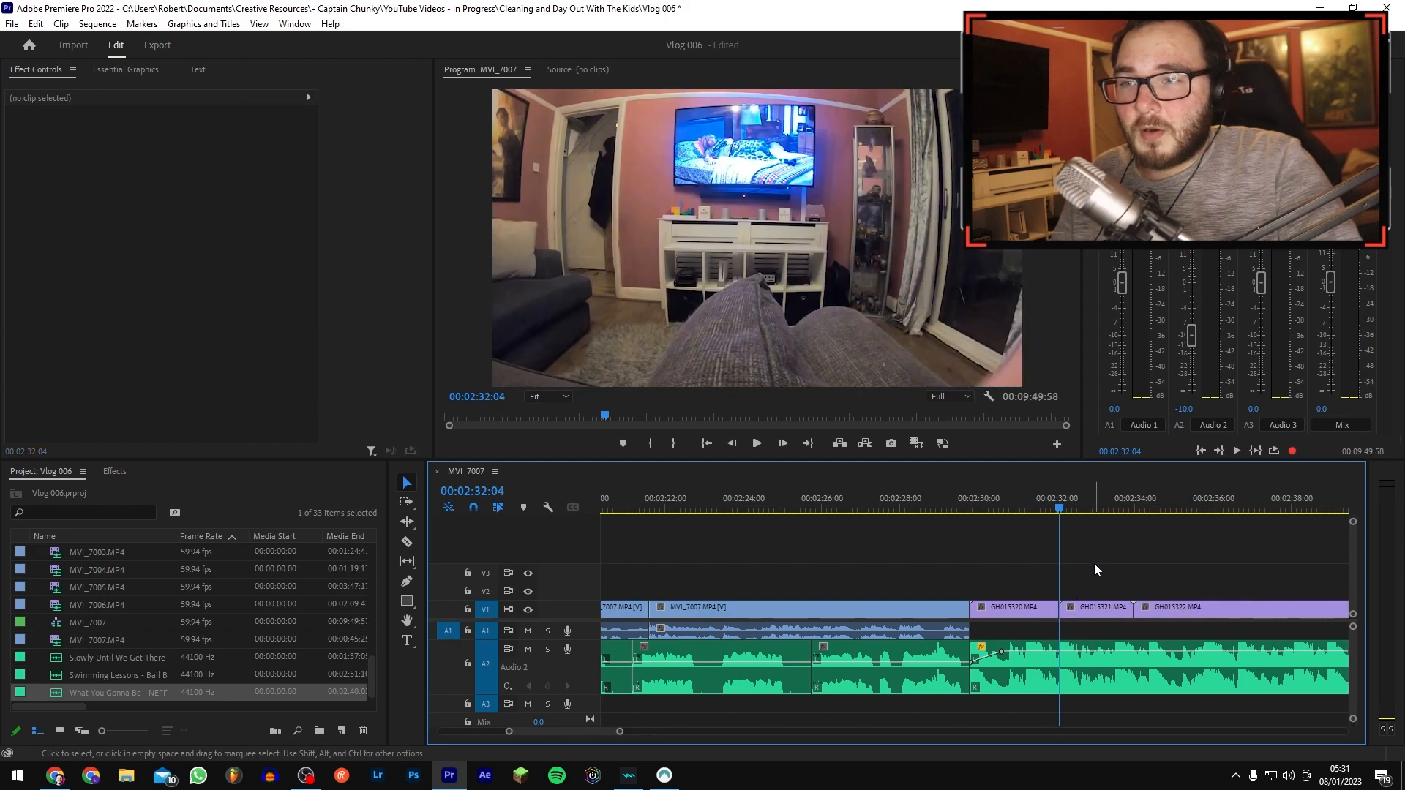
key(ctrl+z)
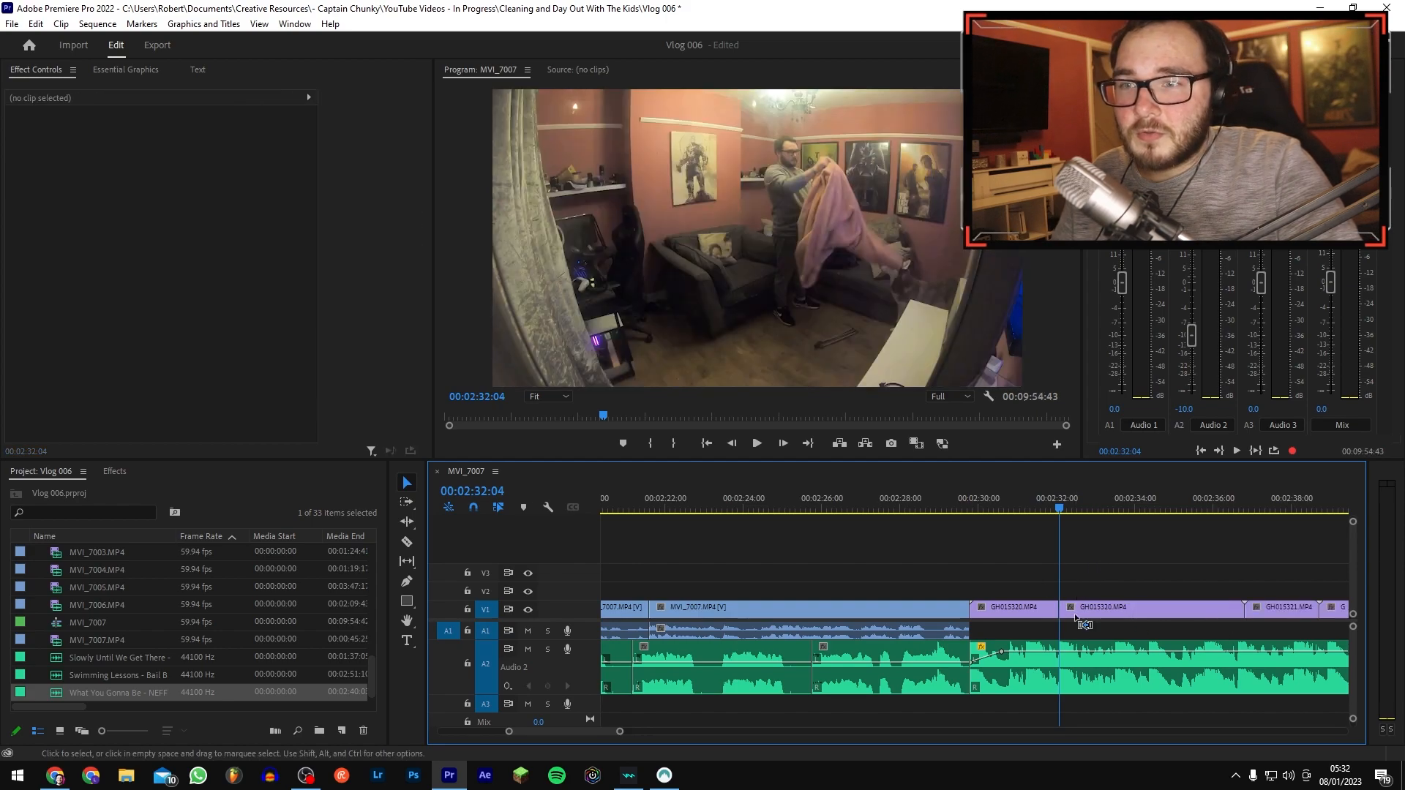
key(ctrl+z)
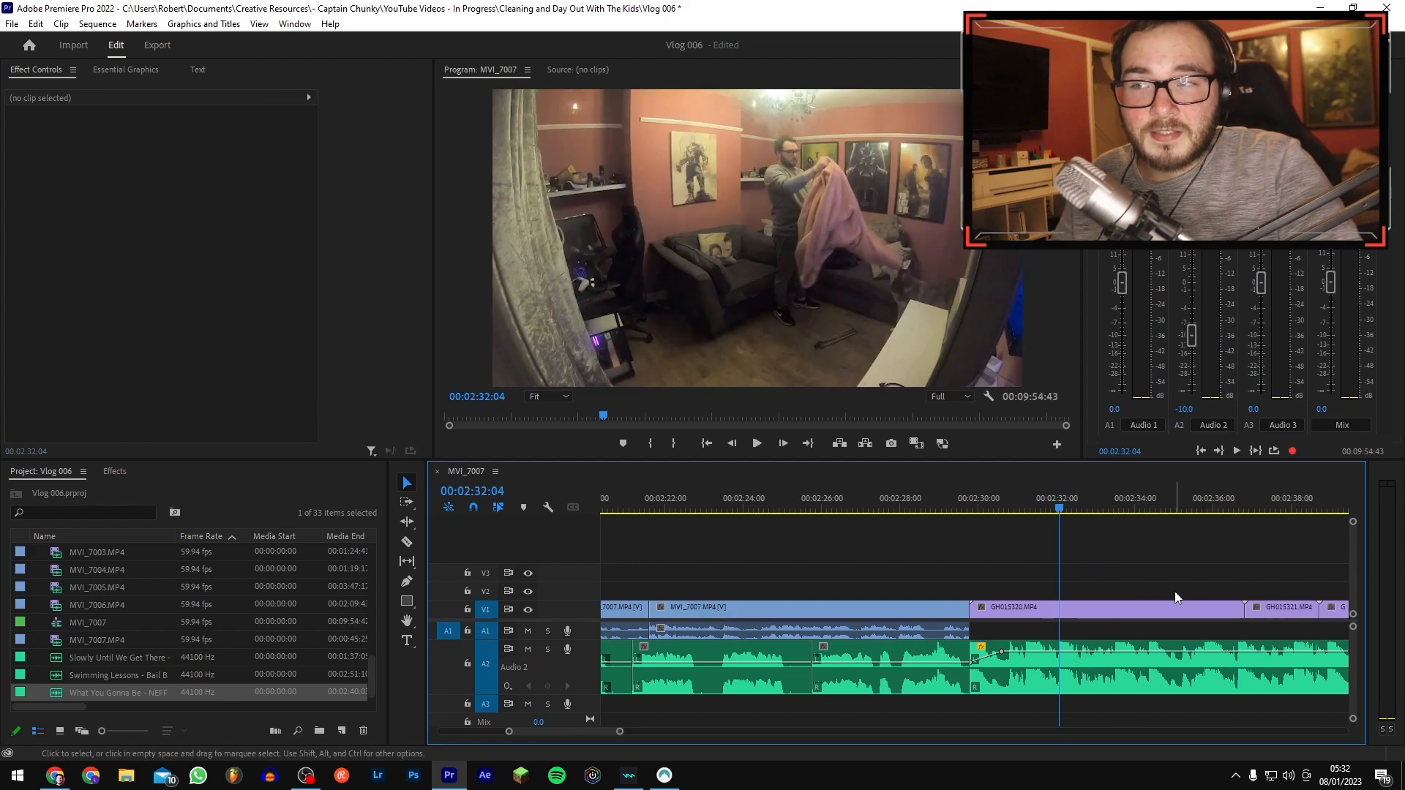
Step: Speed up the GH015320.MP4 clip with the Rate Stretch tool so that its end meets the beat at 00:02:32:03
drag(986, 507, 1211, 520)
click(407, 542)
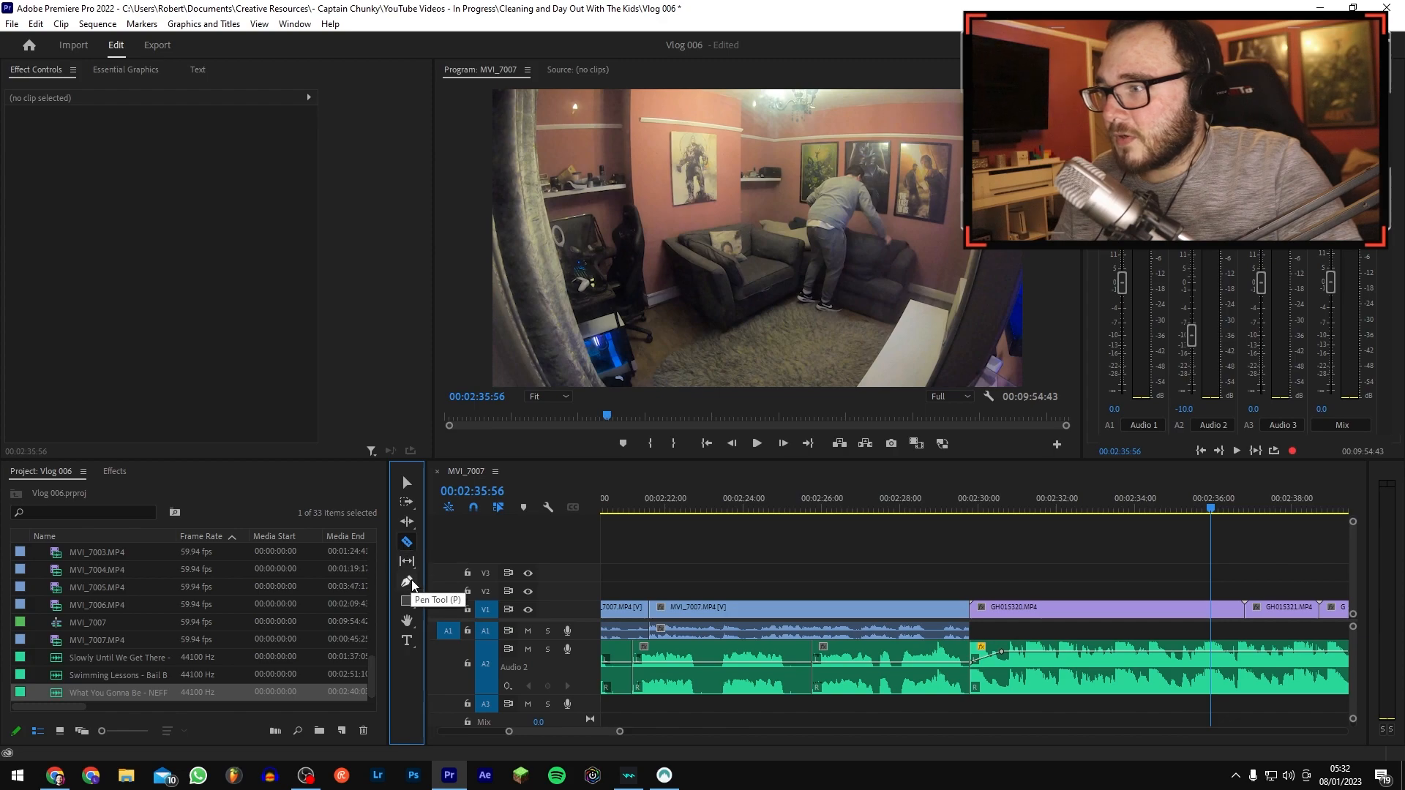
click(407, 524)
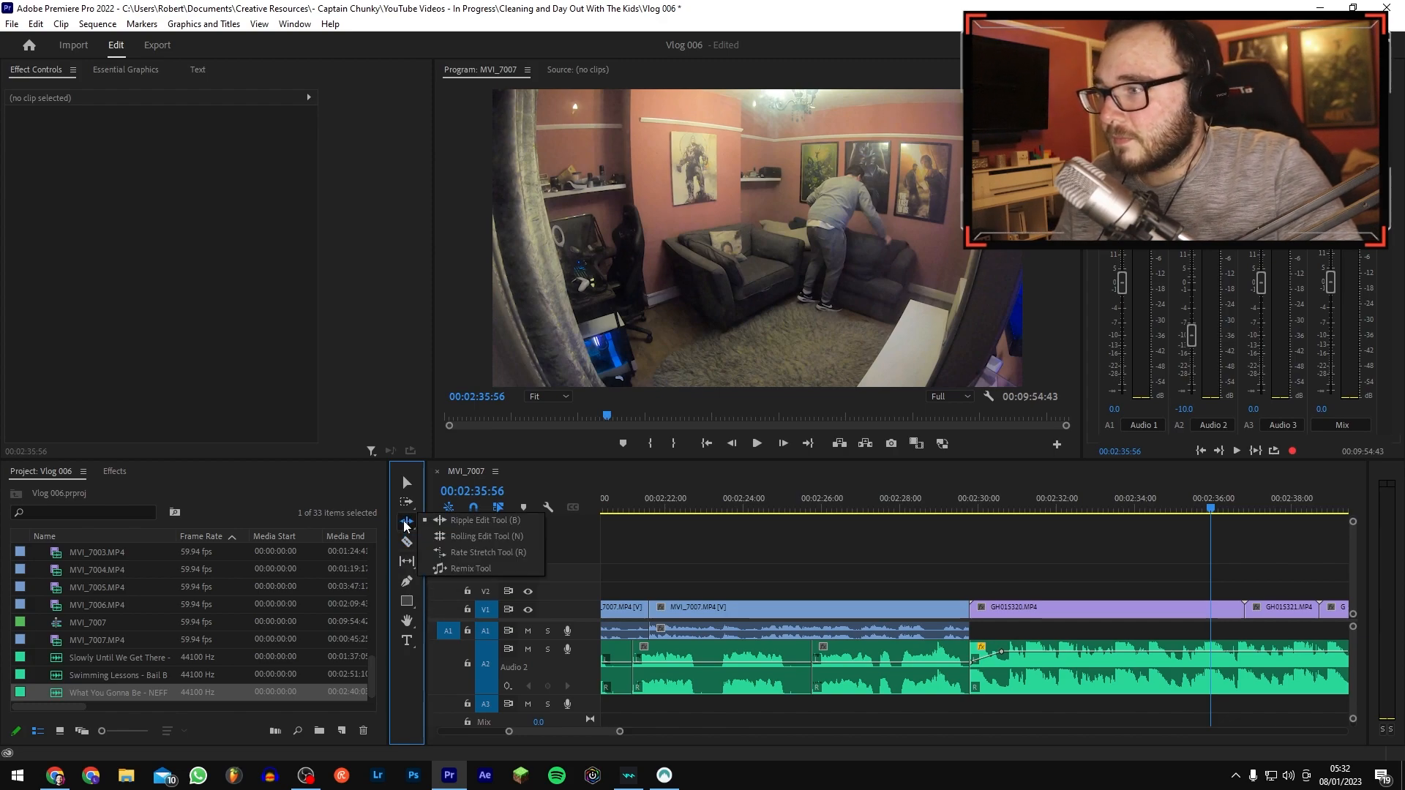
click(463, 555)
click(1060, 510)
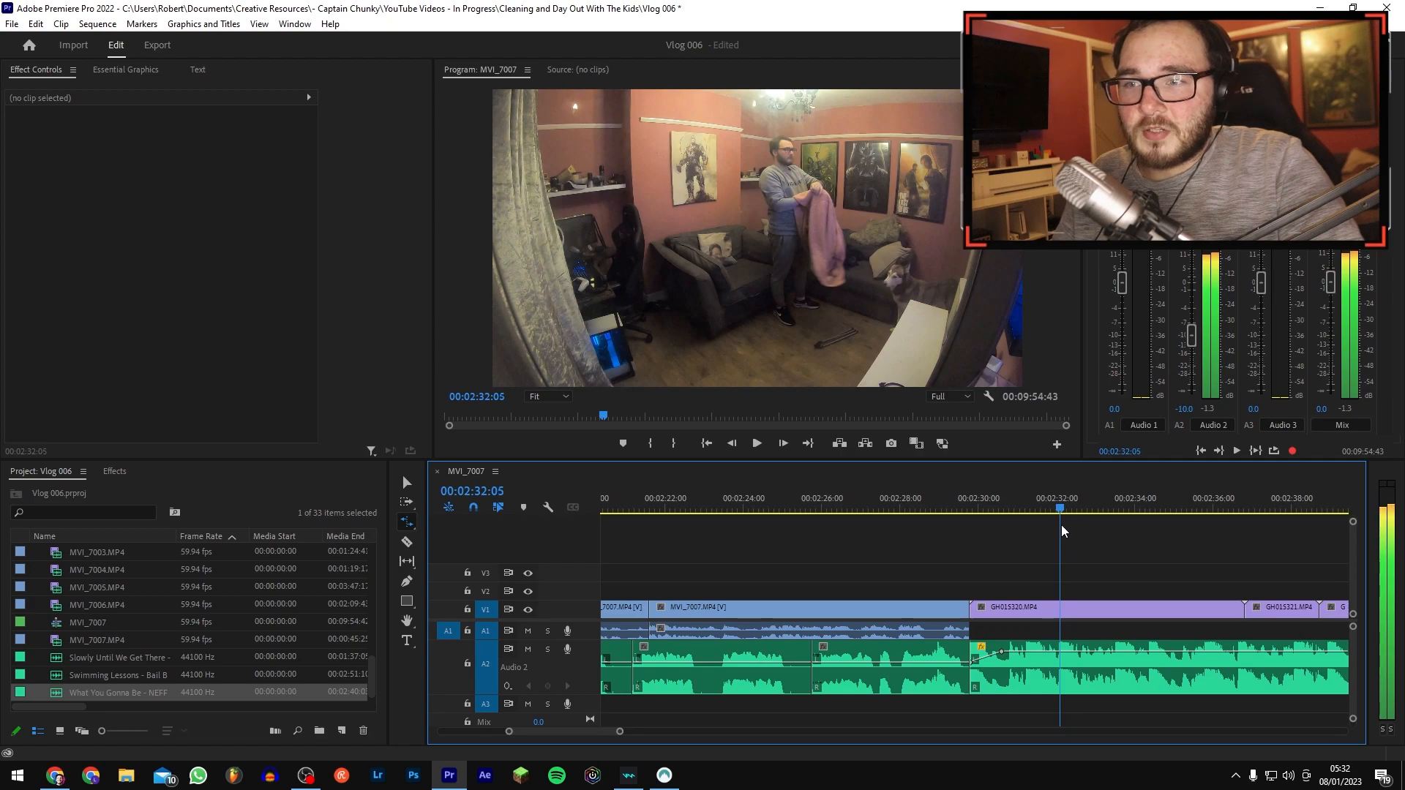
key(space)
click(1060, 511)
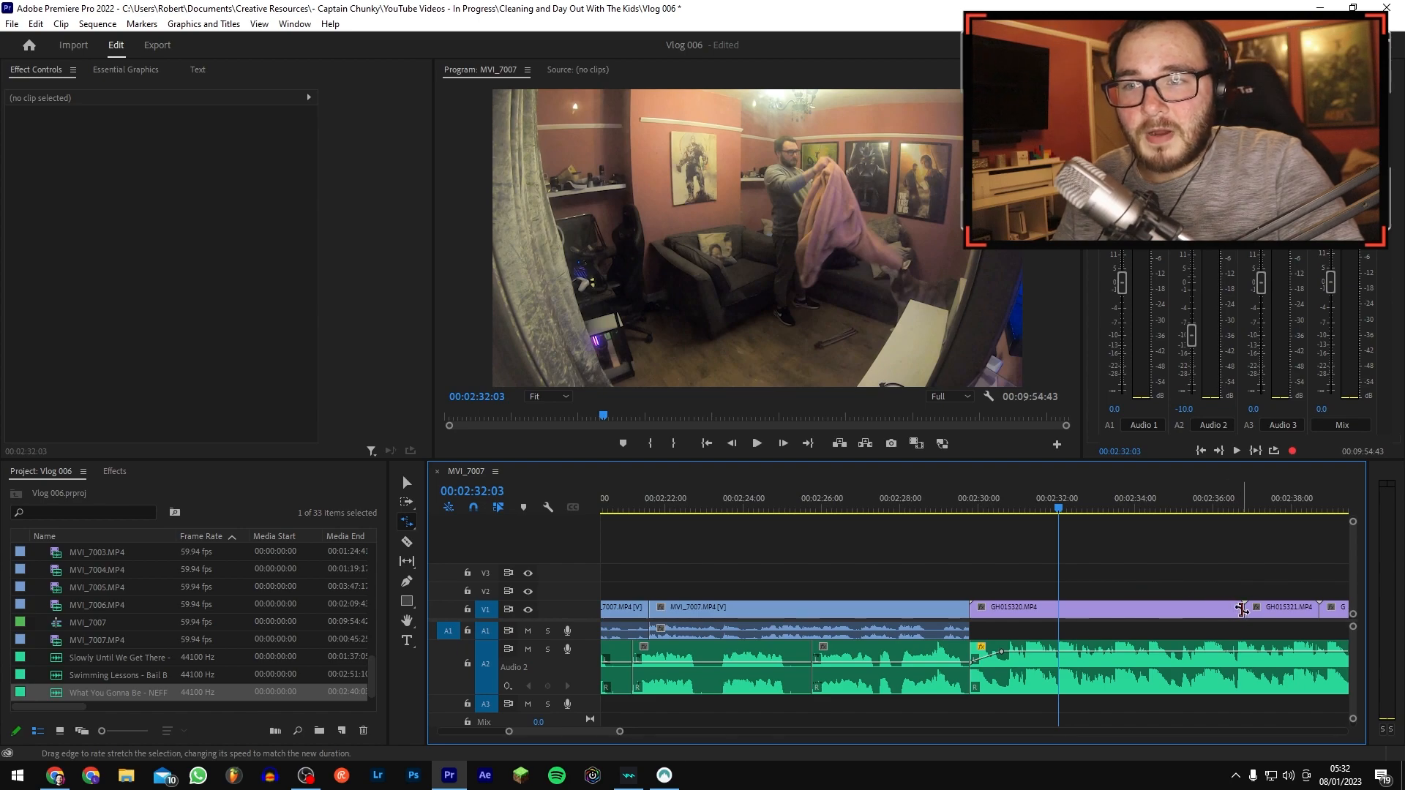
drag(1239, 610, 1054, 613)
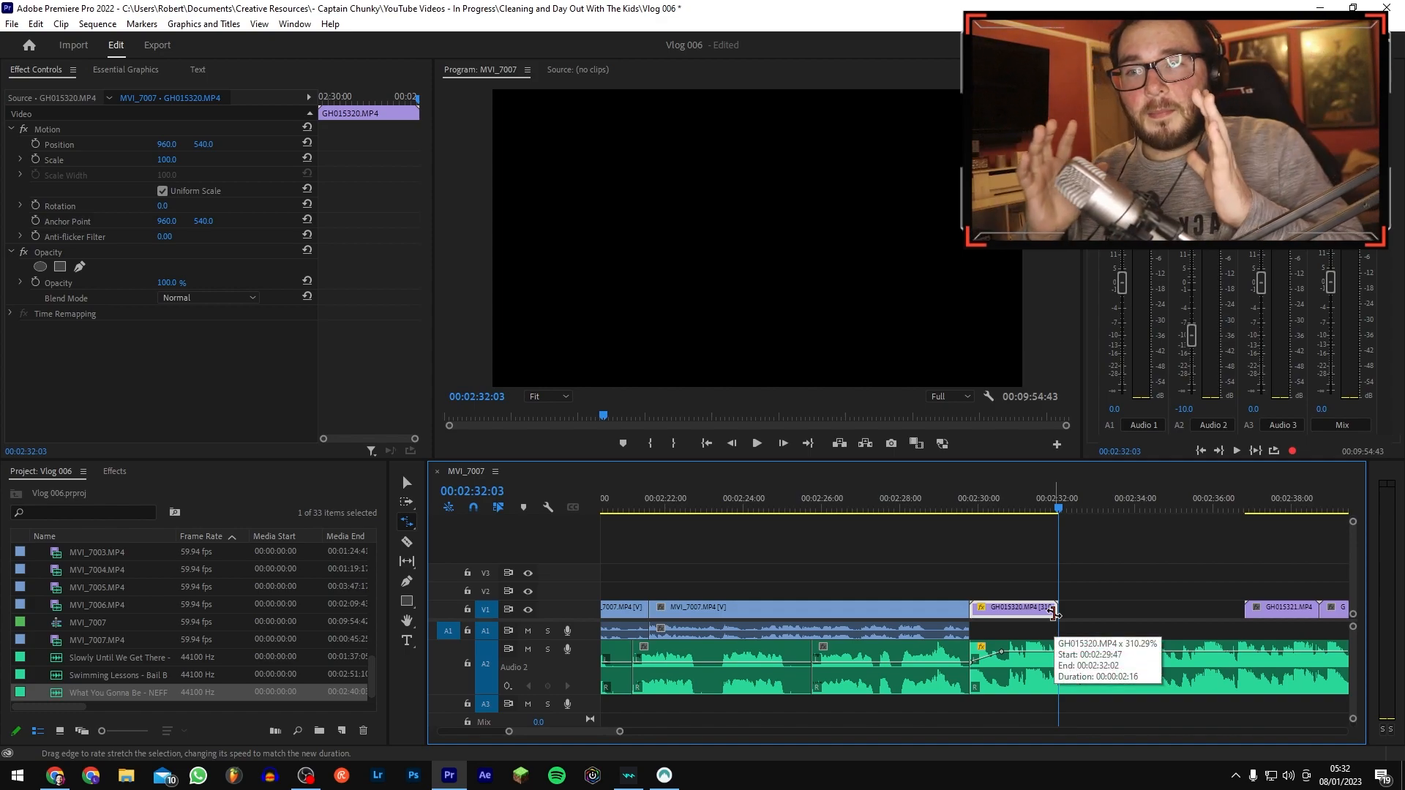
key(v)
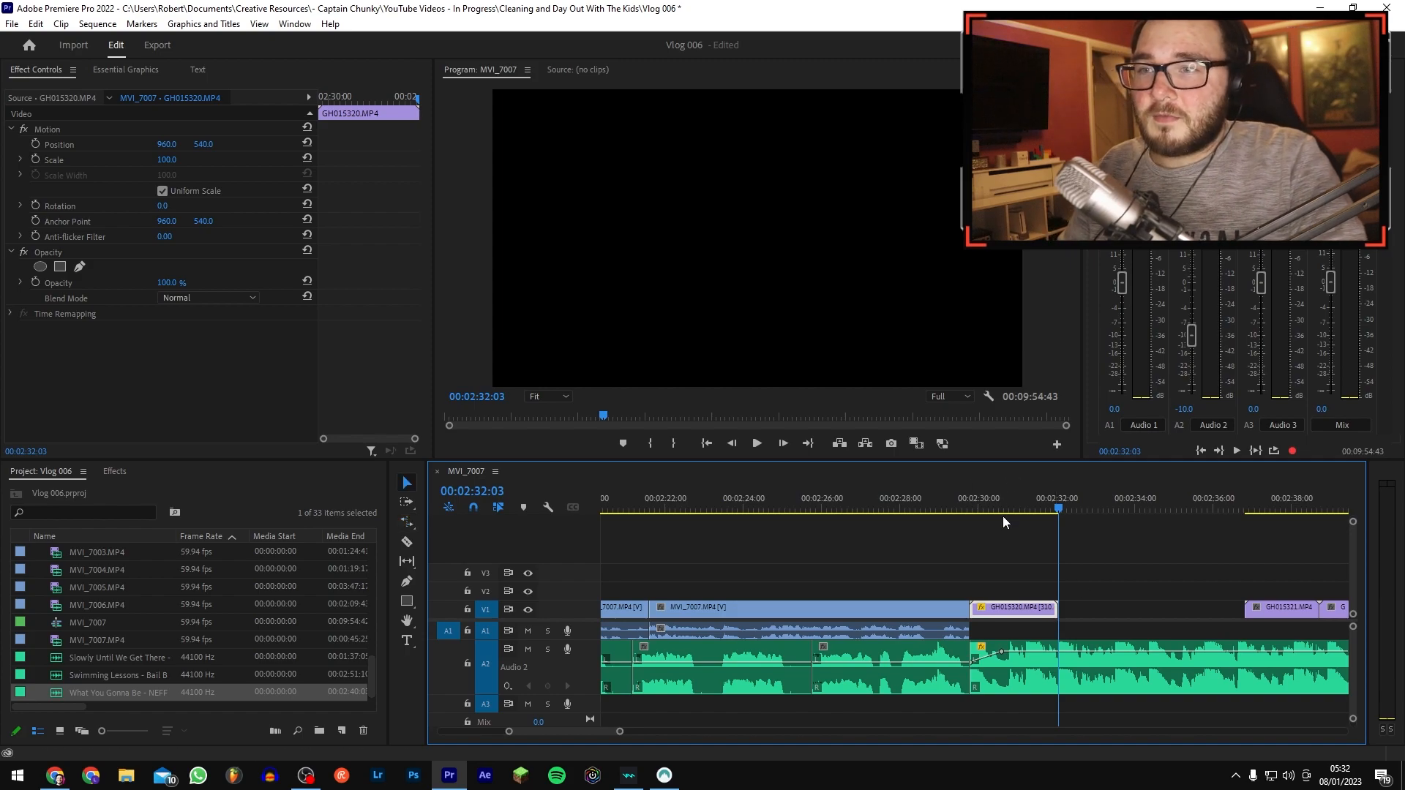
Step: Close the gap between GH015320.MP4 and GH015321.MP4, and play the transition from just before the time-lapse
click(956, 503)
click(1164, 611)
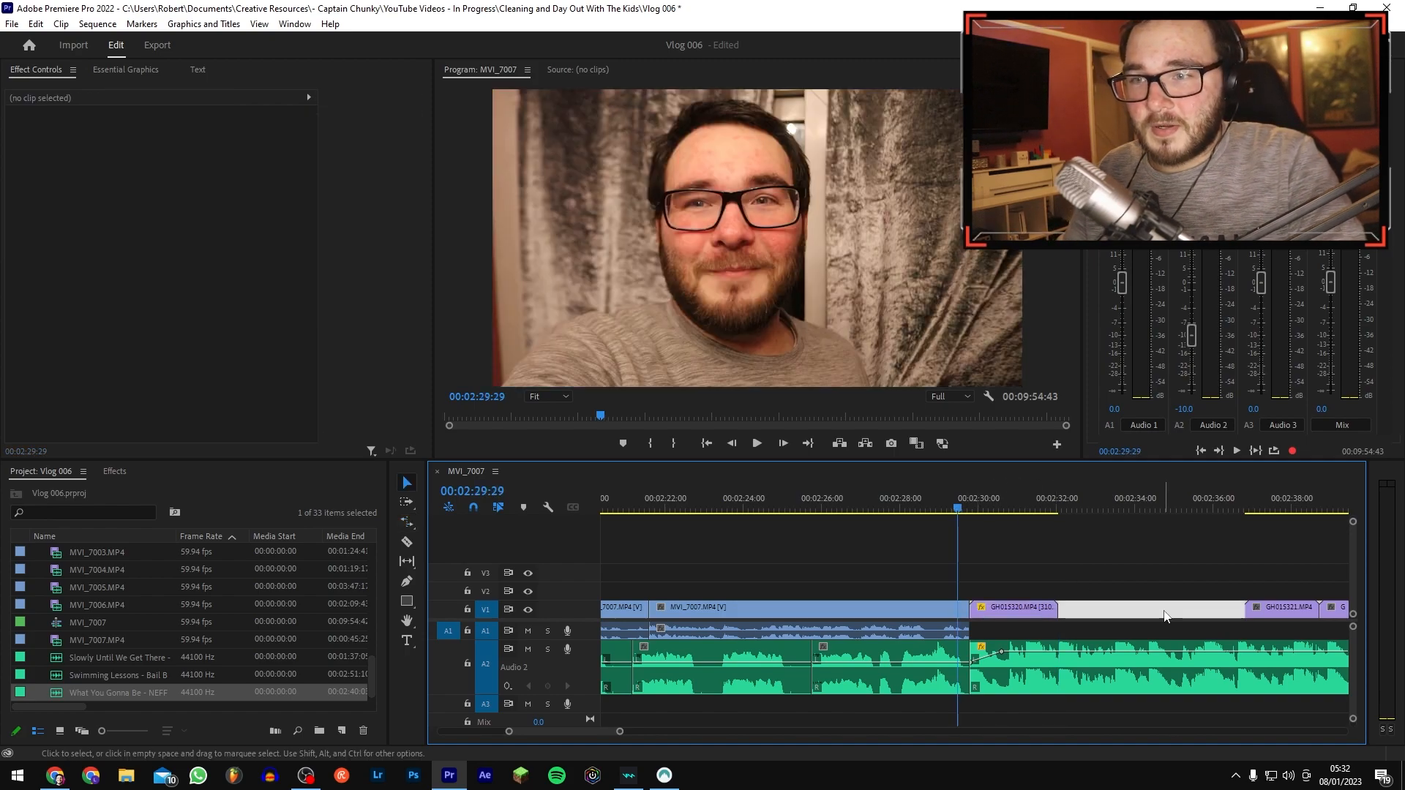
key(Delete)
click(955, 497)
key(space)
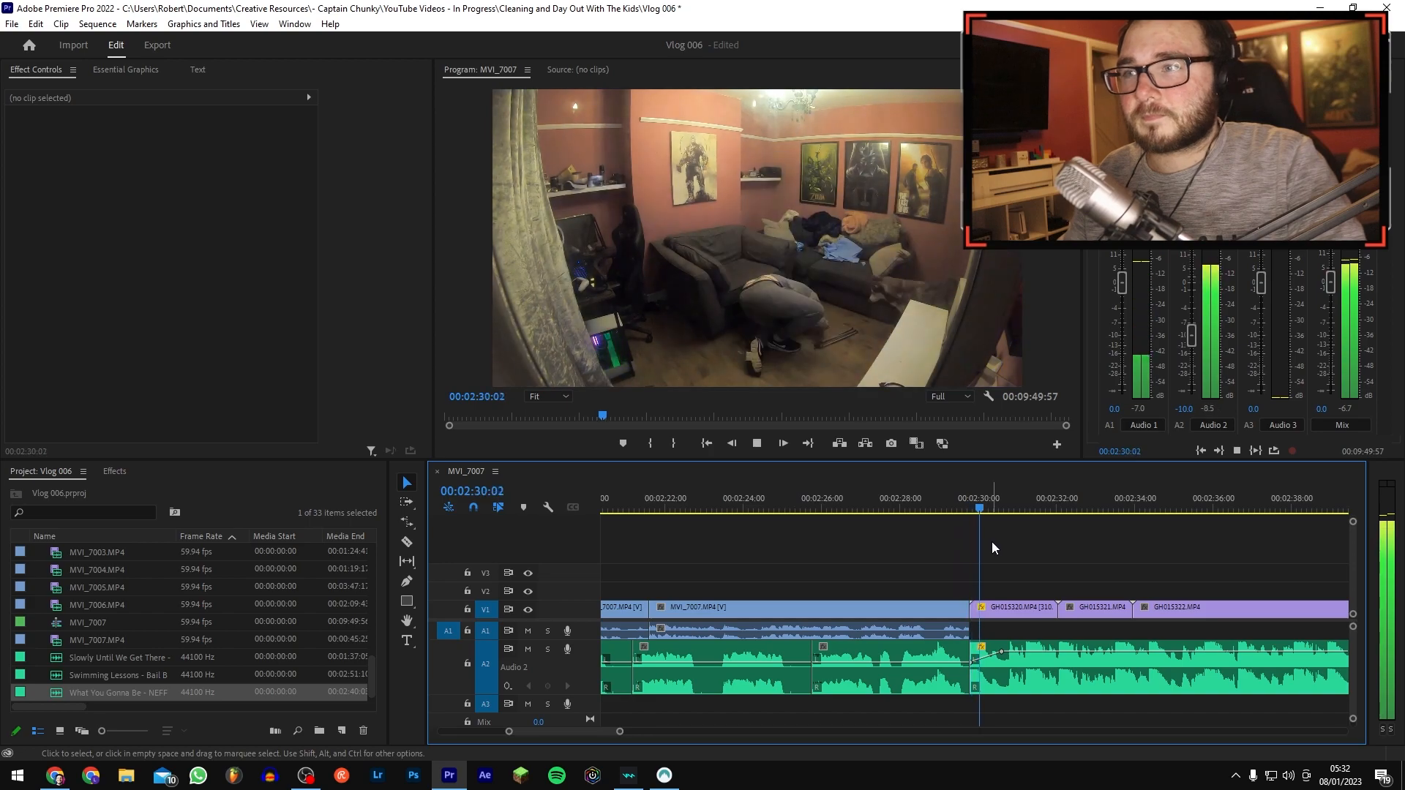
key(space)
Step: Set the program playback resolution to 1/2 and play the sped-up GH015320.MP4 clip from 00:02:29:40
click(947, 397)
click(941, 431)
click(964, 500)
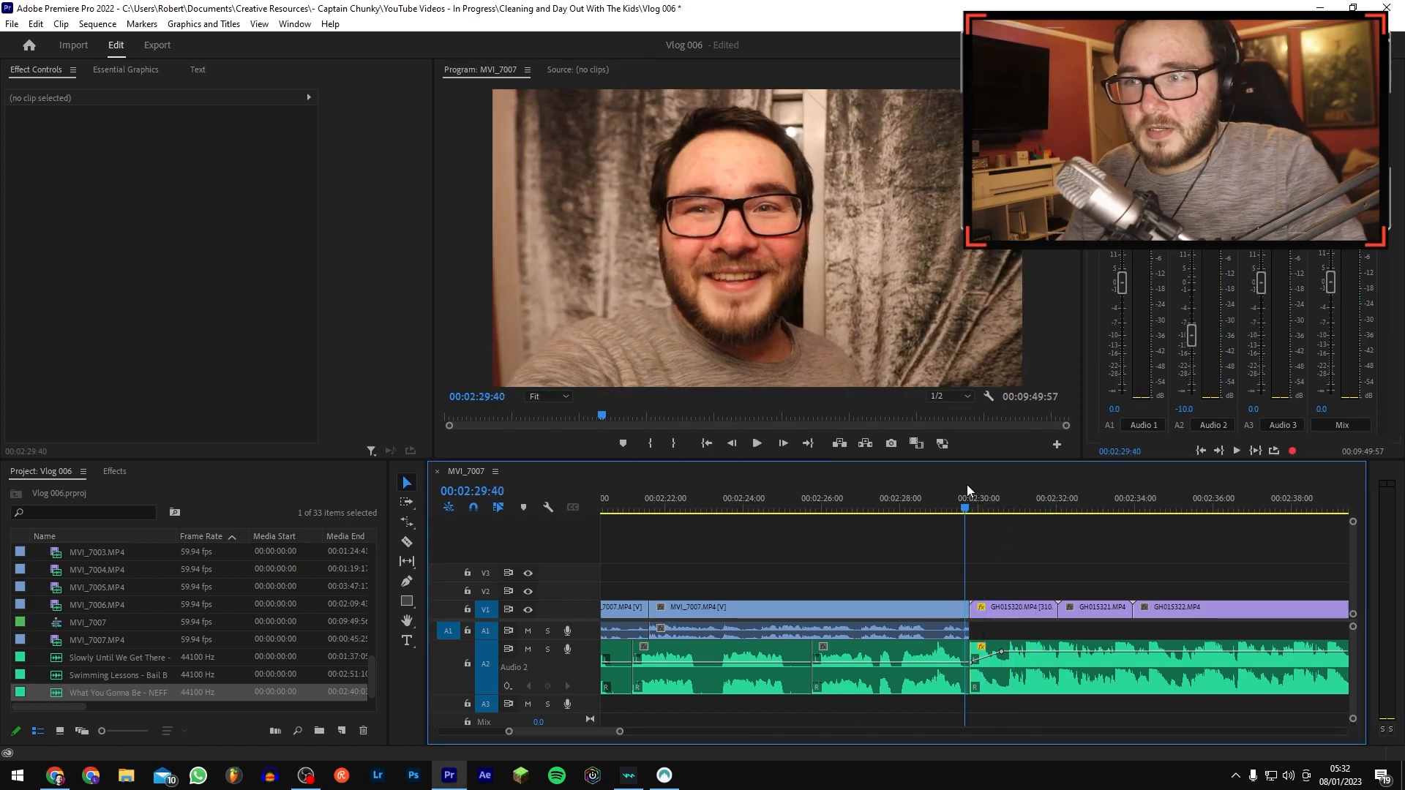
key(space)
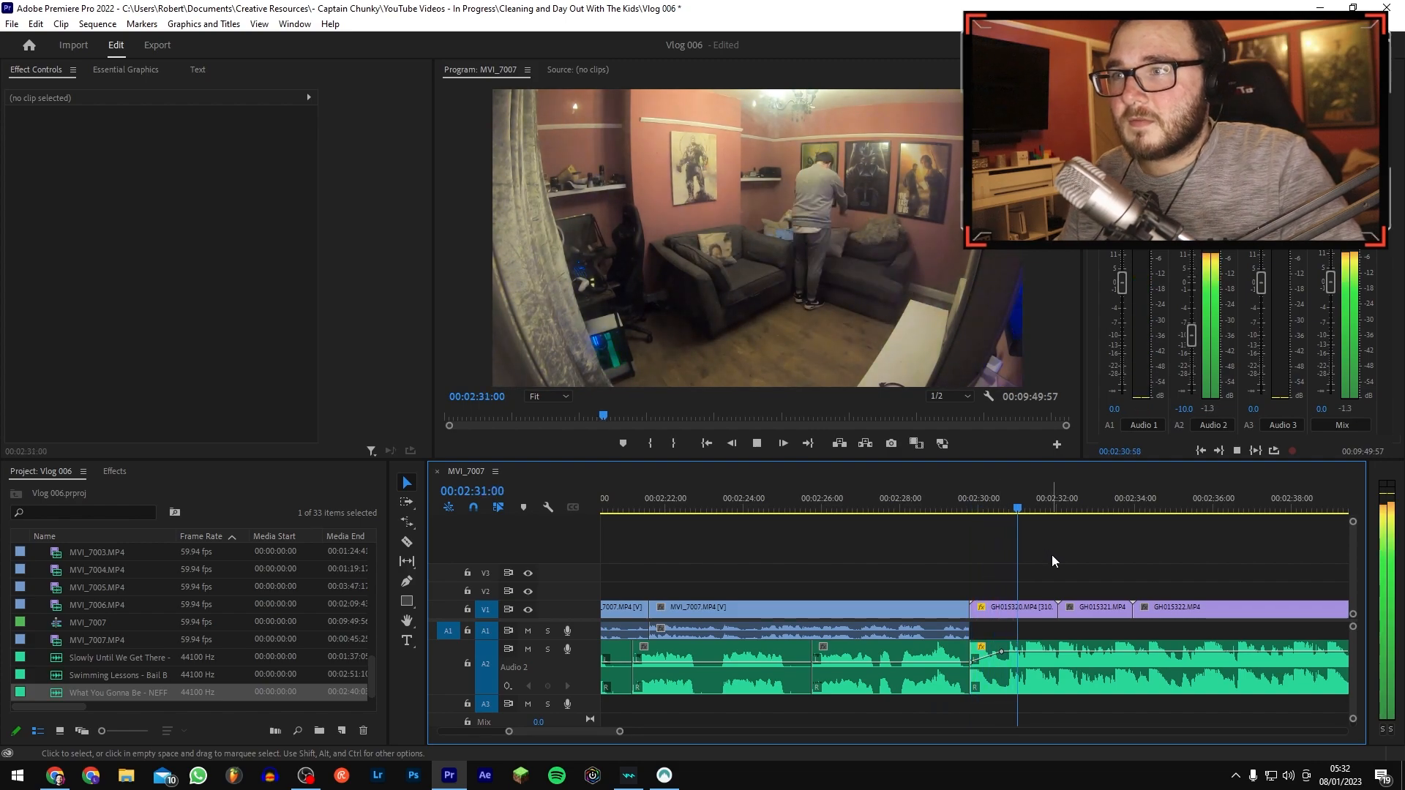
key(space)
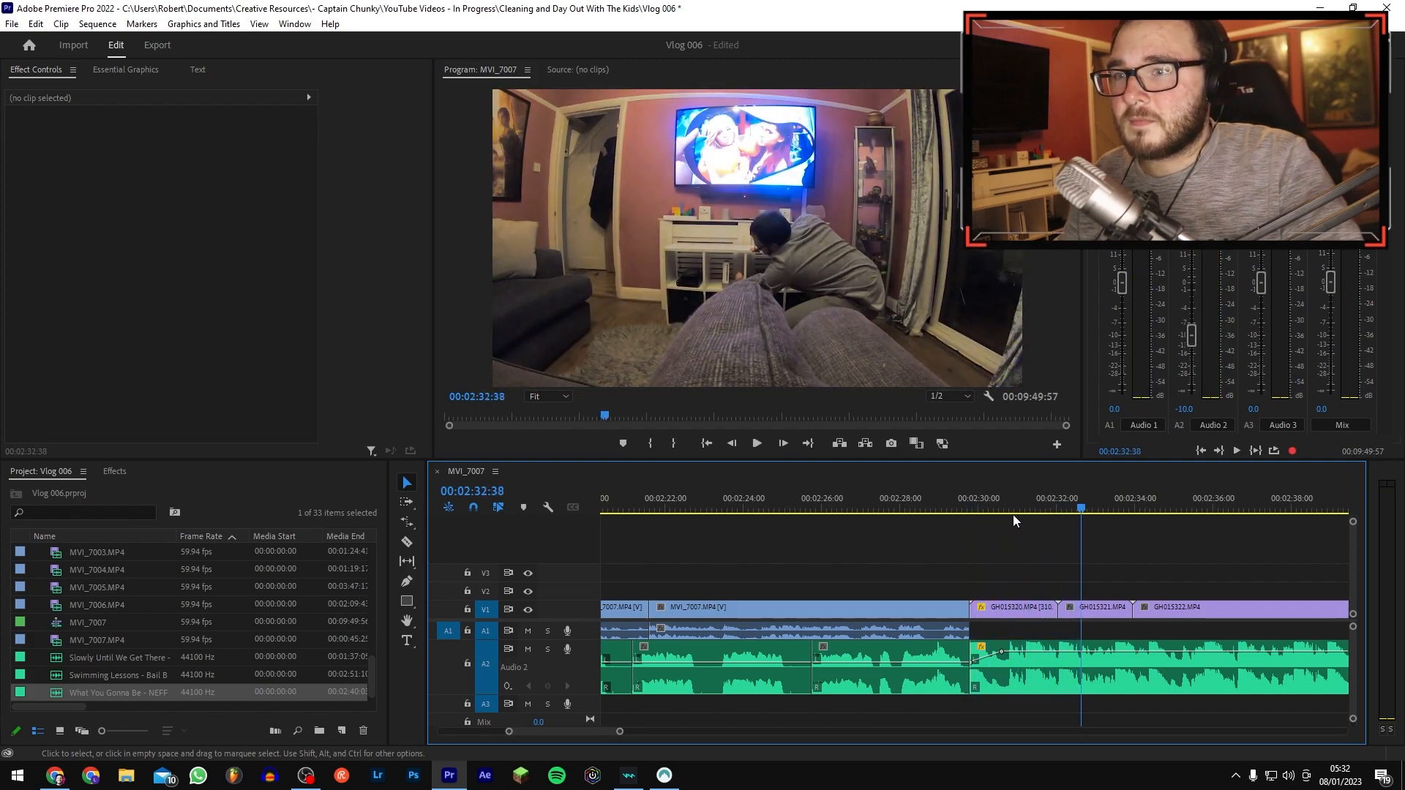
click(958, 498)
drag(964, 491, 1058, 525)
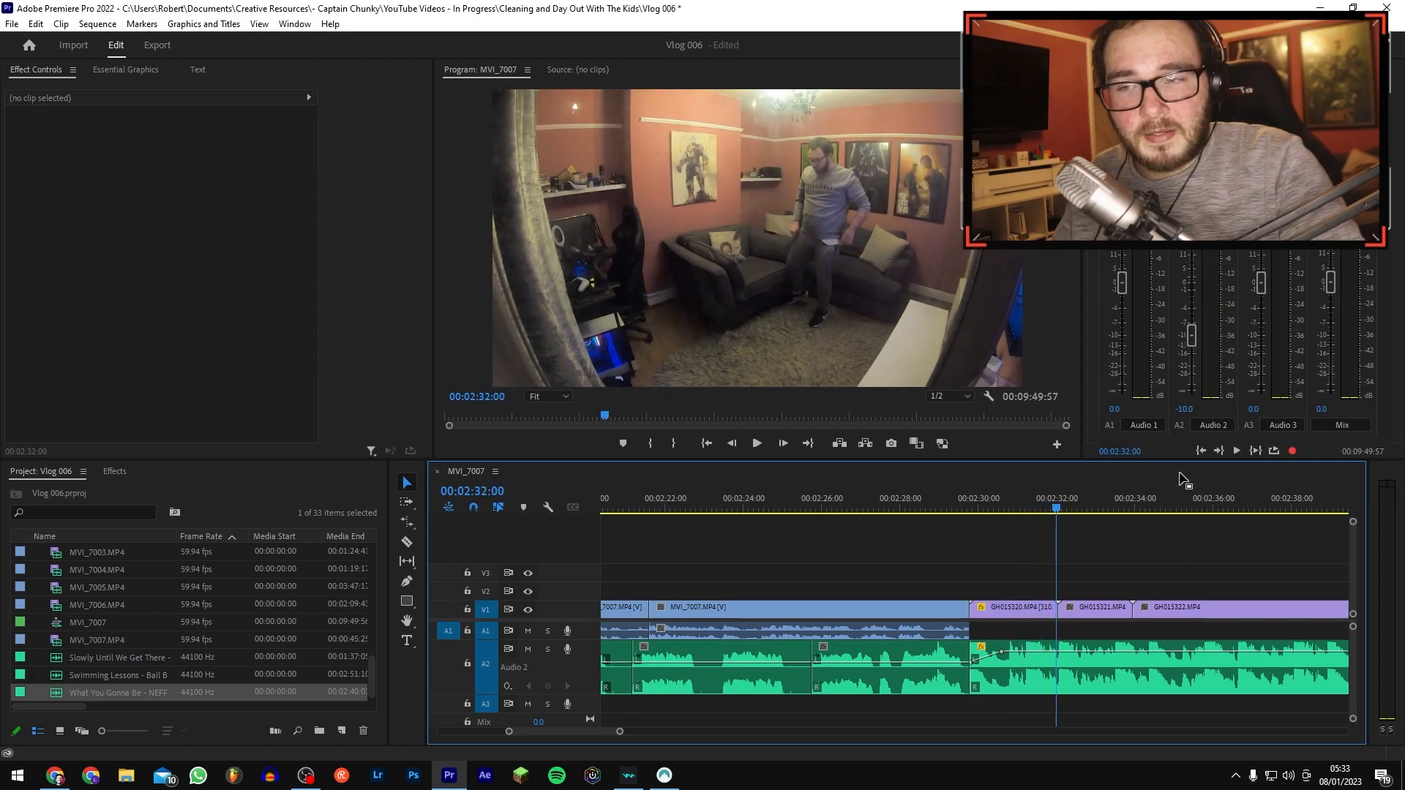
Step: Check the end of the time-lapse section around 00:04:00, and return the playhead to the GH015321.MP4 clip at 00:02:32:20
scroll(1187, 550, down, 8)
click(1205, 508)
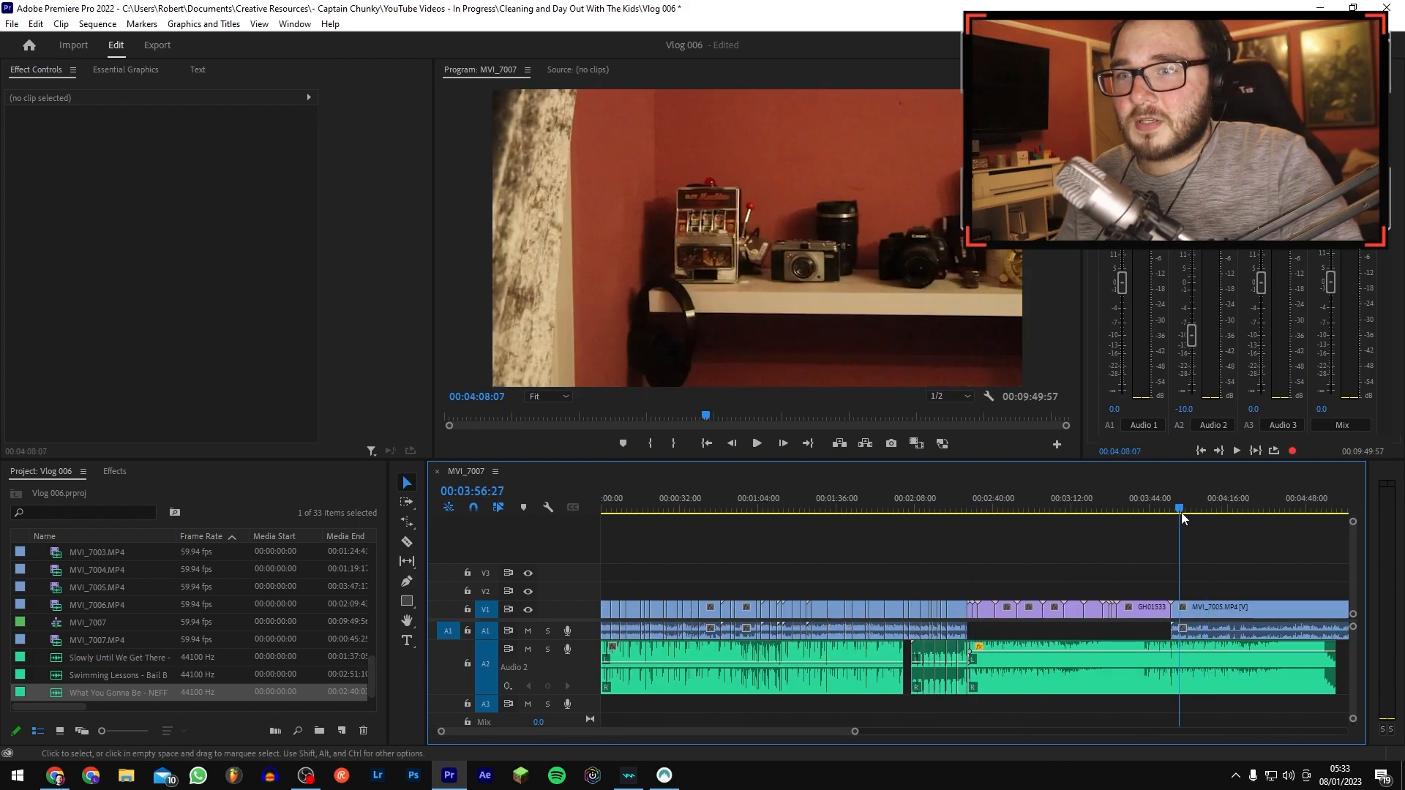
click(1183, 512)
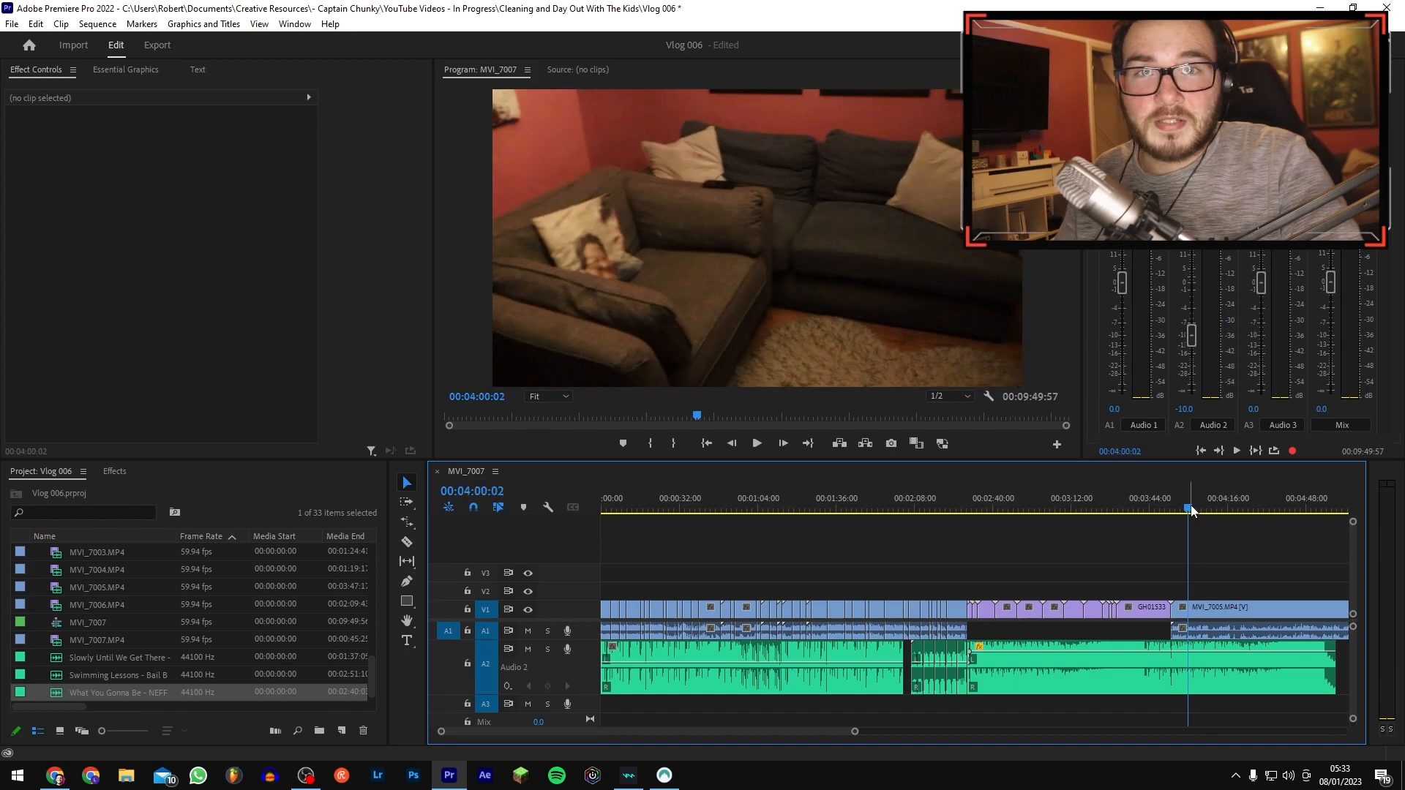
scroll(1029, 485, up, 2)
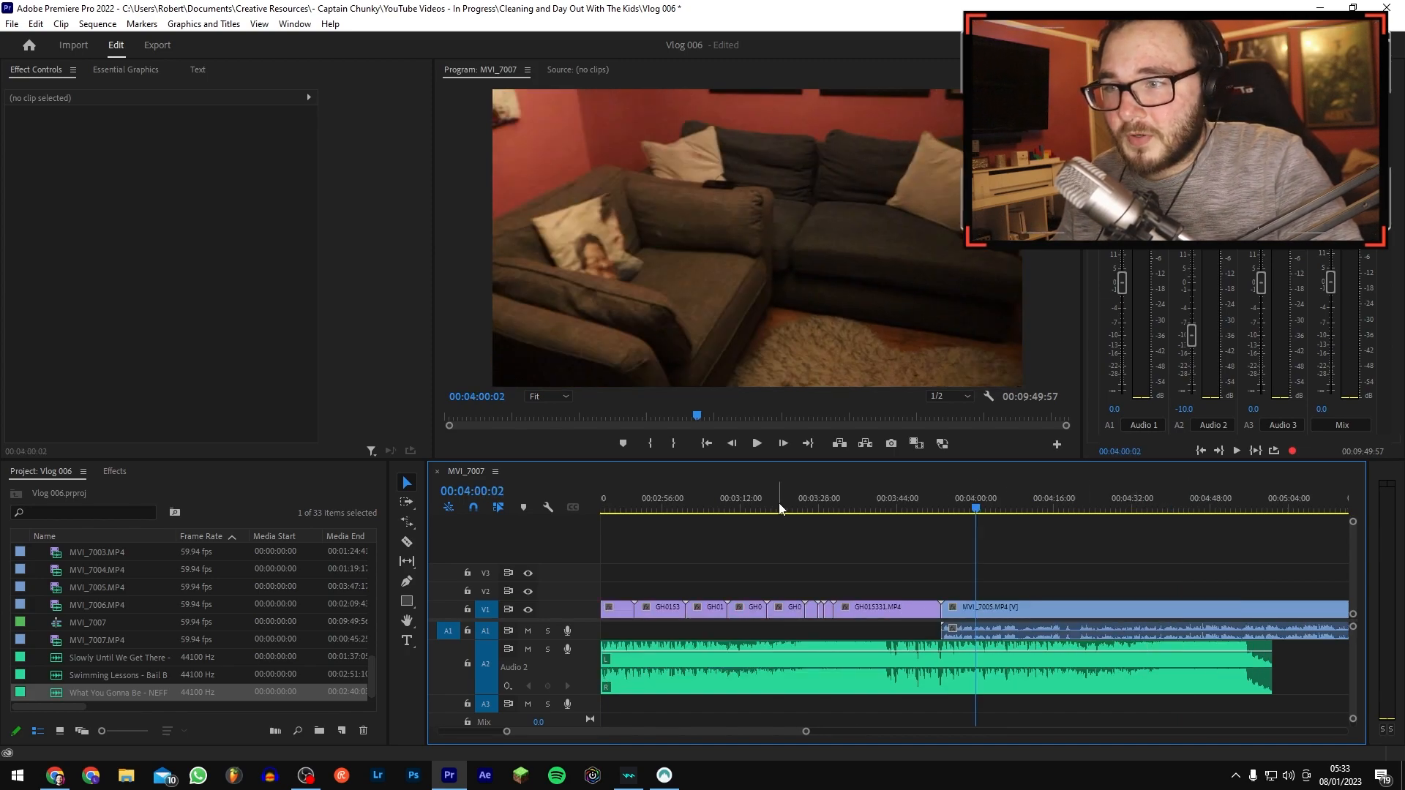
scroll(780, 508, up, 2)
click(1009, 512)
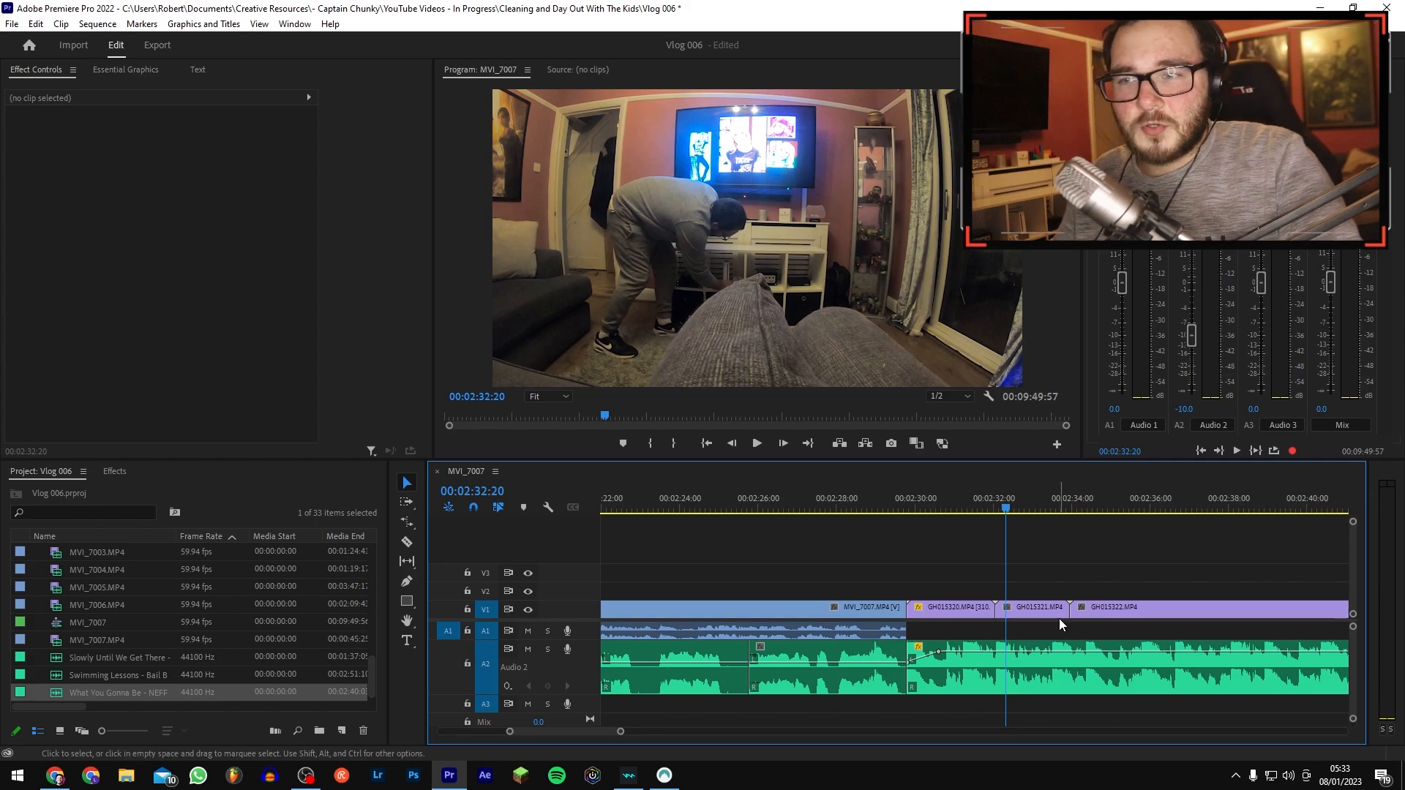
Step: Play the GH015321.MP4 clip from 00:02:32:06 and return to the music's next beat inside it
click(998, 508)
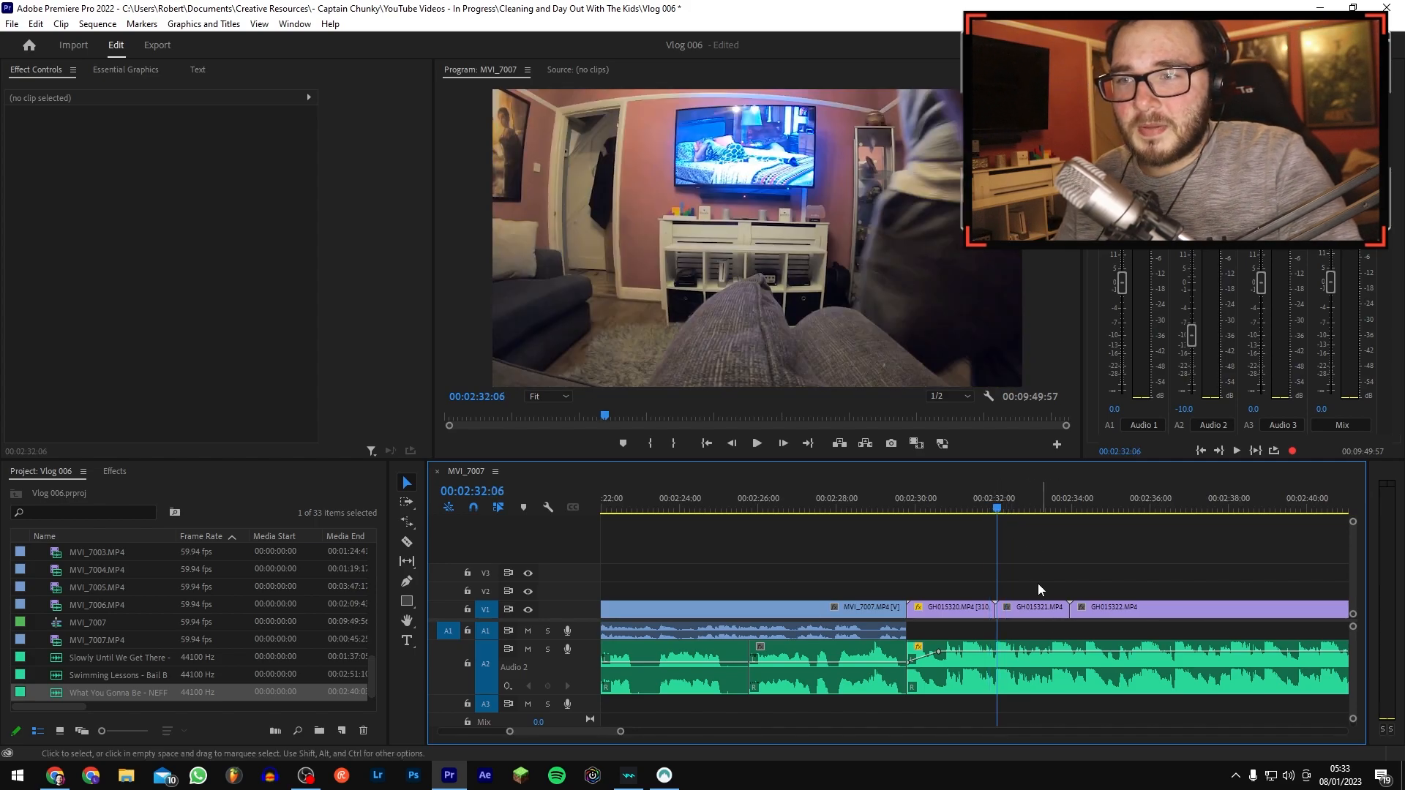
key(space)
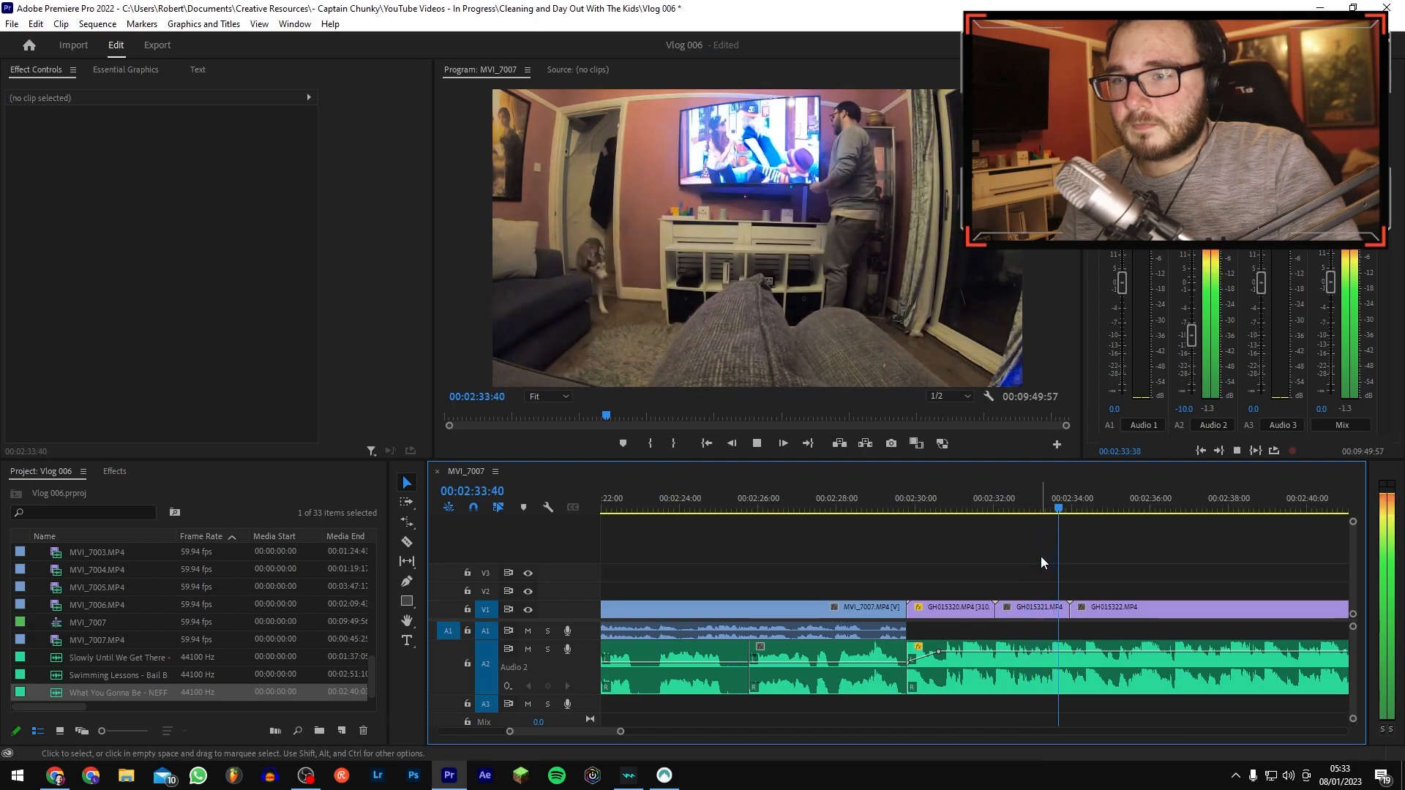
click(1048, 498)
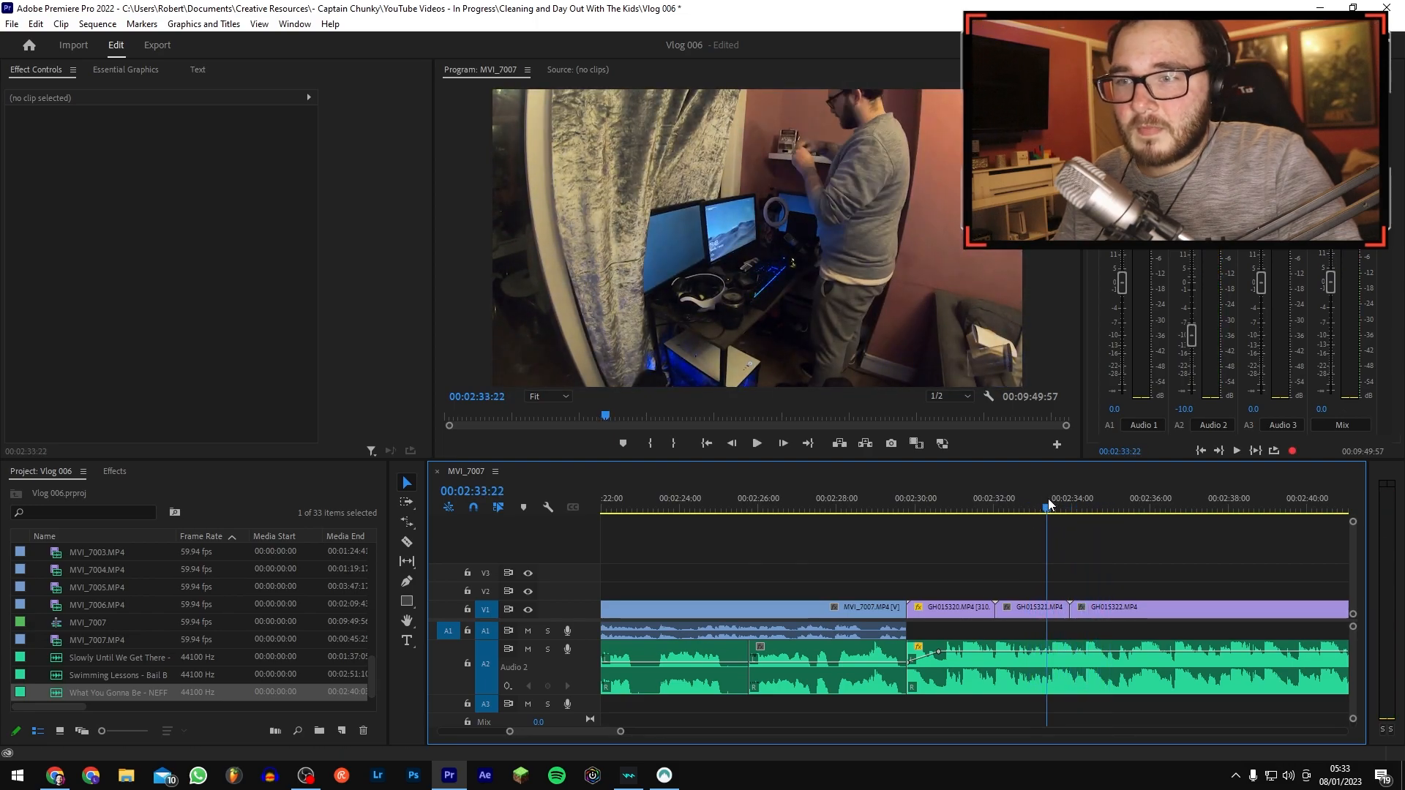
Step: Place the playhead on the beat at 00:02:33:29 and speed up GH015321.MP4 with the Rate Stretch tool so that its end meets it
key(equal)
key(equal)
key(equal)
key(equal)
key(Right)
key(Right)
ctrl+click(985, 638)
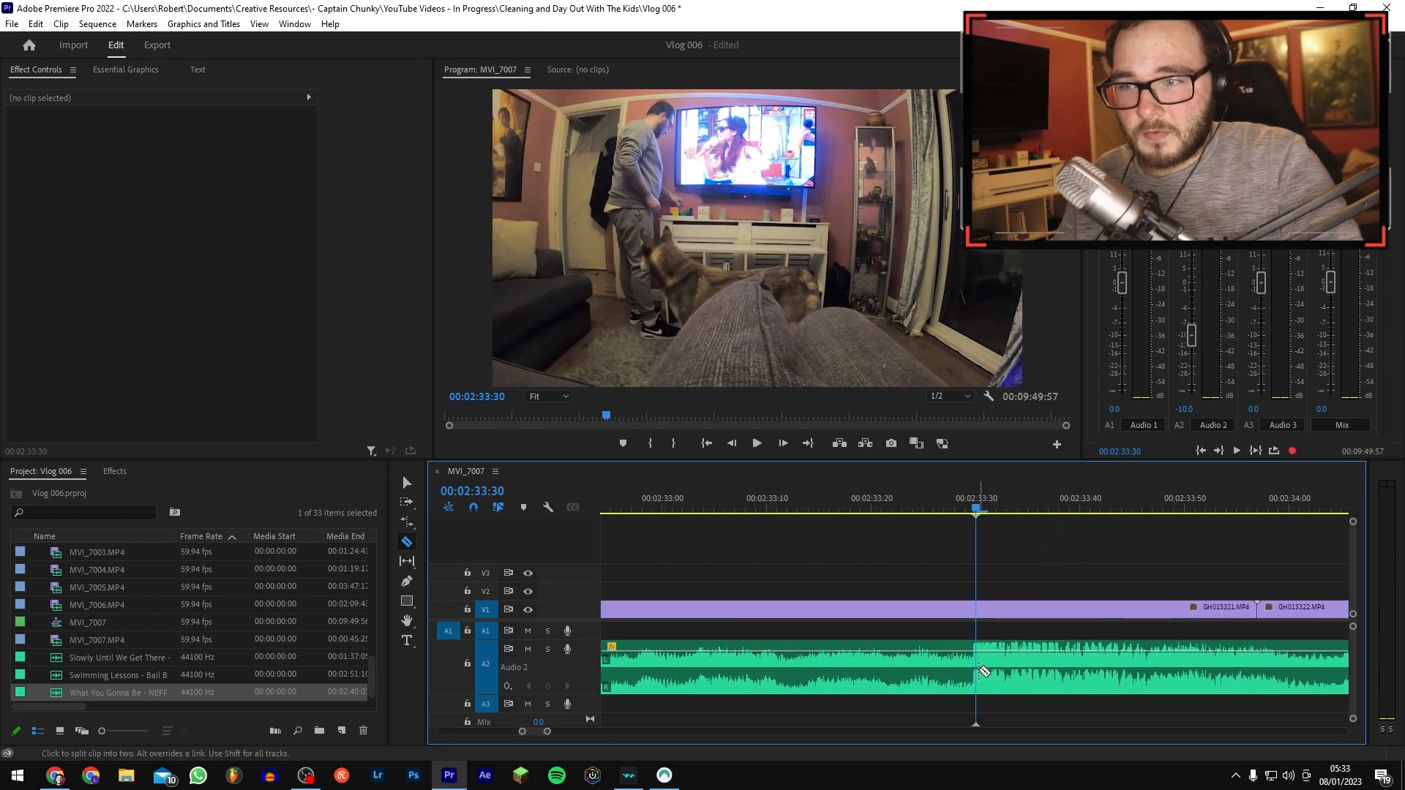
key(Left)
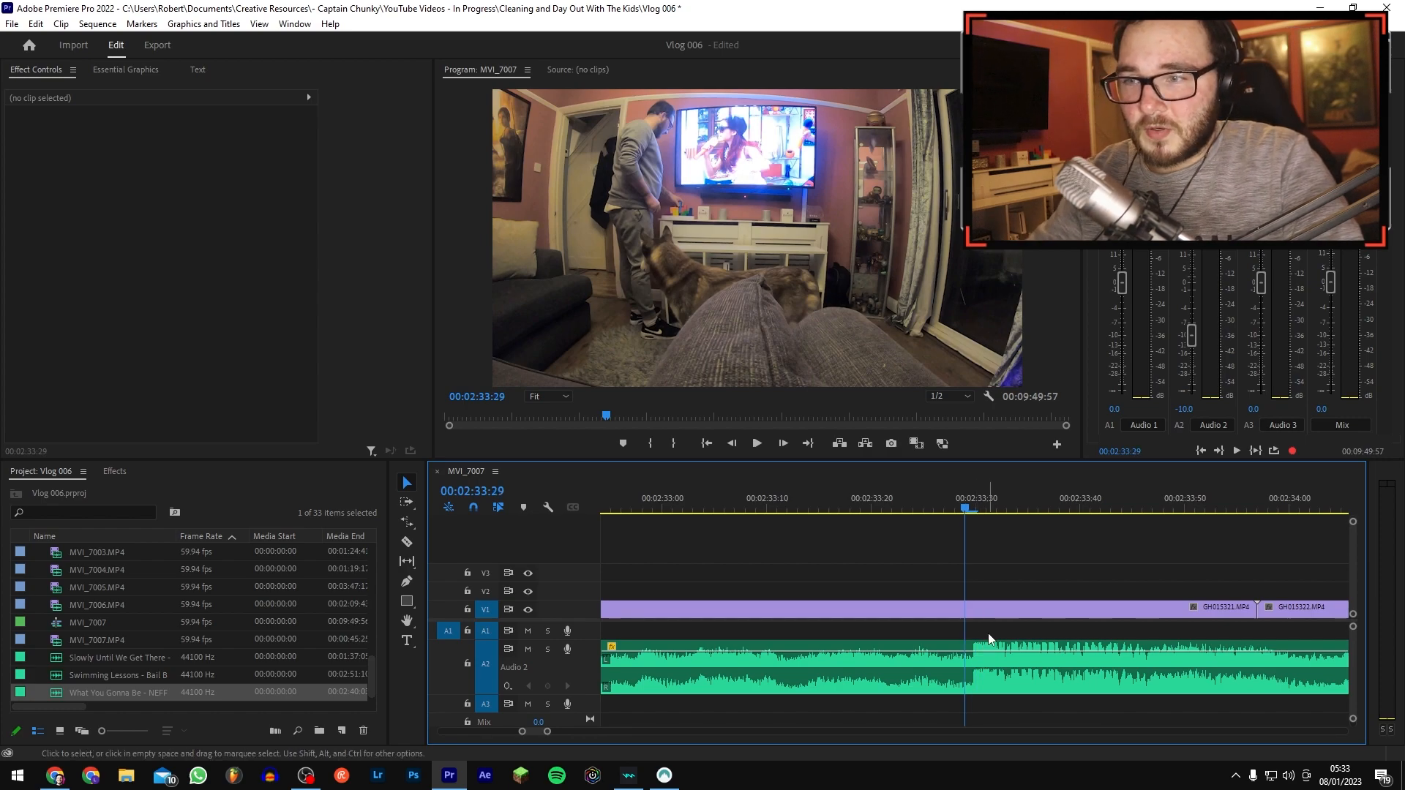
key(minus)
key(minus)
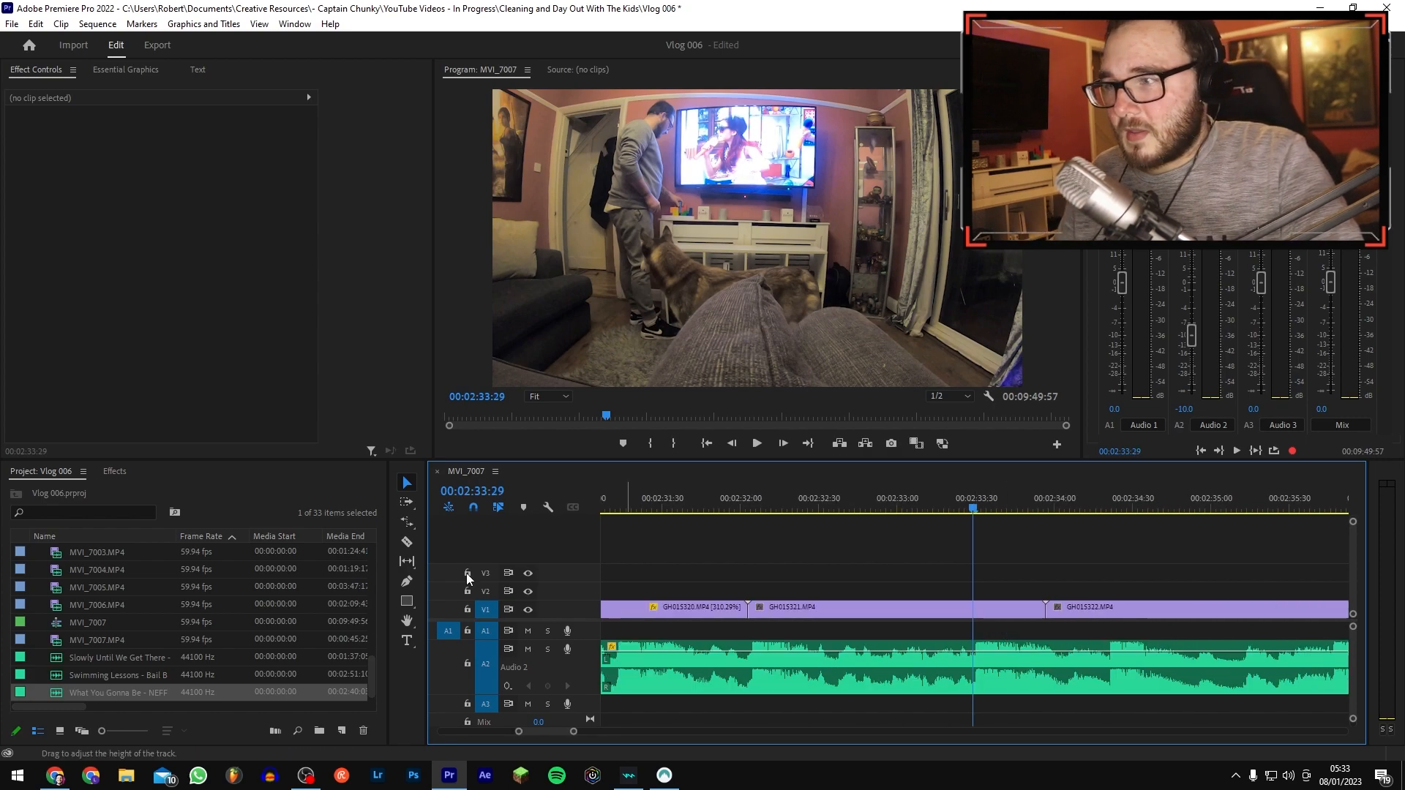
key(r)
drag(1035, 612, 972, 617)
Step: Close the gap between GH015321.MP4 and GH015322.MP4, and play the sped-up clip from 00:02:31:40
key(v)
click(991, 611)
key(Delete)
click(687, 501)
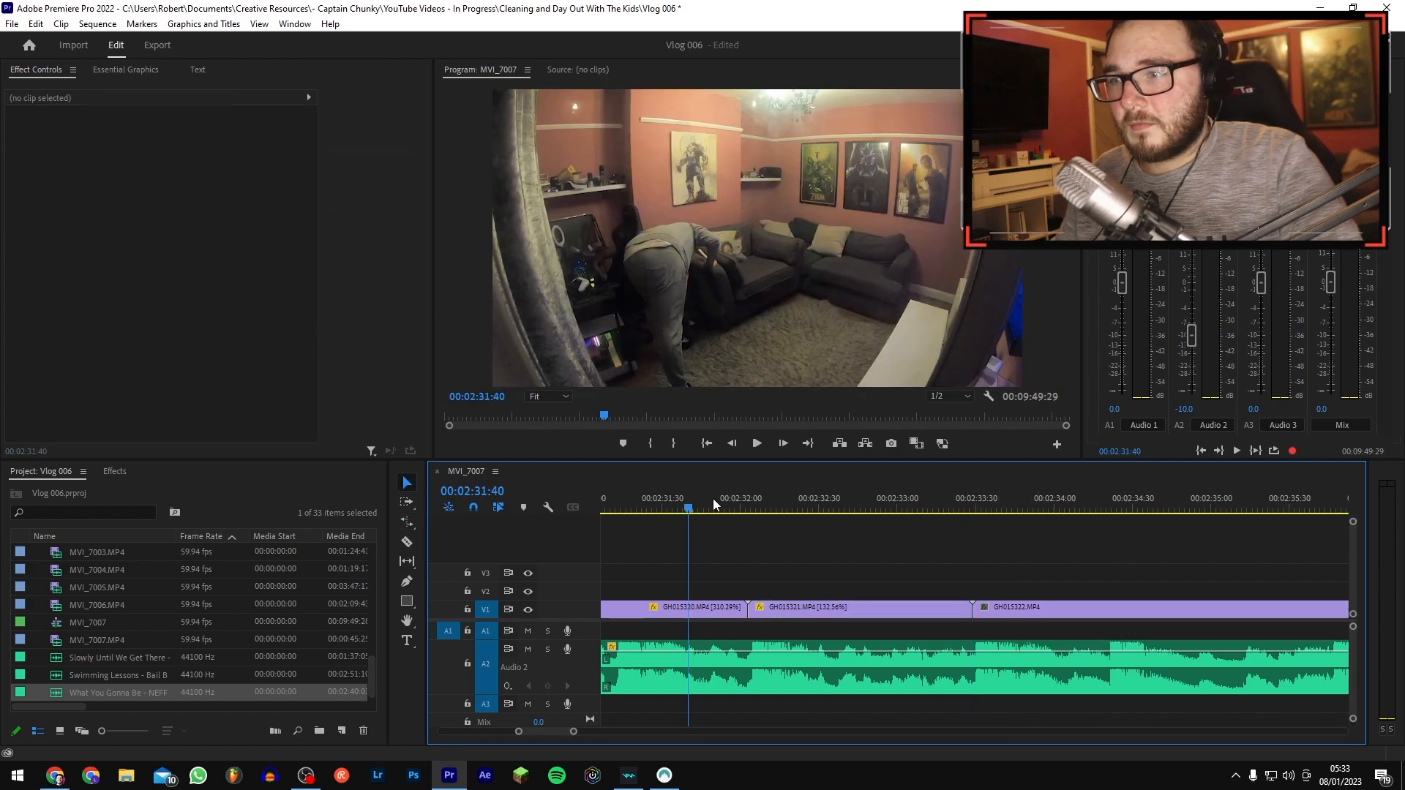
key(space)
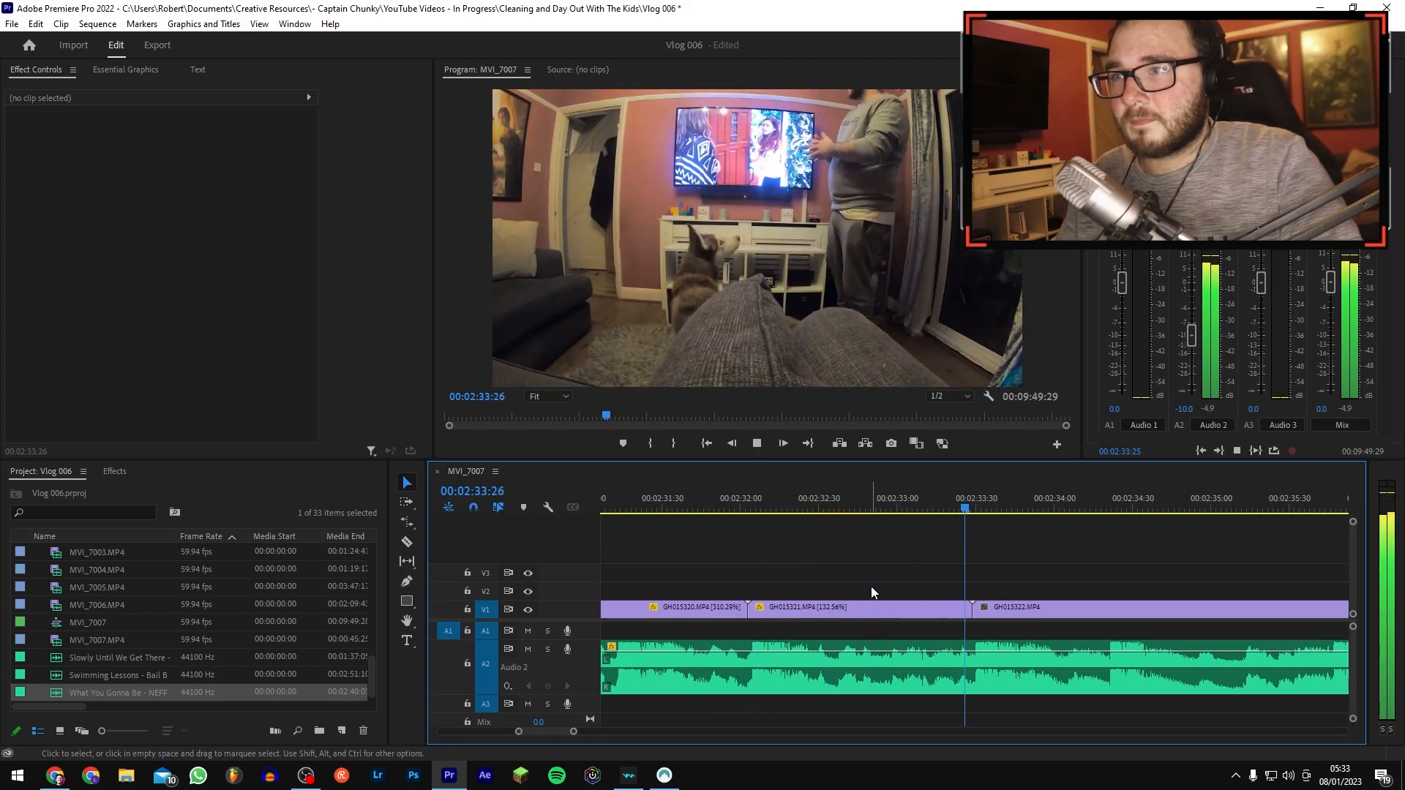
key(minus)
key(space)
key(minus)
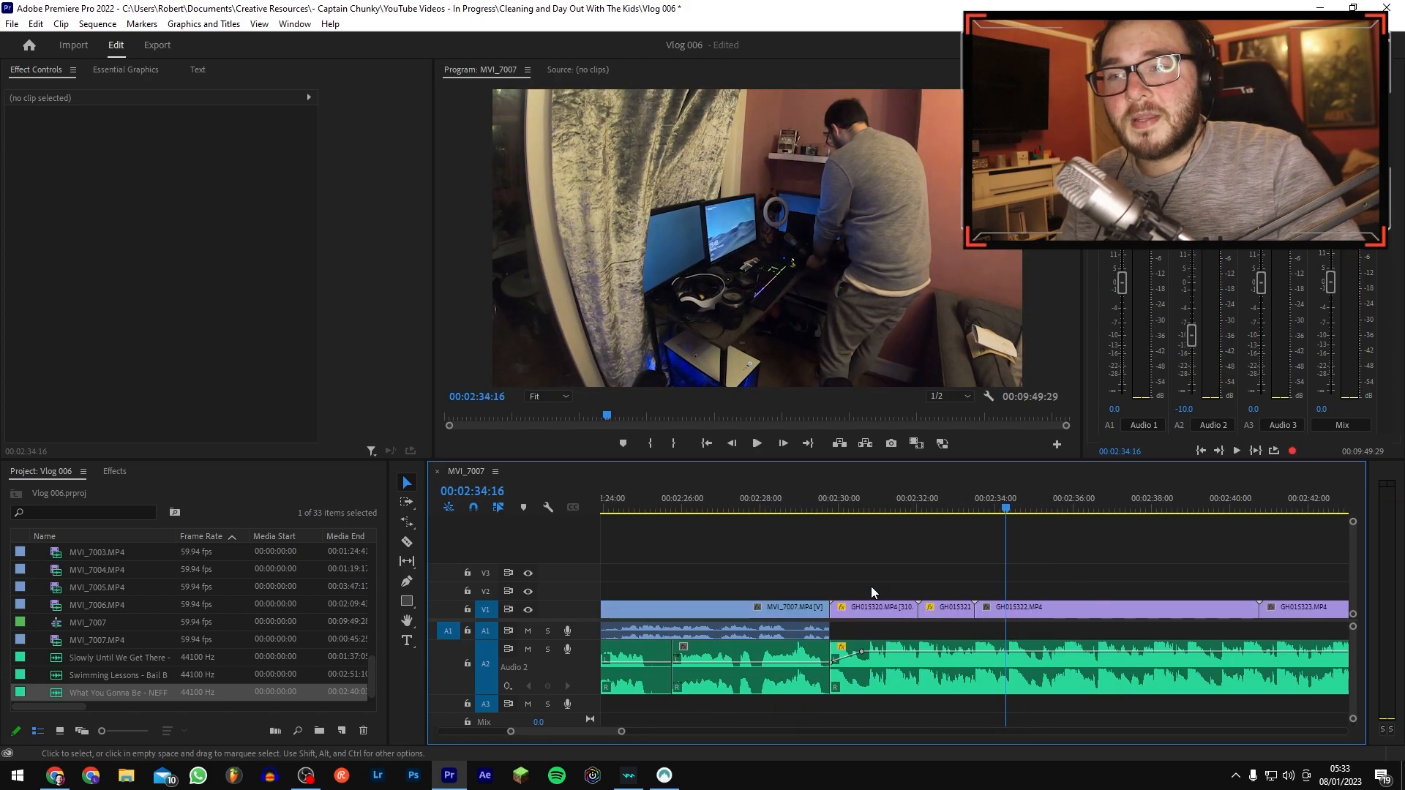
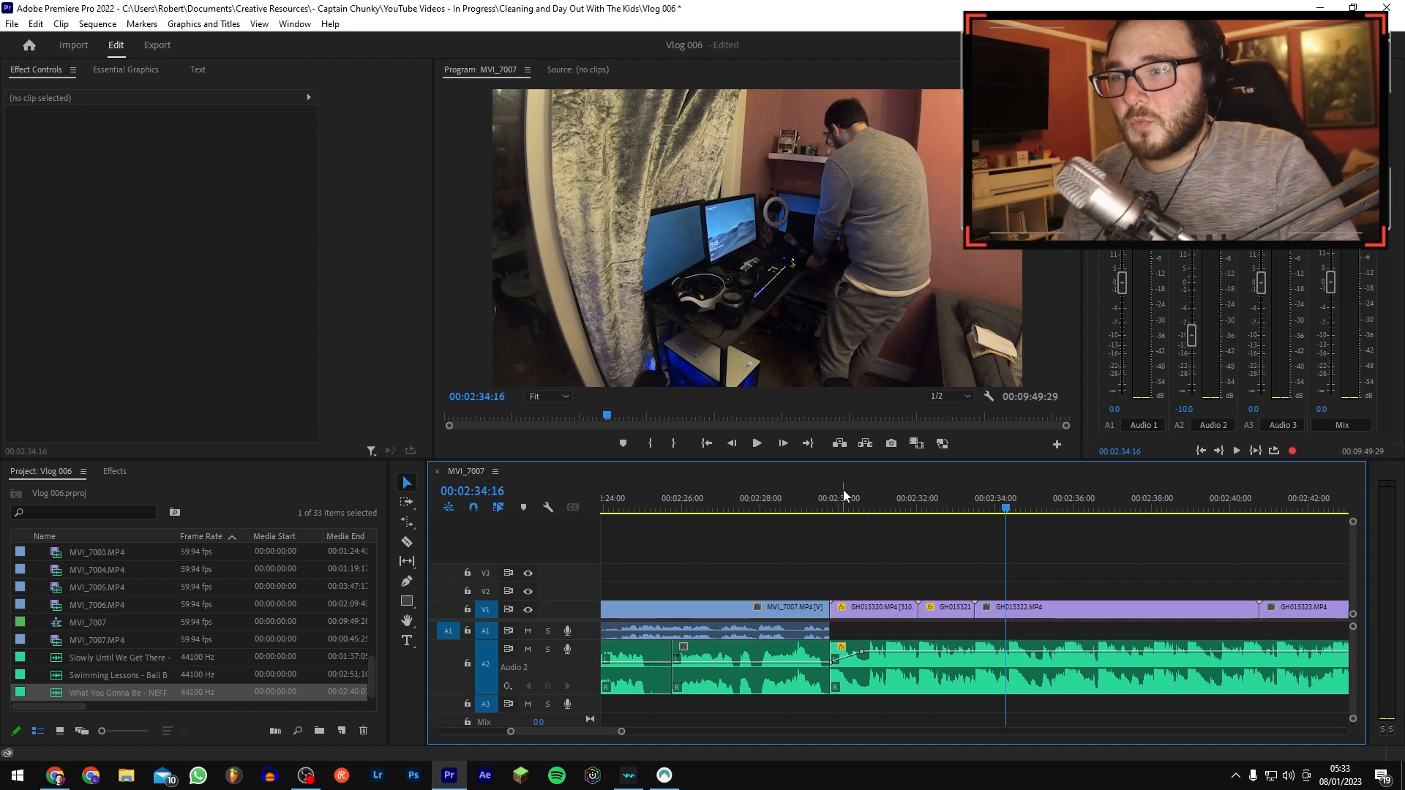
Step: Review the whole time-lapse section from 00:02:29:39, and zoom in on the unstretched clips around 00:02:46:35
click(825, 505)
key(minus)
key(minus)
key(minus)
key(minus)
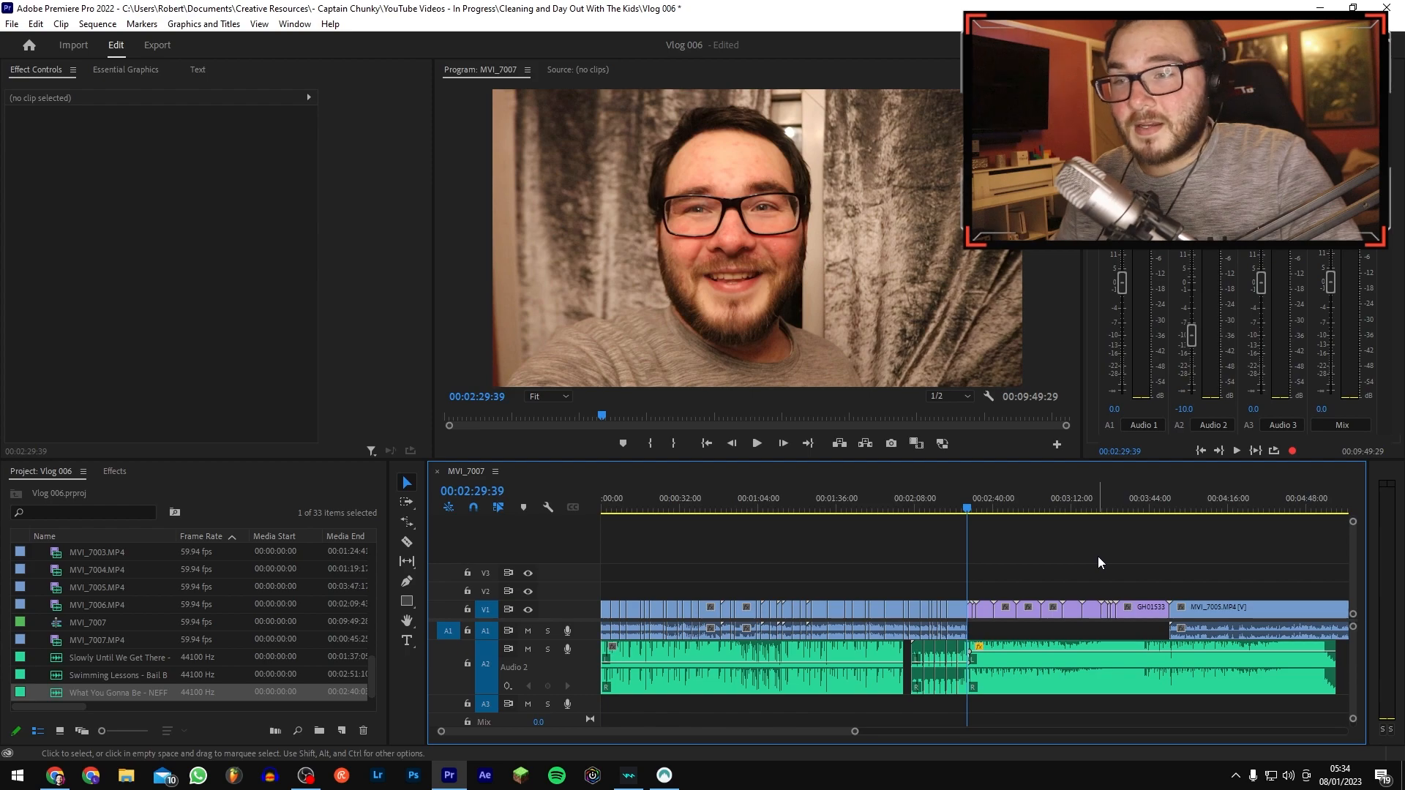
click(1008, 504)
key(equal)
key(equal)
key(equal)
key(equal)
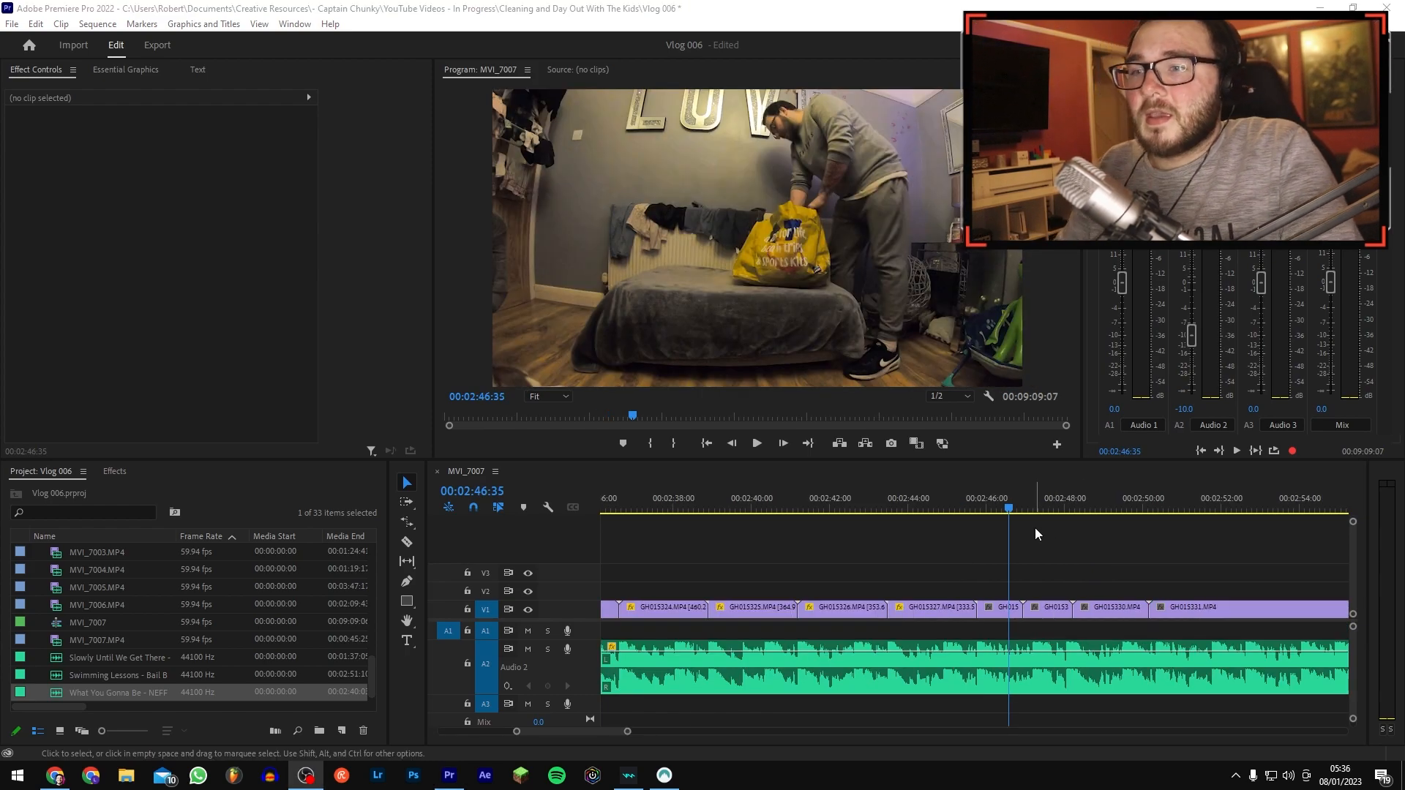
click(976, 568)
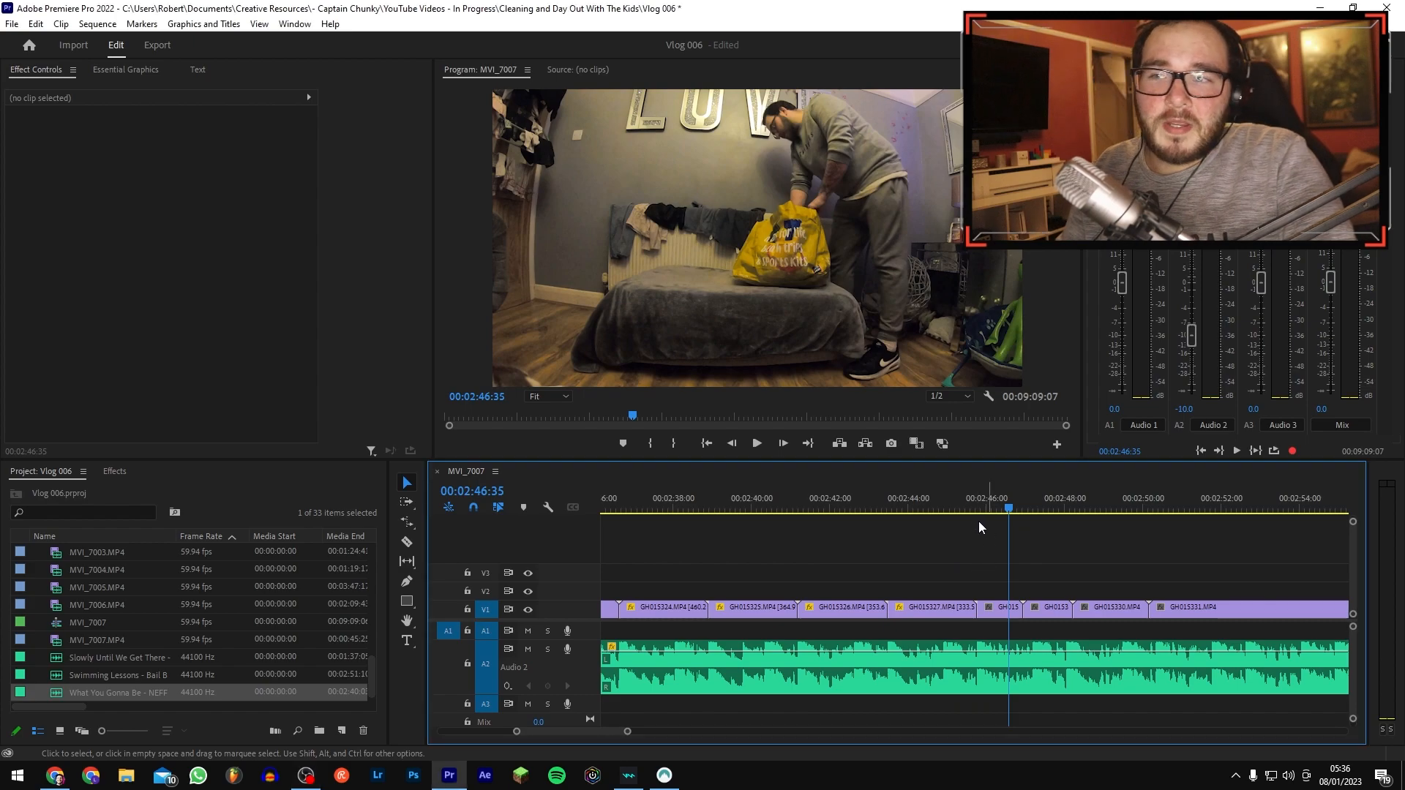
Step: Try moving GH015328.MP4 up to track V2 and slowing it to 81.61% with the Rate Stretch tool
click(993, 607)
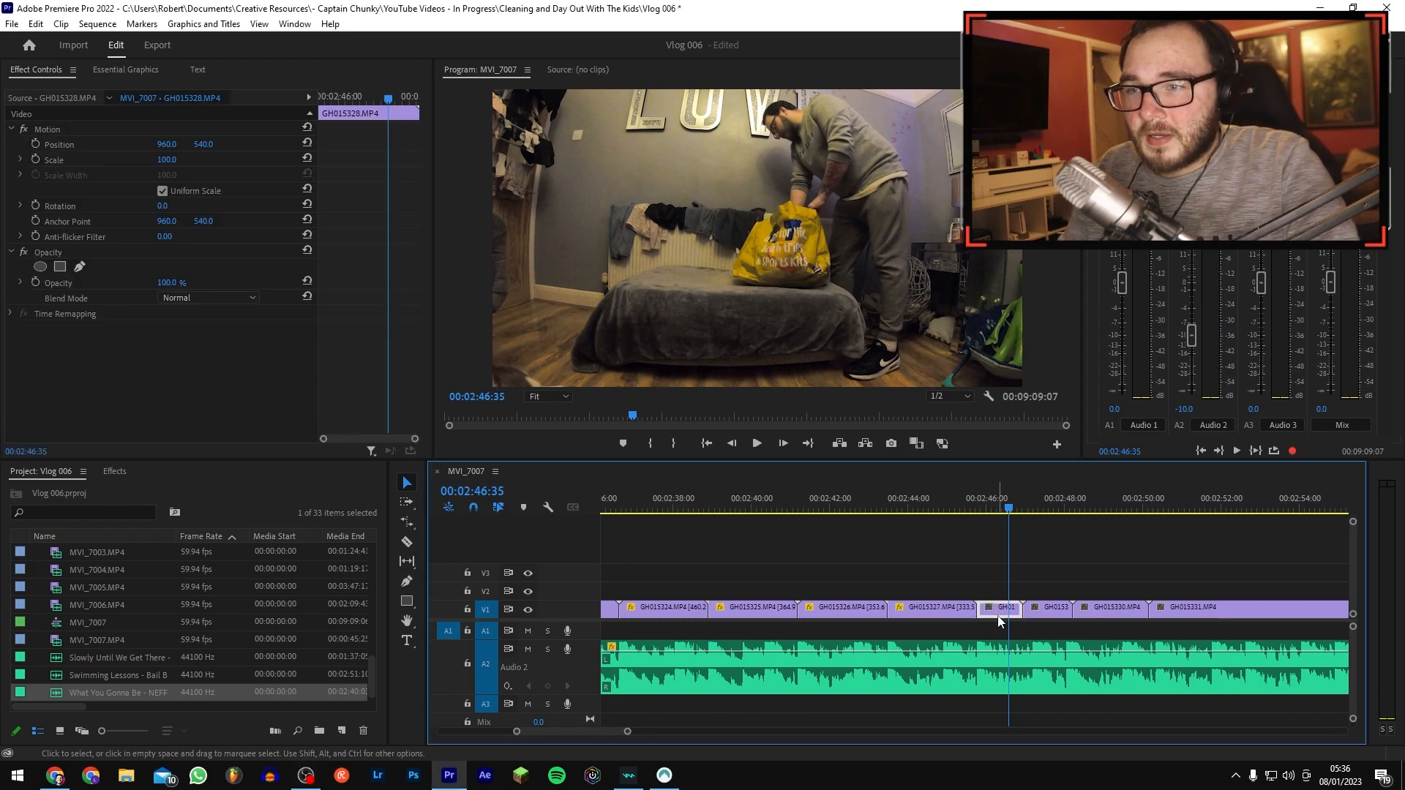
scroll(999, 621, up, 2)
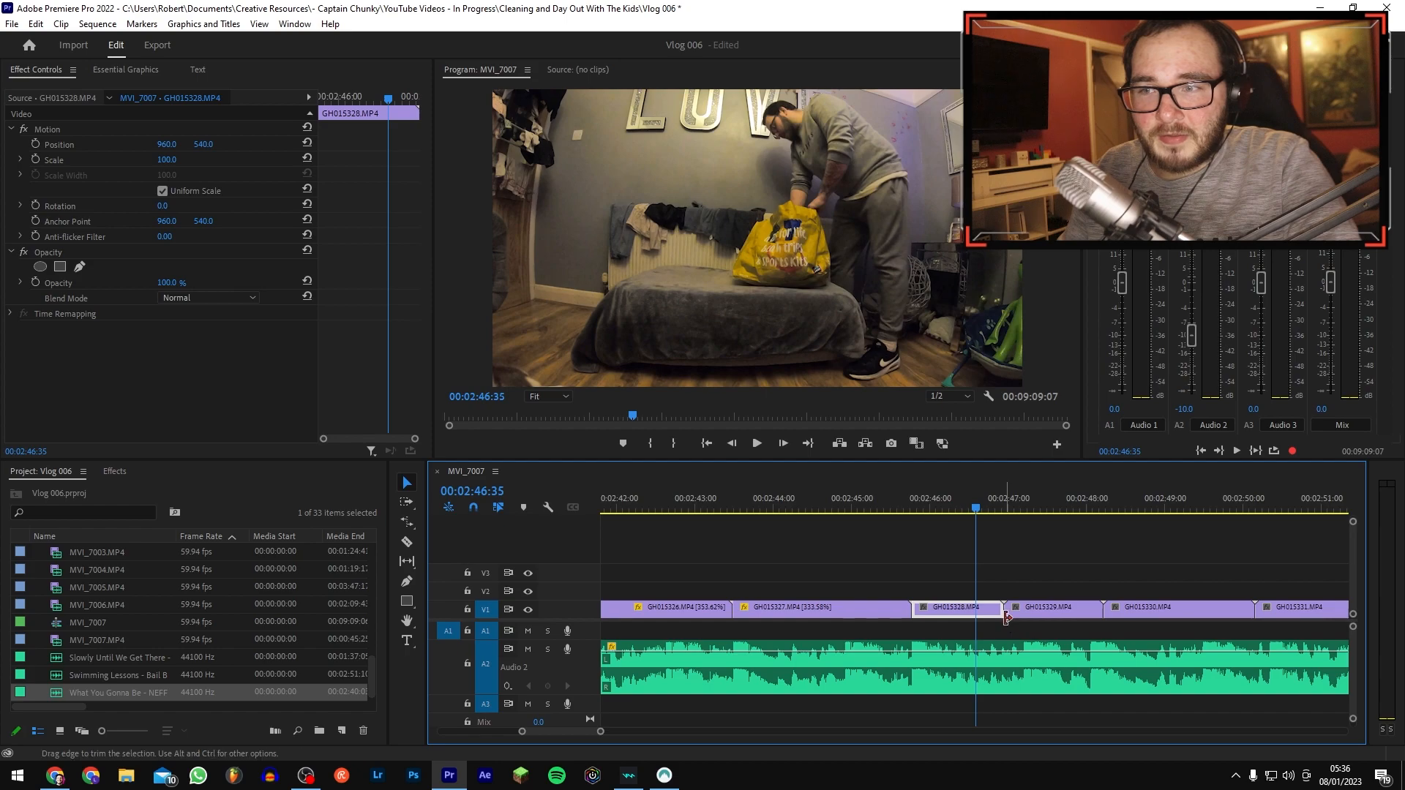
key(r)
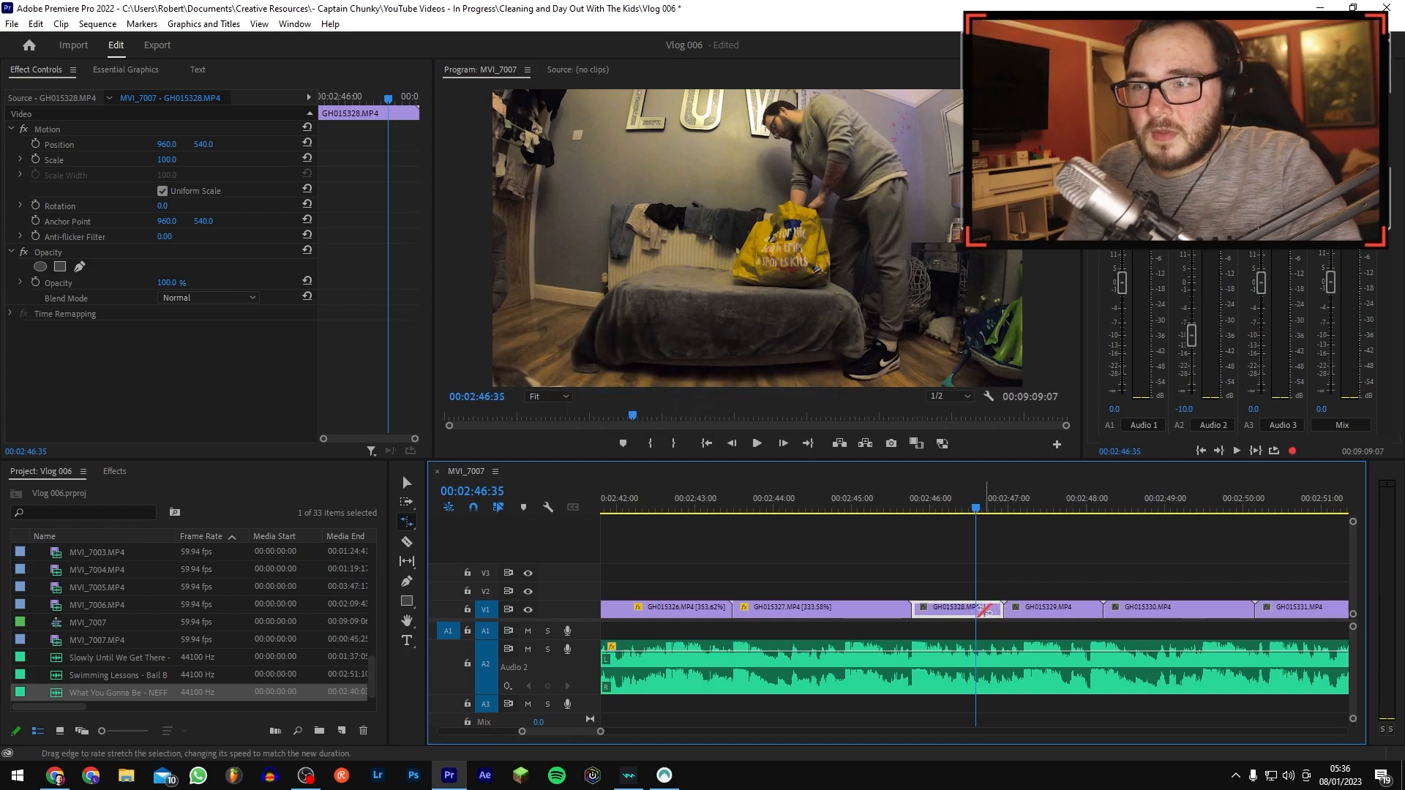
key(v)
drag(974, 604, 1023, 589)
key(r)
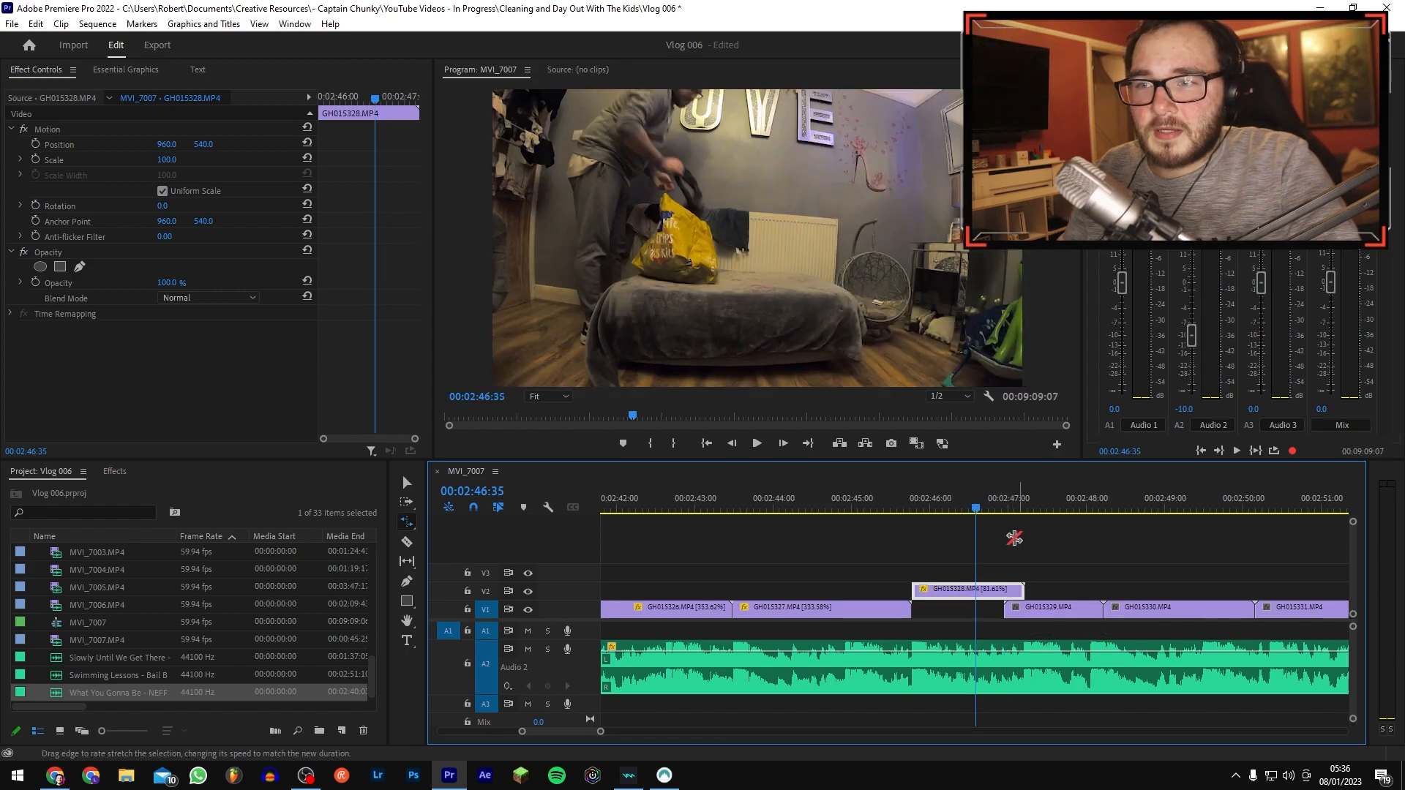
Step: Play the slowed-down GH015328.MP4 clip from 00:02:45:59, and undo its stretch and its move to V2
click(927, 510)
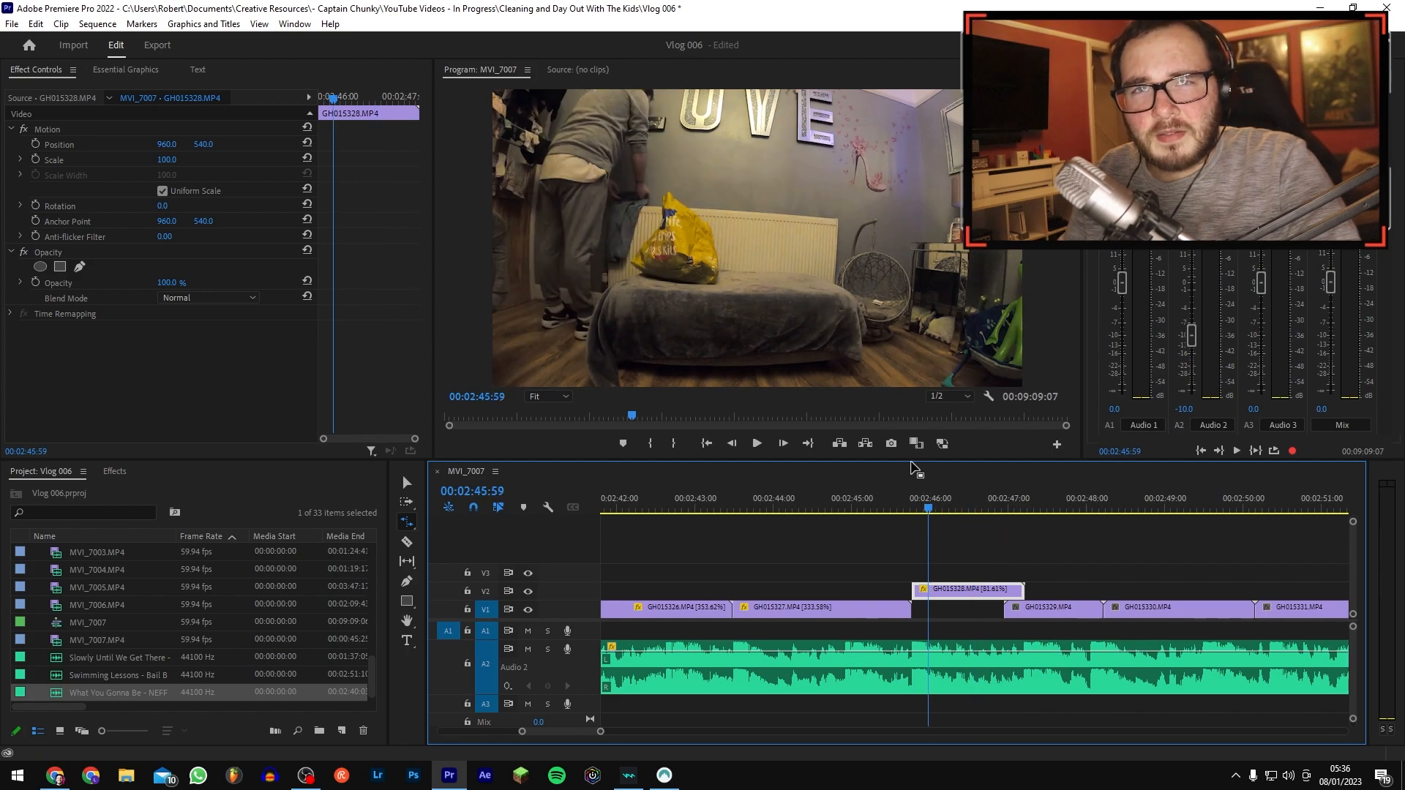
key(space)
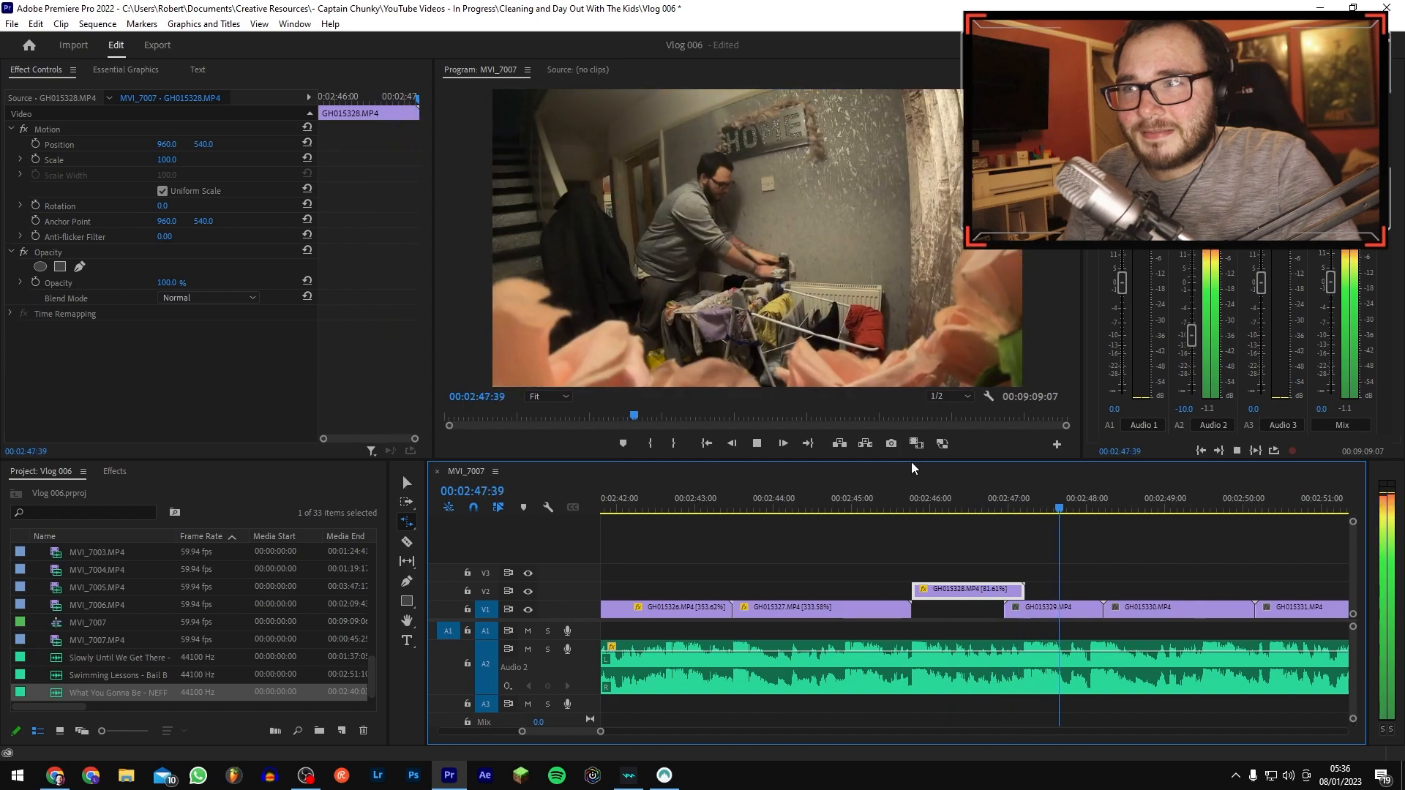
key(space)
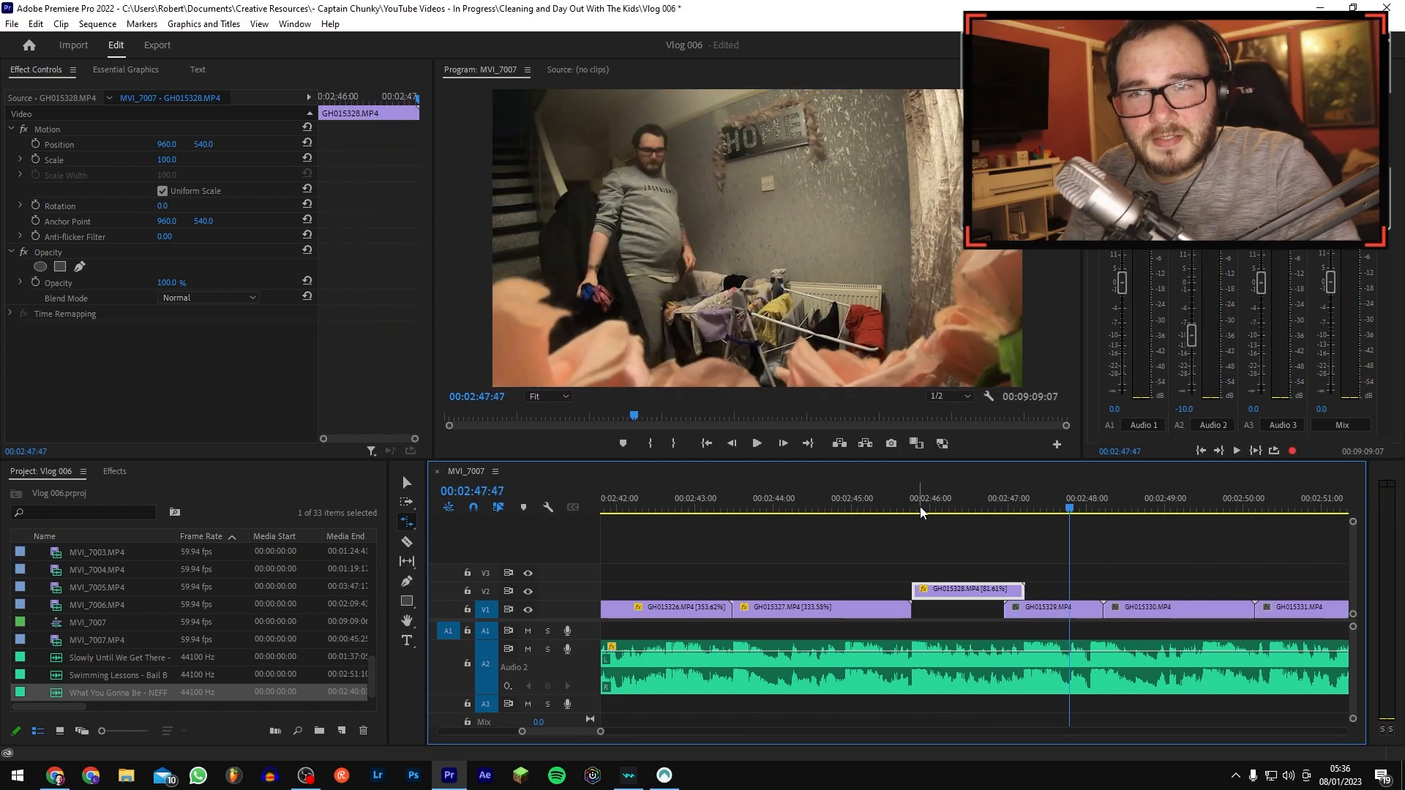
key(ctrl+z)
key(v)
key(ctrl+z)
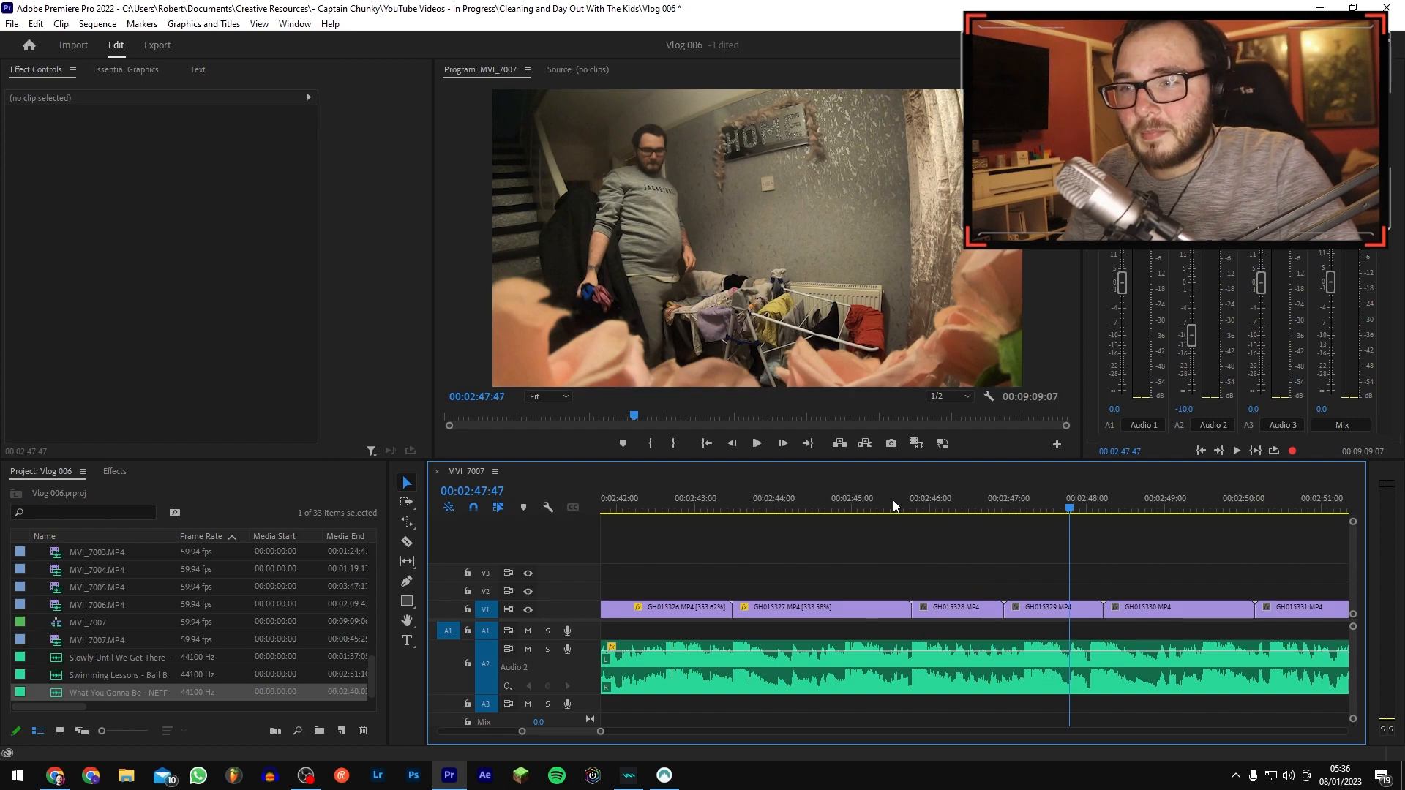
Step: Play the already stretched time-lapse clips from 00:02:40:46 up to the start of GH015328.MP4
key(minus)
click(750, 512)
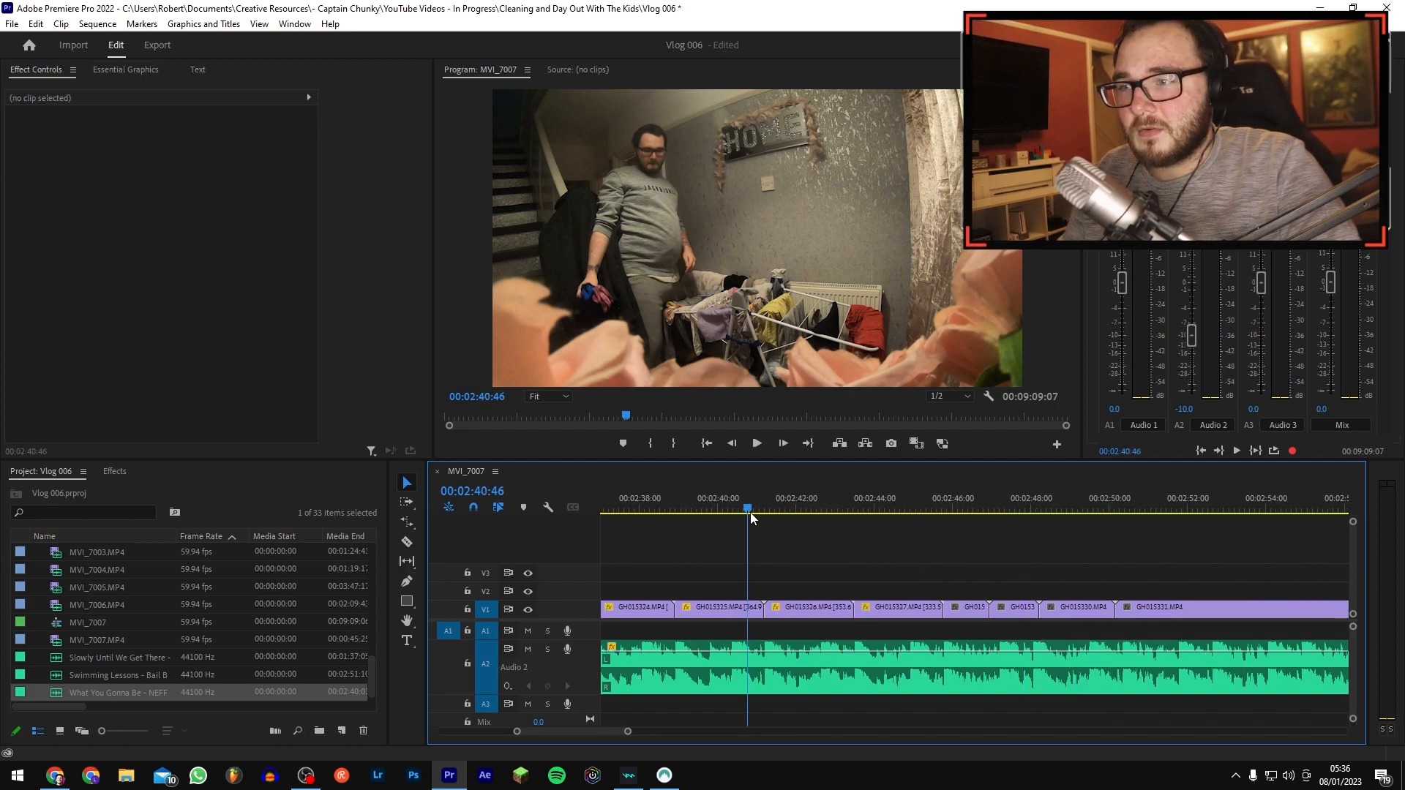
key(space)
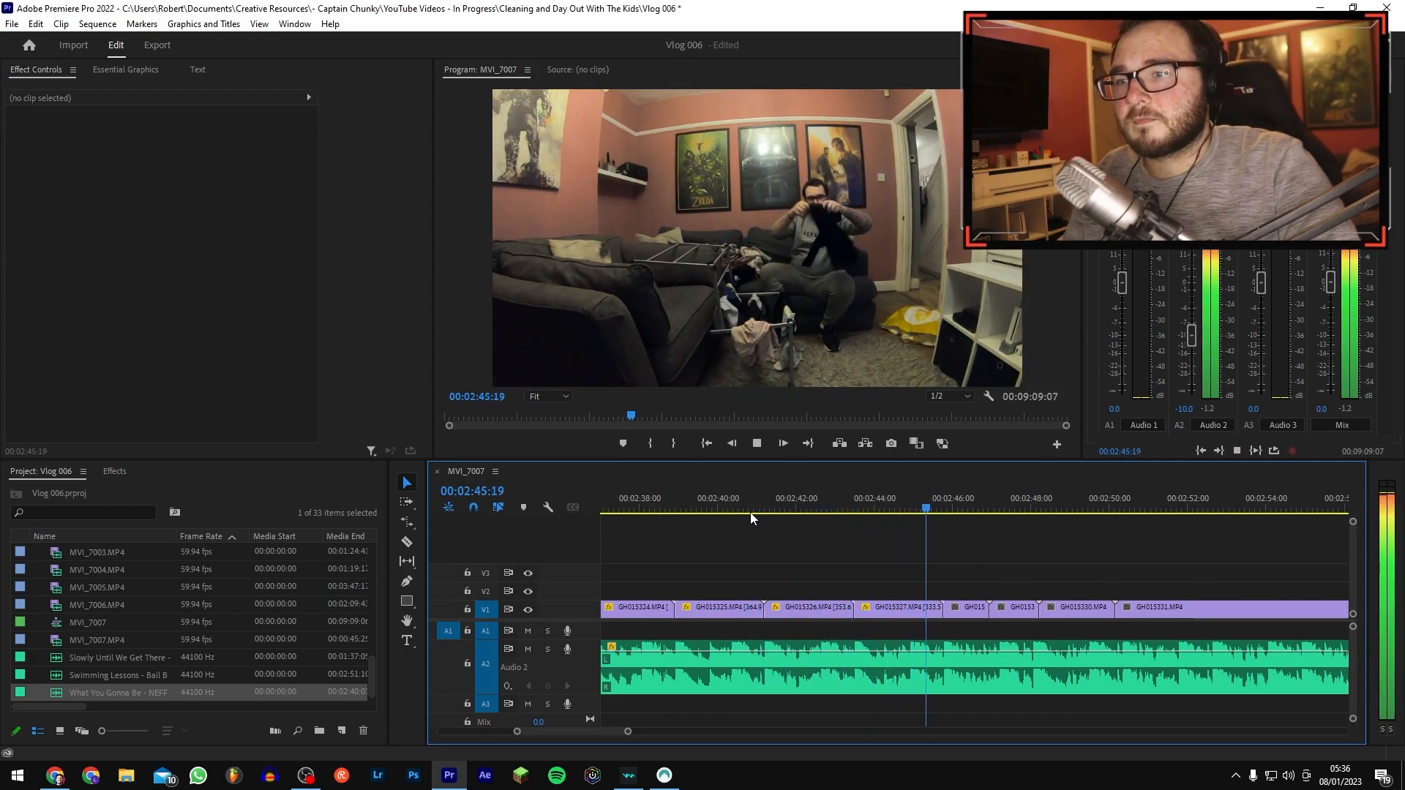
key(space)
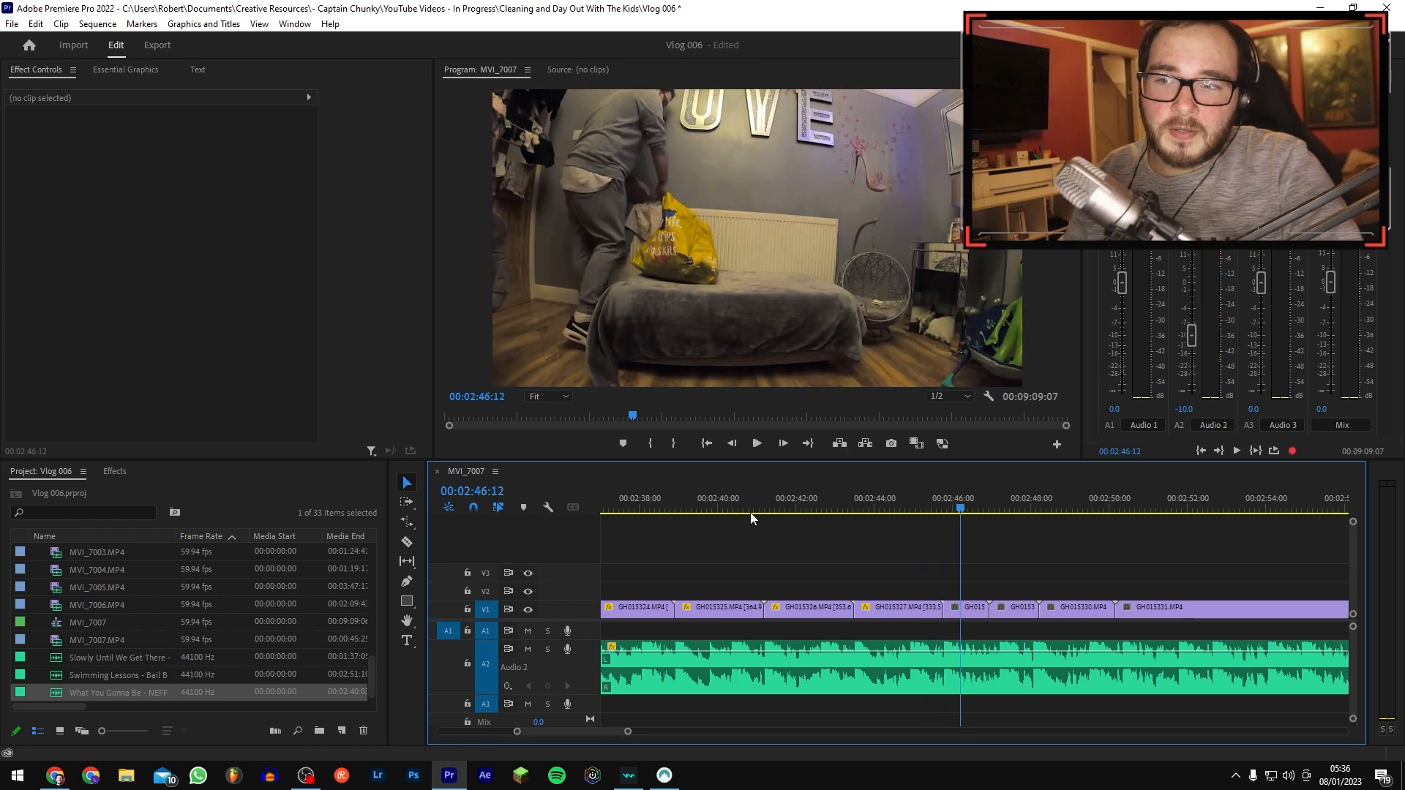
Step: Find the beat at 00:02:46:21 and speed up GH015328.MP4 with the Rate Stretch tool so that its end meets it
key(equal)
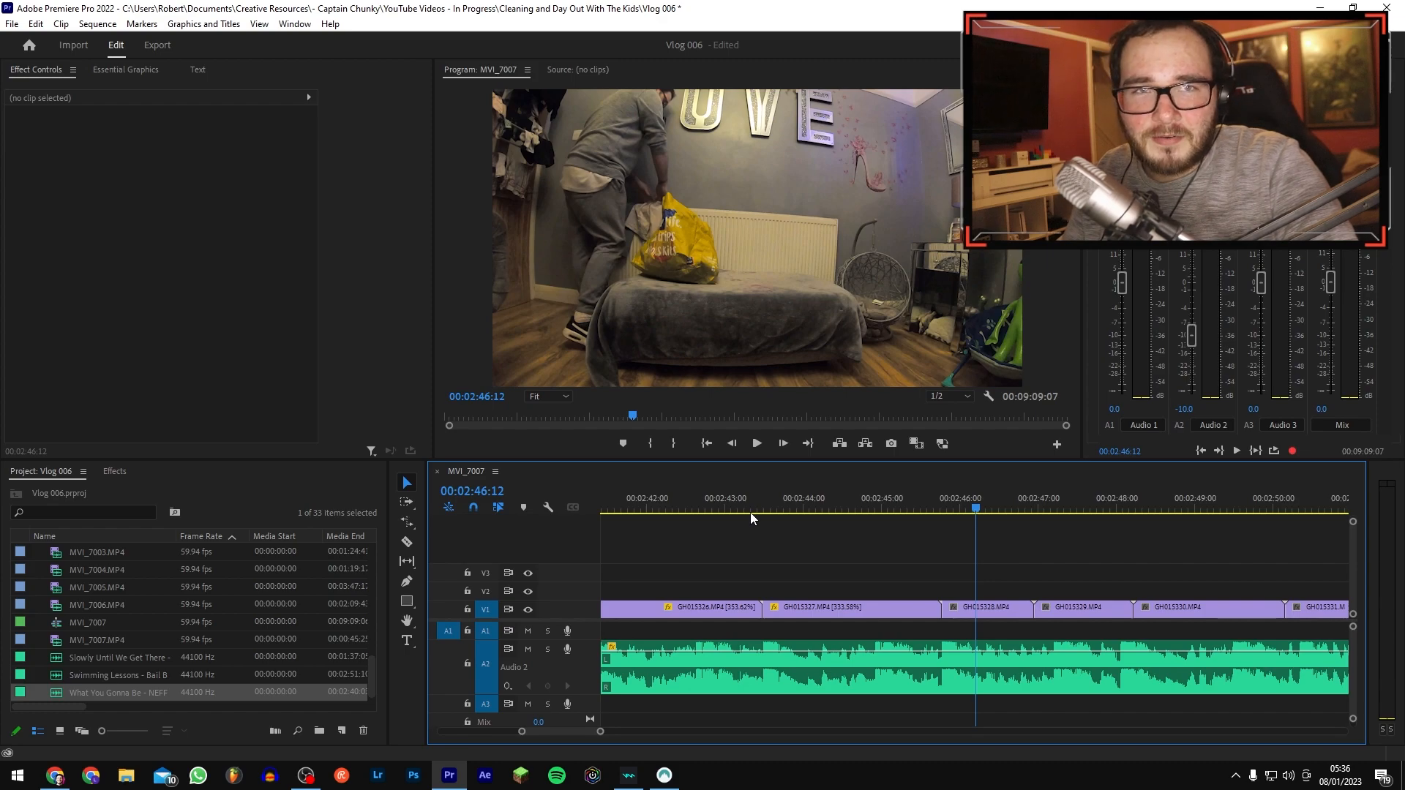
key(equal)
click(876, 499)
click(885, 500)
key(space)
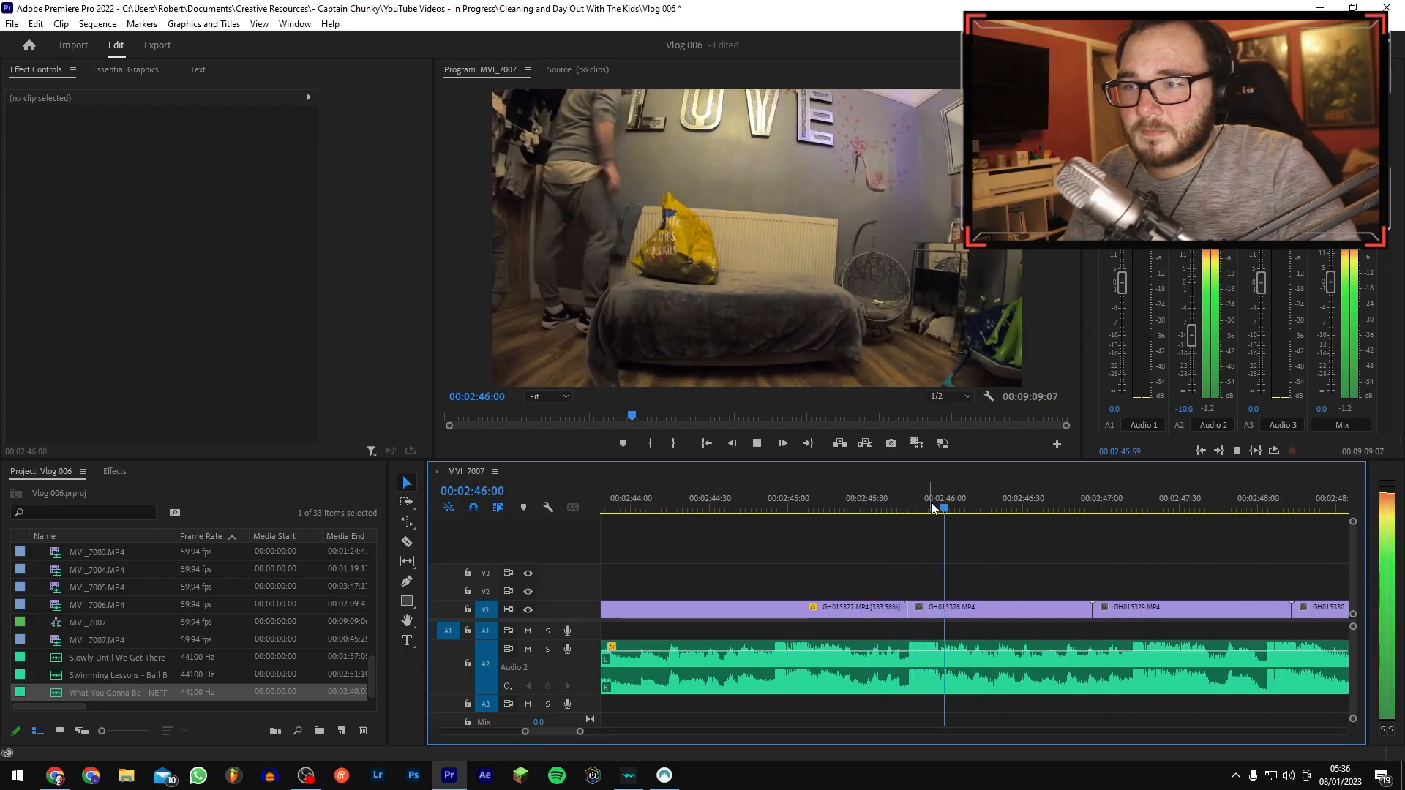
key(space)
mouse_move(995, 500)
mouse_down()
mouse_move(1011, 497)
mouse_move(999, 509)
mouse_up()
key(r)
drag(1086, 607, 1000, 608)
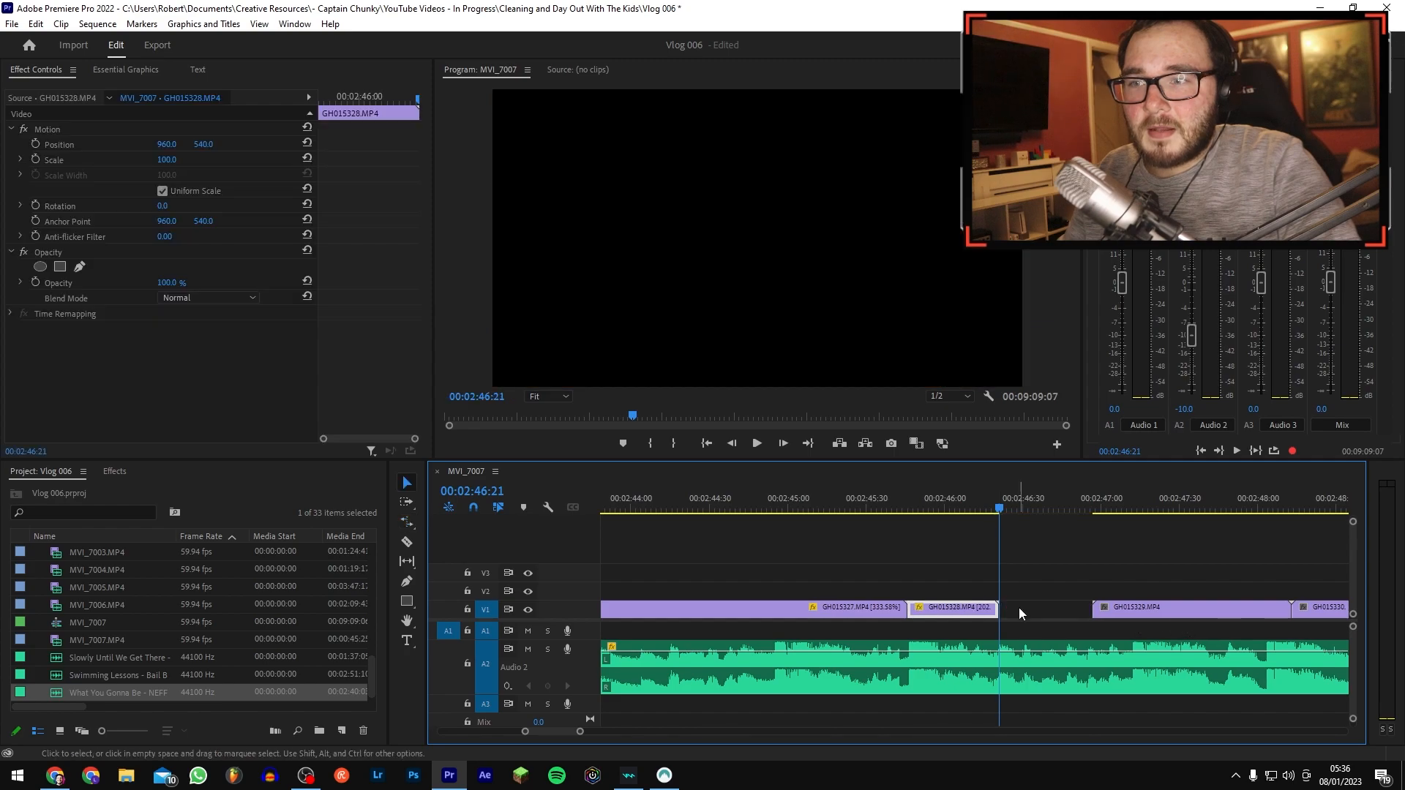
Step: Close the gap between GH015328.MP4 and GH015329.MP4, and play the sequence from 00:02:43:31
key(v)
click(1000, 550)
key(minus)
key(minus)
key(minus)
click(923, 503)
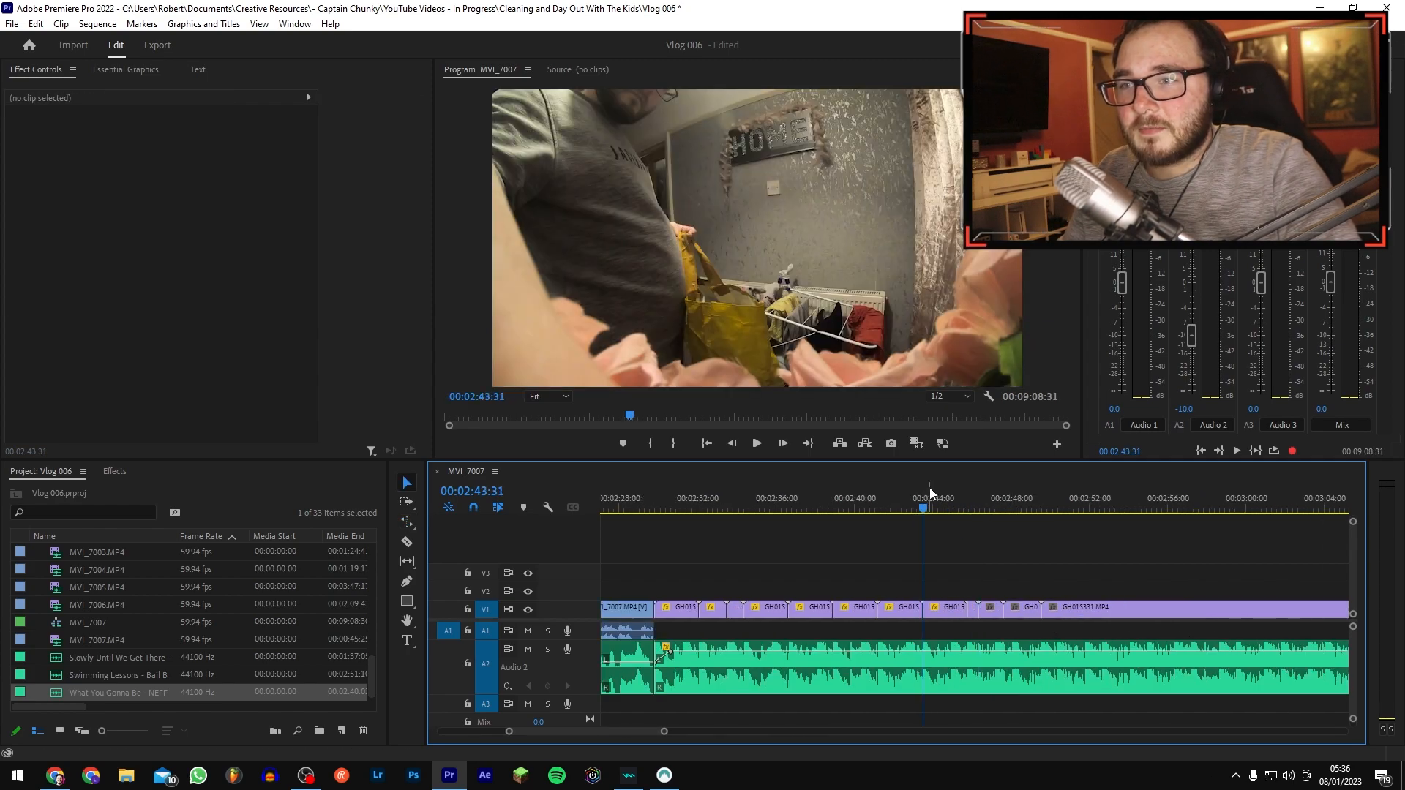
key(space)
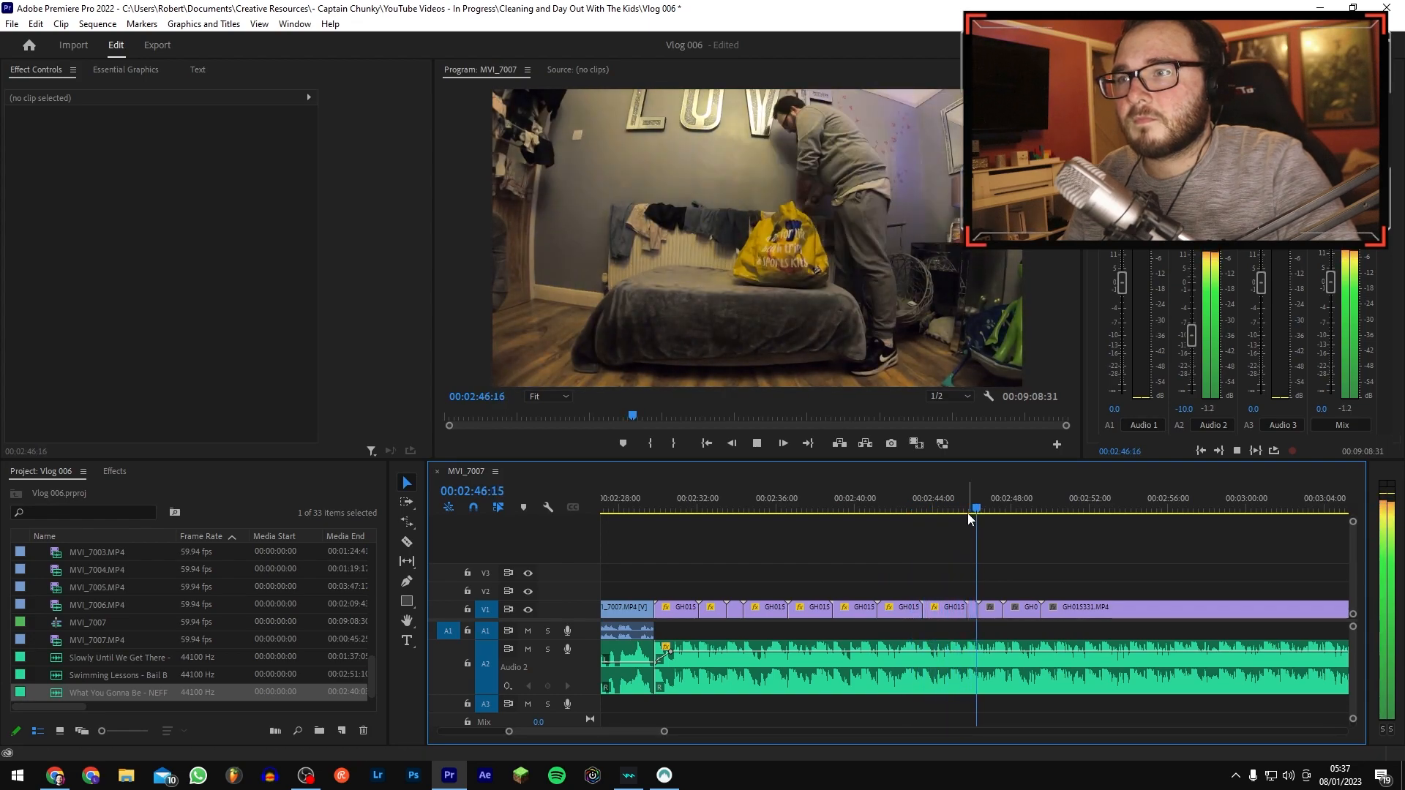
key(space)
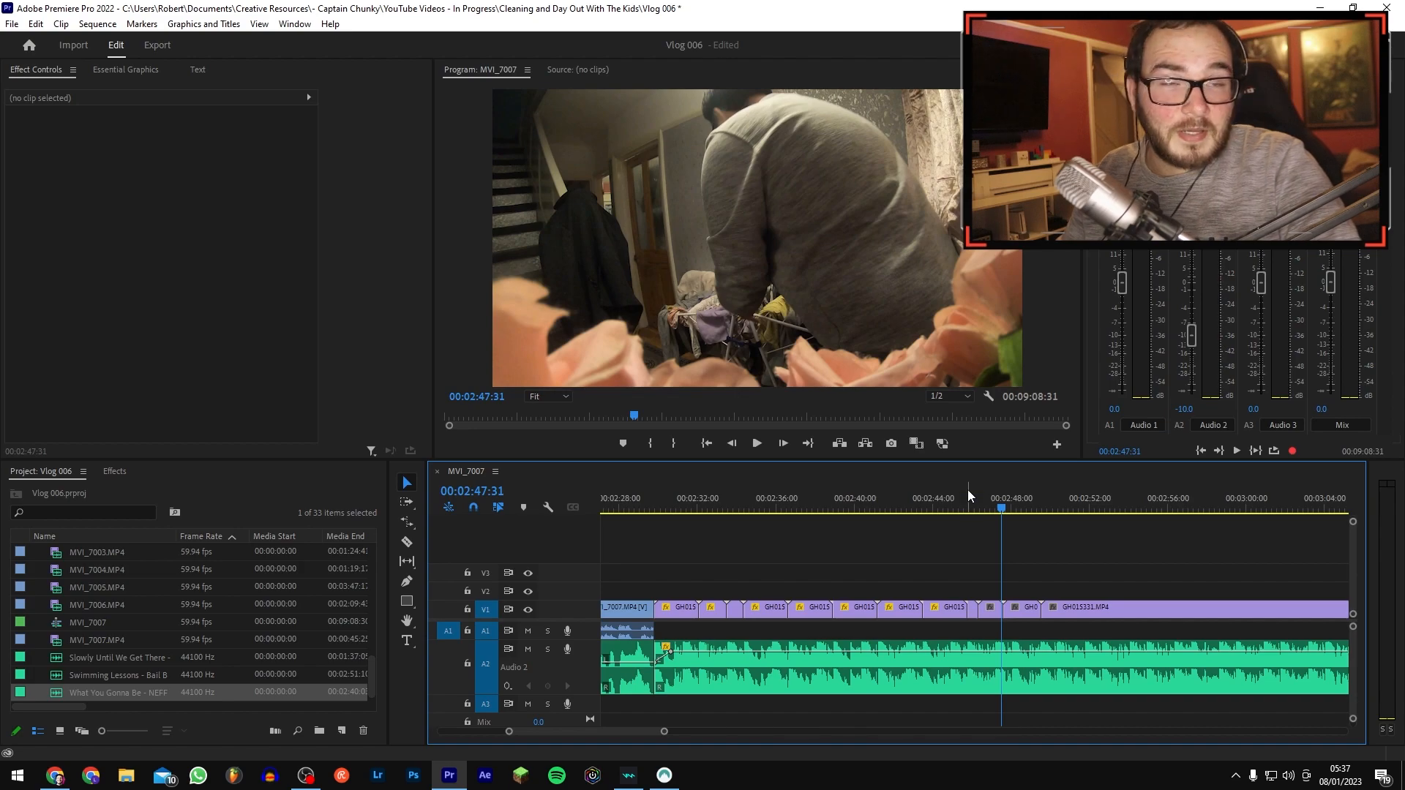
Step: Speed up GH015329.MP4 with Rate Stretch so that its end meets the beat at 00:02:47:12, and close the gap before GH015330.MP4
click(973, 497)
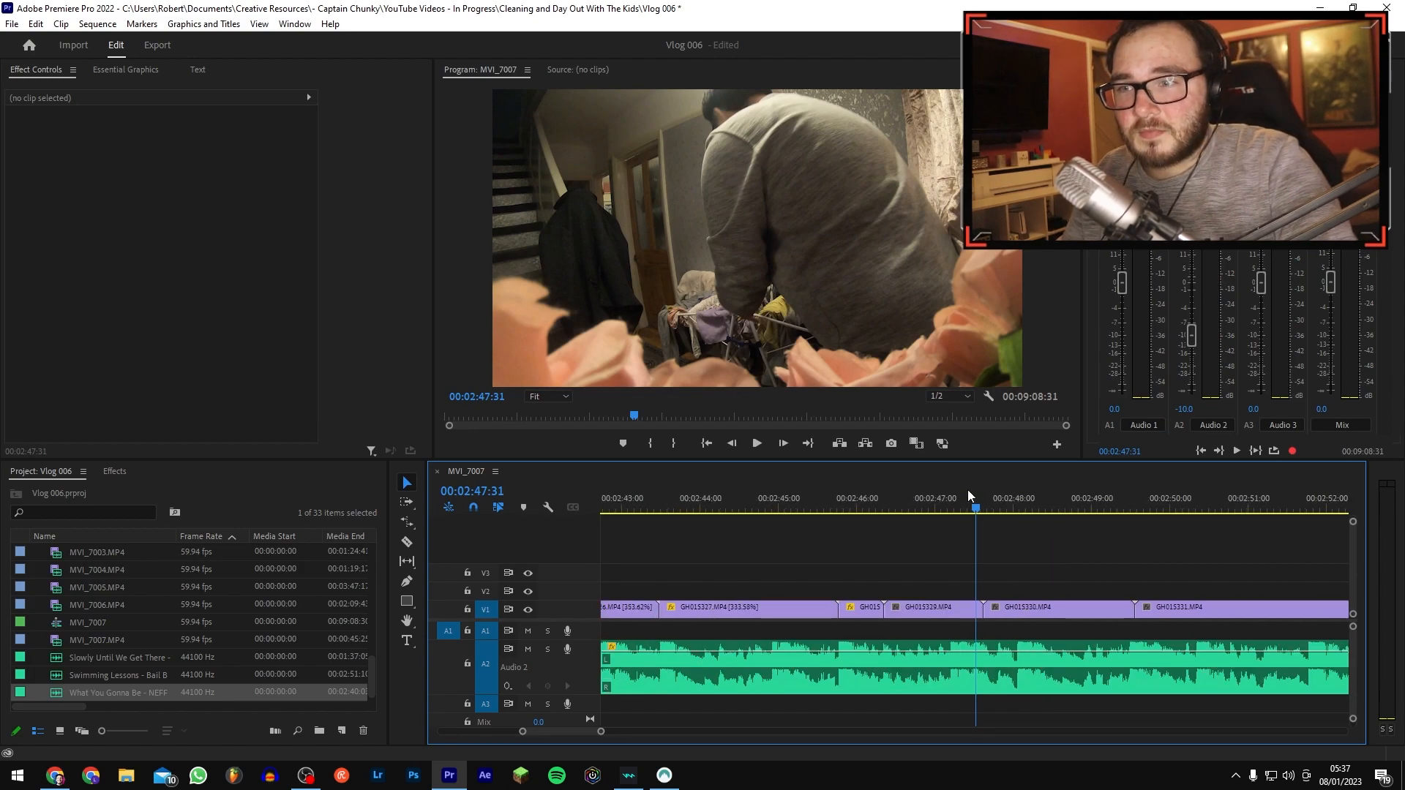
key(=)
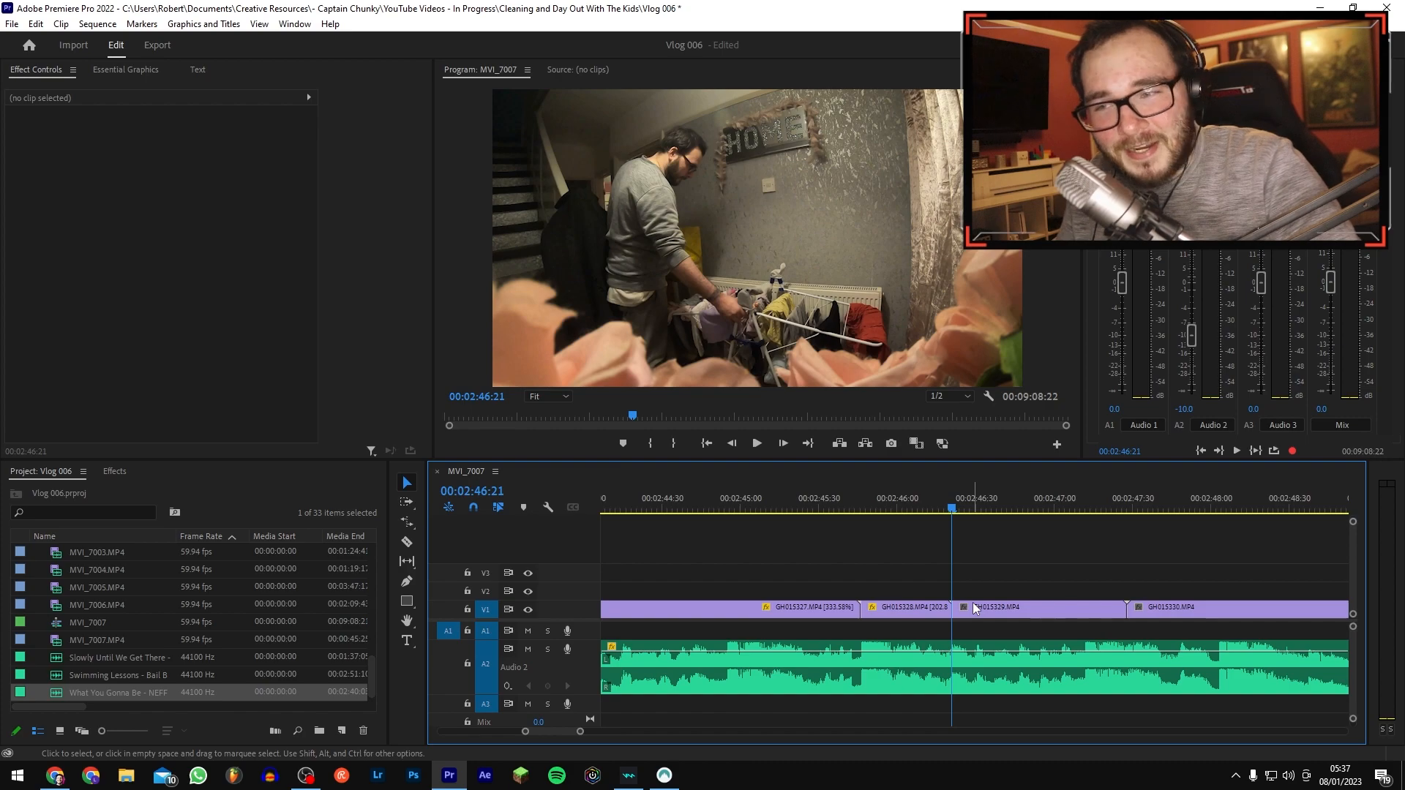
click(1084, 505)
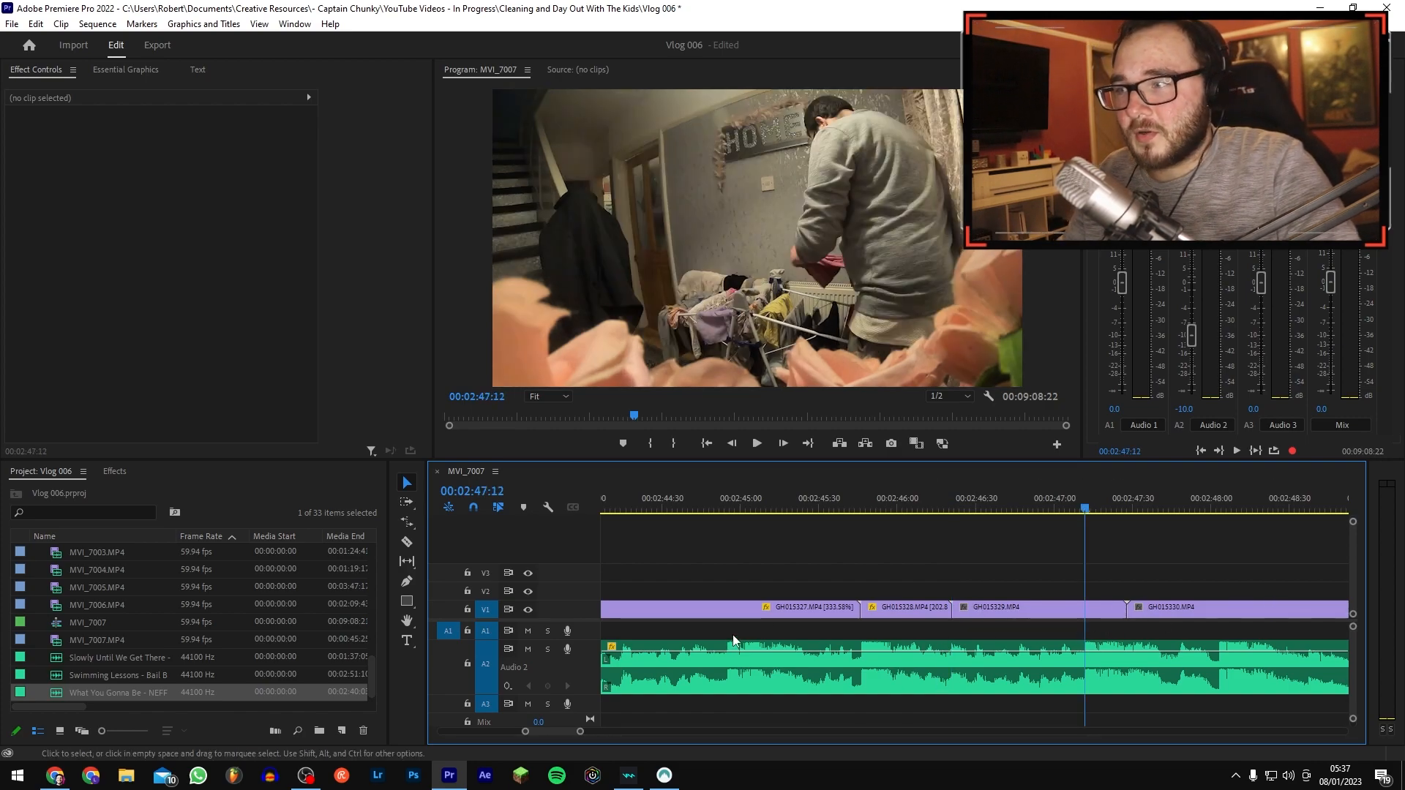
drag(1121, 605, 1074, 607)
key(v)
key(minus)
click(1015, 614)
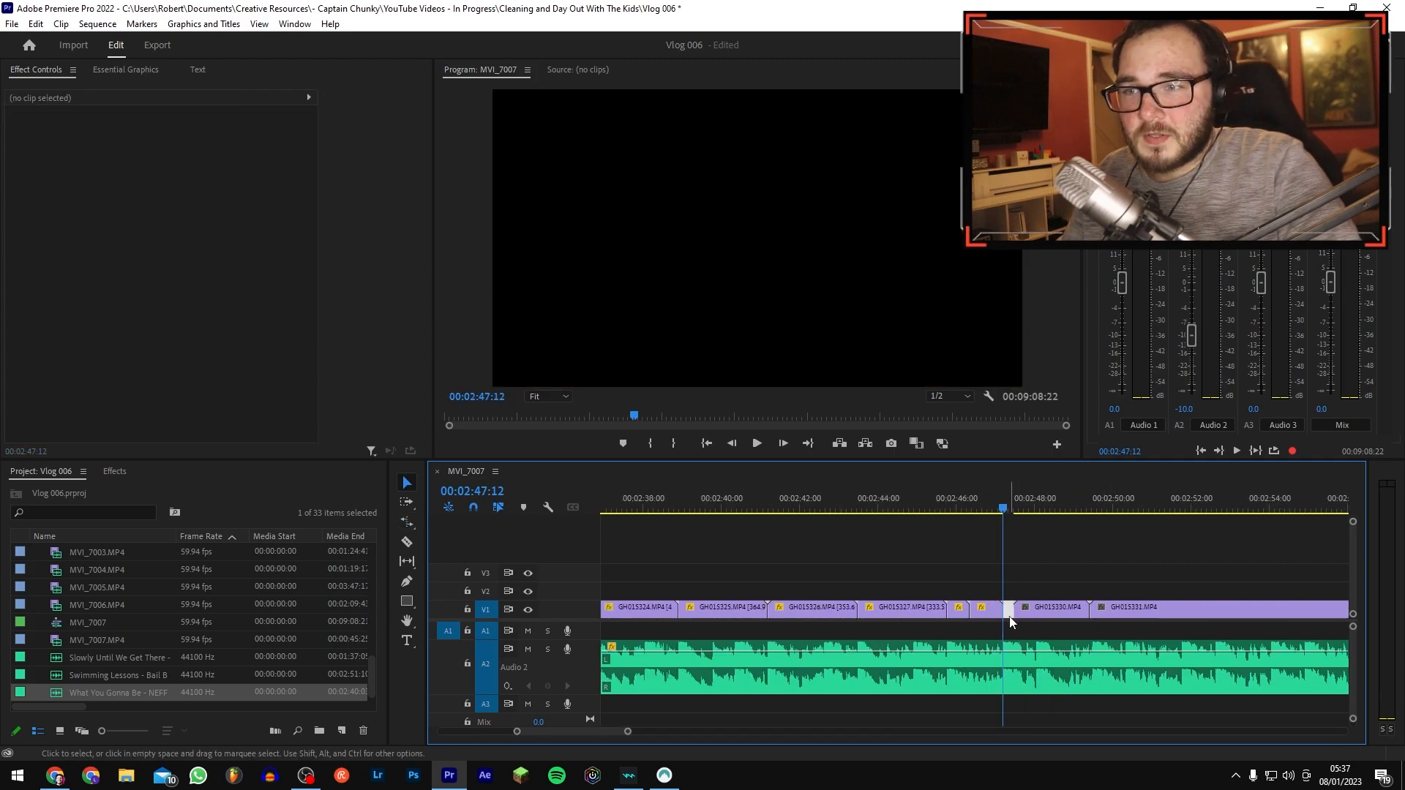
key(Delete)
Step: Try speeding up GH015330.MP4 with the Rate Stretch tool to the next beat, and undo the stretch
key(equal)
key(c)
drag(965, 510, 950, 508)
key(r)
drag(1046, 604, 973, 621)
key(ctrl+z)
Step: Speed up GH015330.MP4 with the Rate Stretch tool so that its end meets the beat at 00:02:48:03
drag(954, 514, 963, 513)
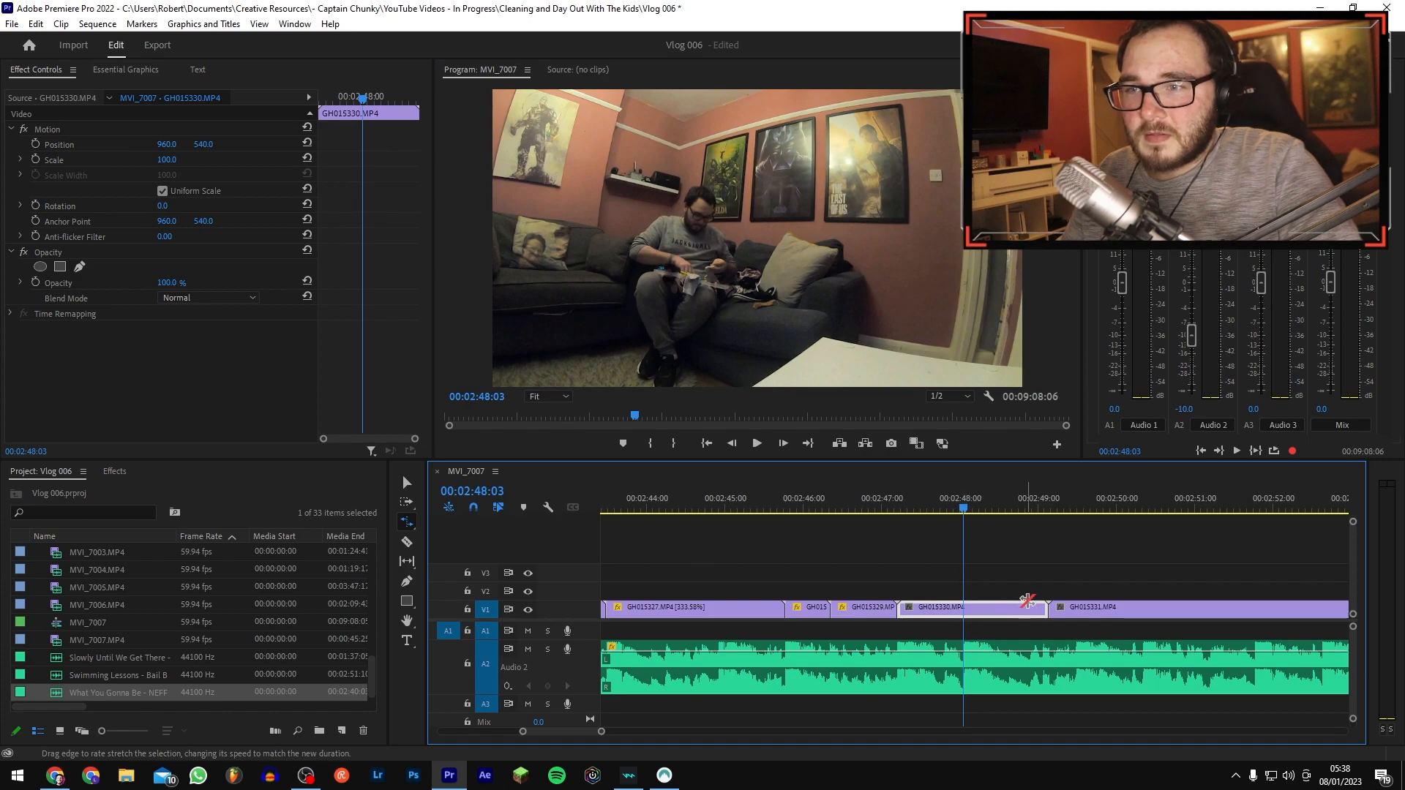
drag(1041, 612, 951, 623)
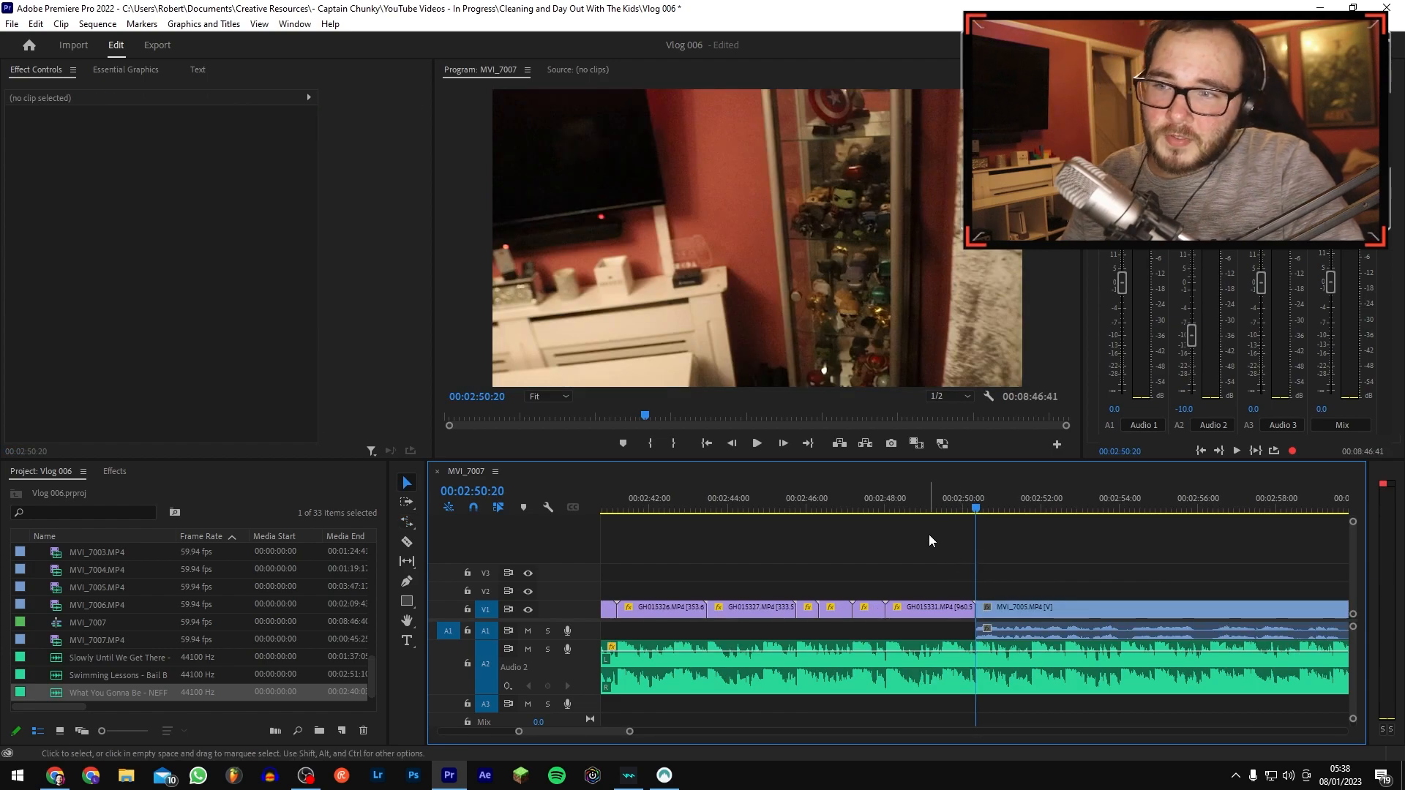
Step: Skim through the remaining talking clips, MVI_7005.MP4 and MVI_7006.MP4, up to 00:08:30:34 and back
key(equal)
key(c)
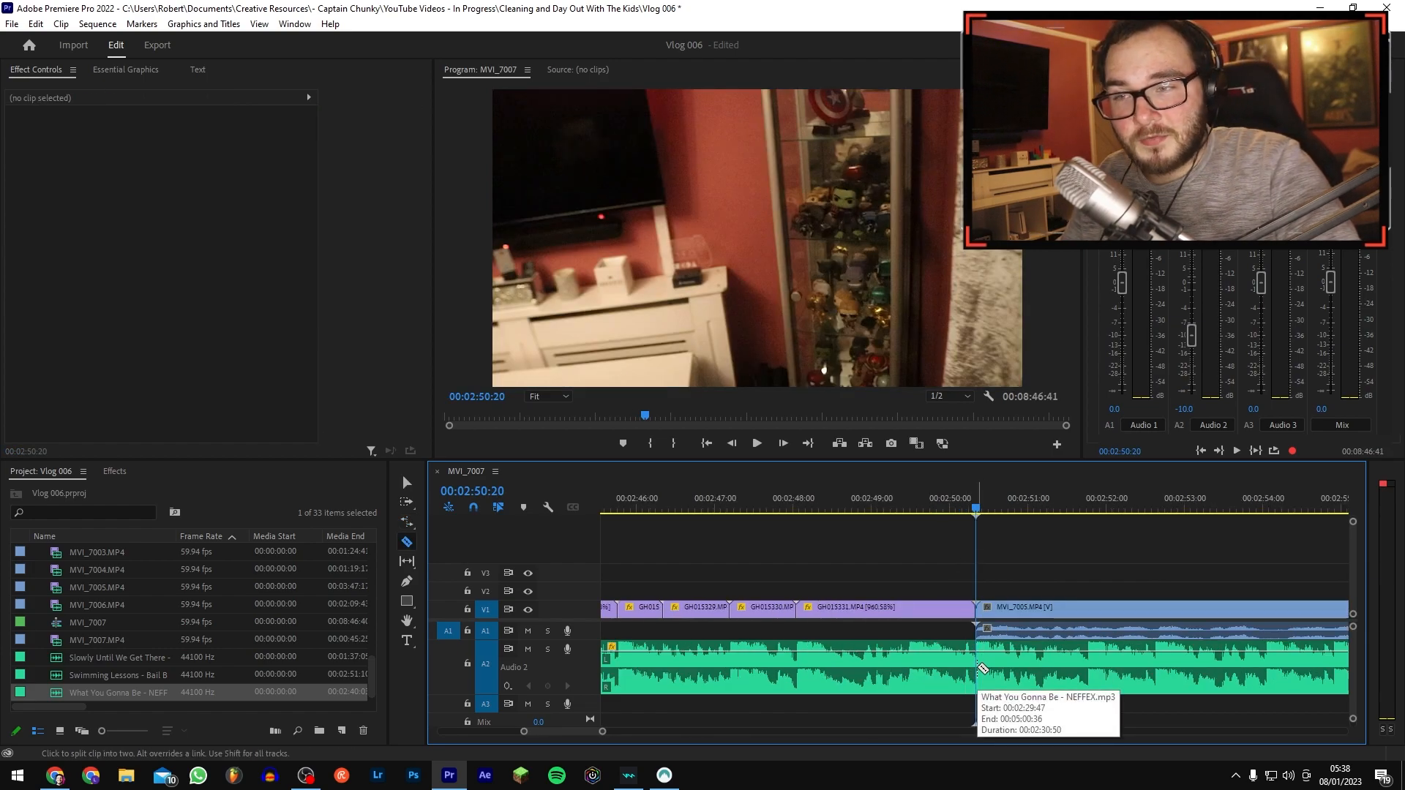
key(minus)
key(minus)
key(minus)
key(minus)
key(minus)
key(minus)
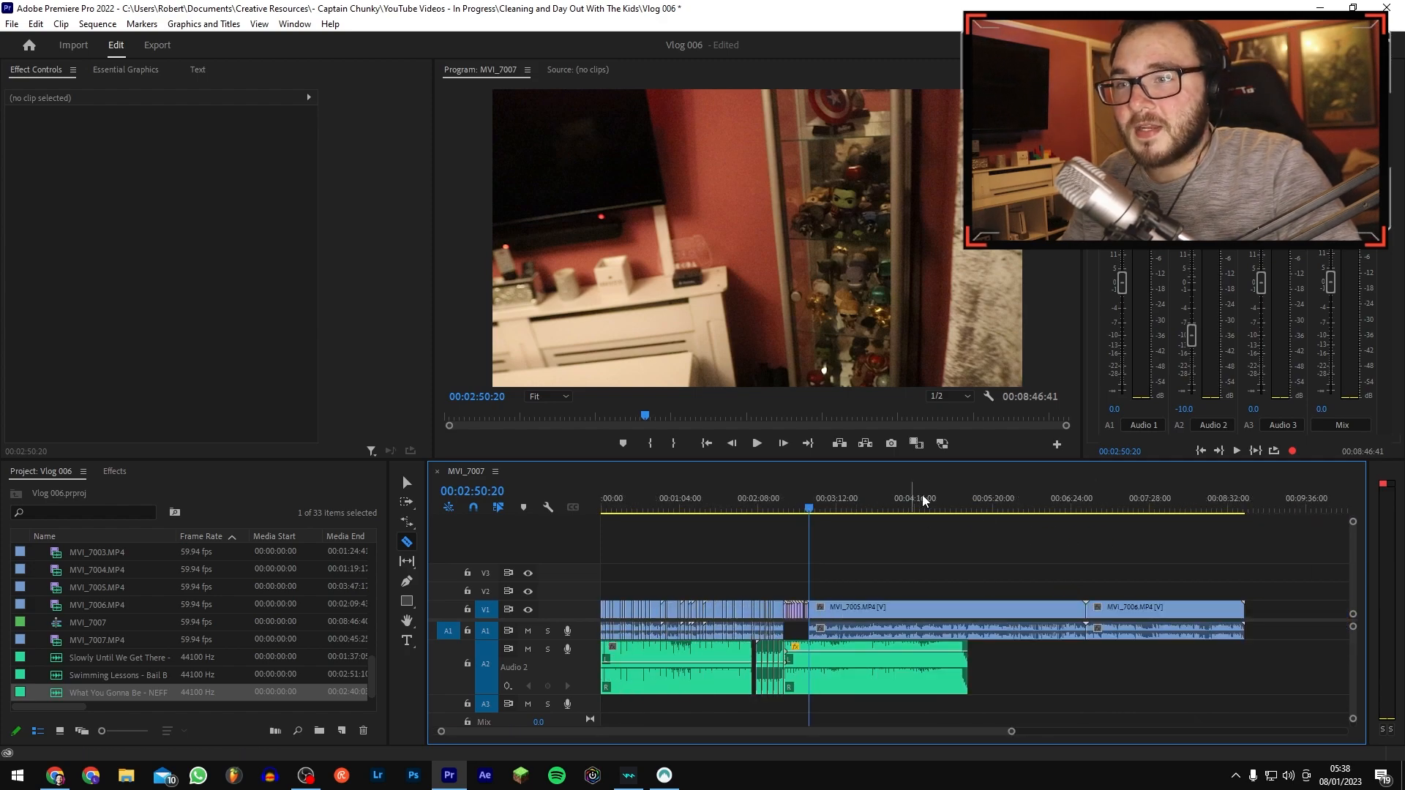
drag(832, 507, 891, 507)
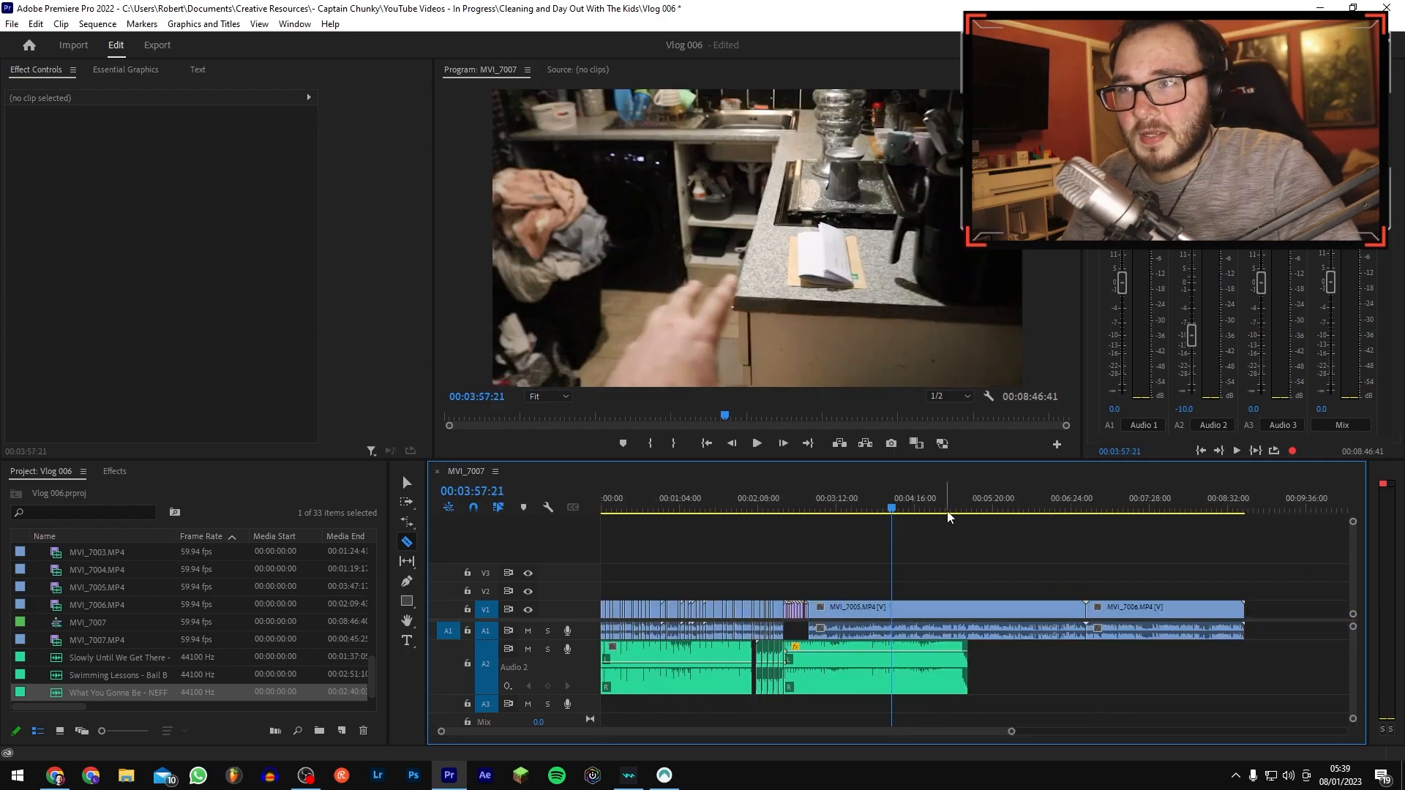
drag(1103, 507, 1224, 510)
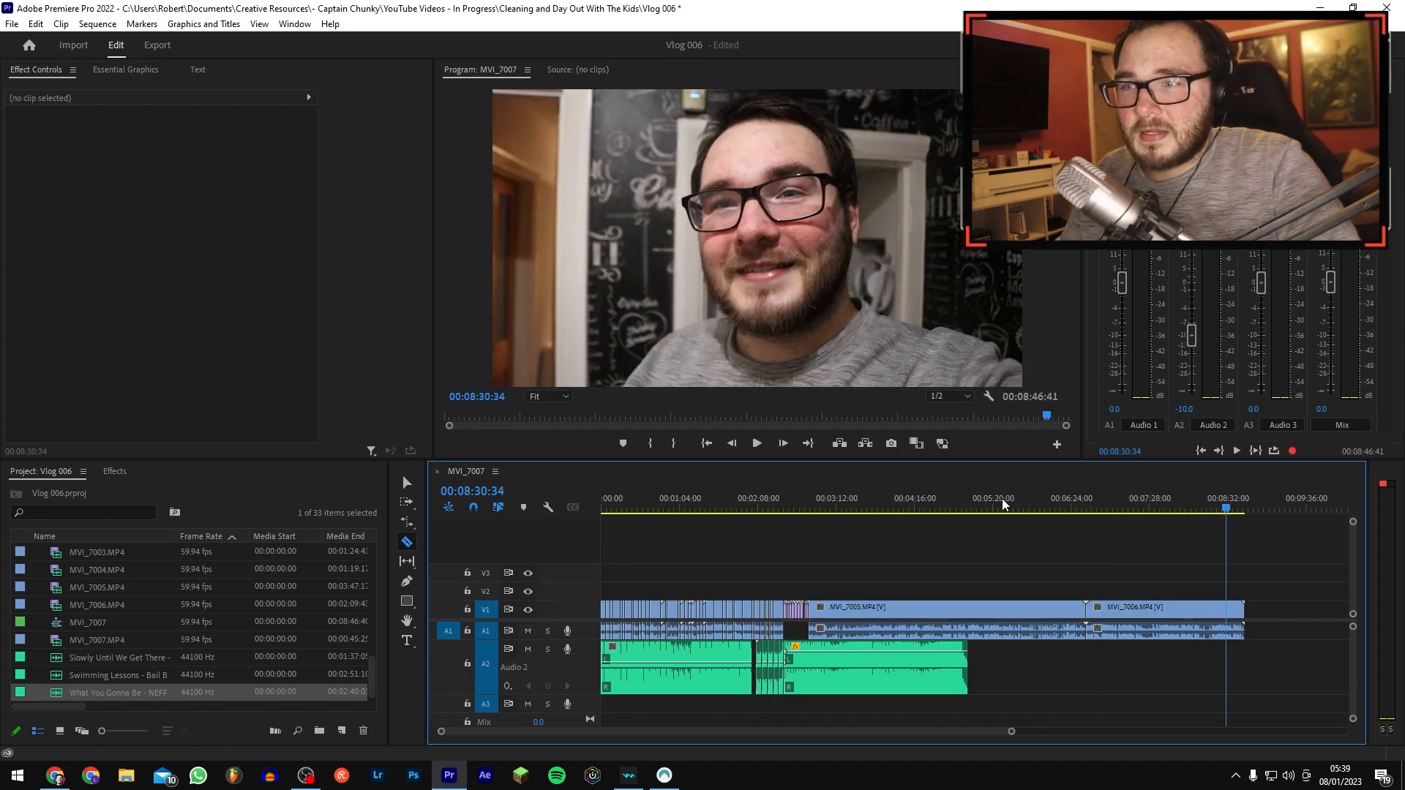
scroll(896, 514, down, 3)
drag(821, 514, 603, 509)
Step: Cut the What You Gonna Be music on Audio 2 where MVI_7005.MP4 starts, and select the part after the cut
key(\)
key(=)
key(=)
key(=)
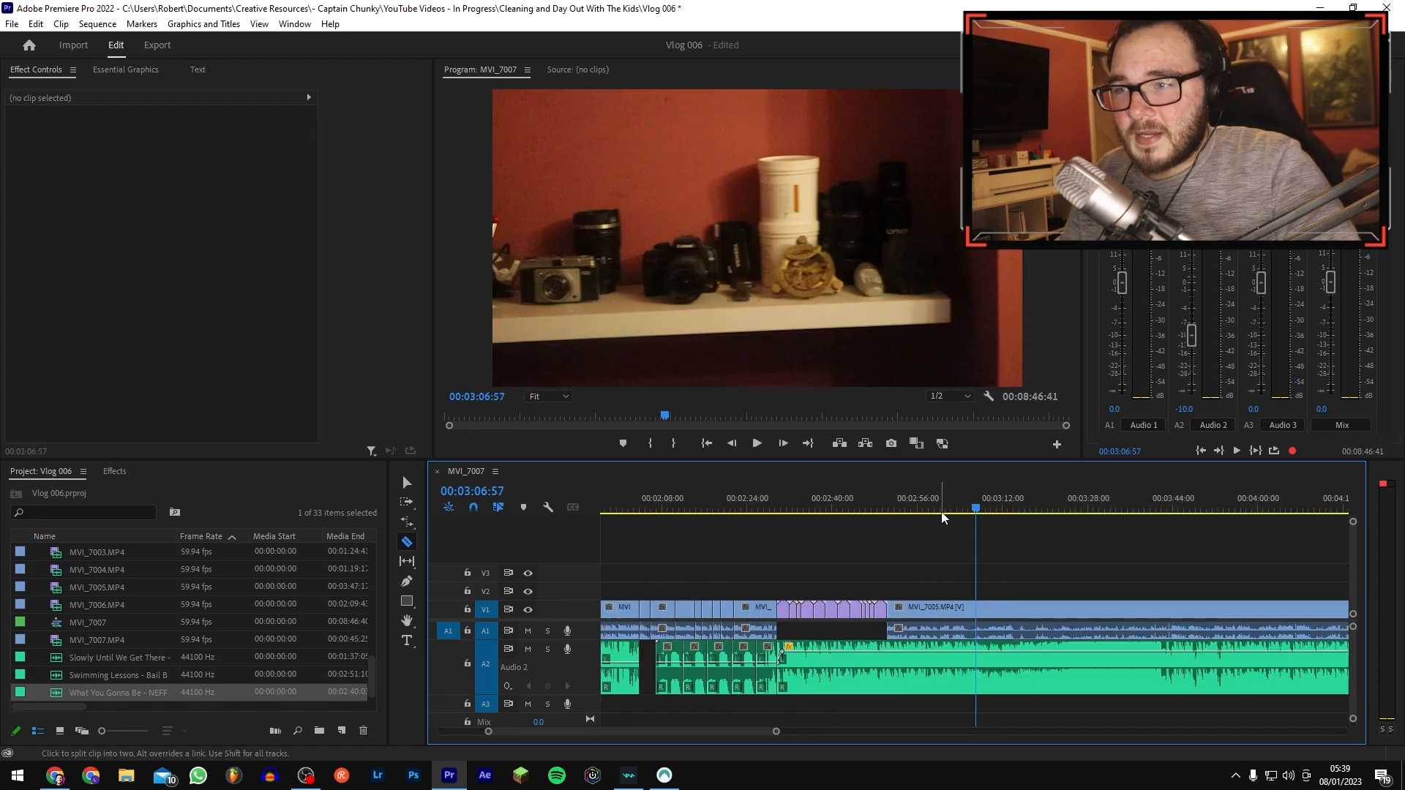
click(797, 659)
key(v)
click(824, 660)
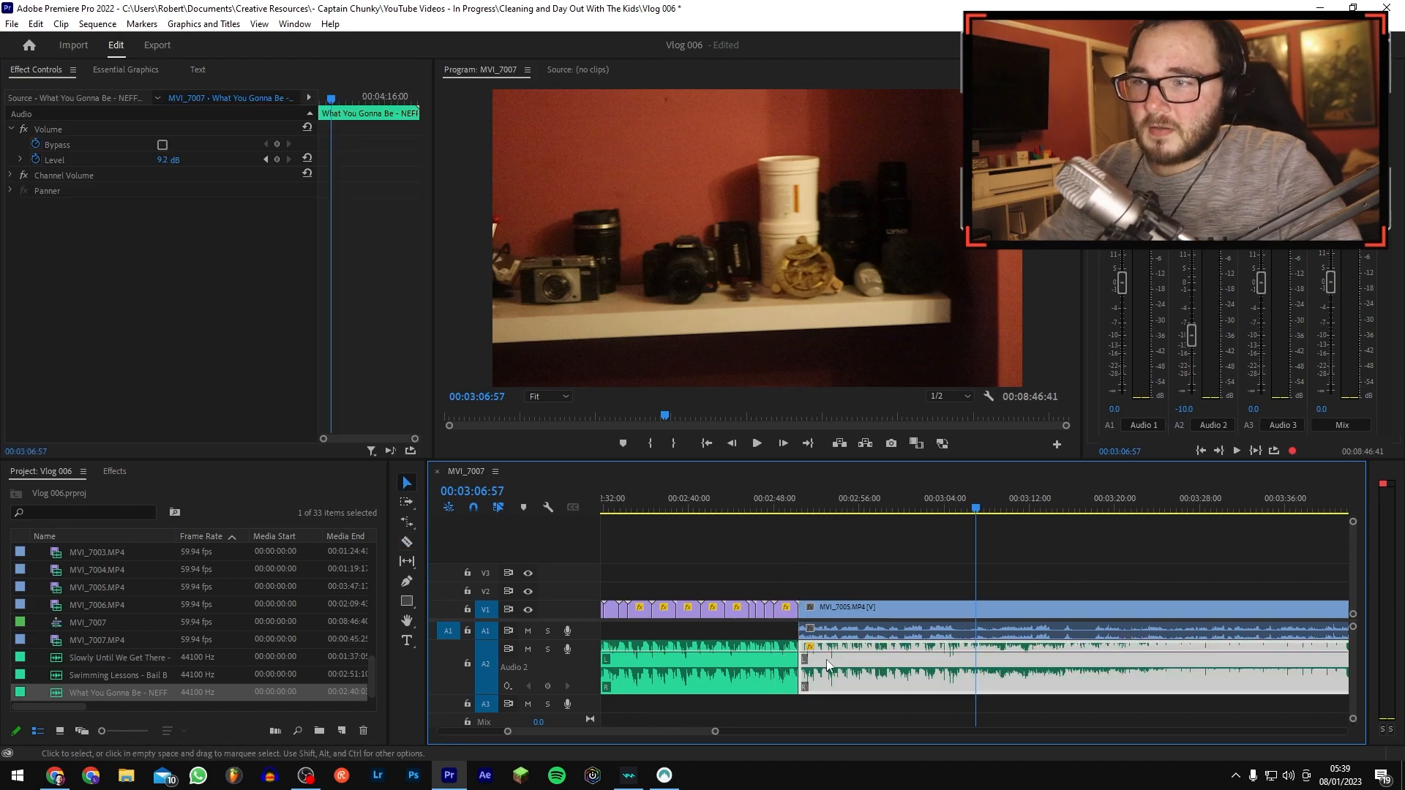
Step: Add two volume keyframes at the start of the second music piece and lower the second one to fade the music out
key(=)
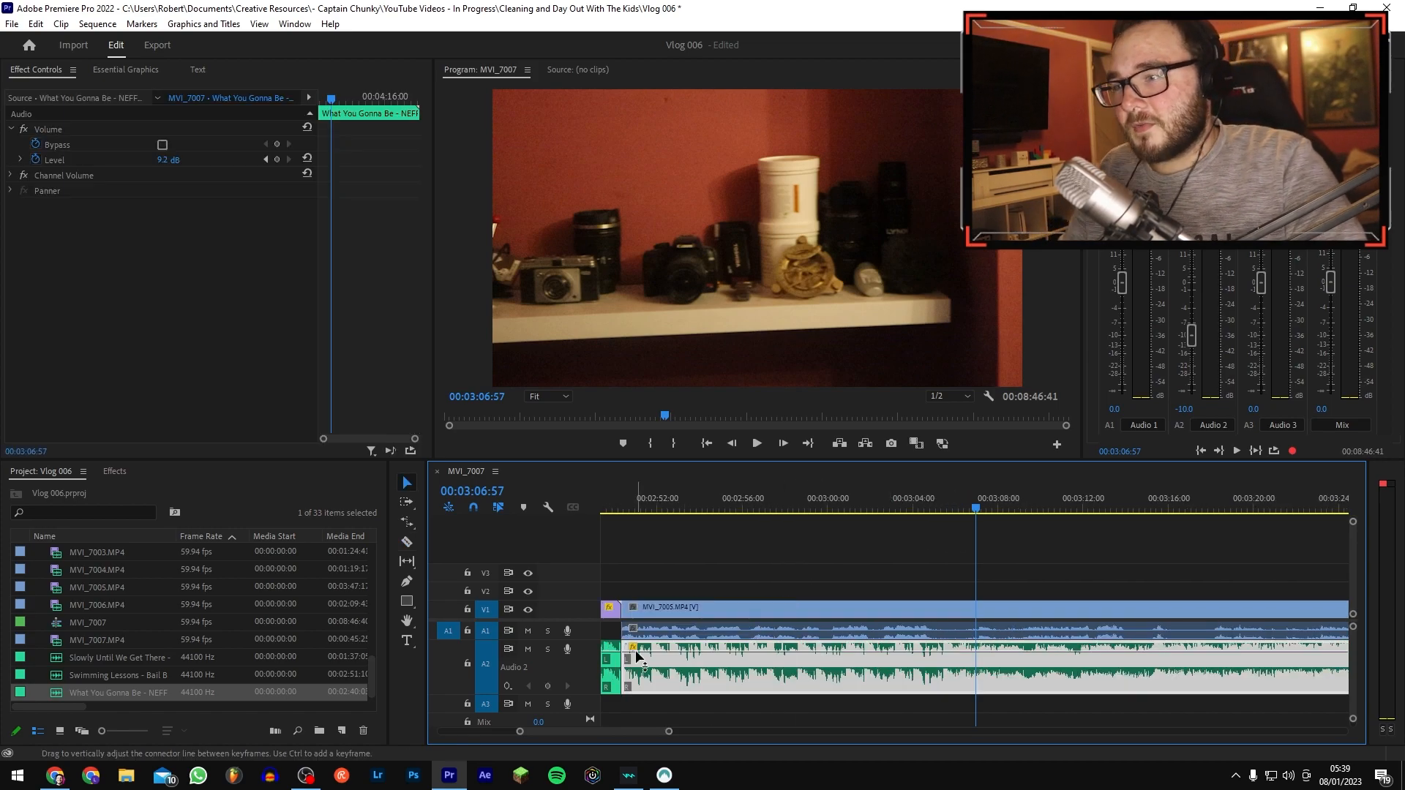
key(-)
scroll(800, 650, up, 1)
ctrl+click(800, 651)
ctrl+click(818, 651)
drag(817, 653, 841, 688)
Step: Cut the music just after the fade-out and delete the long remainder under MVI_7005.MP4
key(c)
click(849, 673)
key(v)
click(883, 658)
key(Delete)
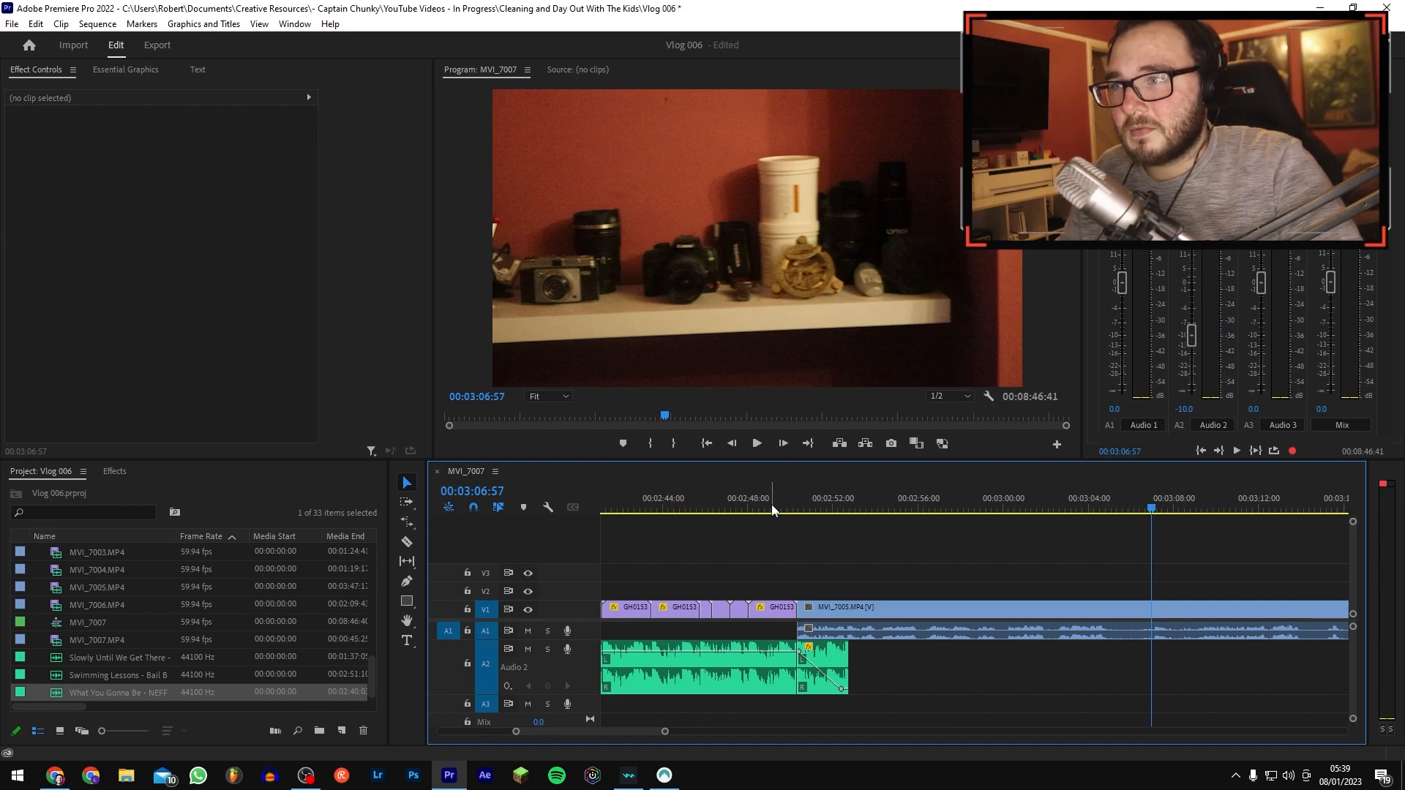
Step: Look over the whole sequence and skim the talking clips to 00:07:57:16, returning to the start of MVI_7005.MP4
key(minus)
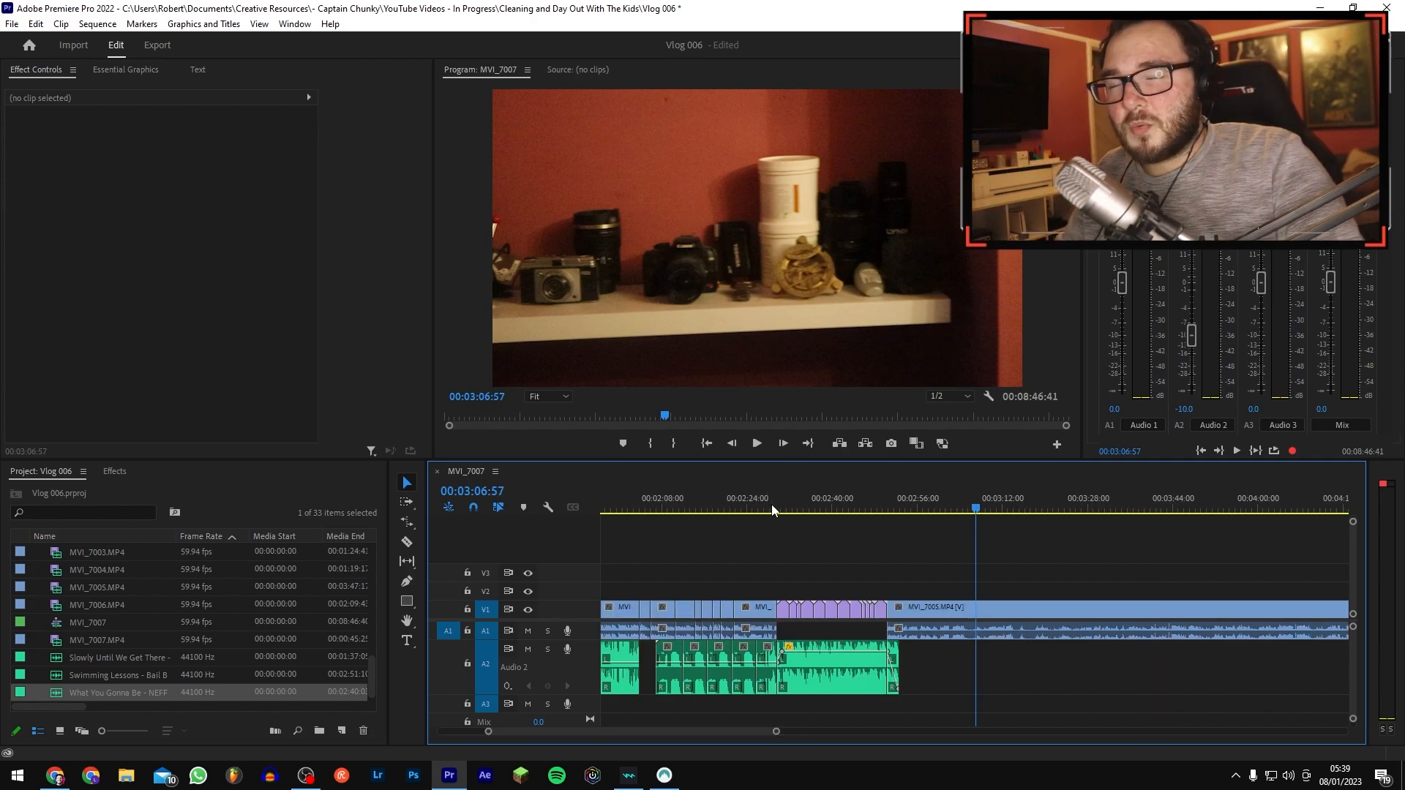
key(minus)
key(minus)
drag(1177, 503, 1238, 505)
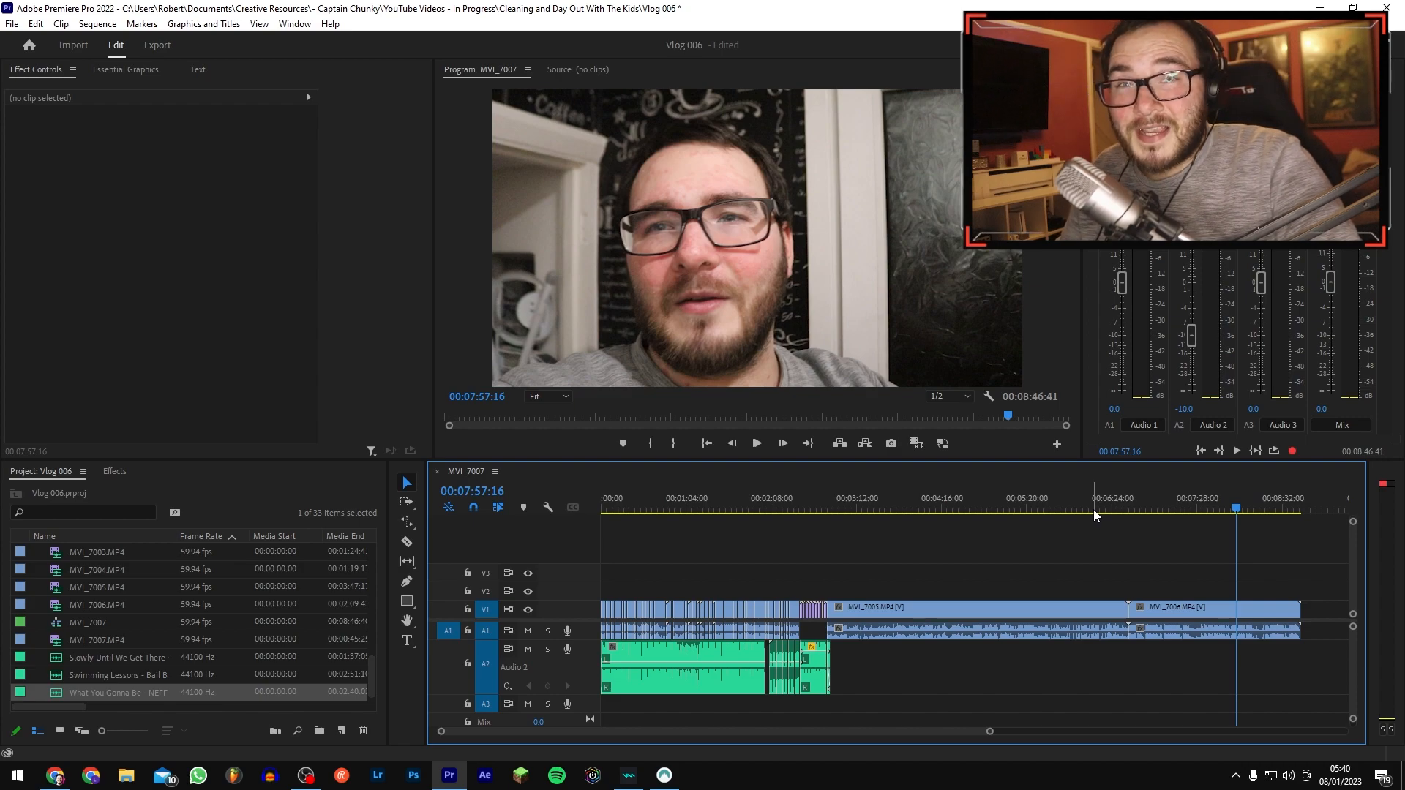
key(minus)
key(minus)
key(minus)
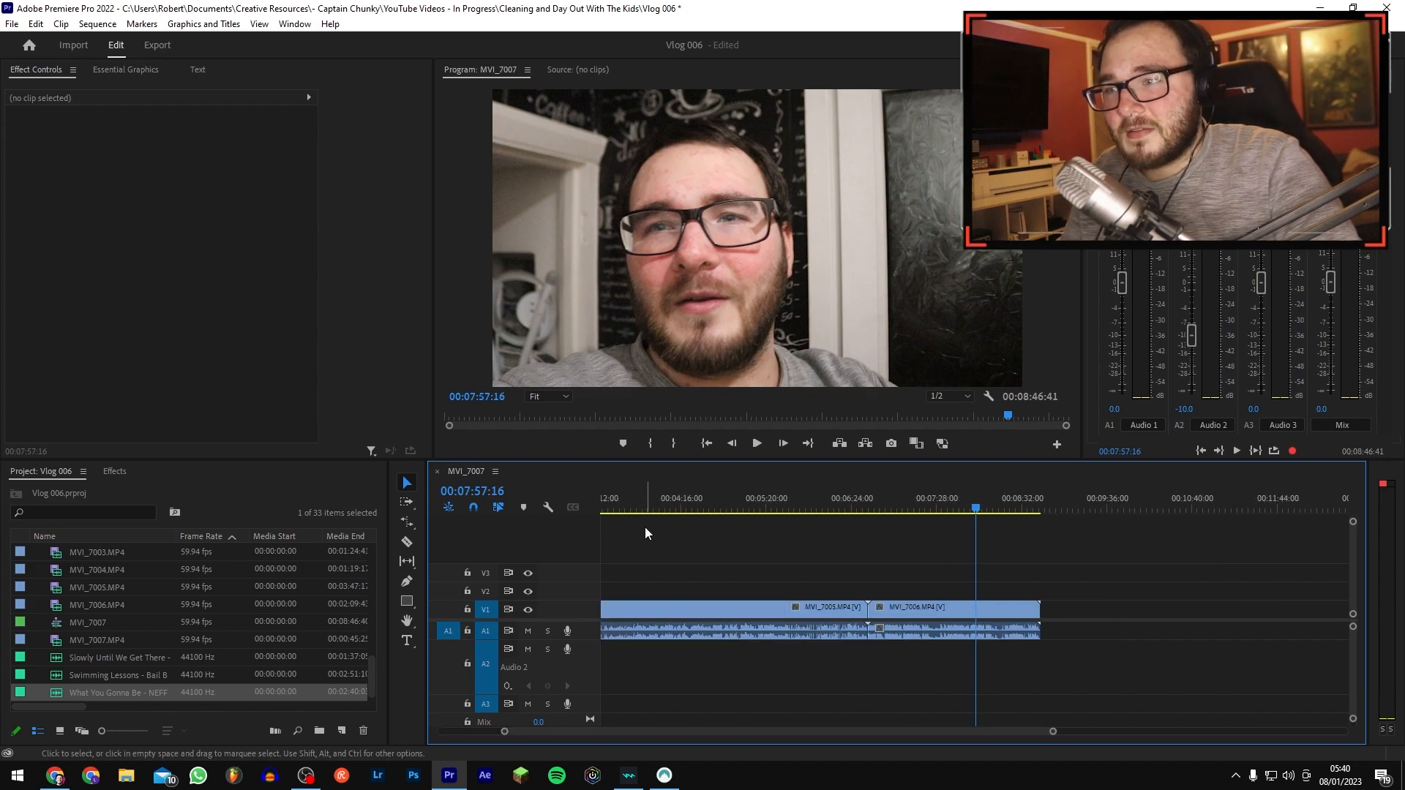
mouse_move(721, 505)
mouse_down()
mouse_move(703, 506)
mouse_move(715, 509)
mouse_up()
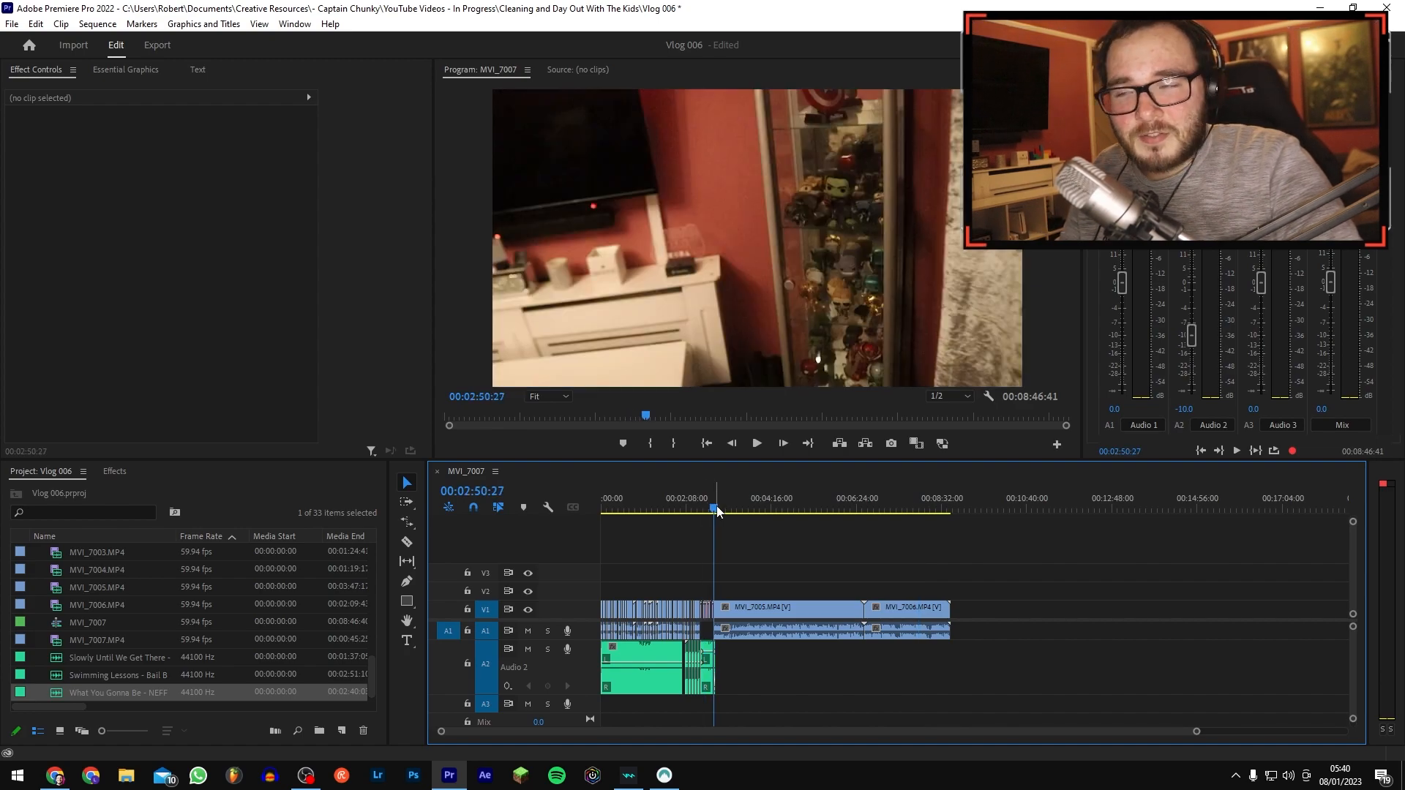
Step: Play the transition from the last time-lapse clips into MVI_7005.MP4, starting at 00:02:48:52
key(equal)
key(equal)
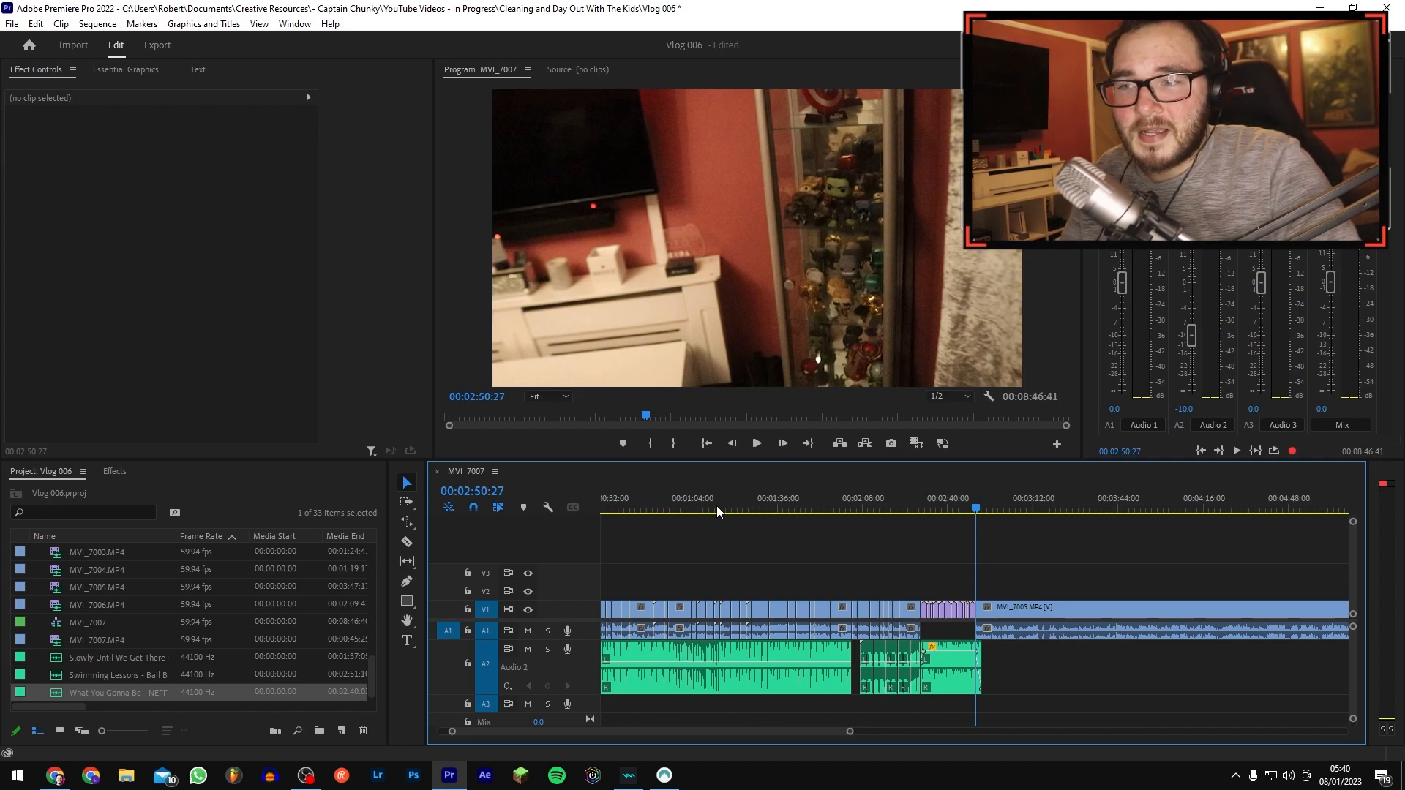
key(equal)
key(equal)
key(equal)
click(909, 492)
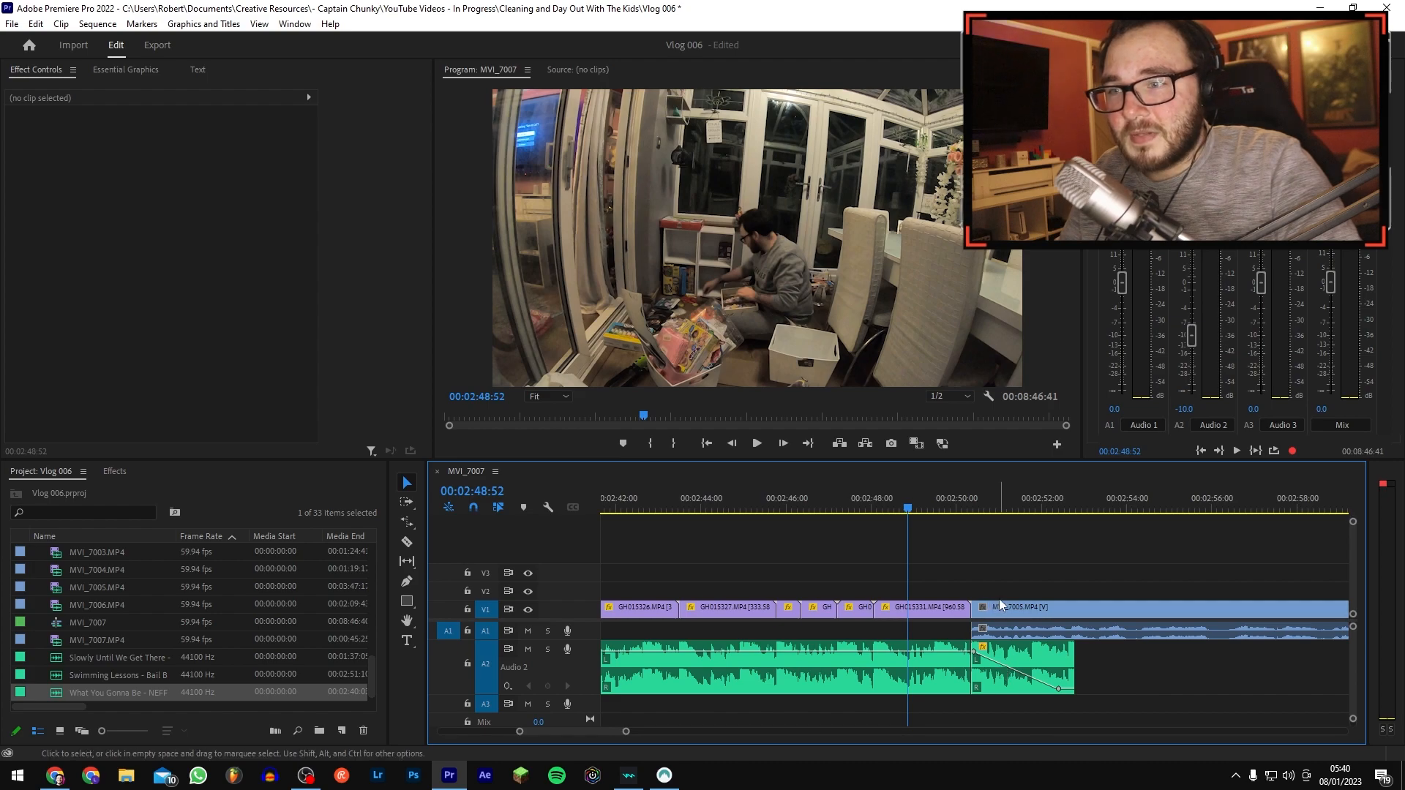
key(space)
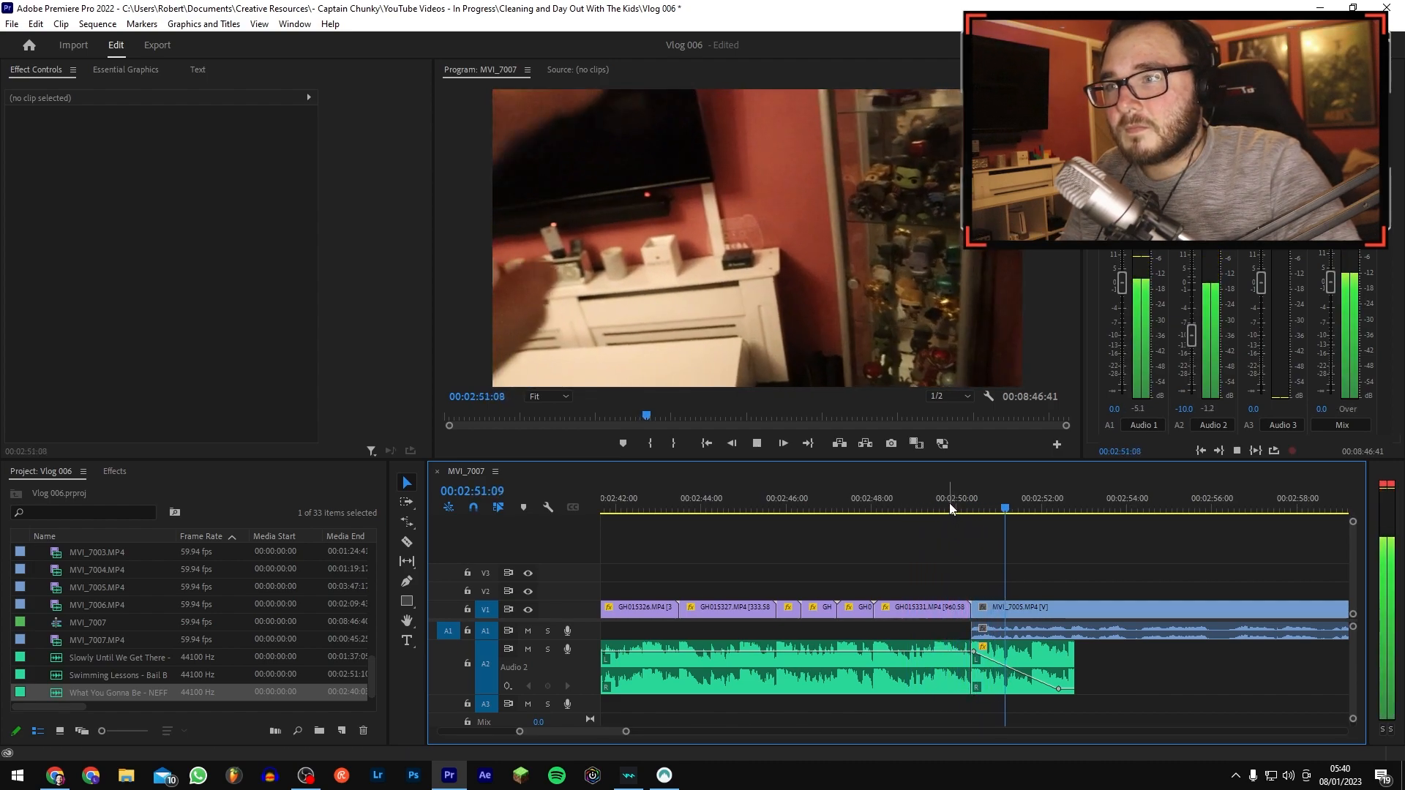
key(space)
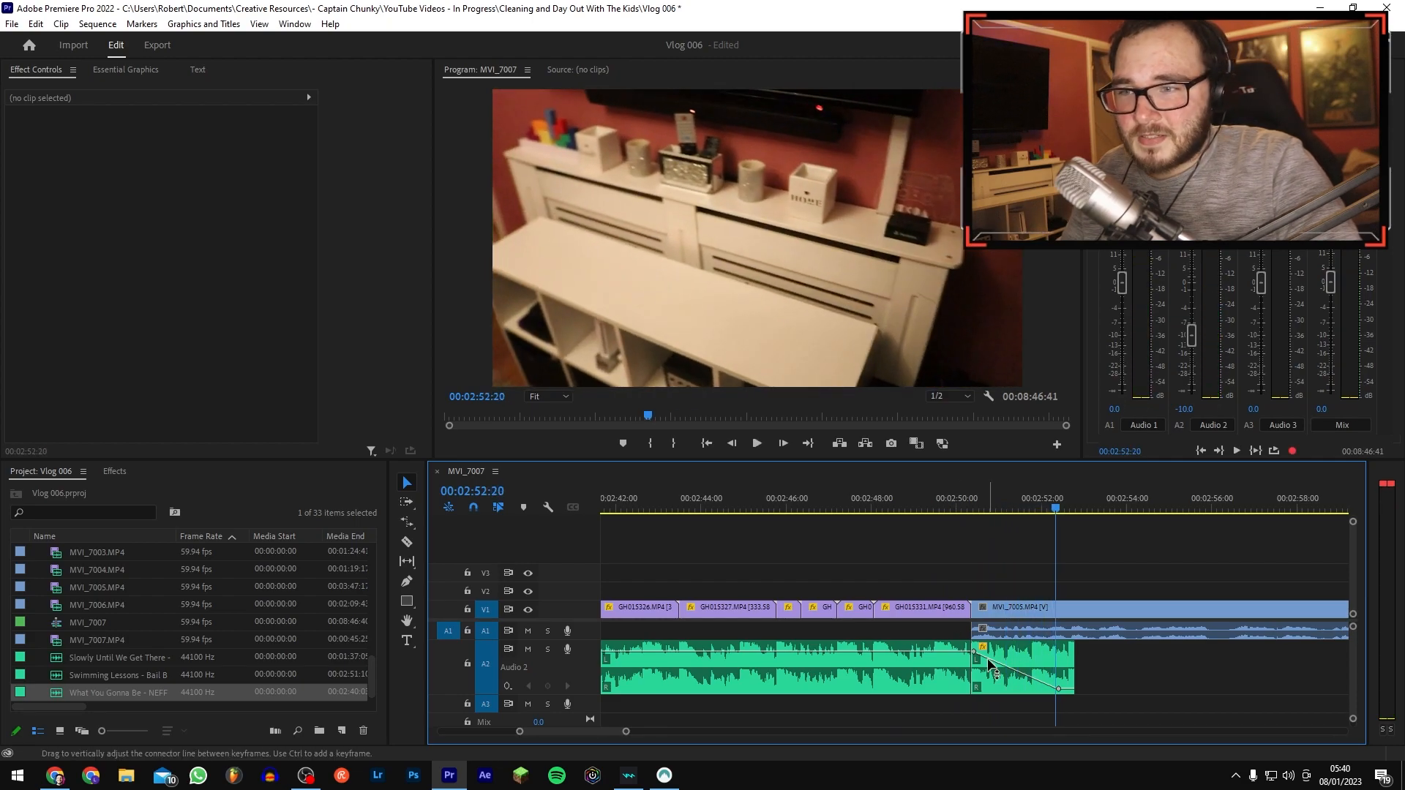
Step: Delete the faded music piece under MVI_7005.MP4 and extend the preceding music clip to about 00:02:55
click(1006, 653)
key(Delete)
drag(969, 677, 1174, 686)
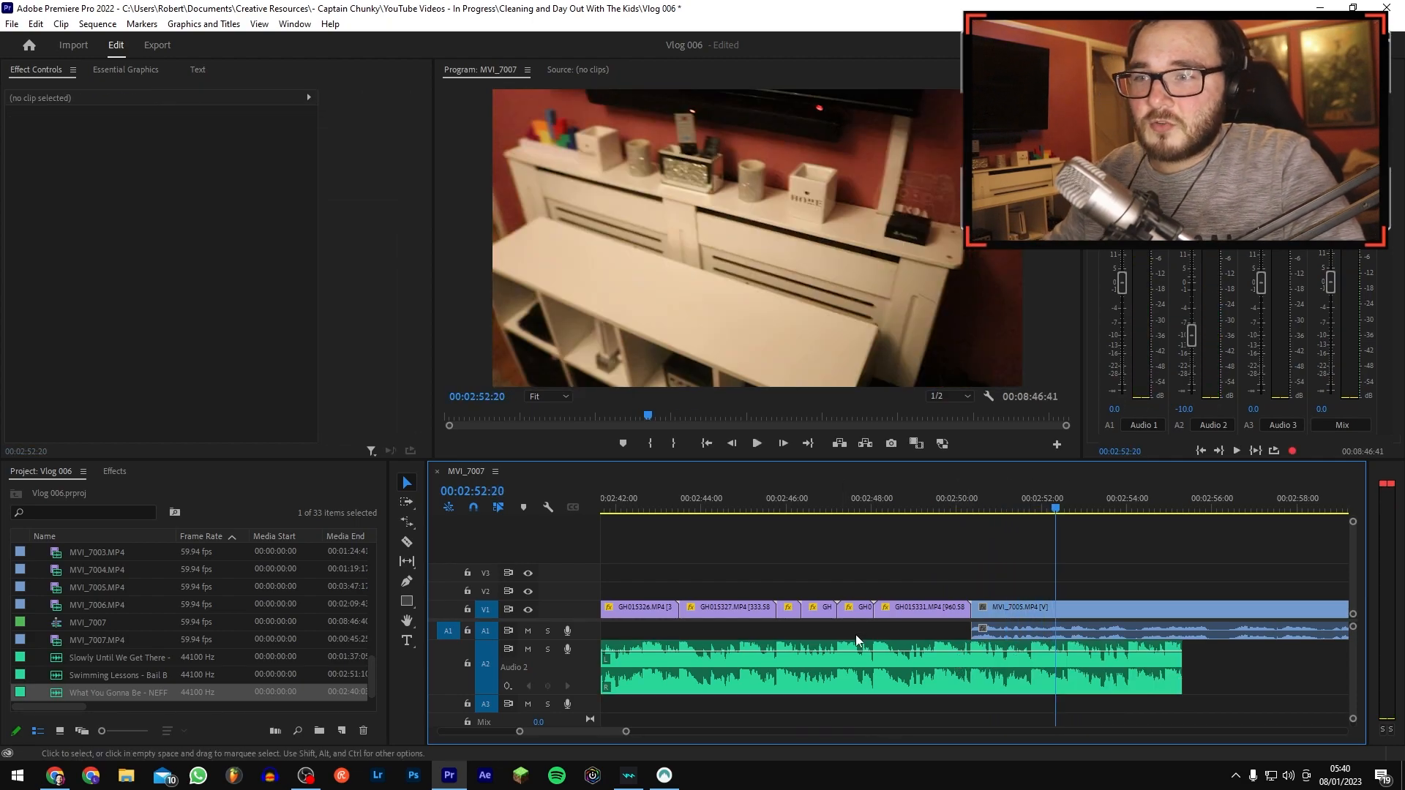
Step: Add two volume keyframes near the end of GH015331.MP4 and fade the music to its minimum just after MVI_7005.MP4 starts
click(938, 650)
ctrl+click(950, 651)
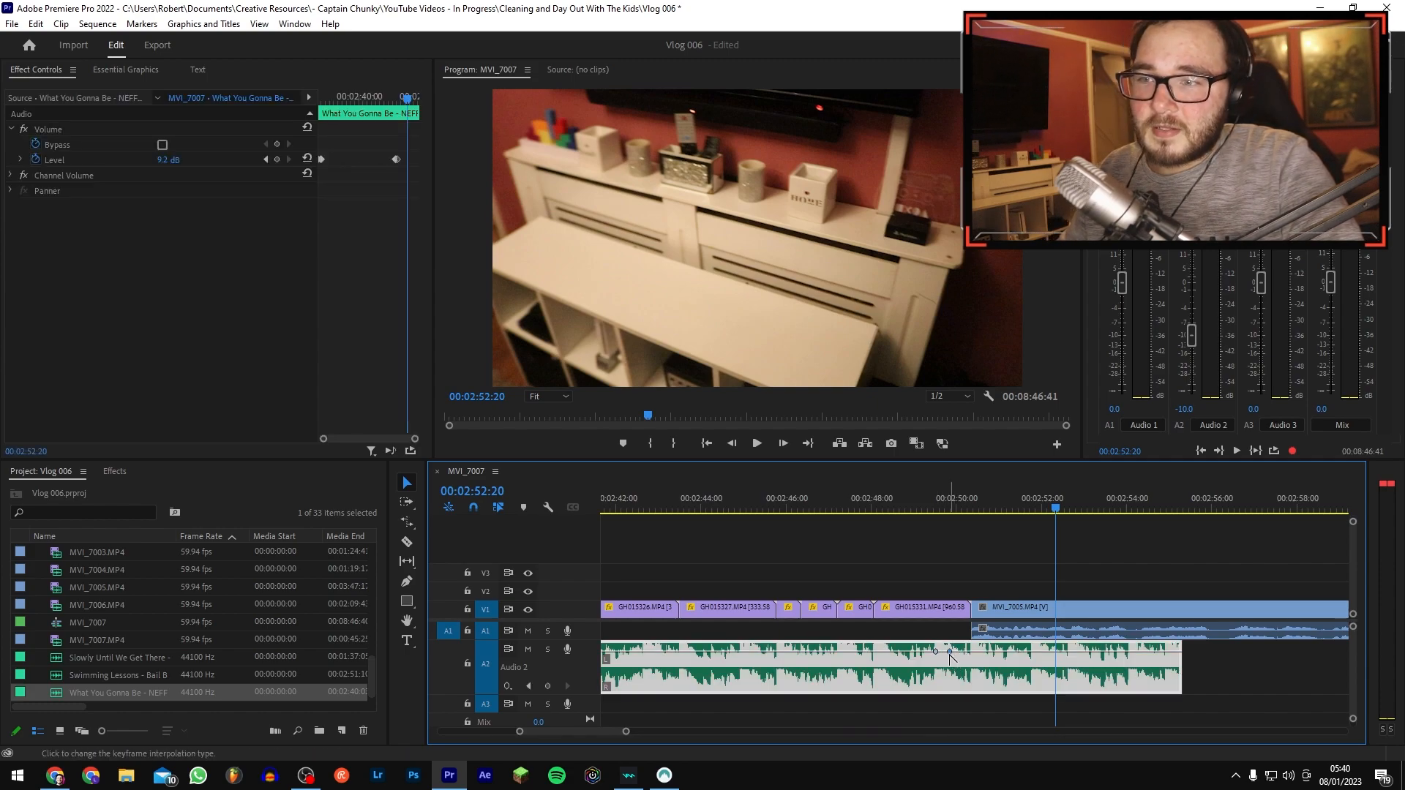
drag(950, 651, 985, 688)
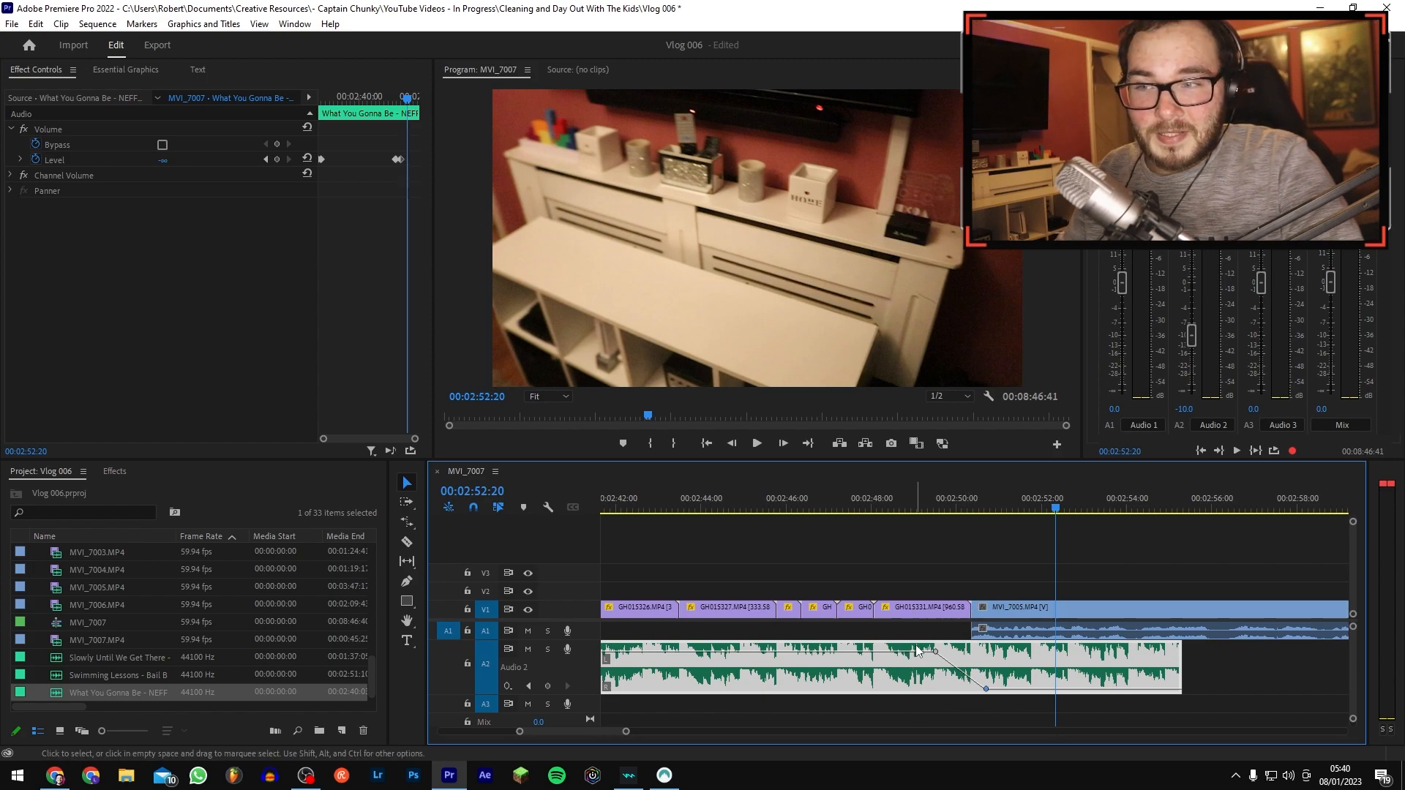
Step: Play the new music fade from the last time-lapse clip into MVI_7005.MP4
click(905, 507)
key(space)
click(991, 537)
key(minus)
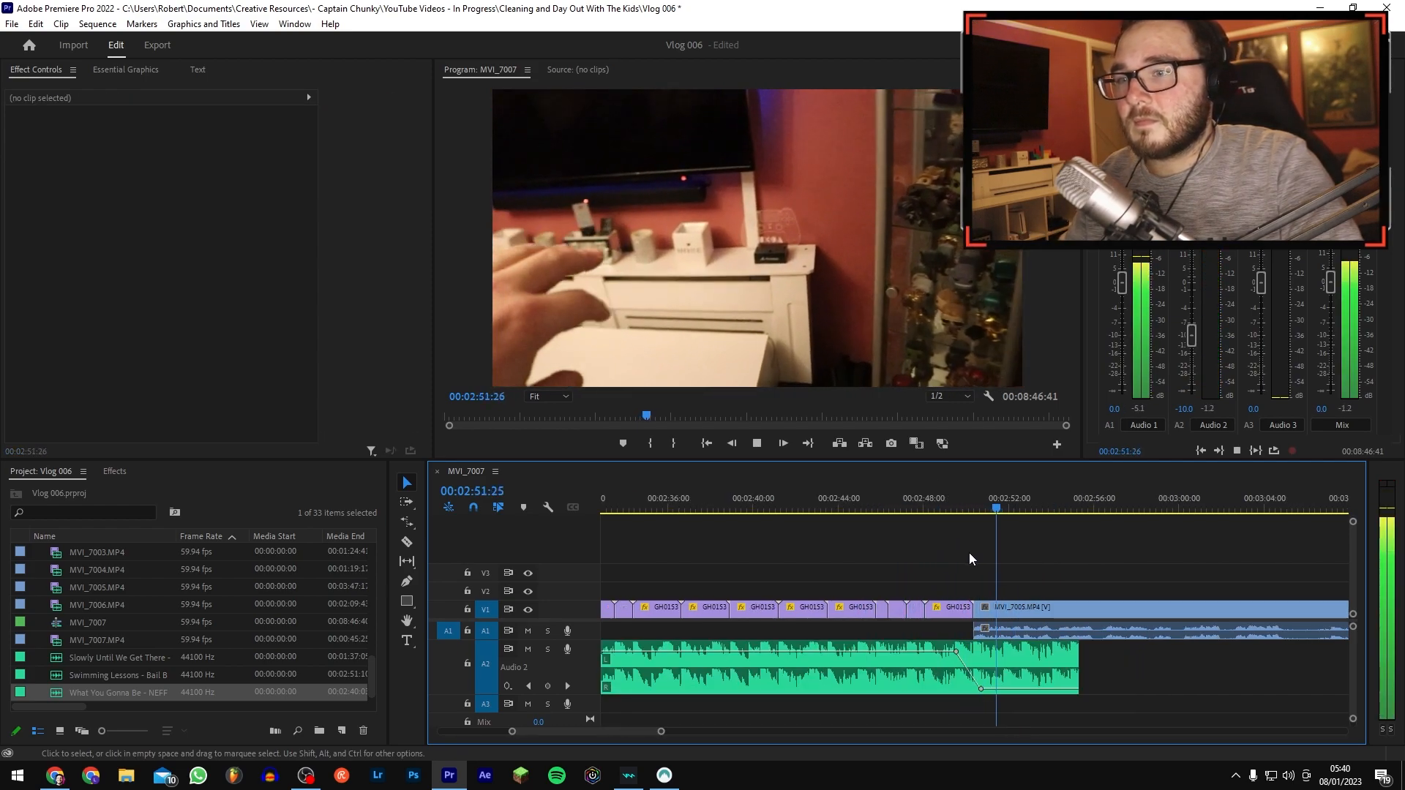
key(space)
Step: Move the fade's first keyframe slightly later, and play the transition from 00:02:49:38
key(equal)
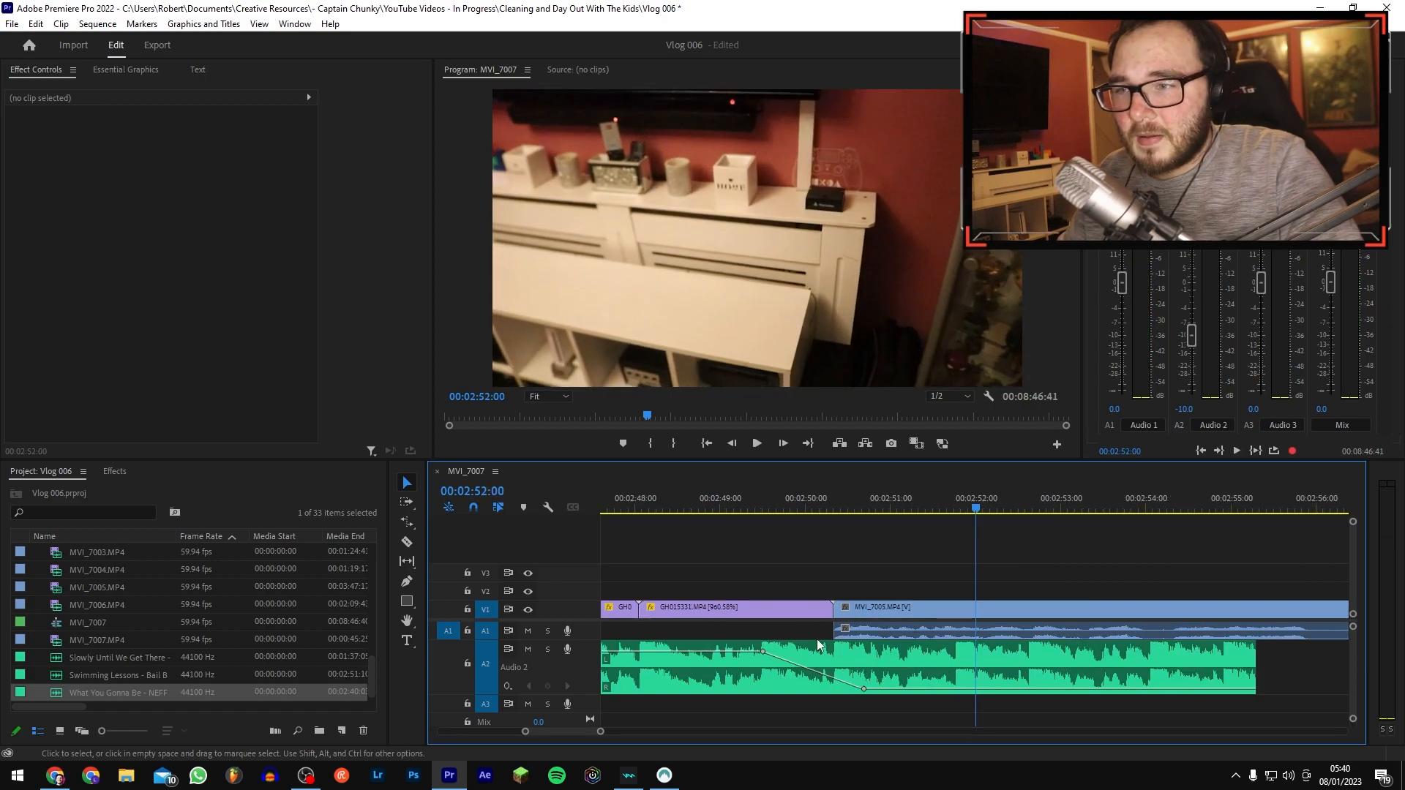
drag(763, 650, 783, 649)
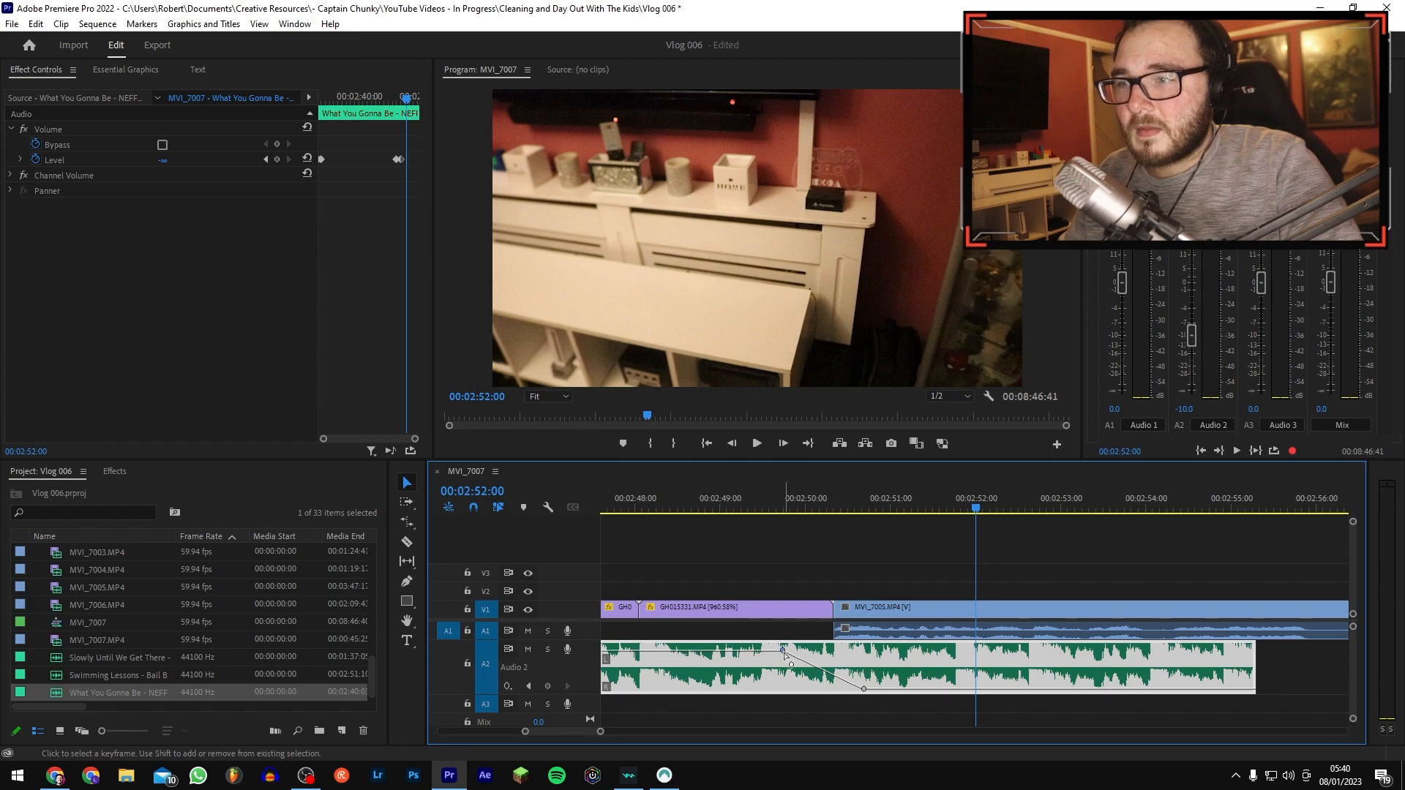
click(773, 503)
key(space)
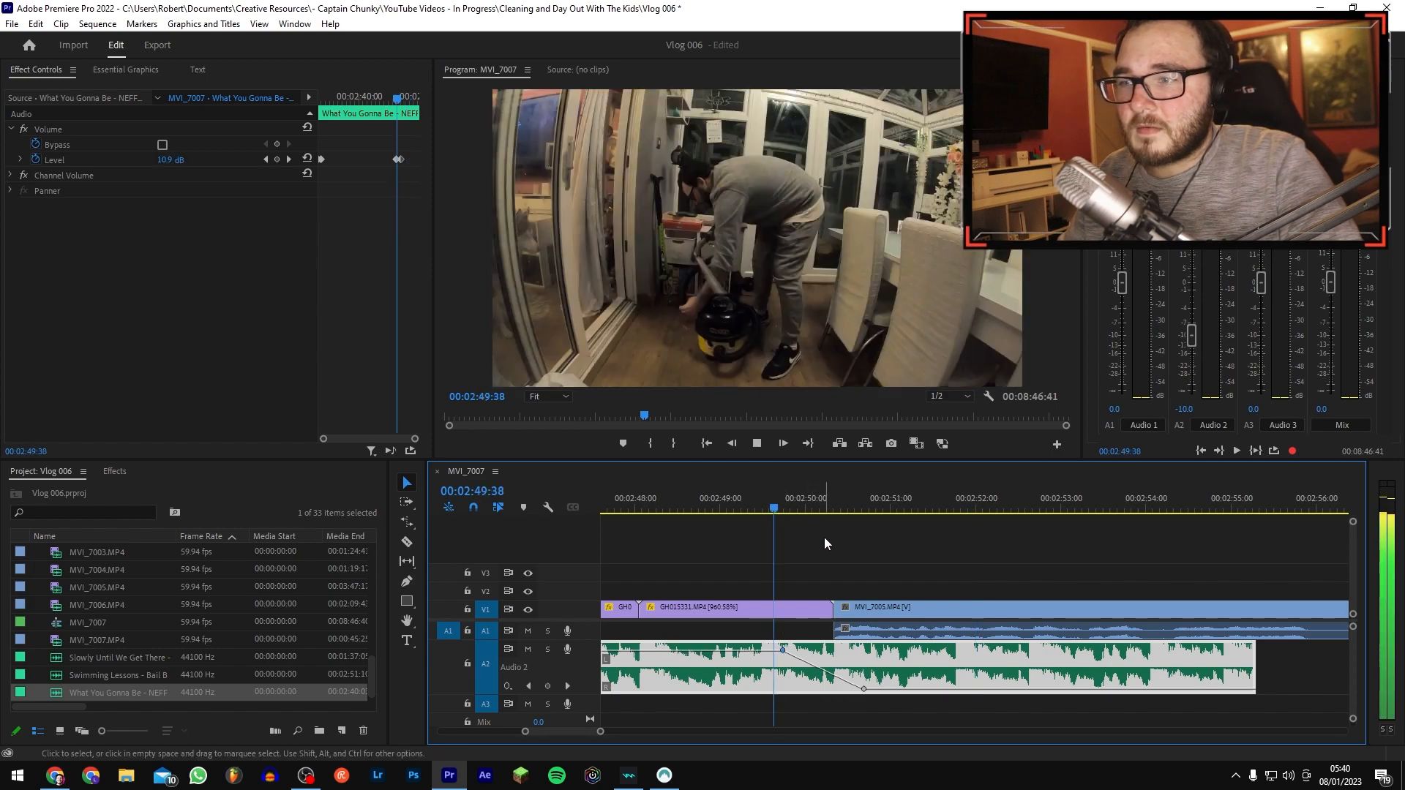
key(minus)
key(minus)
key(space)
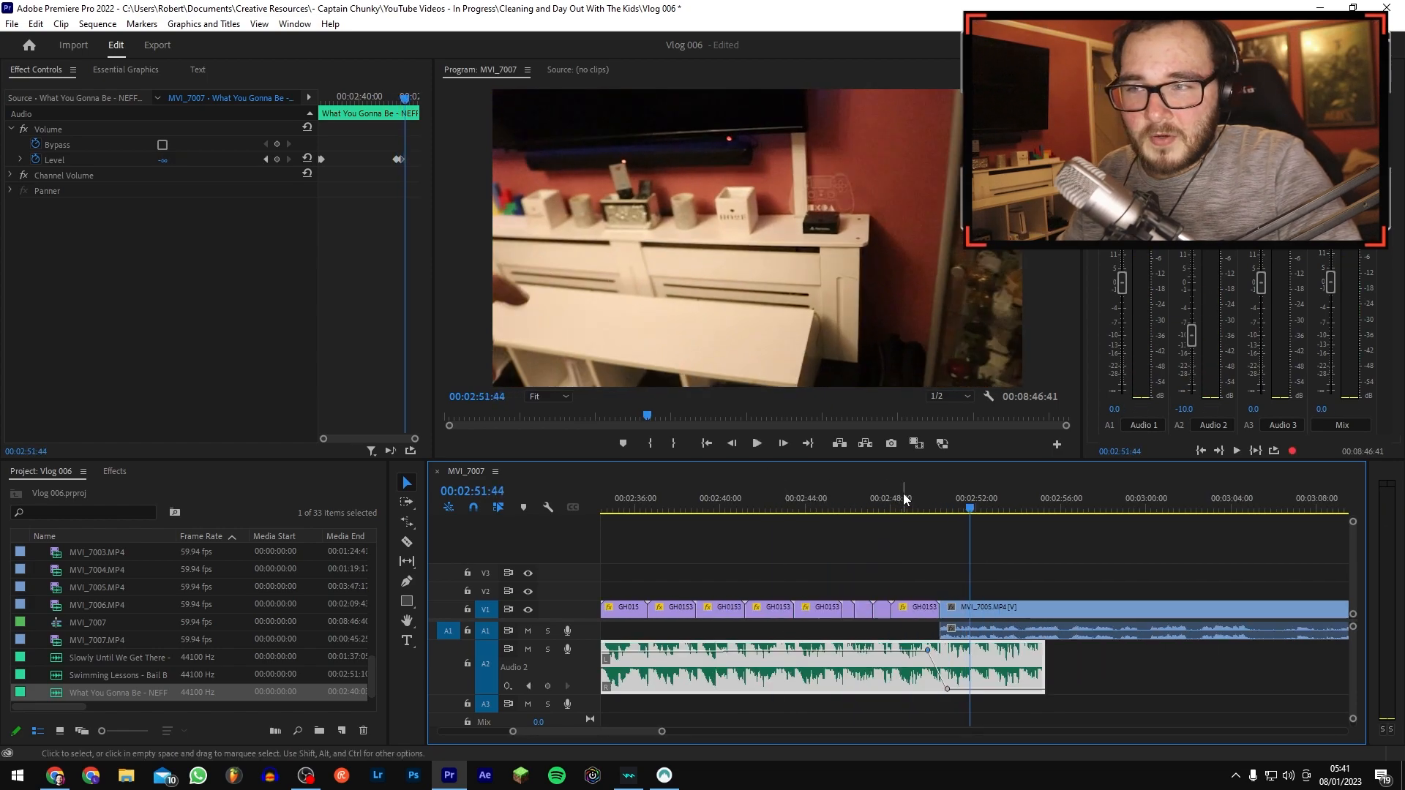
Step: Play the whole time-lapse section with its music from 00:02:28:38 into MVI_7005.MP4
key(minus)
key(minus)
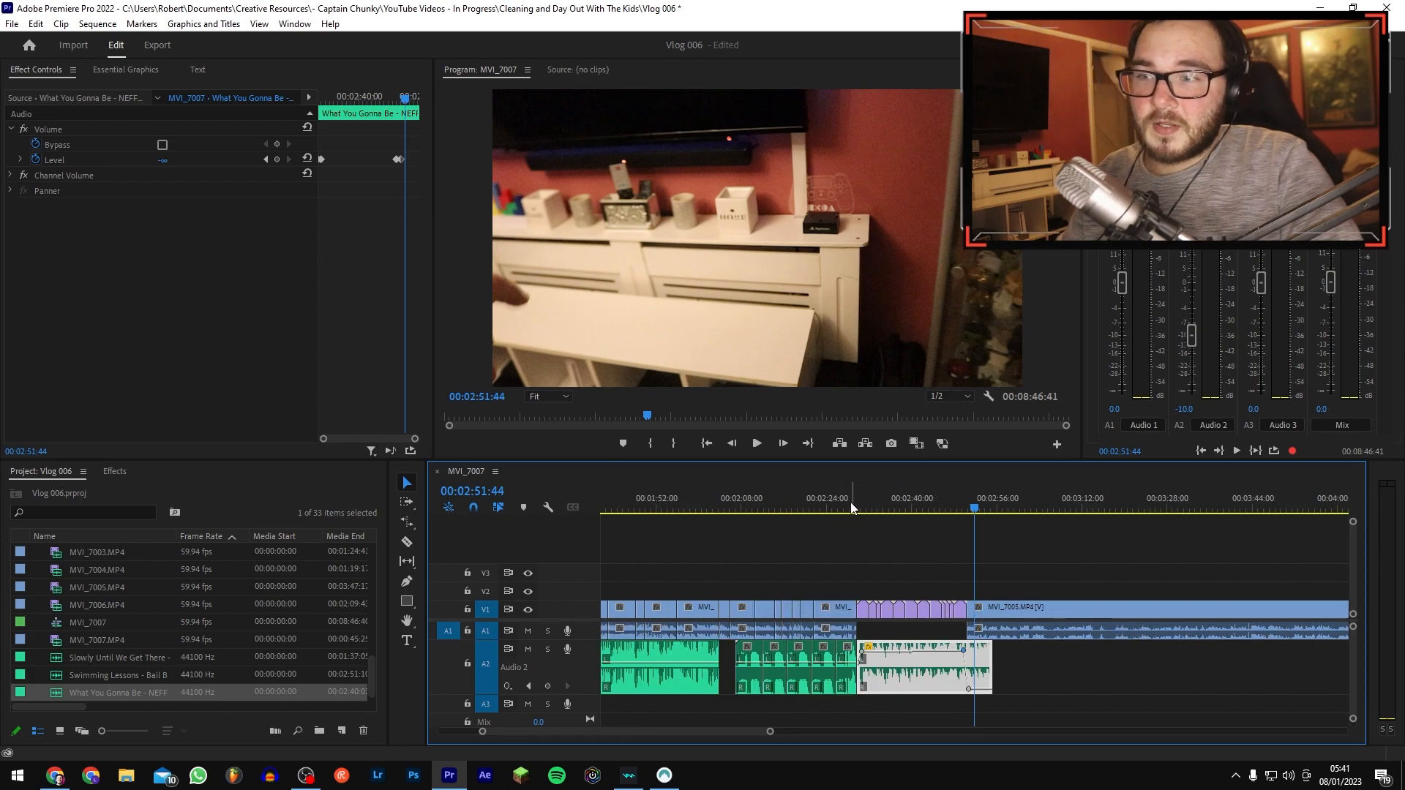
click(852, 506)
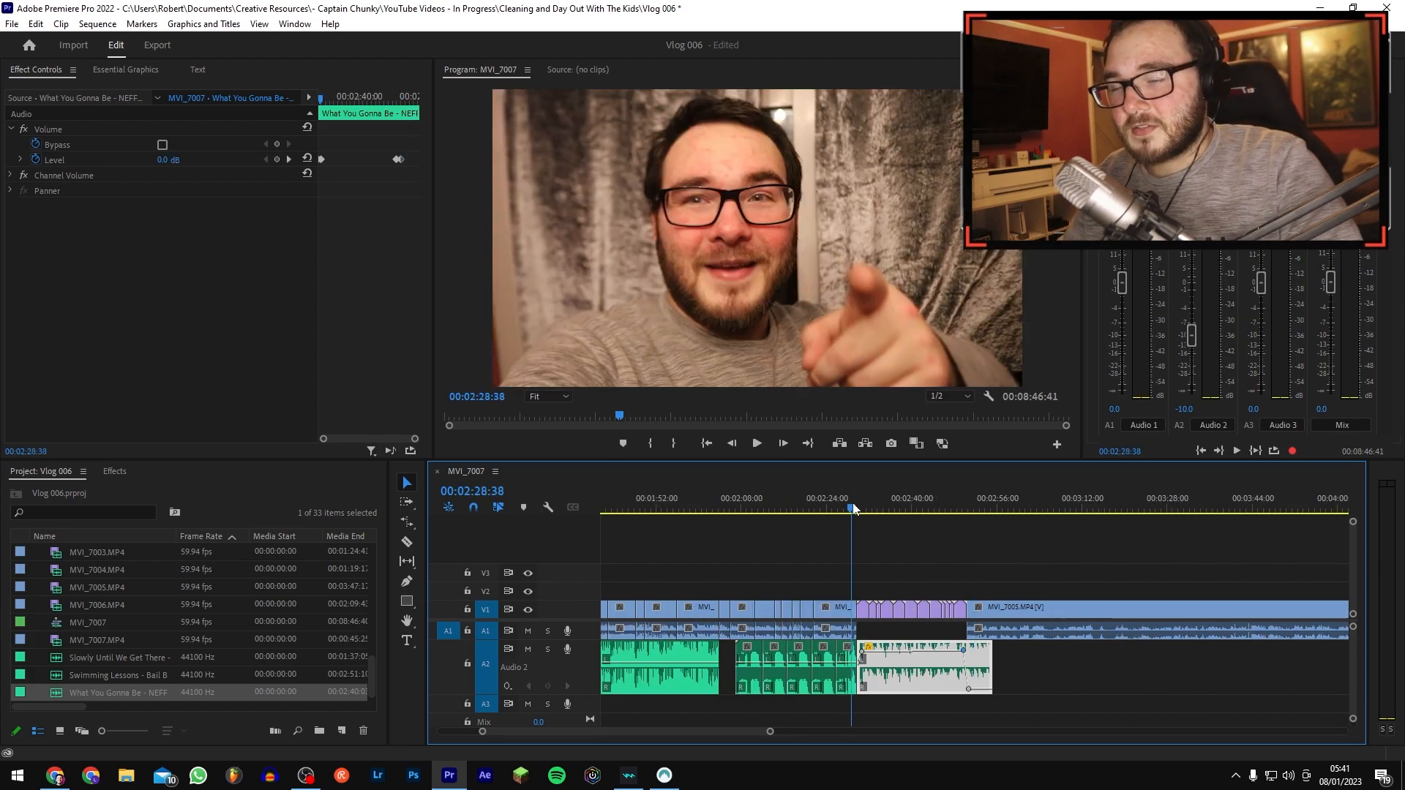
key(equal)
key(equal)
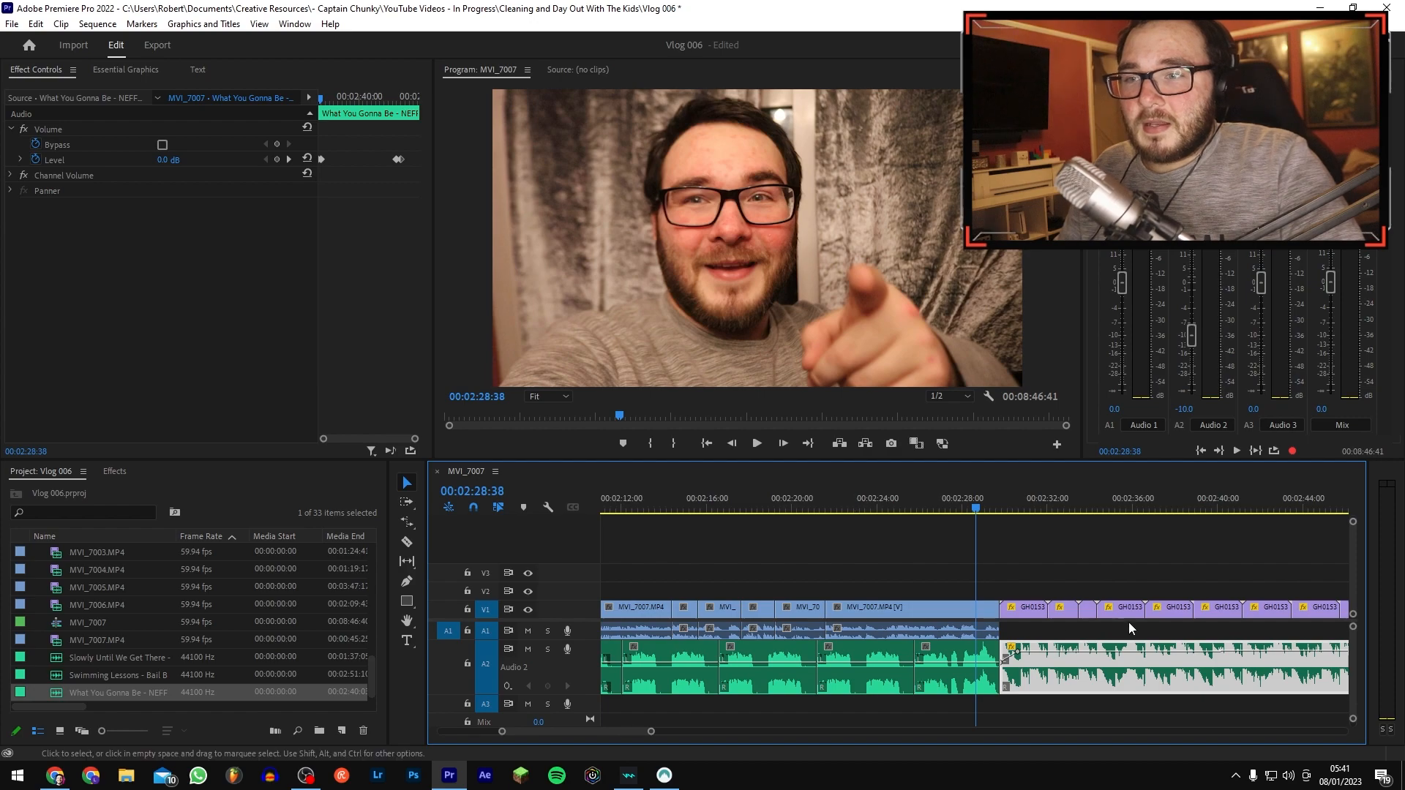
scroll(1124, 586, down, 4)
key(space)
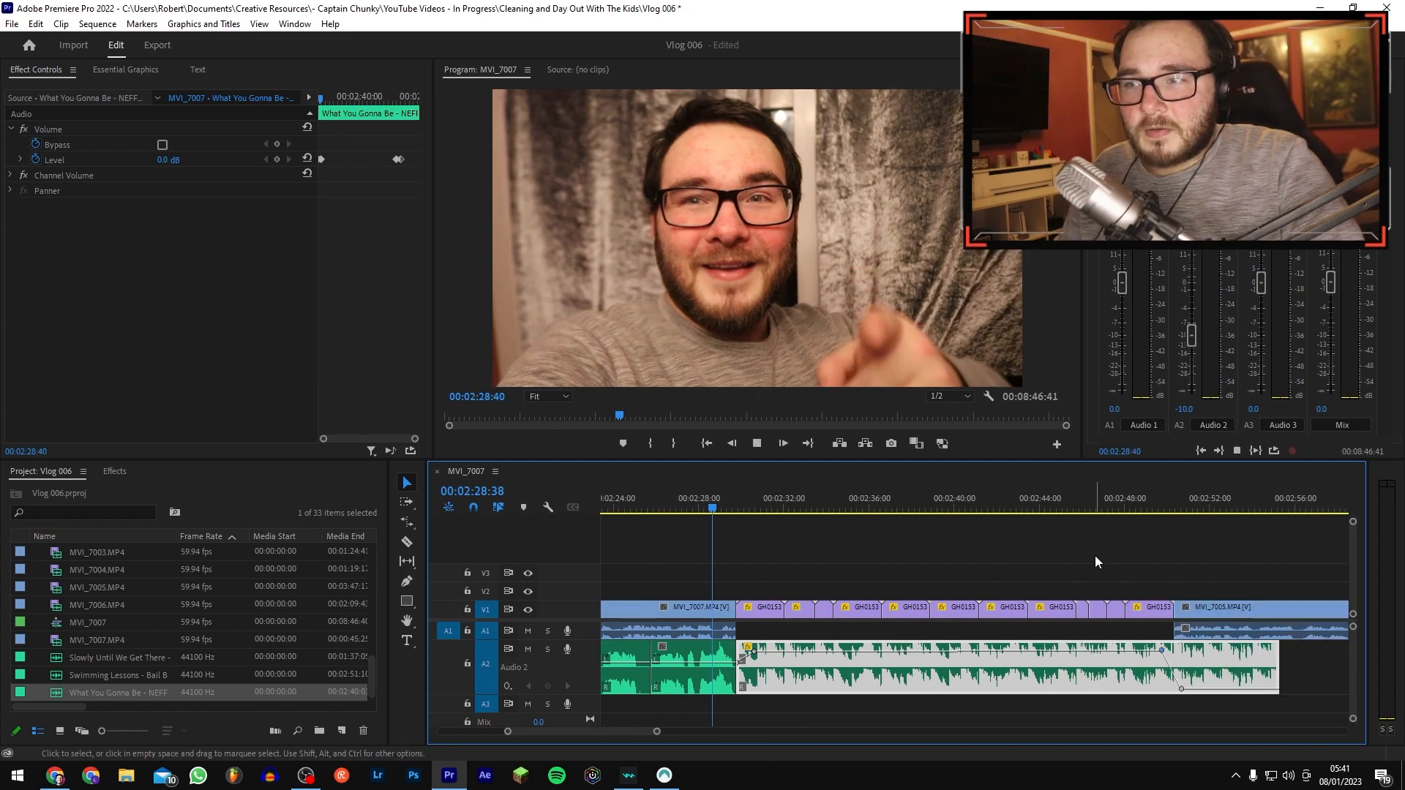
key(equal)
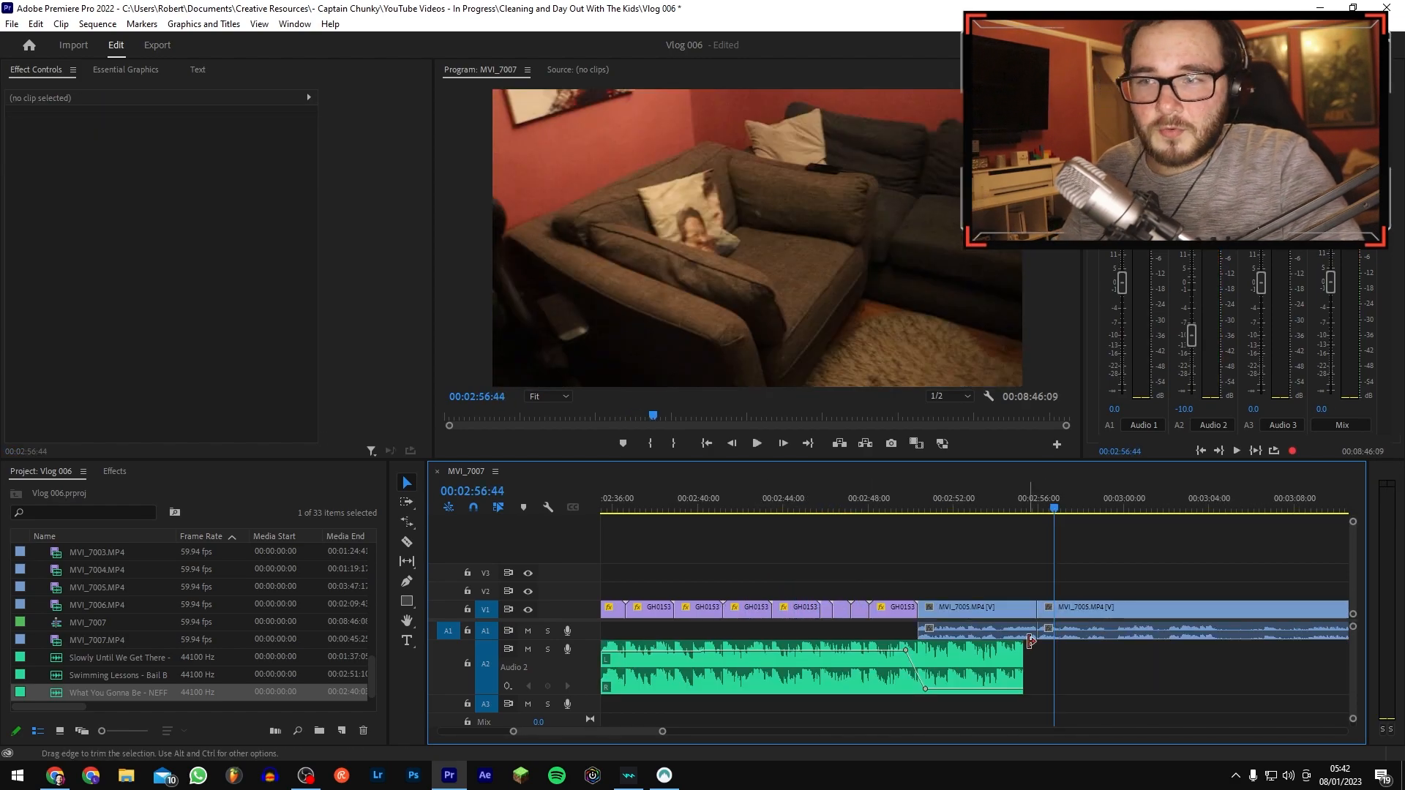
Step: Play MVI_7005.MP4 from 00:02:56:44, and after returning from the browser to Premiere Pro, replay it from about 00:02:59
key(space)
key(equal)
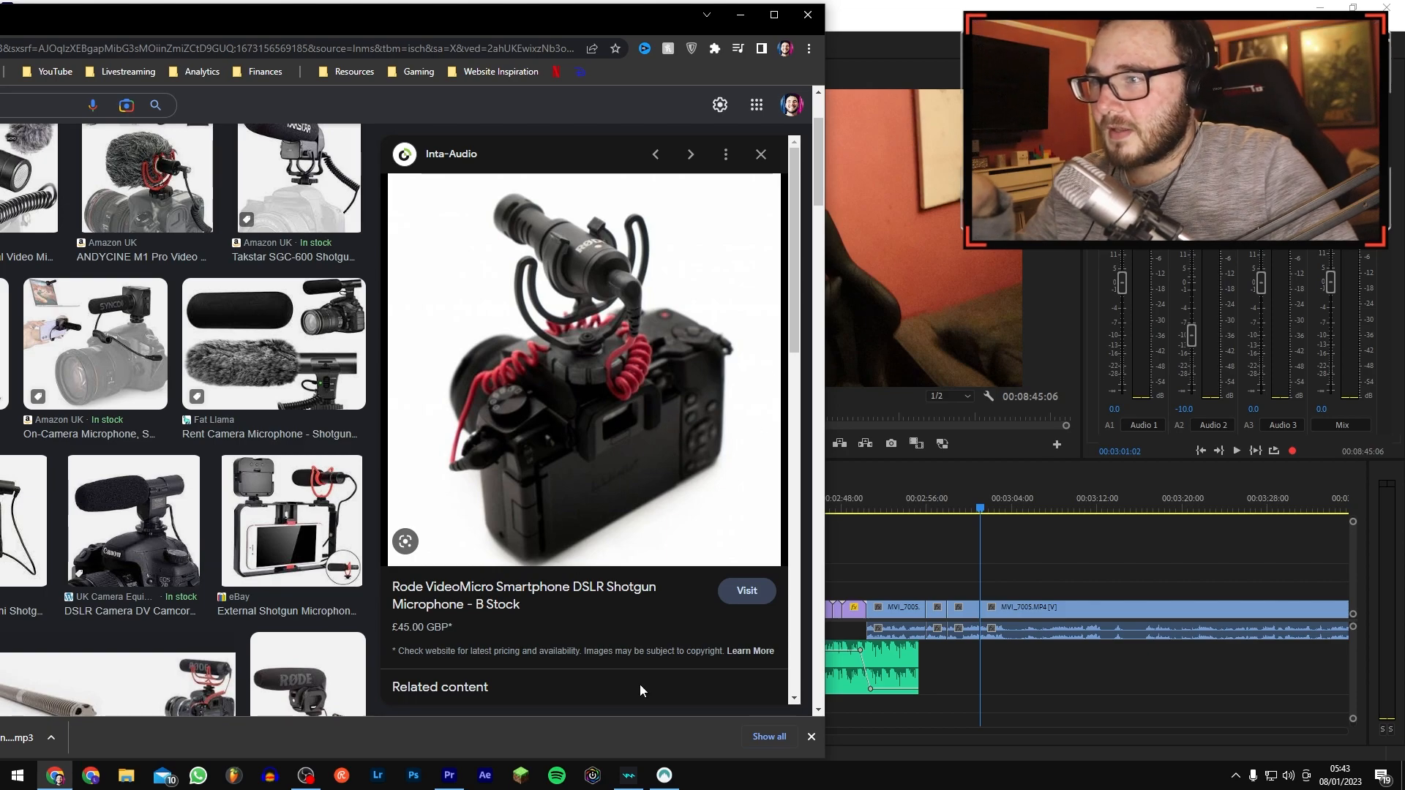
click(884, 540)
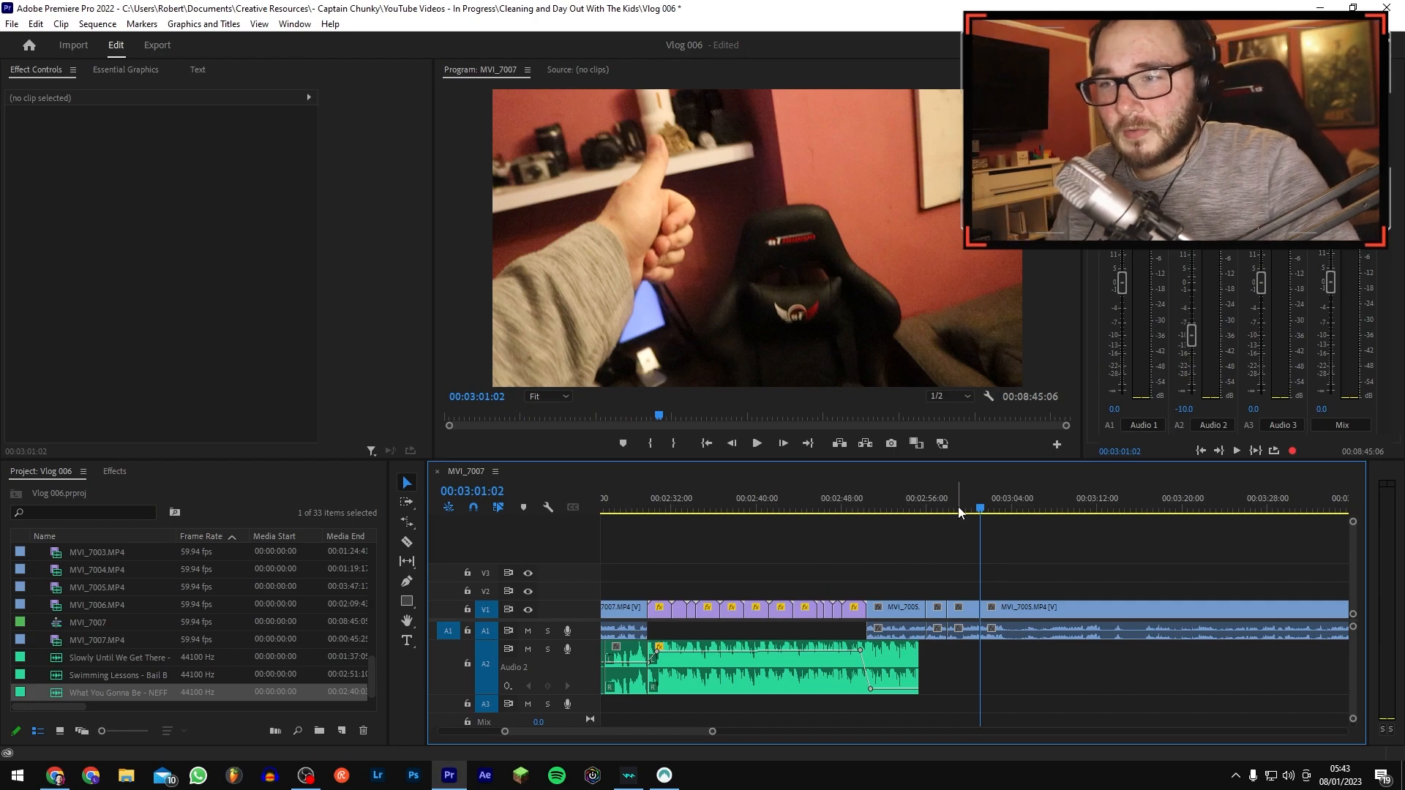
click(958, 512)
key(space)
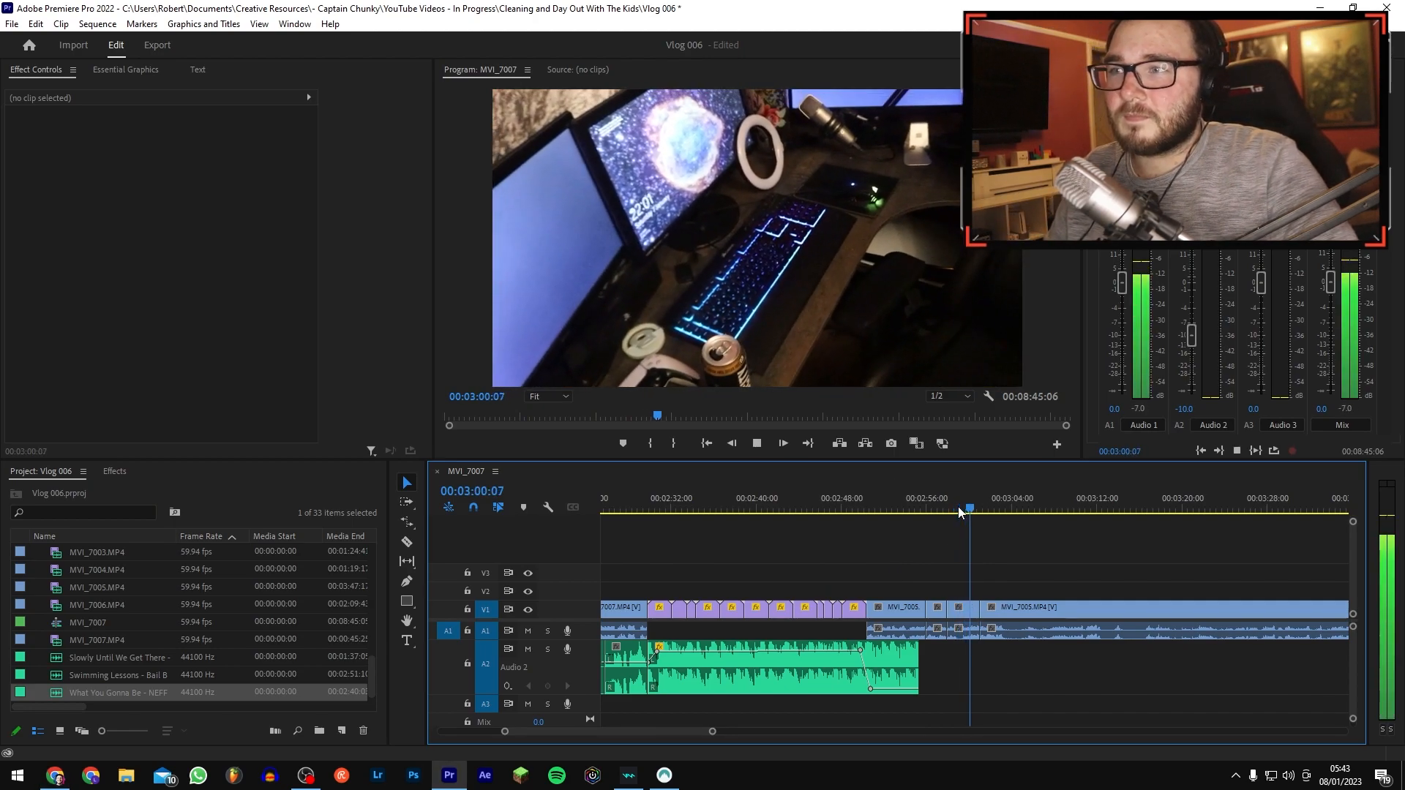
key(space)
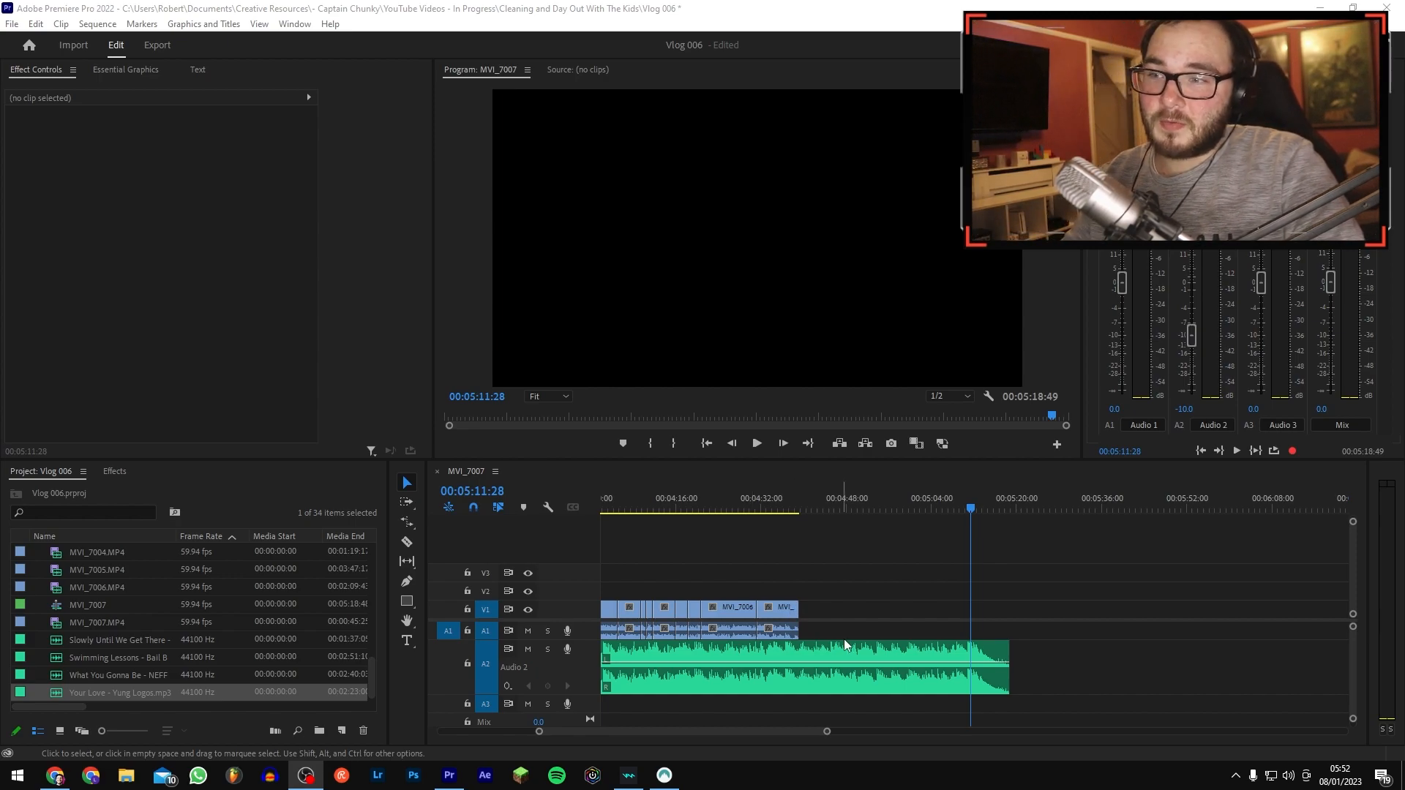
Step: Cut the Your Love music past the end of the last video clip, at about 00:04:55, and delete everything before the cut
click(877, 623)
key(minus)
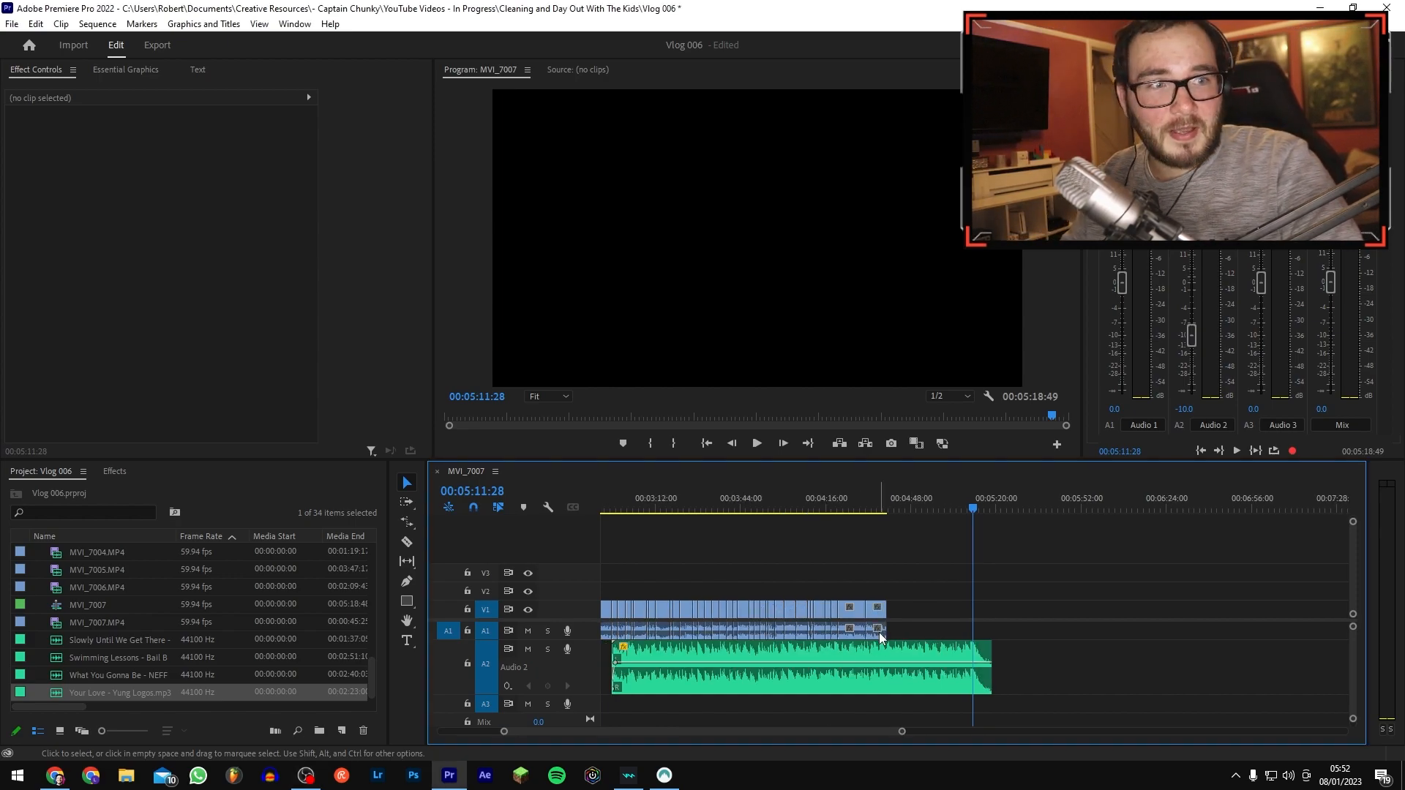
key(equal)
click(877, 656)
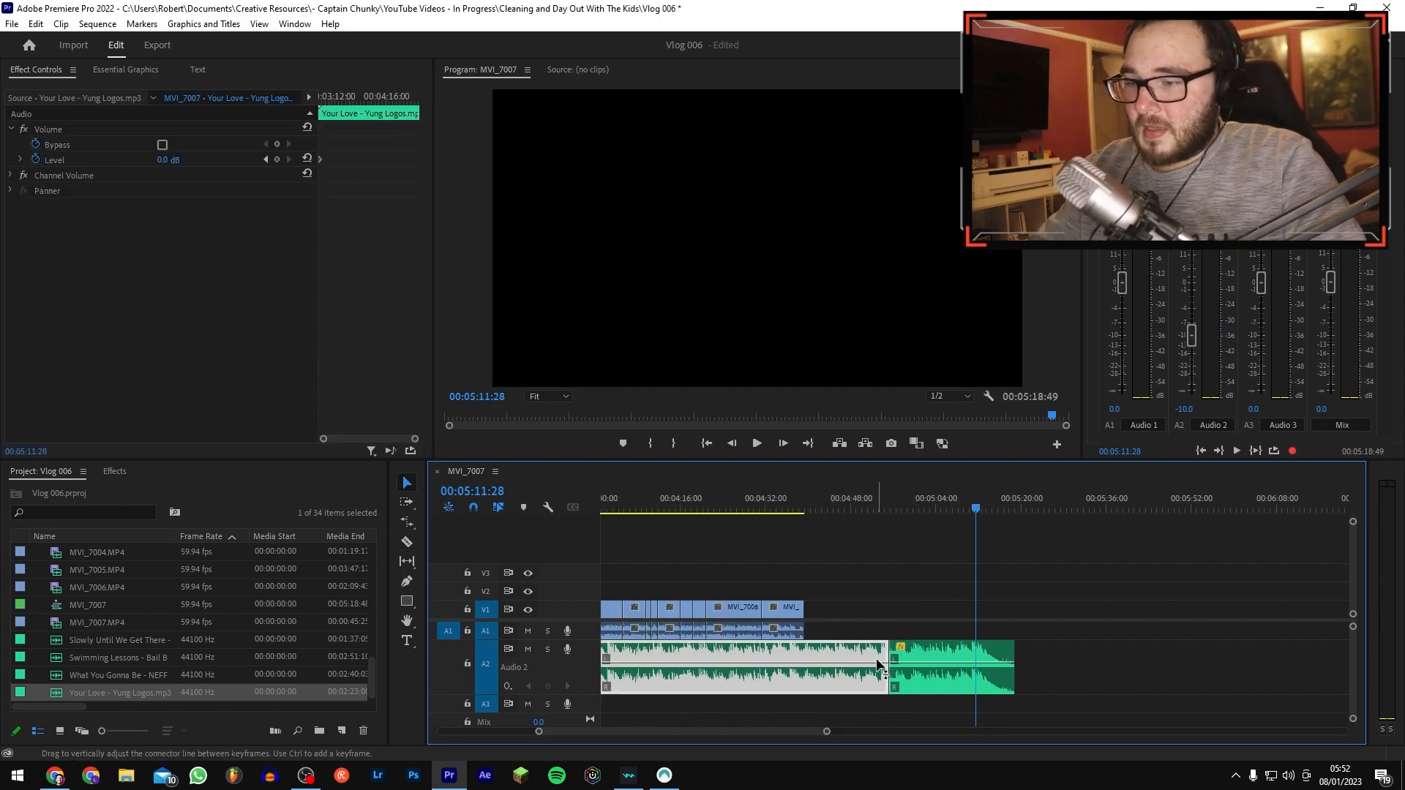
key(Delete)
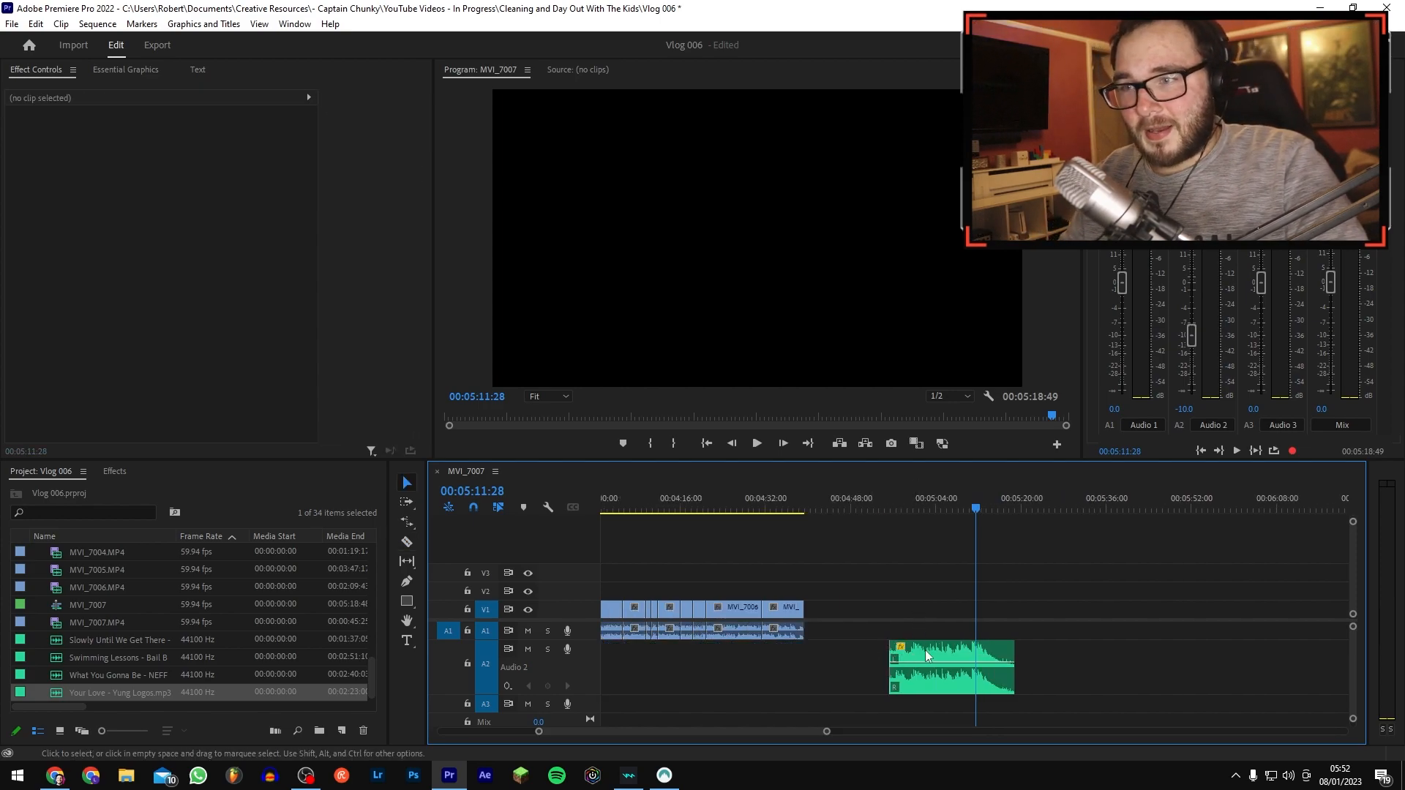
Step: Cut the remaining music at 00:05:10:39, remove the part before it, and move the ending to the end of the last video clip
click(967, 504)
drag(968, 505, 972, 509)
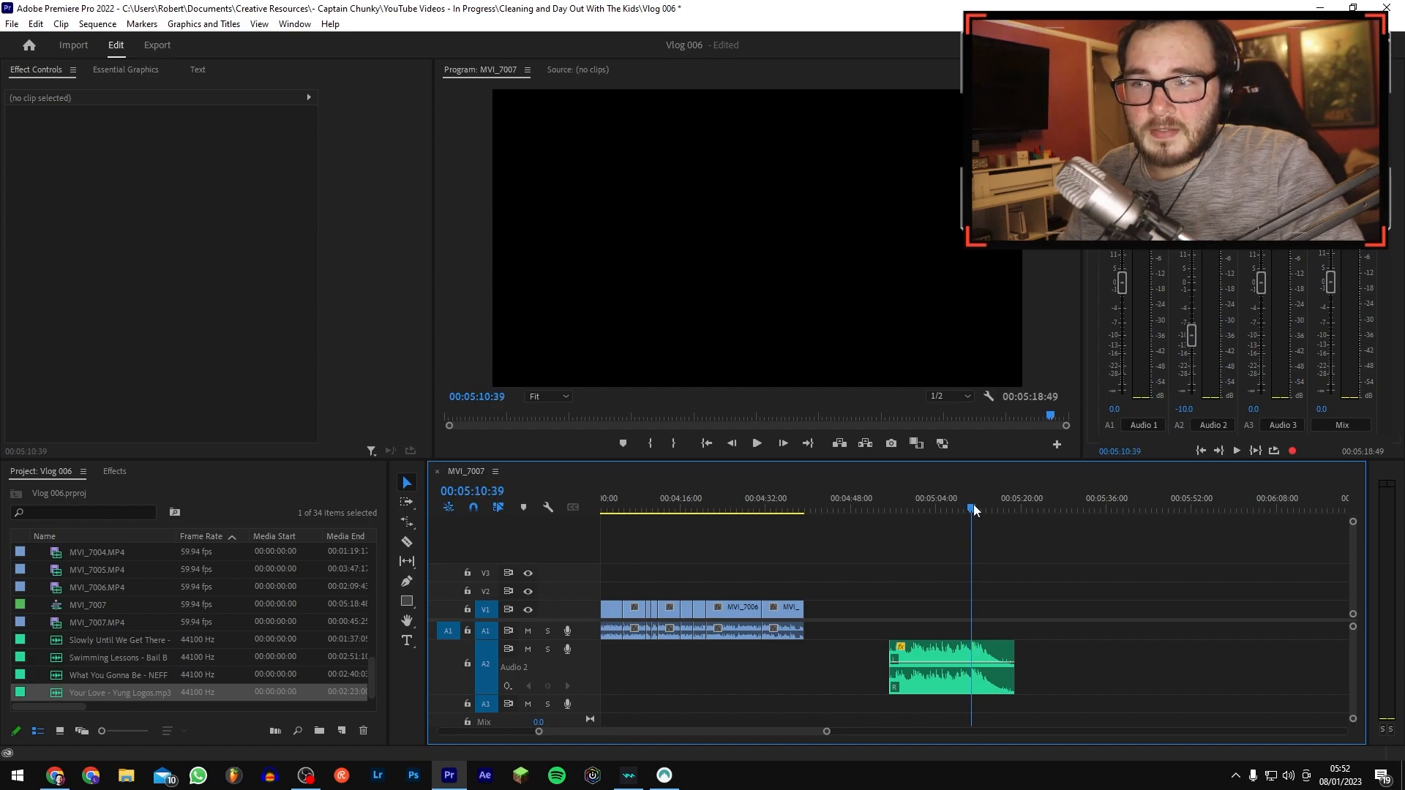
key(ctrl+z)
drag(992, 661, 827, 662)
Step: Play the music ending, cut it at about 00:04:42, delete the first part and move the rest to slightly overlap the last video clip
click(805, 502)
key(space)
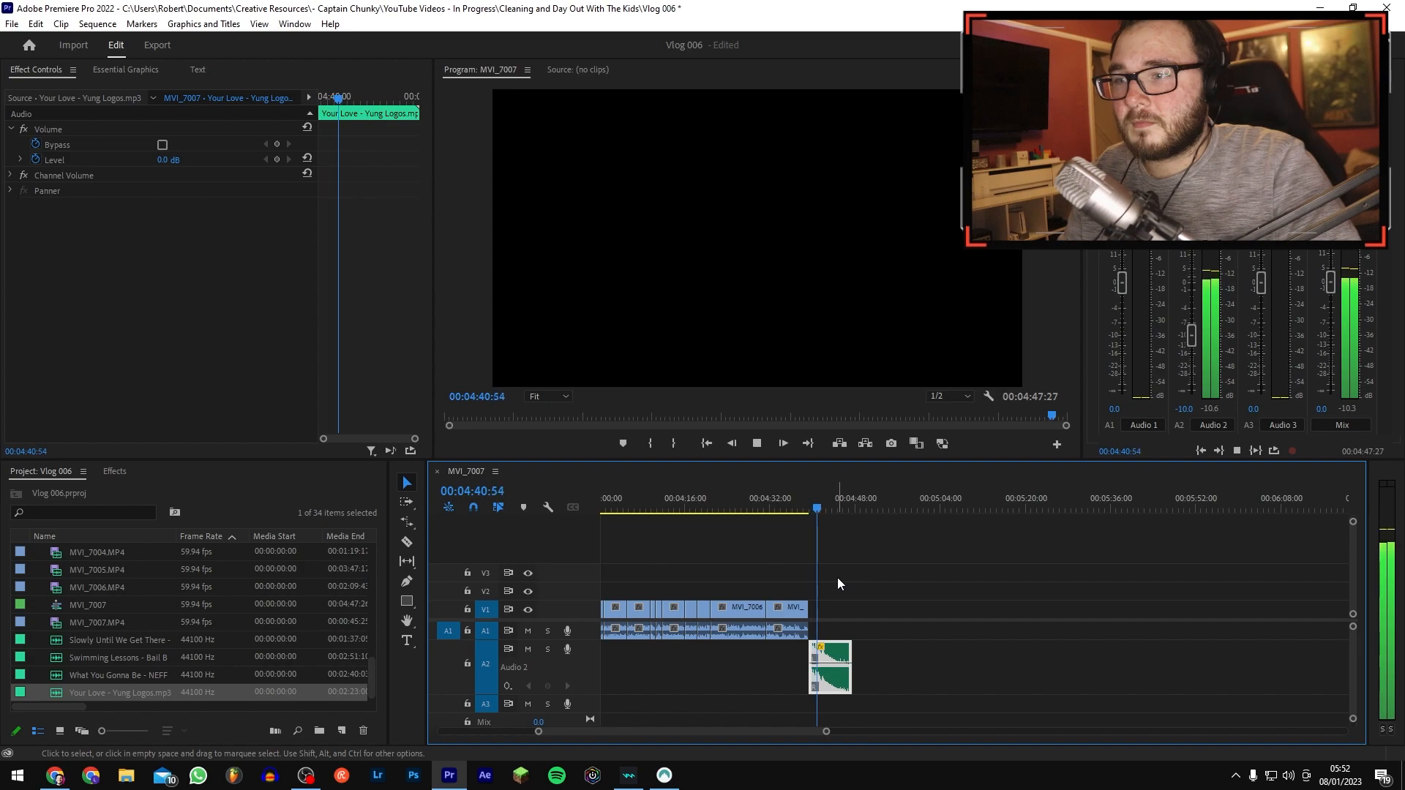
key(=)
key(c)
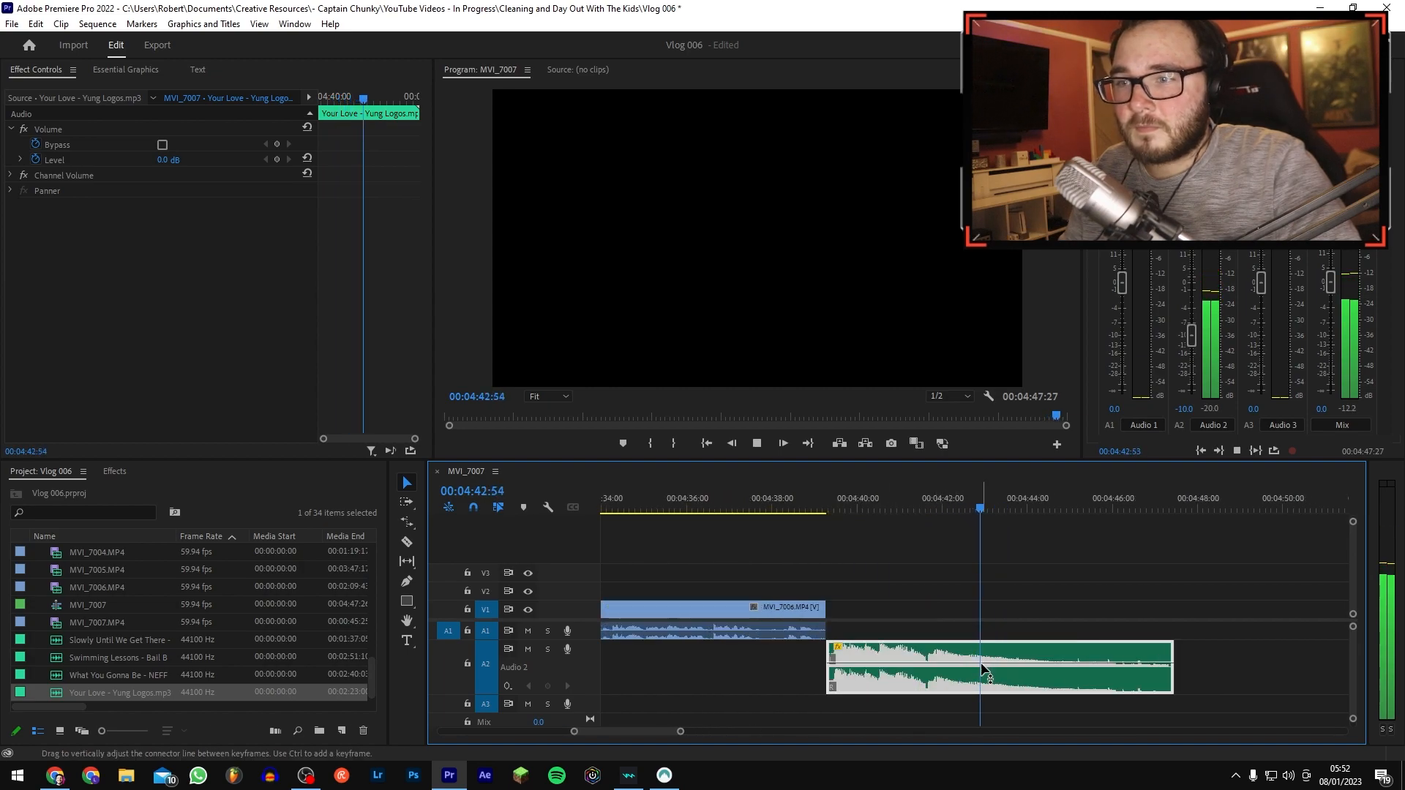
key(space)
click(939, 656)
key(v)
click(878, 666)
key(Delete)
drag(967, 662, 836, 664)
Step: Play the last clip and the shortened music ending from 00:04:37:59
click(778, 499)
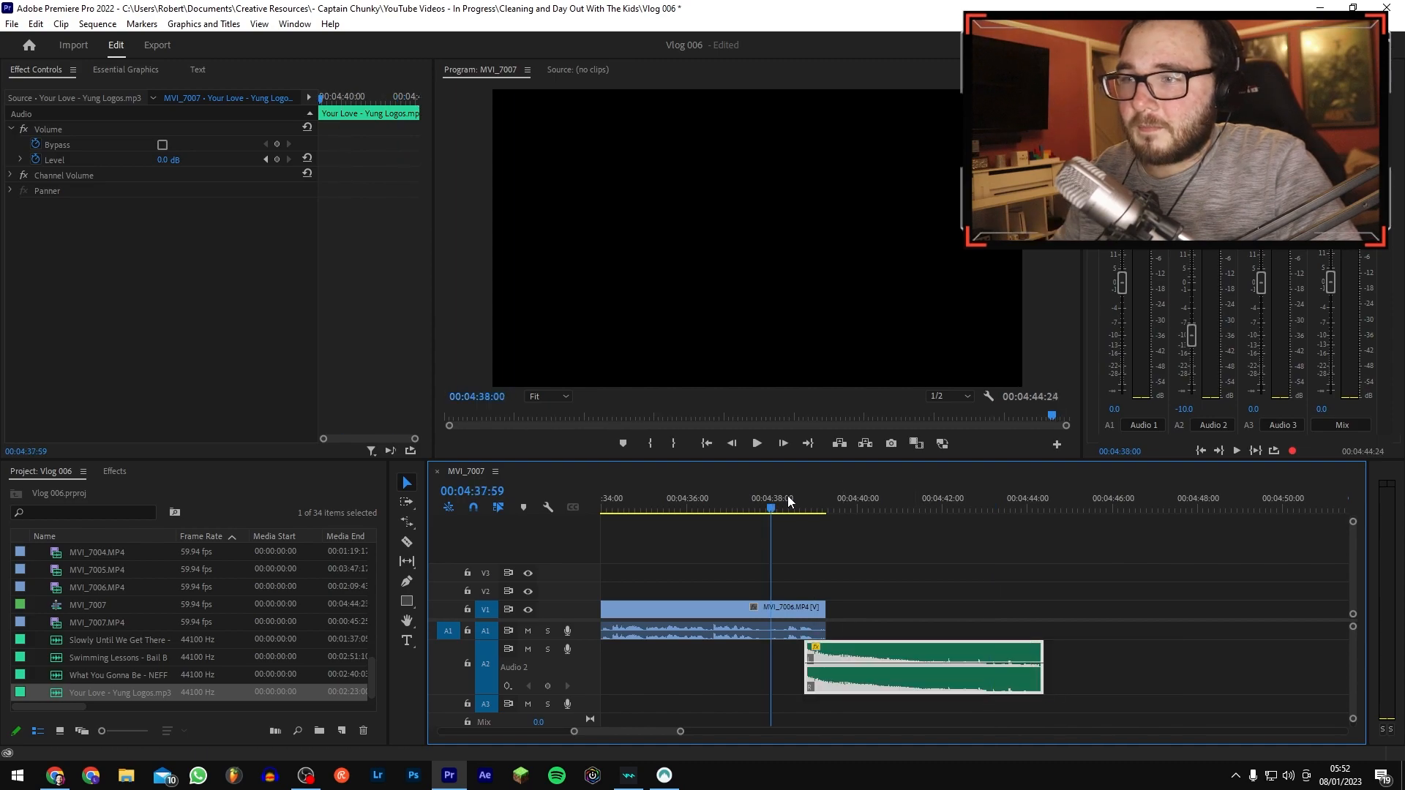
click(865, 564)
key(space)
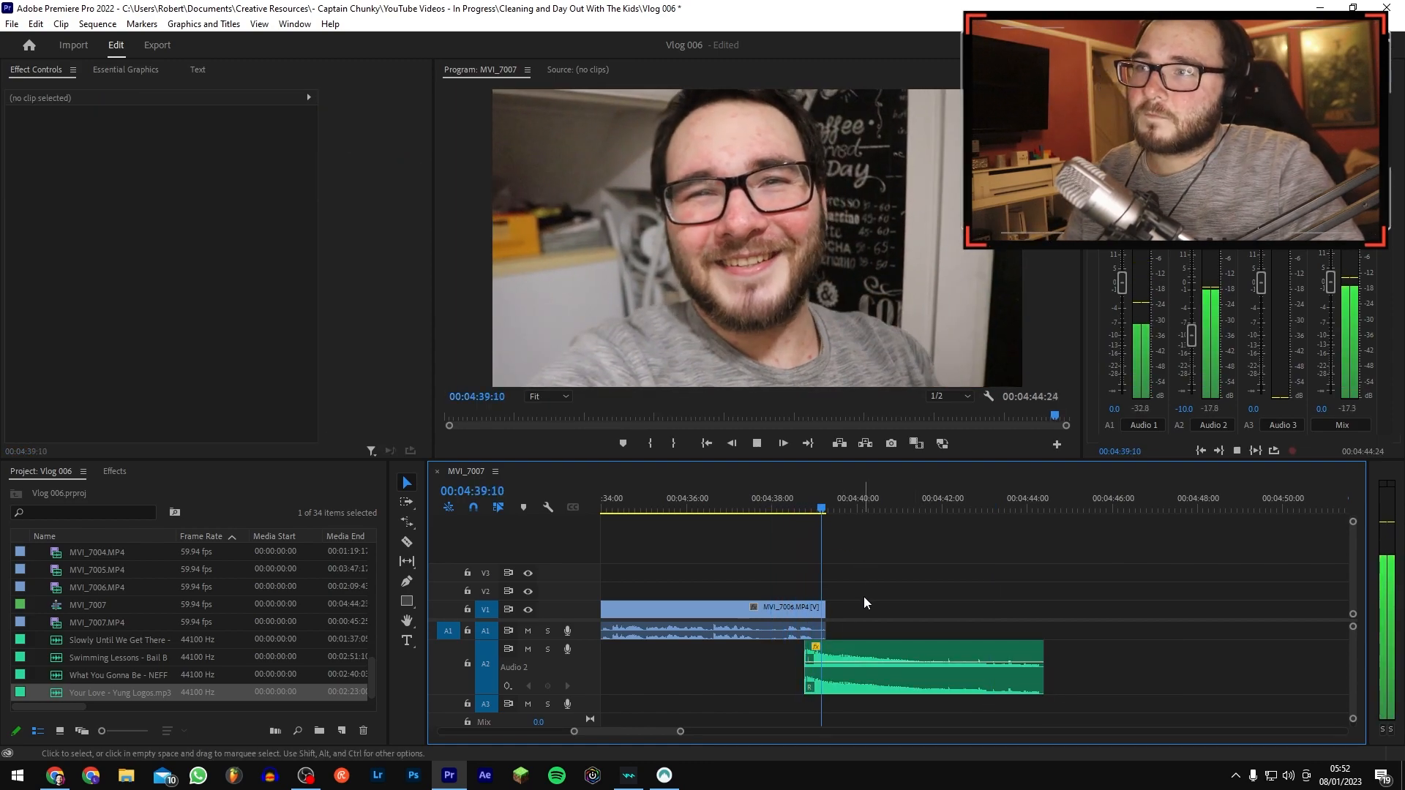
key(space)
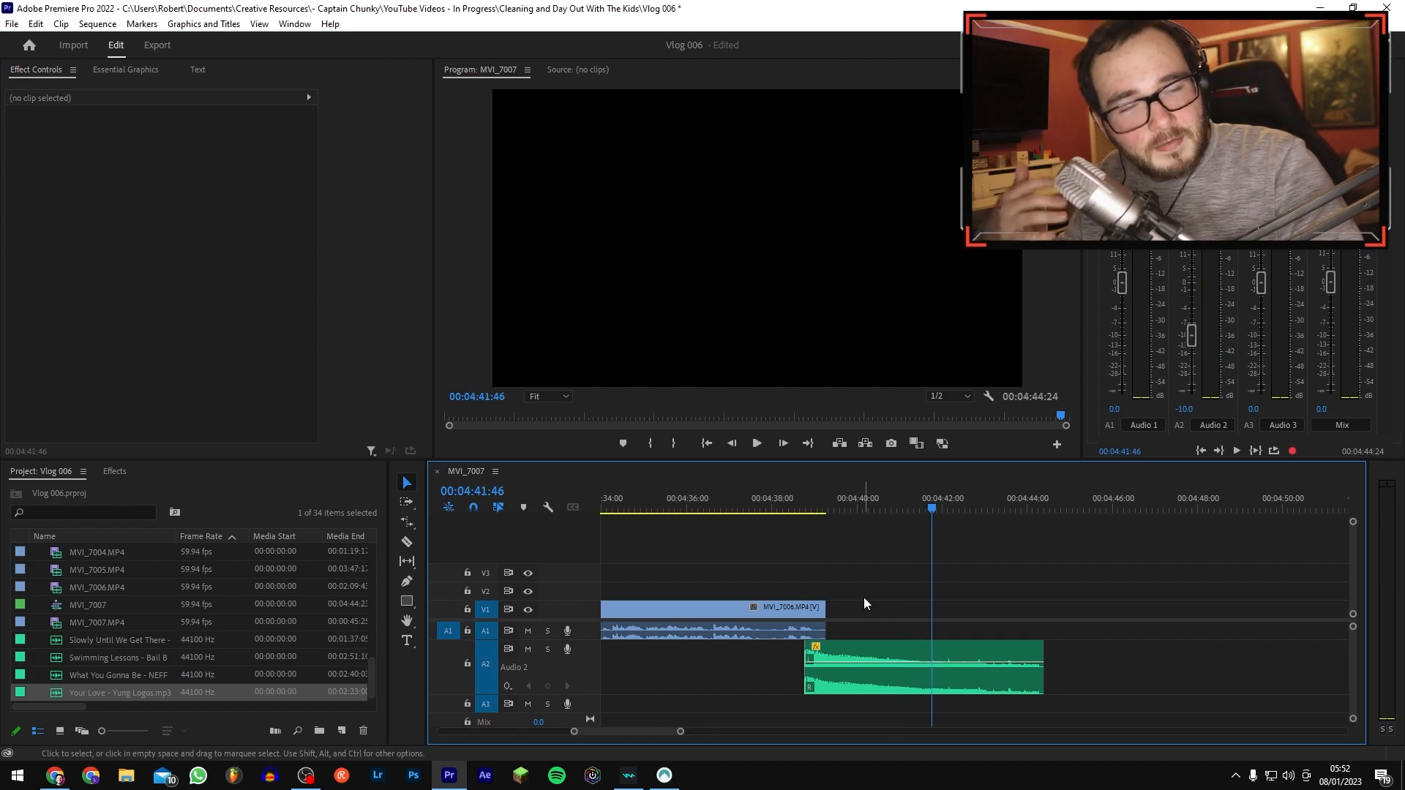
Step: Extend the start of the music ending back to about 00:02:56, shortly after the time-lapse section
key(minus)
key(minus)
key(minus)
drag(964, 668, 678, 666)
click(687, 491)
key(equal)
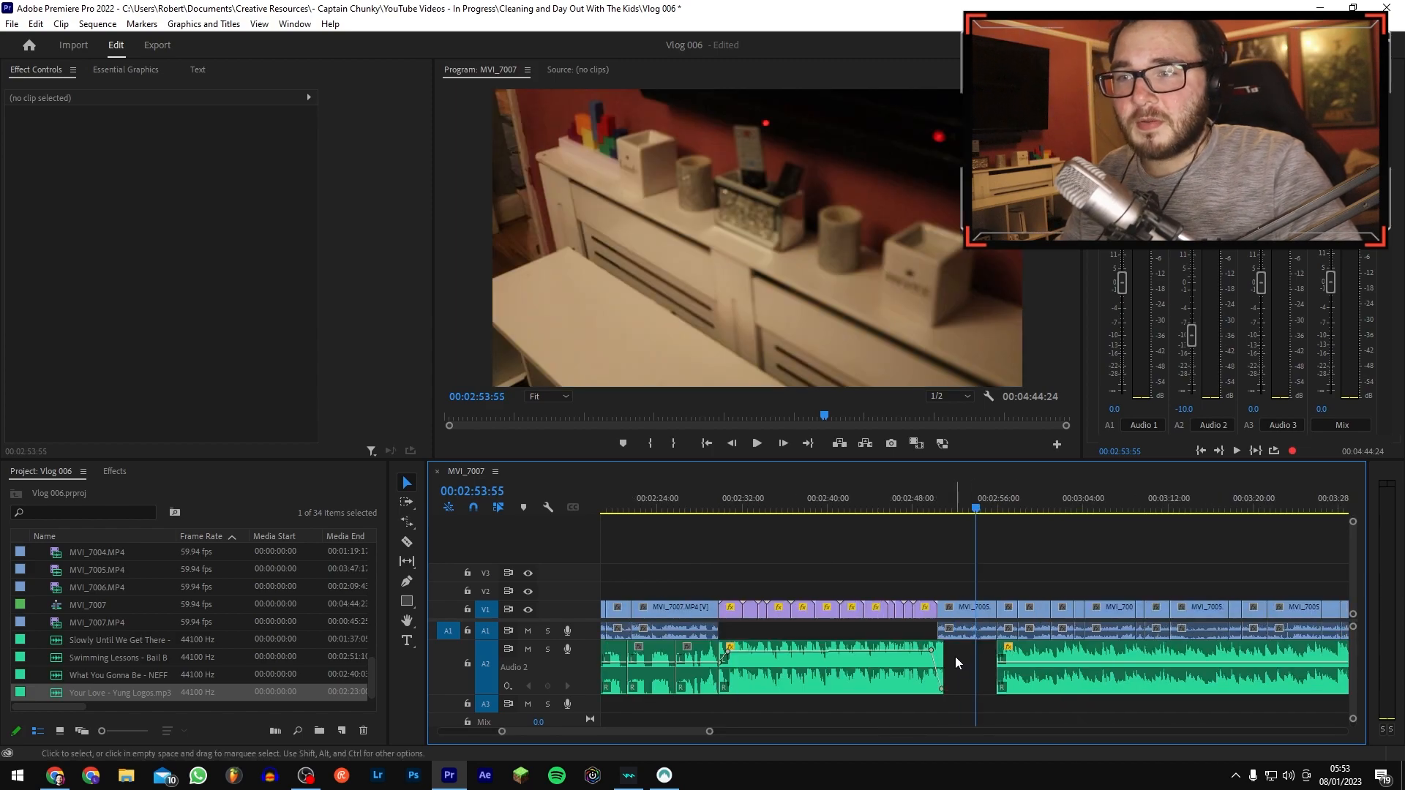
key(minus)
key(minus)
key(minus)
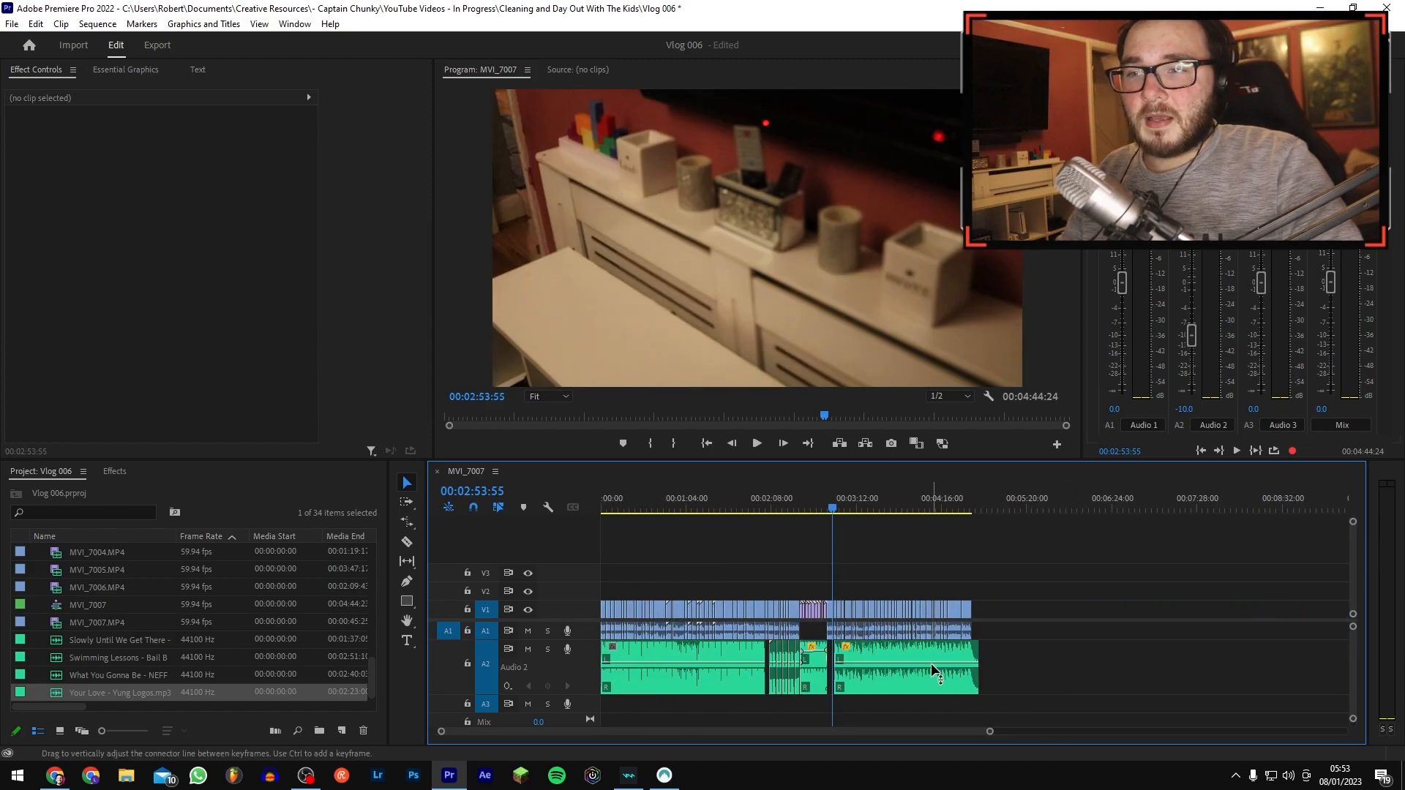
Step: Try a copy of the extended music clip on Audio 3, offset later than the original, and delete that copy
drag(929, 678, 1004, 698)
key(equal)
key(minus)
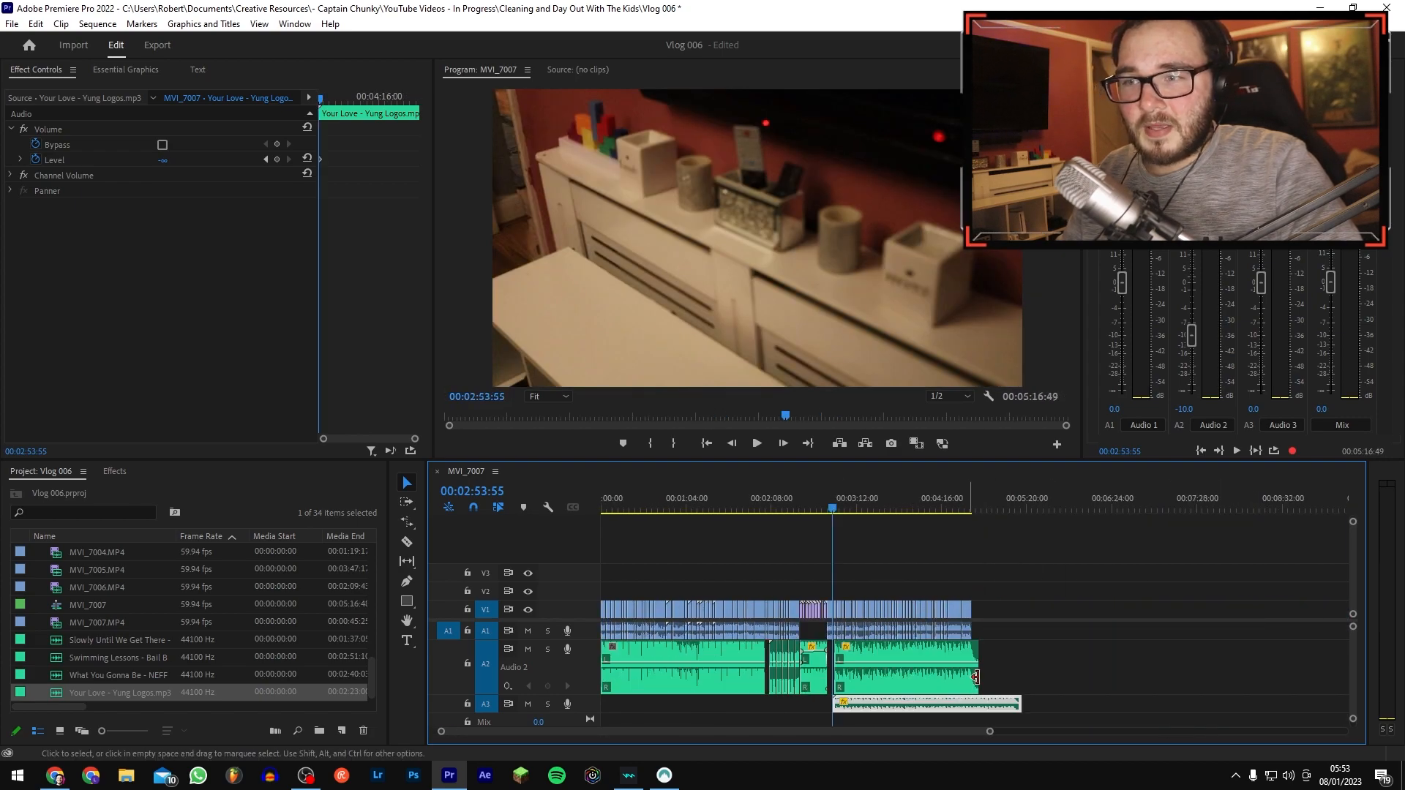
key(equal)
drag(1134, 486, 1295, 485)
key(equal)
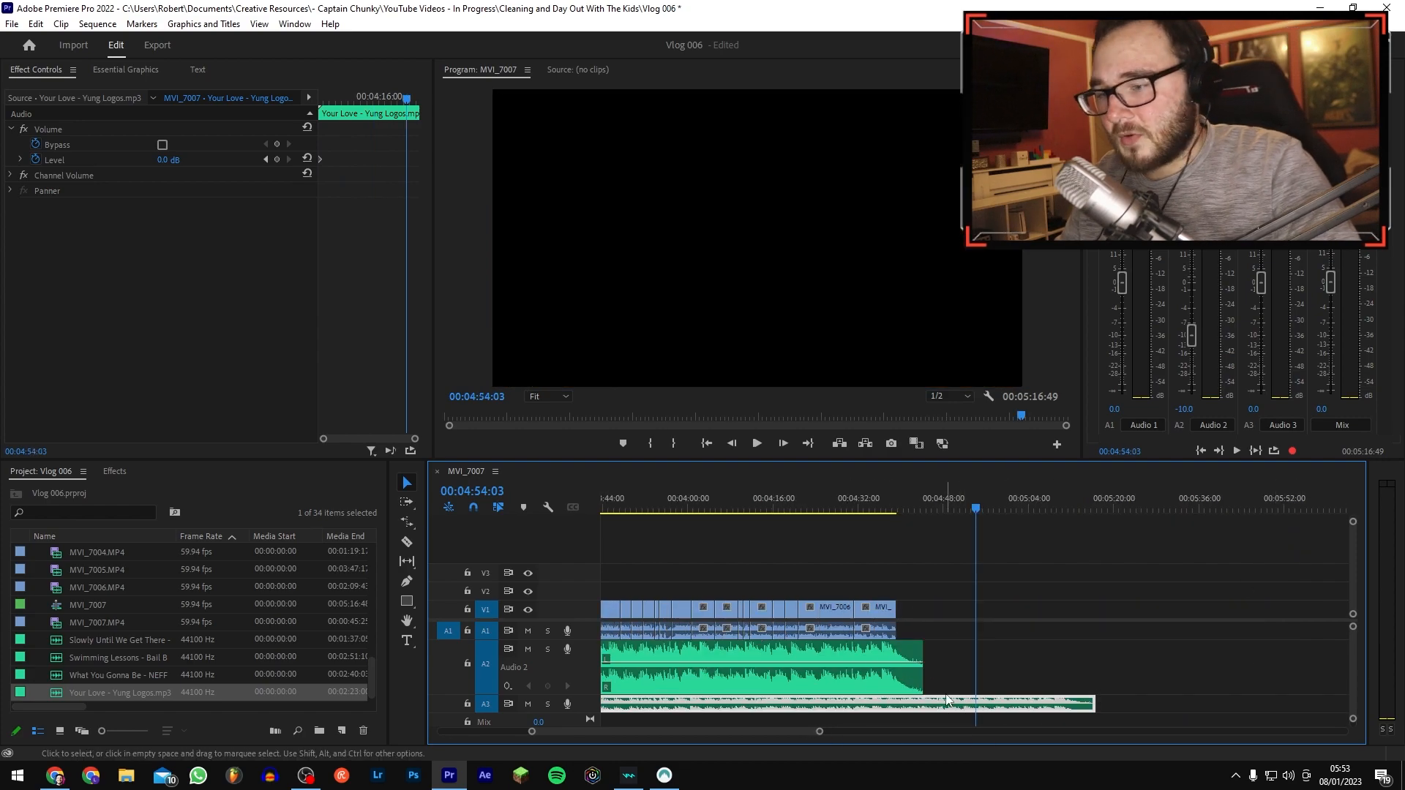
key(Delete)
Step: Play the end of the last video clip with the realigned music
key(minus)
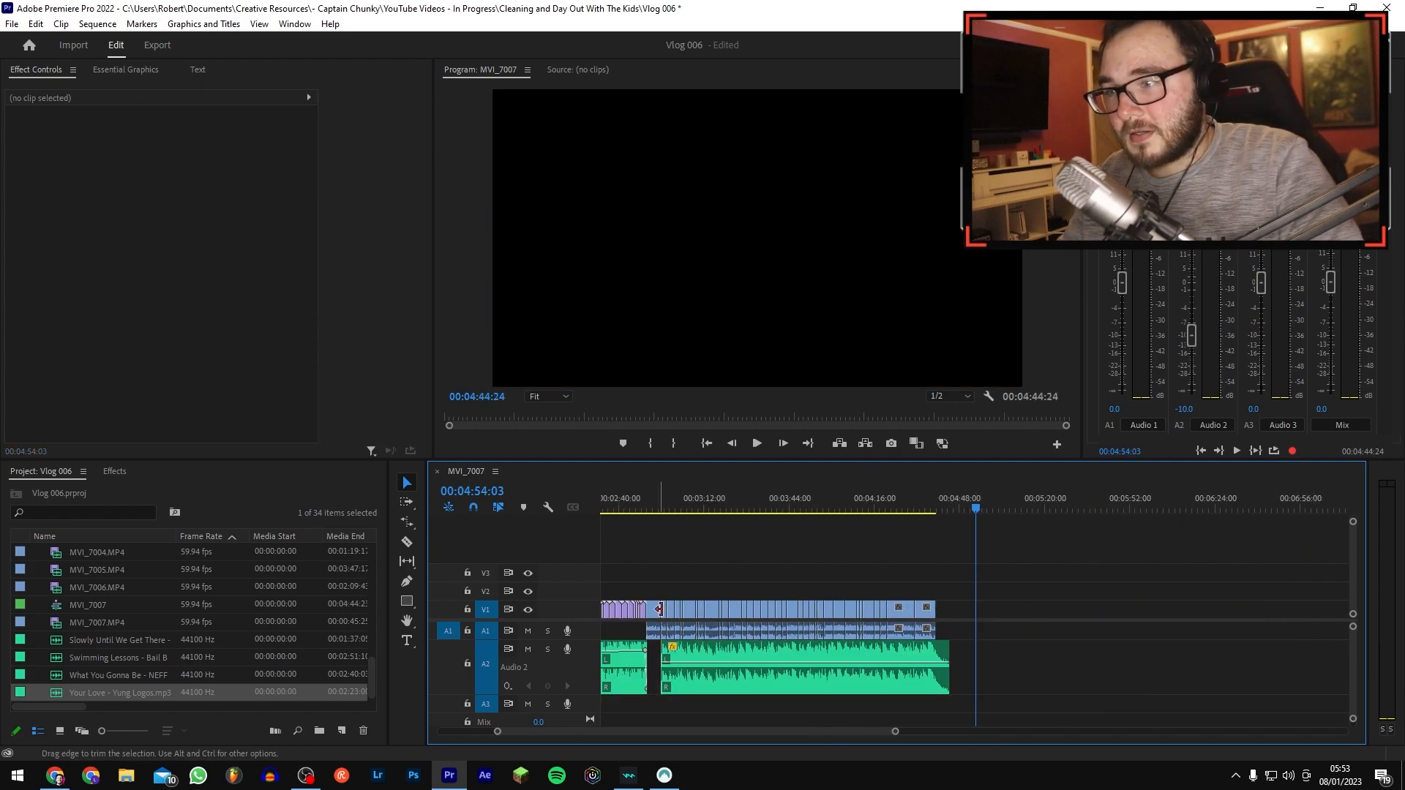
key(minus)
click(946, 509)
key(space)
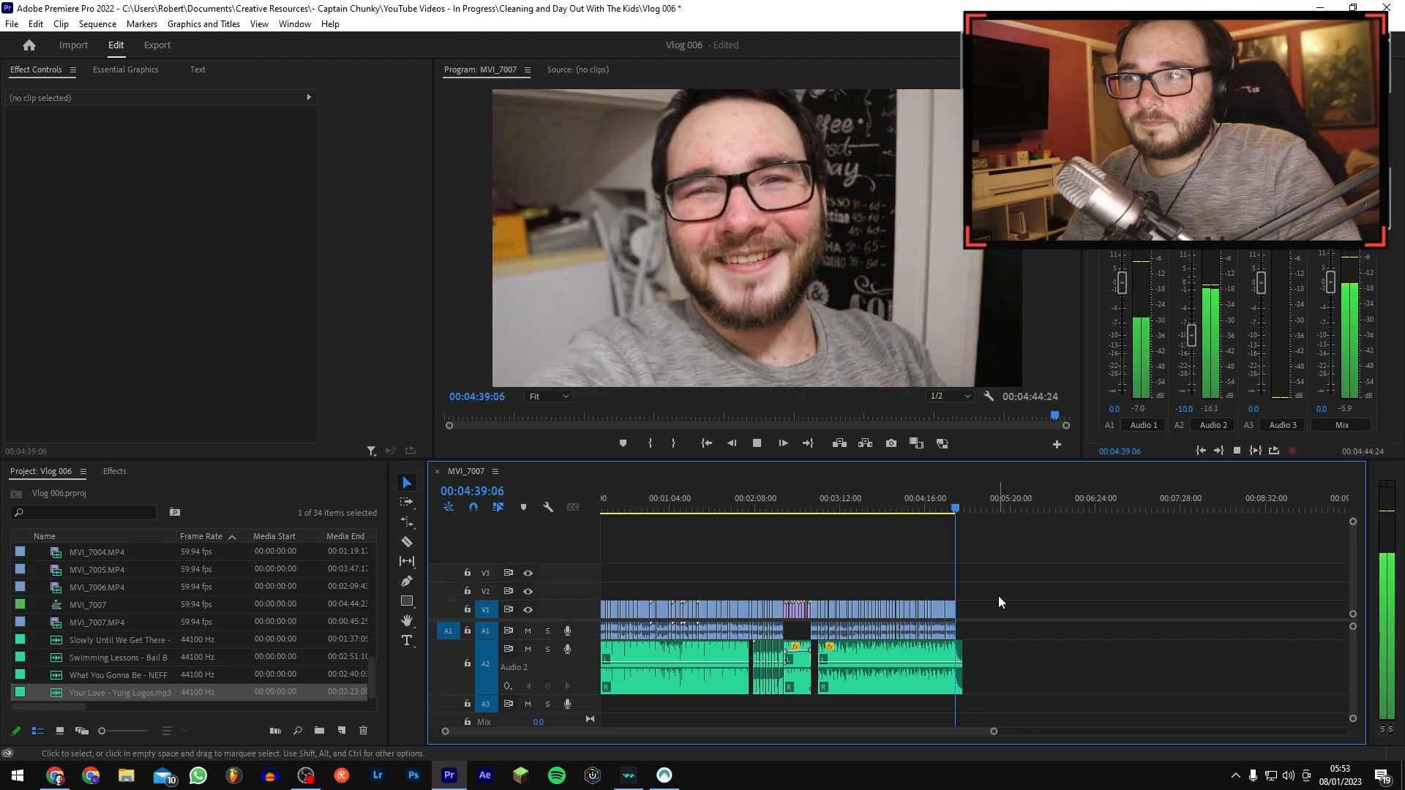
key(space)
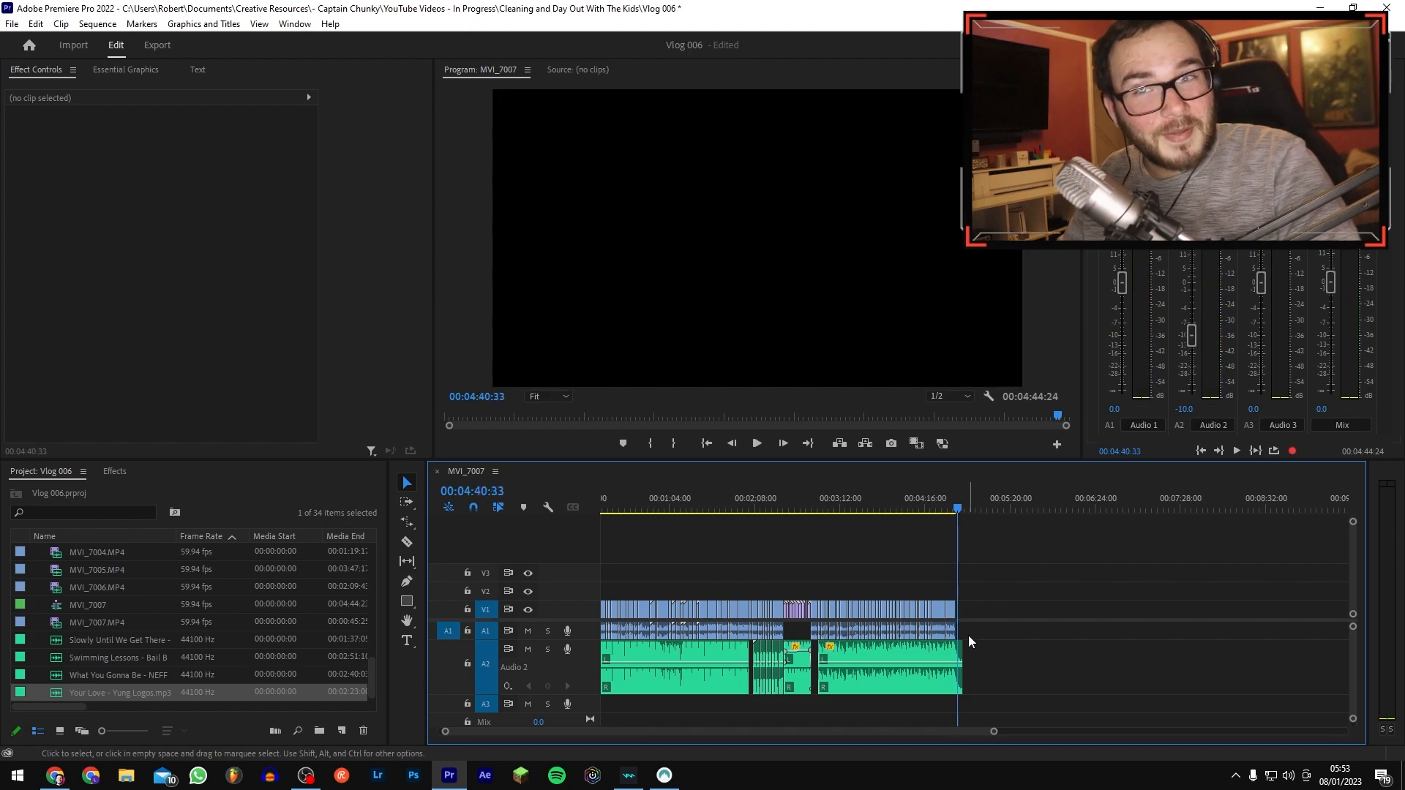
Step: Extend the start of the last music clip back to 00:02:52:43, under the first MVI_7005.MP4 clip
key(equal)
click(690, 505)
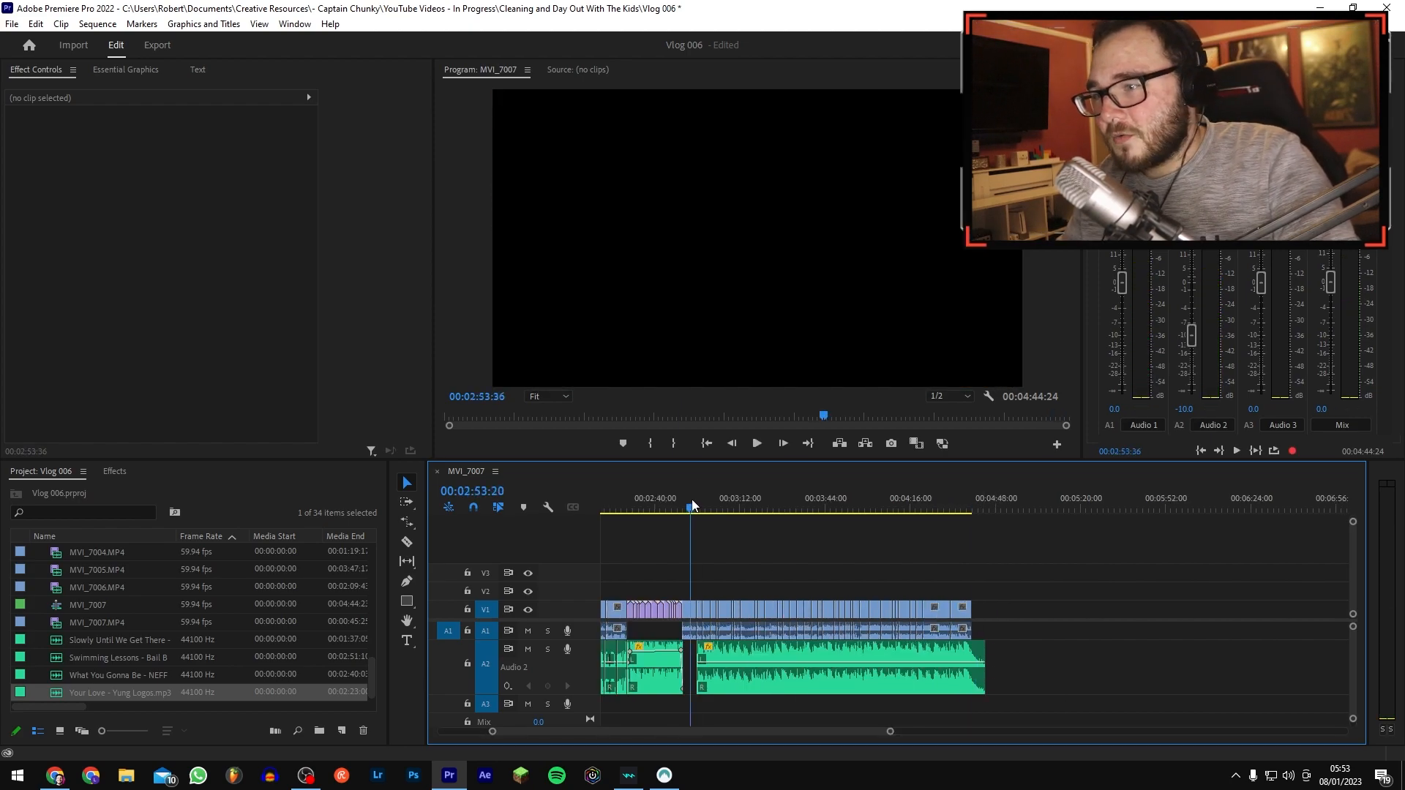
key(equal)
key(equal)
key(equal)
drag(1032, 662, 963, 662)
Step: Lower the first volume keyframe and move it to the start of the last music clip to make it fade in
key(equal)
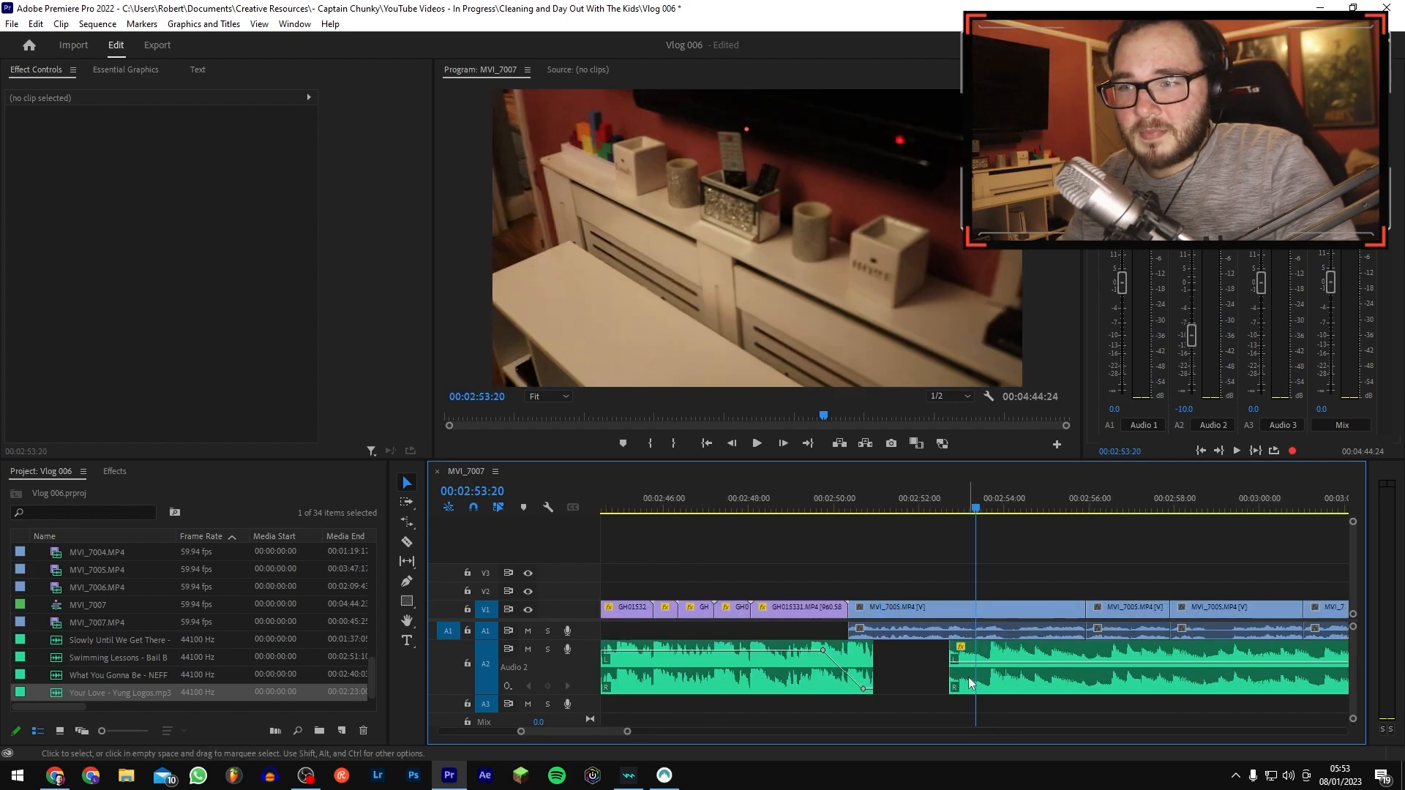
double_click(973, 668)
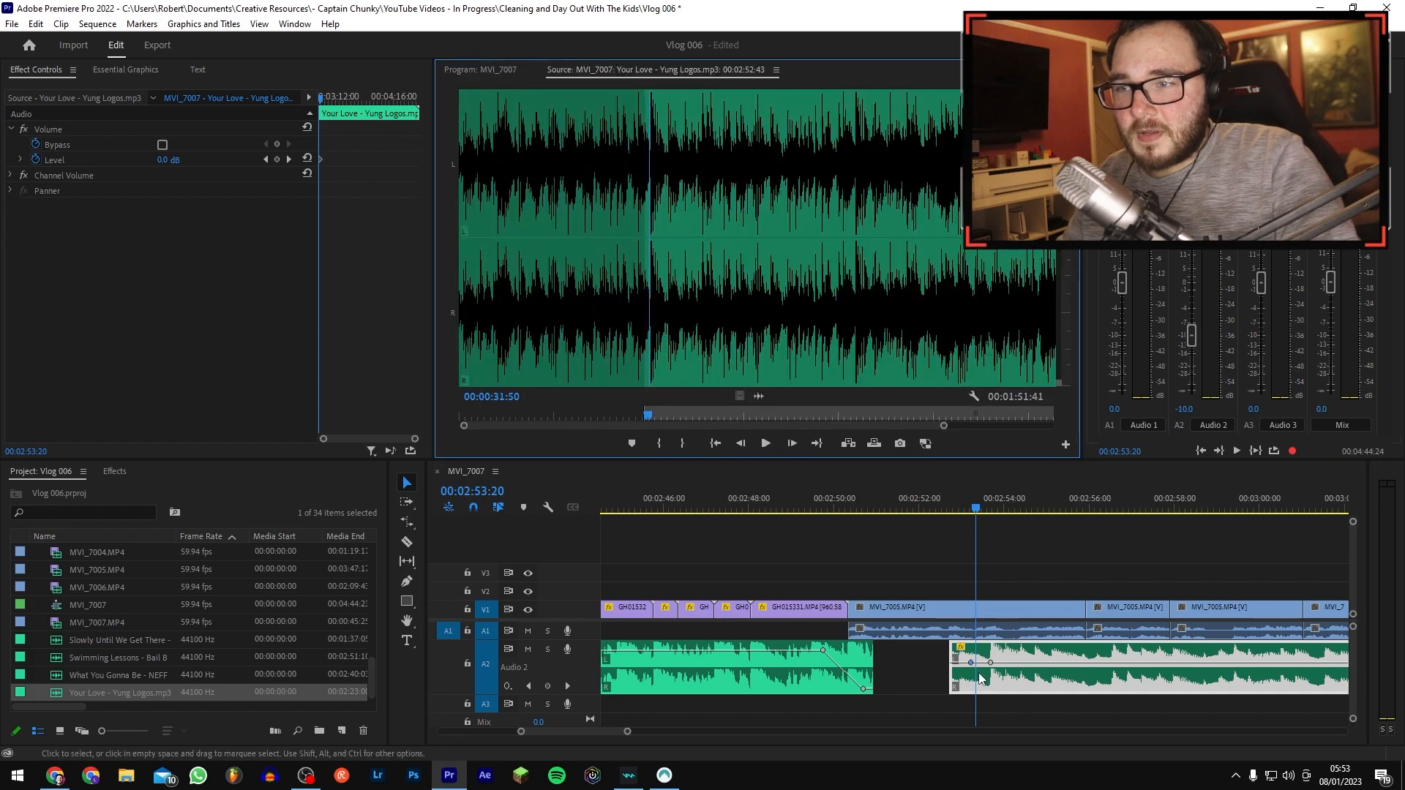
drag(970, 662, 953, 686)
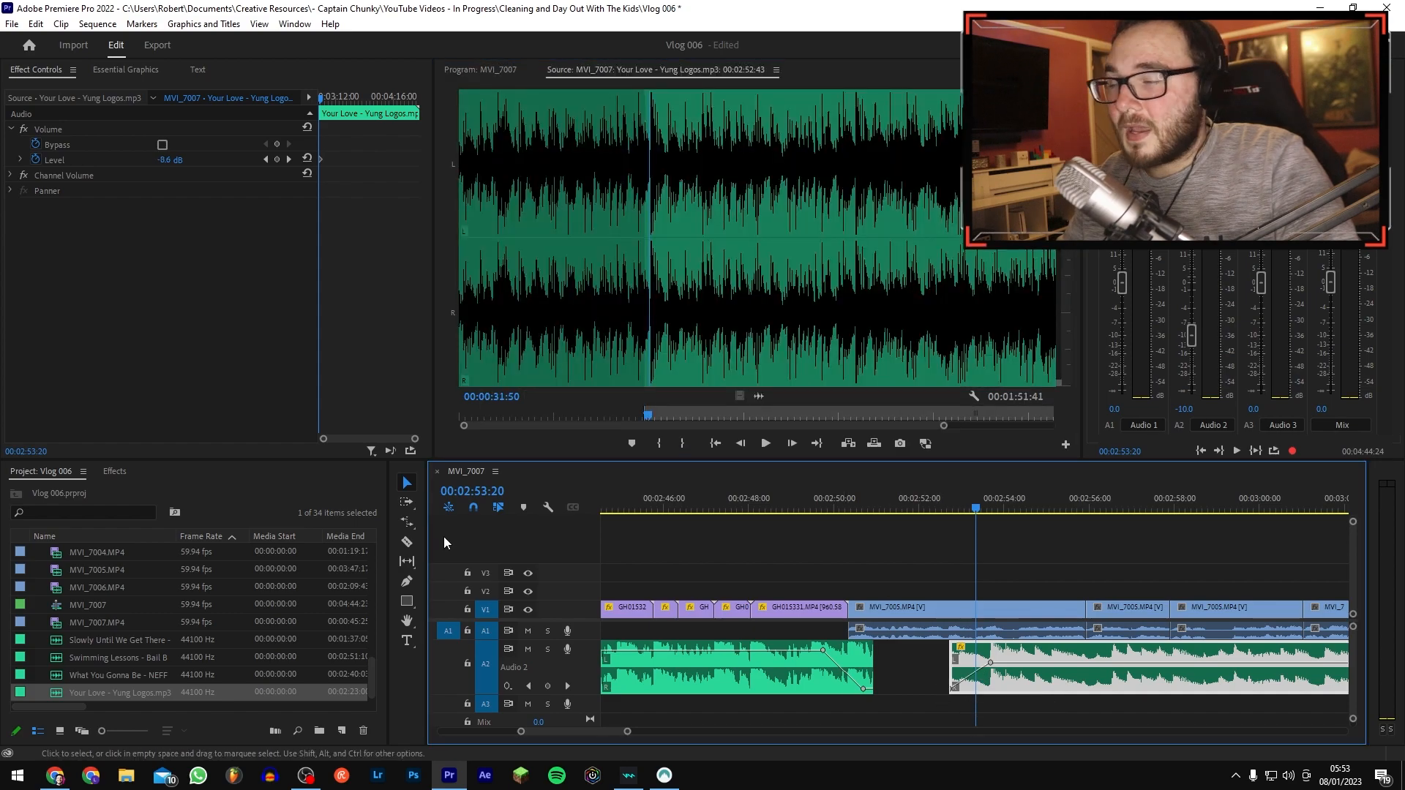
Step: Apply a Constant Gain crossfade to the start of the last music clip and lengthen it to 00:00:02:24
click(122, 471)
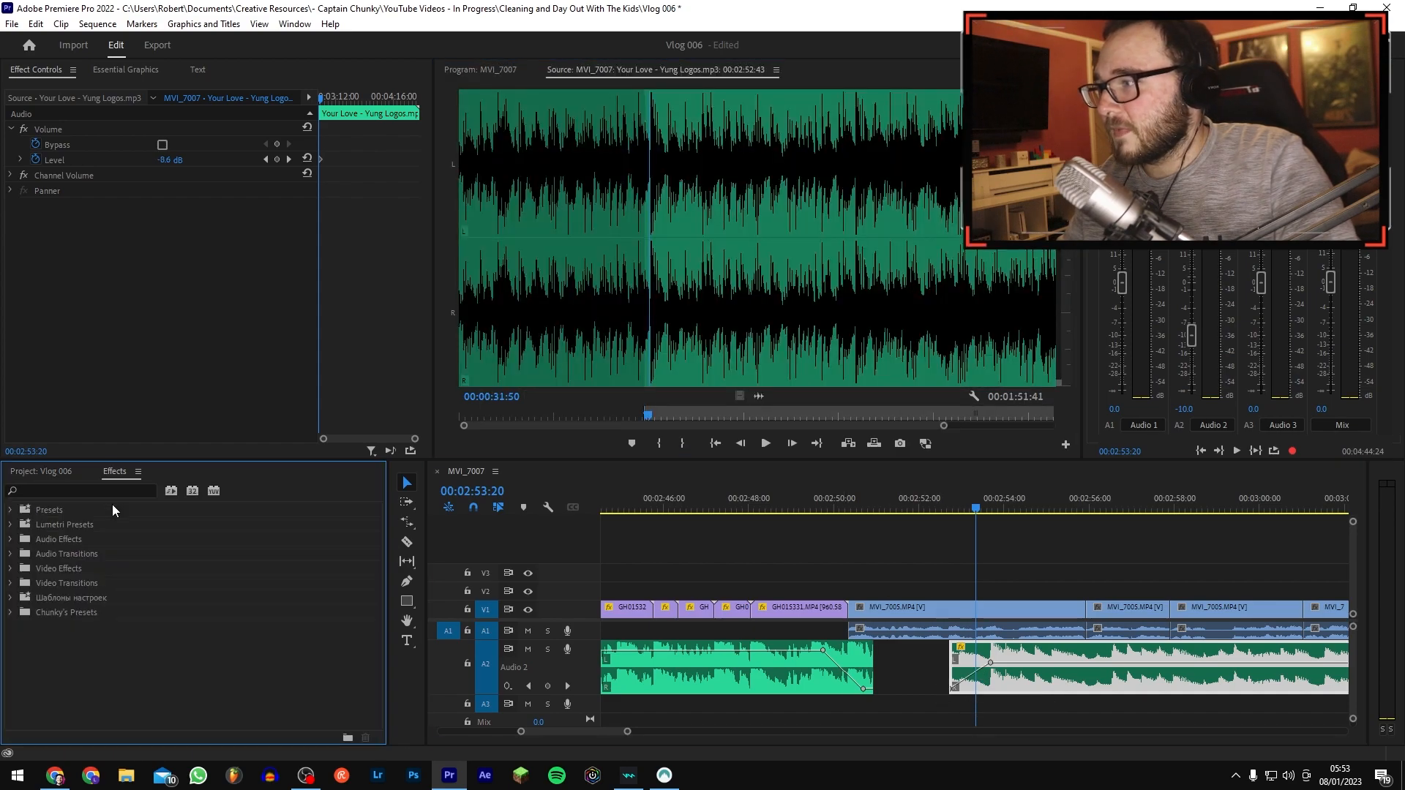
click(11, 555)
click(20, 569)
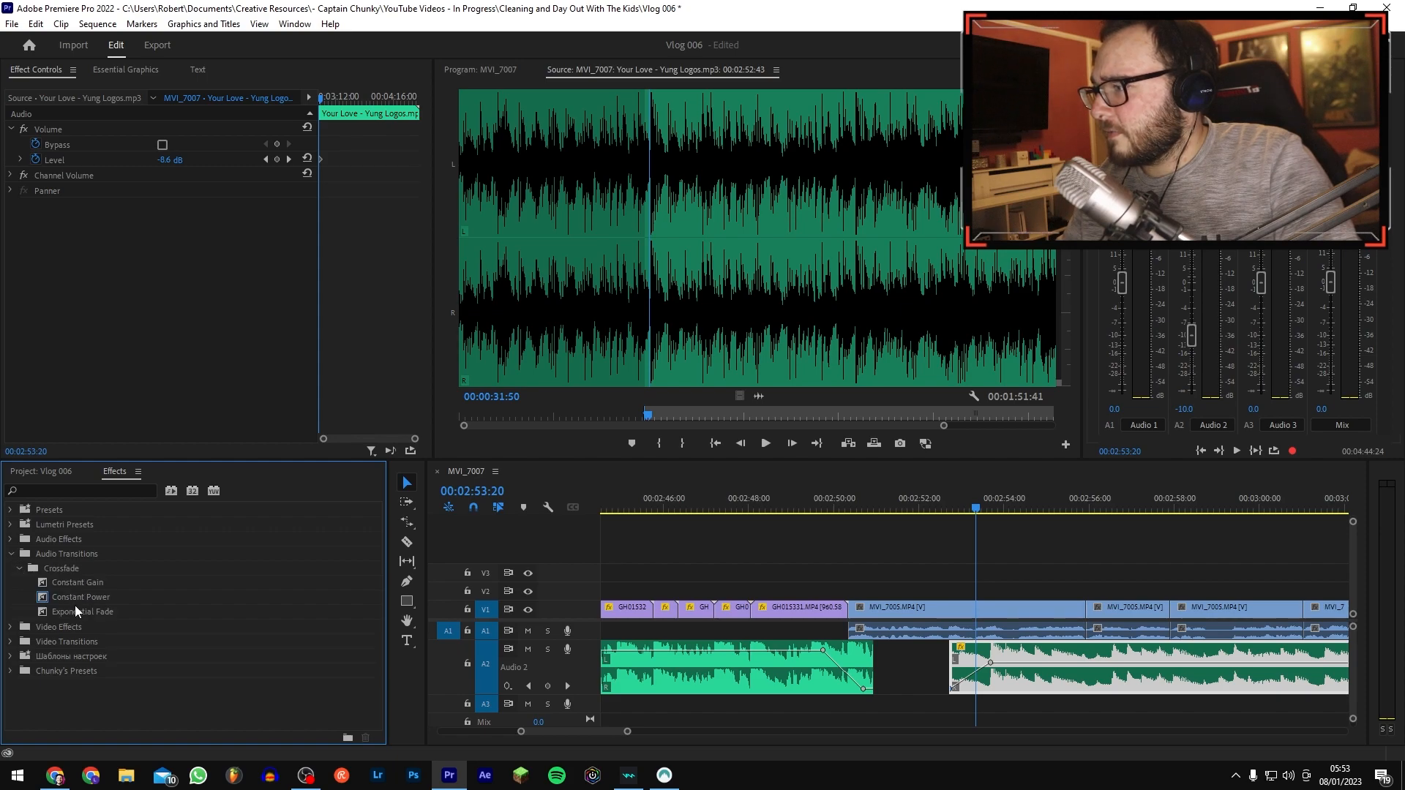
drag(85, 609, 782, 646)
drag(1006, 660, 30, 549)
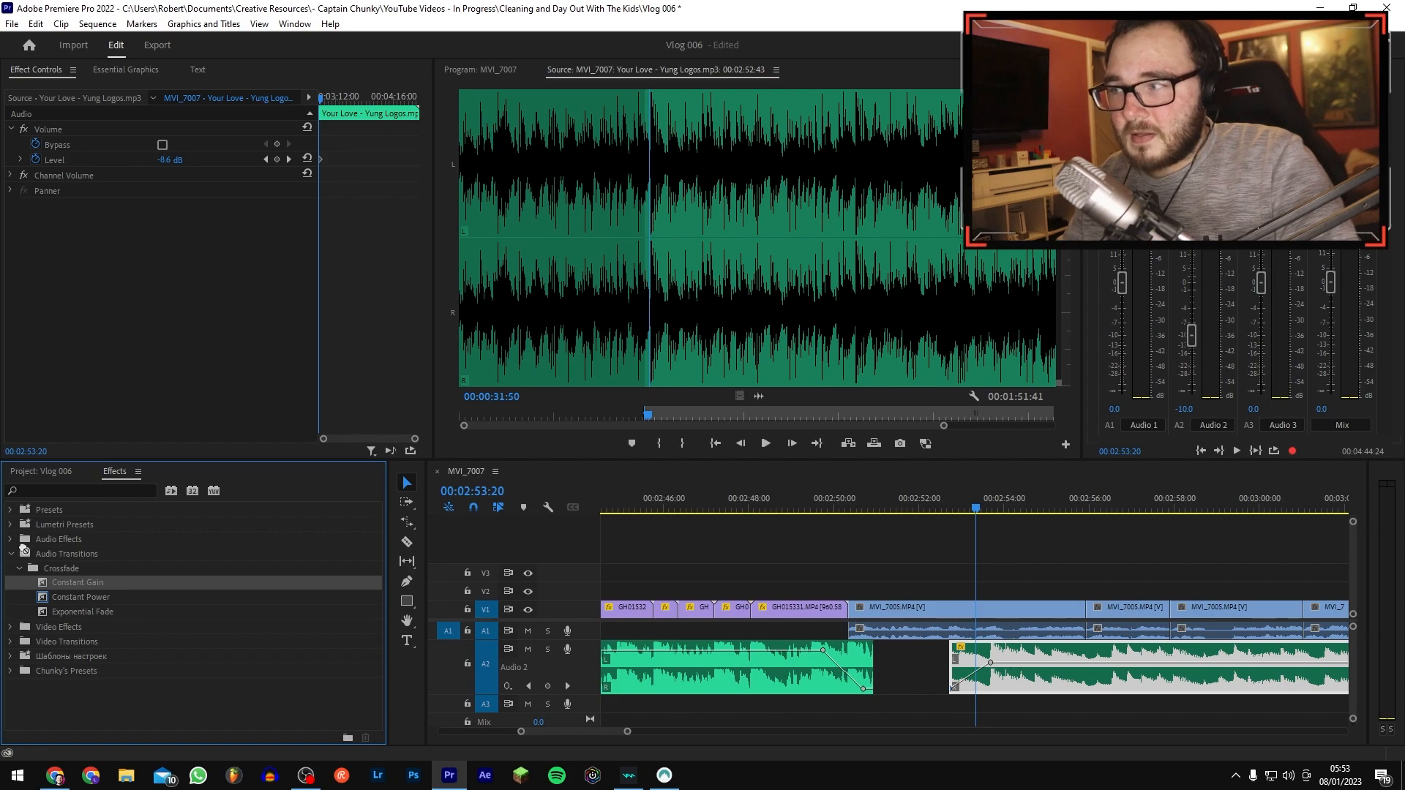
drag(169, 586, 789, 651)
click(911, 666)
drag(973, 670, 1051, 668)
Step: Play the music's fade-in under MVI_7005.MP4 from 00:02:52:40
click(948, 508)
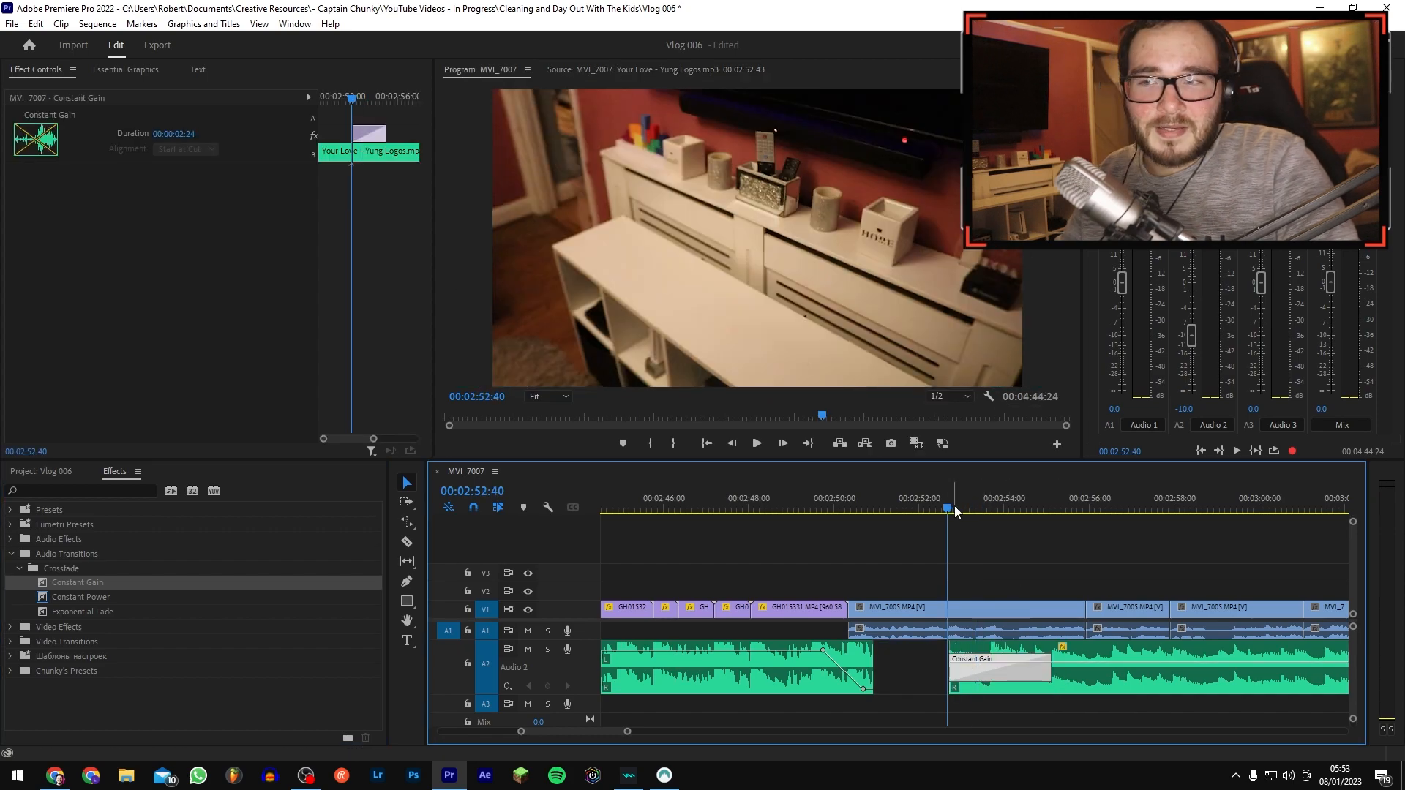
key(space)
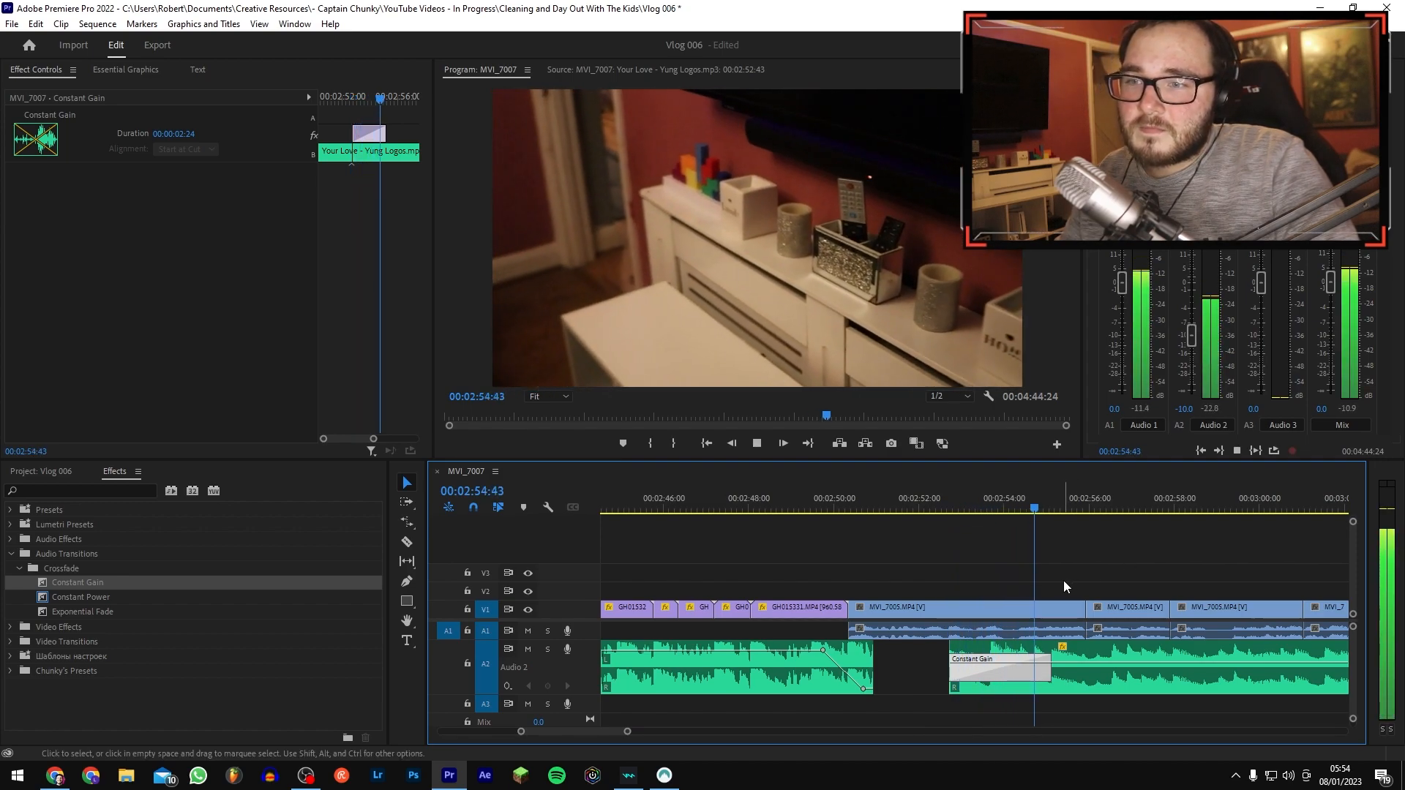
key(minus)
key(minus)
key(minus)
key(minus)
key(minus)
key(minus)
key(minus)
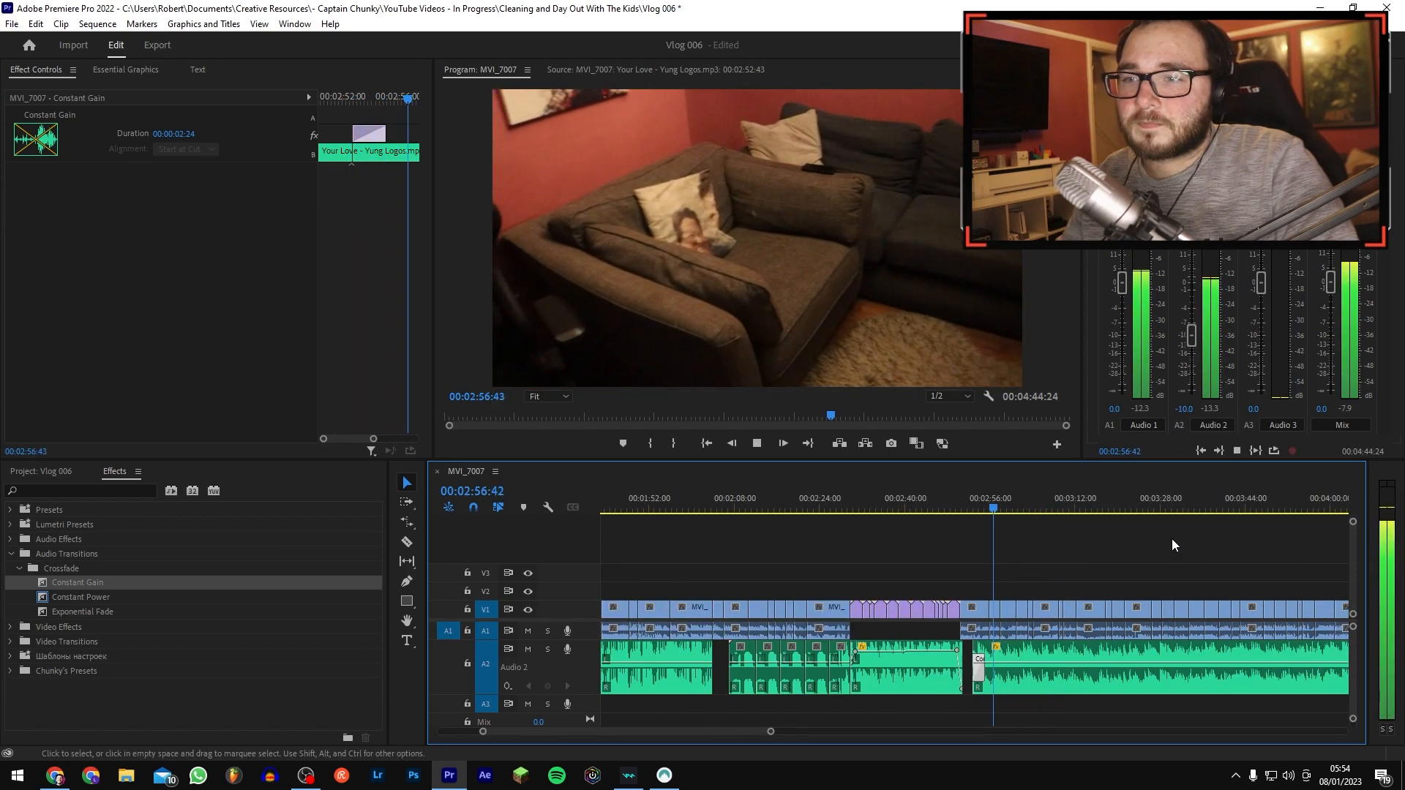
click(1073, 545)
key(space)
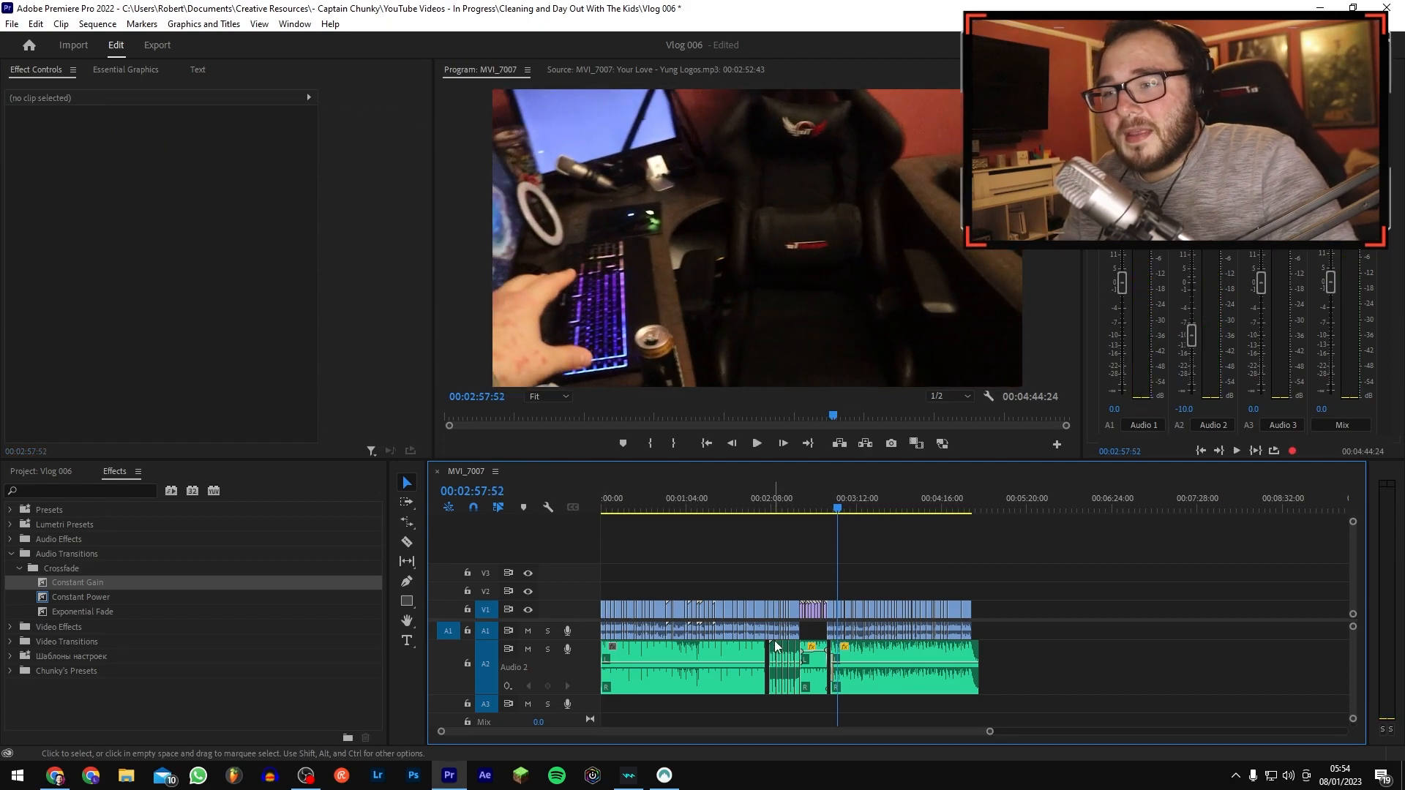
Step: Lower the last music clip's volume line, to about -2.1 dB, and deselect the clip
drag(859, 658, 860, 665)
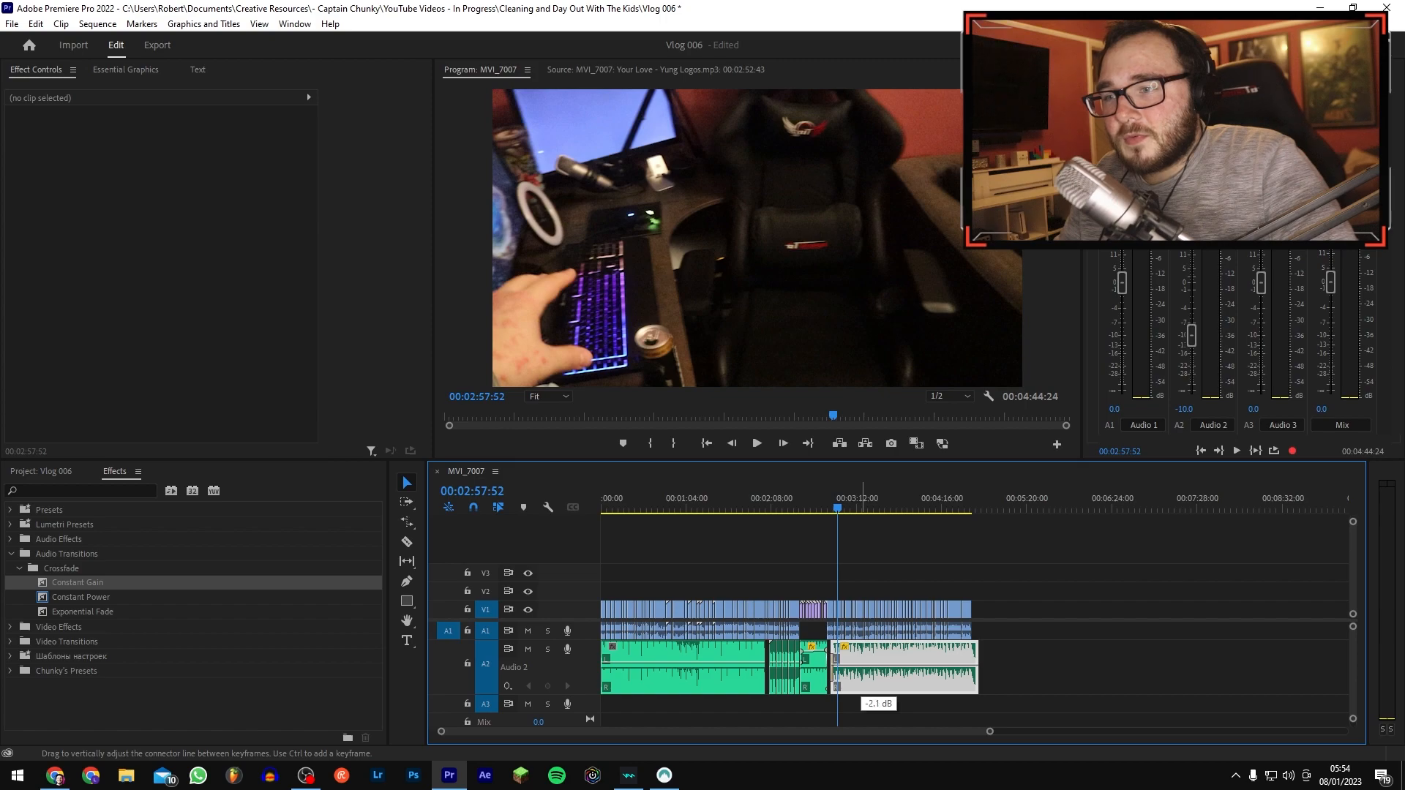
click(1205, 597)
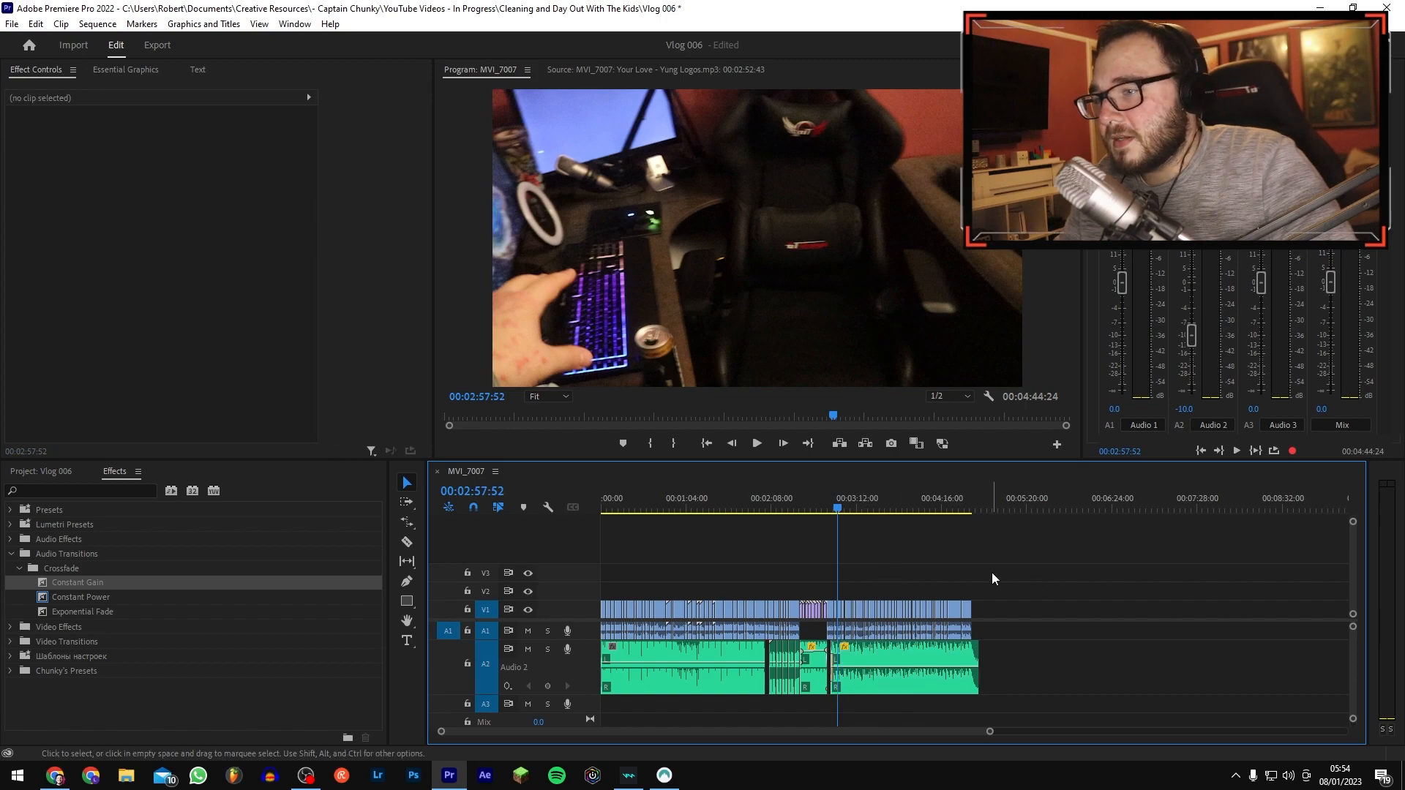
Step: Examine the music's tail after the last video clip around 00:04:41:48, and review the whole sequence
key(=)
key(=)
key(=)
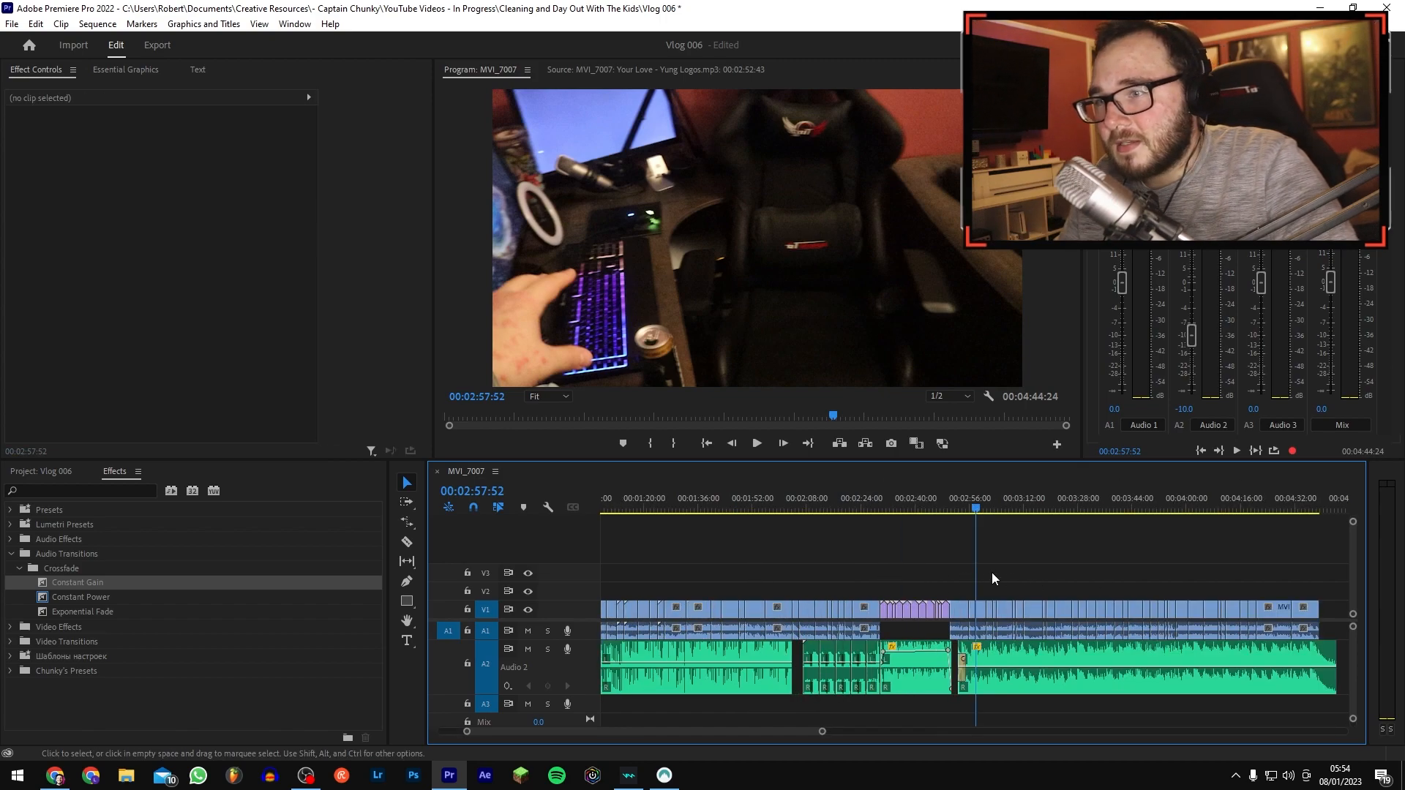
click(1077, 497)
key(=)
key(=)
key(=)
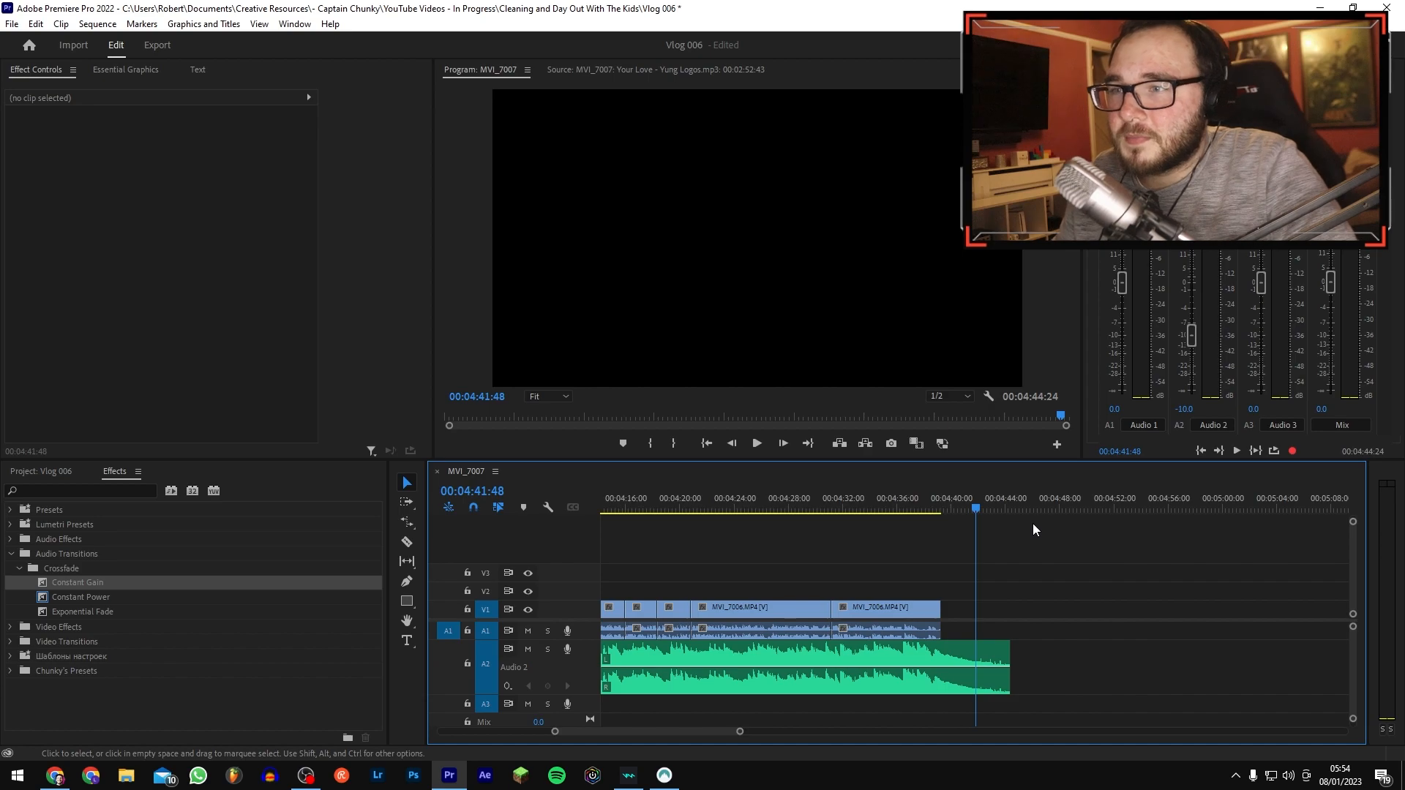
key(minus)
key(minus)
key(minus)
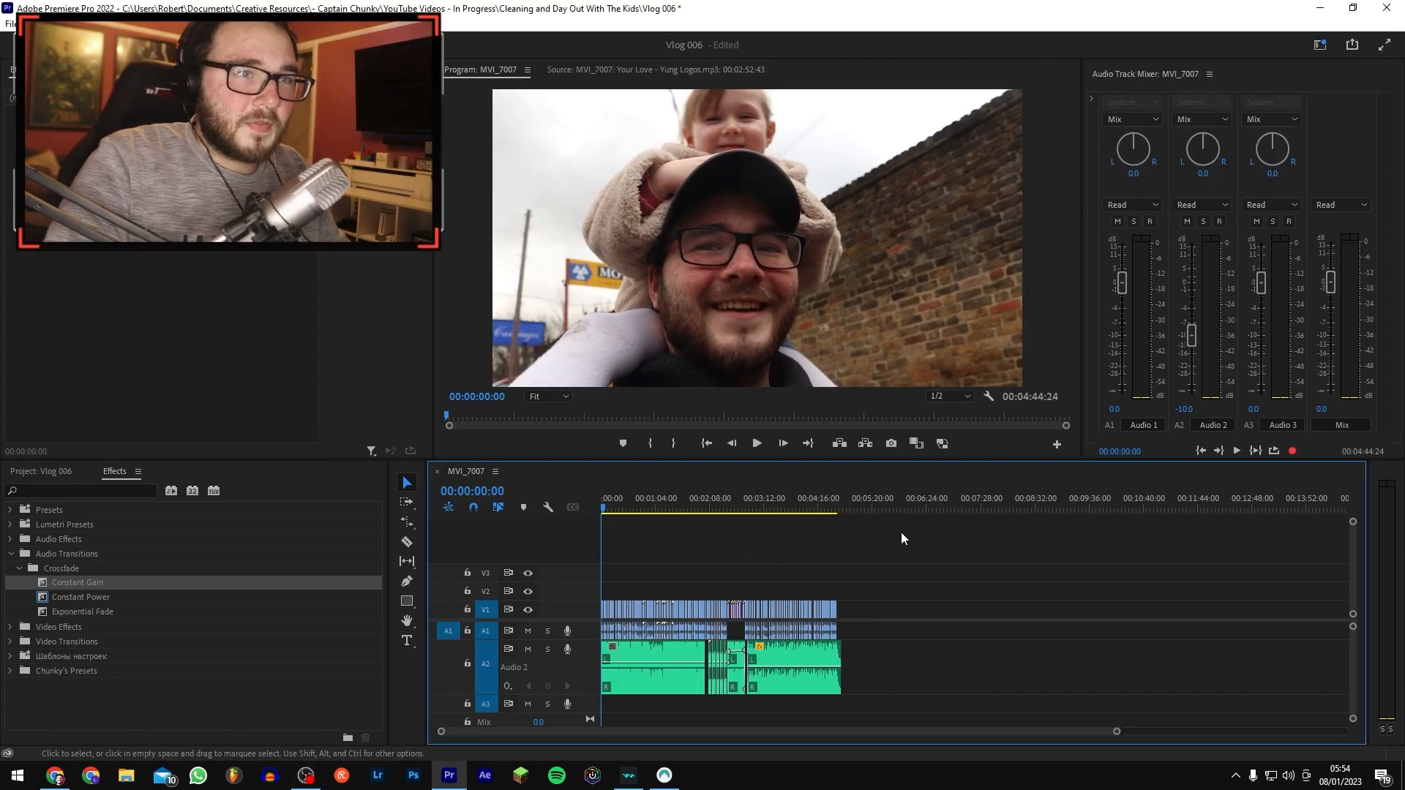
Step: Show the effects and sends area in the audio track mixer and add Vocal Enhancer in Low Tone mode to the Audio 1 track
click(1091, 99)
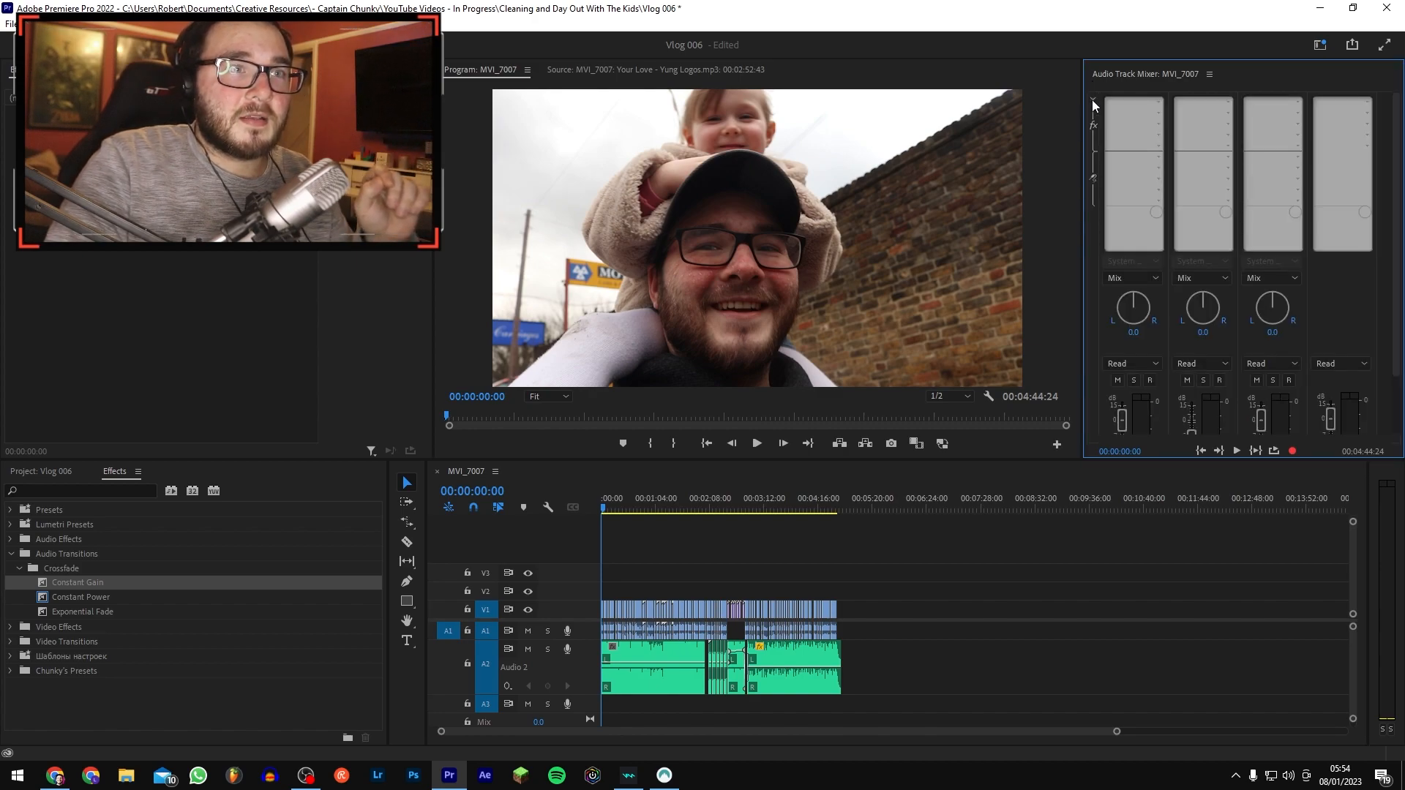
click(1091, 99)
click(1091, 99)
click(1091, 99)
click(1091, 100)
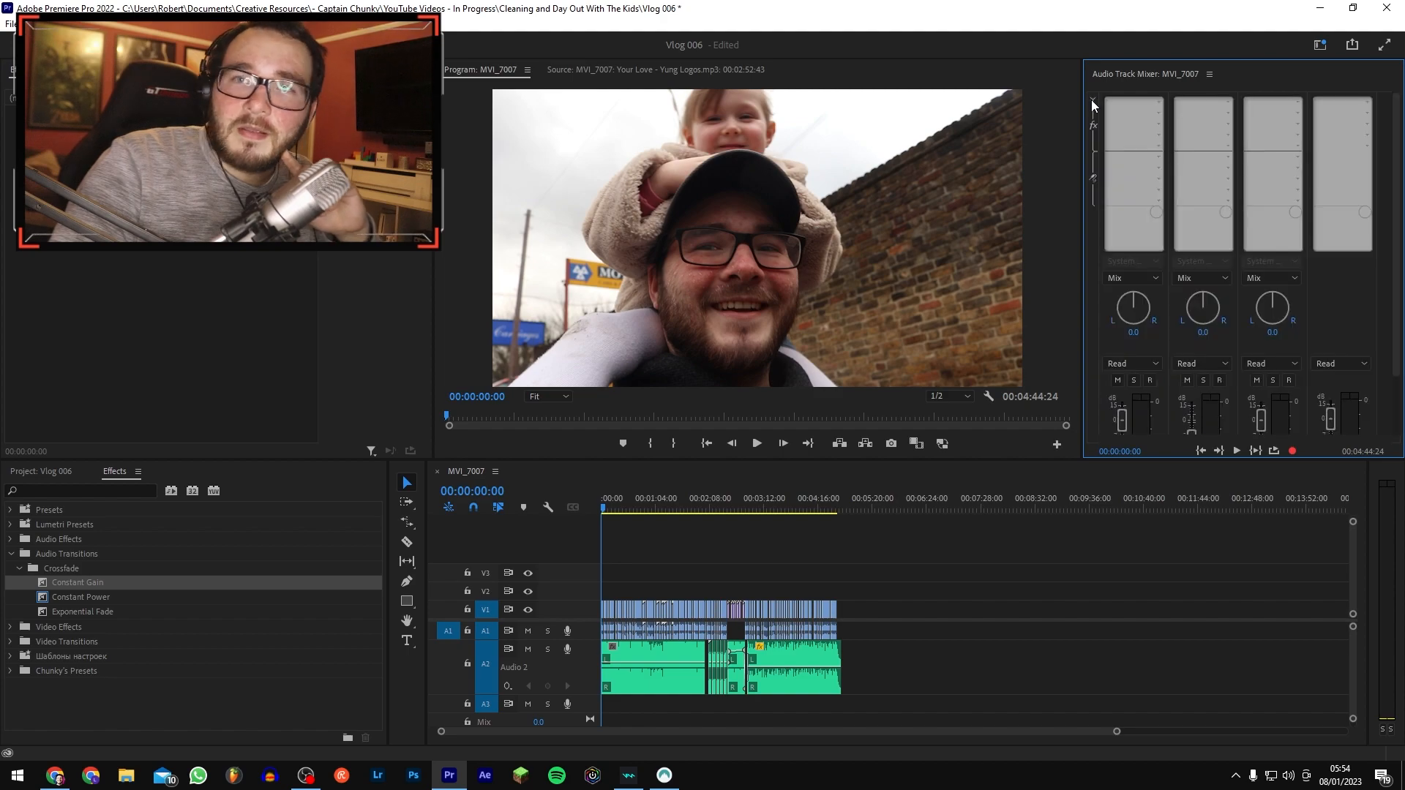
click(1159, 103)
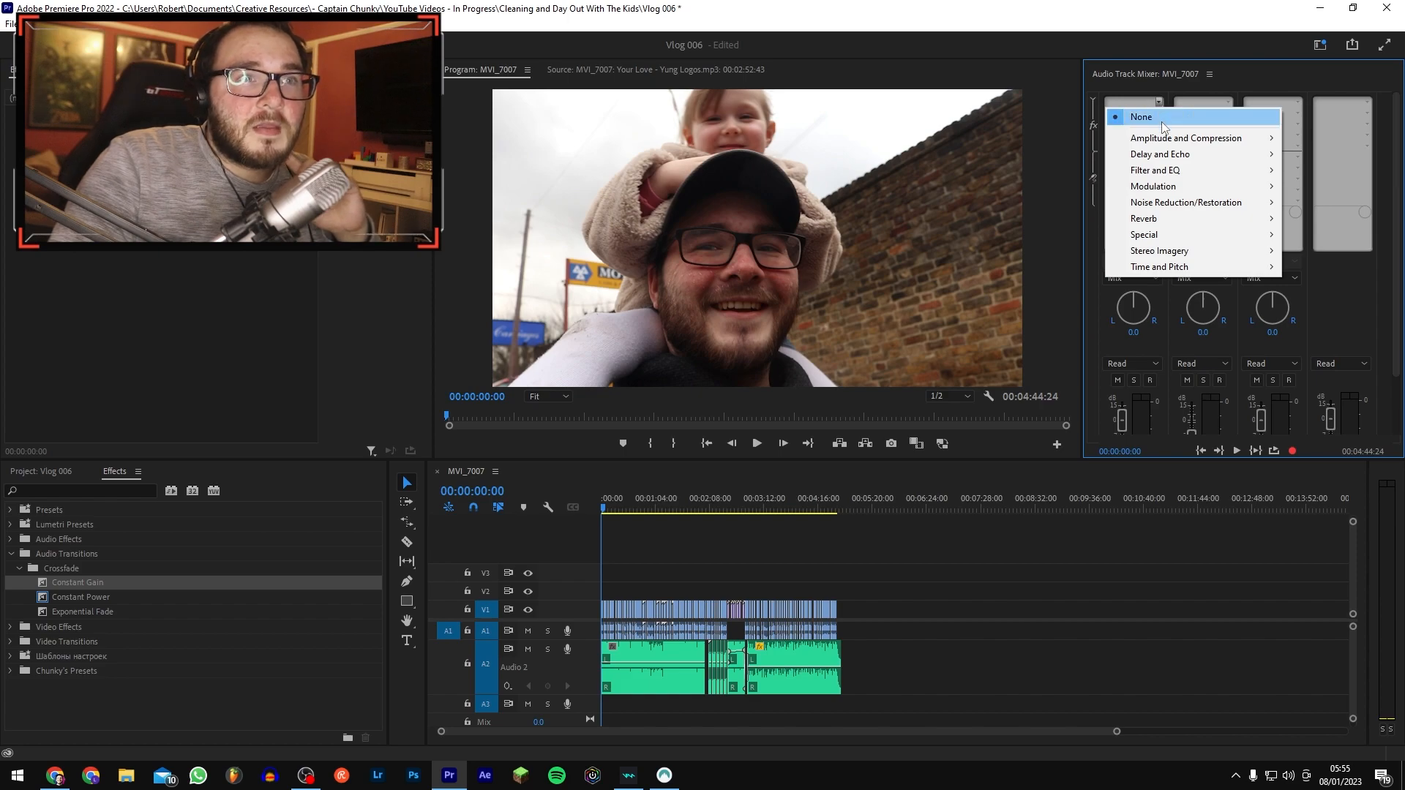
mouse_move(1154, 241)
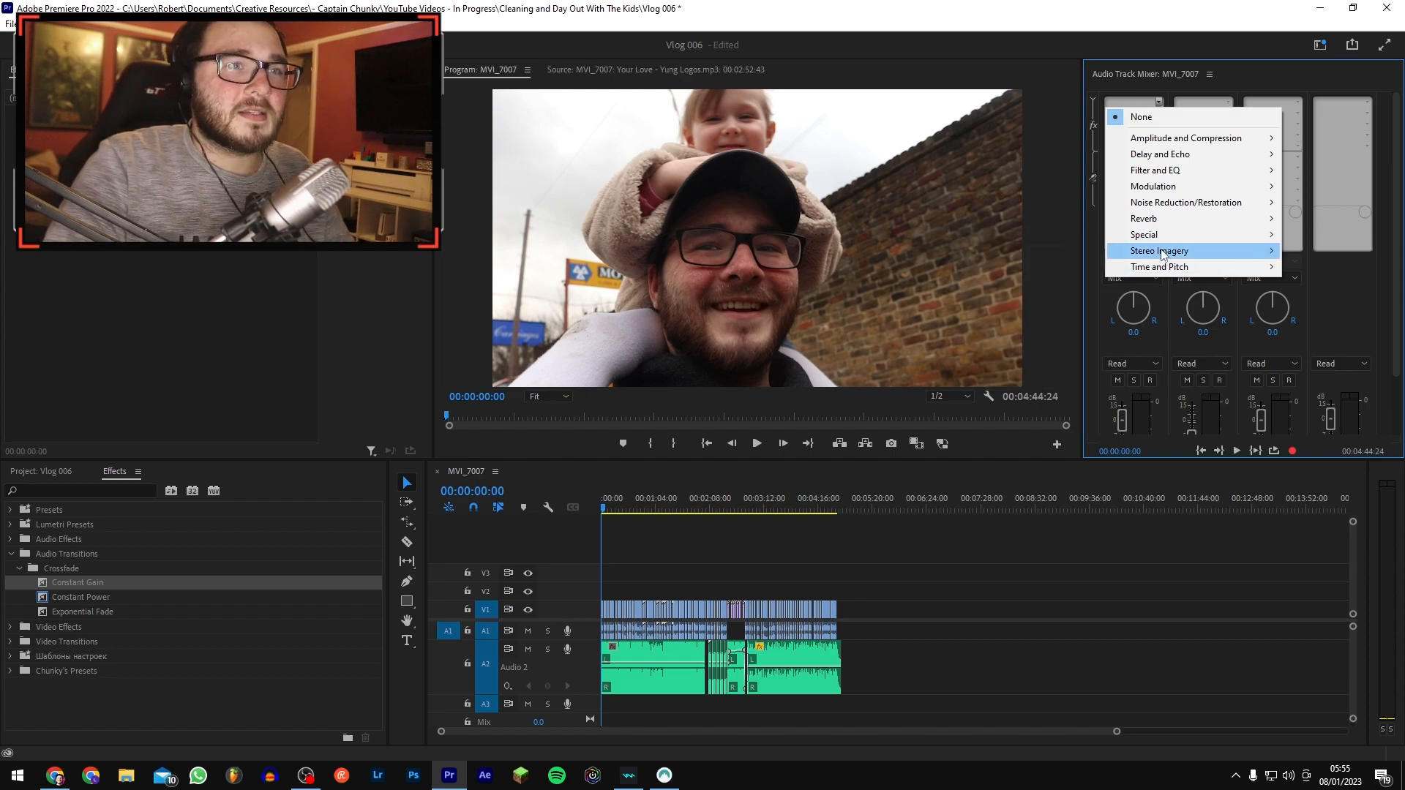
click(1065, 380)
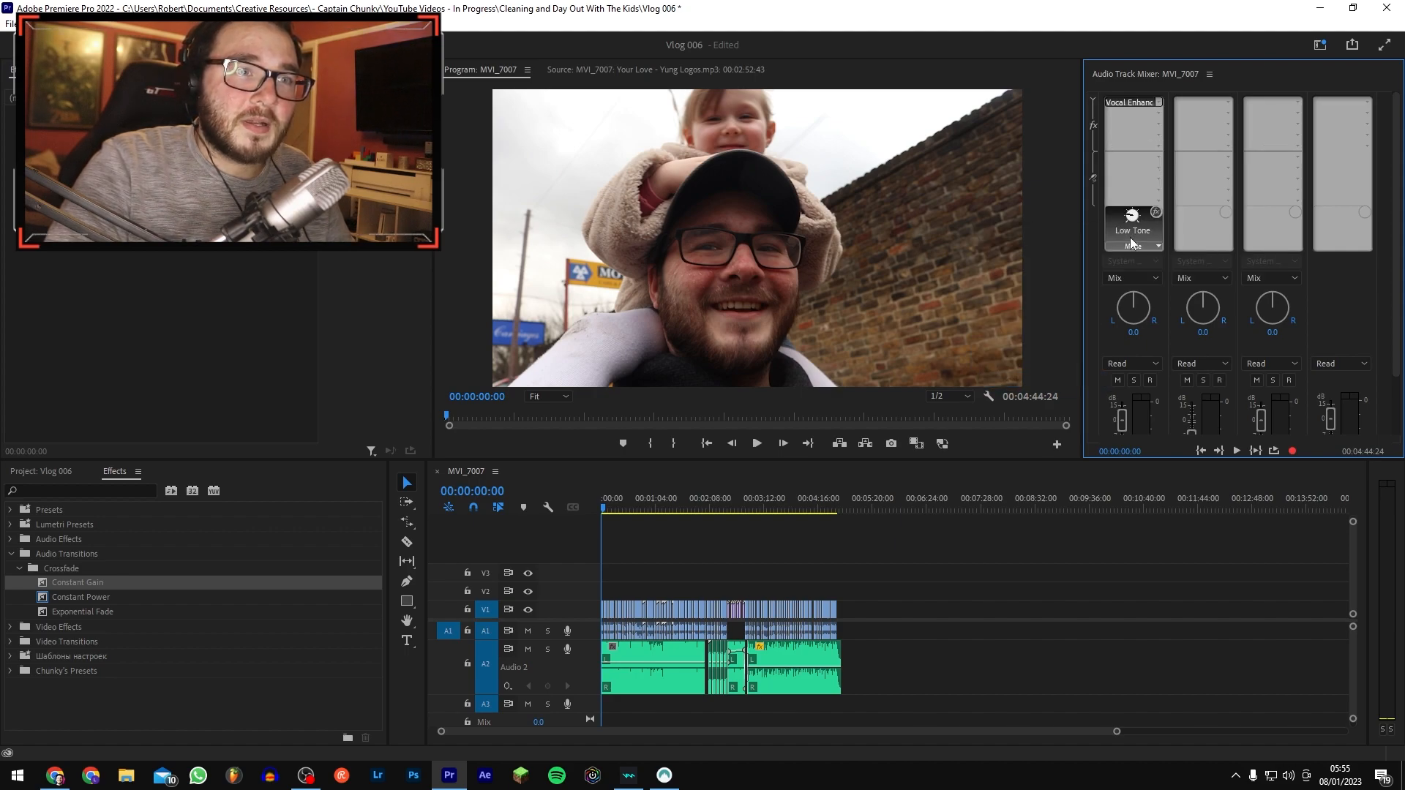
Step: Move the playhead to 00:03:45:47 and add a Multiband Compressor to the Audio 1 track
click(794, 499)
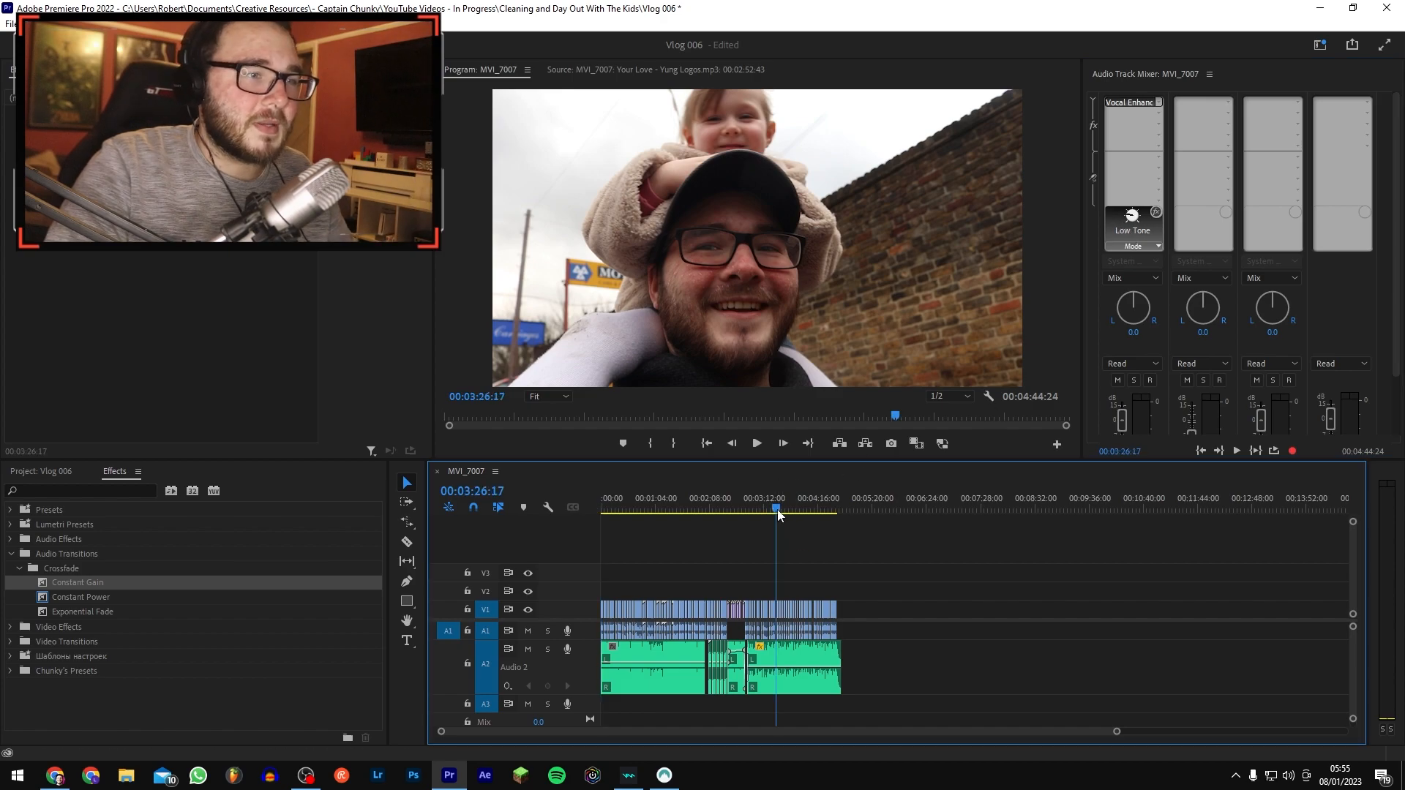
key(=)
click(1158, 111)
mouse_move(1185, 149)
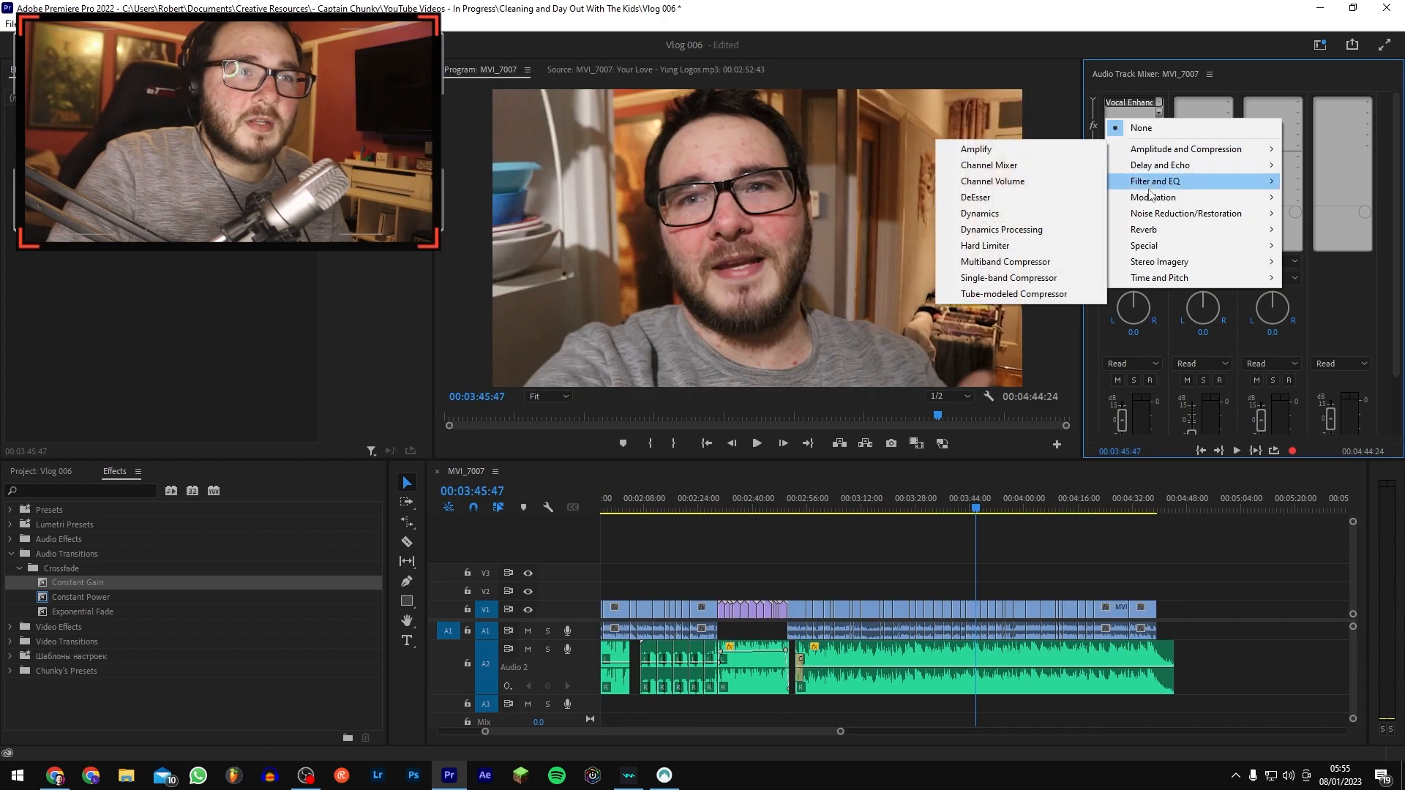
click(1038, 263)
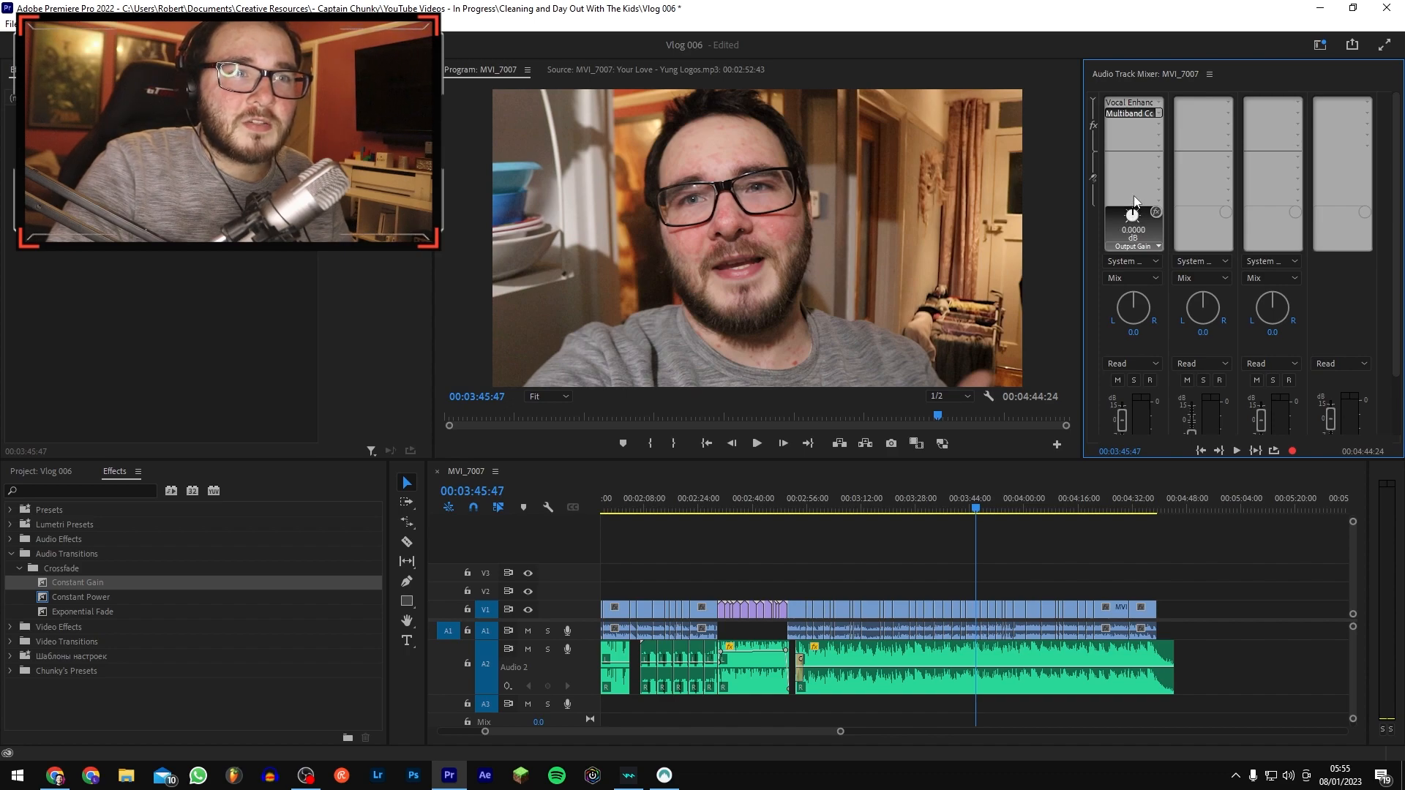
Step: Add a Hard Limiter to the Audio 1 track with a Maximum Amplitude of -3.10 dB
scroll(1136, 211, down, 3)
click(1157, 125)
mouse_move(1186, 159)
click(1011, 259)
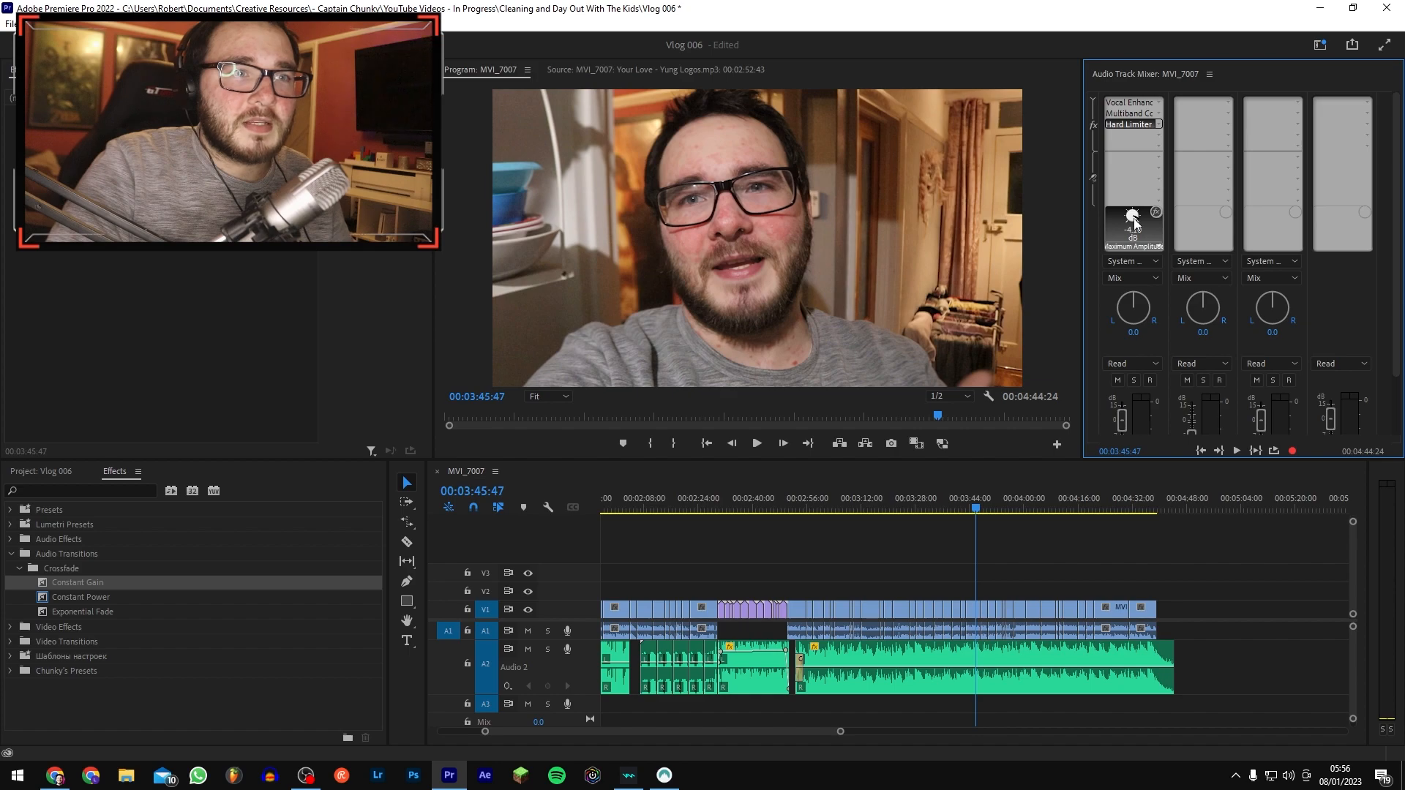
Step: Hide the track mixer's effects and sends area and play the sequence
click(1043, 565)
key(minus)
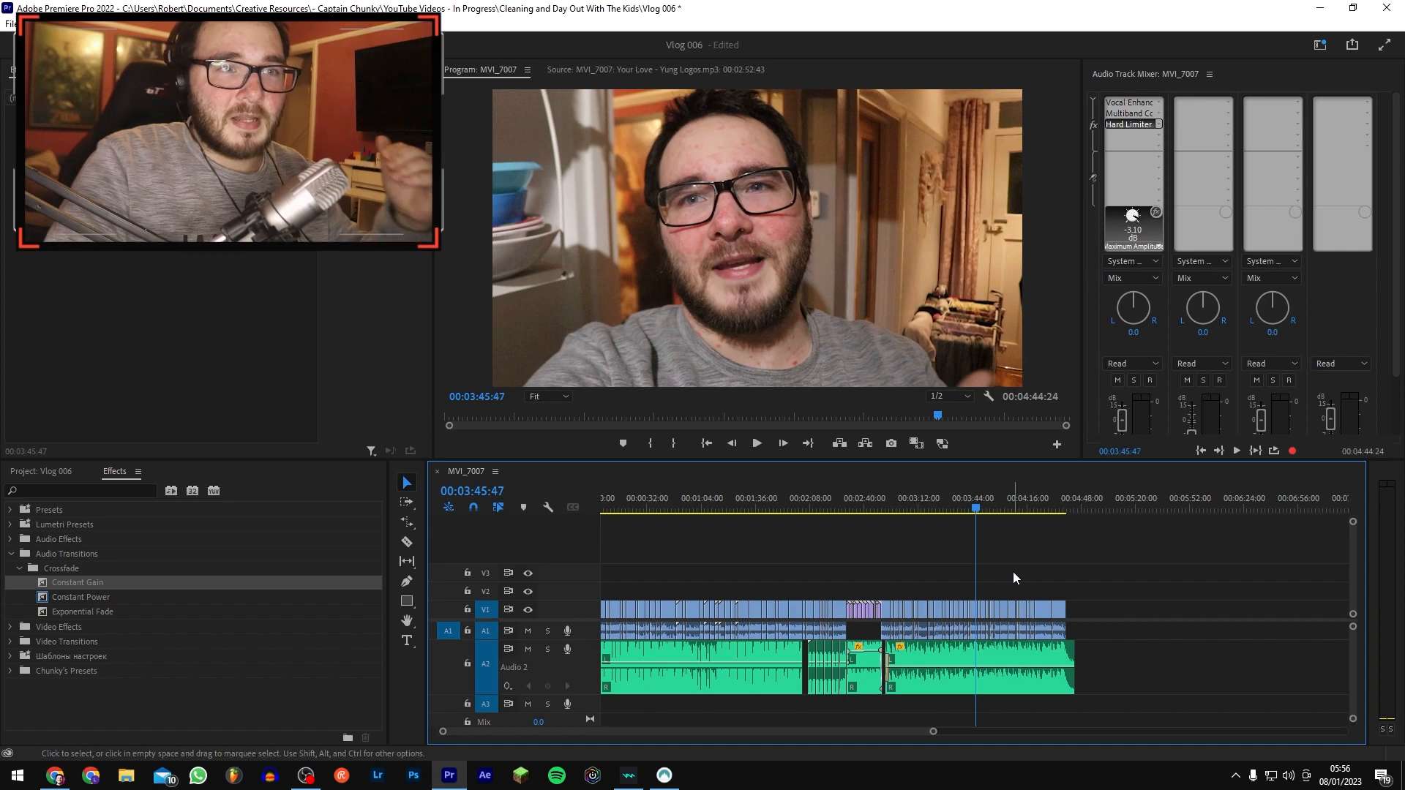
click(1093, 100)
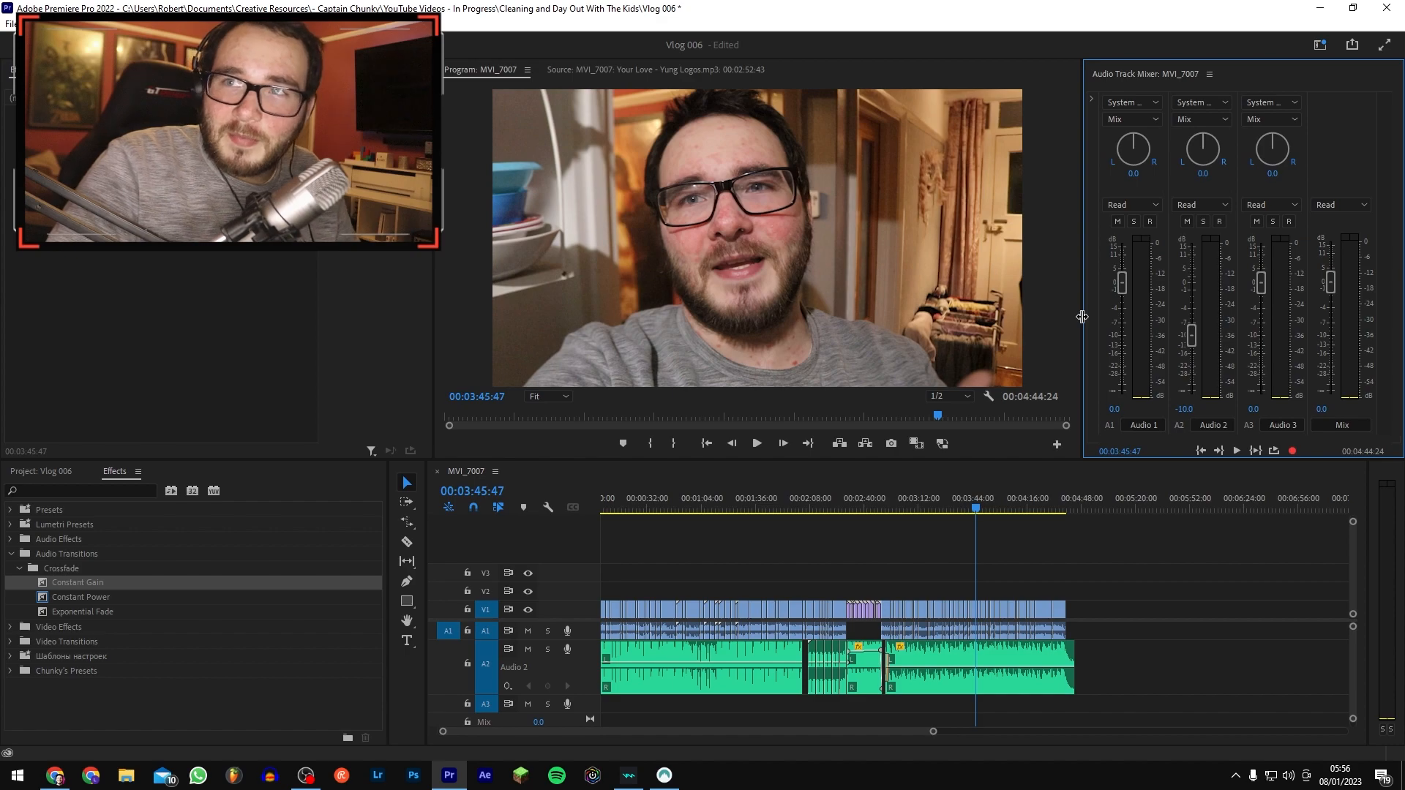
click(959, 569)
key(space)
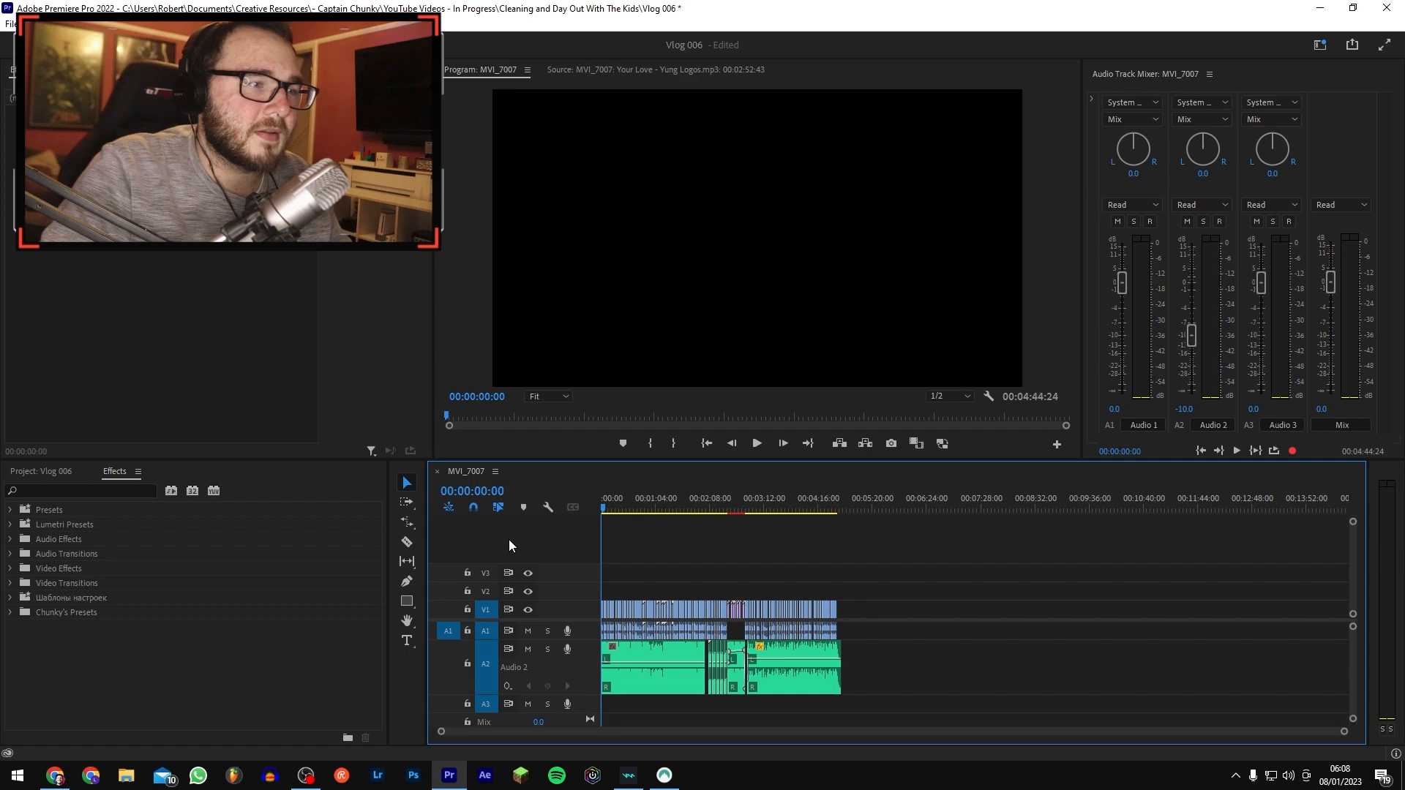
Step: Open the media export settings for the Vlog 006 sequence
key(equal)
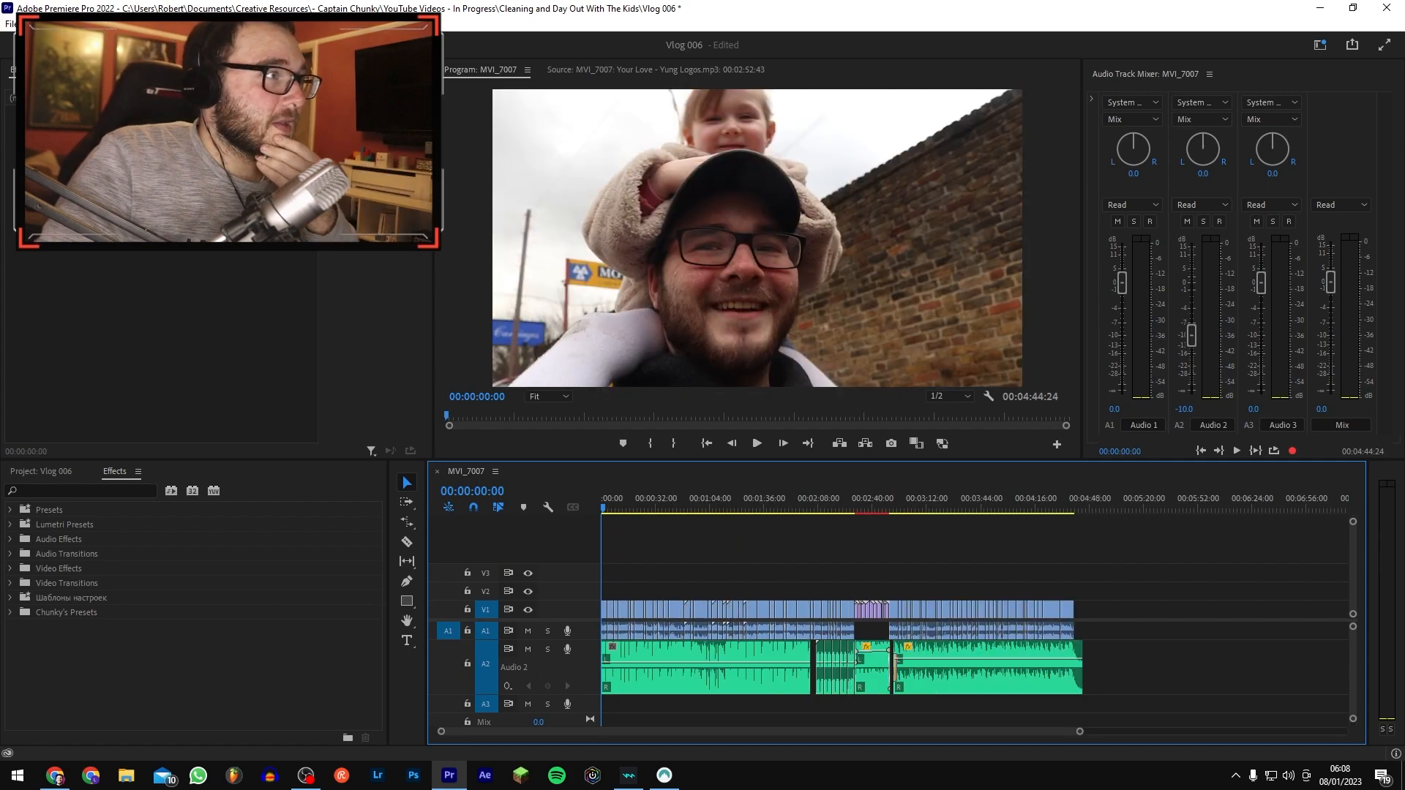
click(10, 23)
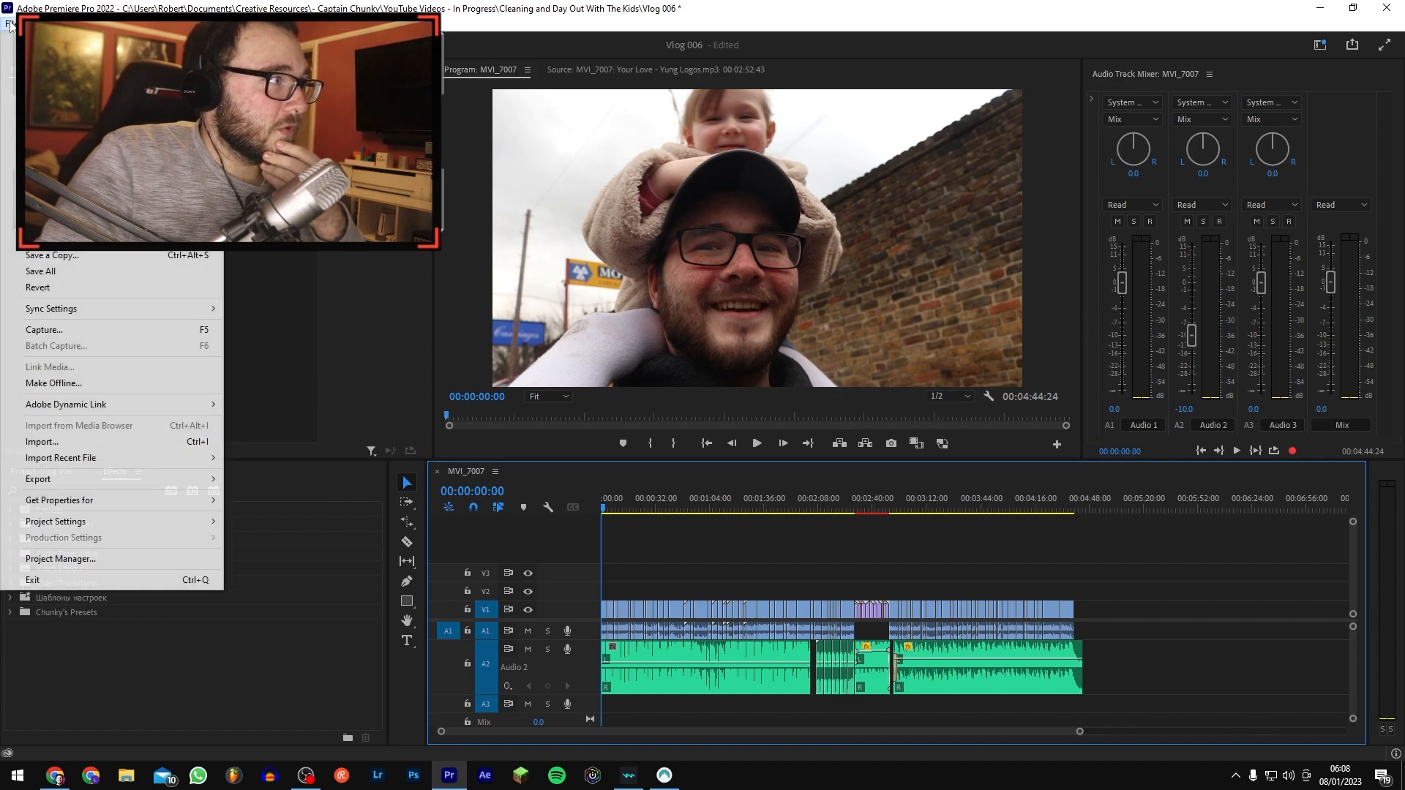
click(282, 480)
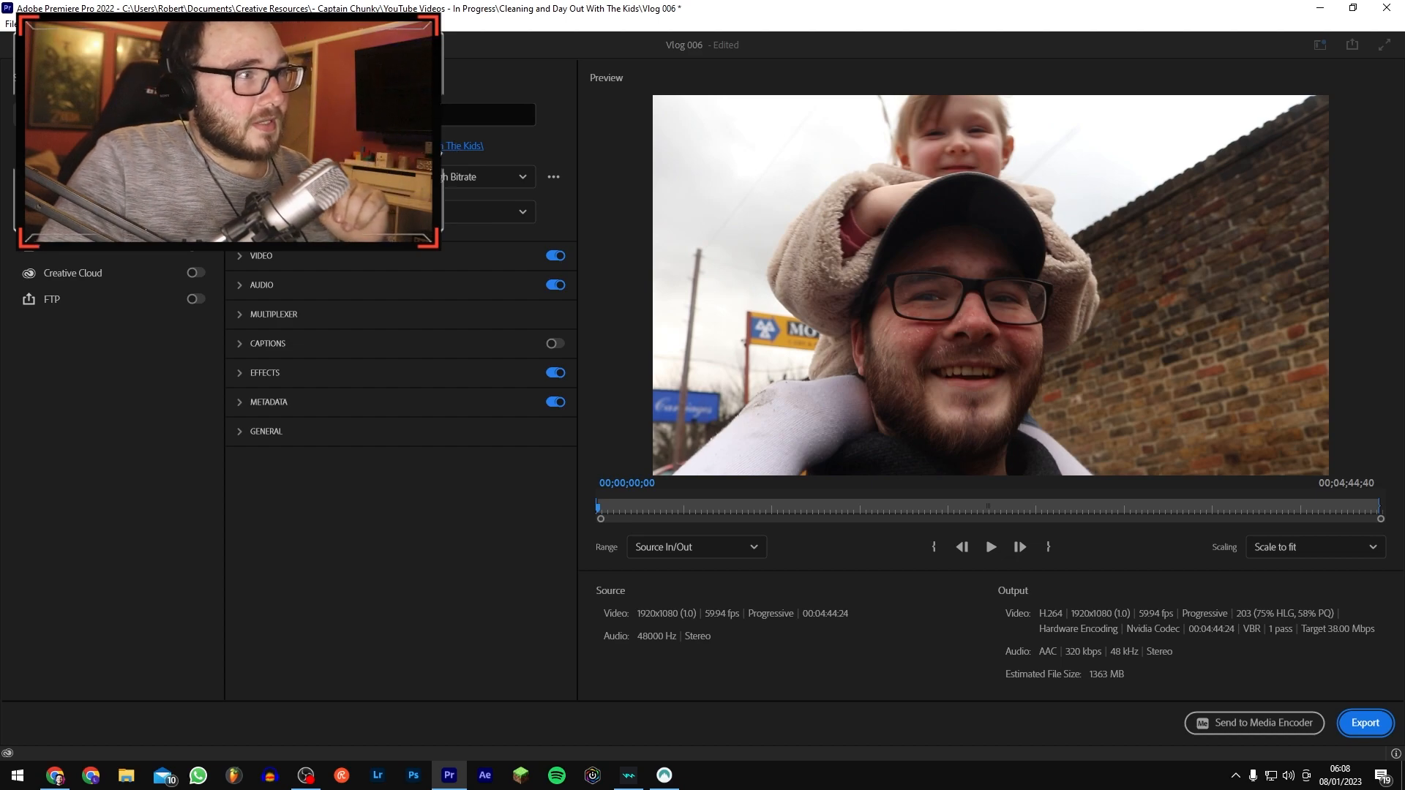
Step: Set the export destination to a new folder inside the YouTube Videos folder, with a file name ending in "A House Maid.mp4"
click(442, 147)
click(300, 69)
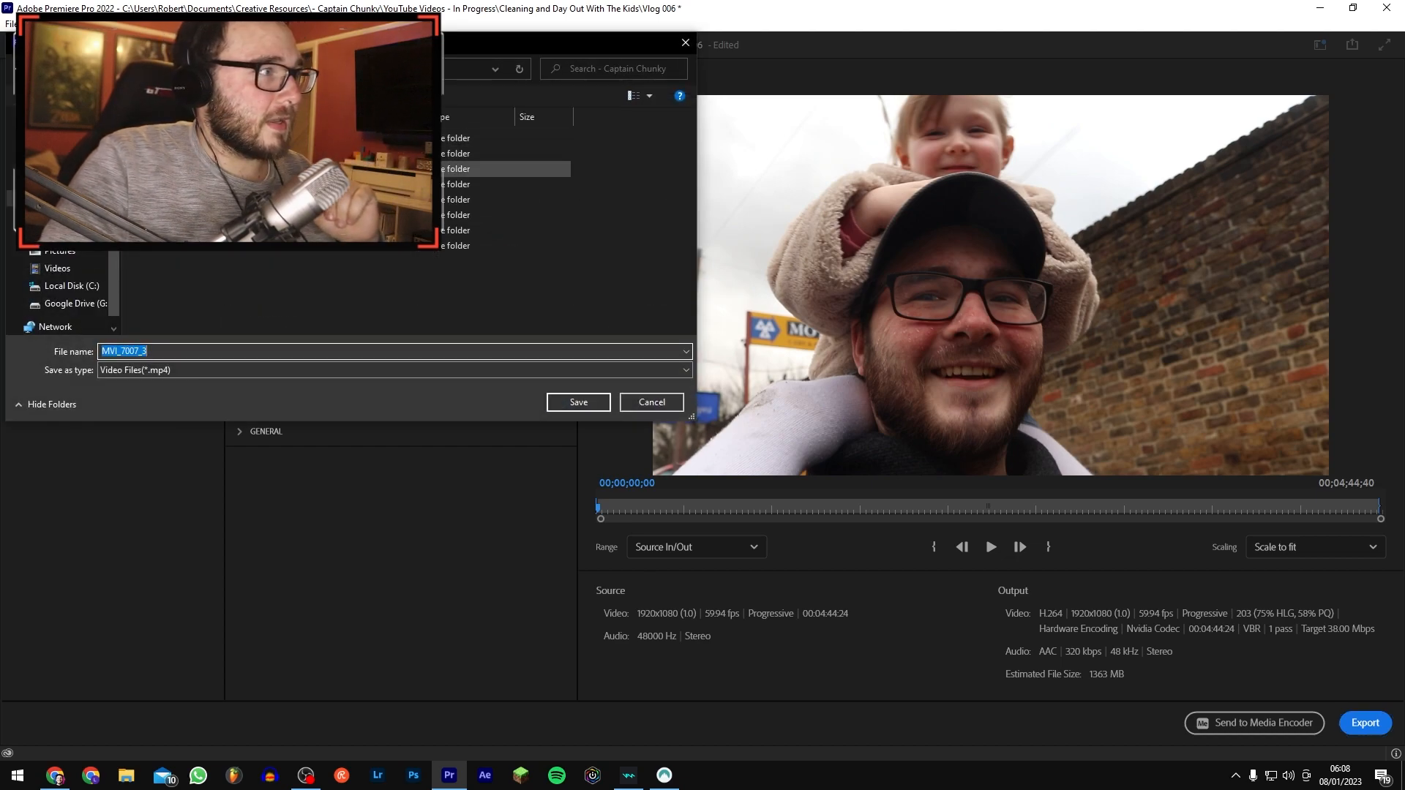
double_click(256, 244)
right_click(219, 252)
mouse_move(275, 313)
click(472, 316)
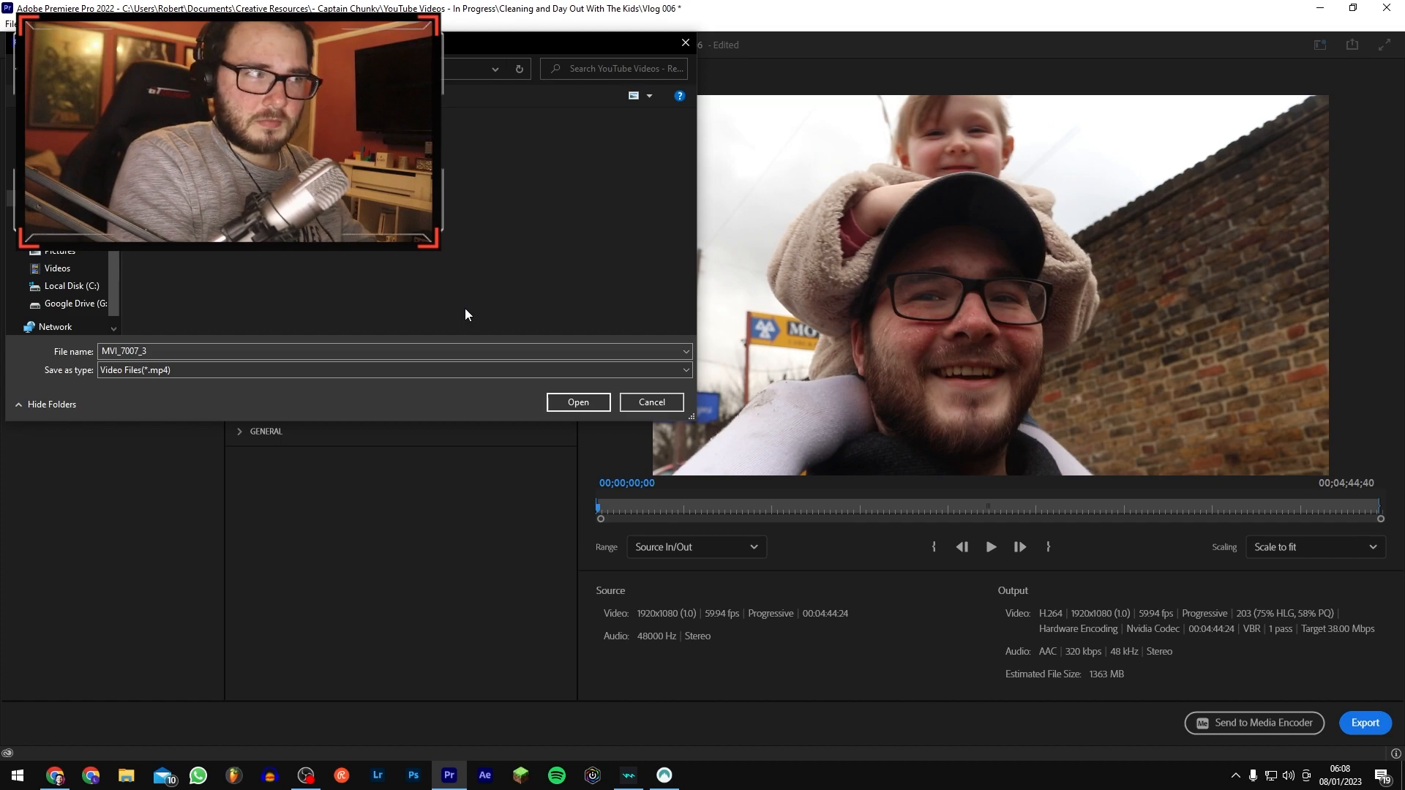
key(Escape)
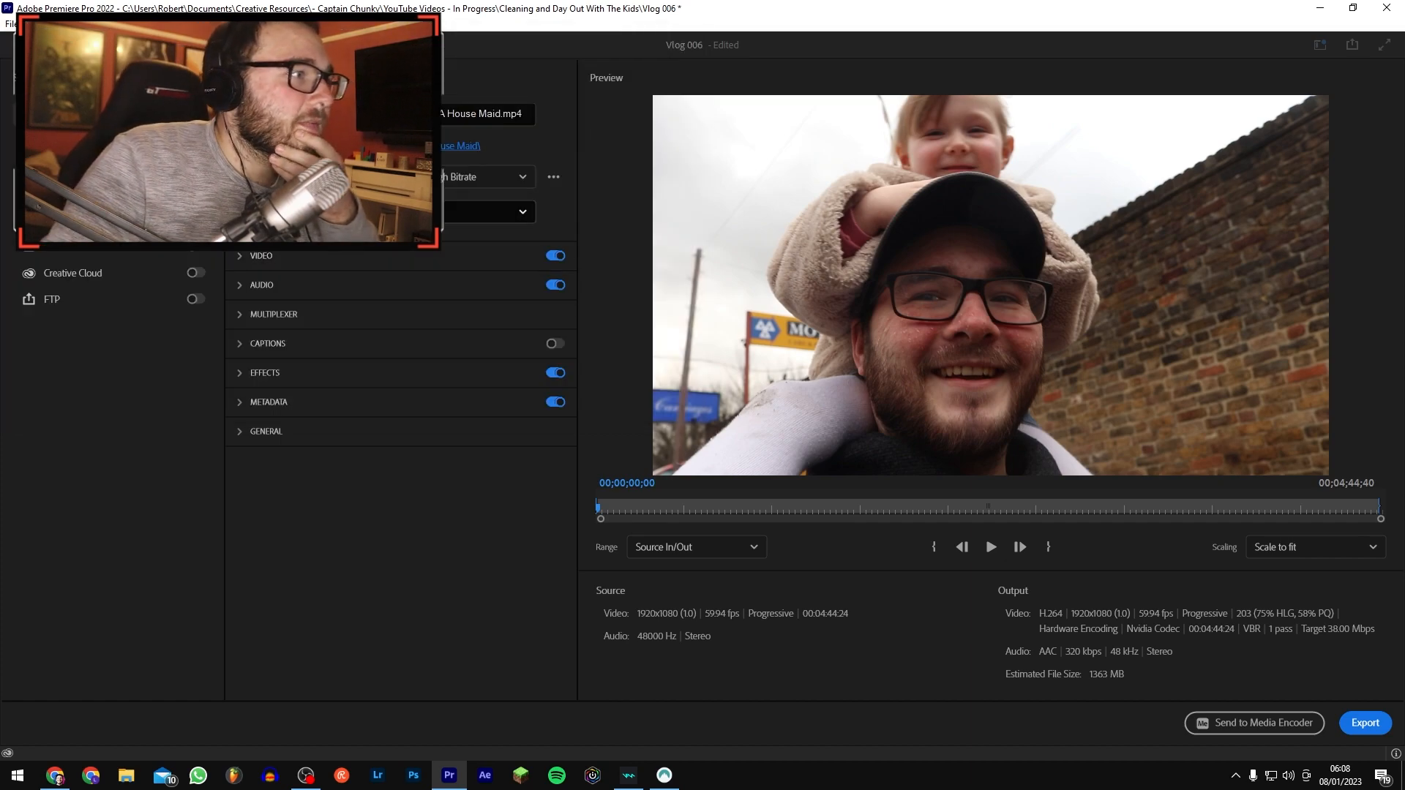
Step: Expand the full video export settings and enable Render at Maximum Depth and Use Maximum Render Quality
click(245, 262)
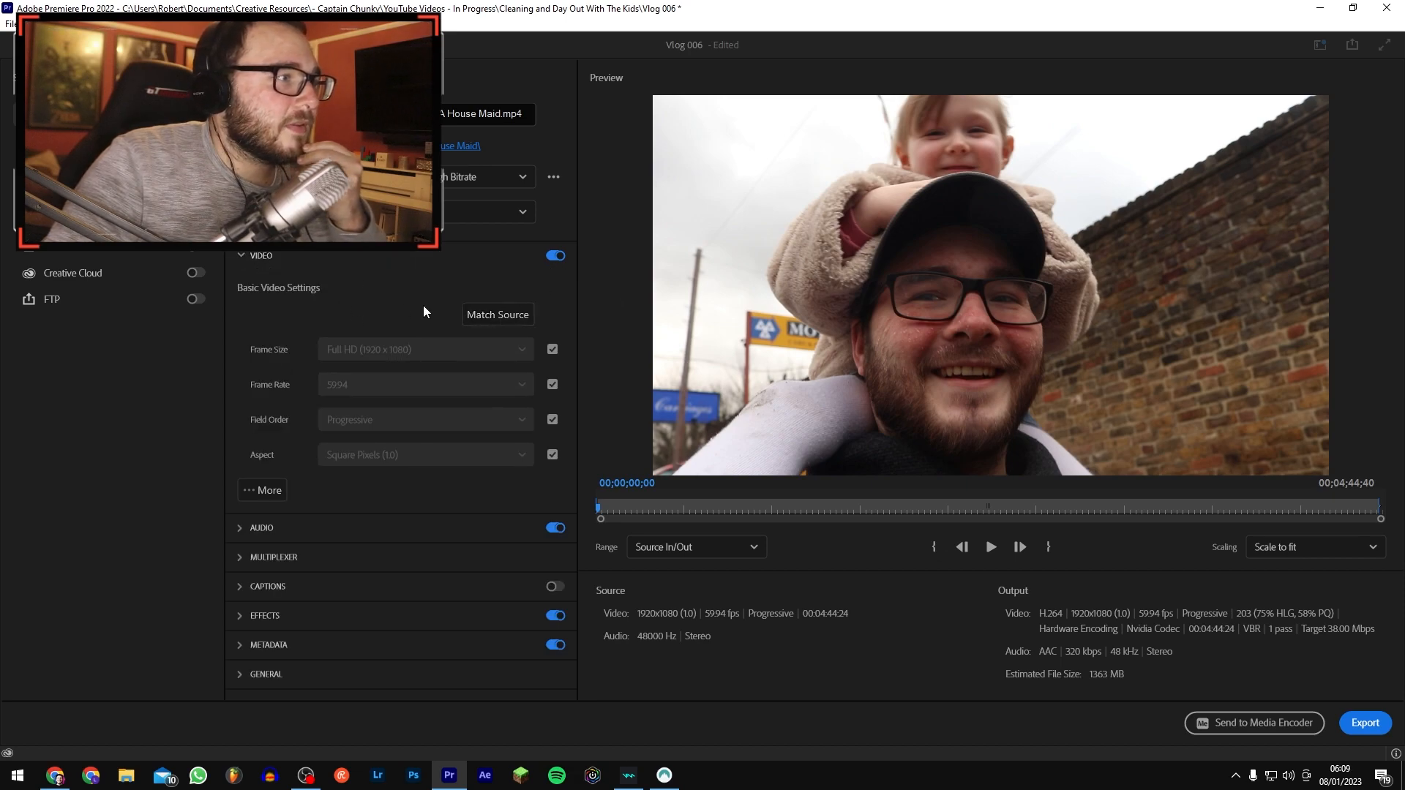
click(260, 490)
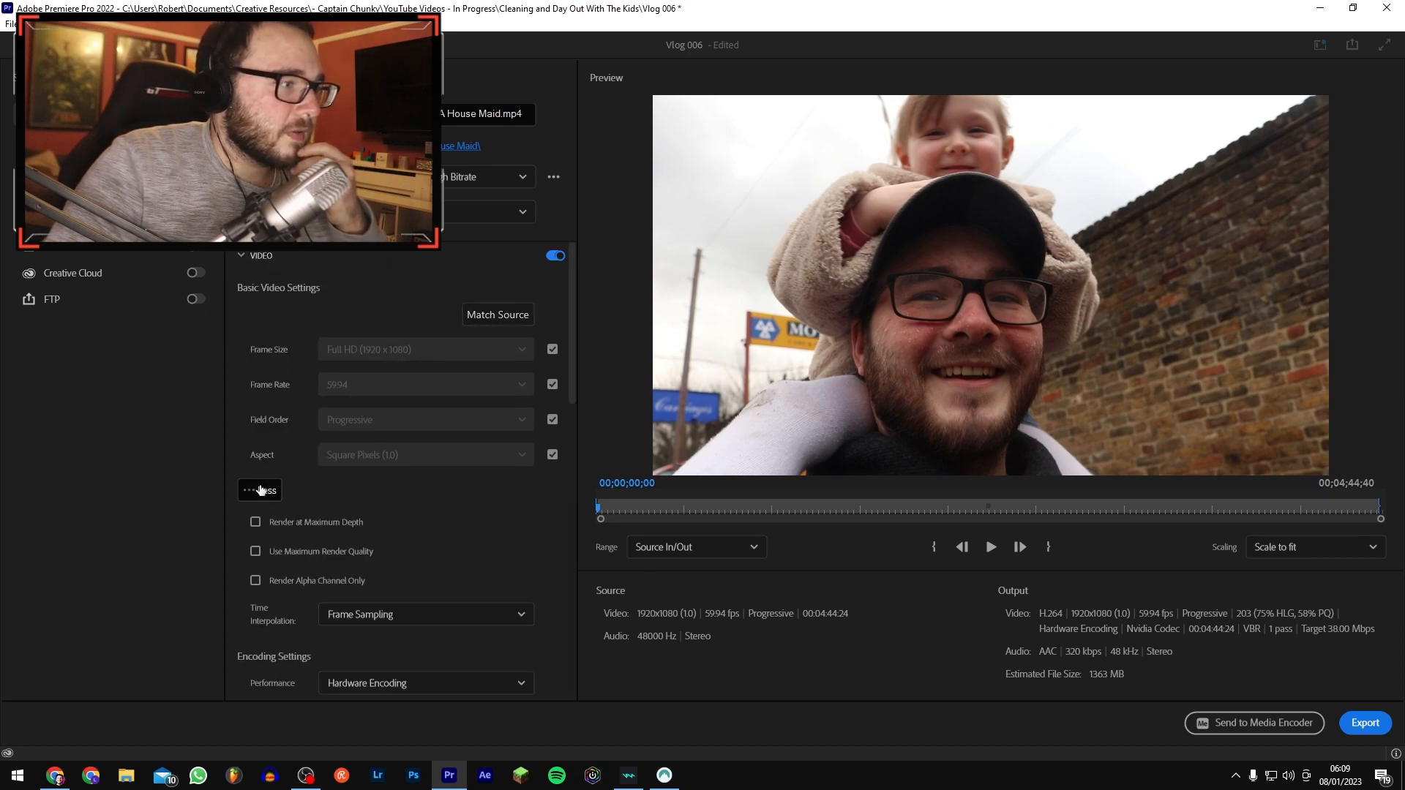
scroll(271, 477, down, 6)
scroll(249, 381, up, 4)
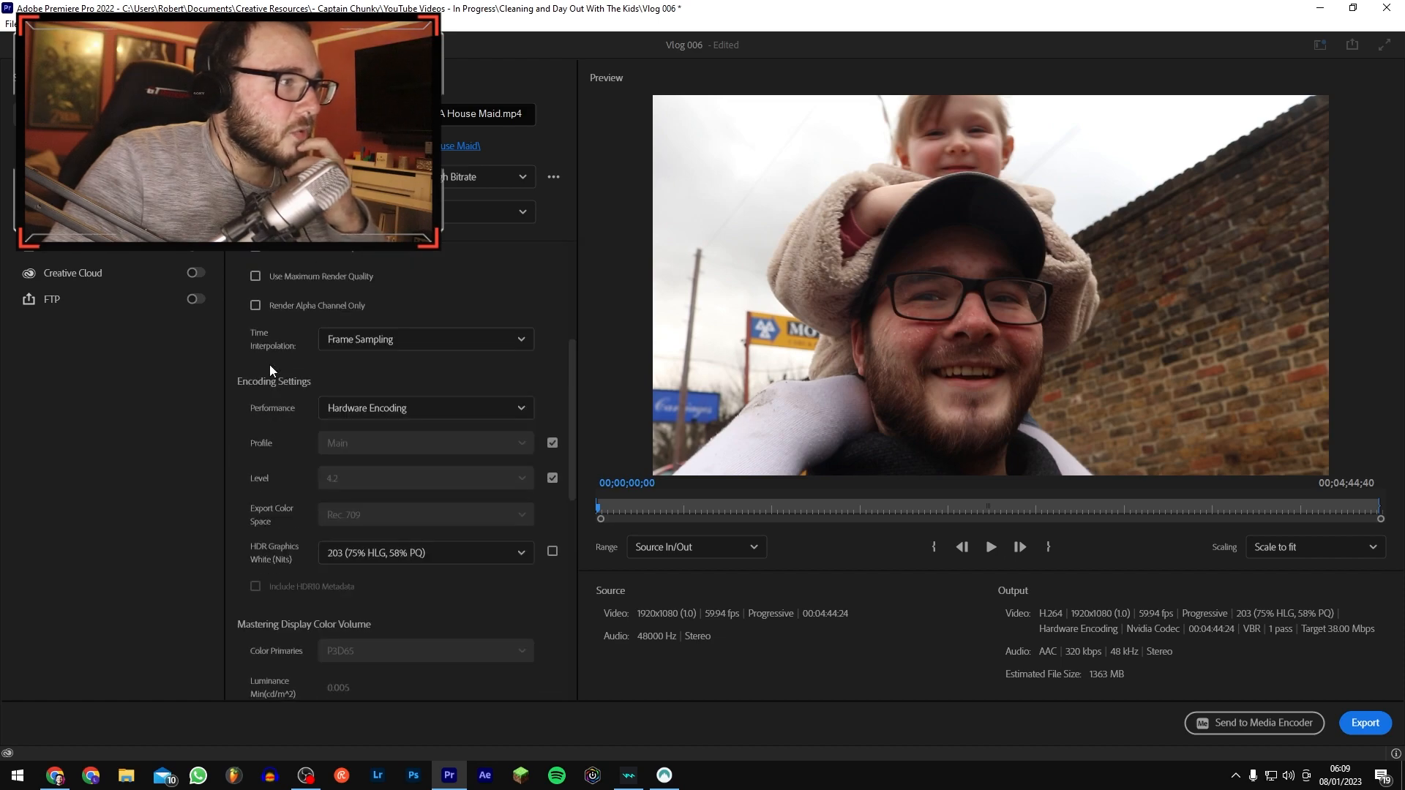
click(256, 385)
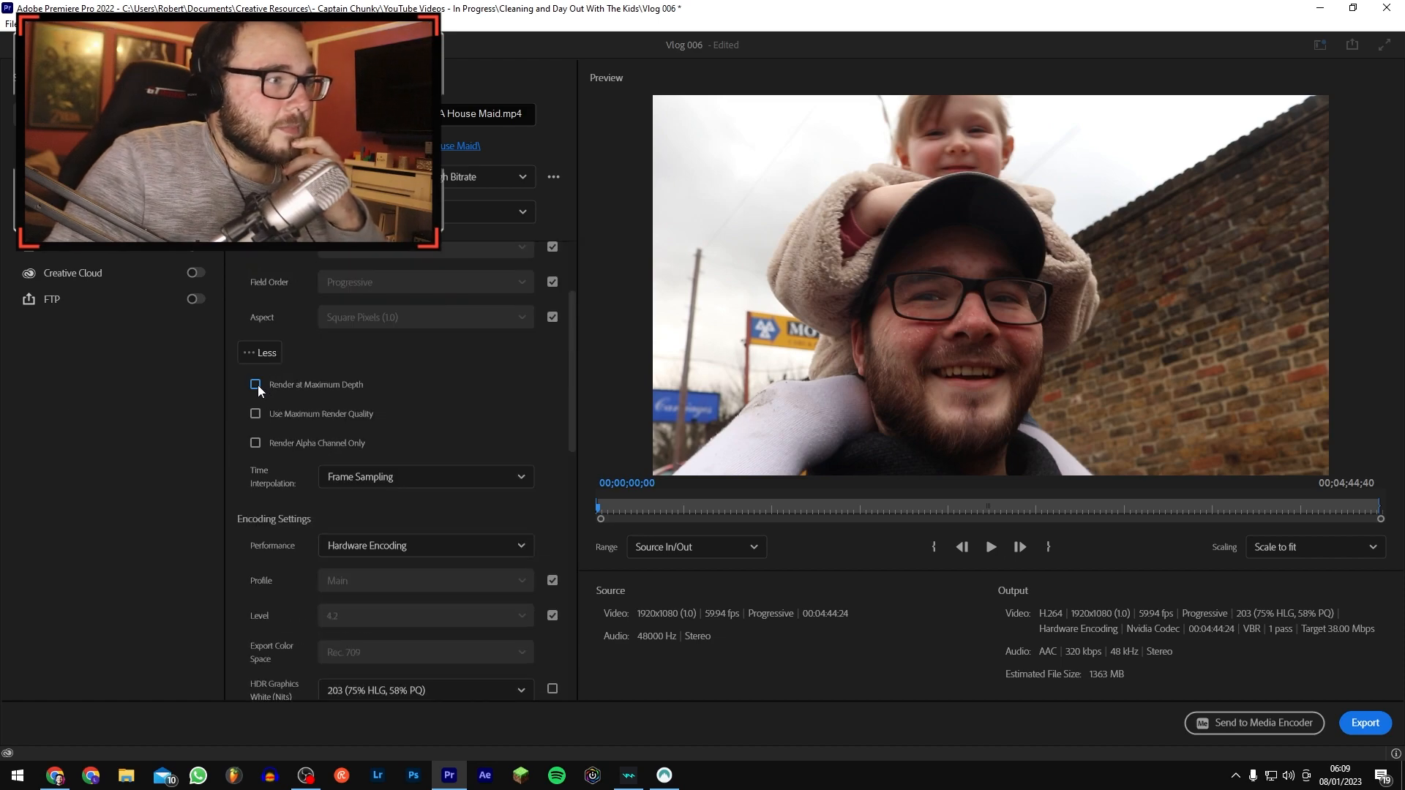
click(275, 414)
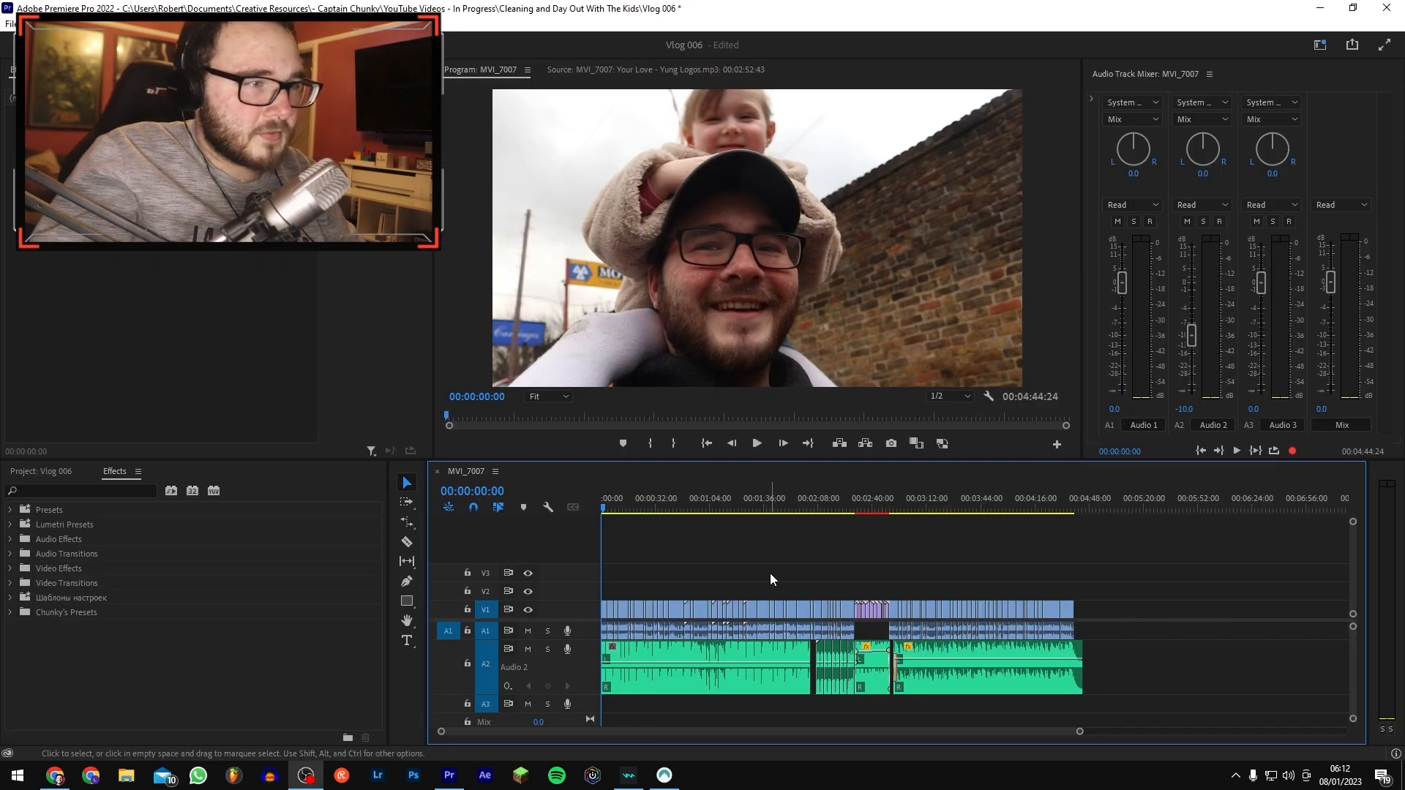
Step: Play the opening of the sequence, find the child's close-up at 00:00:03:17, and export that frame as a still image
click(607, 512)
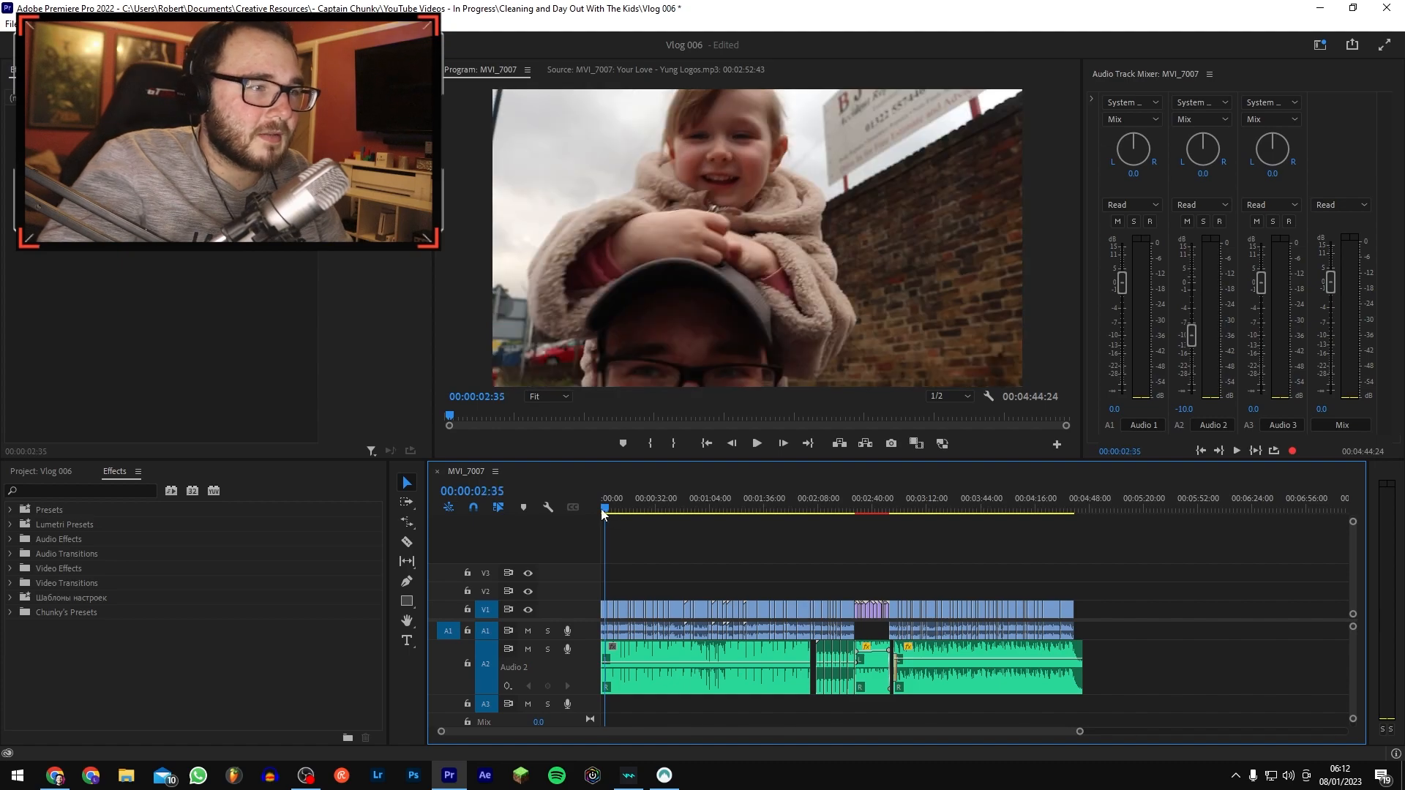
drag(607, 512, 586, 508)
key(space)
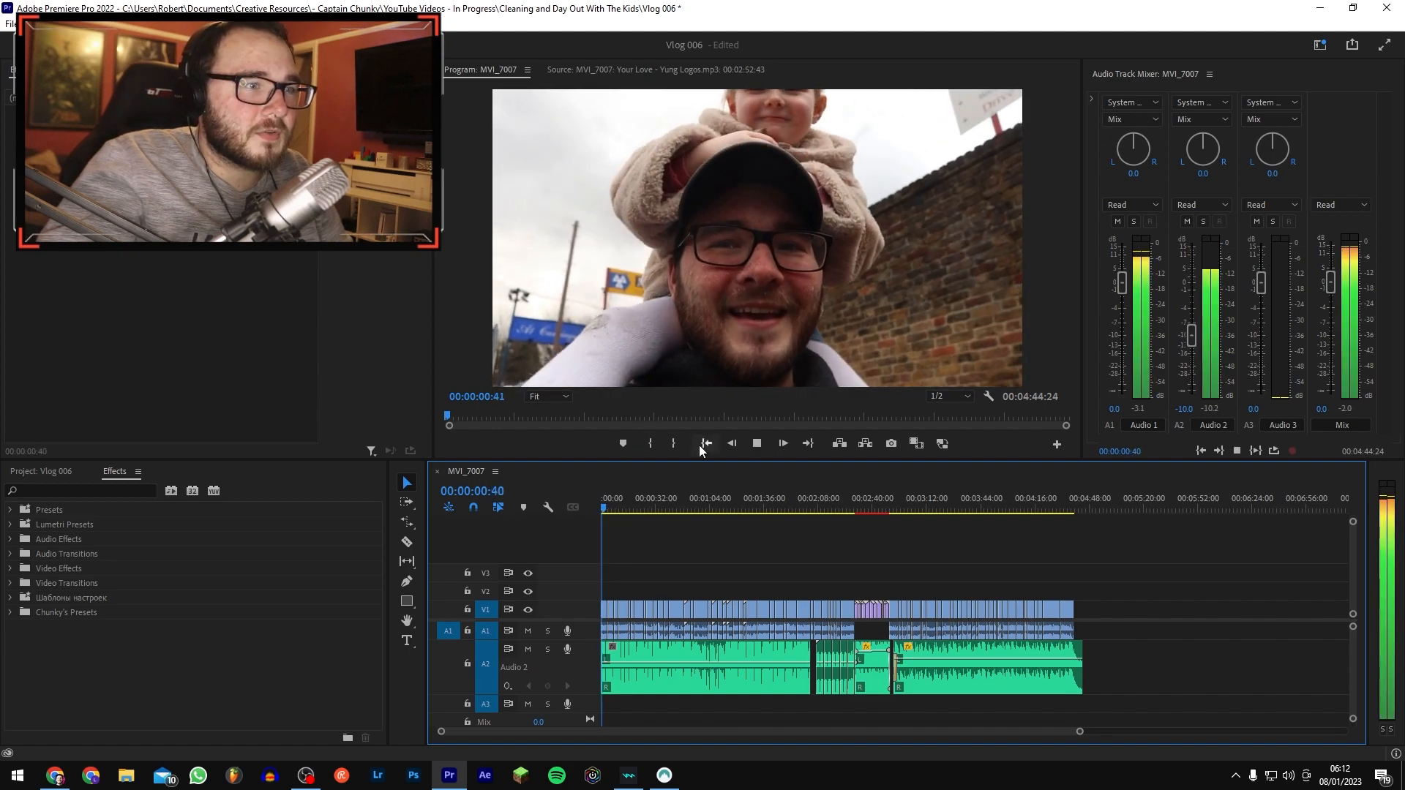
key(space)
key(=)
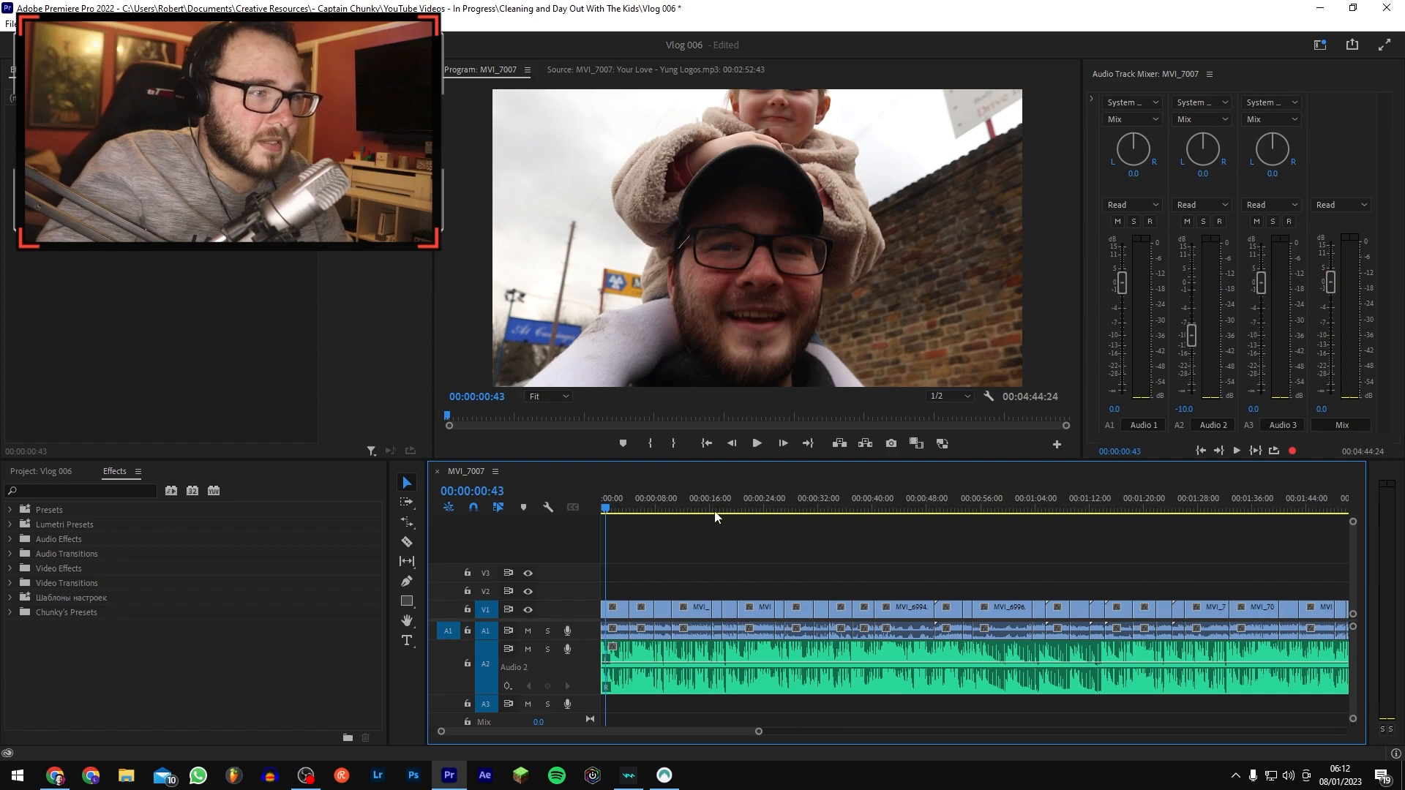
key(=)
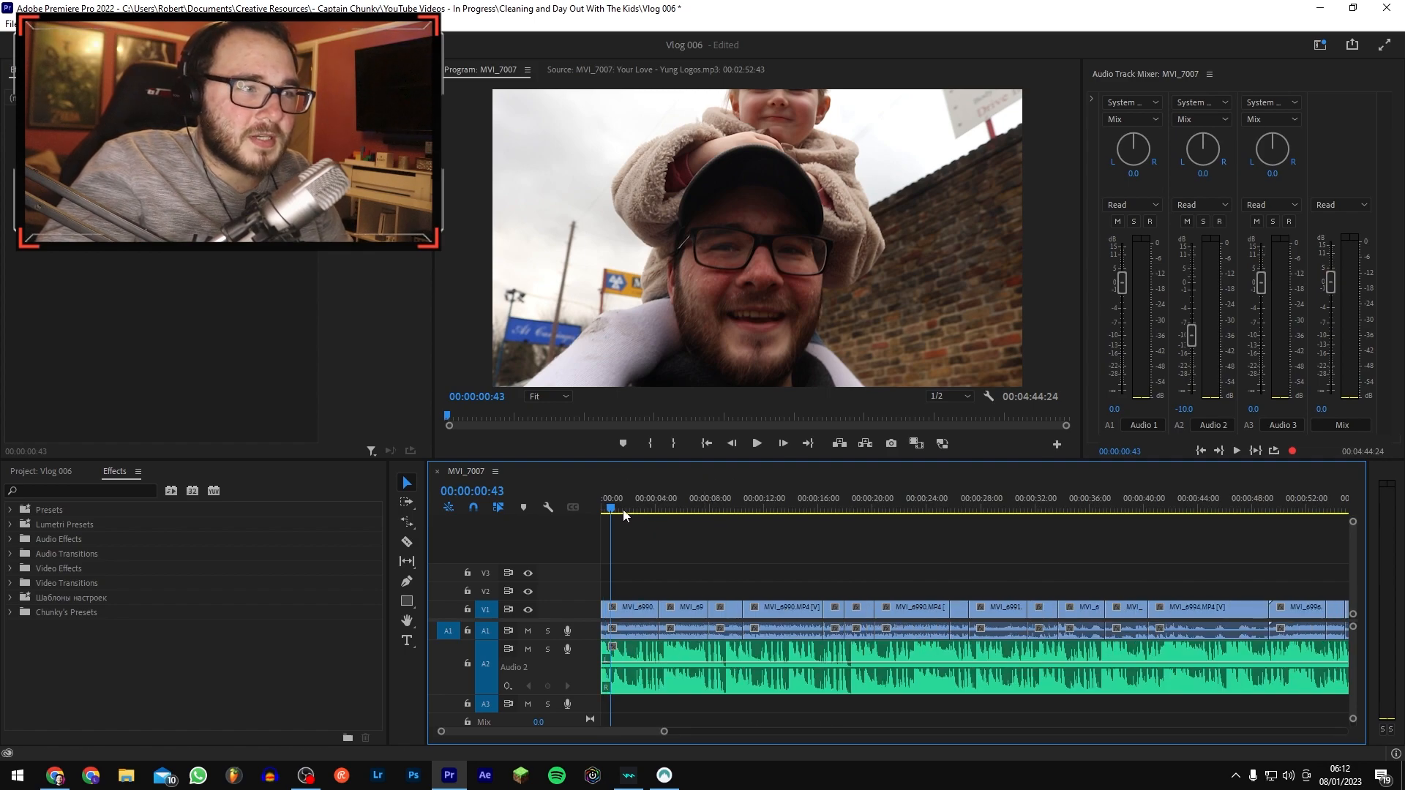
drag(618, 506, 646, 520)
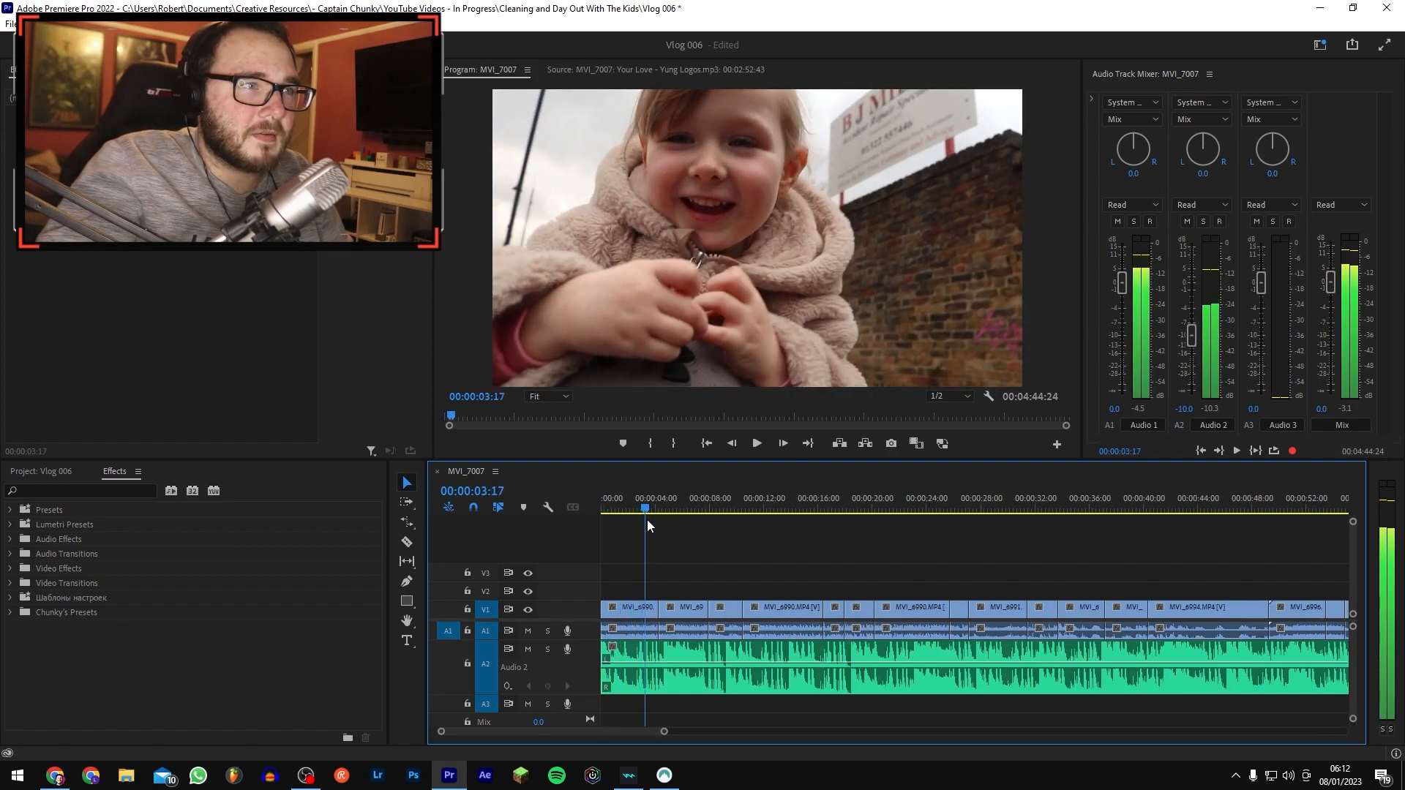
click(891, 444)
click(745, 436)
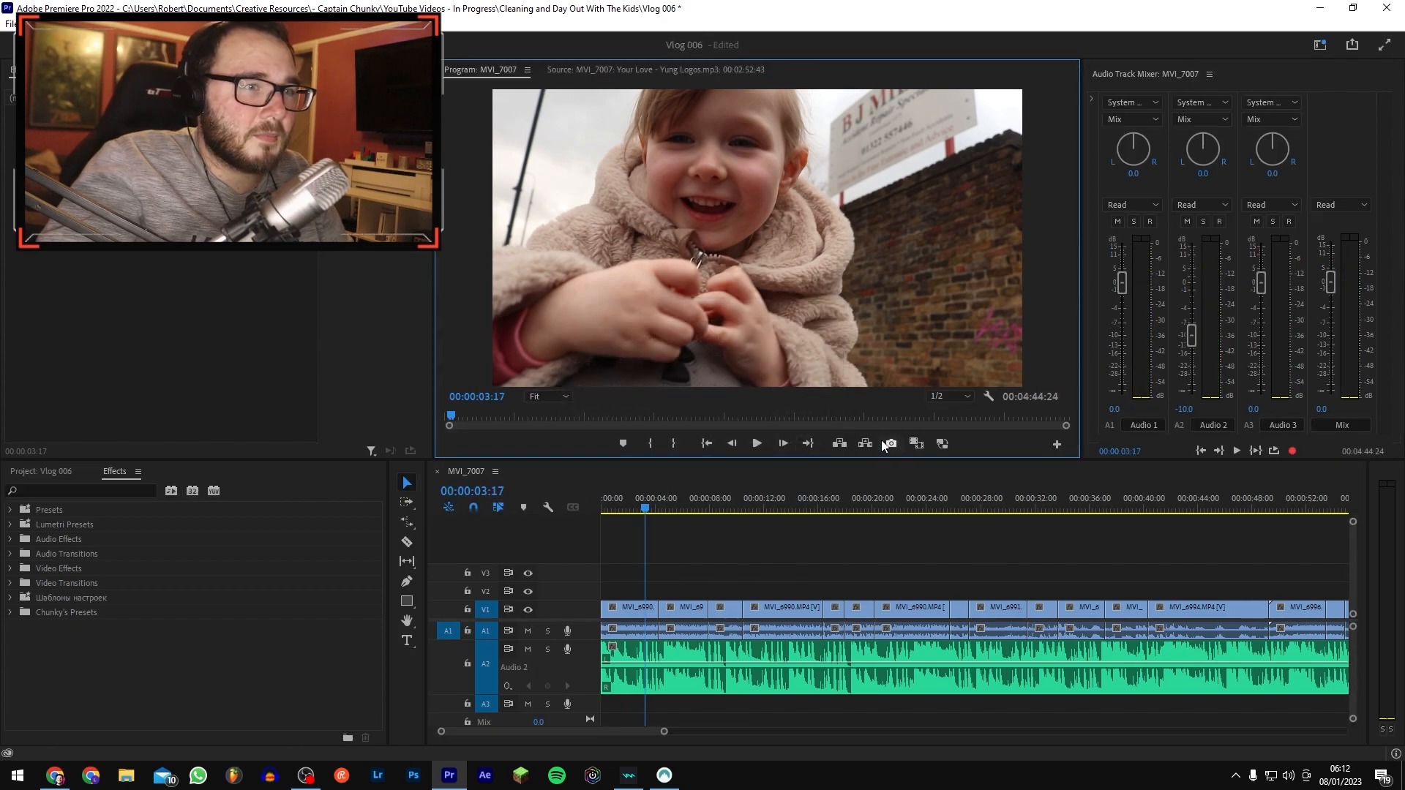
click(1058, 445)
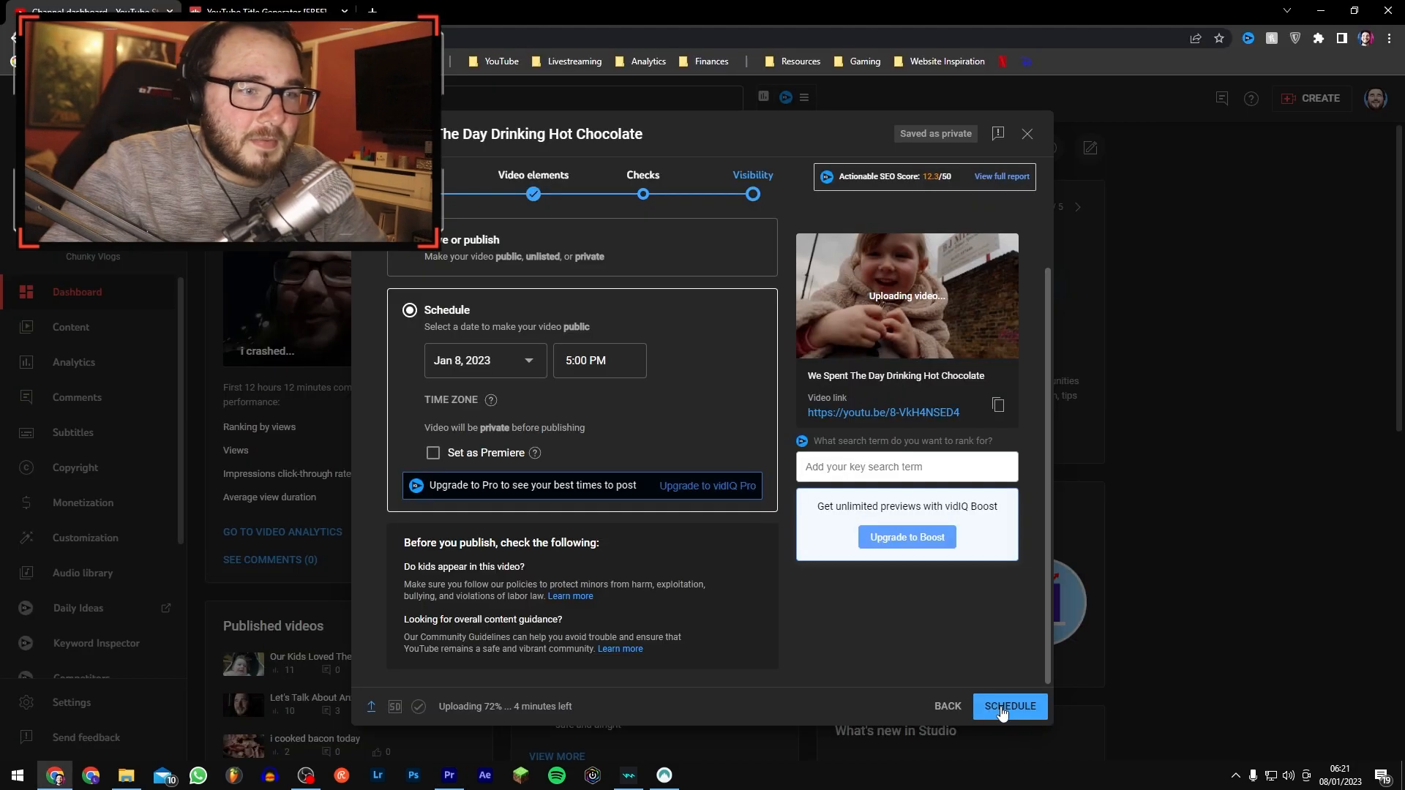
Step: In YouTube Studio, schedule "We Spent The Day Drinking Hot Chocolate" to go public on Jan 8, 2023 at 5:00 PM
click(999, 708)
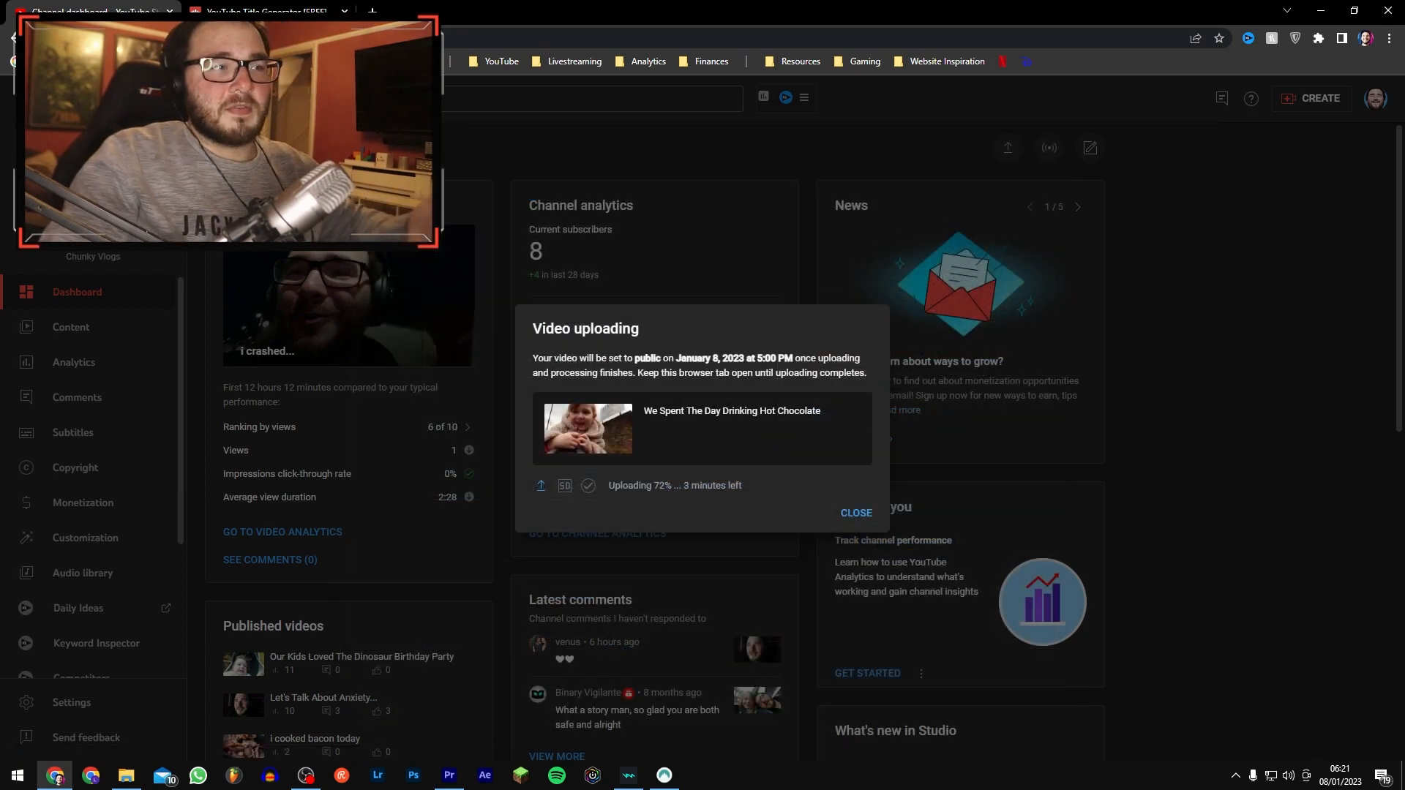